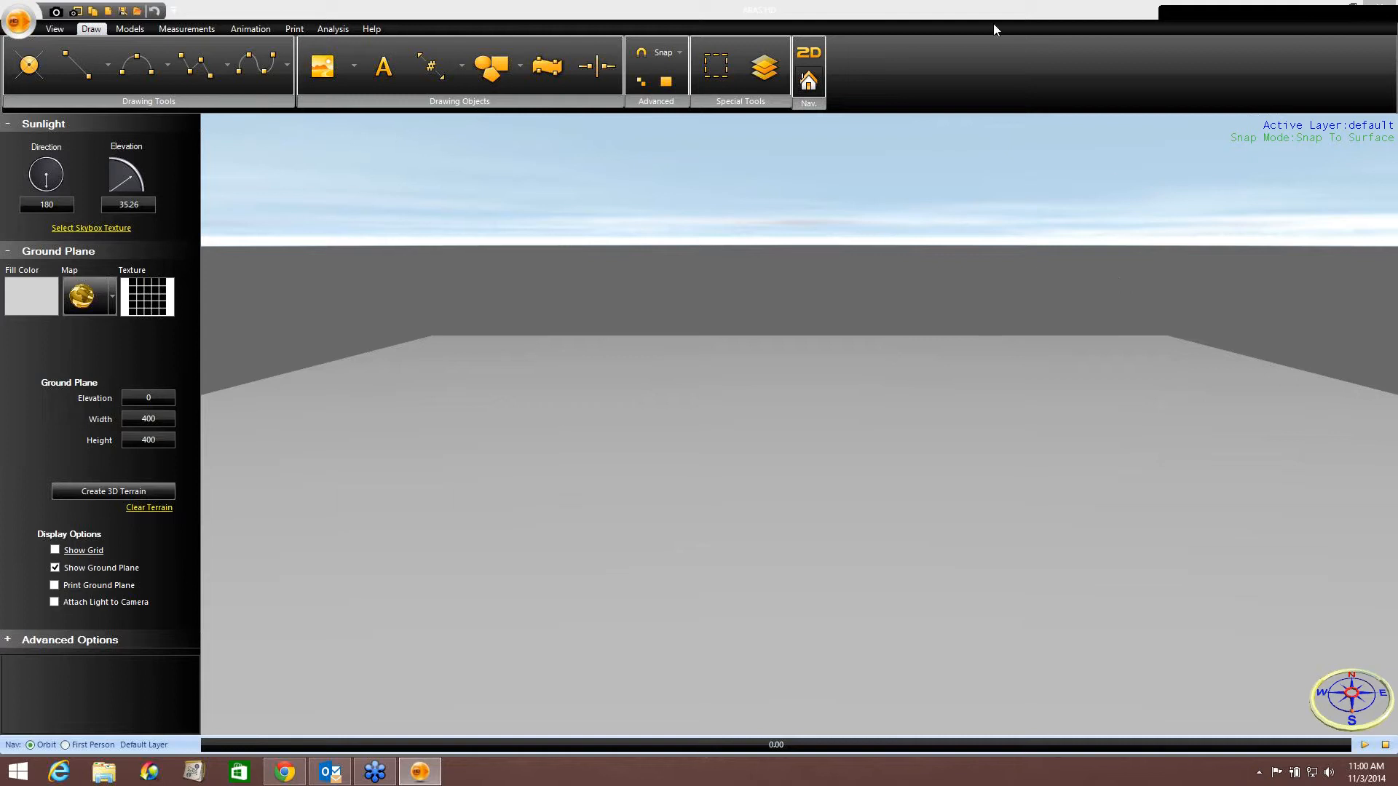
Switch the drawing view from 3D to 2D.
{"action": "left_click", "coordinate": [921, 10]}
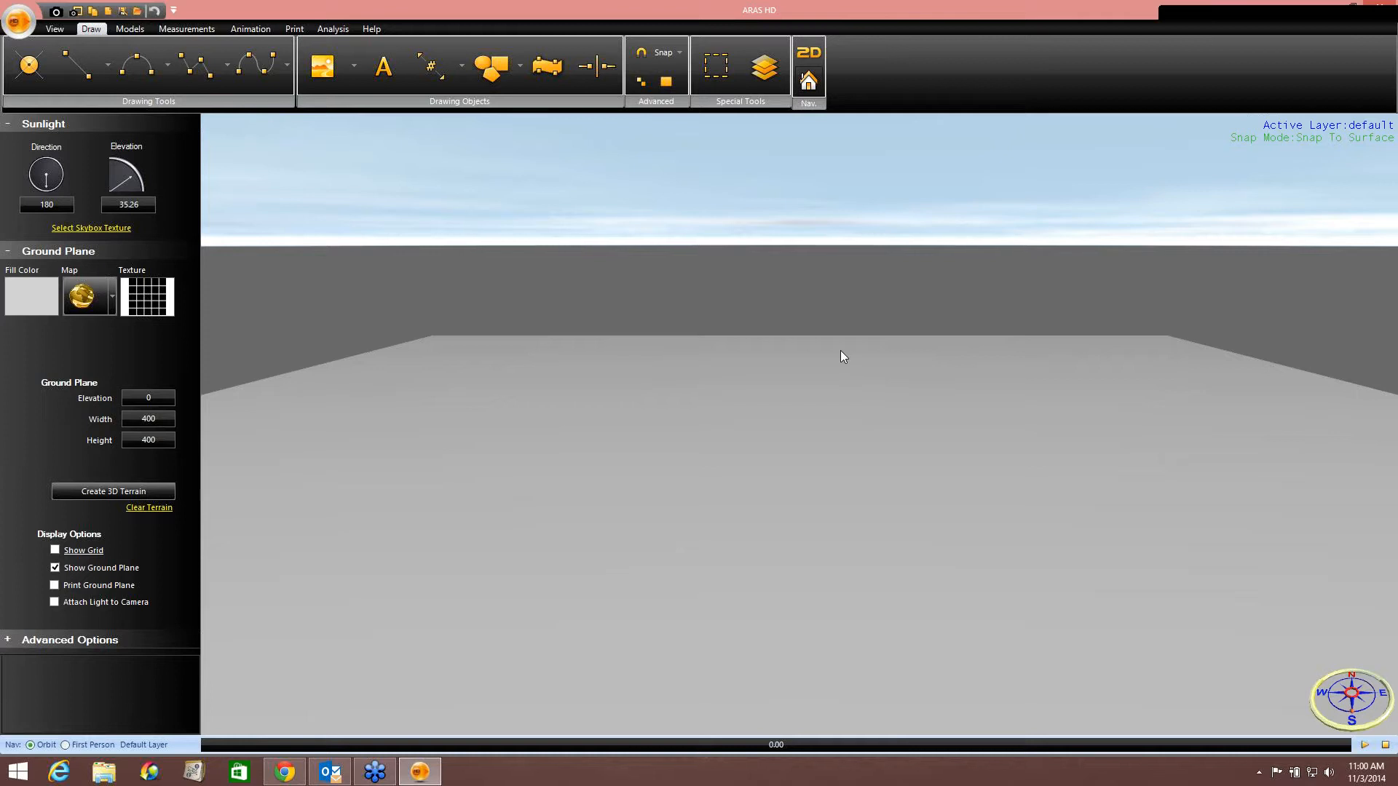
{"action": "left_click", "coordinate": [1373, 416]}
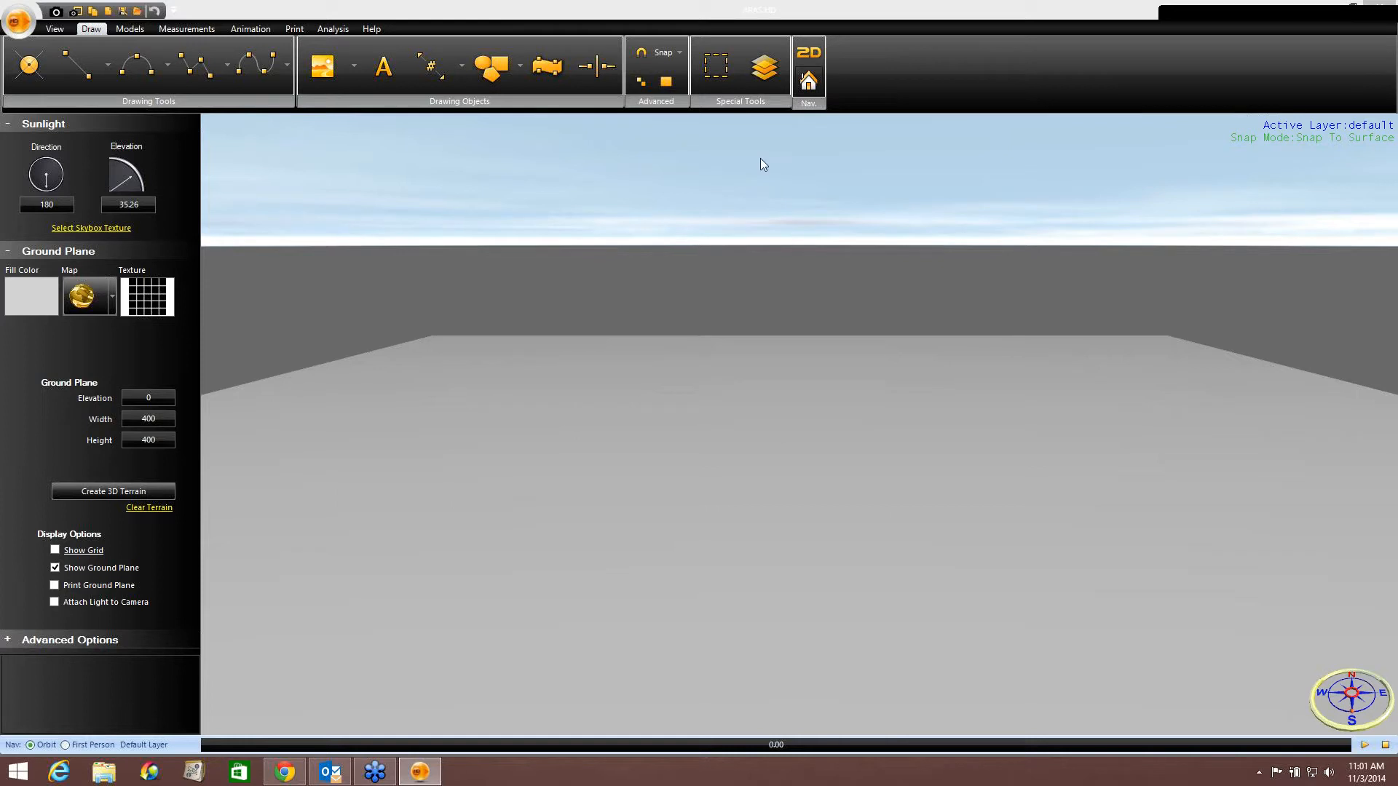
{"action": "left_click", "coordinate": [805, 55]}
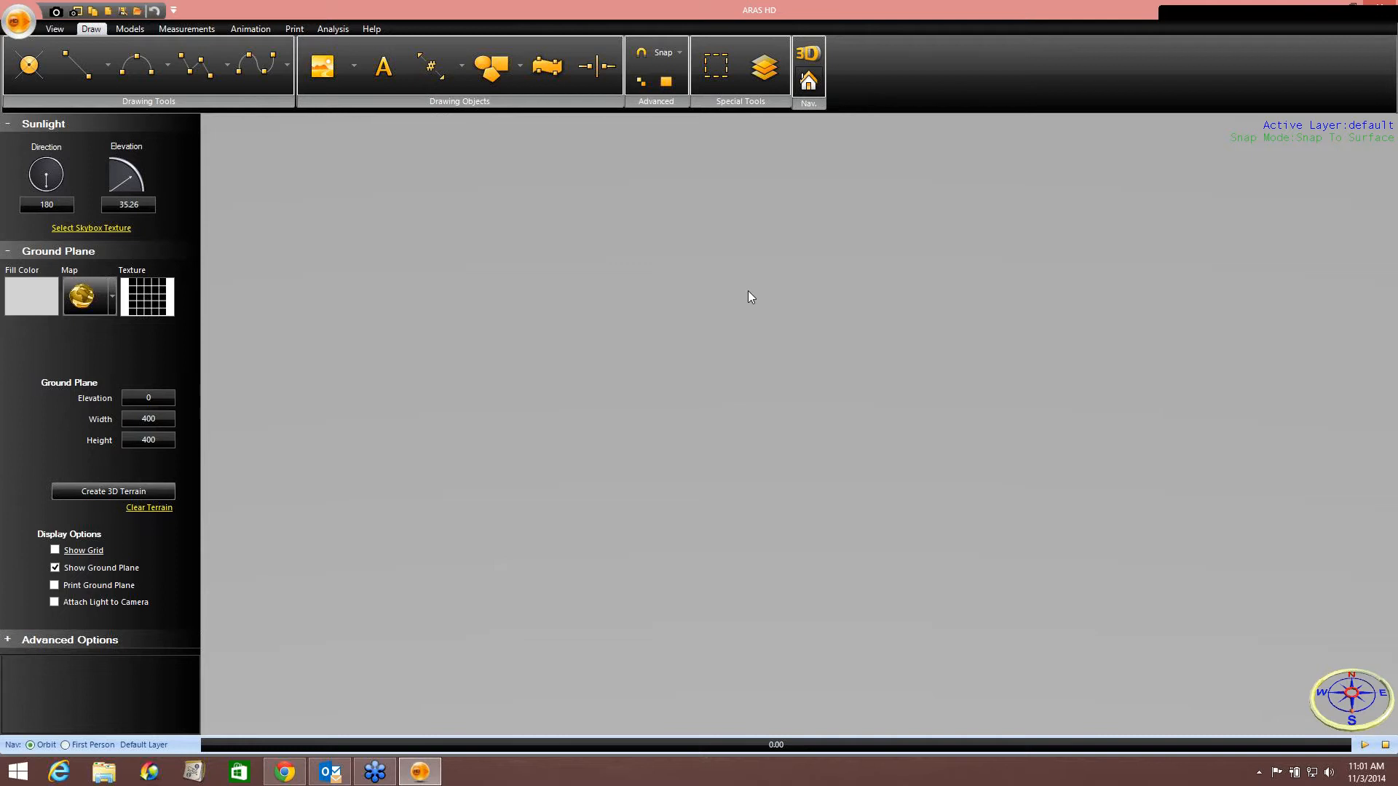
Open the Google map import for the ground plane and select the saved Phoenix, AZ marked location.
{"action": "left_click", "coordinate": [90, 297]}
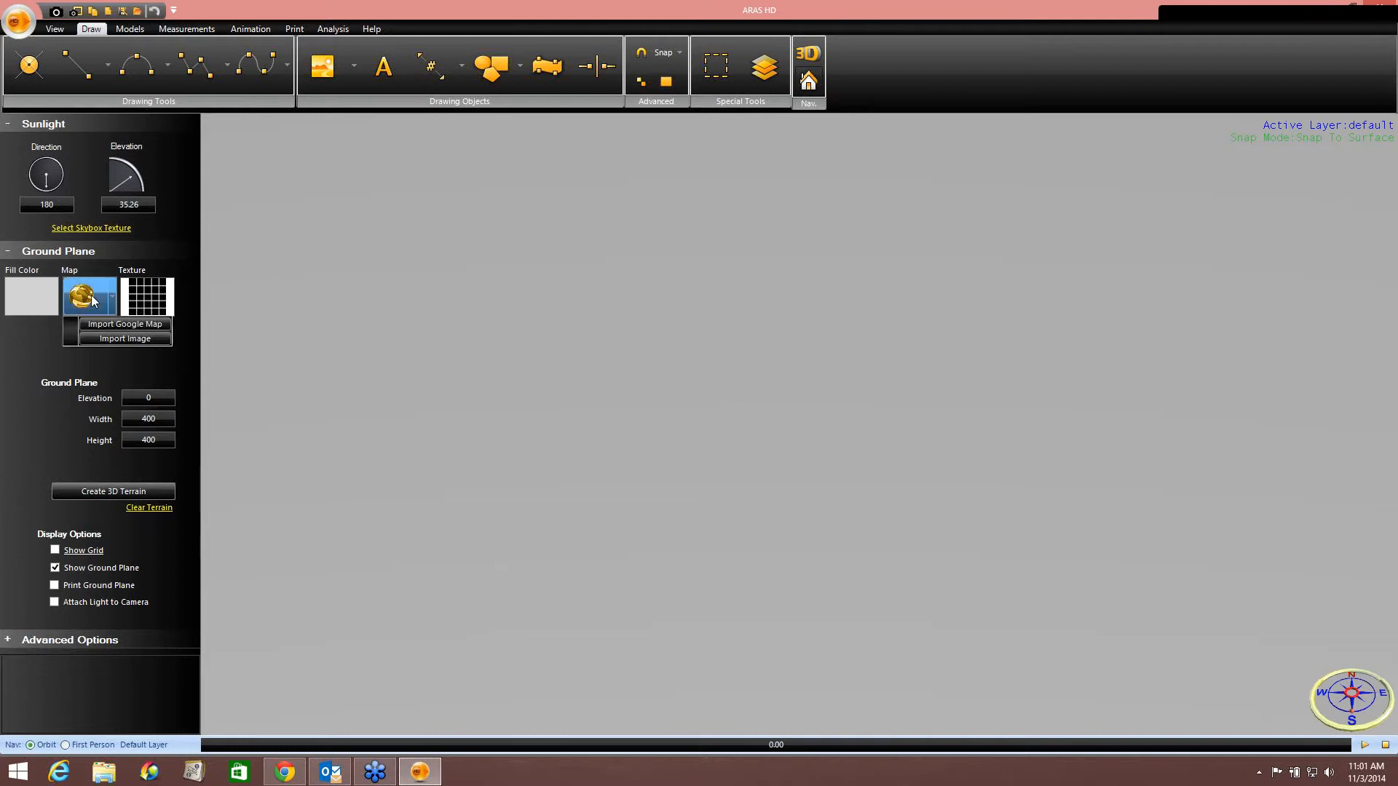
{"action": "left_click", "coordinate": [103, 326]}
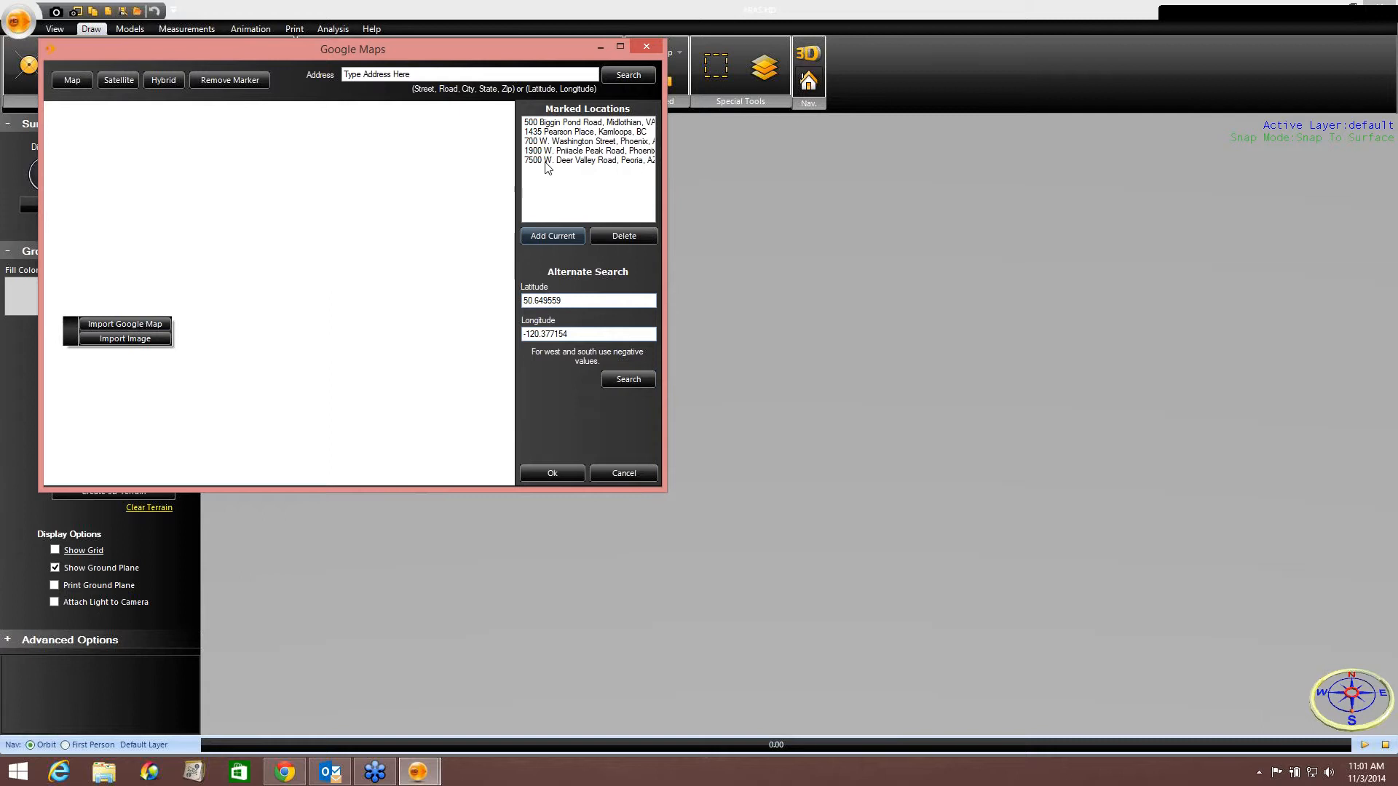
{"action": "left_click", "coordinate": [555, 142]}
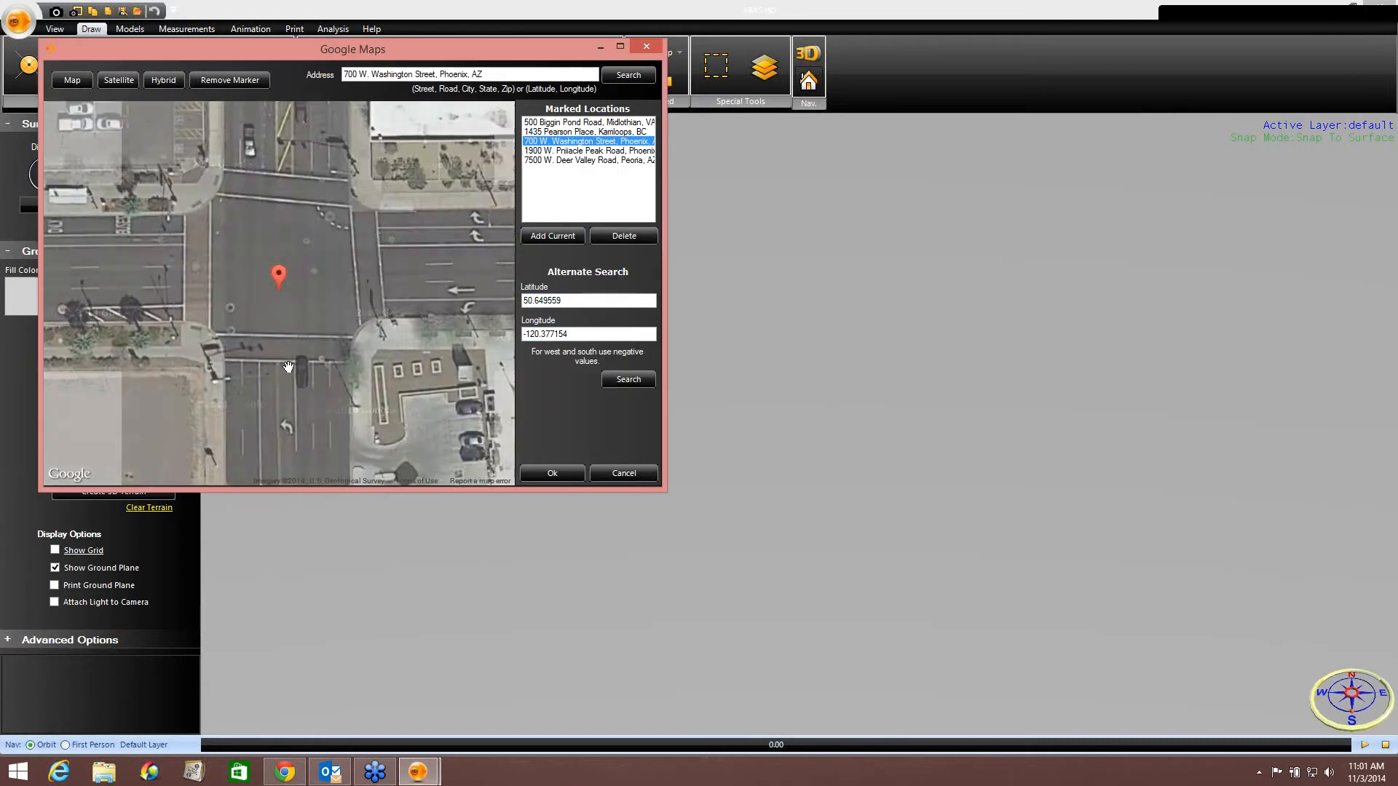
Frame the building and intersection in the satellite view, remove the marker, and import the map as the ground plane.
{"action": "left_click_drag", "start_coordinate": [453, 187], "coordinate": [486, 148]}
{"action": "left_click_drag", "start_coordinate": [211, 417], "coordinate": [488, 130]}
{"action": "left_click_drag", "start_coordinate": [352, 306], "coordinate": [350, 231]}
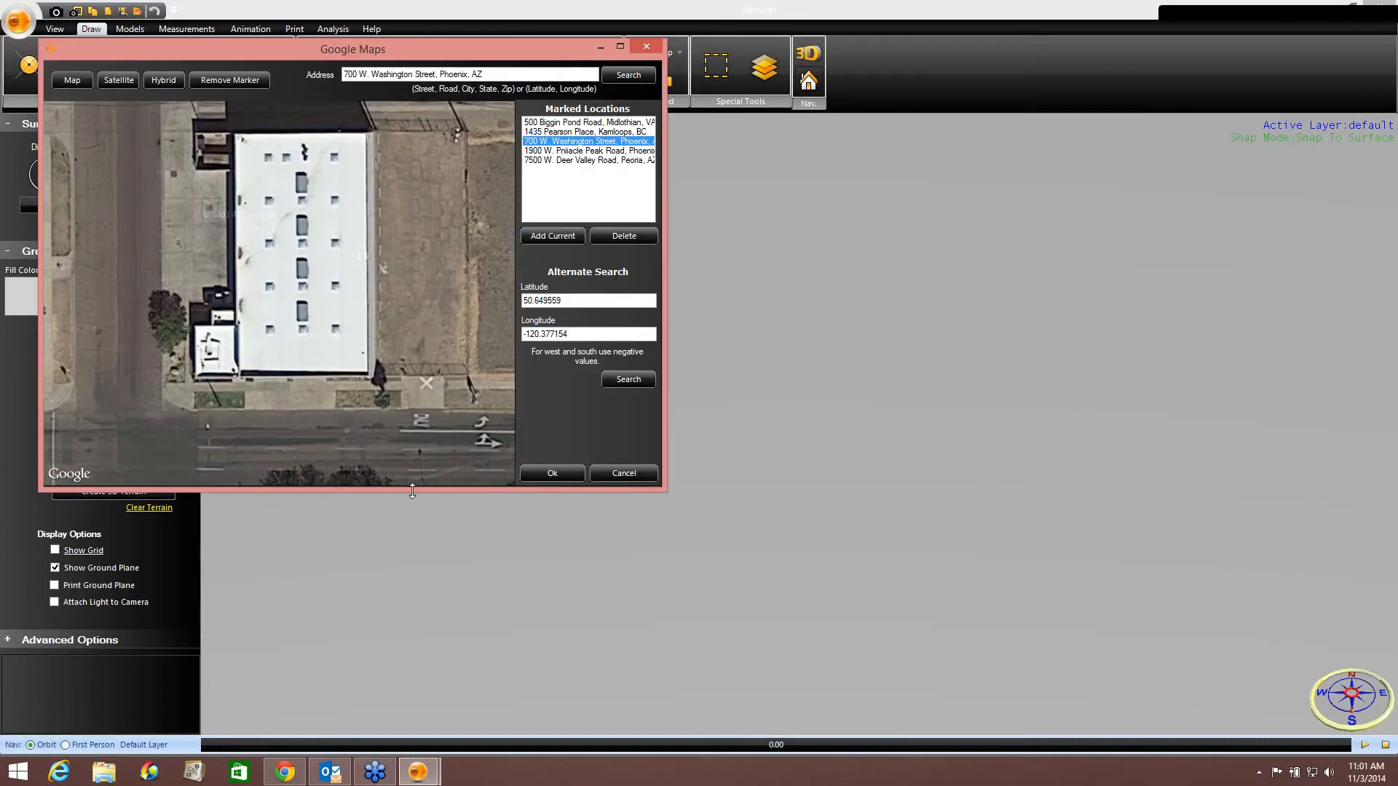
{"action": "left_click_drag", "start_coordinate": [413, 490], "coordinate": [415, 565]}
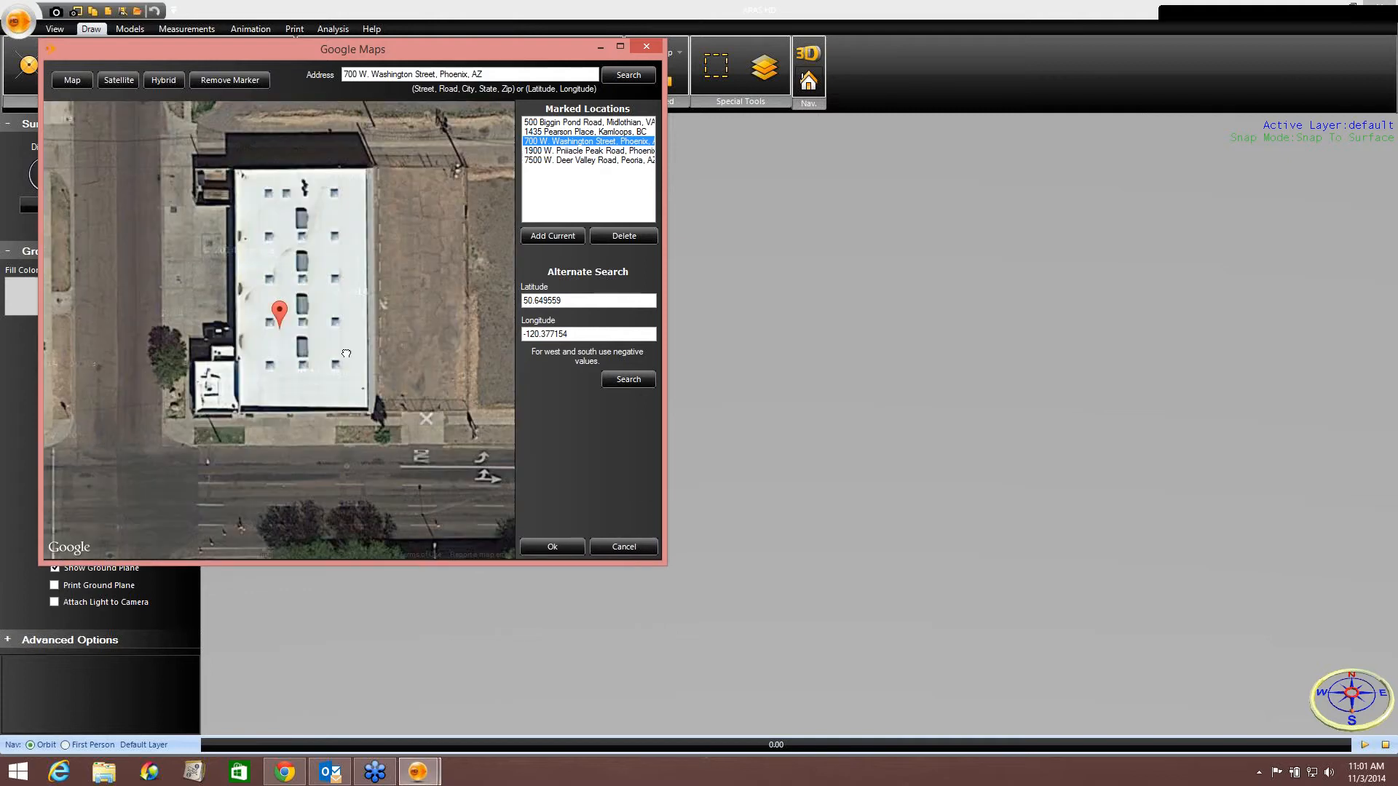
{"action": "mouse_move", "coordinate": [342, 350]}
{"action": "left_mouse_down"}
{"action": "mouse_move", "coordinate": [296, 401]}
{"action": "mouse_move", "coordinate": [343, 316]}
{"action": "mouse_move", "coordinate": [359, 323]}
{"action": "left_mouse_up"}
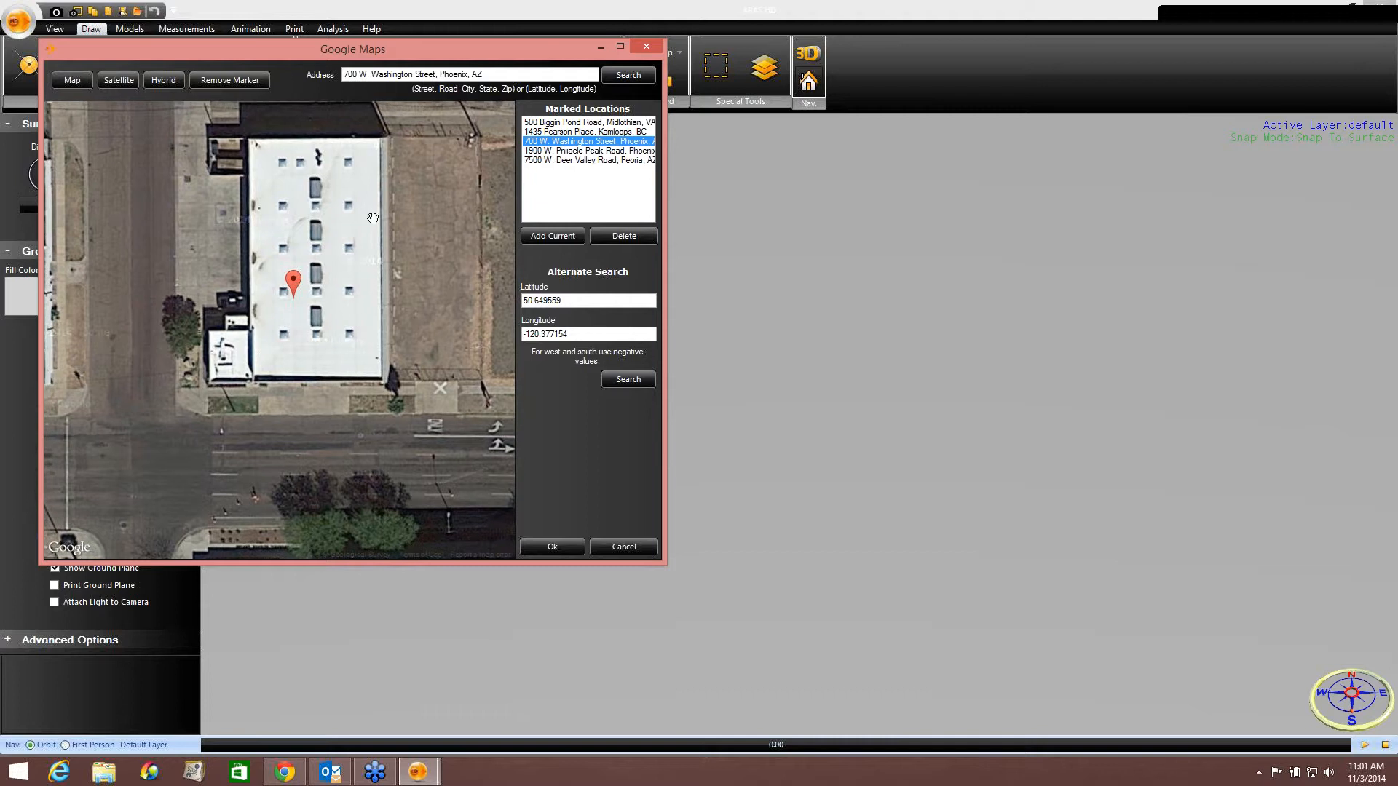
{"action": "left_click", "coordinate": [230, 80]}
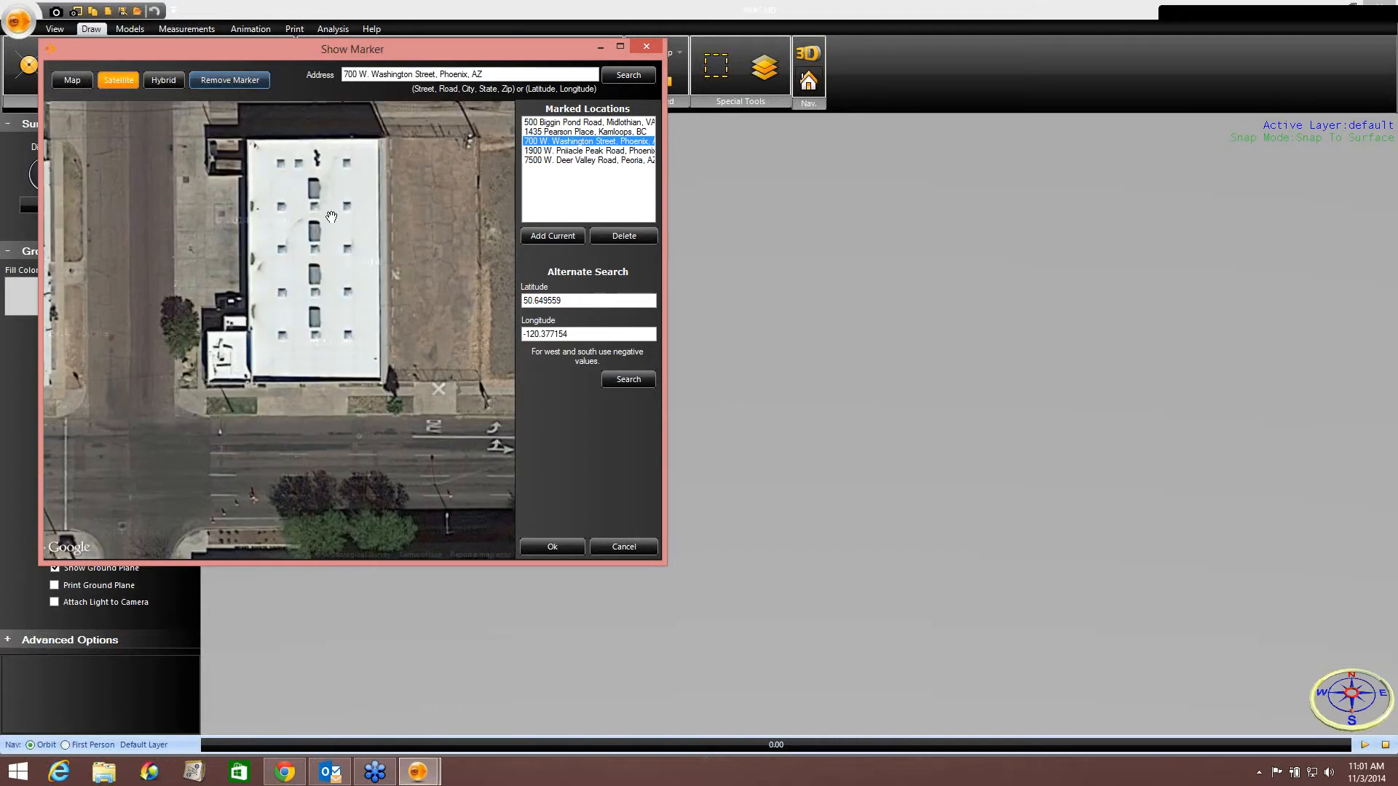
{"action": "left_click", "coordinate": [554, 547]}
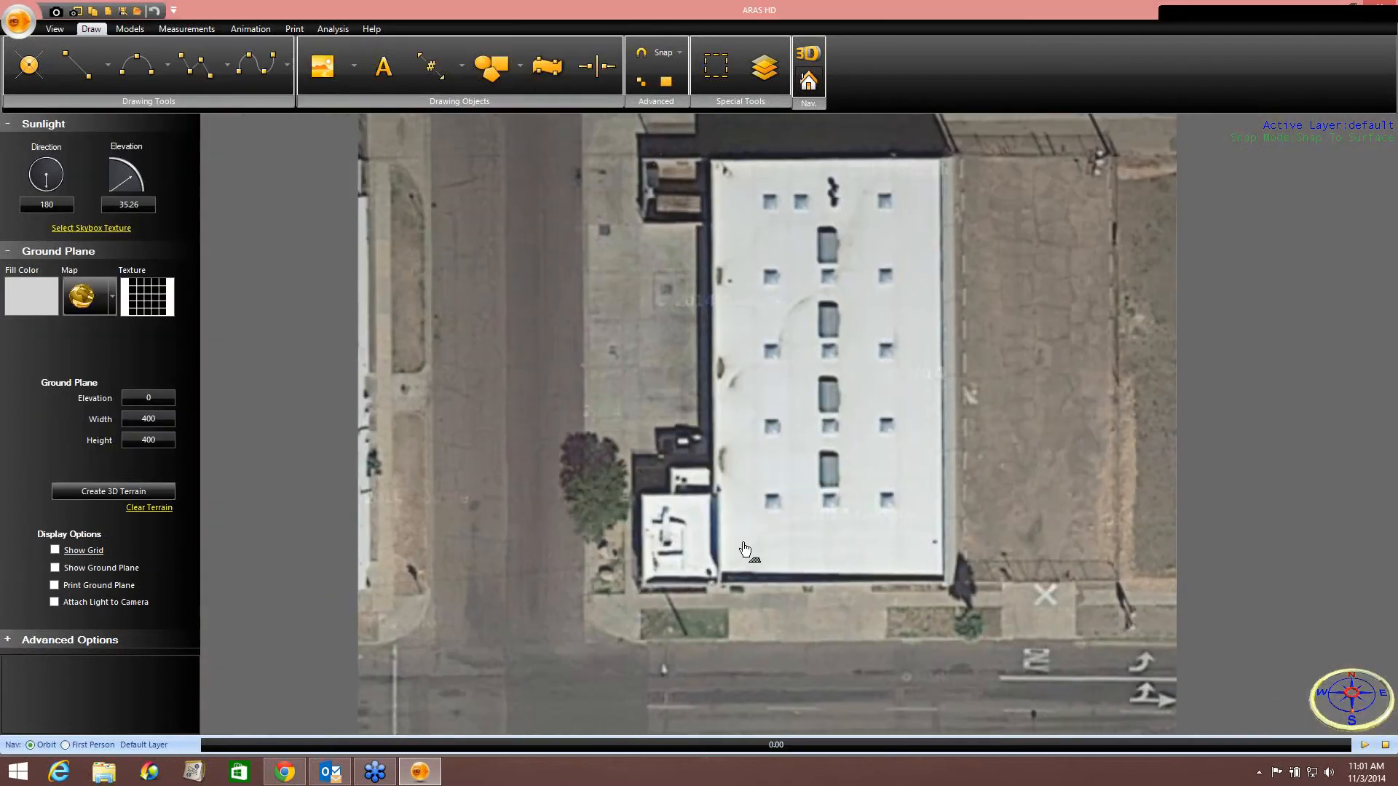
Start a fitted curve at the north end of the cross street's east curb and trace it around the corner.
{"action": "scroll", "coordinate": [744, 550], "scroll_direction": "down", "scroll_amount": 3}
{"action": "middle_click_drag", "start_coordinate": [740, 539], "coordinate": [688, 445]}
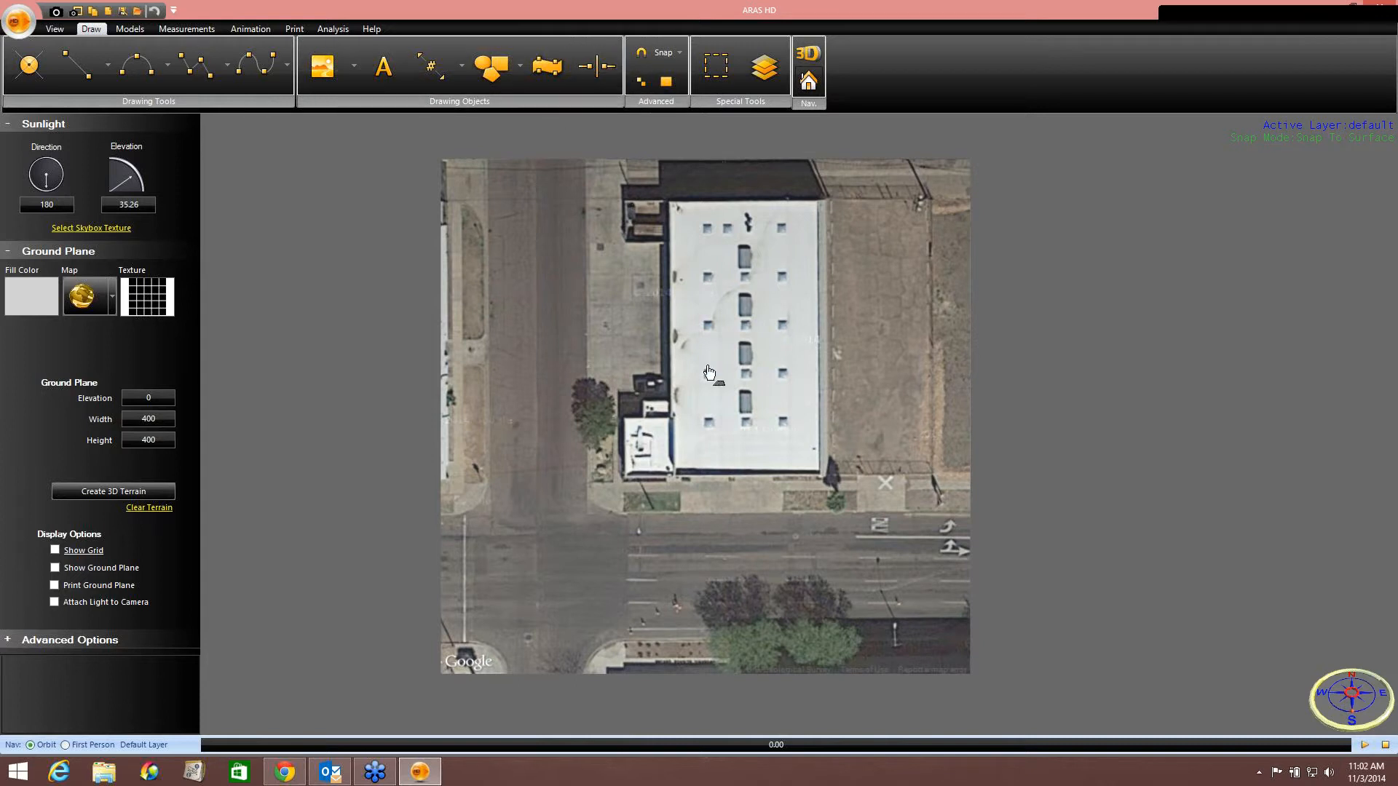
{"action": "middle_click_drag", "start_coordinate": [709, 371], "coordinate": [699, 358]}
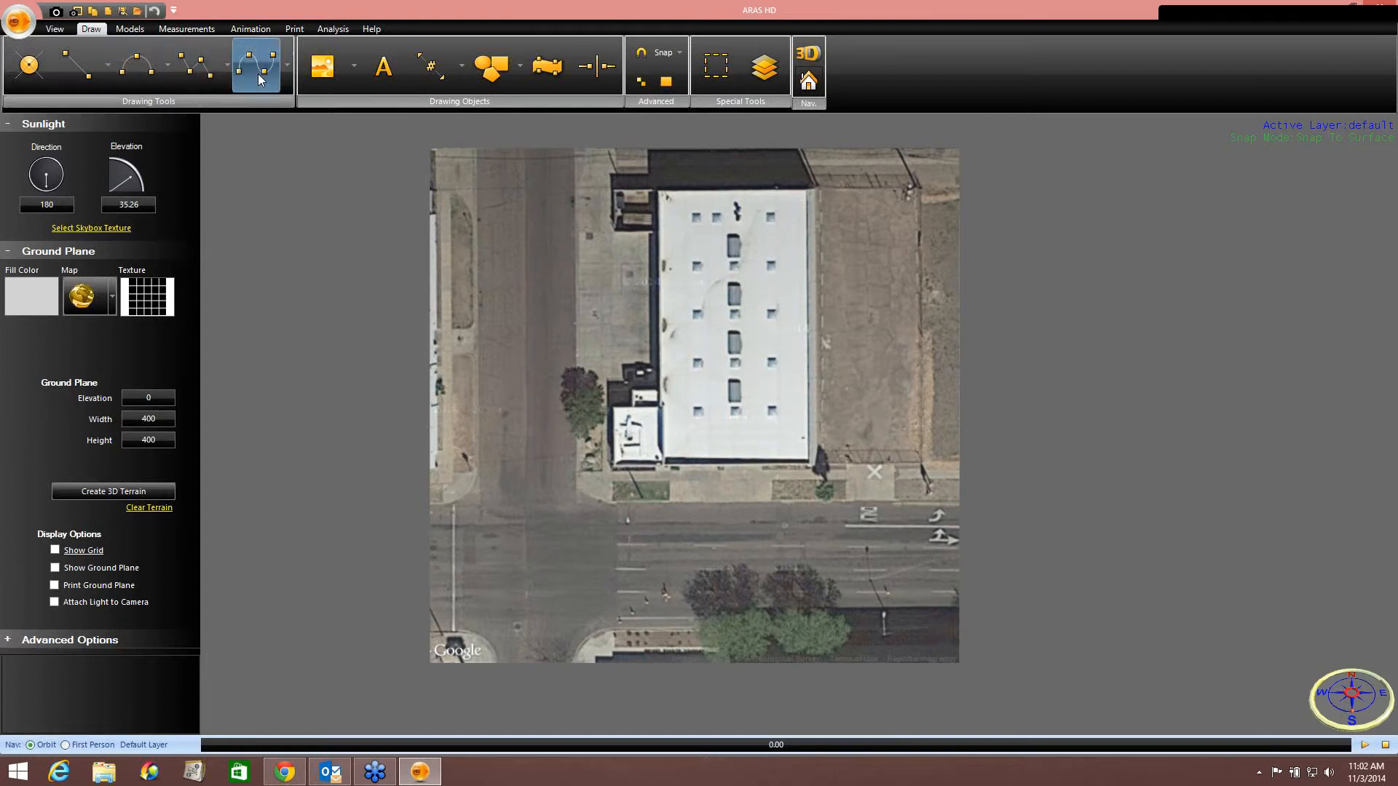
{"action": "scroll", "coordinate": [535, 276], "scroll_direction": "up", "scroll_amount": 2}
{"action": "middle_click_drag", "start_coordinate": [535, 276], "coordinate": [526, 356]}
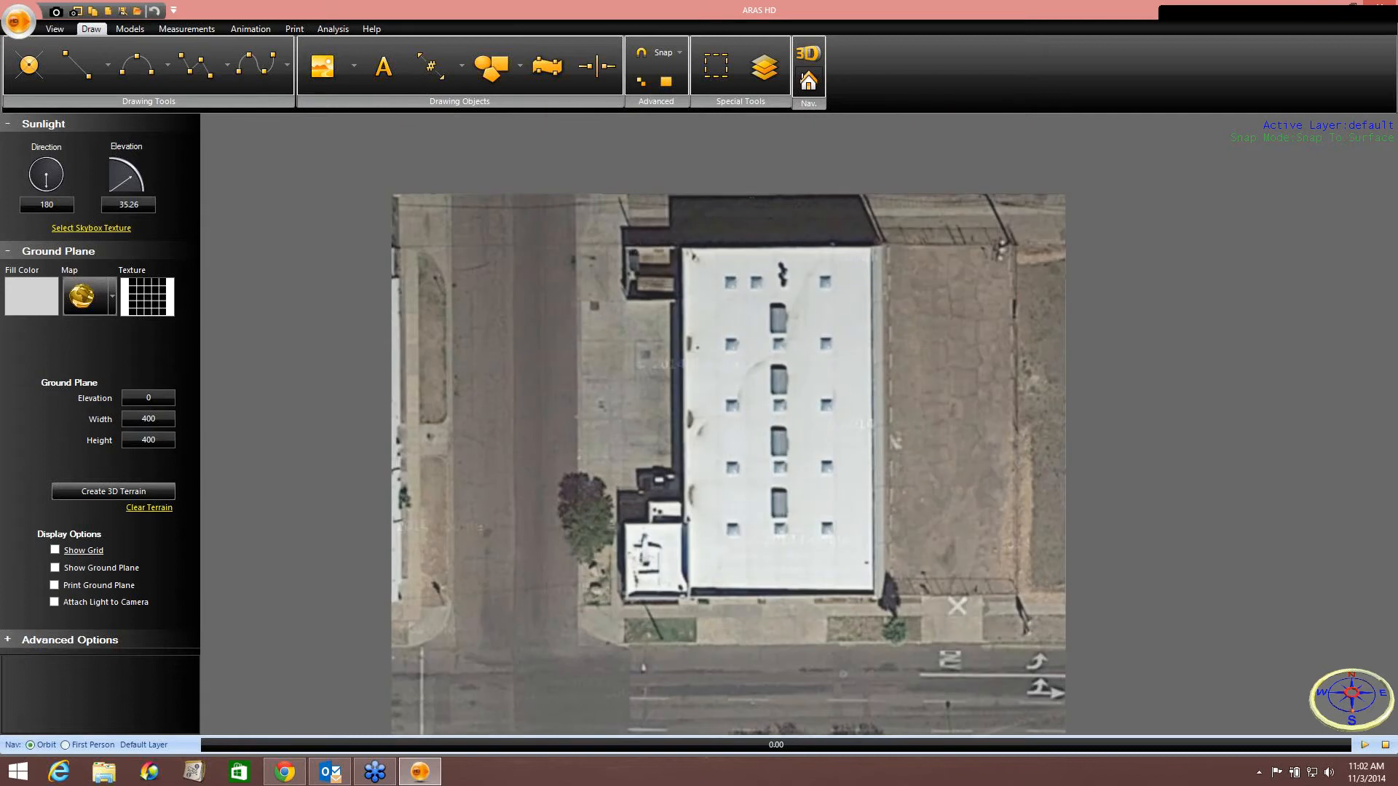
{"action": "left_click", "coordinate": [576, 205]}
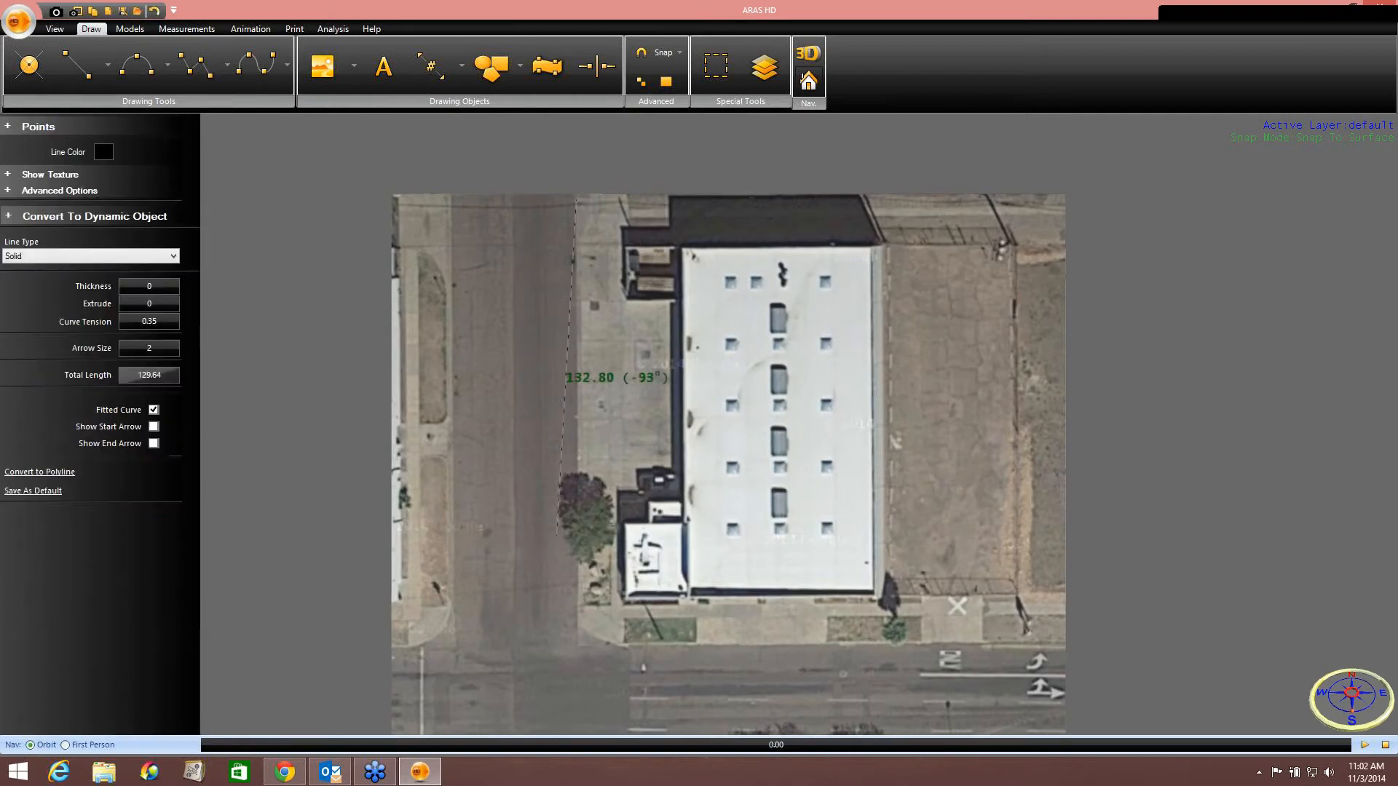
{"action": "scroll", "coordinate": [574, 620], "scroll_direction": "up", "scroll_amount": 6}
{"action": "middle_click_drag", "start_coordinate": [574, 619], "coordinate": [597, 332]}
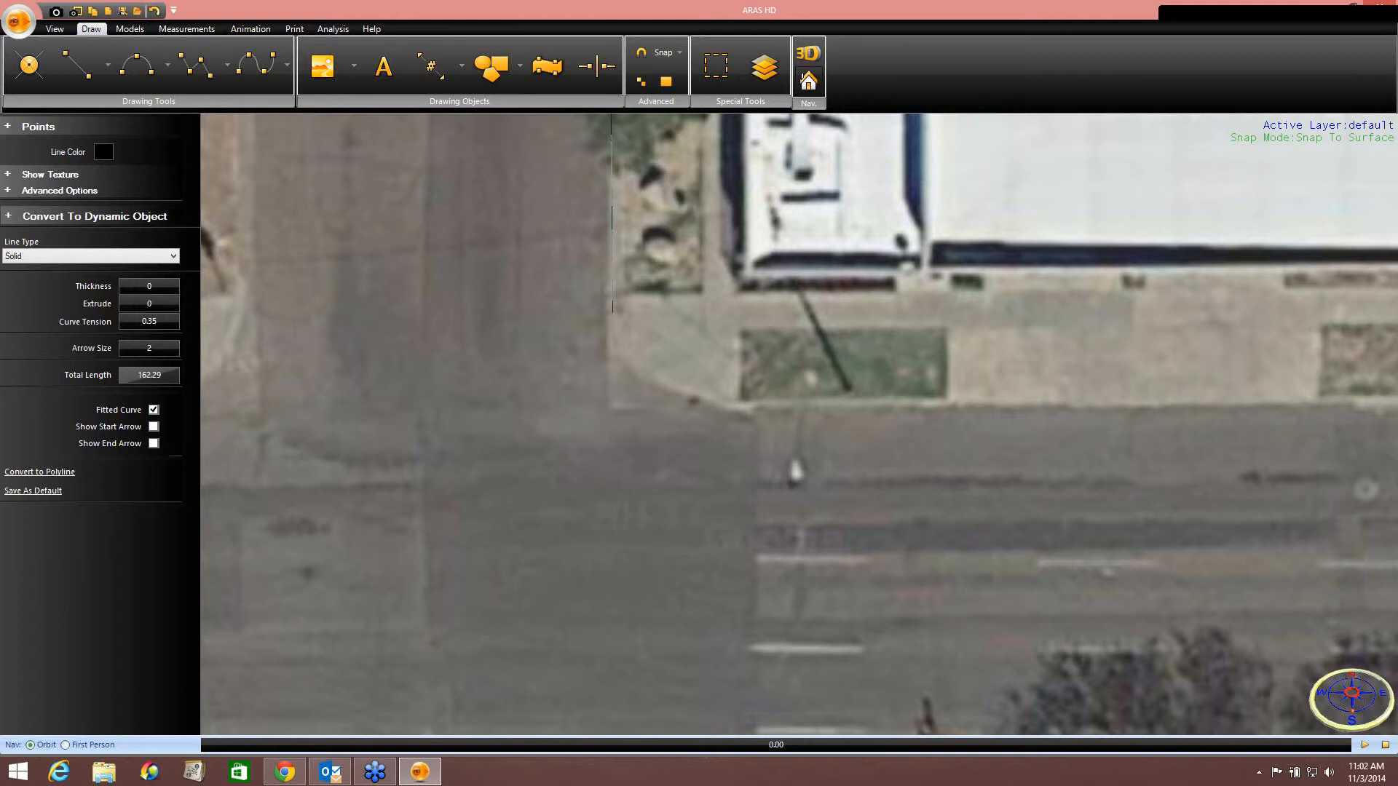
{"action": "left_click", "coordinate": [612, 311]}
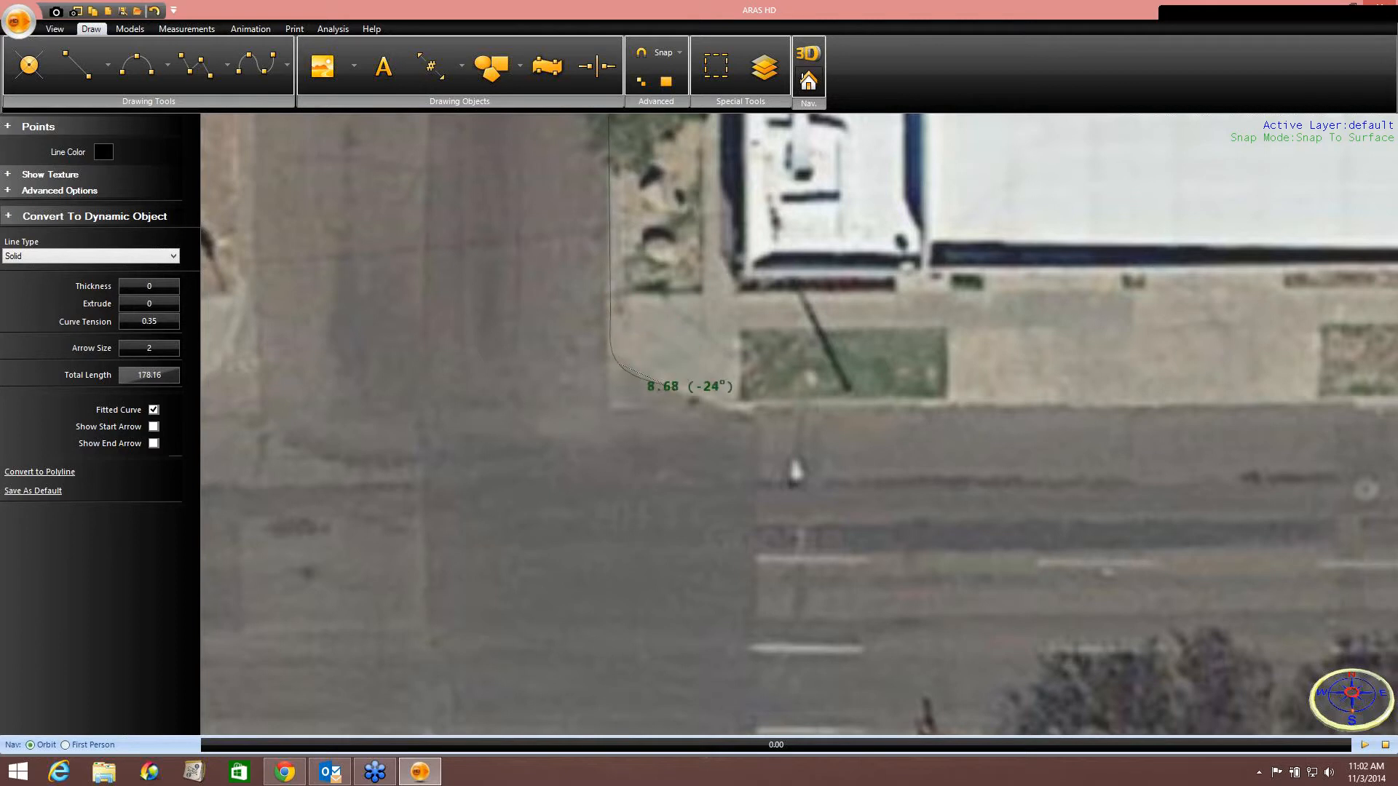
{"action": "left_click", "coordinate": [691, 401]}
{"action": "left_click", "coordinate": [753, 410]}
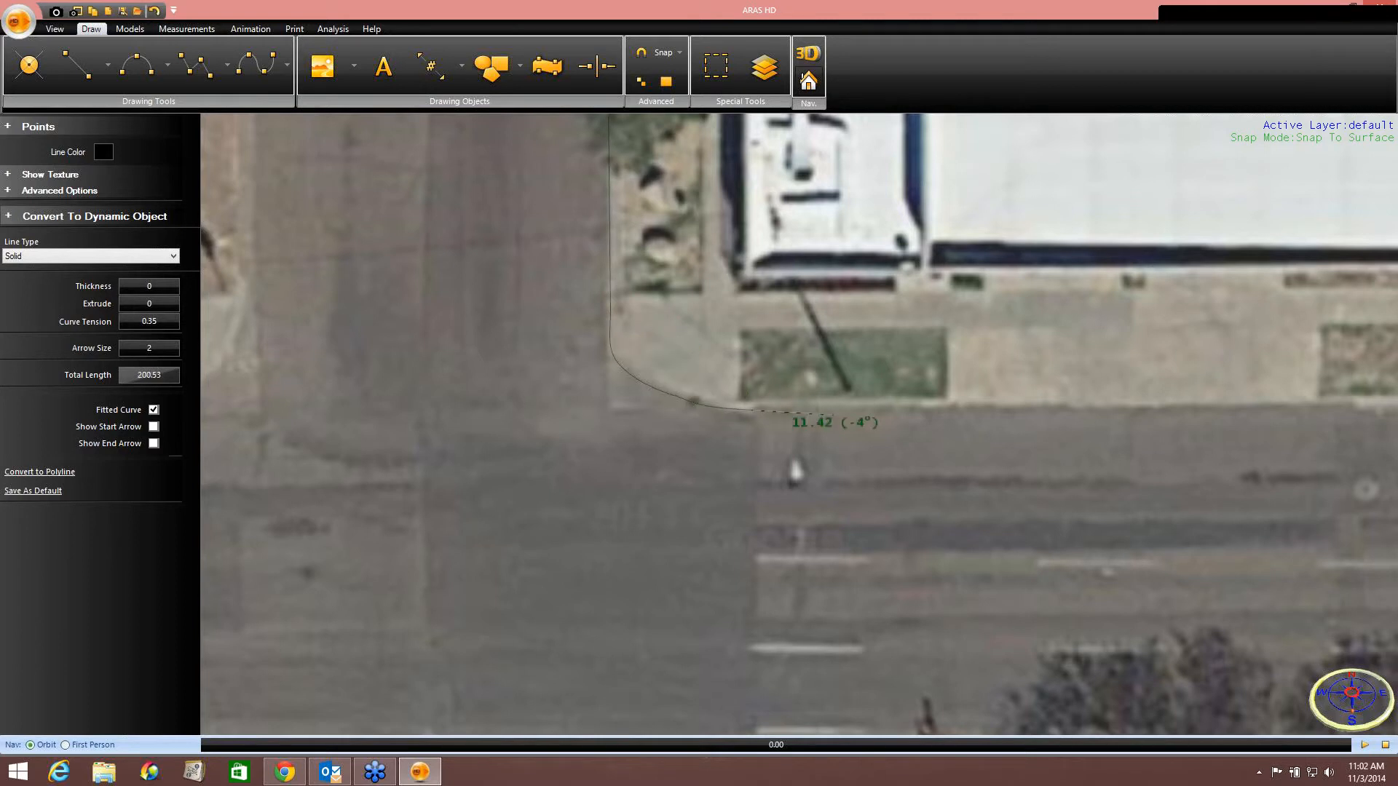
{"action": "left_click", "coordinate": [916, 413]}
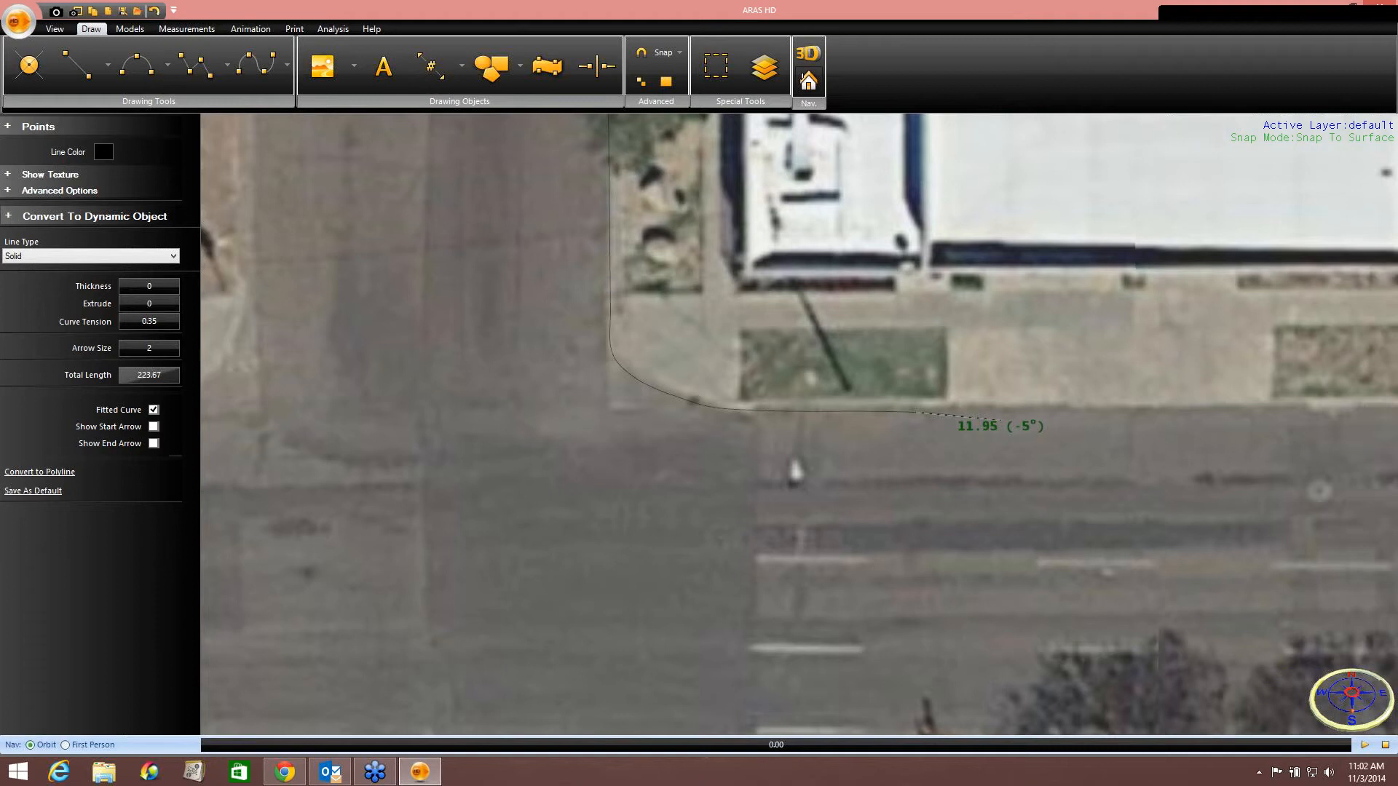
Continue the curve east along the main street's north curb and finish it.
{"action": "middle_click_drag", "start_coordinate": [1001, 420], "coordinate": [365, 413]}
{"action": "middle_click_drag", "start_coordinate": [883, 419], "coordinate": [525, 418]}
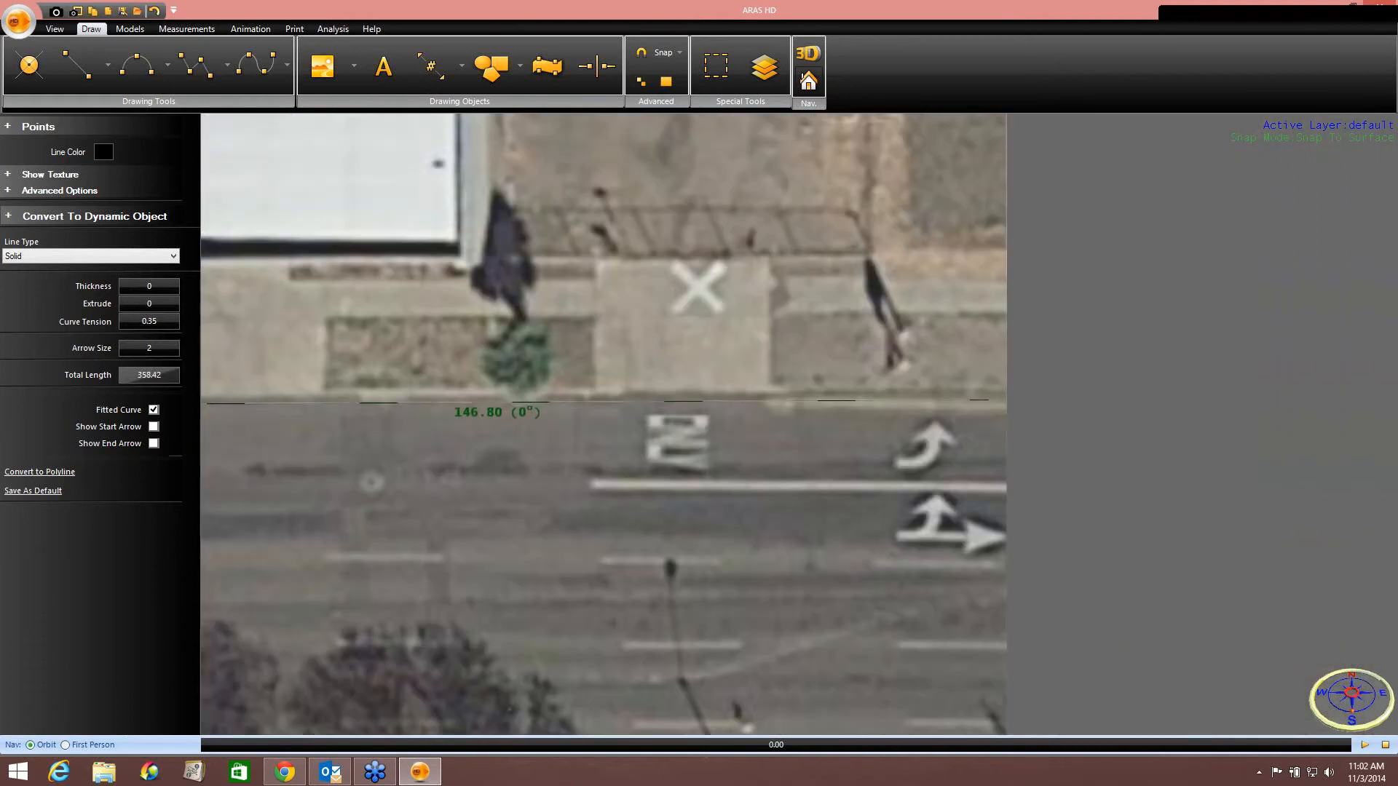
{"action": "left_click", "coordinate": [769, 402]}
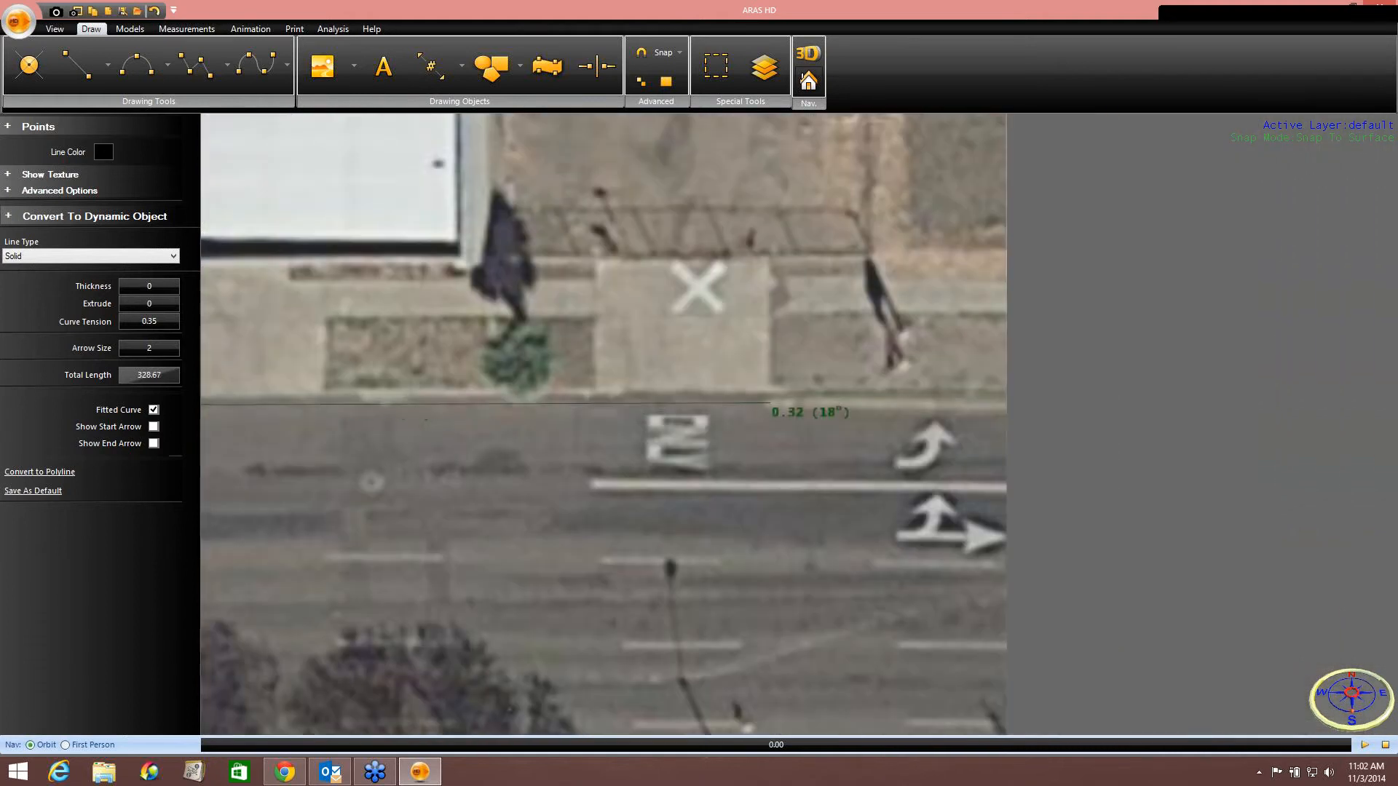
{"action": "left_click", "coordinate": [946, 411]}
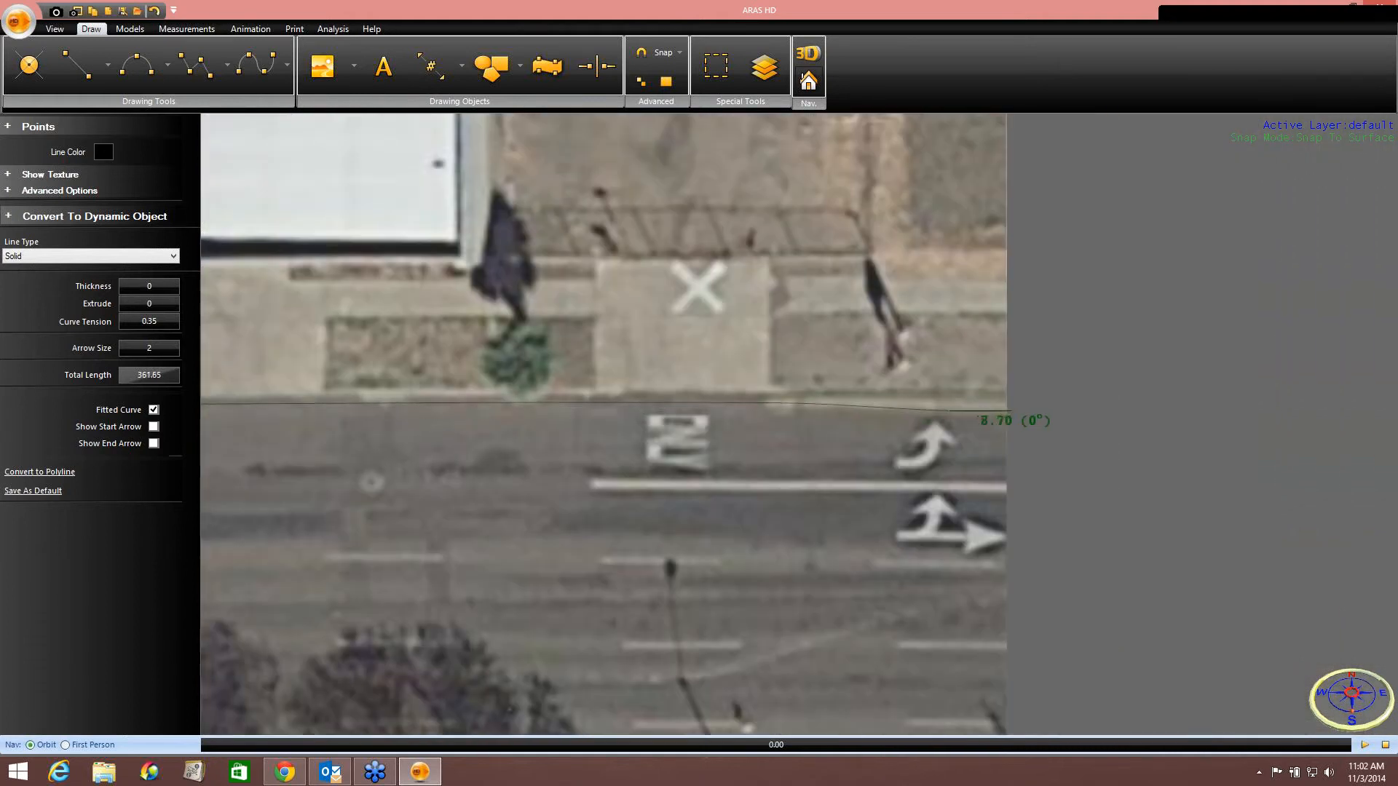
{"action": "right_click", "coordinate": [1013, 415]}
{"action": "left_click", "coordinate": [1029, 423]}
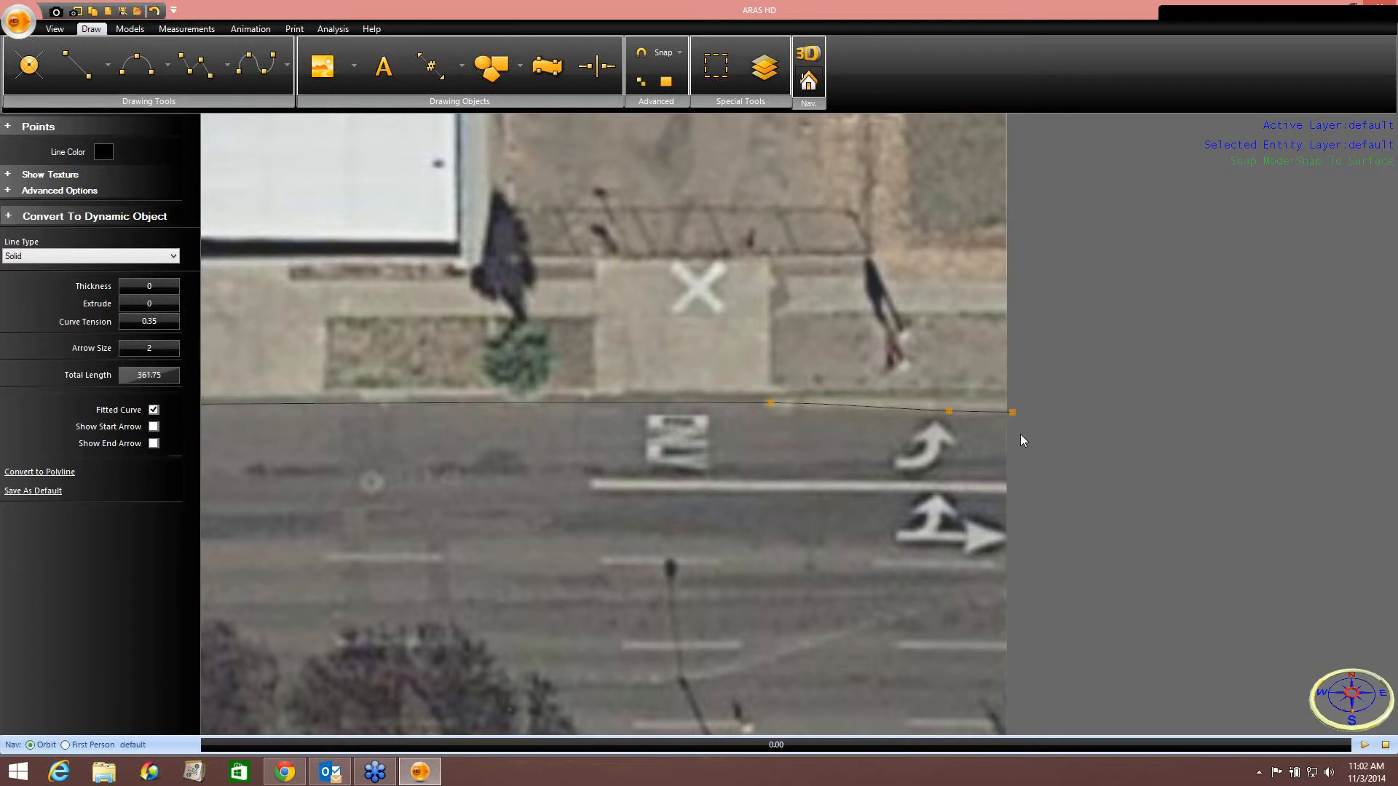
Start a second curve at the rounded southwest corner of the main street's south curb.
{"action": "scroll", "coordinate": [713, 475], "scroll_direction": "down", "scroll_amount": 2}
{"action": "scroll", "coordinate": [713, 475], "scroll_direction": "down", "scroll_amount": 2}
{"action": "middle_click_drag", "start_coordinate": [713, 475], "coordinate": [884, 363]}
{"action": "middle_click_drag", "start_coordinate": [730, 371], "coordinate": [728, 309]}
{"action": "left_click", "coordinate": [253, 68]}
{"action": "scroll", "coordinate": [974, 481], "scroll_direction": "up", "scroll_amount": 1}
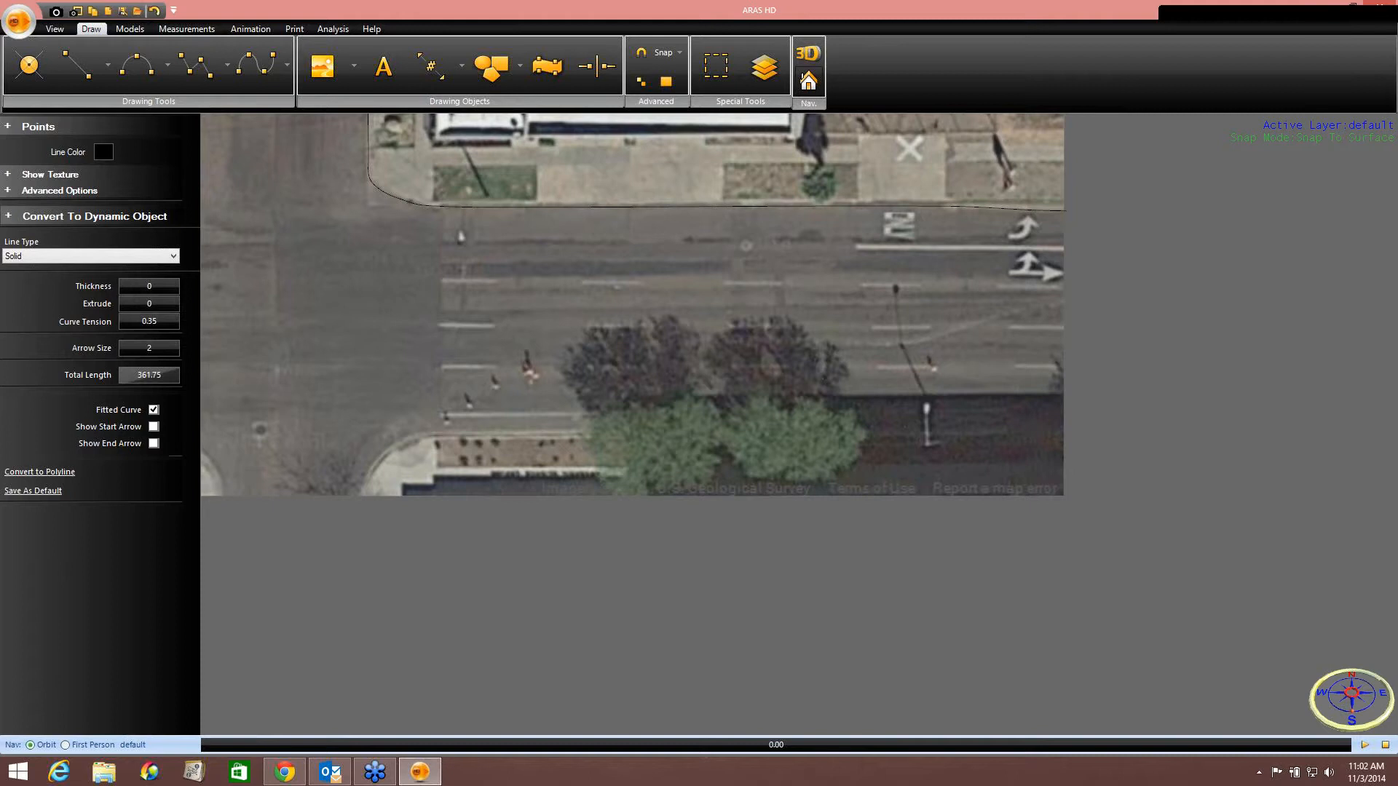
{"action": "left_click", "coordinate": [362, 496]}
{"action": "scroll", "coordinate": [364, 487], "scroll_direction": "up", "scroll_amount": 2}
{"action": "left_click", "coordinate": [372, 463]}
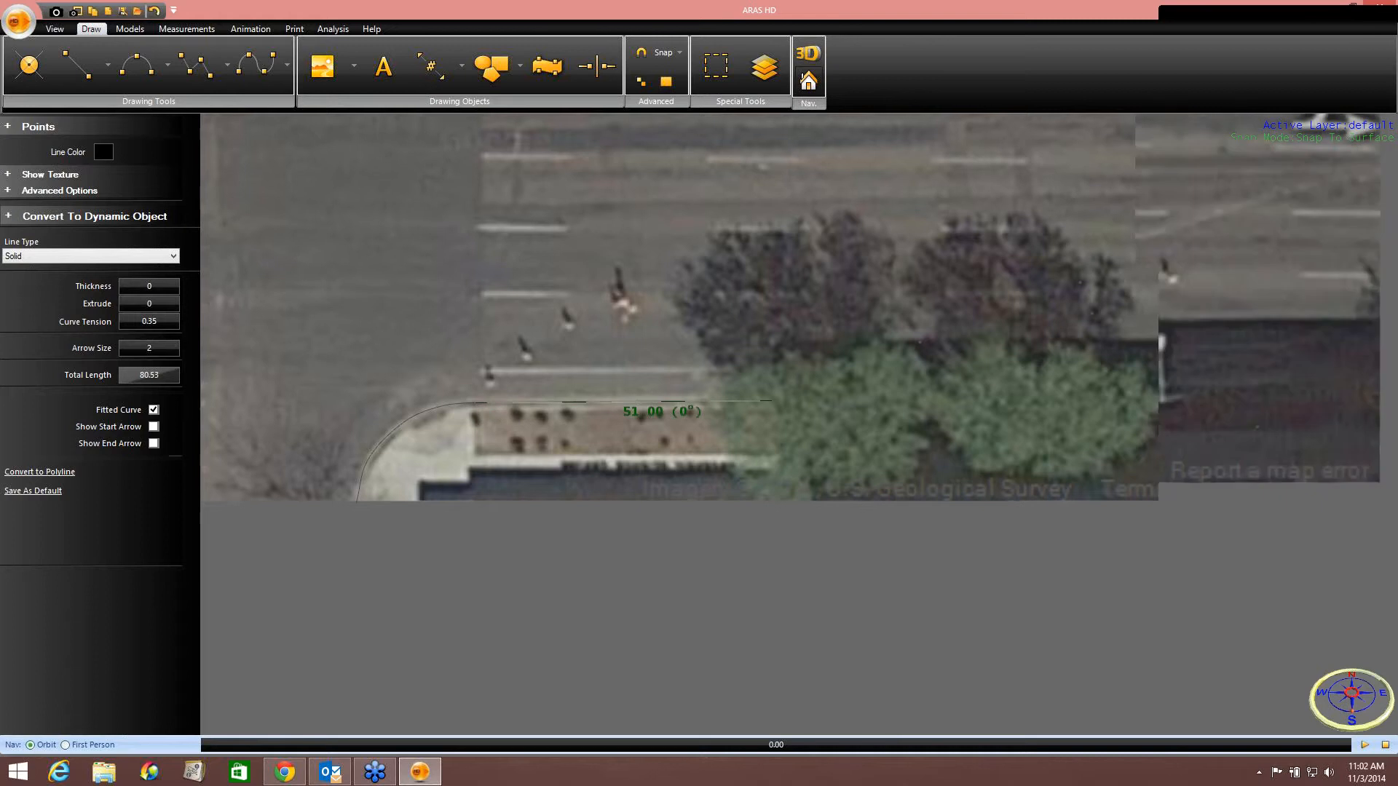
Extend the second curve east along the south curb and finish it.
{"action": "middle_click_drag", "start_coordinate": [772, 400], "coordinate": [487, 352]}
{"action": "middle_click_drag", "start_coordinate": [979, 361], "coordinate": [808, 337]}
{"action": "scroll", "coordinate": [1018, 360], "scroll_direction": "down", "scroll_amount": 2}
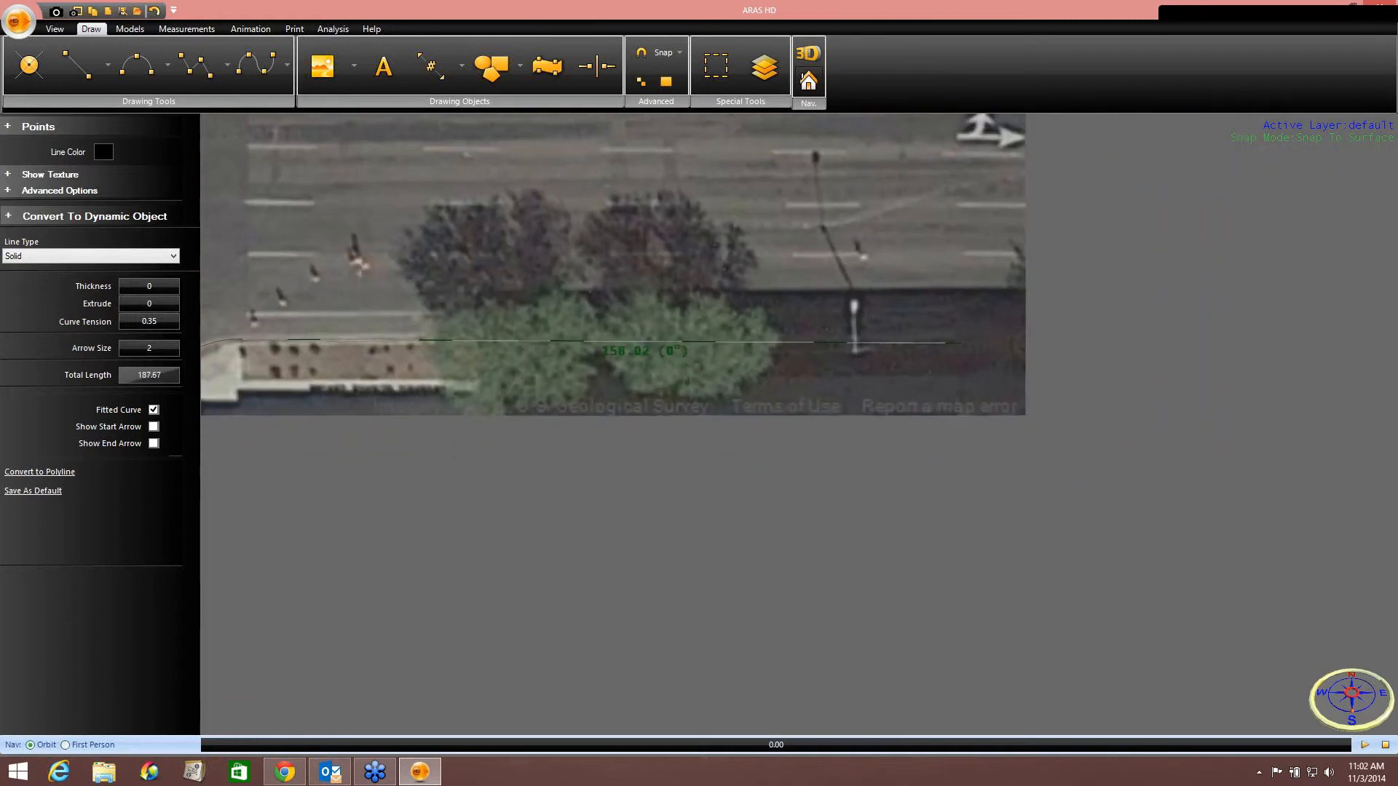
{"action": "middle_click_drag", "start_coordinate": [961, 343], "coordinate": [1012, 341]}
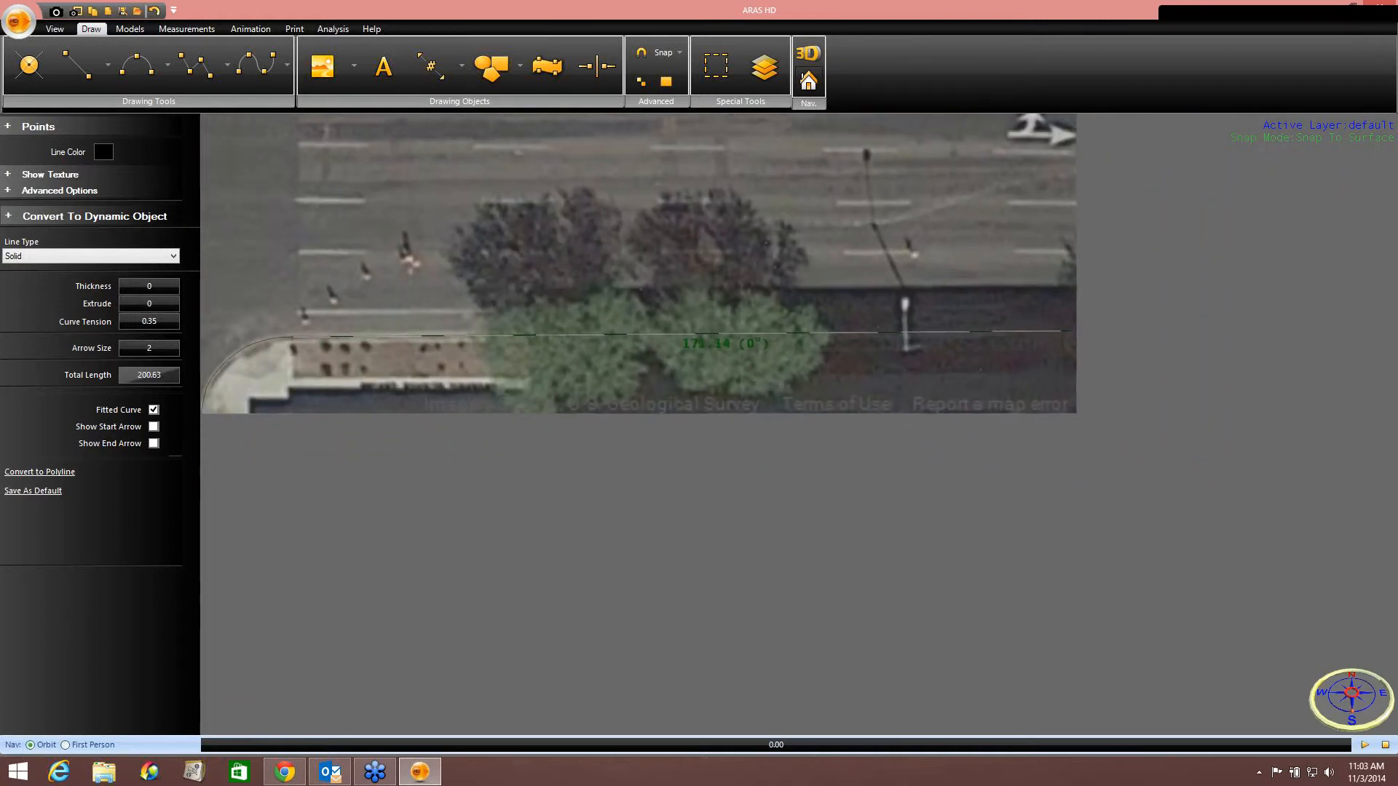
{"action": "left_click", "coordinate": [1077, 331]}
{"action": "right_click", "coordinate": [1083, 354]}
{"action": "left_click", "coordinate": [1096, 365]}
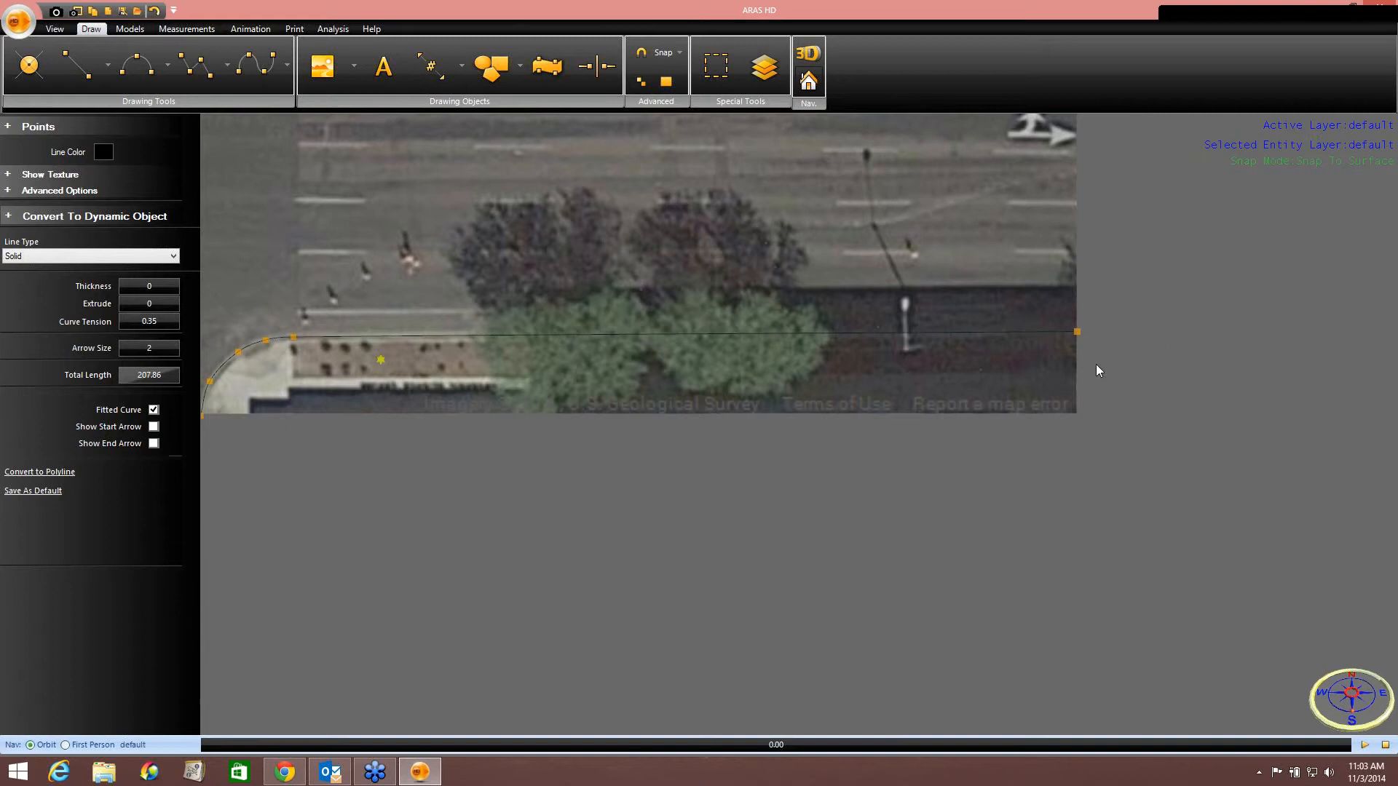
Start a third curve at the north end of the cross street's west curb.
{"action": "middle_click_drag", "start_coordinate": [681, 255], "coordinate": [1019, 532]}
{"action": "middle_click_drag", "start_coordinate": [661, 359], "coordinate": [972, 505]}
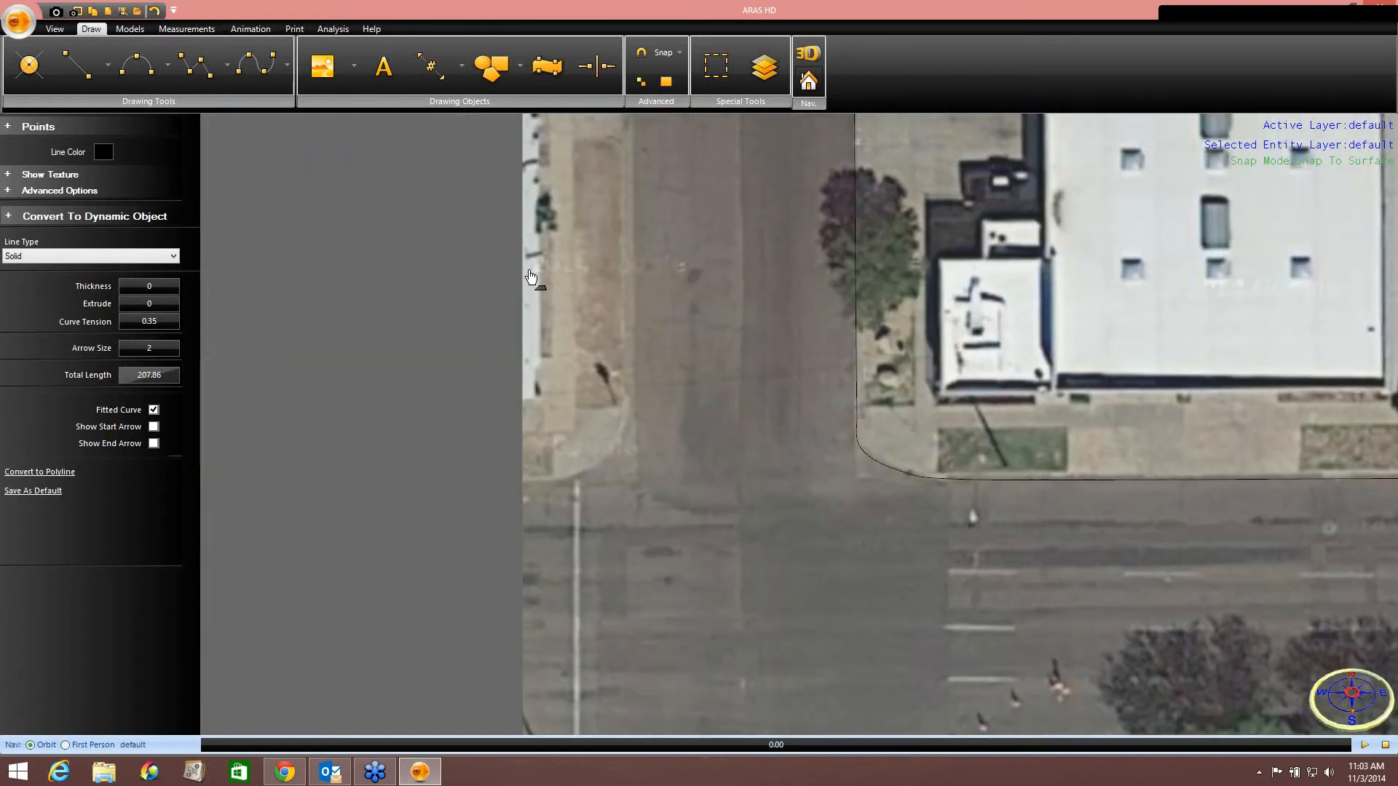
{"action": "scroll", "coordinate": [539, 364], "scroll_direction": "down", "scroll_amount": 5}
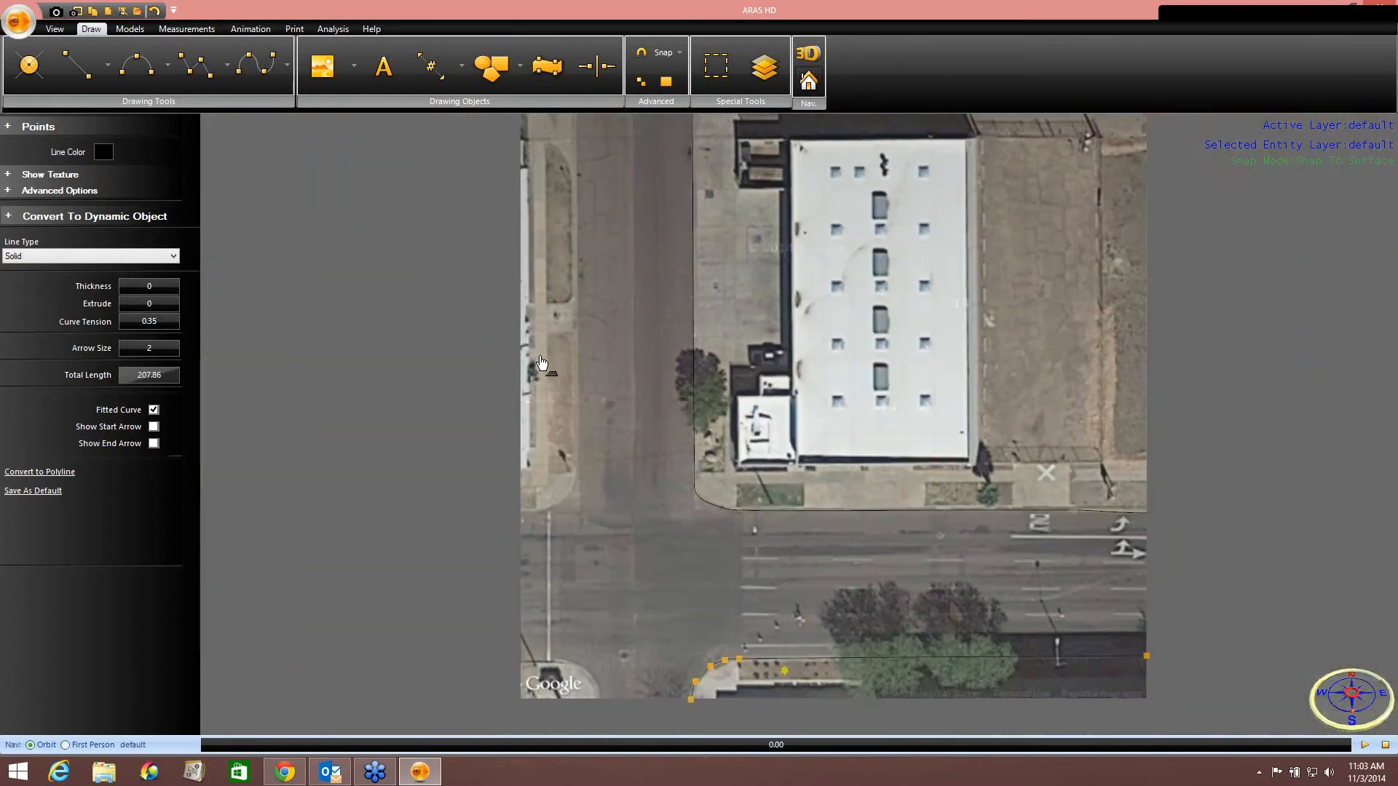
{"action": "middle_click_drag", "start_coordinate": [541, 363], "coordinate": [536, 420]}
{"action": "left_click", "coordinate": [258, 69]}
{"action": "scroll", "coordinate": [482, 227], "scroll_direction": "up", "scroll_amount": 3}
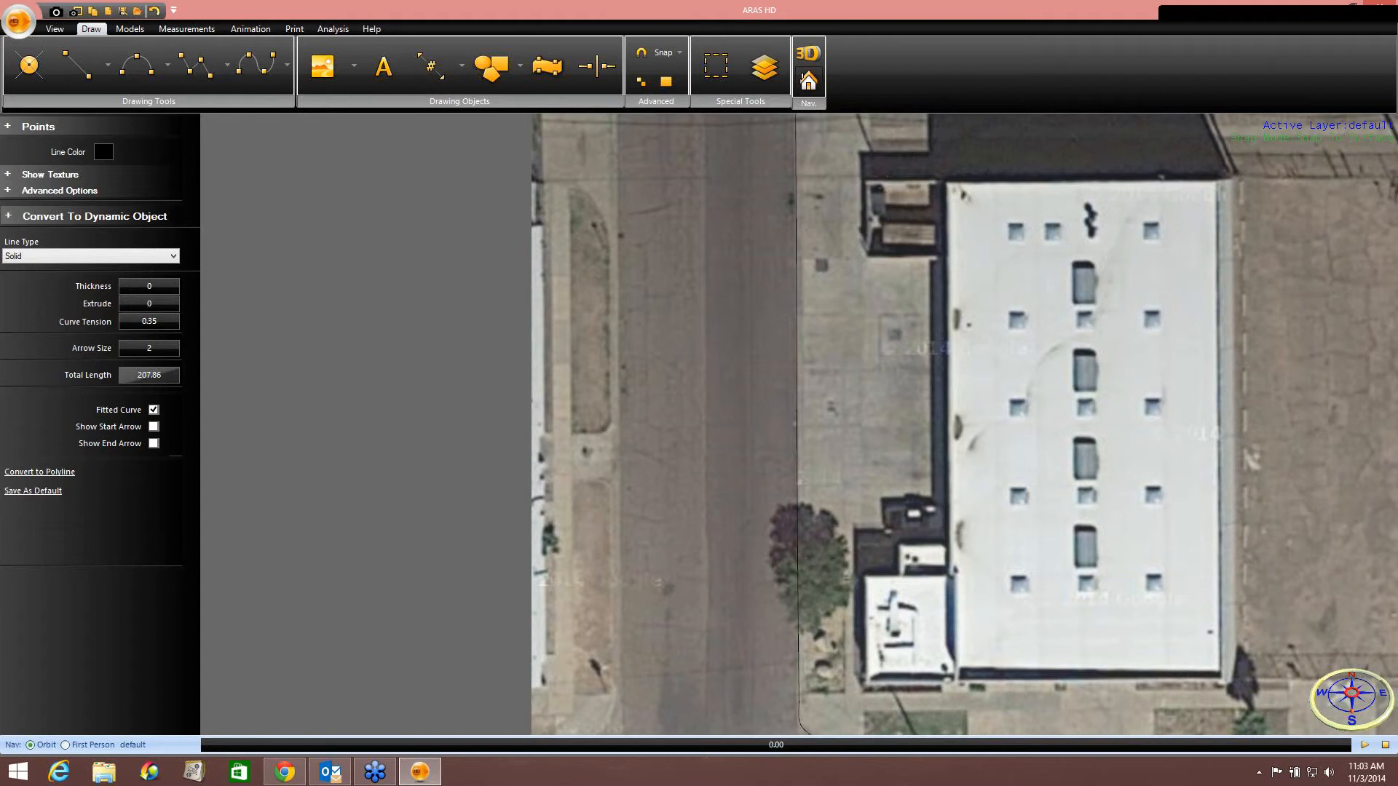
{"action": "middle_click_drag", "start_coordinate": [482, 227], "coordinate": [482, 291]}
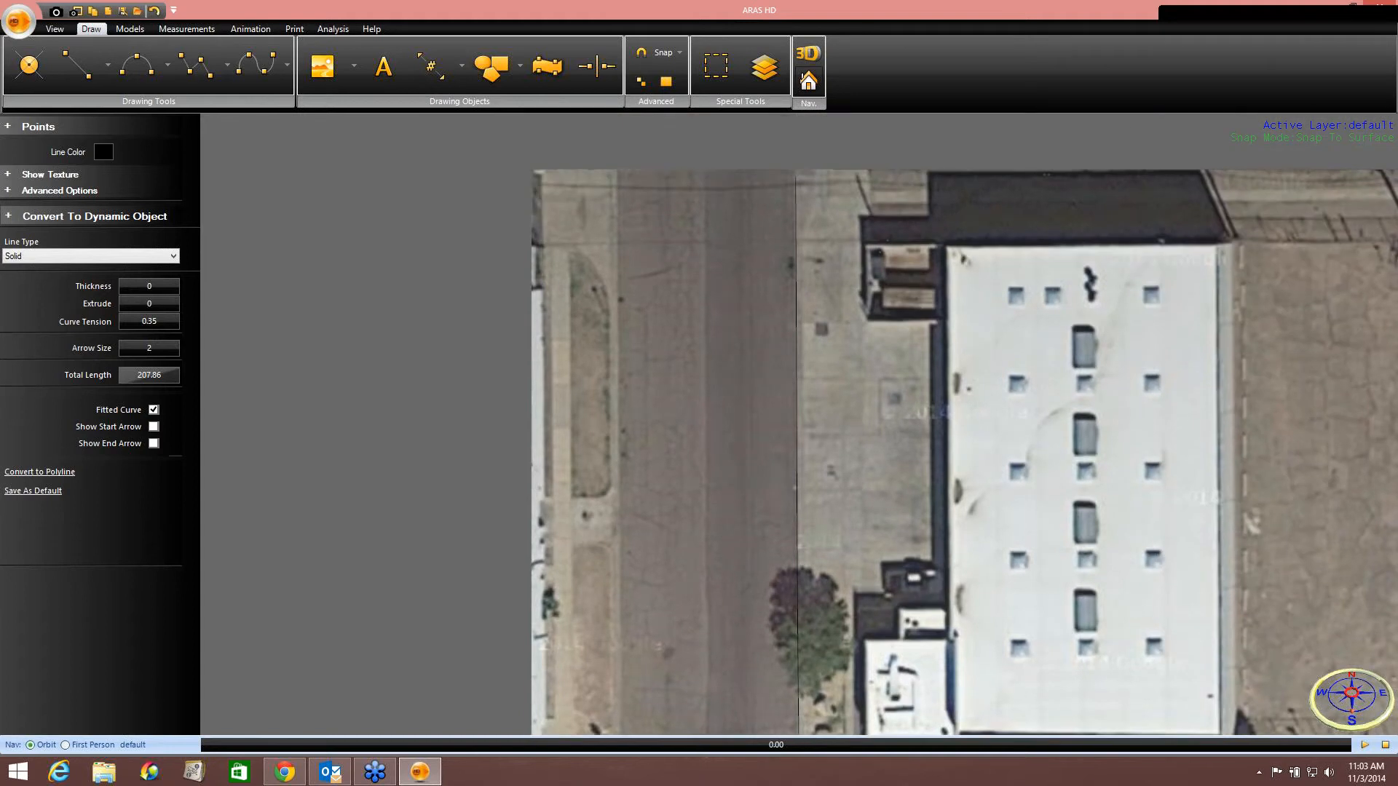
{"action": "left_click", "coordinate": [610, 170]}
Trace the third curve down the west curb and around the corner westward, then finish it.
{"action": "middle_click_drag", "start_coordinate": [609, 474], "coordinate": [638, 276]}
{"action": "middle_click_drag", "start_coordinate": [638, 550], "coordinate": [666, 409]}
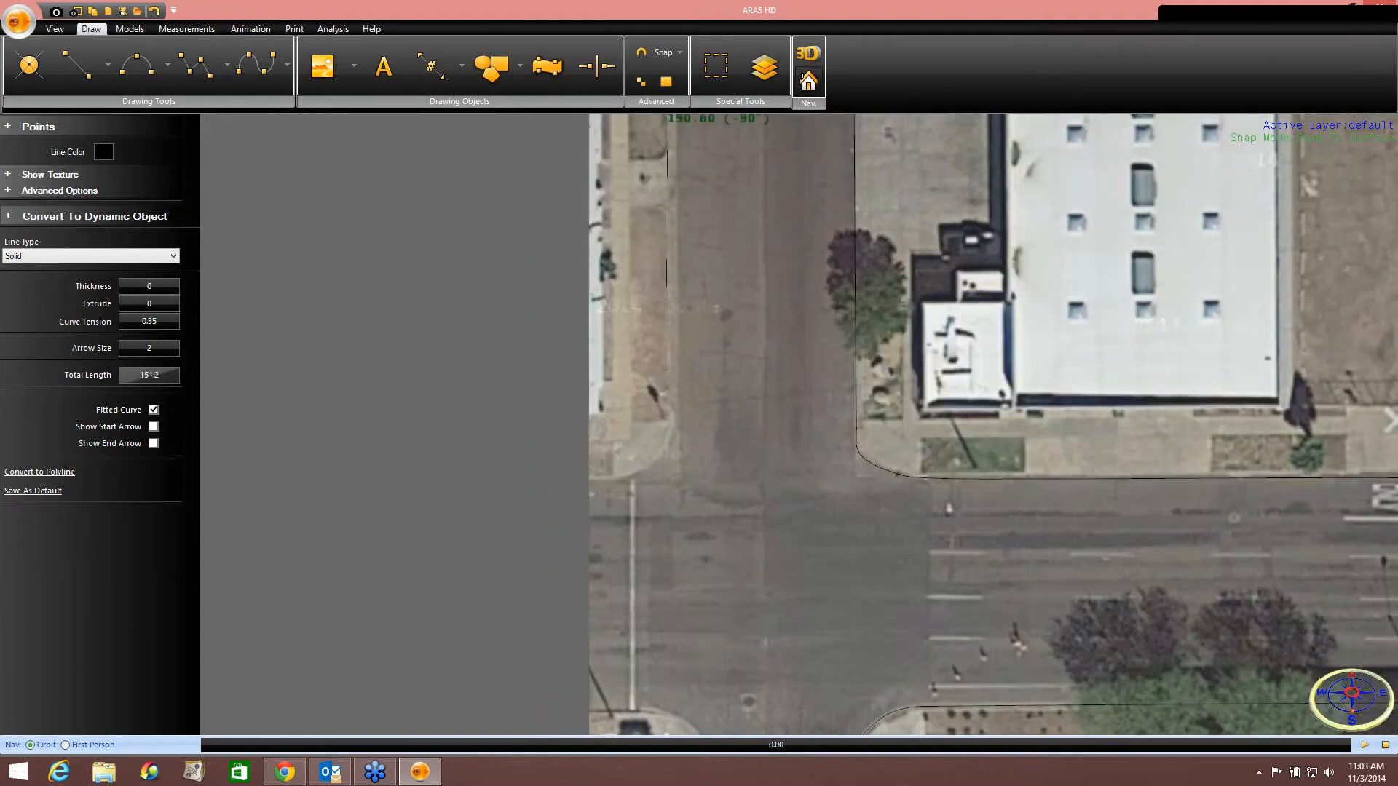
{"action": "left_click", "coordinate": [668, 432]}
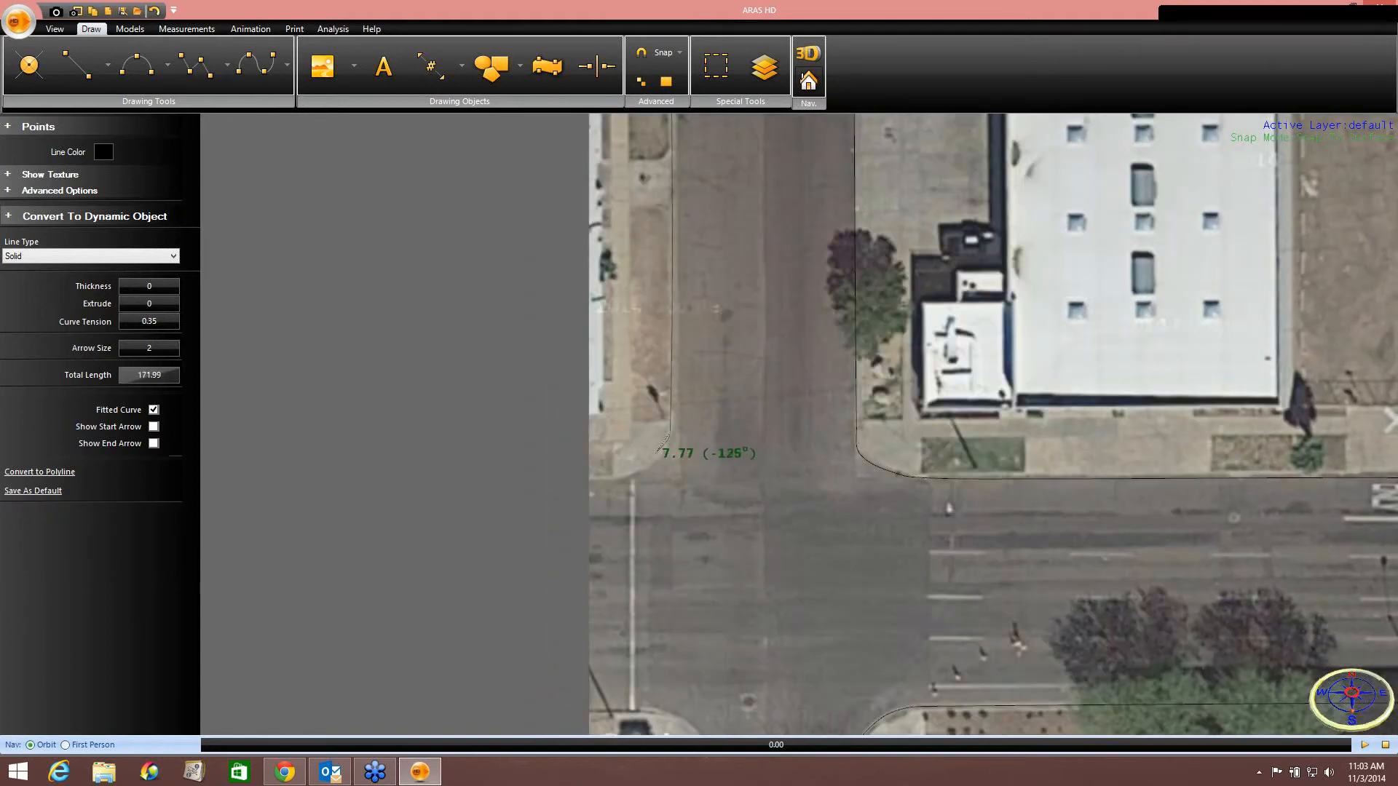
{"action": "left_click", "coordinate": [656, 462]}
{"action": "left_click", "coordinate": [620, 474]}
{"action": "left_click", "coordinate": [590, 477]}
{"action": "right_click", "coordinate": [590, 477]}
{"action": "left_click", "coordinate": [604, 487]}
{"action": "scroll", "coordinate": [671, 486], "scroll_direction": "up", "scroll_amount": 3}
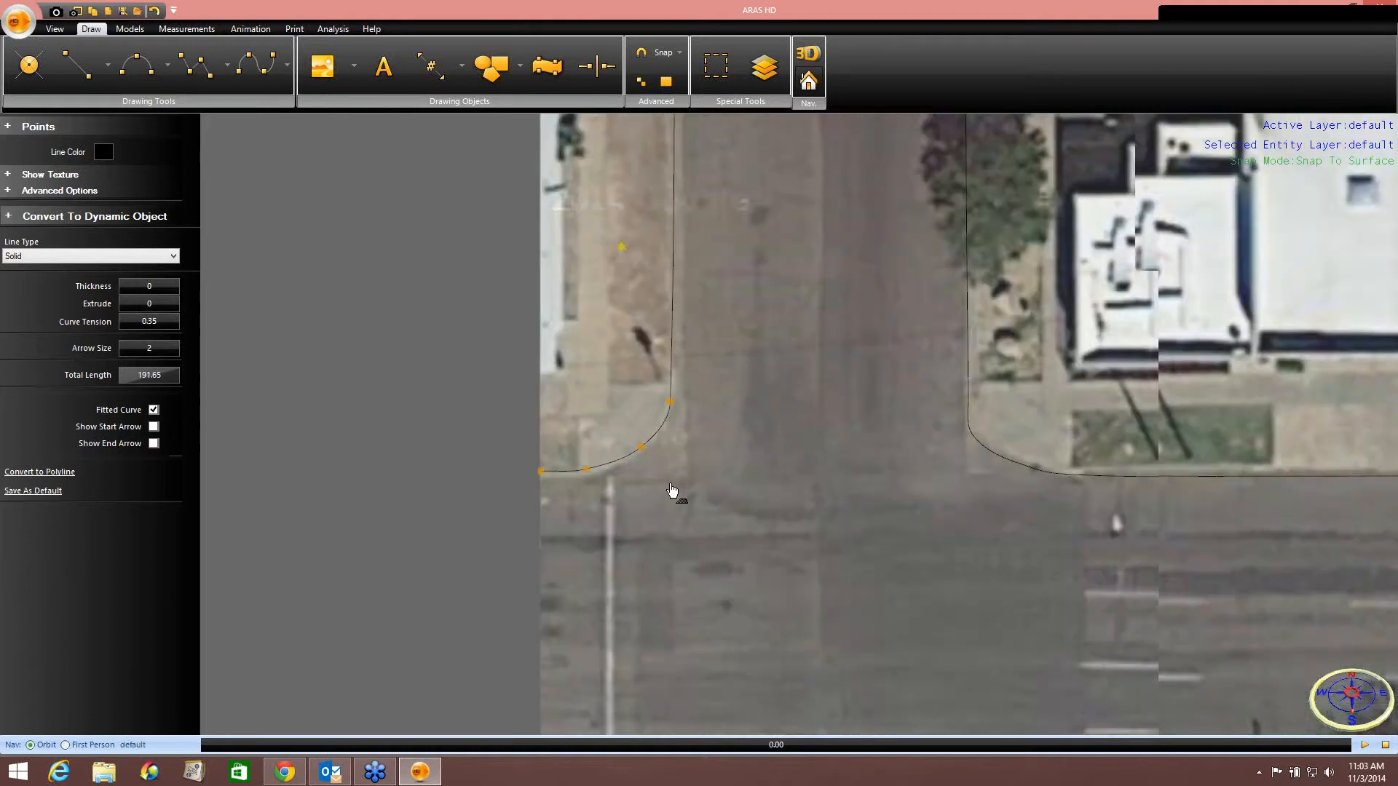
Adjust the third curve's corner points so it follows the rounded curb corner closely.
{"action": "scroll", "coordinate": [672, 489], "scroll_direction": "up", "scroll_amount": 3}
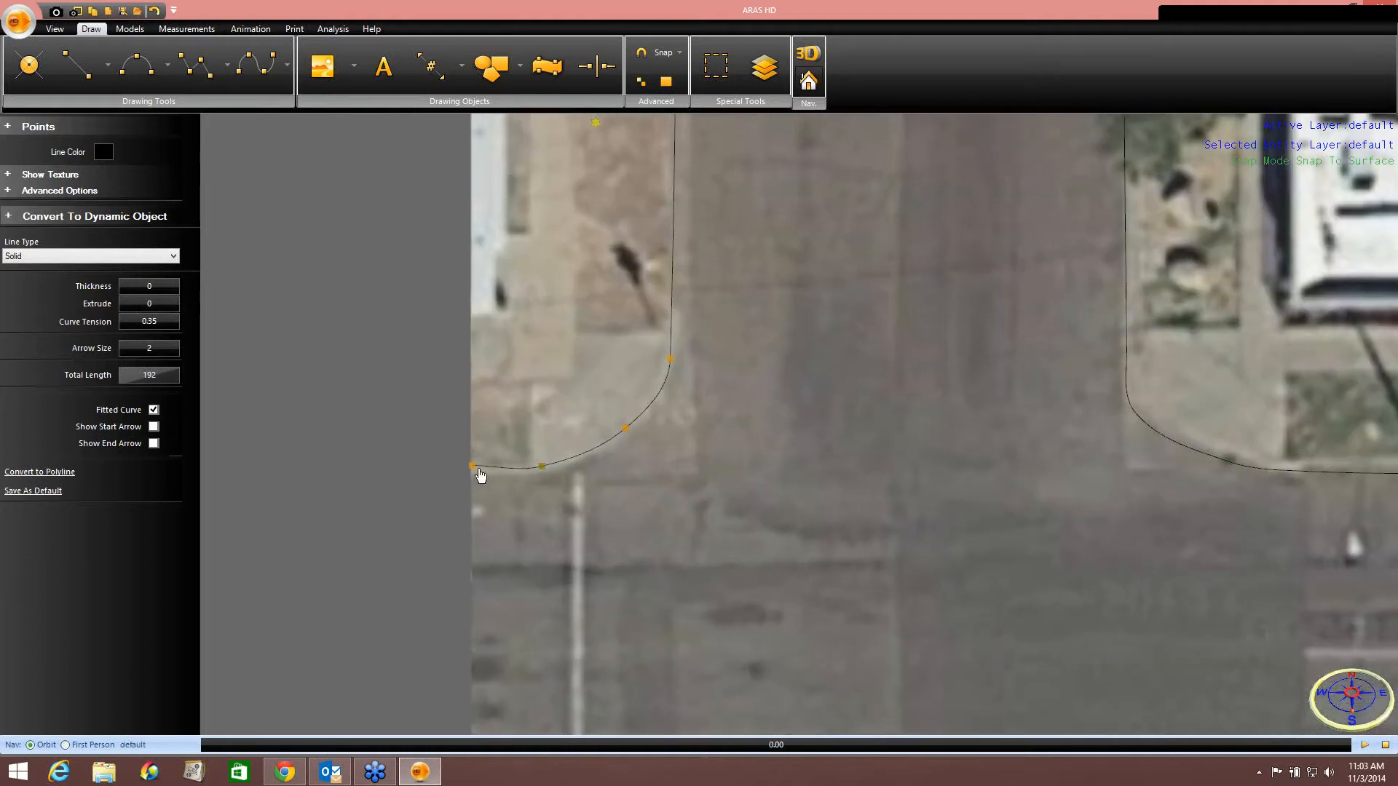
{"action": "left_click_drag", "start_coordinate": [474, 463], "coordinate": [469, 472]}
{"action": "left_click_drag", "start_coordinate": [627, 429], "coordinate": [624, 423]}
{"action": "left_click_drag", "start_coordinate": [670, 358], "coordinate": [670, 326]}
{"action": "scroll", "coordinate": [676, 469], "scroll_direction": "down", "scroll_amount": 4}
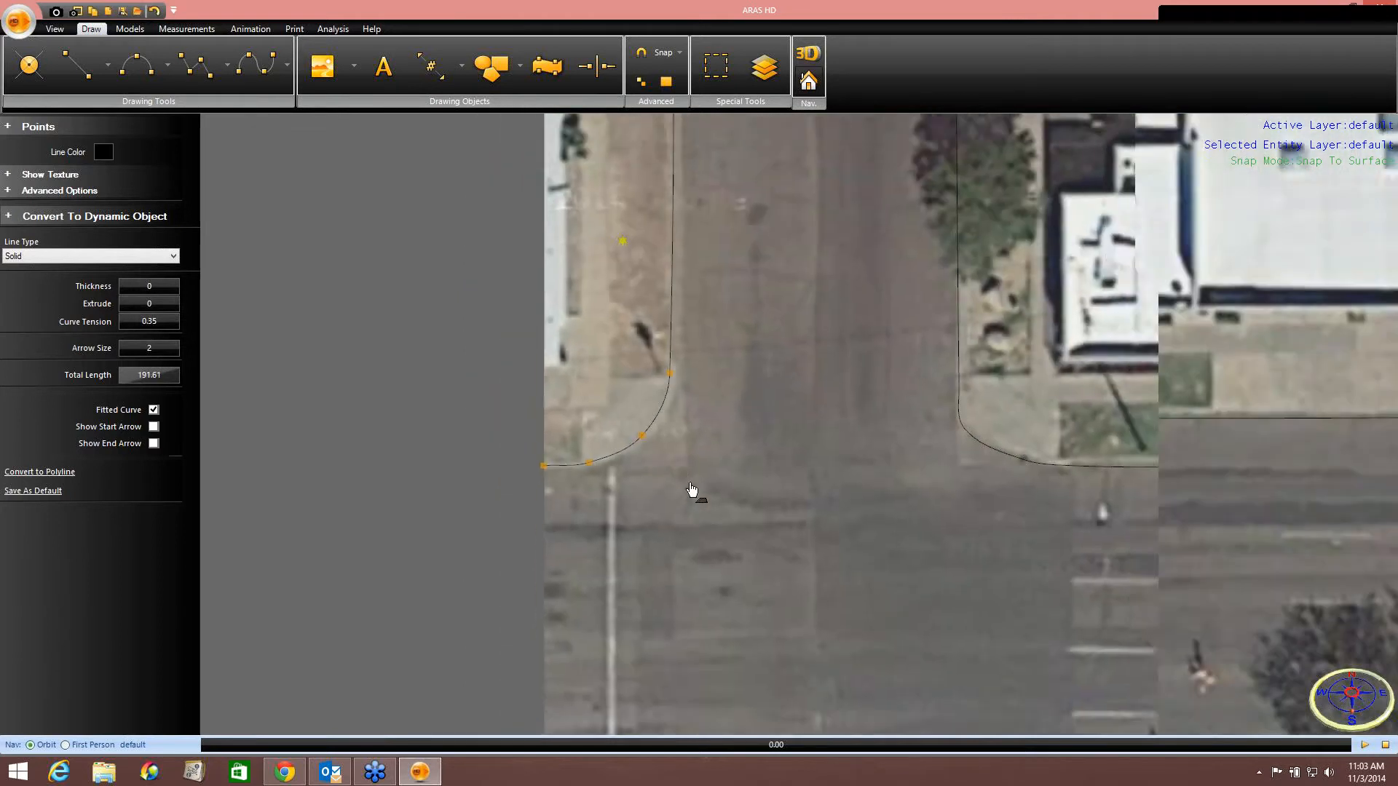
Trace a fourth curve along the southern curb and around its rounded corner, then finish it.
{"action": "middle_click_drag", "start_coordinate": [689, 604], "coordinate": [651, 228]}
{"action": "left_click", "coordinate": [261, 76]}
{"action": "scroll", "coordinate": [578, 462], "scroll_direction": "up", "scroll_amount": 2}
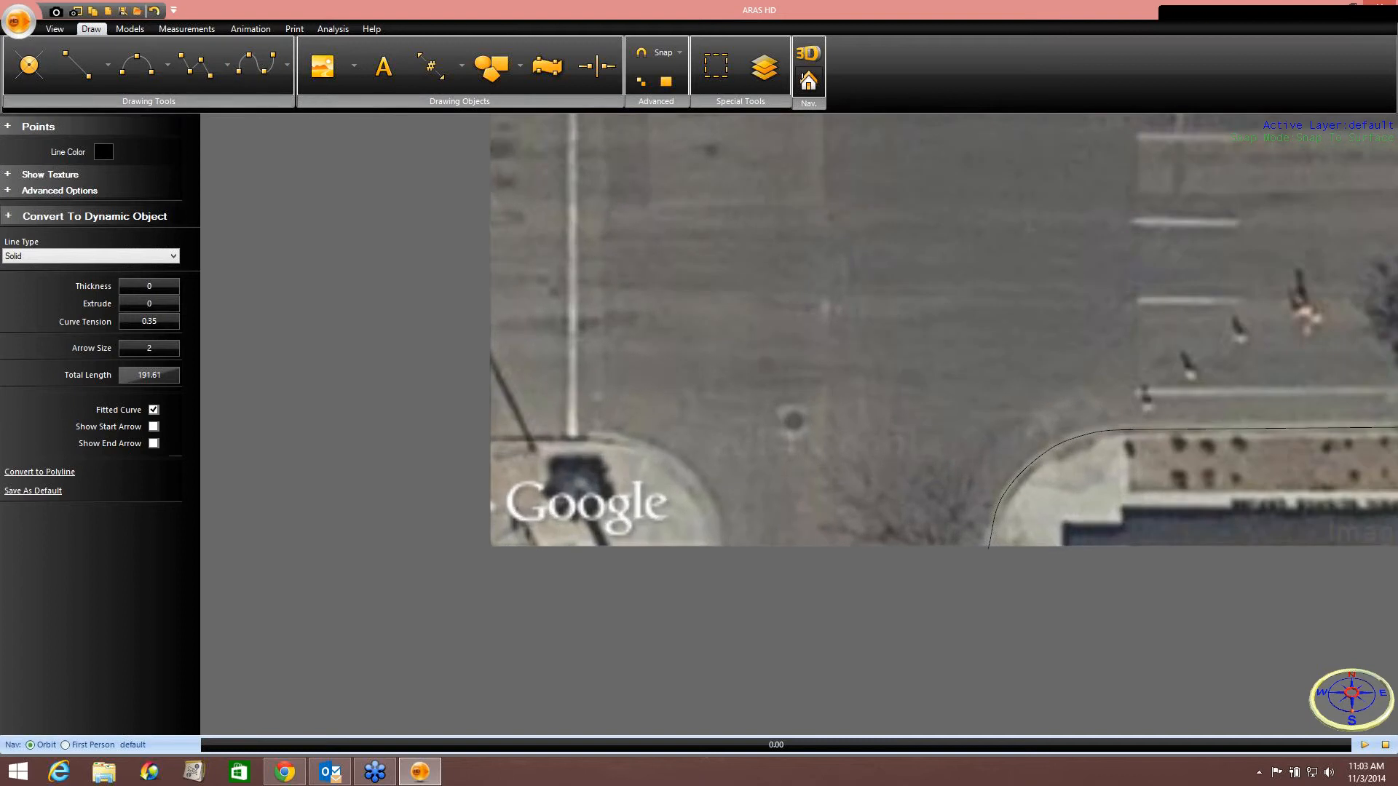
{"action": "left_click", "coordinate": [493, 444]}
{"action": "left_click", "coordinate": [555, 442]}
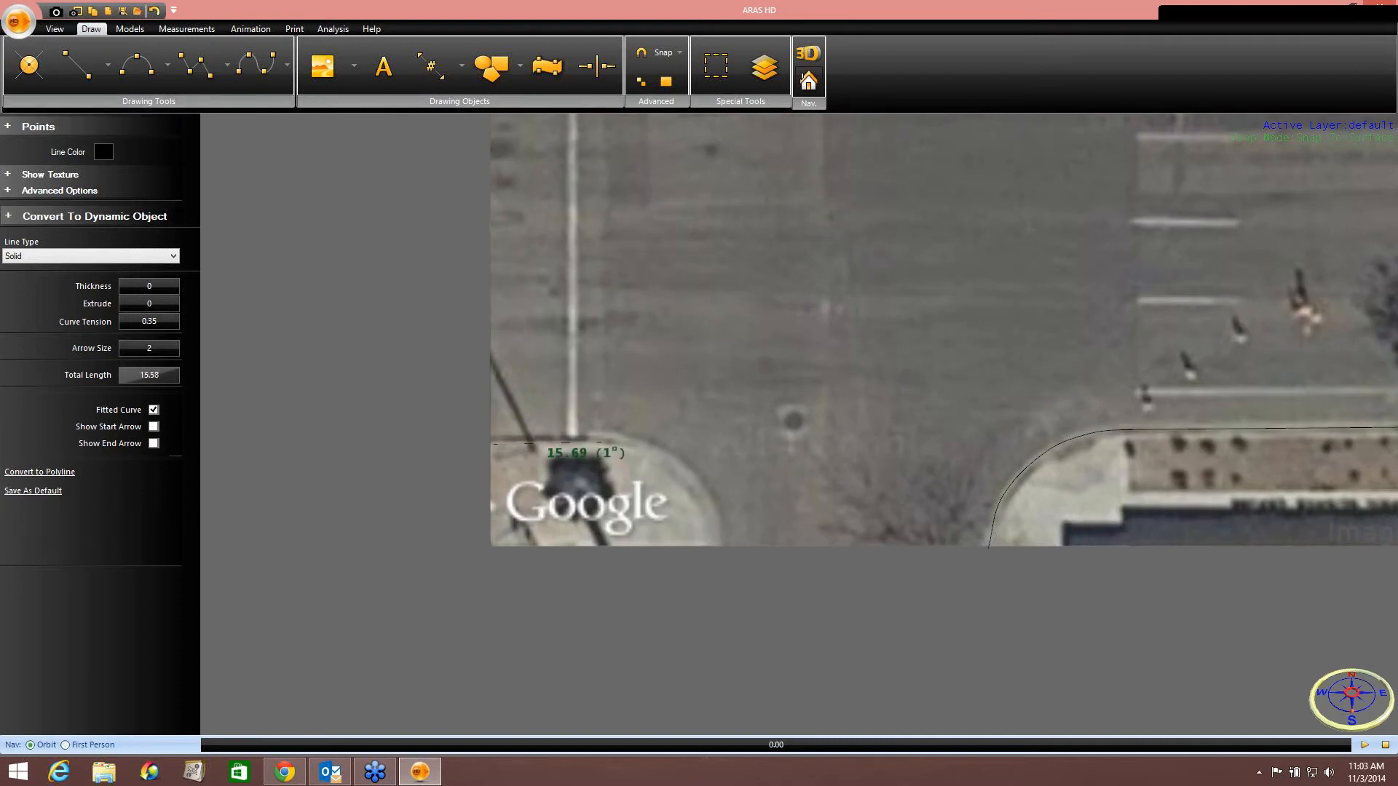
{"action": "left_click", "coordinate": [595, 441]}
{"action": "left_click", "coordinate": [655, 460]}
{"action": "left_click", "coordinate": [702, 503]}
{"action": "left_click", "coordinate": [713, 544]}
{"action": "right_click", "coordinate": [713, 544]}
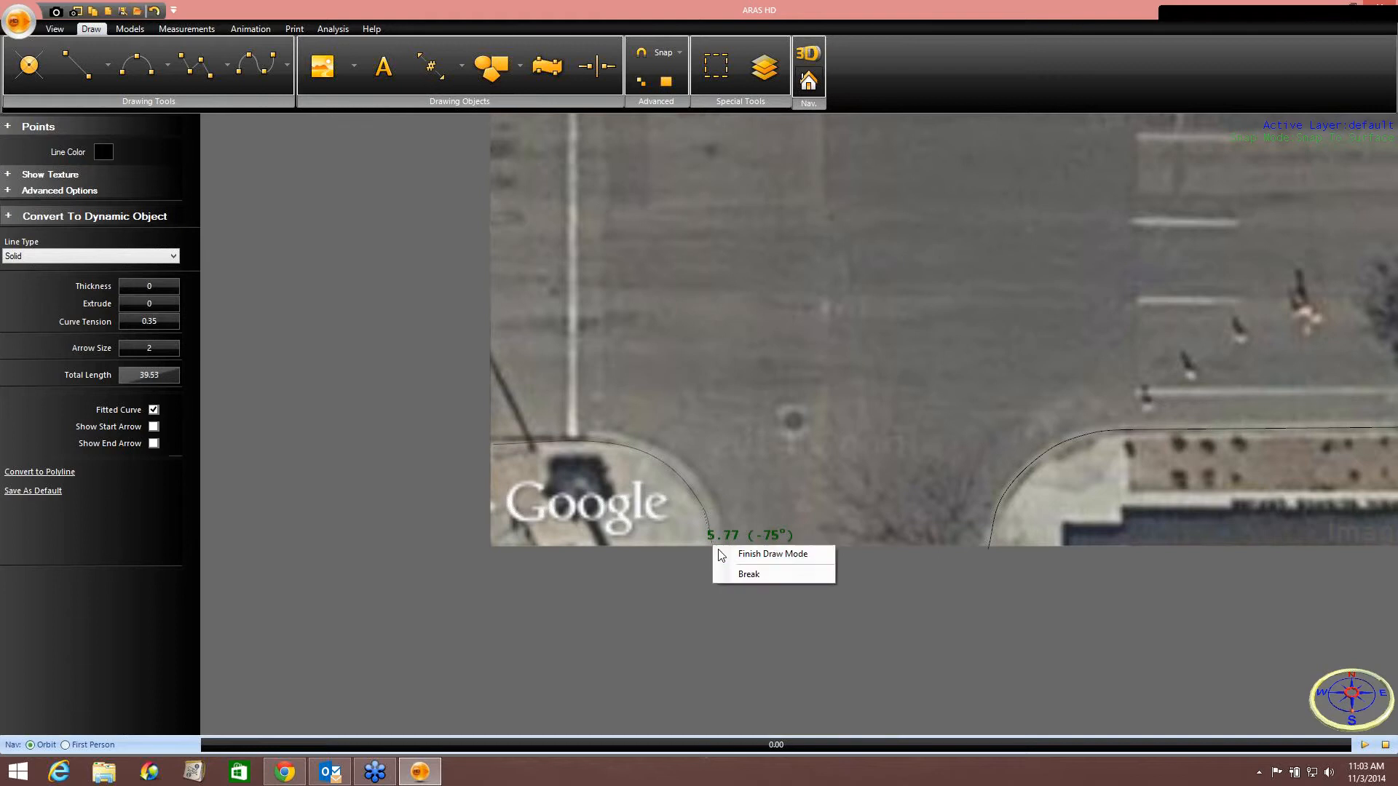
{"action": "left_click", "coordinate": [731, 556]}
Draw walls along the edges of the large building's footprint with the Wall tool.
{"action": "mouse_move", "coordinate": [784, 503]}
{"action": "left_mouse_down"}
{"action": "mouse_move", "coordinate": [636, 630]}
{"action": "mouse_move", "coordinate": [677, 500]}
{"action": "mouse_move", "coordinate": [593, 593]}
{"action": "mouse_move", "coordinate": [754, 470]}
{"action": "mouse_move", "coordinate": [594, 636]}
{"action": "left_mouse_up"}
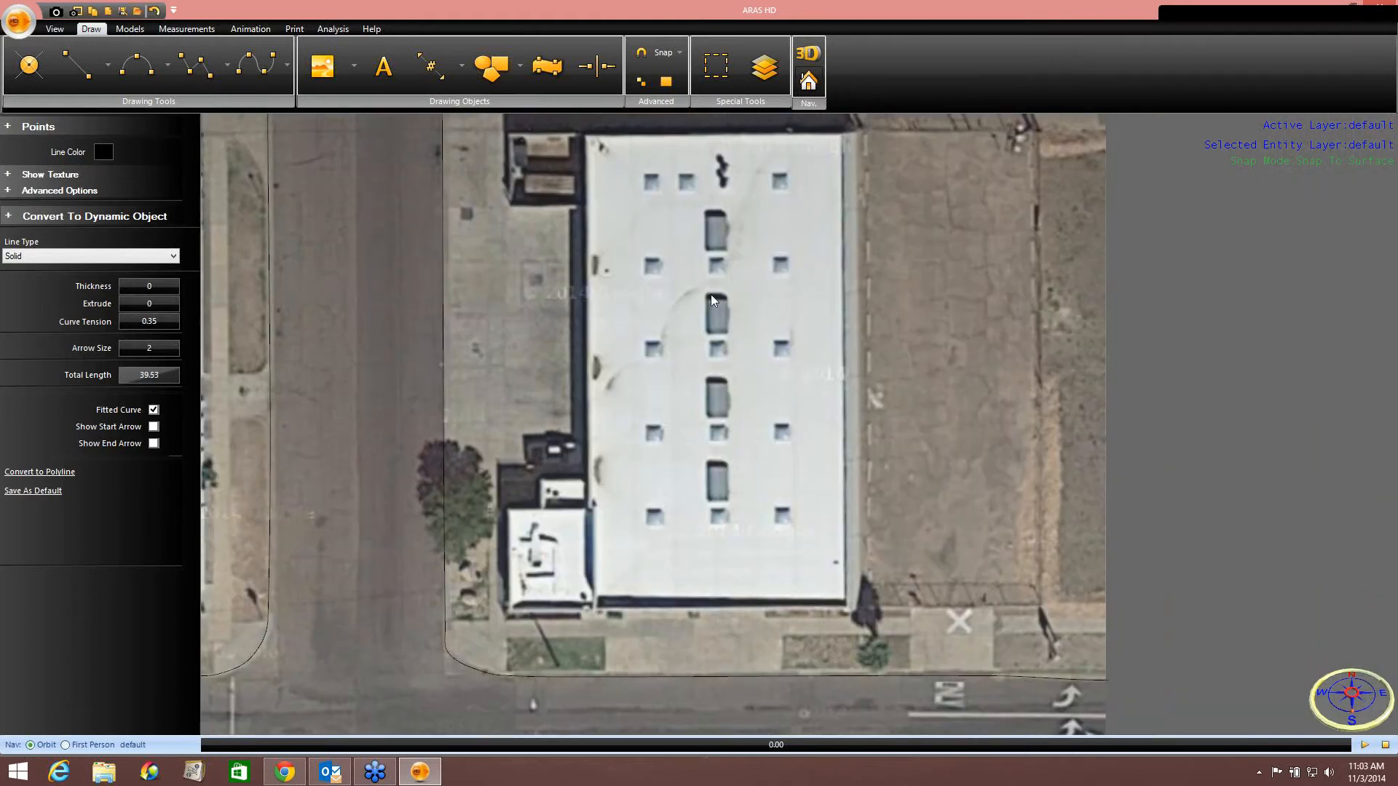
{"action": "scroll", "coordinate": [752, 477], "scroll_direction": "down", "scroll_amount": 1}
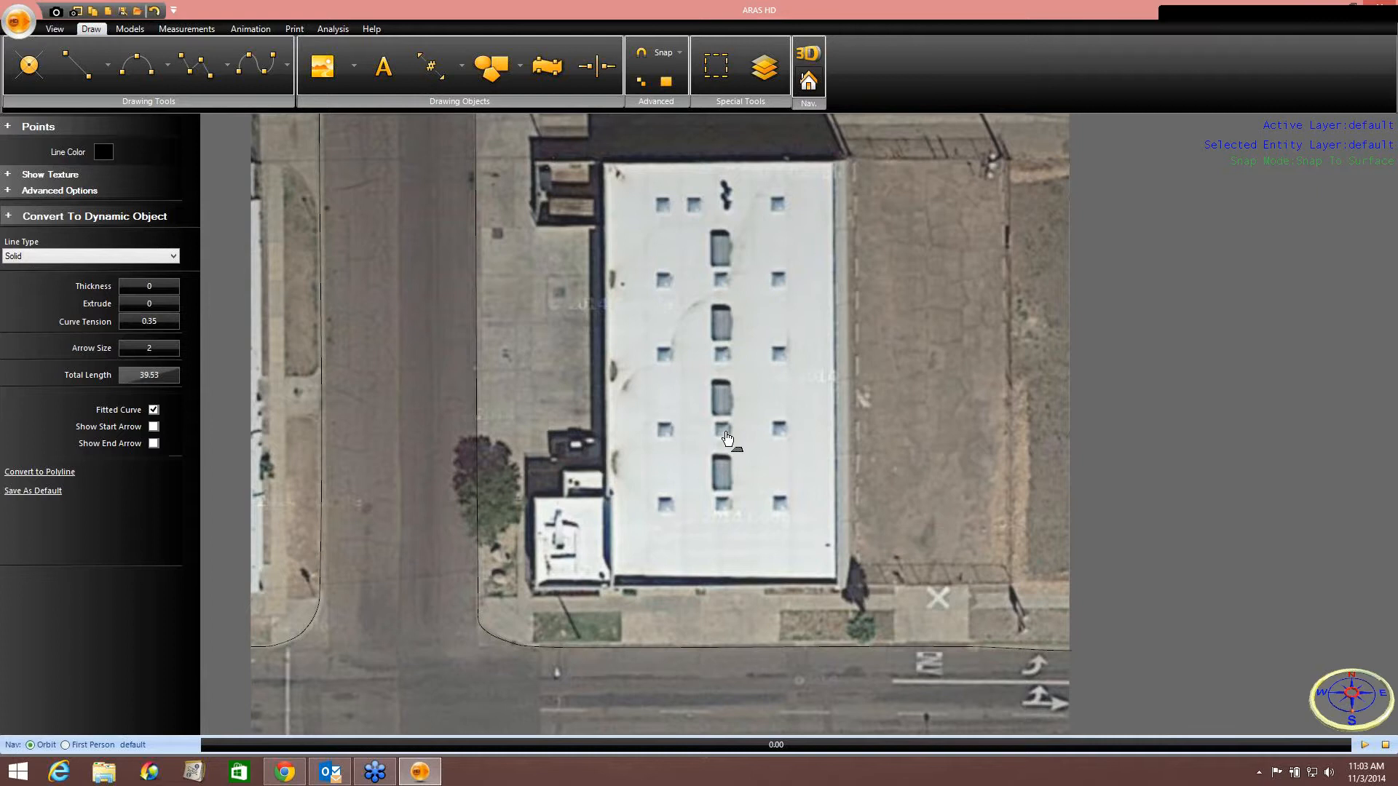
{"action": "left_click", "coordinate": [227, 68]}
{"action": "left_click", "coordinate": [324, 117]}
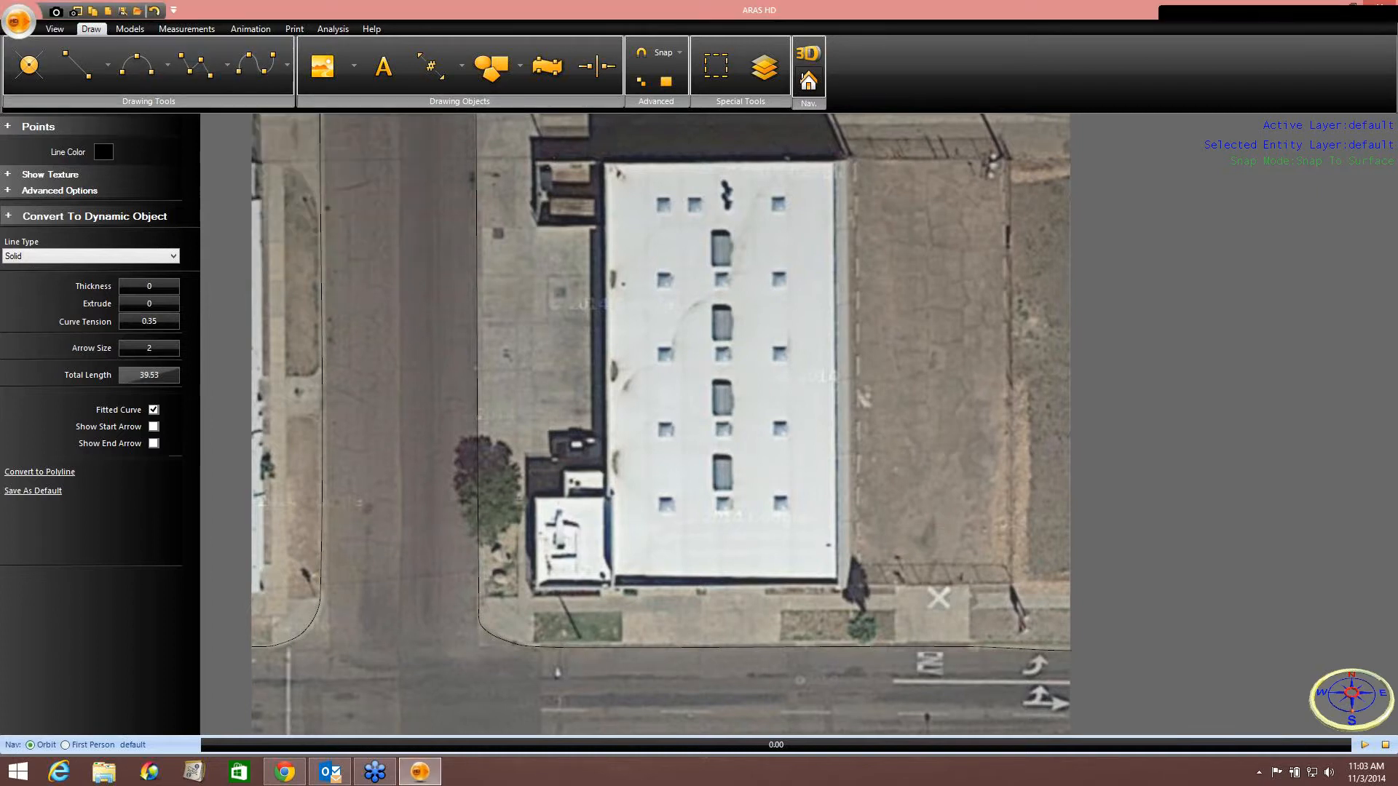
{"action": "left_click", "coordinate": [228, 72]}
{"action": "left_click", "coordinate": [248, 117]}
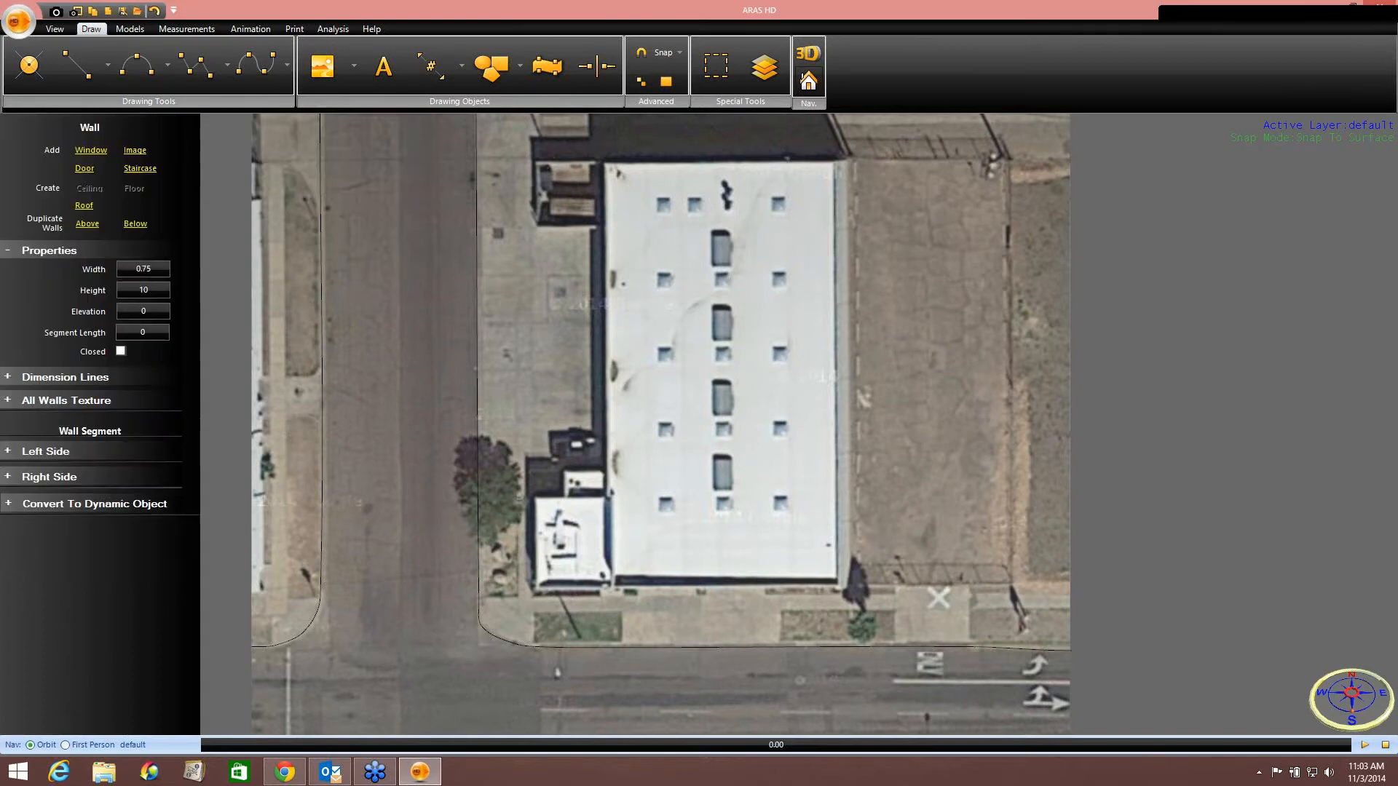
{"action": "left_click", "coordinate": [836, 152]}
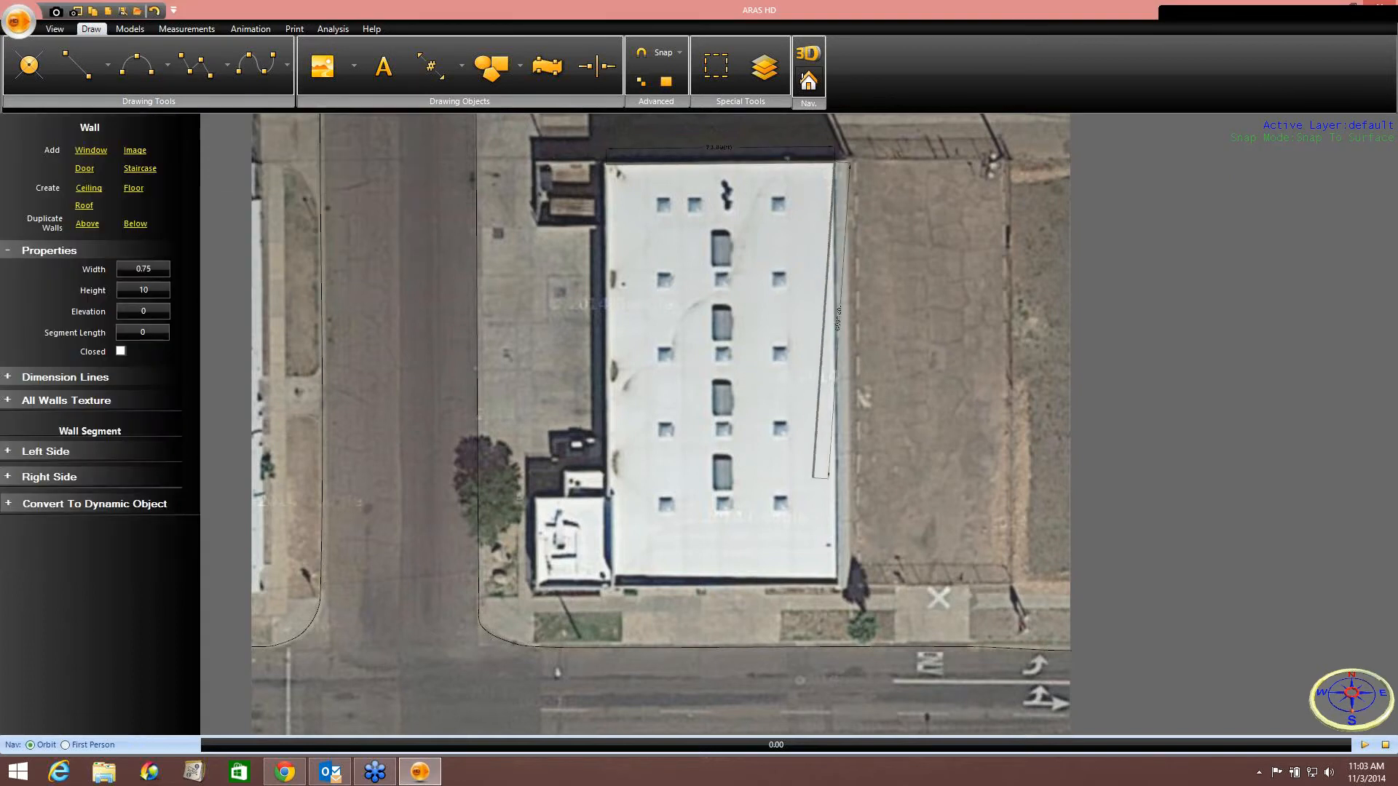
{"action": "left_click", "coordinate": [845, 586]}
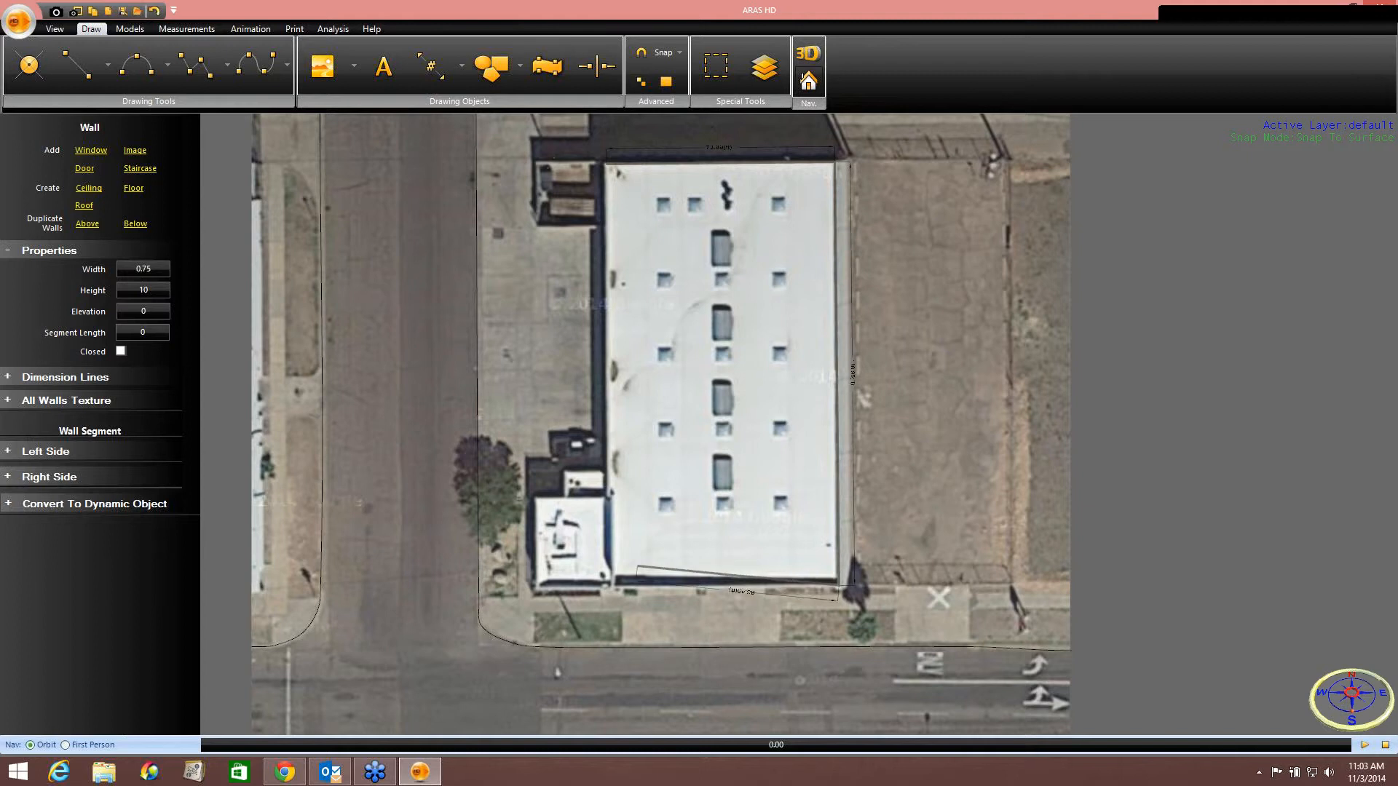
{"action": "left_click", "coordinate": [612, 605]}
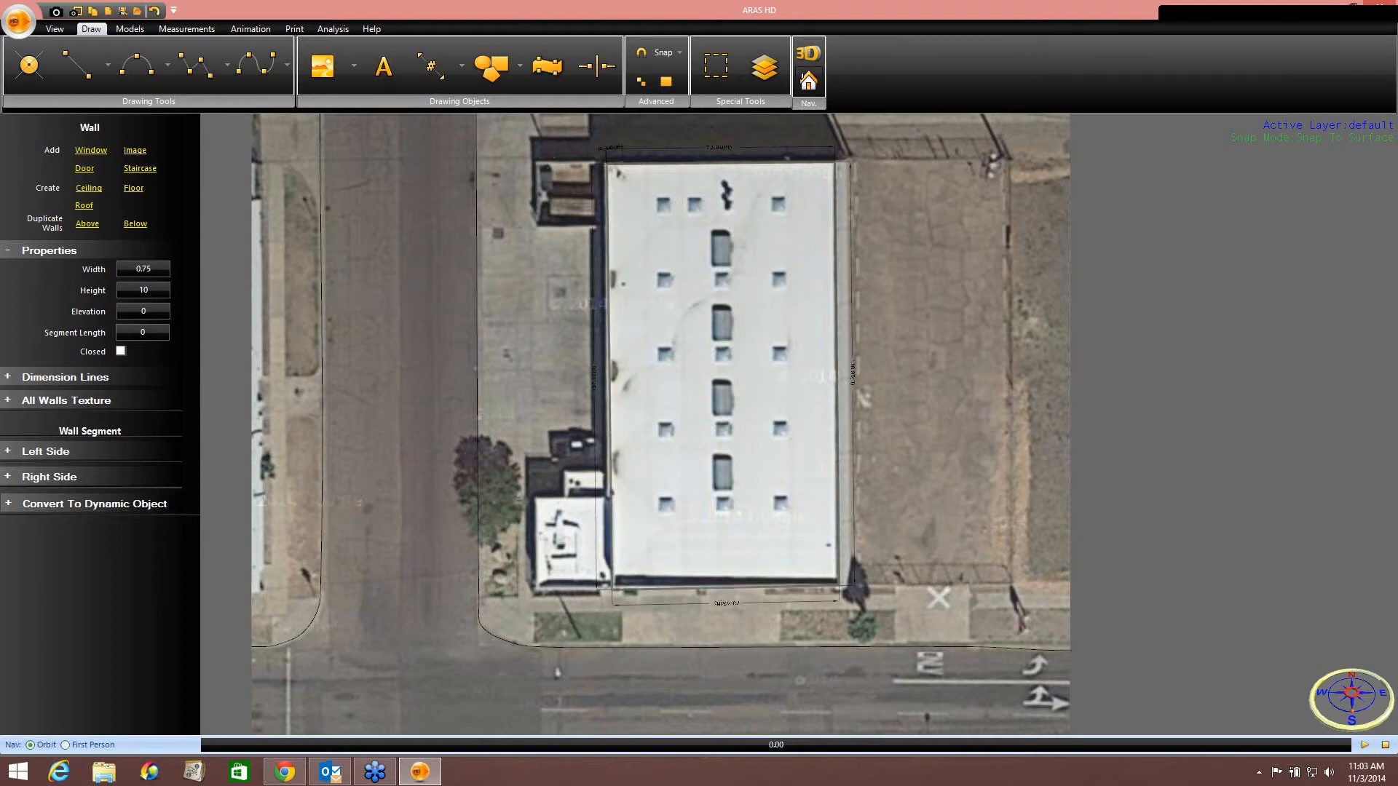
{"action": "double_click", "coordinate": [650, 173]}
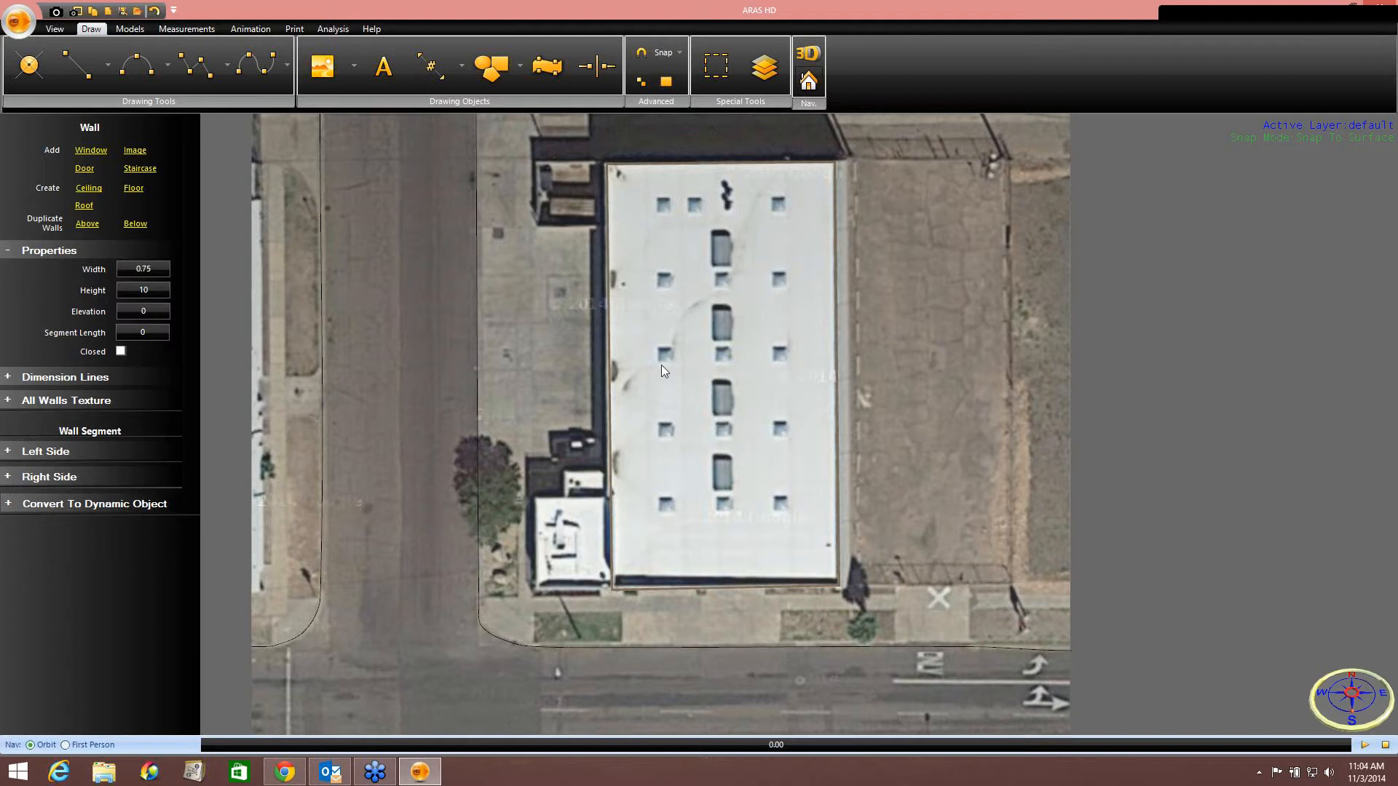
Move the wall's southwest corner point to align with the building edge.
{"action": "scroll", "coordinate": [663, 370], "scroll_direction": "up", "scroll_amount": 5}
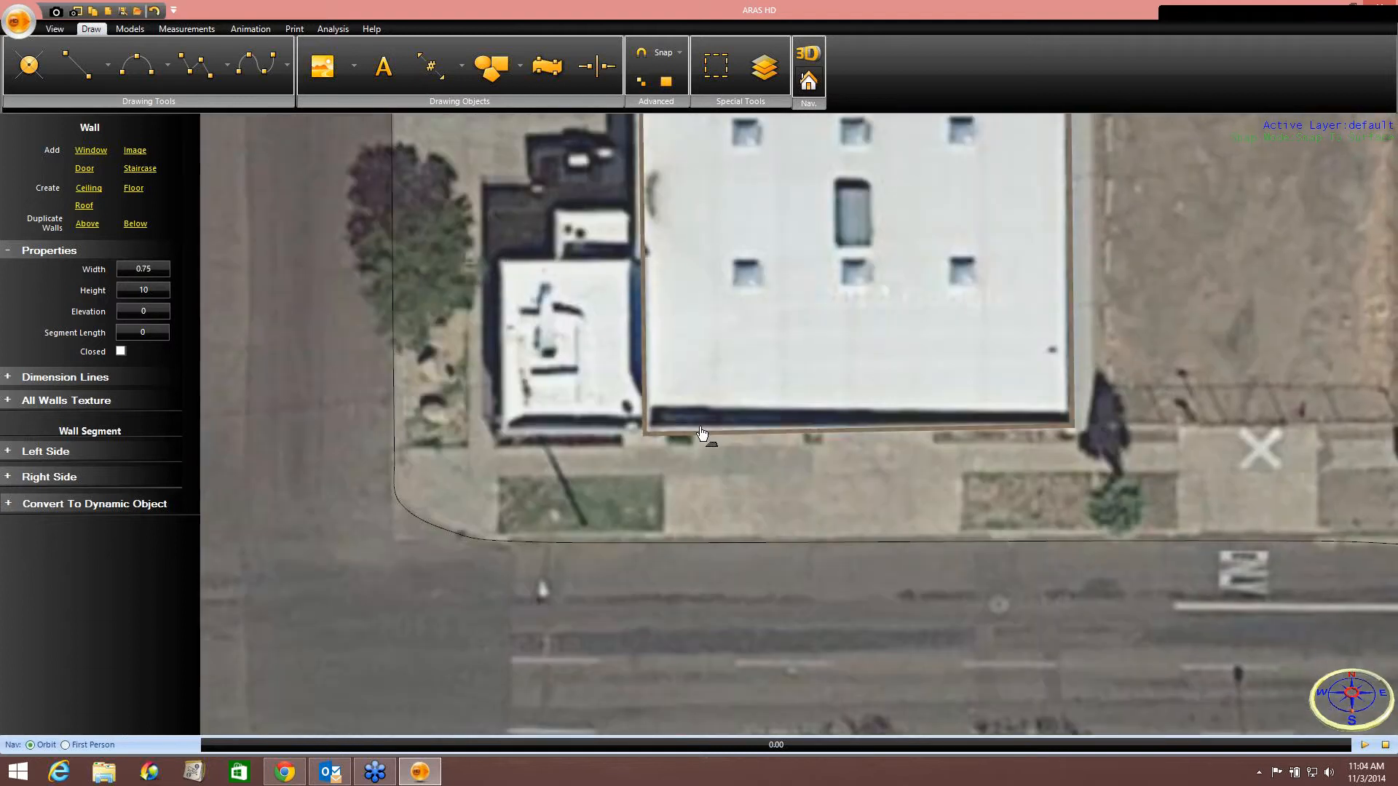
{"action": "left_click", "coordinate": [702, 437]}
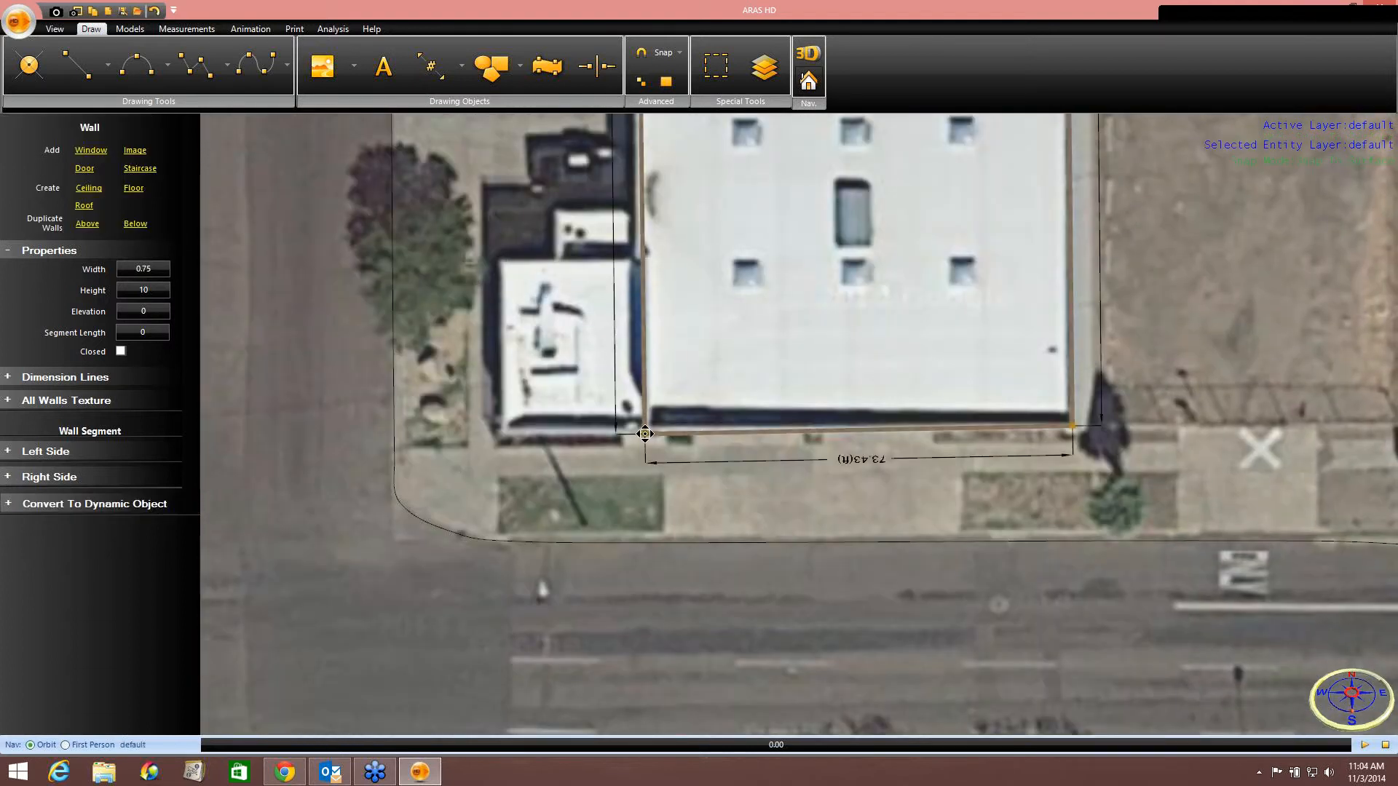
{"action": "left_click_drag", "start_coordinate": [644, 434], "coordinate": [646, 429]}
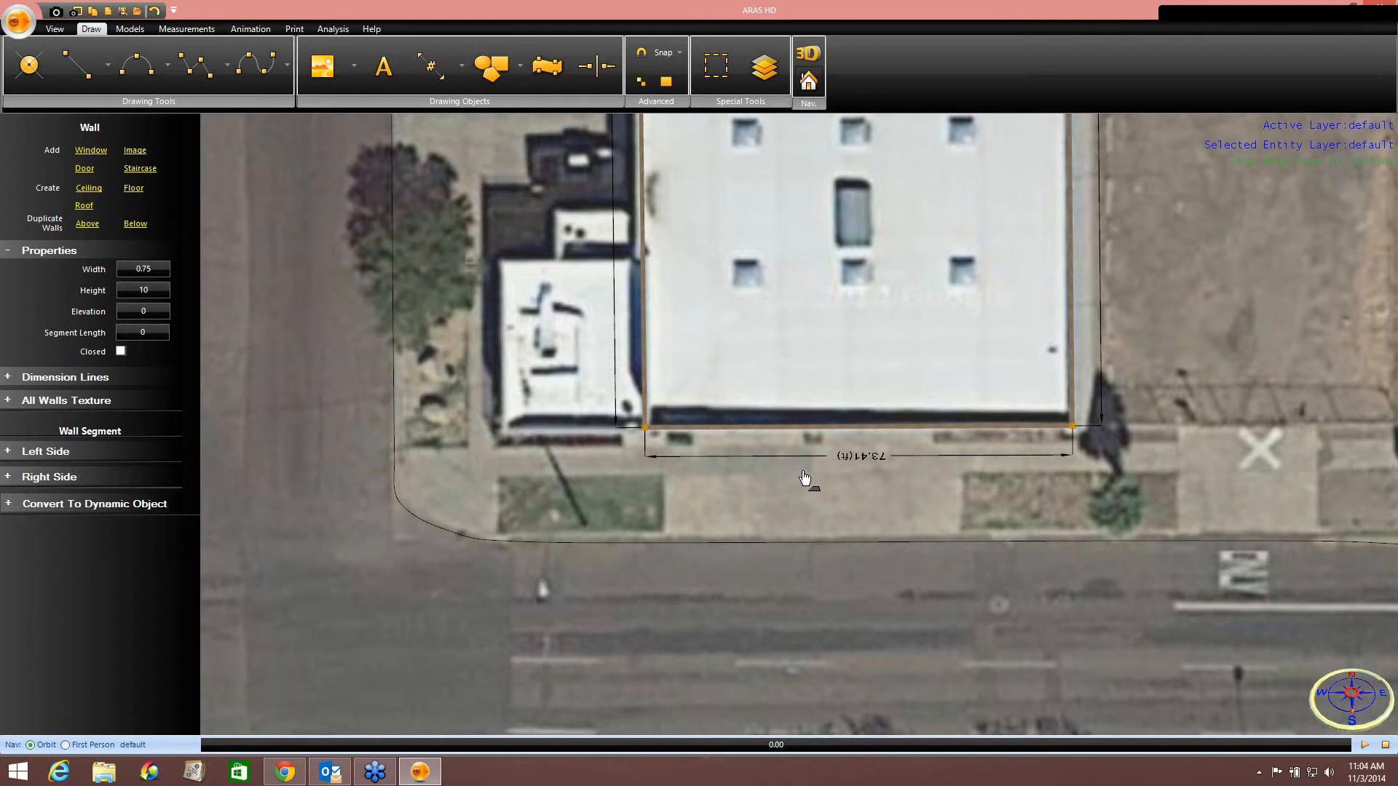
{"action": "scroll", "coordinate": [804, 479], "scroll_direction": "down", "scroll_amount": 3}
{"action": "middle_click_drag", "start_coordinate": [787, 413], "coordinate": [955, 369]}
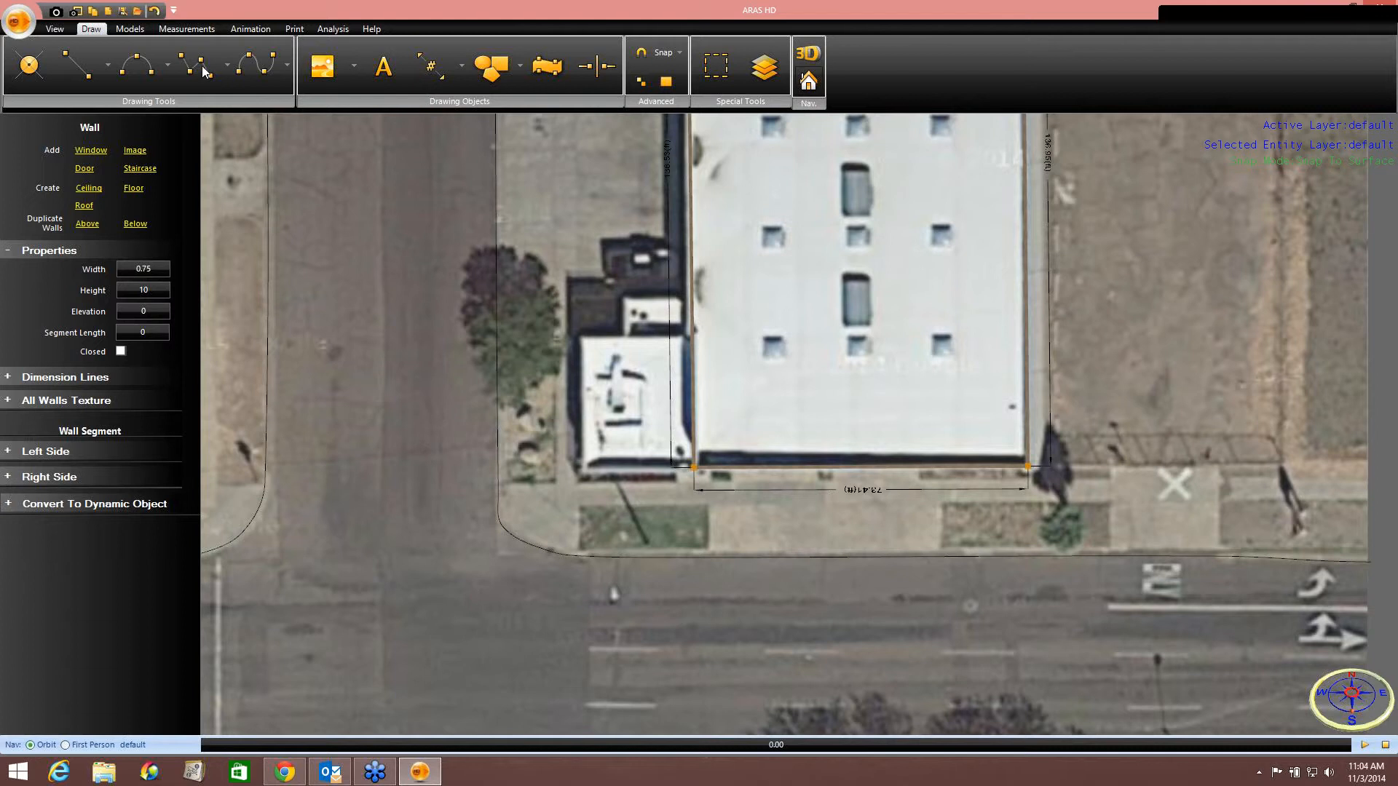
Draw walls around the small building adjoining the large one on its west side.
{"action": "left_click", "coordinate": [228, 65]}
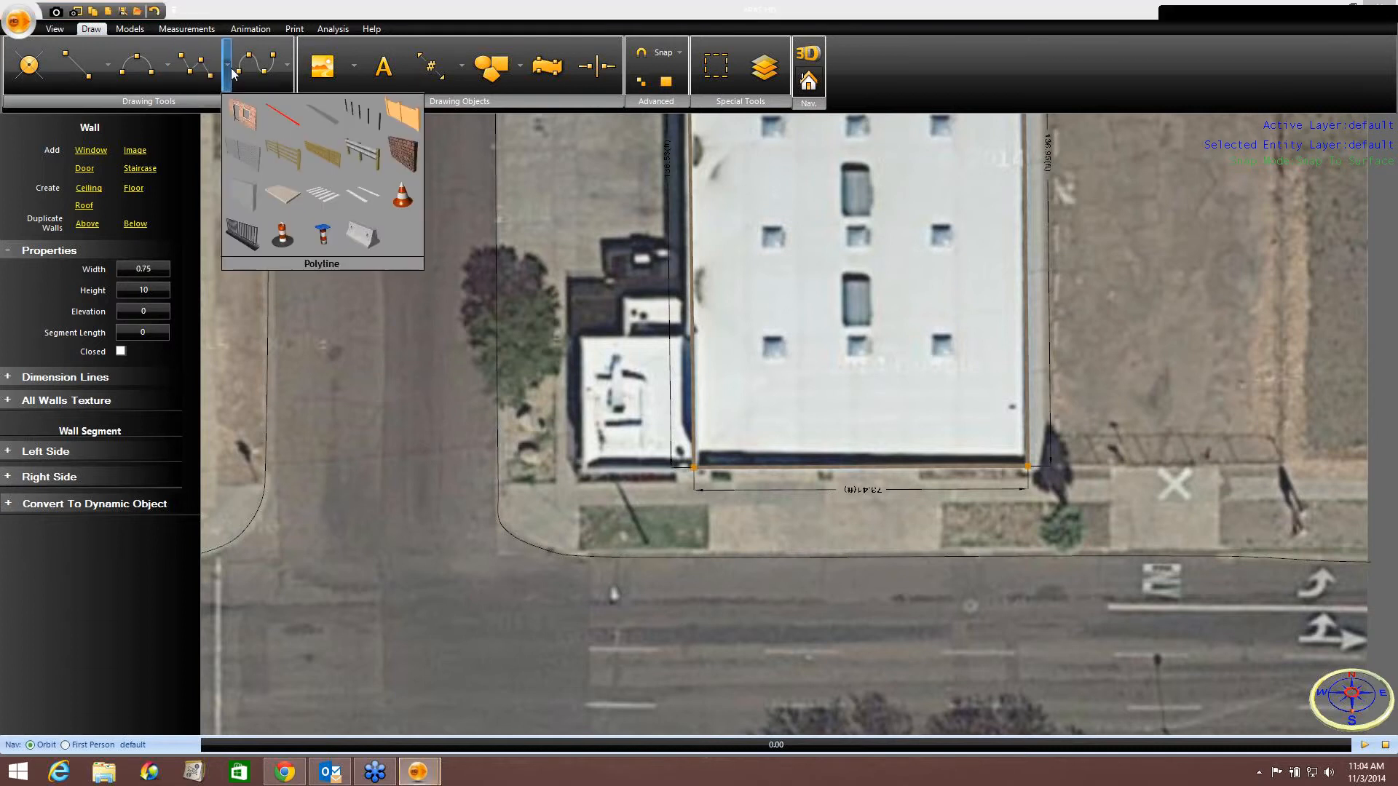
{"action": "left_click", "coordinate": [242, 114]}
{"action": "scroll", "coordinate": [625, 346], "scroll_direction": "up", "scroll_amount": 3}
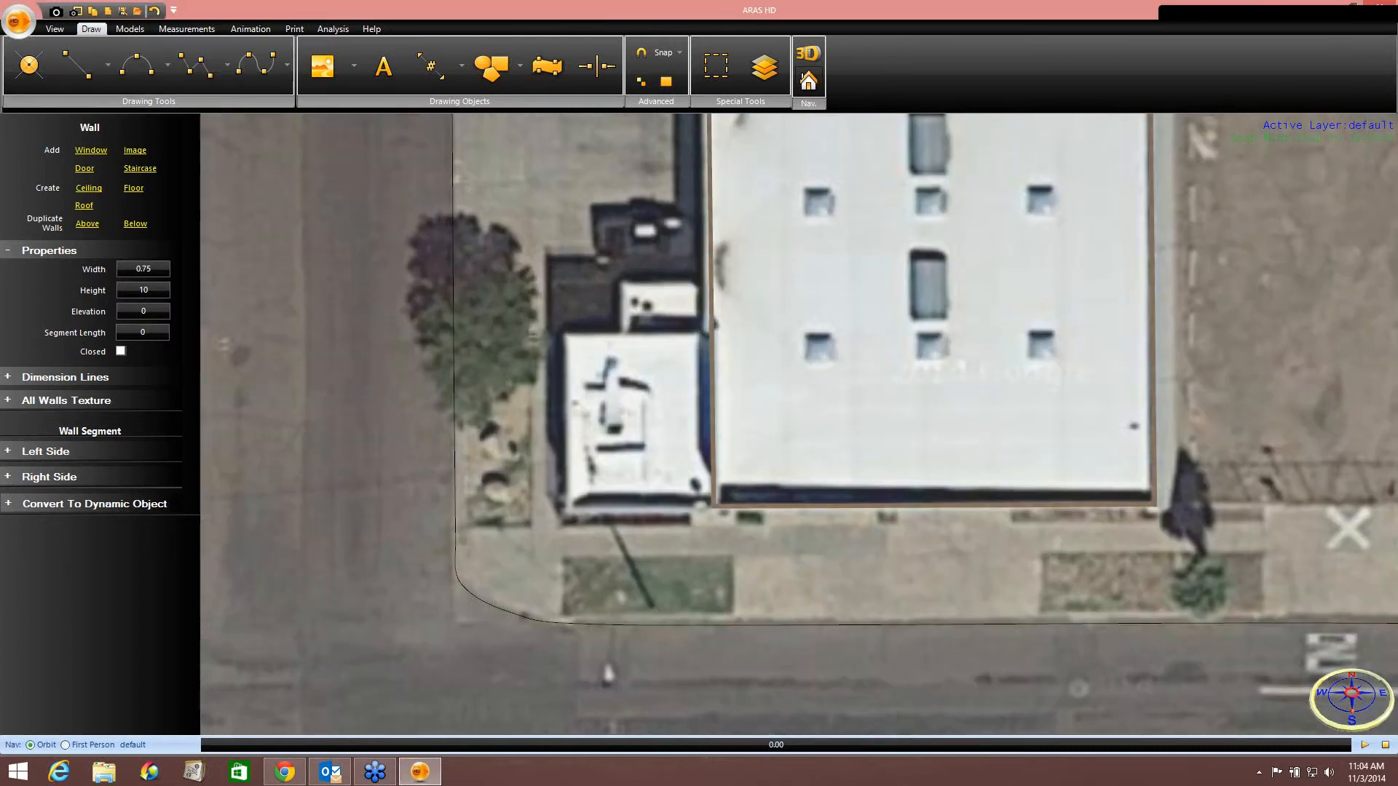
{"action": "left_click", "coordinate": [710, 334]}
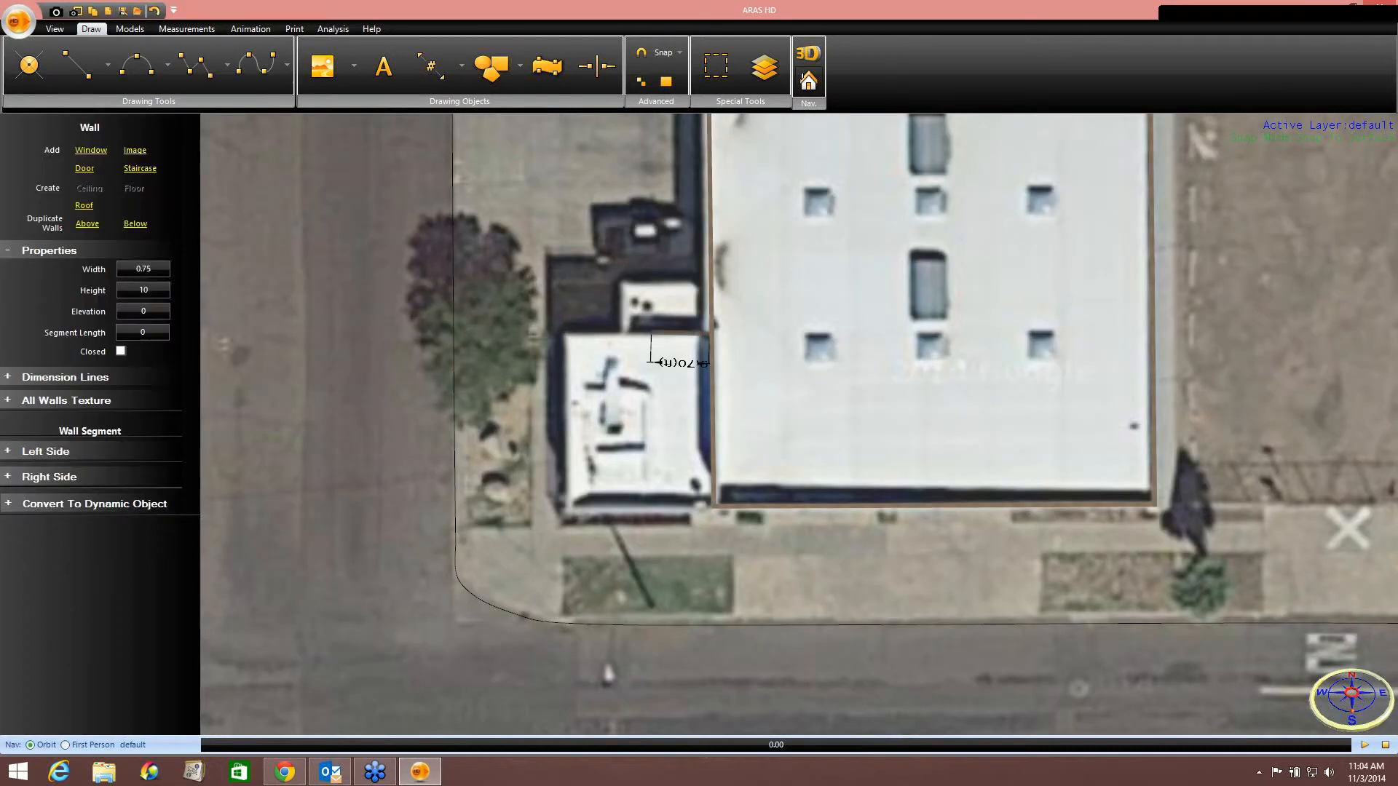
{"action": "left_click", "coordinate": [567, 336]}
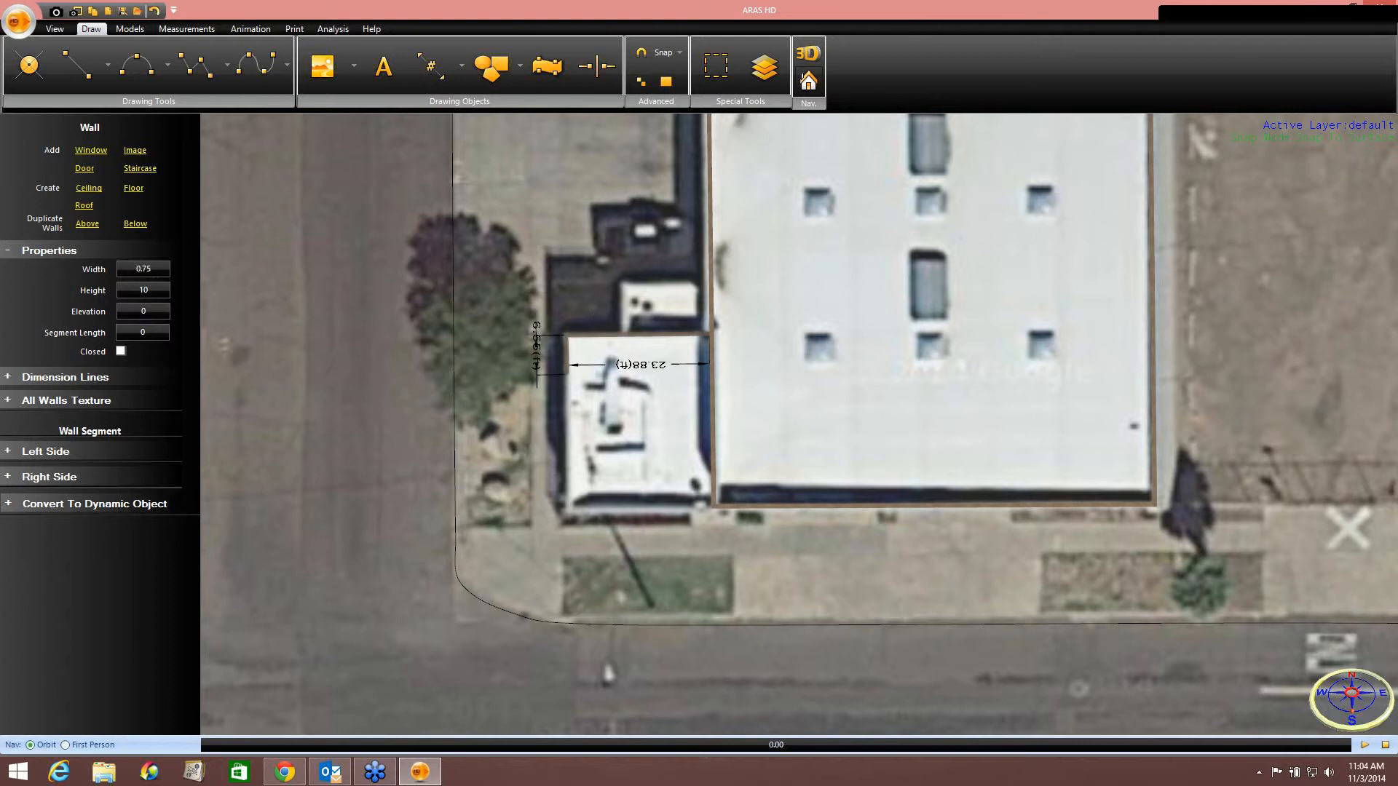
{"action": "left_click", "coordinate": [565, 503]}
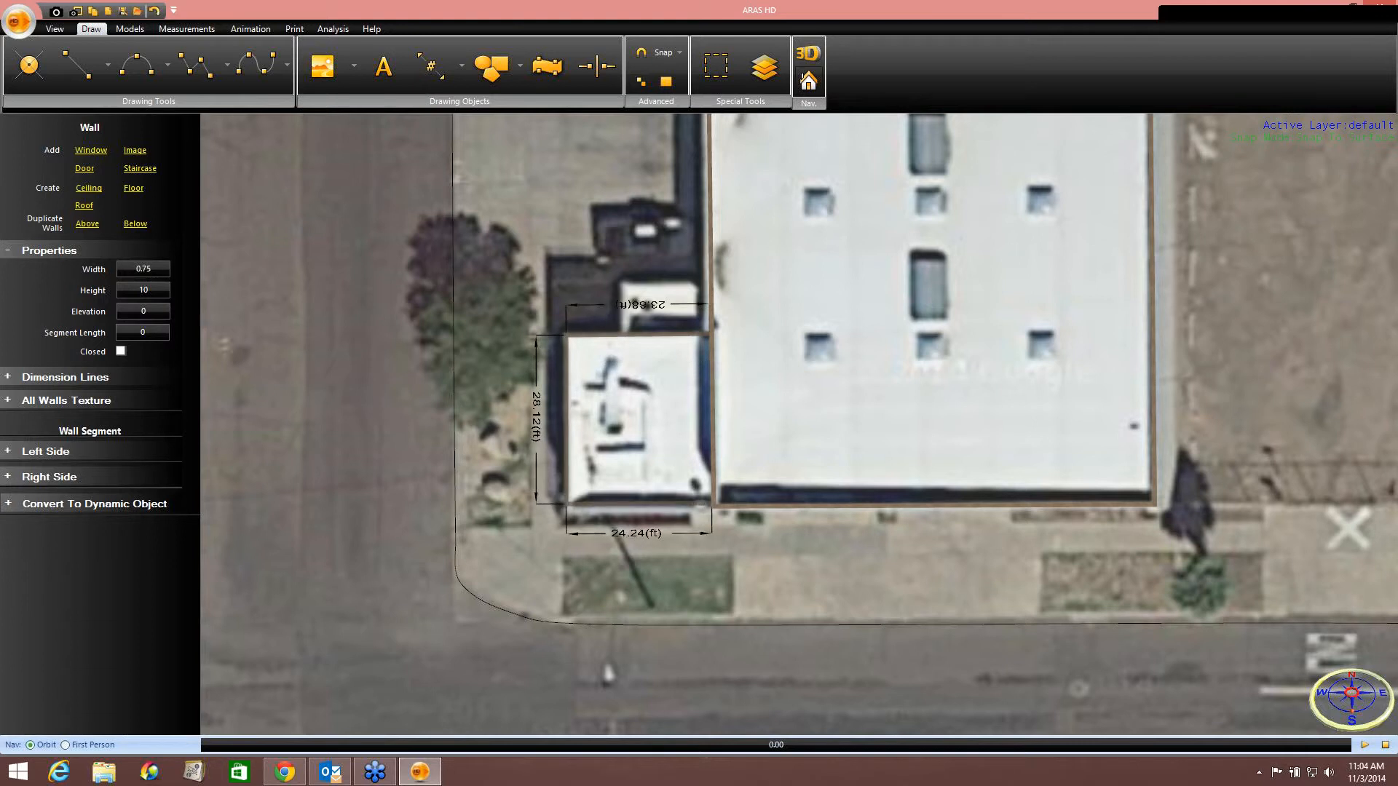
{"action": "left_click", "coordinate": [710, 503]}
{"action": "left_click", "coordinate": [695, 323]}
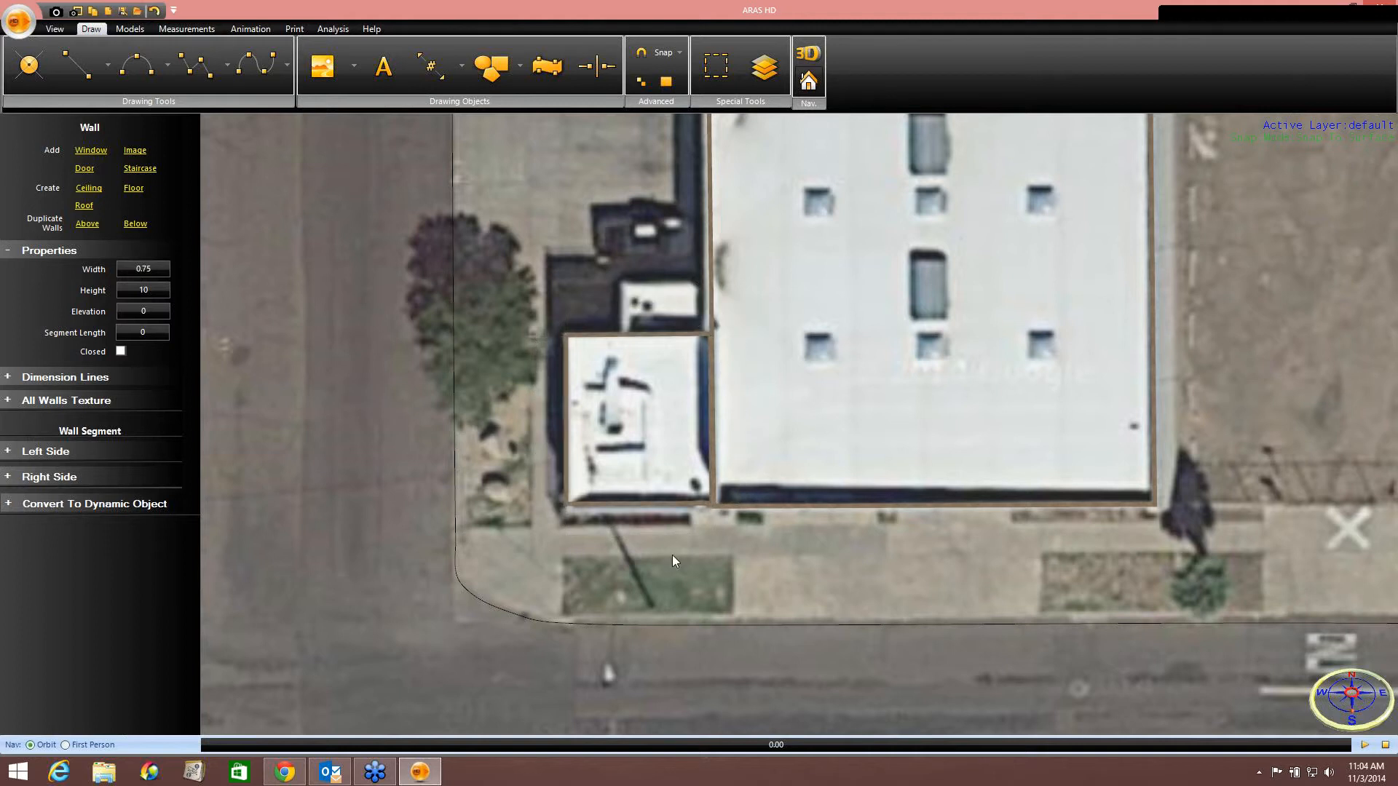
Adjust the small building's wall corner points to fit its roof edges.
{"action": "scroll", "coordinate": [672, 555], "scroll_direction": "up", "scroll_amount": 5}
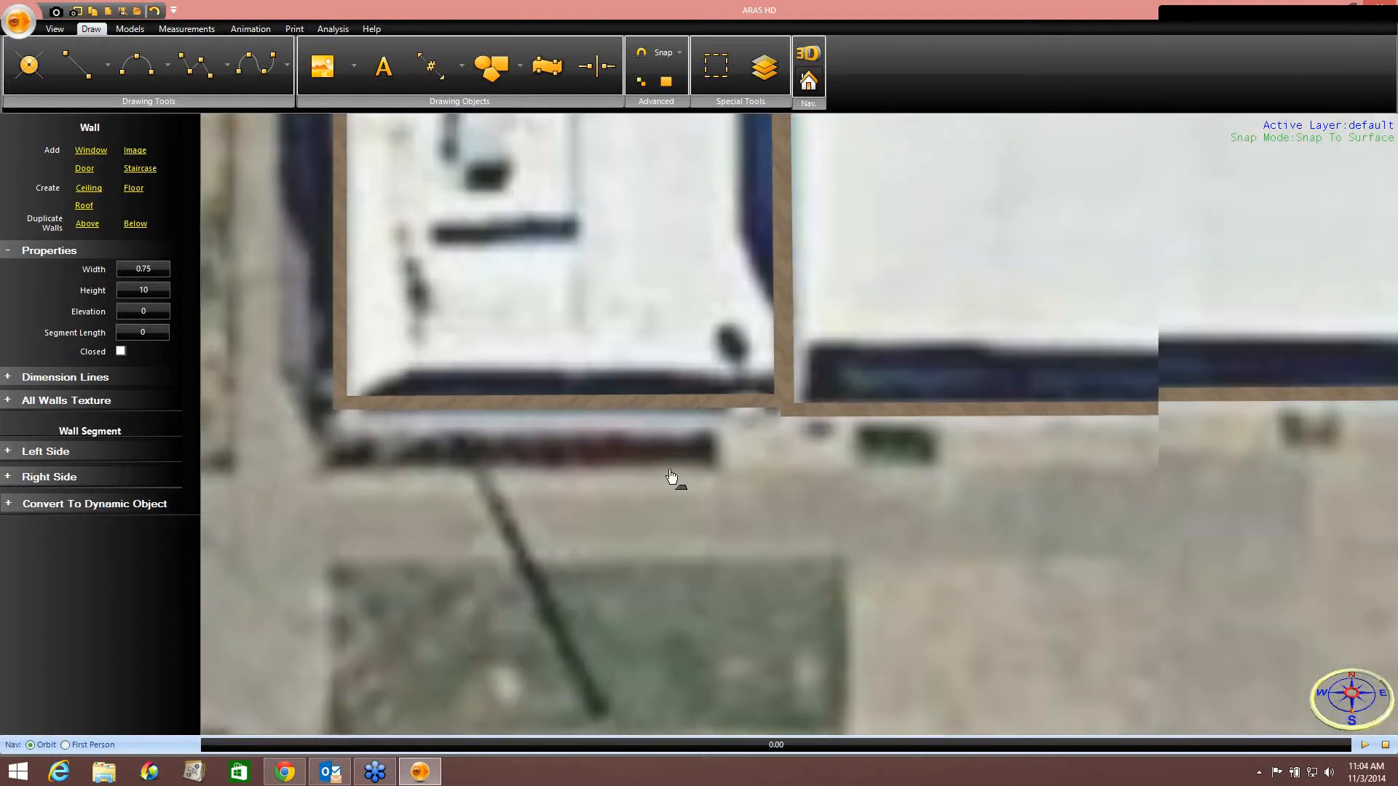
{"action": "left_click", "coordinate": [693, 379]}
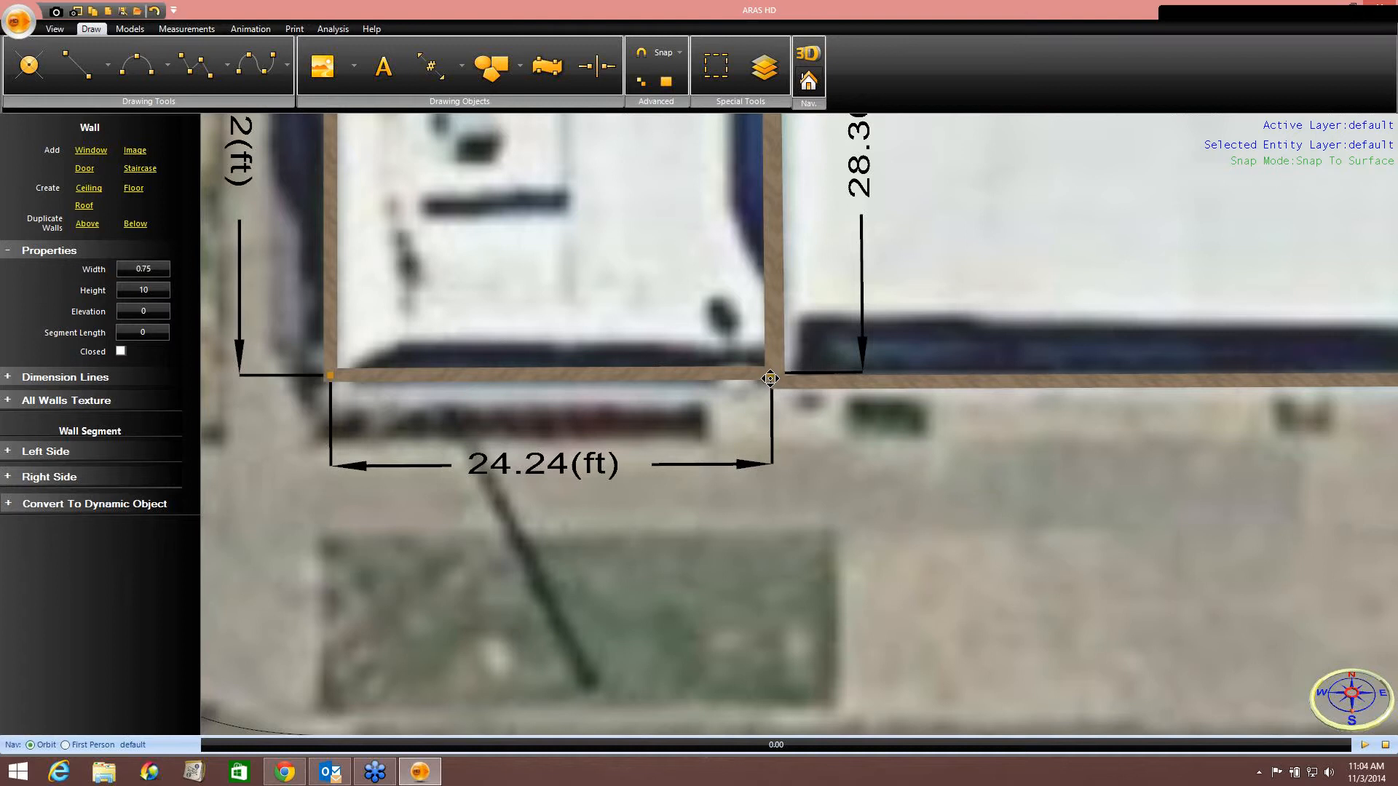
{"action": "left_click_drag", "start_coordinate": [769, 379], "coordinate": [776, 385]}
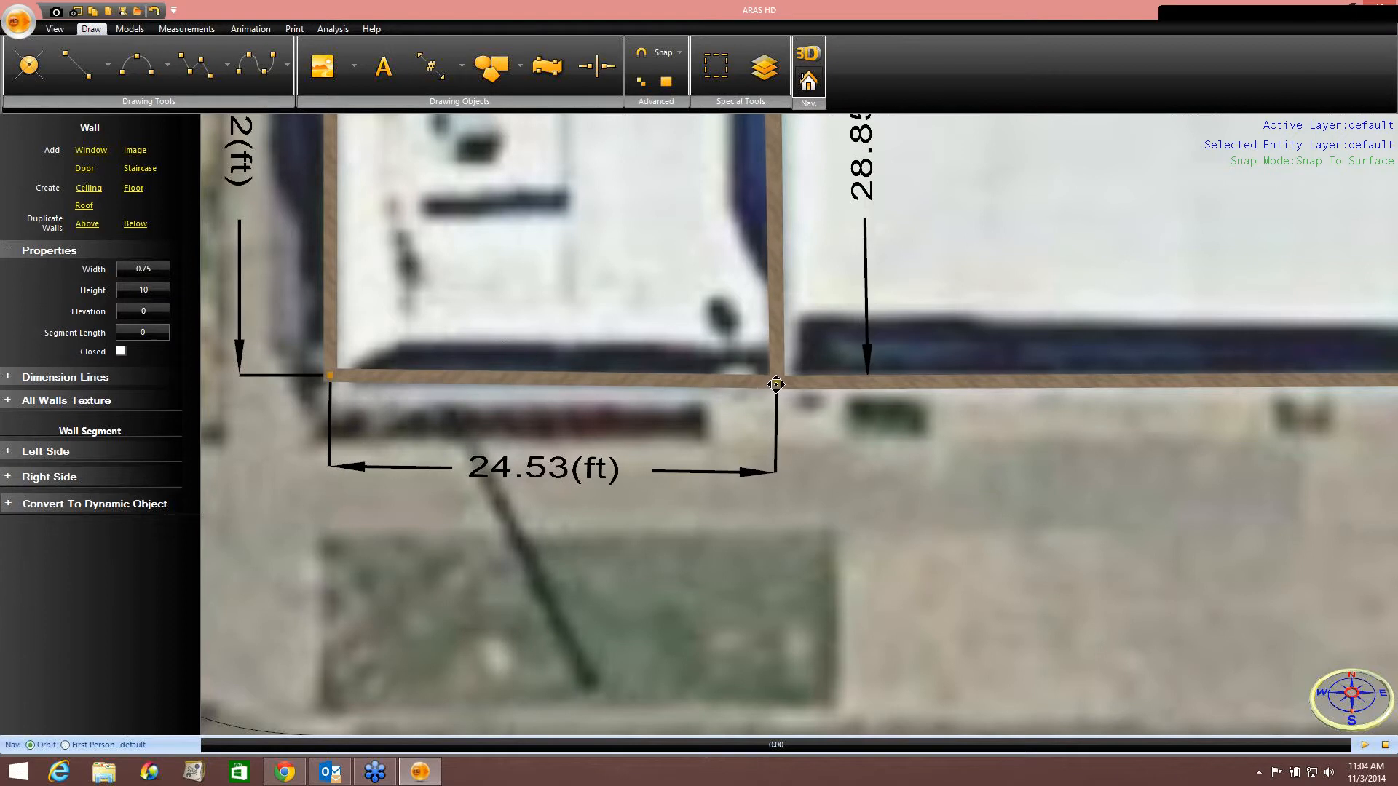
{"action": "left_click_drag", "start_coordinate": [332, 375], "coordinate": [331, 383]}
{"action": "left_click_drag", "start_coordinate": [475, 418], "coordinate": [522, 653]}
{"action": "scroll", "coordinate": [543, 461], "scroll_direction": "down", "scroll_amount": 5}
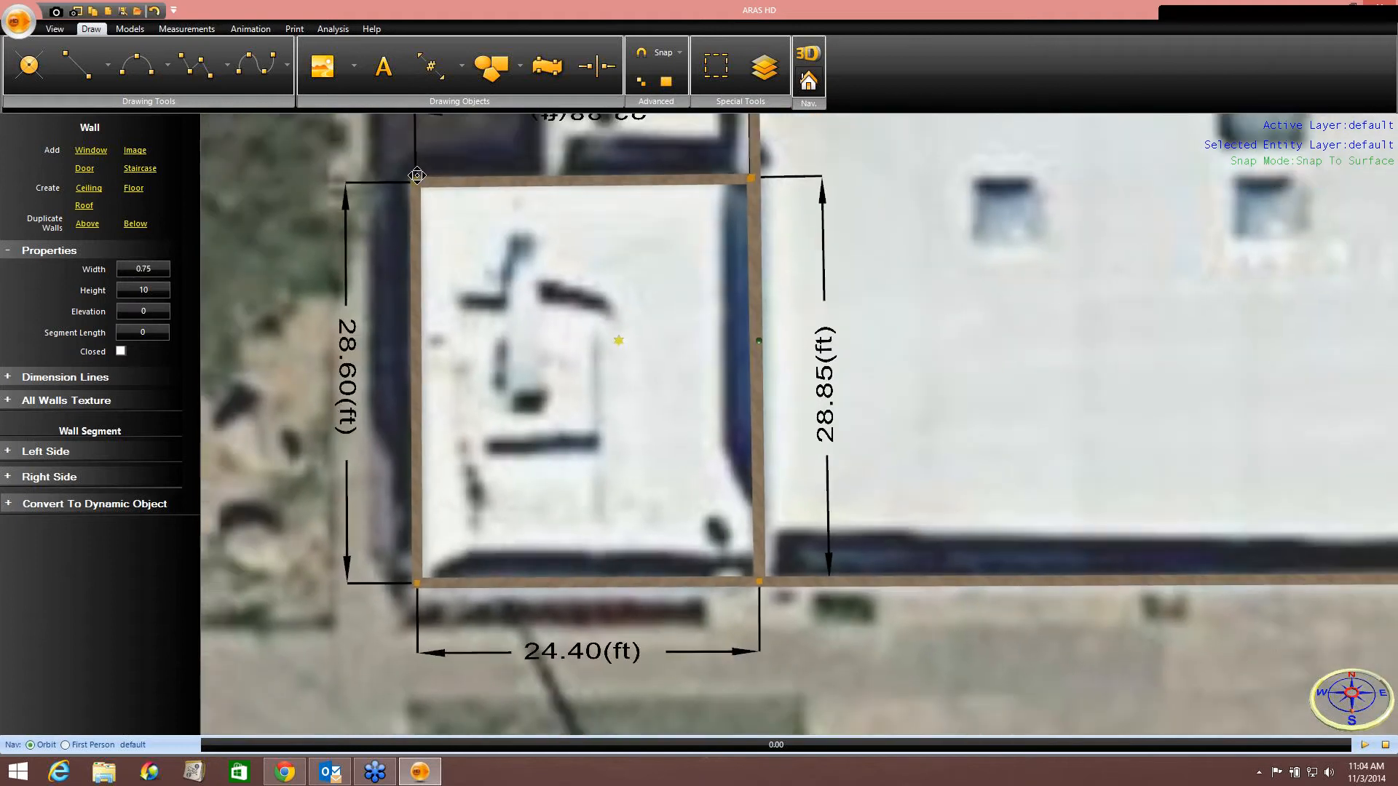
{"action": "left_click_drag", "start_coordinate": [417, 176], "coordinate": [417, 180]}
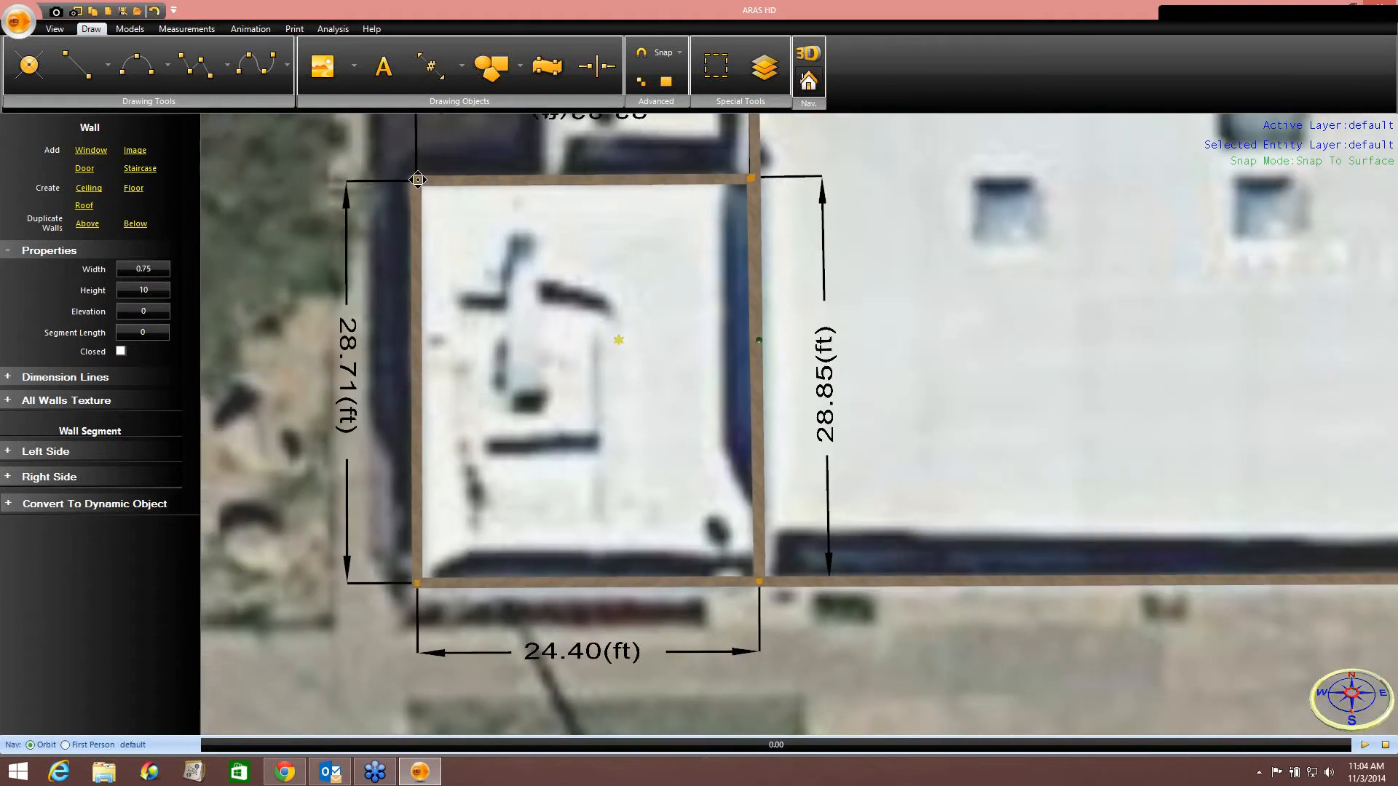
{"action": "scroll", "coordinate": [484, 287], "scroll_direction": "down", "scroll_amount": 8}
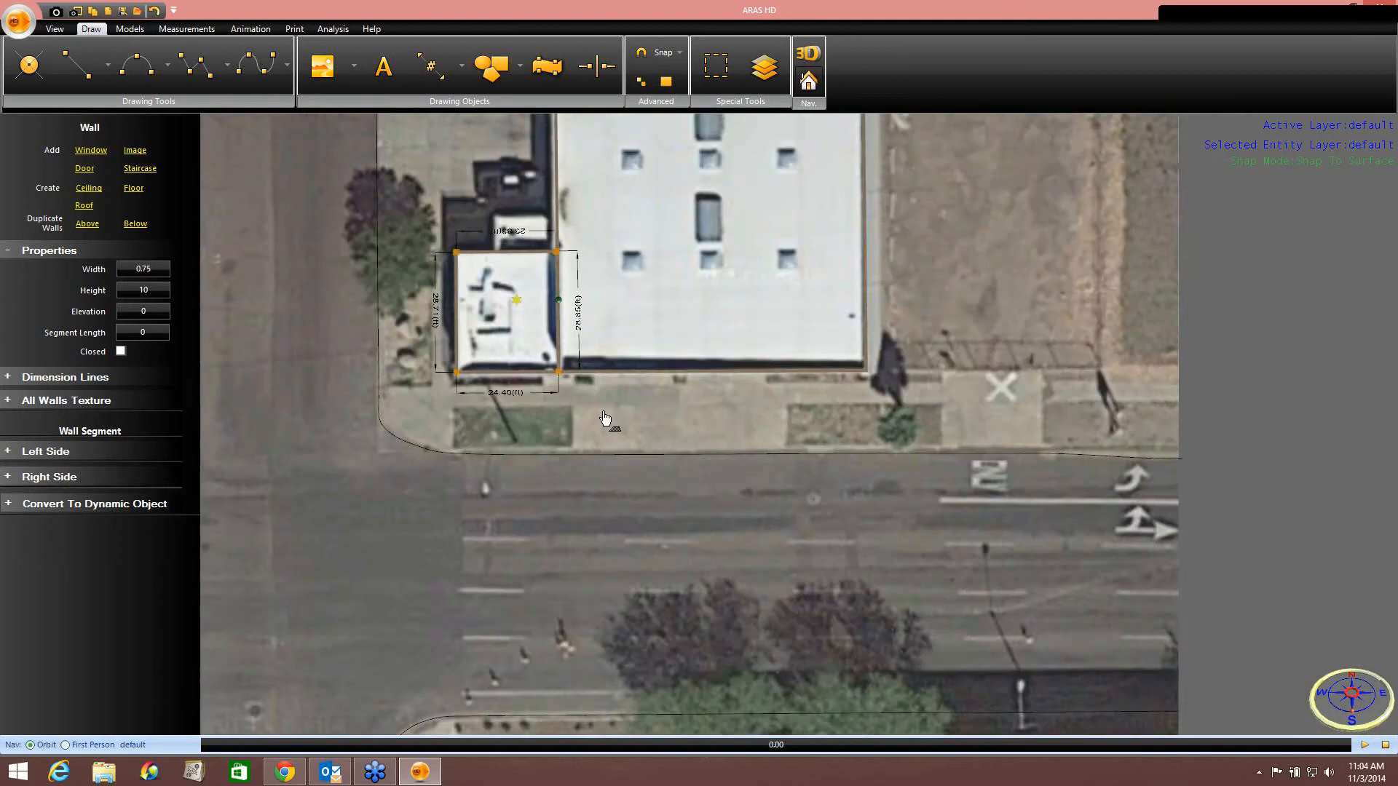
{"action": "scroll", "coordinate": [605, 418], "scroll_direction": "down", "scroll_amount": 5}
{"action": "left_click_drag", "start_coordinate": [605, 418], "coordinate": [631, 443]}
Draw a straight line about 55 long along the main street's lane marking and set its thickness to 0.5.
{"action": "scroll", "coordinate": [614, 458], "scroll_direction": "up", "scroll_amount": 4}
{"action": "left_click_drag", "start_coordinate": [624, 508], "coordinate": [559, 384]}
{"action": "left_click", "coordinate": [82, 64]}
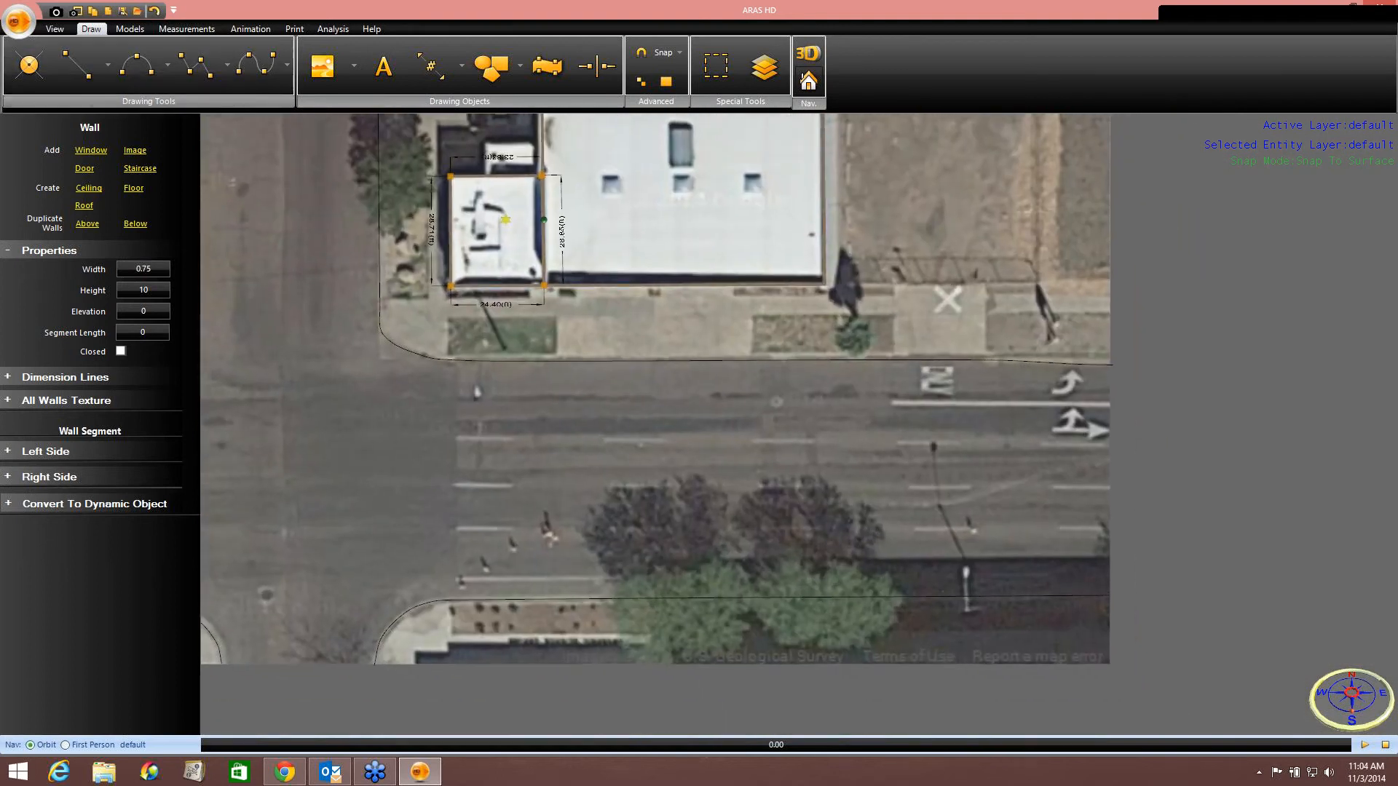
{"action": "scroll", "coordinate": [862, 400], "scroll_direction": "up", "scroll_amount": 3}
{"action": "left_click_drag", "start_coordinate": [863, 399], "coordinate": [533, 342]}
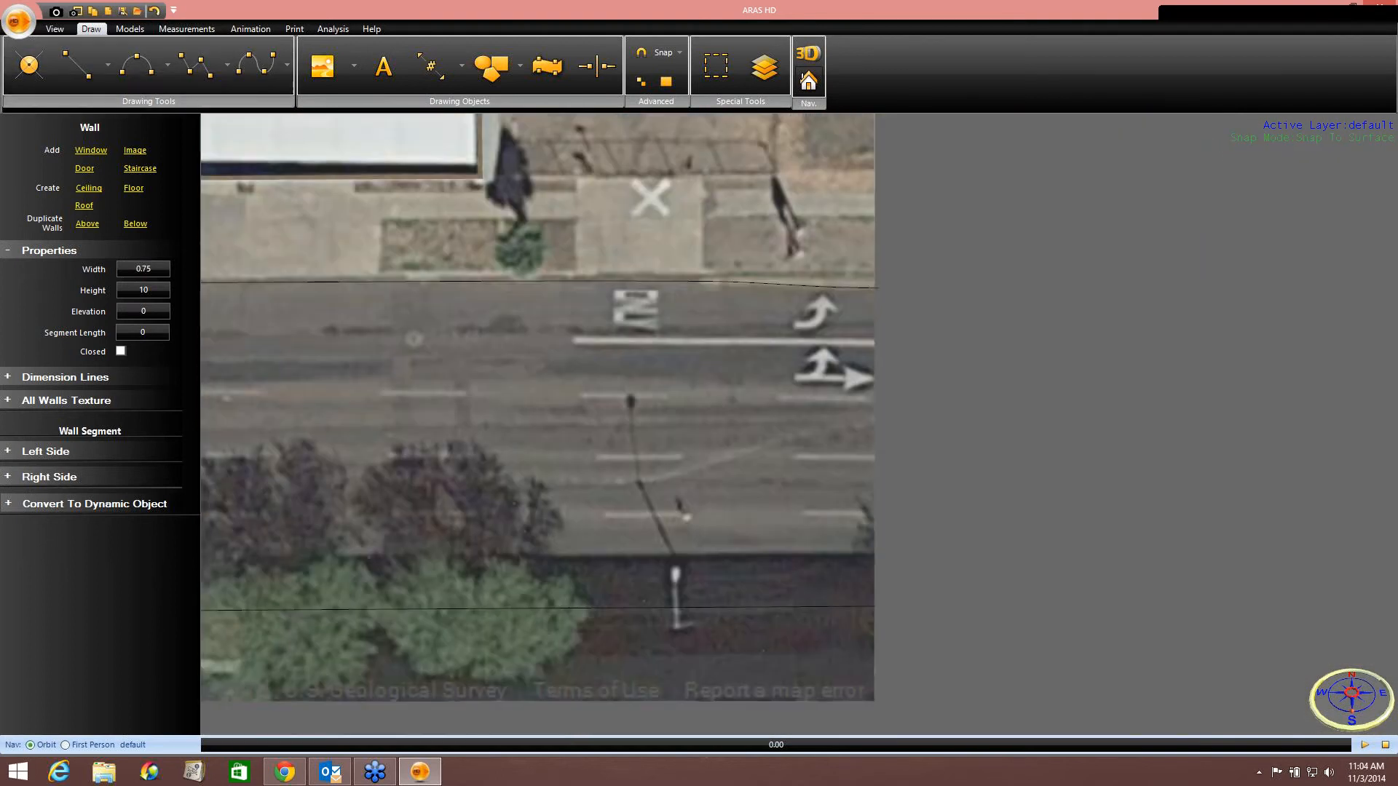
{"action": "left_click", "coordinate": [575, 340]}
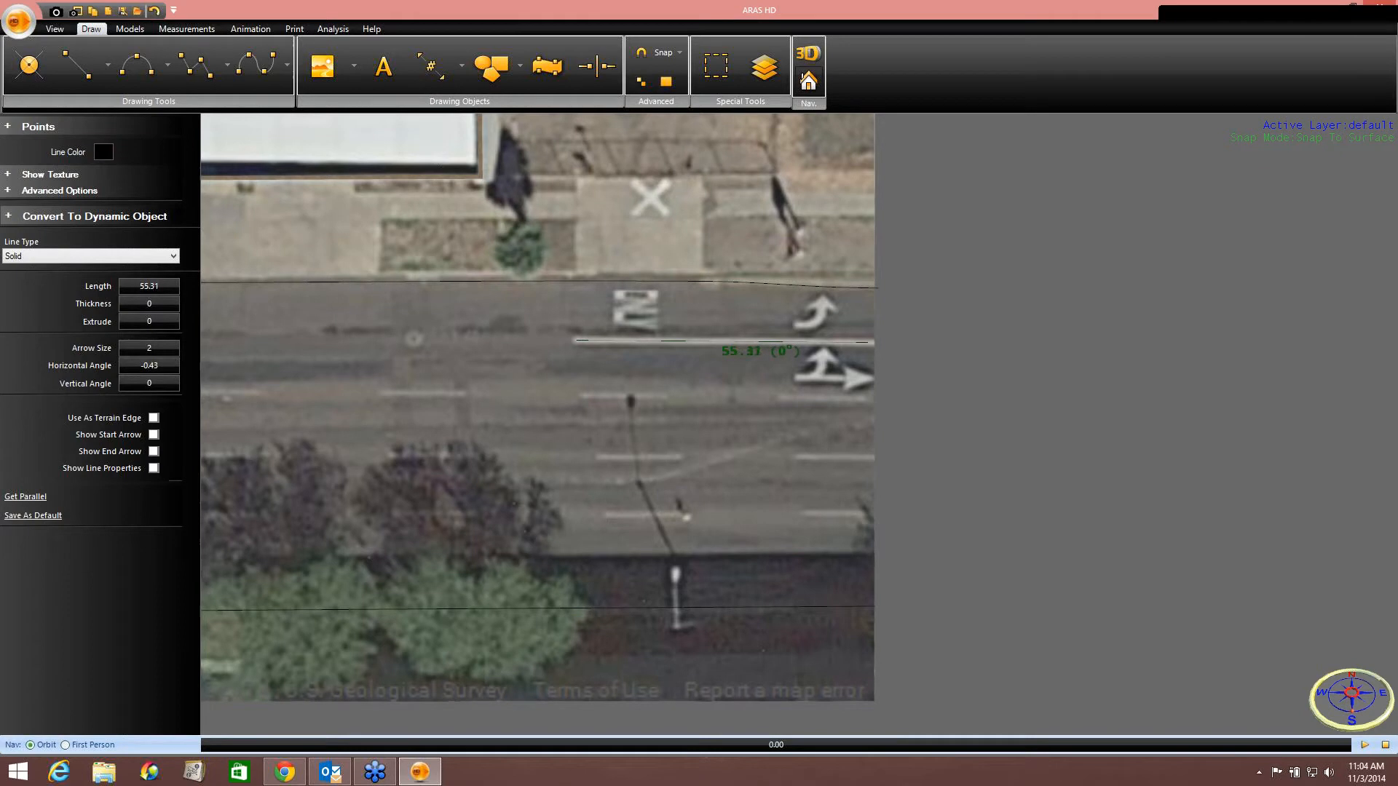
{"action": "left_click", "coordinate": [871, 341]}
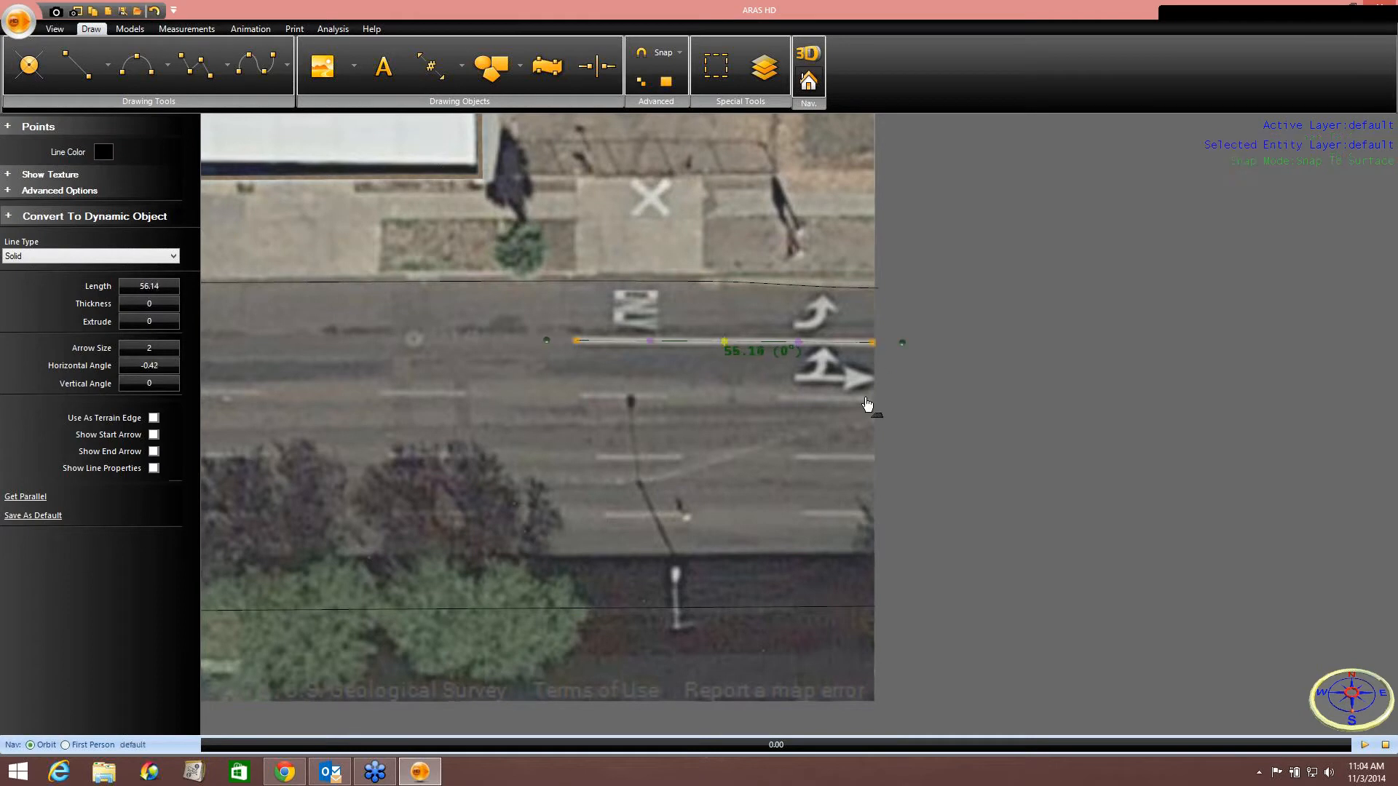
{"action": "left_click", "coordinate": [160, 305]}
{"action": "left_click", "coordinate": [719, 341]}
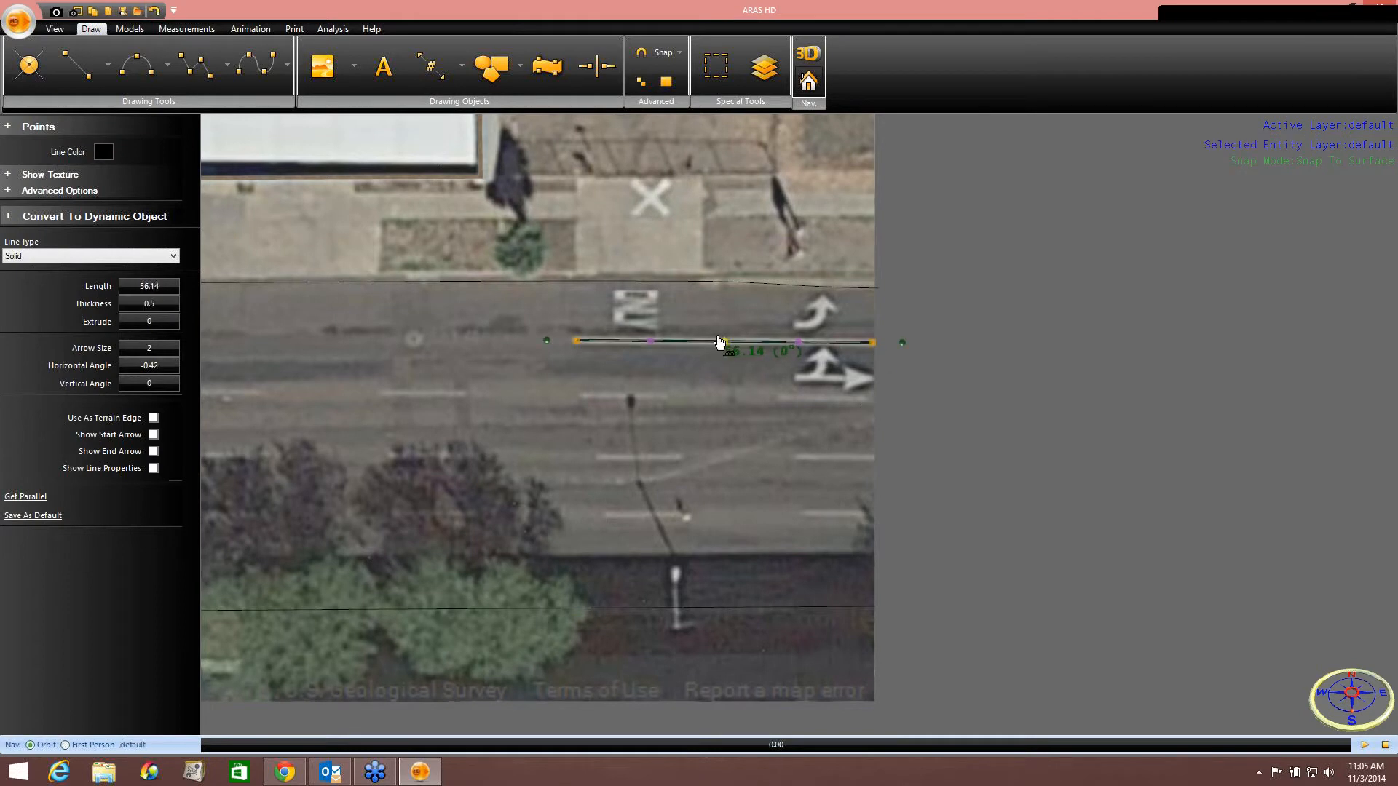
Draw a line about 171 long along the main street's lane divider and set its line type to Dashed.
{"action": "left_click_drag", "start_coordinate": [537, 374], "coordinate": [736, 356]}
{"action": "scroll", "coordinate": [795, 349], "scroll_direction": "down", "scroll_amount": 2}
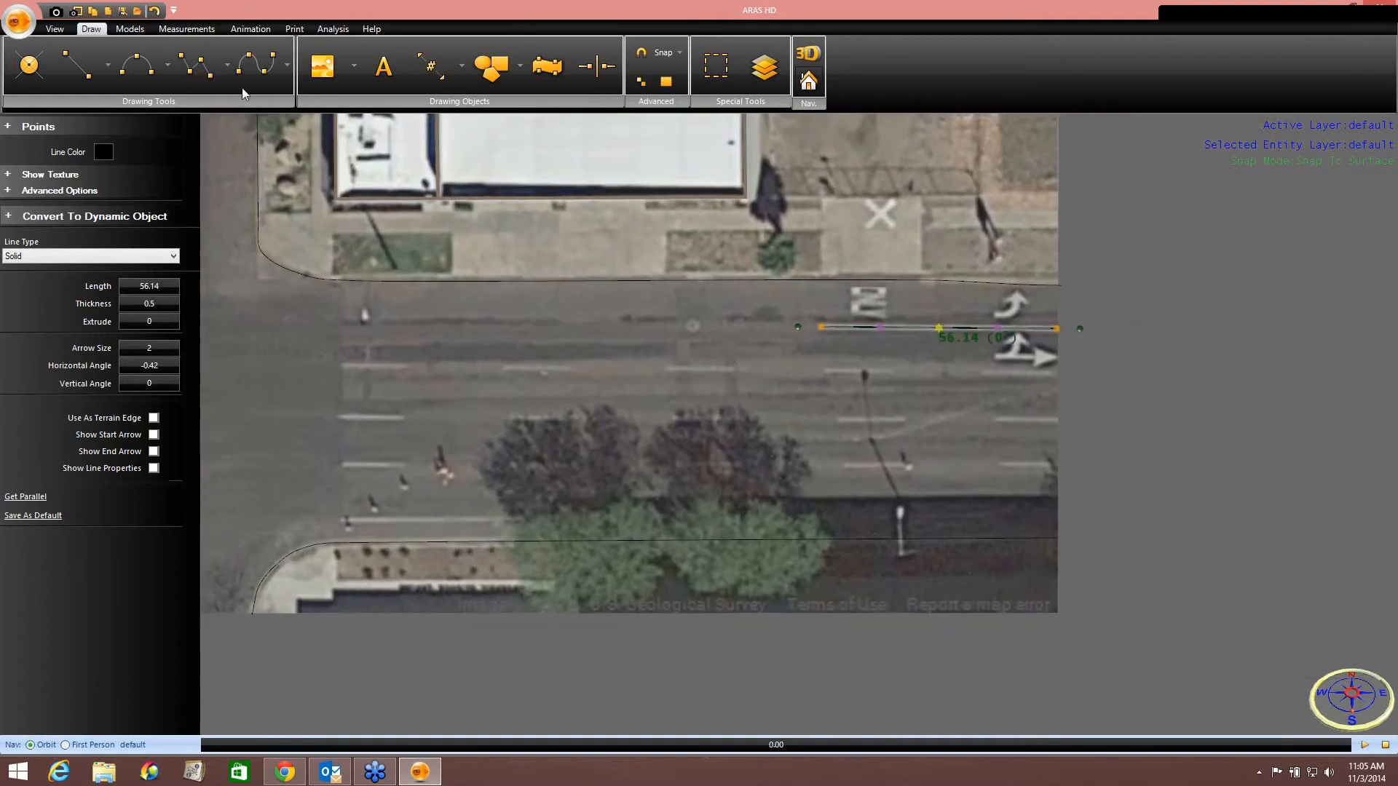
{"action": "left_click", "coordinate": [77, 58]}
{"action": "scroll", "coordinate": [335, 322], "scroll_direction": "up", "scroll_amount": 1}
{"action": "left_click", "coordinate": [335, 322]}
{"action": "left_click", "coordinate": [343, 369]}
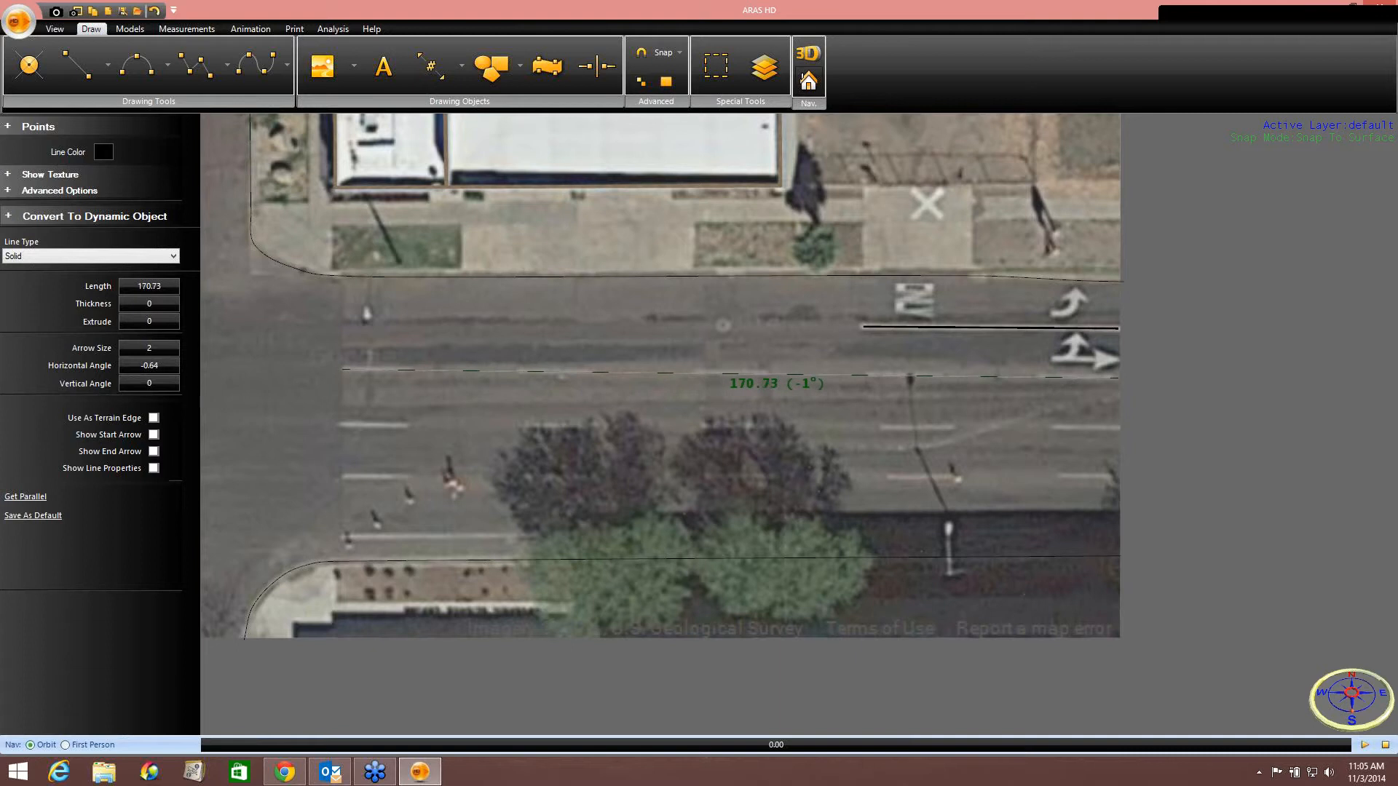
{"action": "left_click", "coordinate": [1119, 379]}
{"action": "left_click", "coordinate": [128, 256]}
{"action": "left_click", "coordinate": [118, 284]}
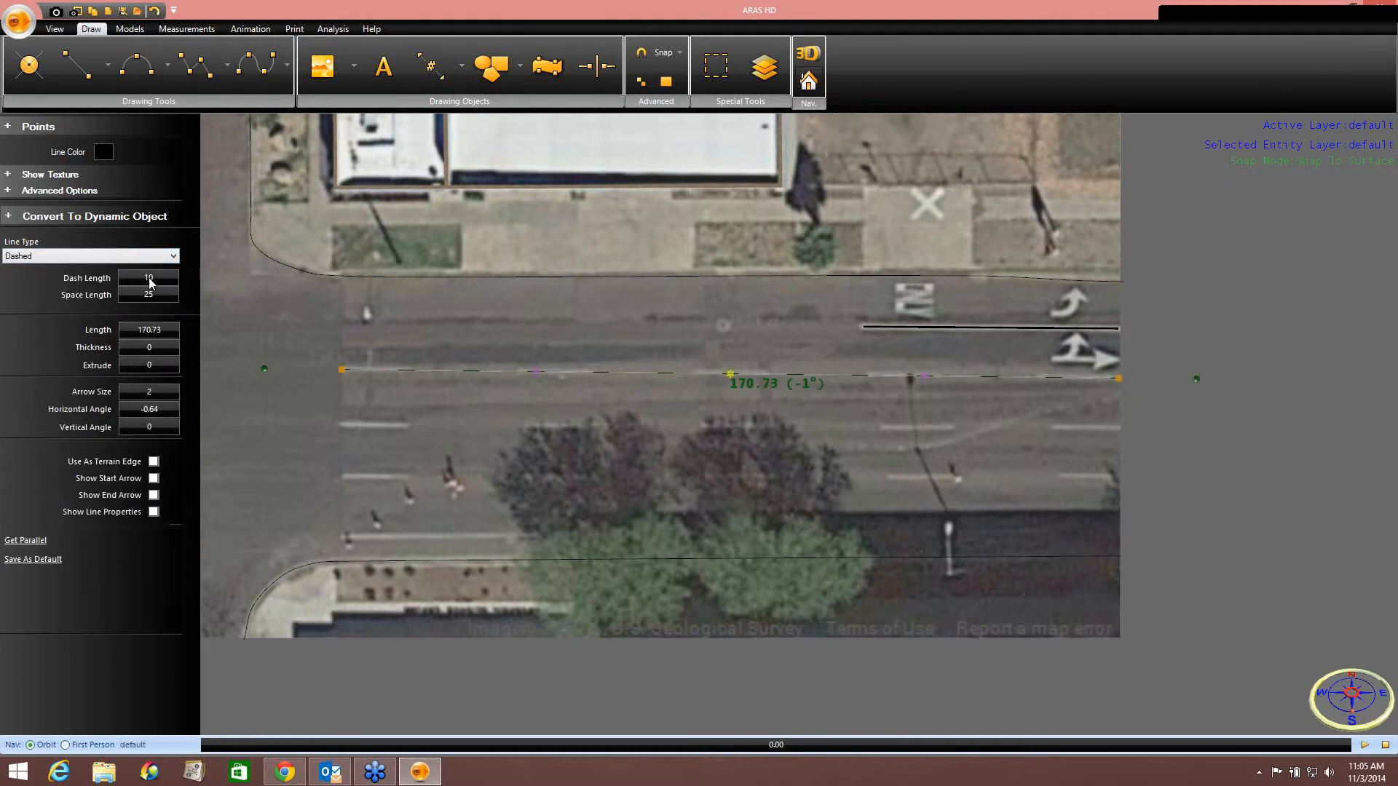
Set the dashed lane divider's dash length to 15 and its thickness to 0.5.
{"action": "left_click", "coordinate": [149, 279]}
{"action": "type", "text": "15"}
{"action": "key", "text": "Return"}
{"action": "left_click", "coordinate": [163, 351]}
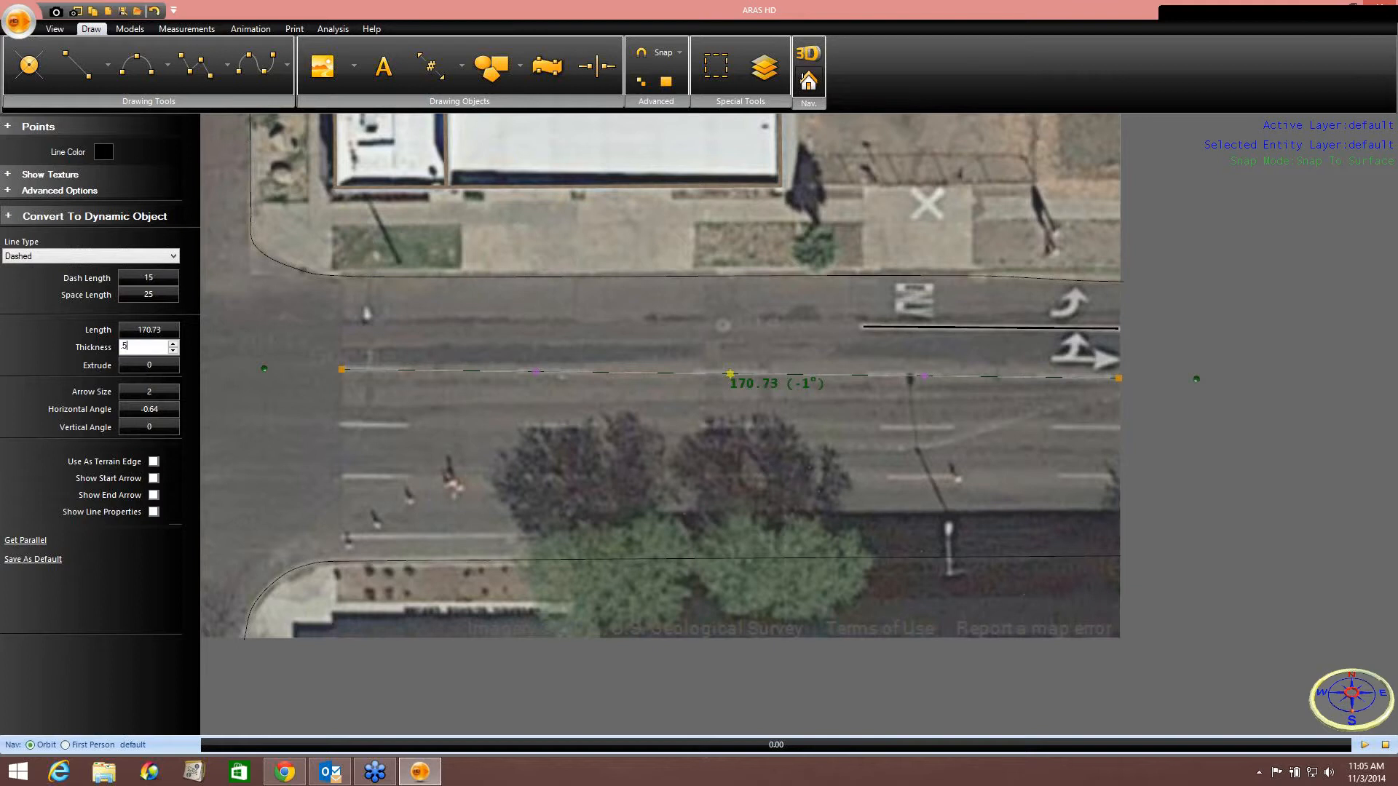
{"action": "type", "text": ".5"}
{"action": "key", "text": "Return"}
Duplicate the dashed lane divider twice and place the copies along the two lane lines below it.
{"action": "right_click", "coordinate": [731, 375]}
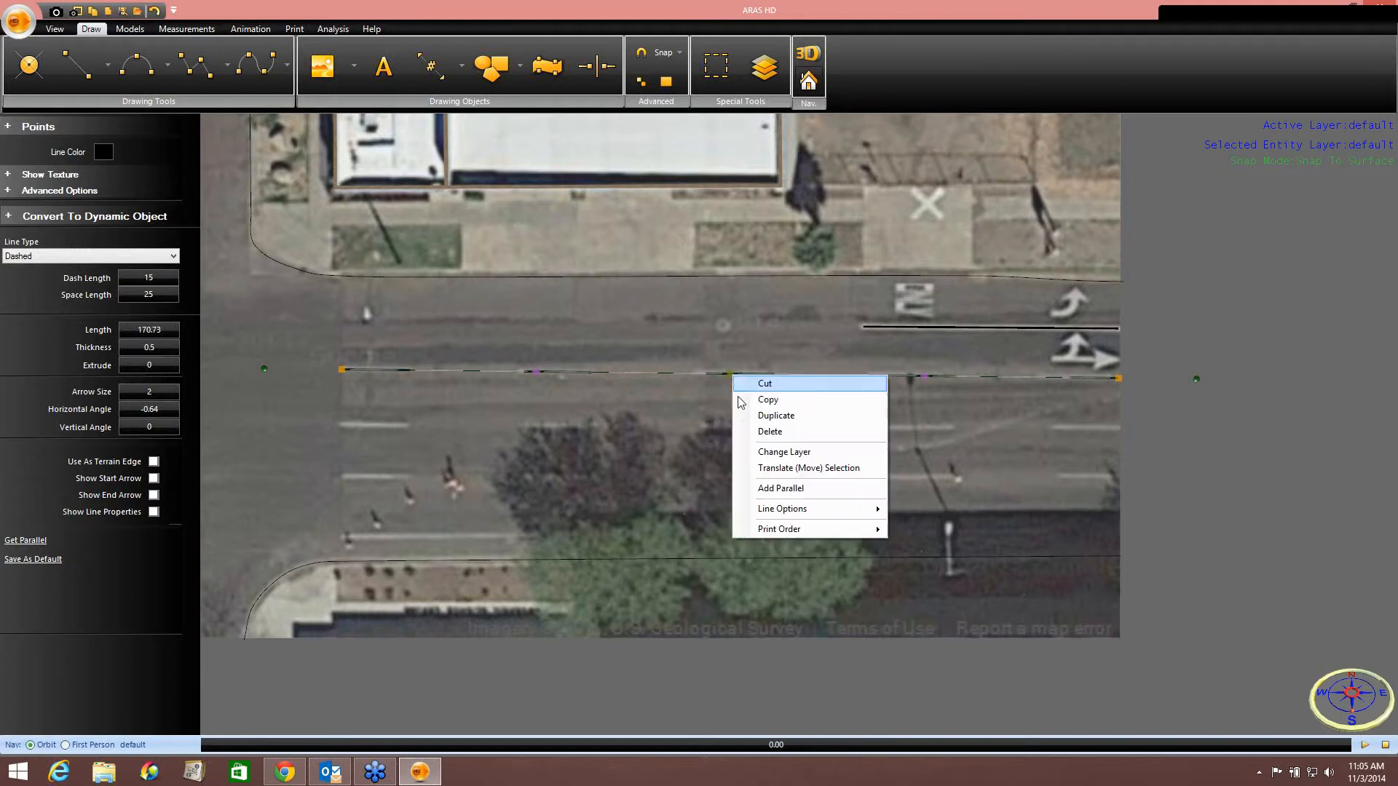
{"action": "left_click", "coordinate": [761, 414]}
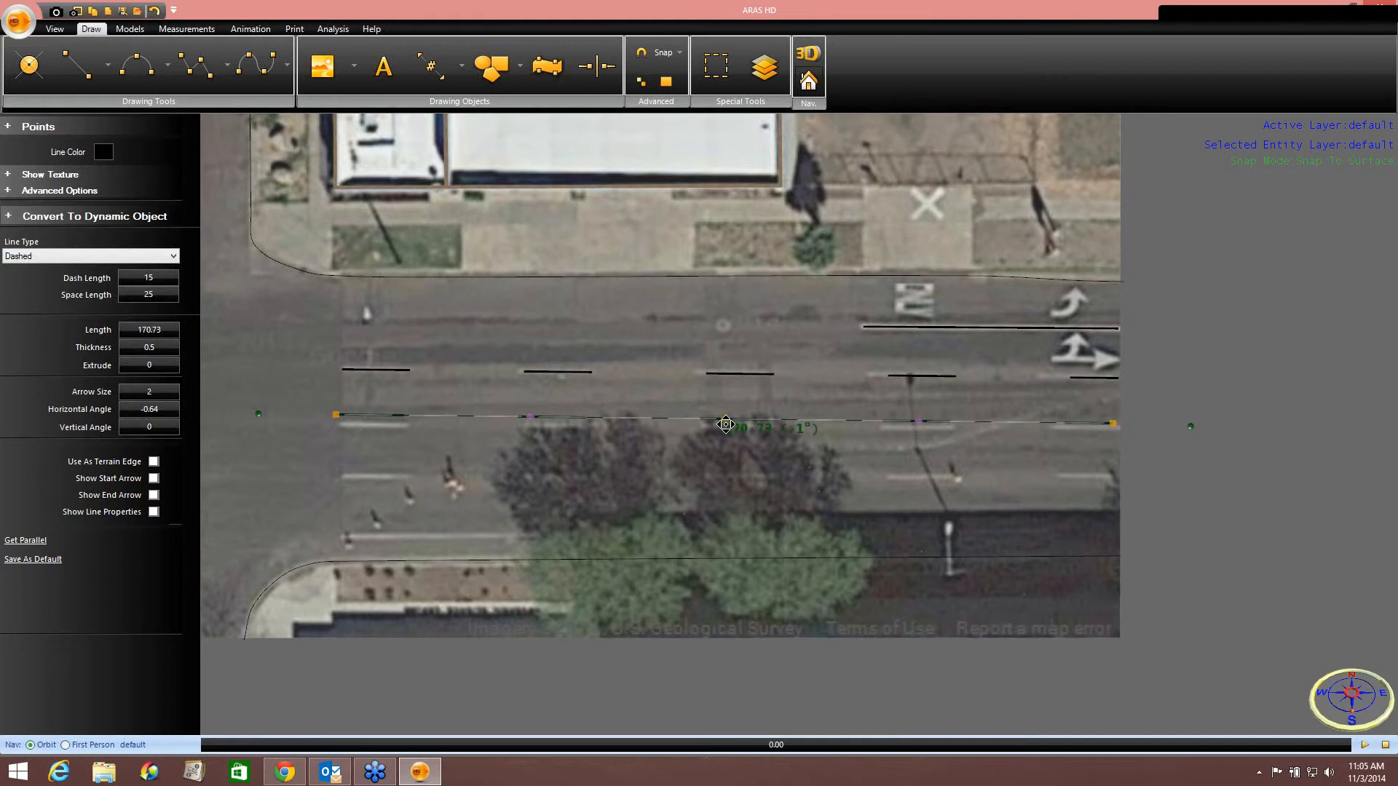
{"action": "right_click", "coordinate": [731, 439]}
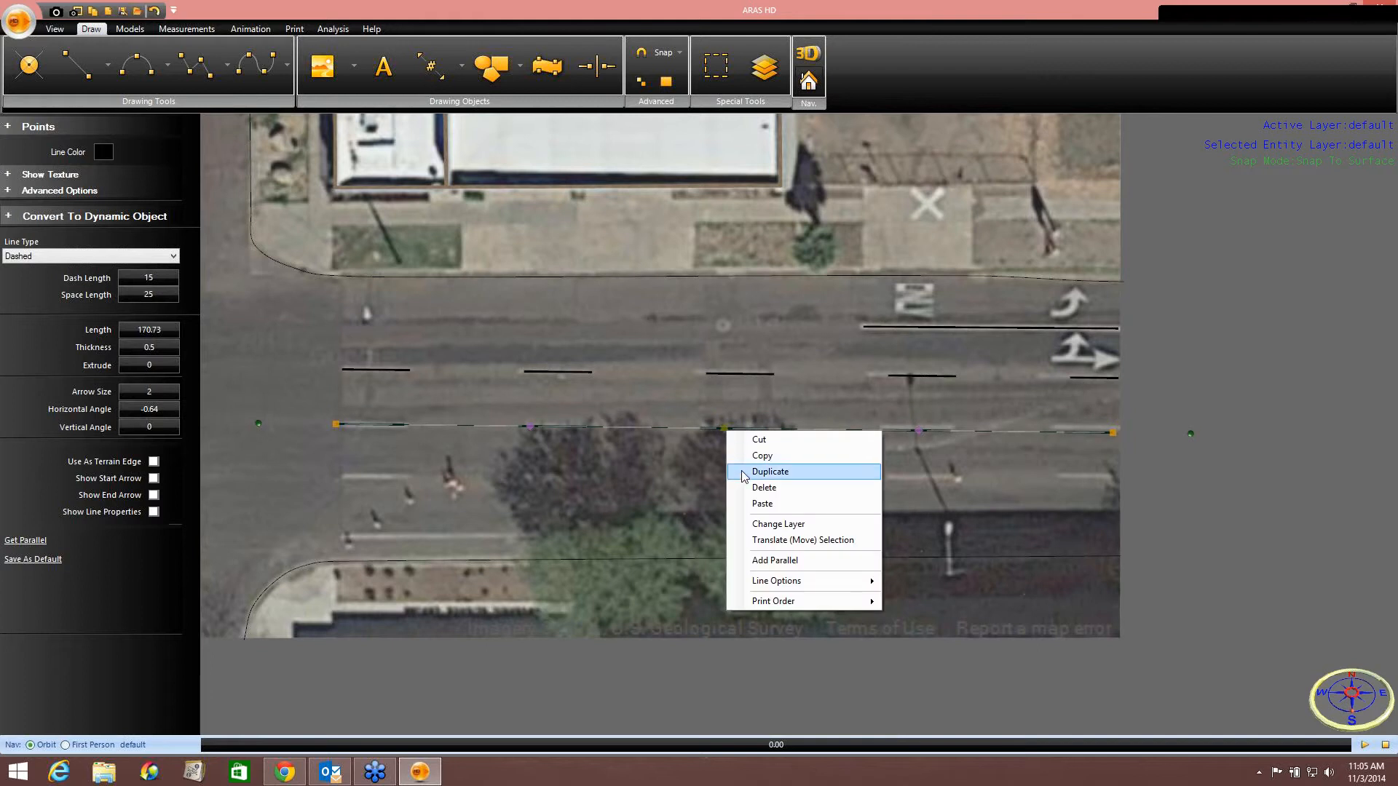
{"action": "left_click", "coordinate": [736, 471]}
{"action": "left_click", "coordinate": [725, 430]}
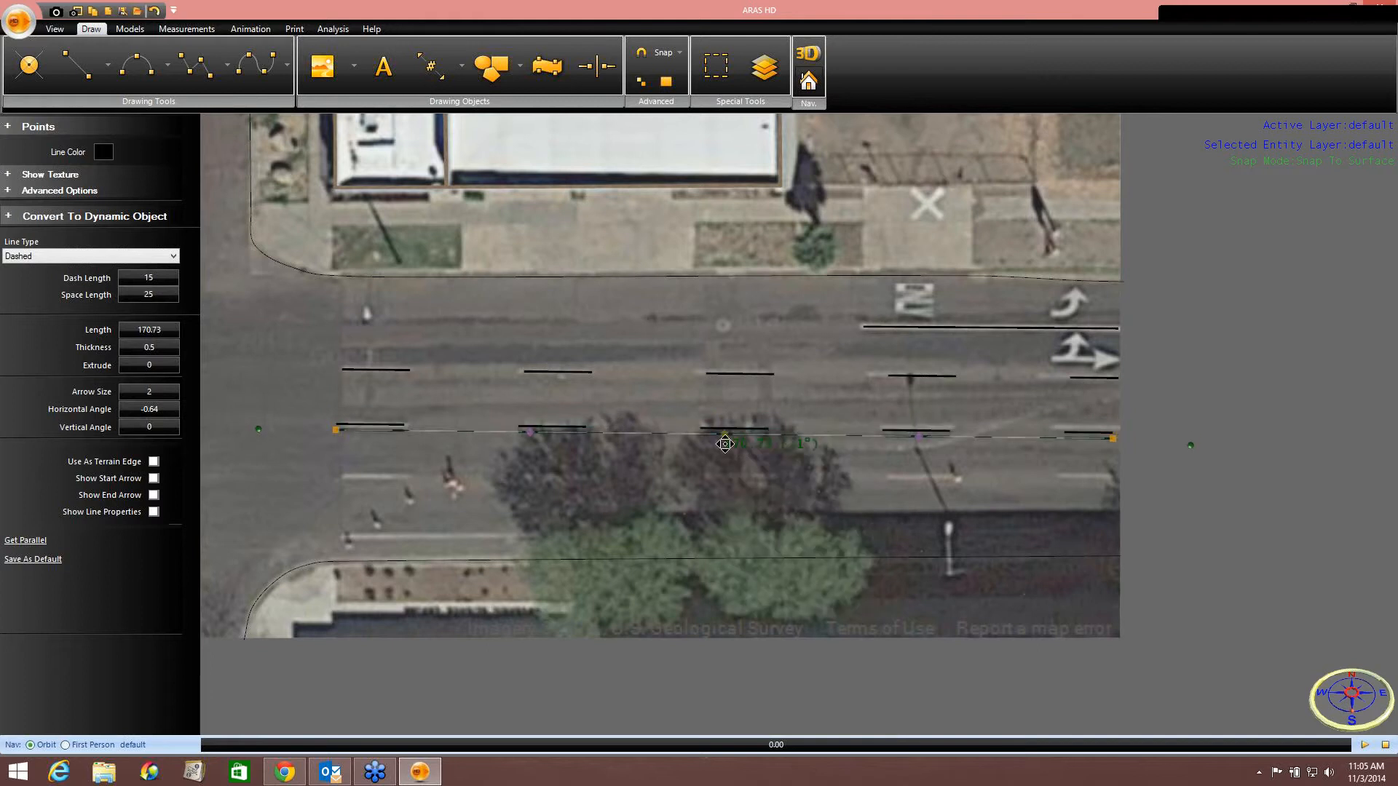
{"action": "left_click", "coordinate": [725, 482]}
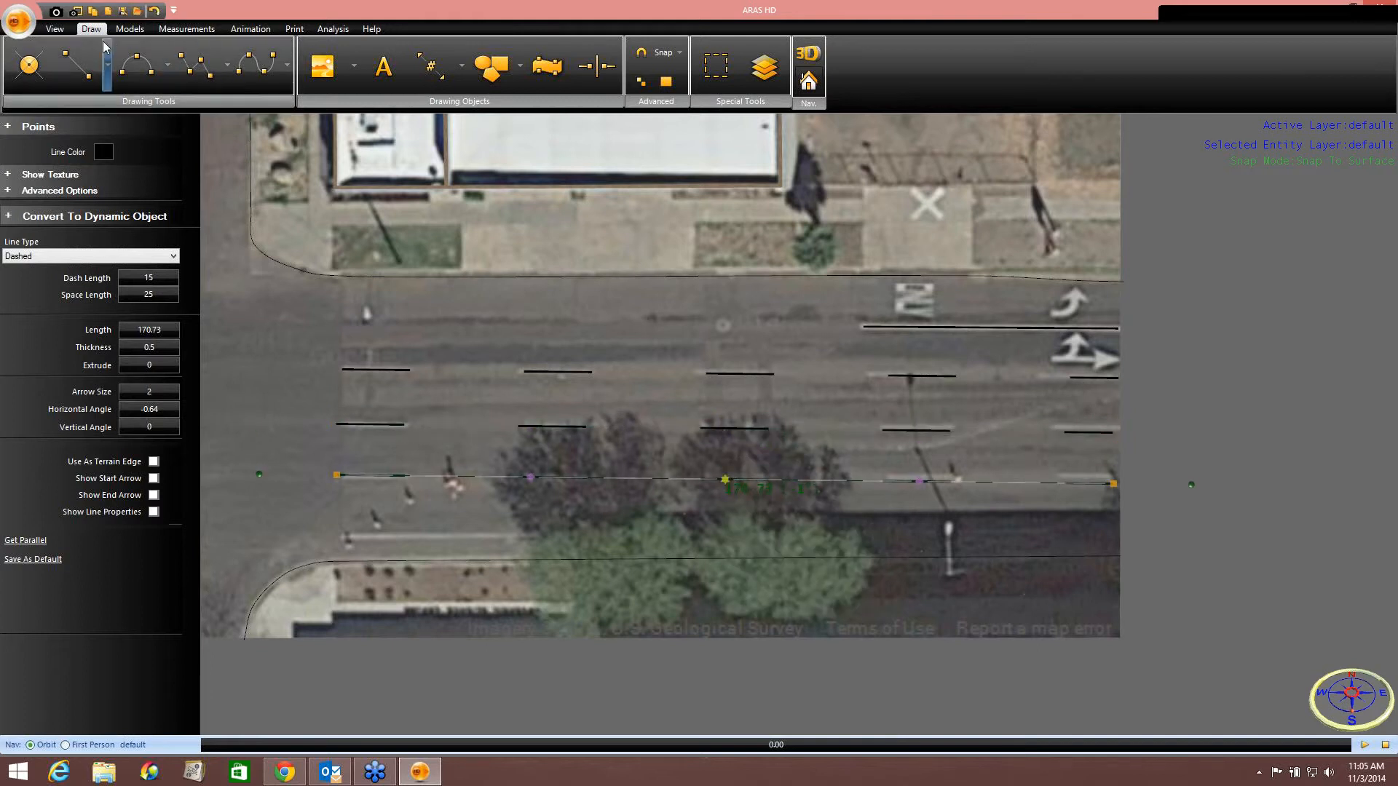
Draw a line about 173 long along the main street's southern edge and set its thickness to 0.5.
{"action": "left_click", "coordinate": [77, 66]}
{"action": "scroll", "coordinate": [354, 610], "scroll_direction": "up", "scroll_amount": 2}
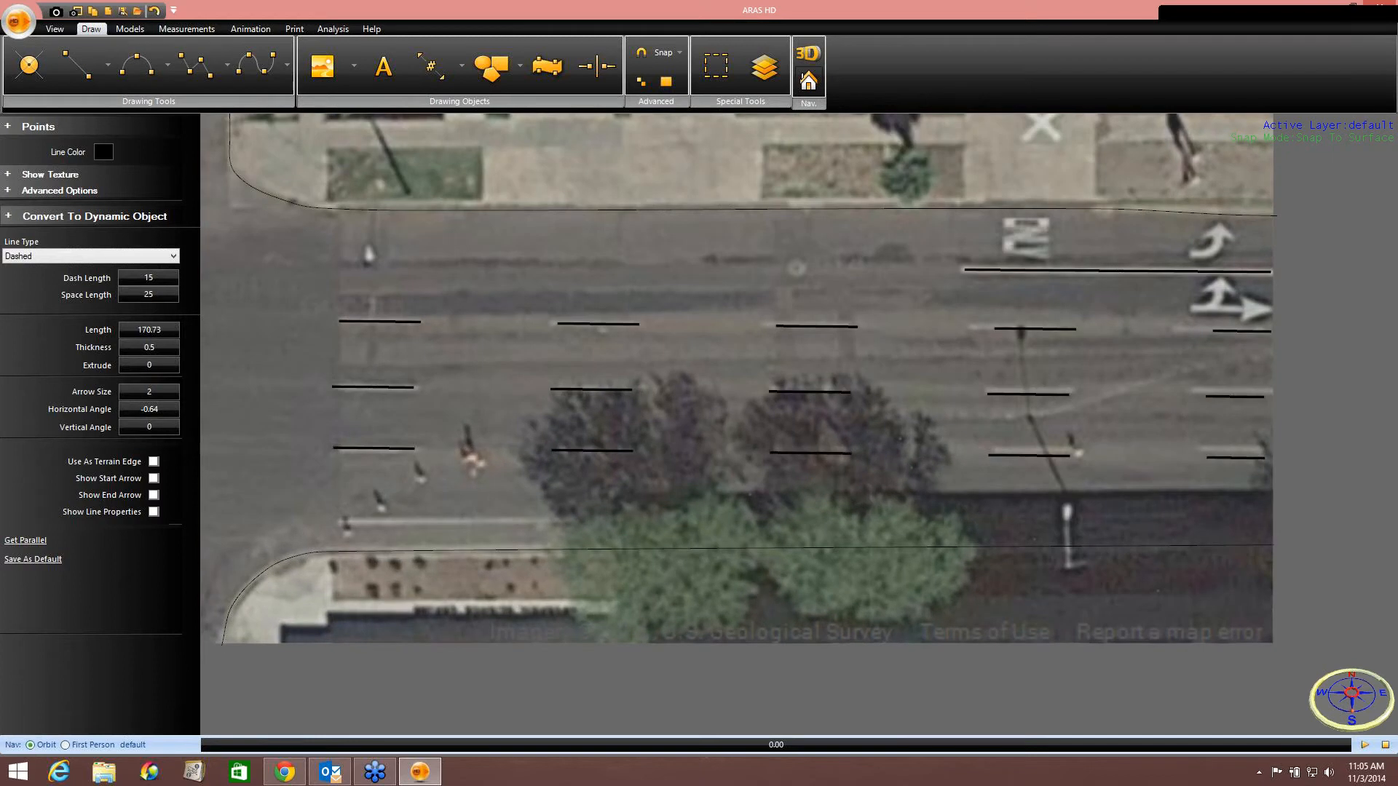
{"action": "left_click", "coordinate": [340, 522]}
{"action": "middle_click_drag", "start_coordinate": [883, 521], "coordinate": [578, 476]}
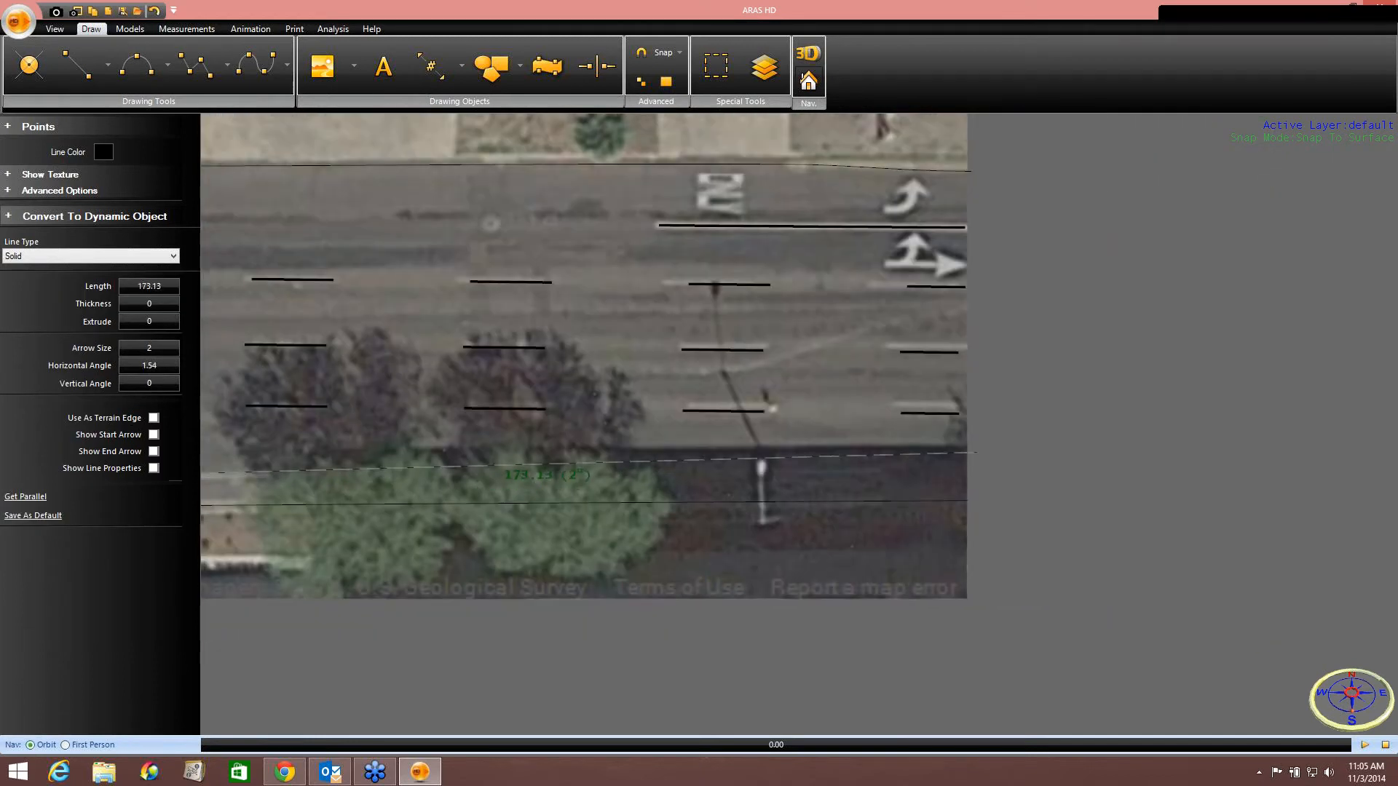
{"action": "left_click", "coordinate": [973, 466]}
{"action": "middle_click_drag", "start_coordinate": [910, 524], "coordinate": [1256, 480]}
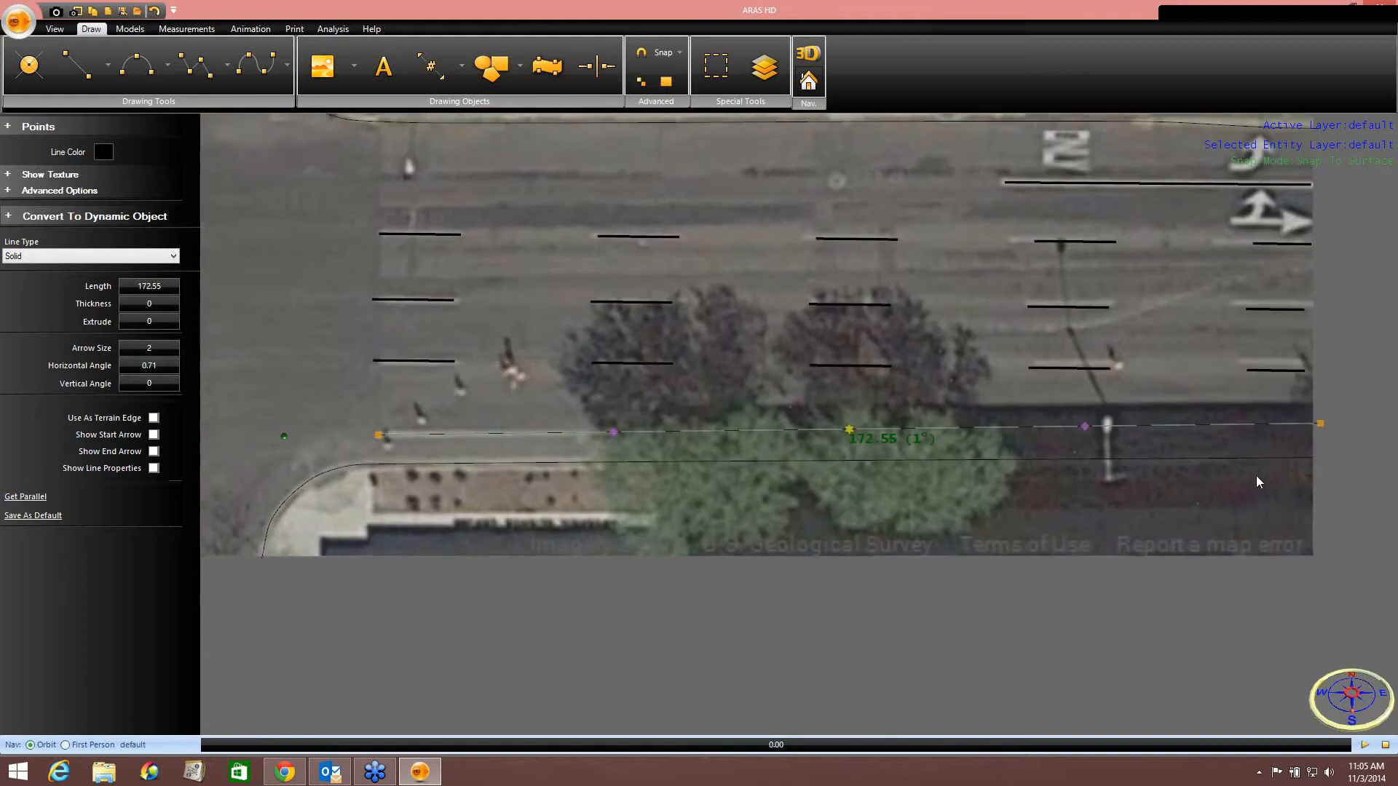
{"action": "left_click", "coordinate": [145, 304]}
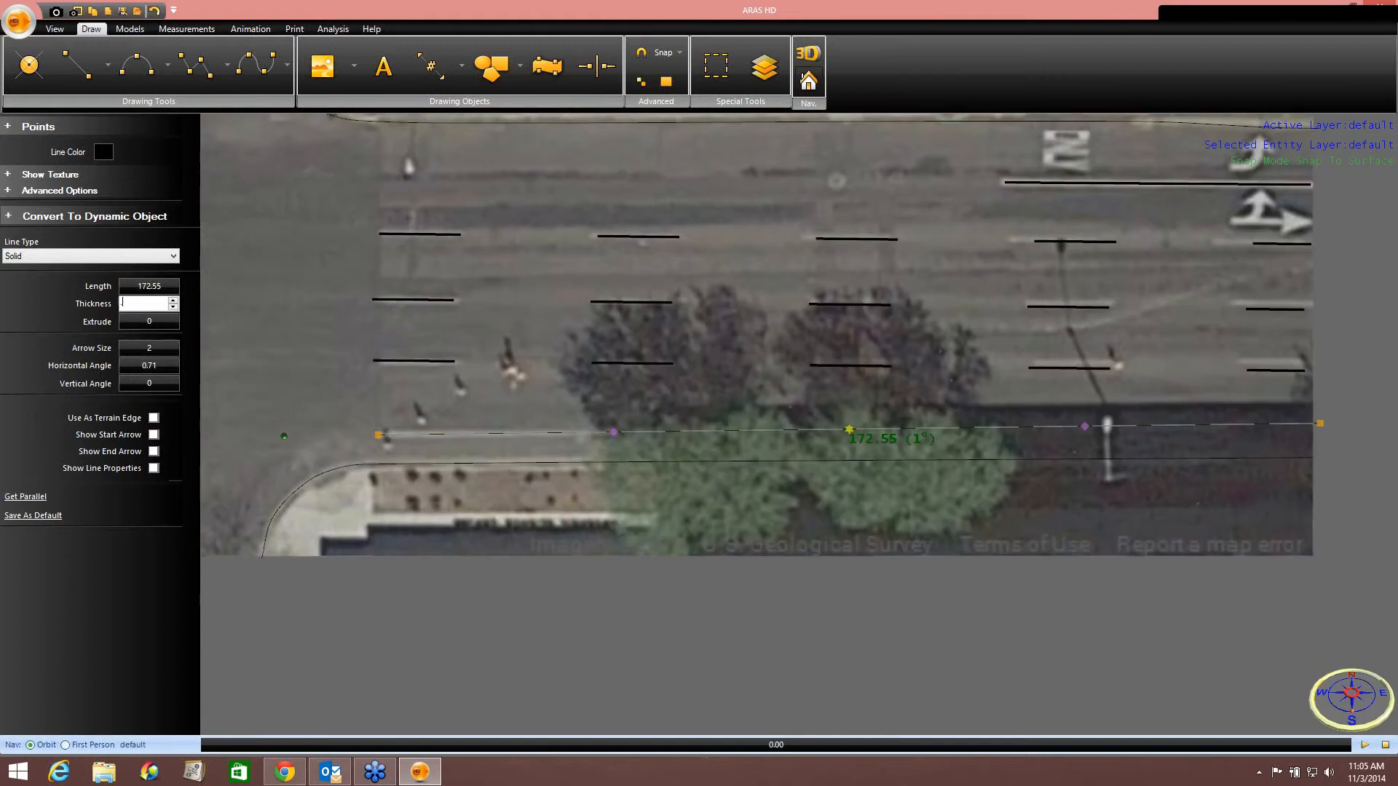
{"action": "key", "text": "Return"}
Outline the sidewalk planter east of the X marking with a polyline.
{"action": "scroll", "coordinate": [793, 493], "scroll_direction": "down", "scroll_amount": 3}
{"action": "middle_click_drag", "start_coordinate": [773, 378], "coordinate": [405, 251]}
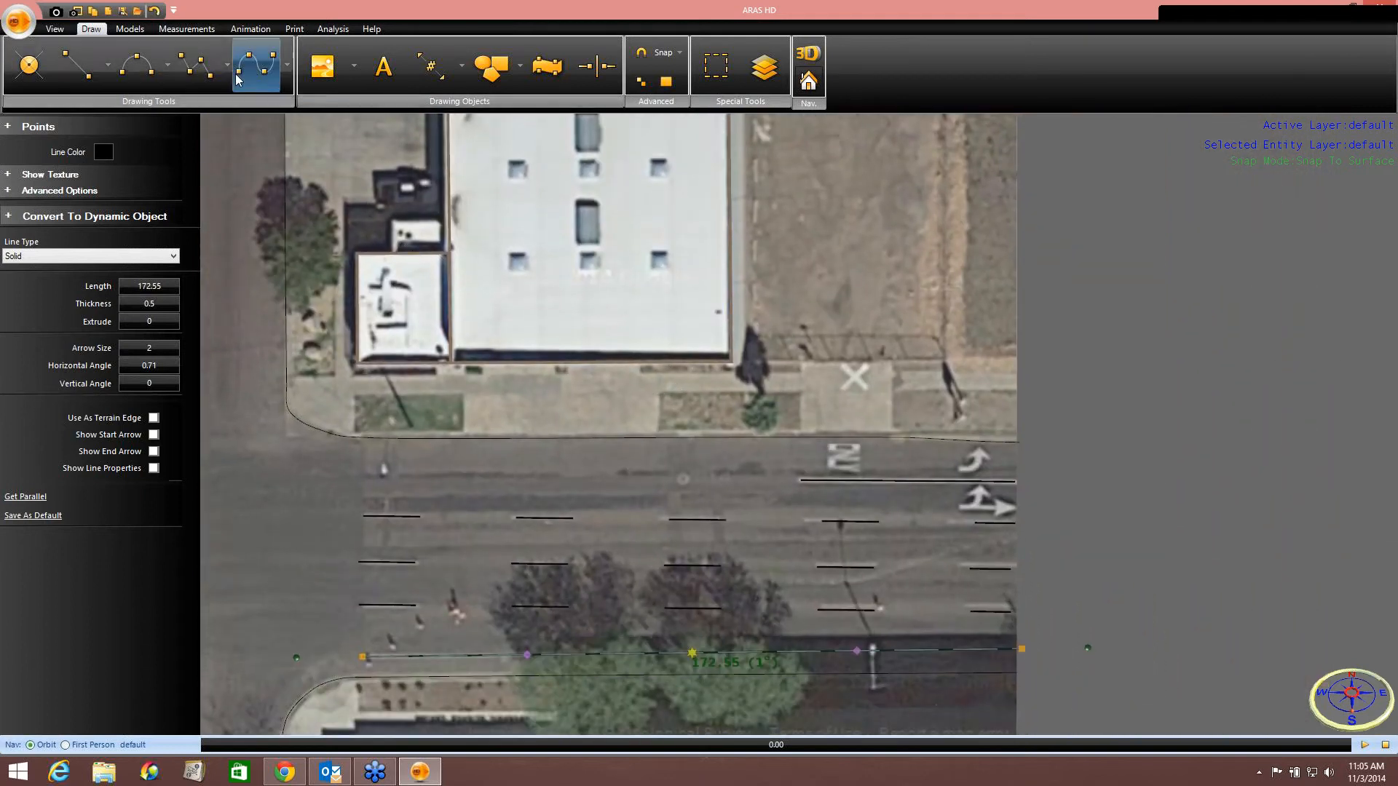
{"action": "scroll", "coordinate": [851, 375], "scroll_direction": "up", "scroll_amount": 3}
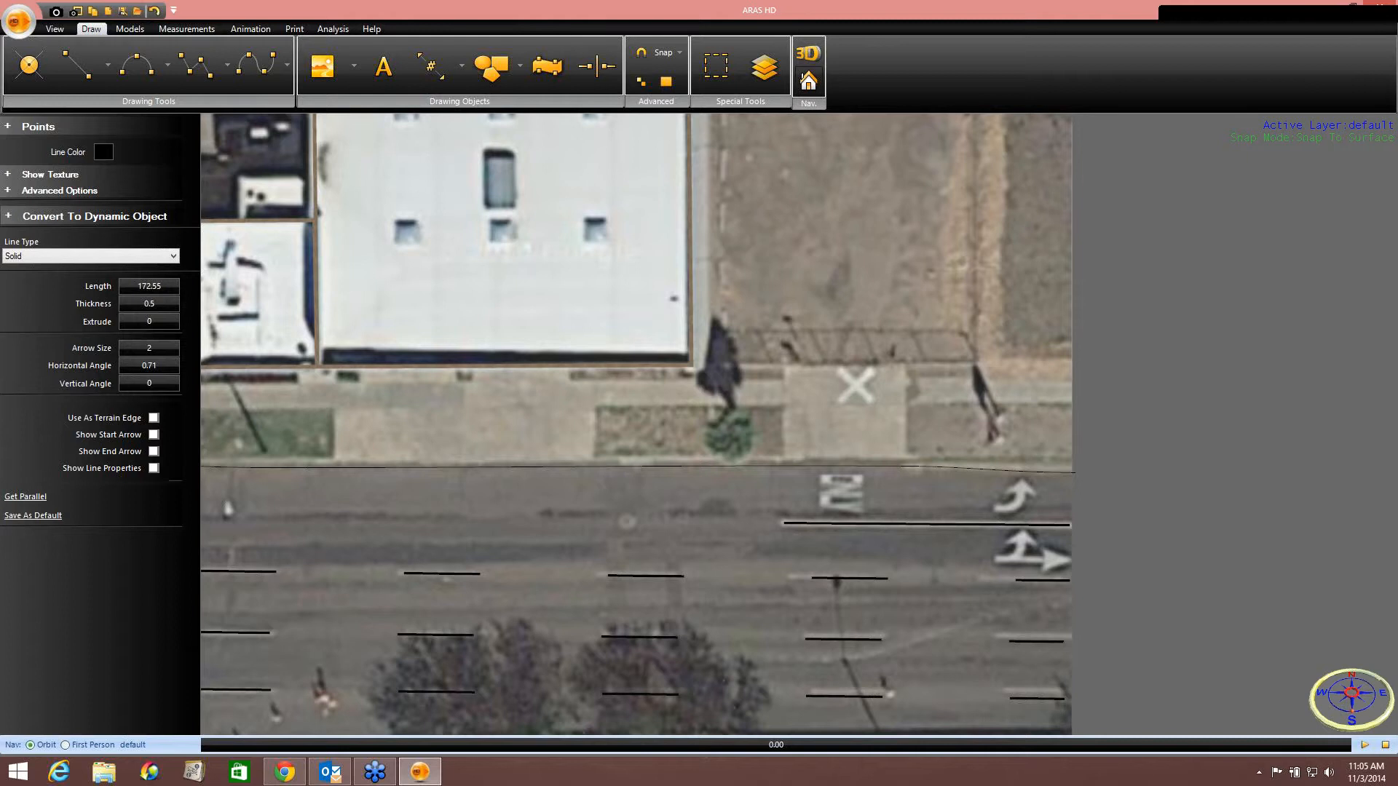
{"action": "left_click", "coordinate": [1071, 403]}
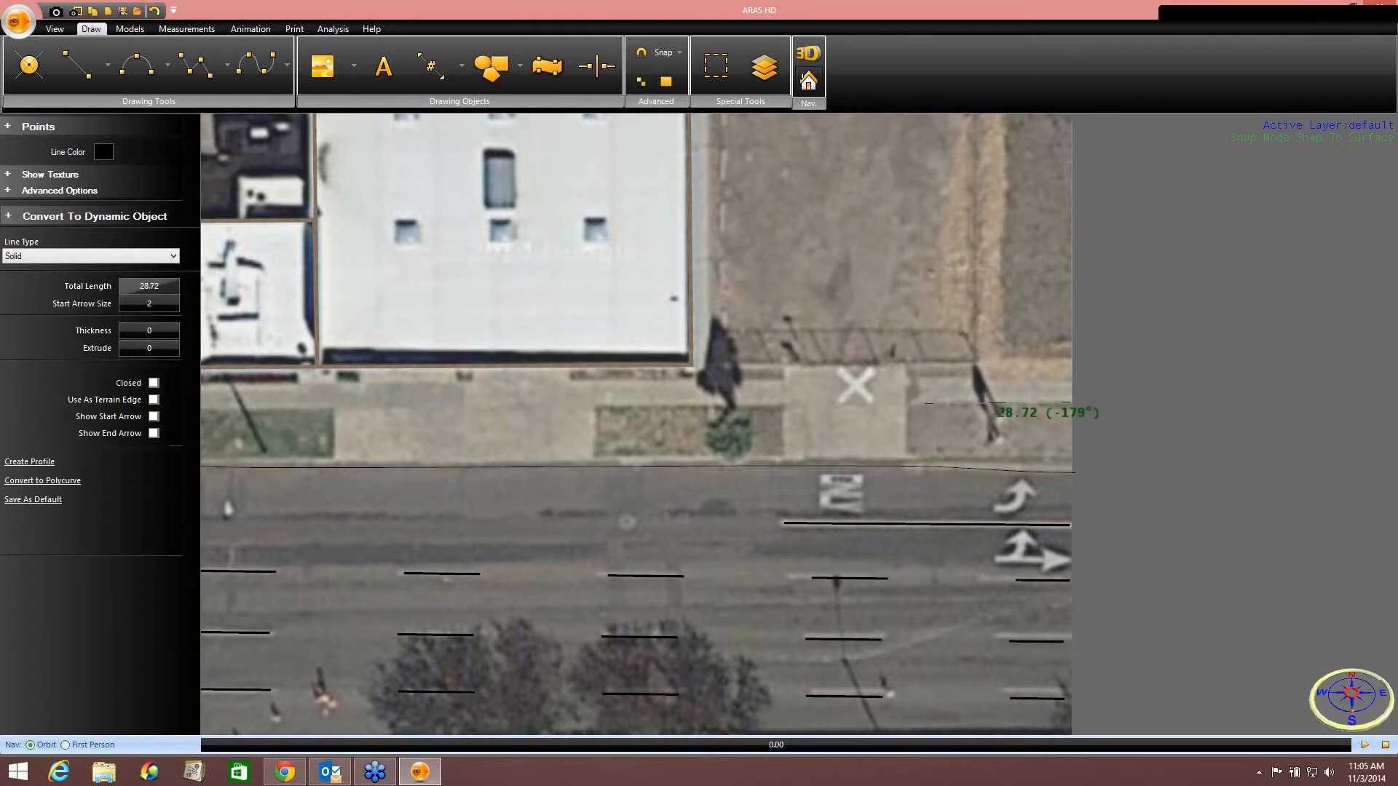
{"action": "left_click", "coordinate": [908, 402]}
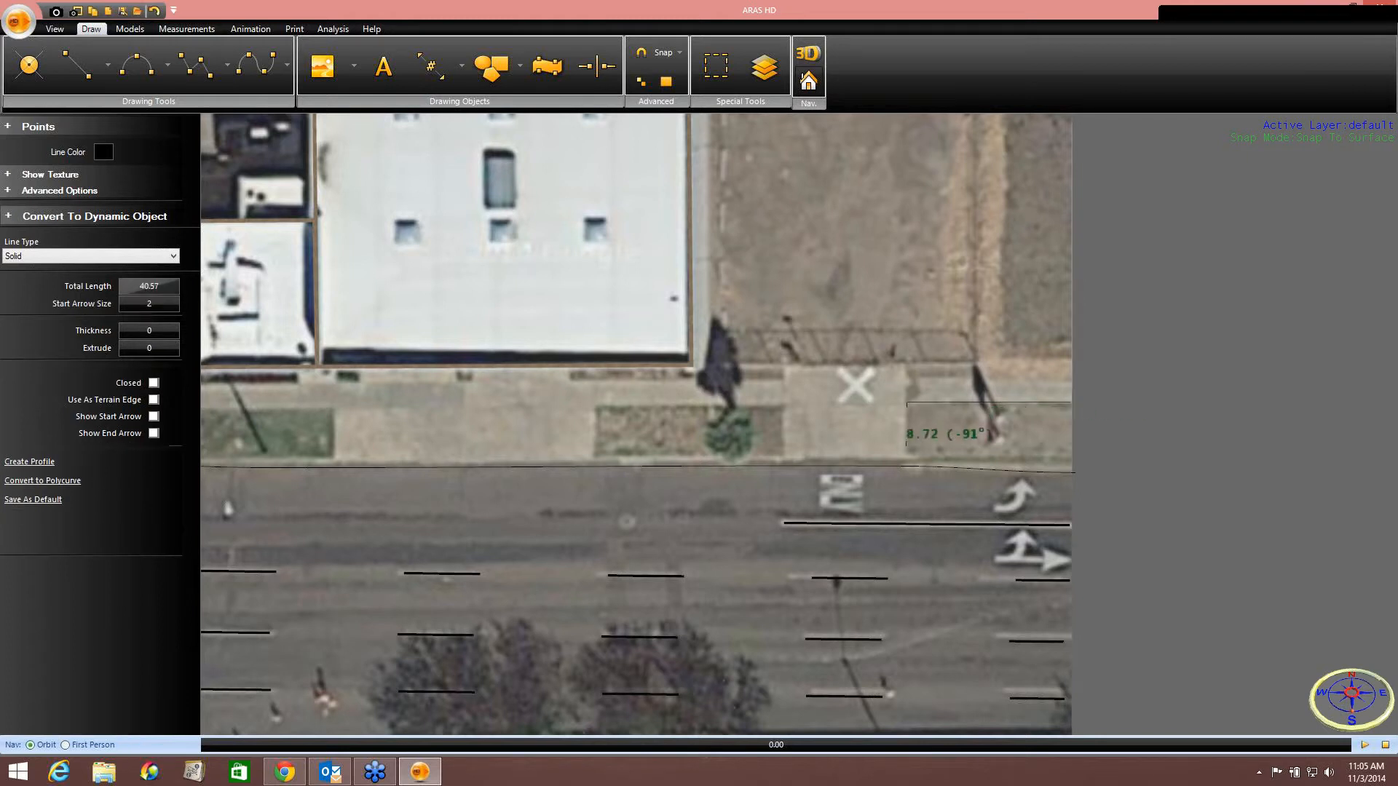
{"action": "right_click", "coordinate": [907, 458]}
{"action": "left_click", "coordinate": [935, 466]}
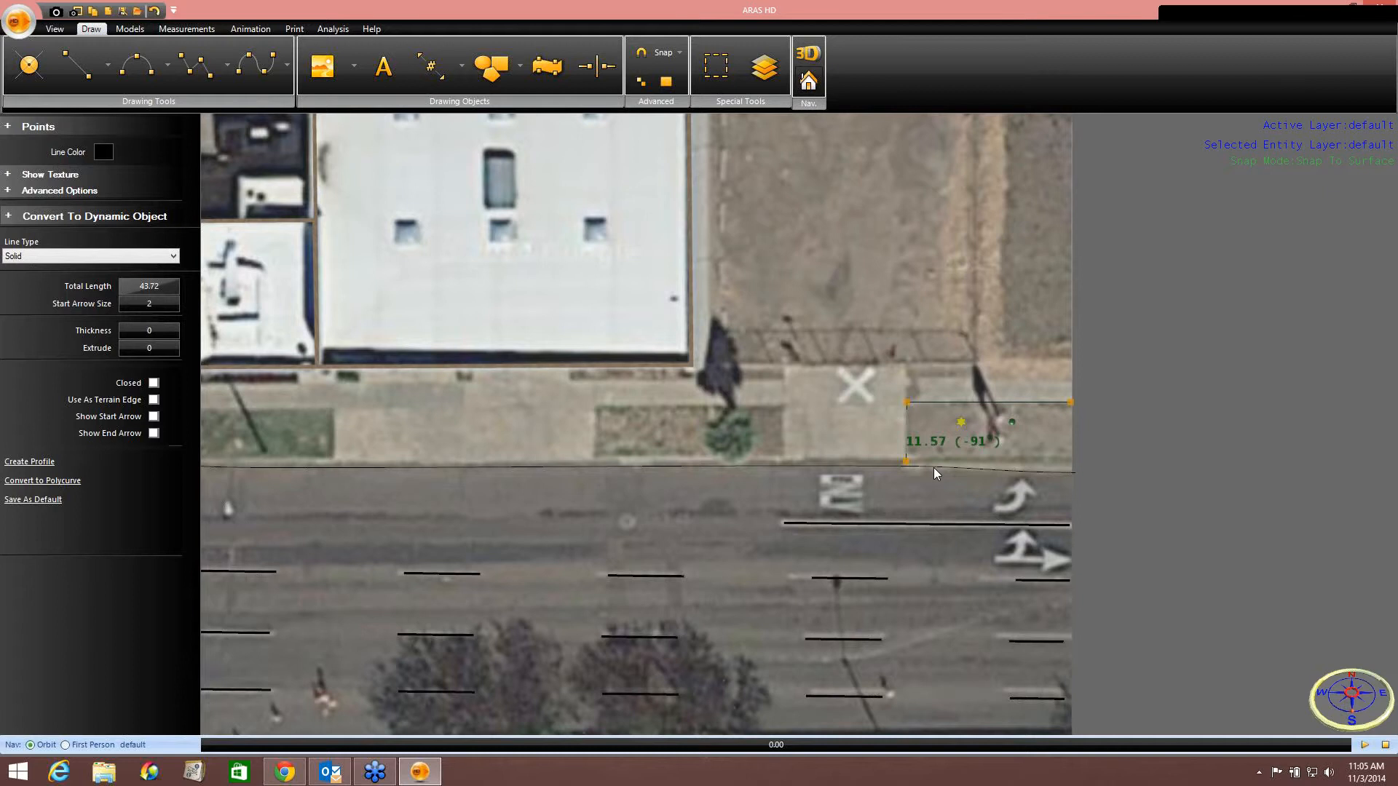
Outline the sidewalk planter west of the X marking with a polyline.
{"action": "left_click", "coordinate": [195, 67]}
{"action": "left_click", "coordinate": [783, 462]}
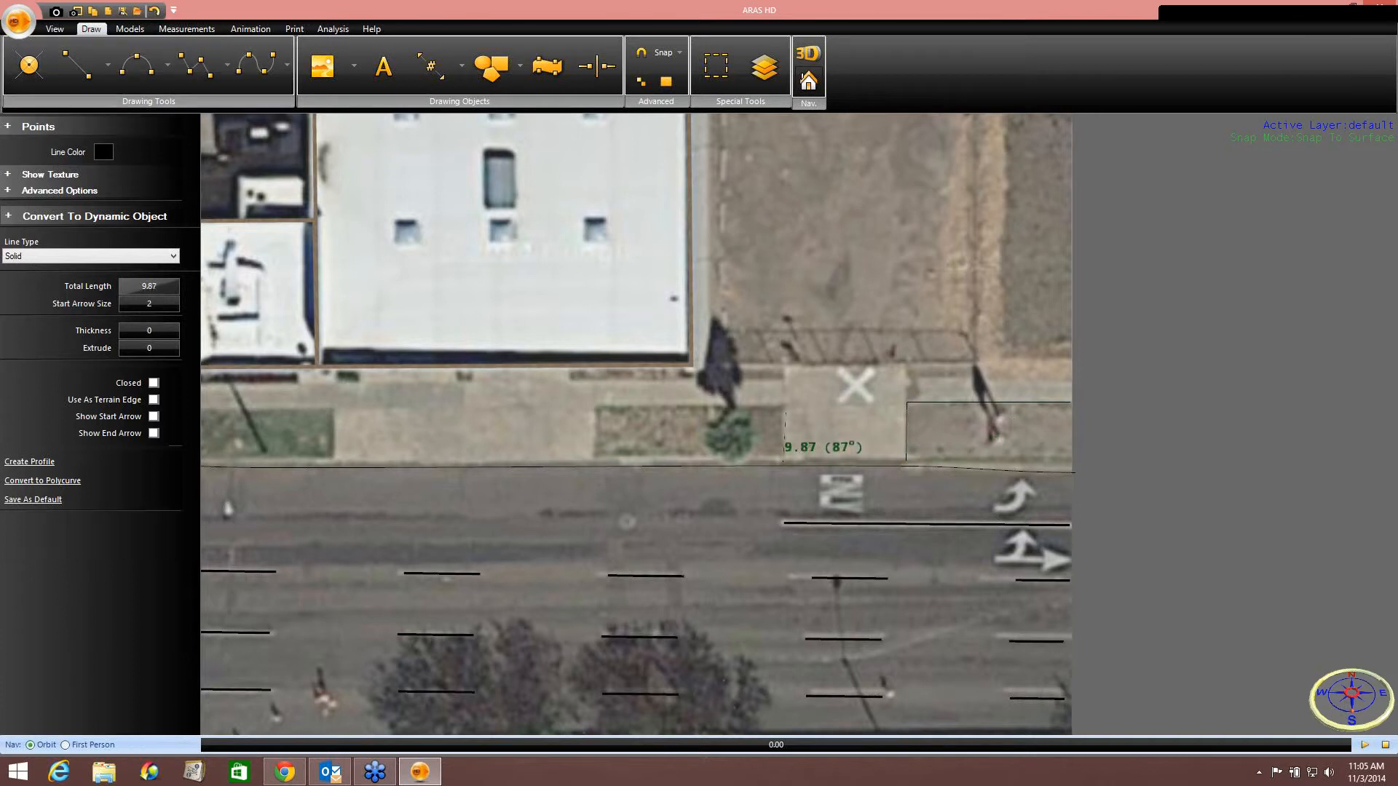
{"action": "left_click", "coordinate": [783, 409]}
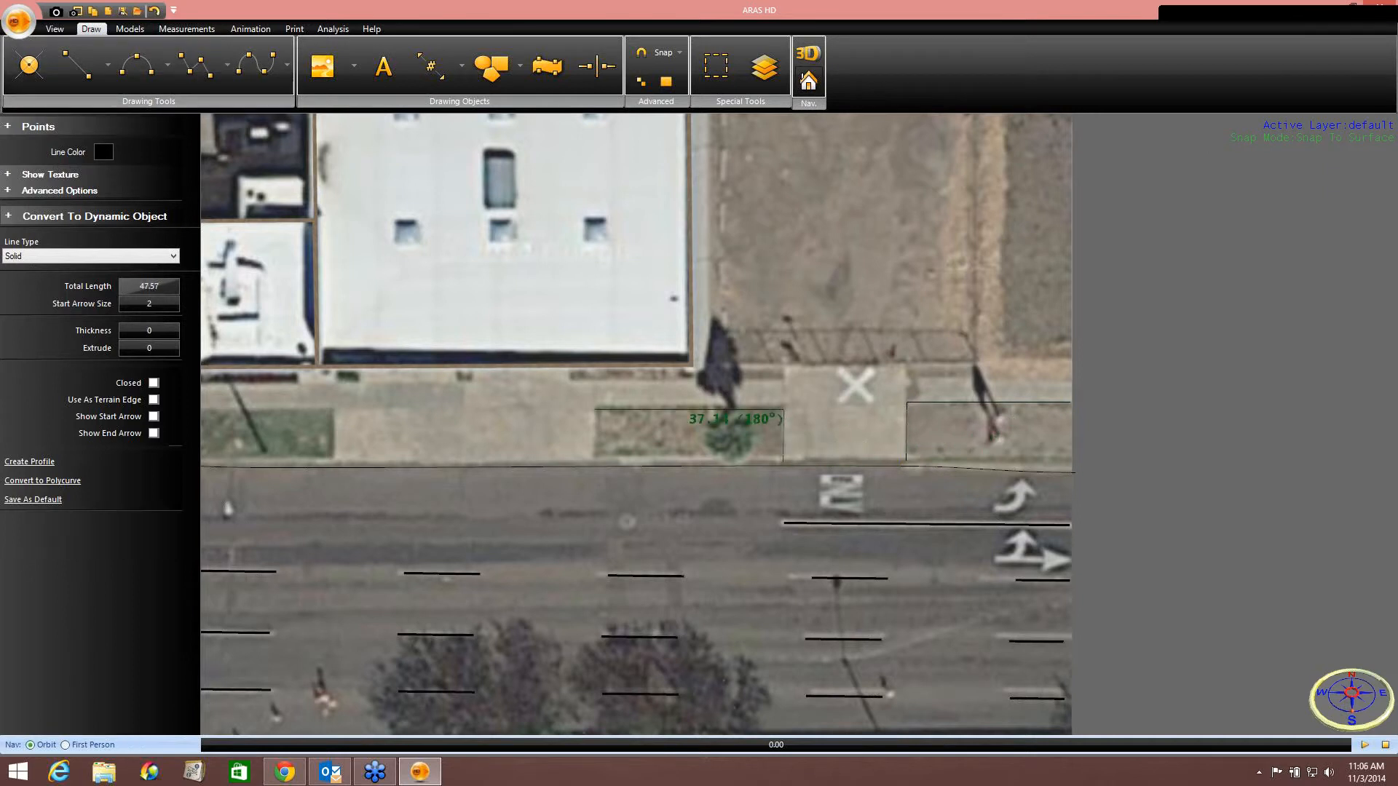
{"action": "left_click", "coordinate": [596, 407]}
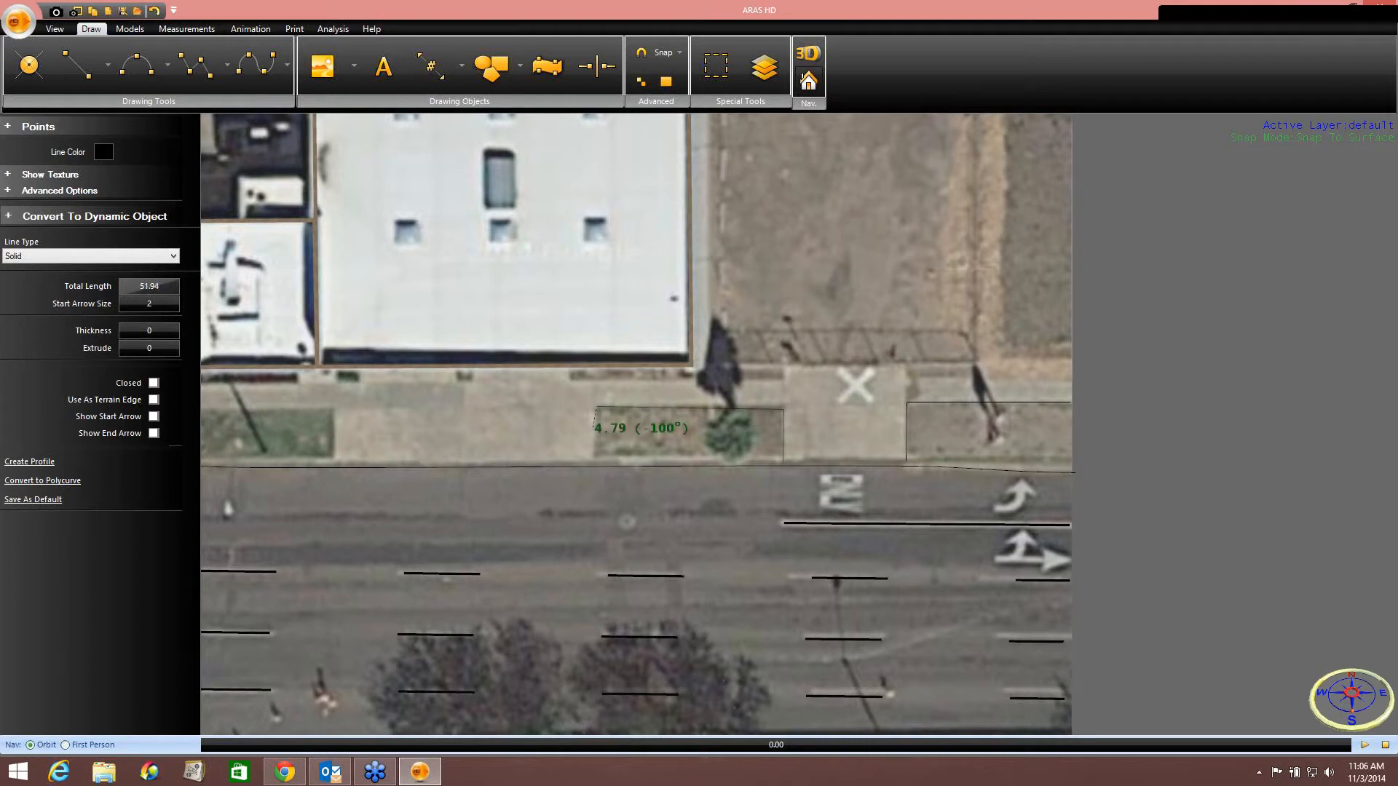
{"action": "right_click", "coordinate": [596, 463]}
{"action": "left_click", "coordinate": [609, 471]}
{"action": "middle_click_drag", "start_coordinate": [610, 470], "coordinate": [1046, 484]}
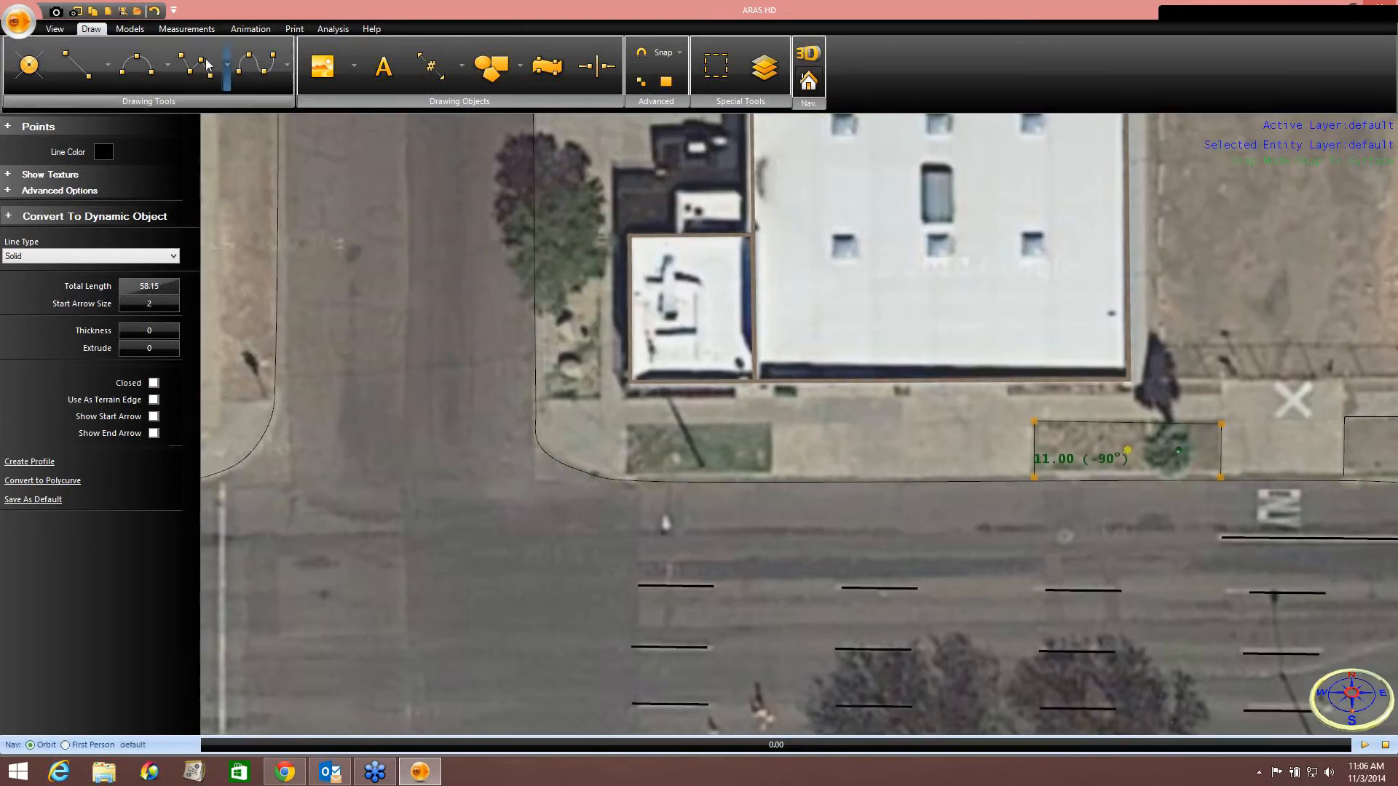
Outline the grass strip in front of the small building with a polyline.
{"action": "left_click", "coordinate": [206, 67]}
{"action": "scroll", "coordinate": [652, 393], "scroll_direction": "up", "scroll_amount": 2}
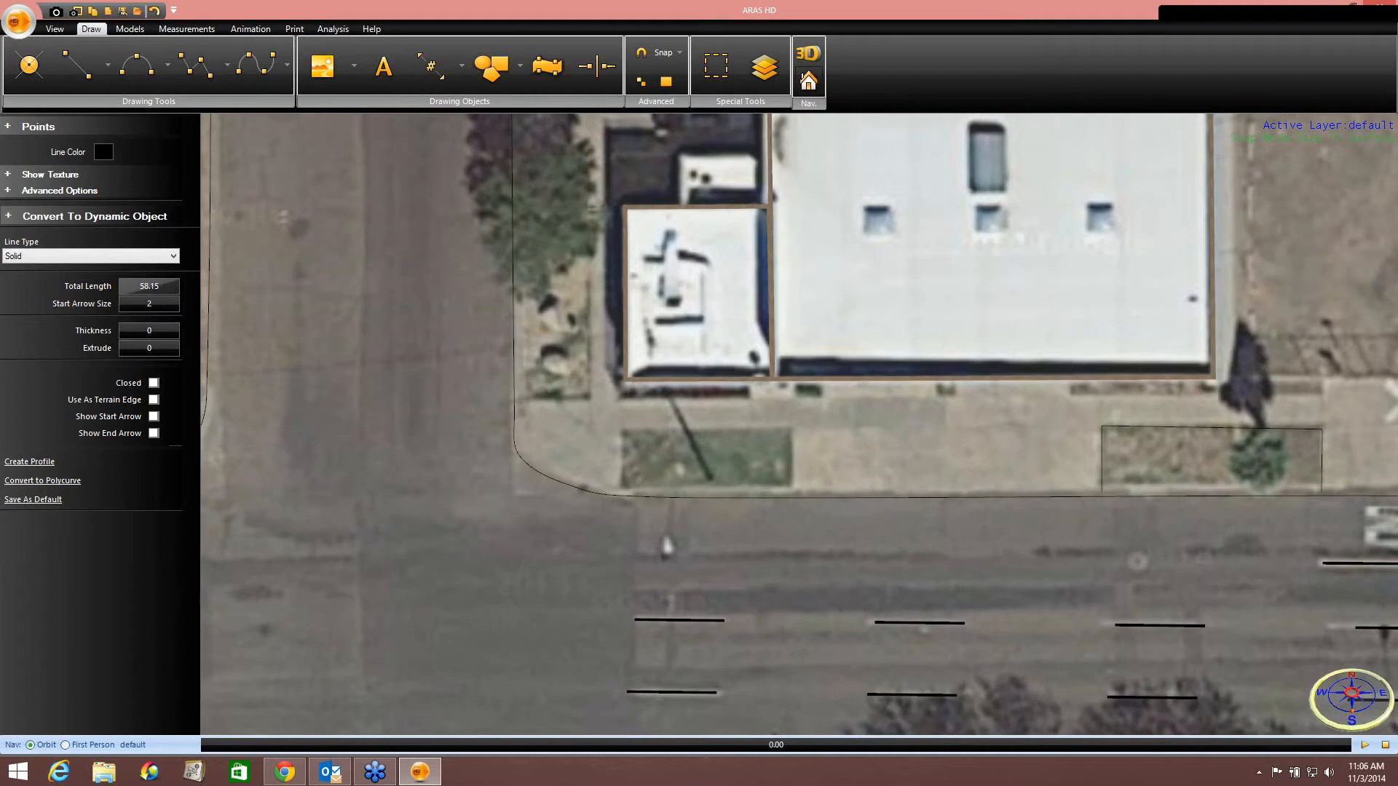
{"action": "left_click", "coordinate": [792, 486]}
{"action": "left_click", "coordinate": [793, 430]}
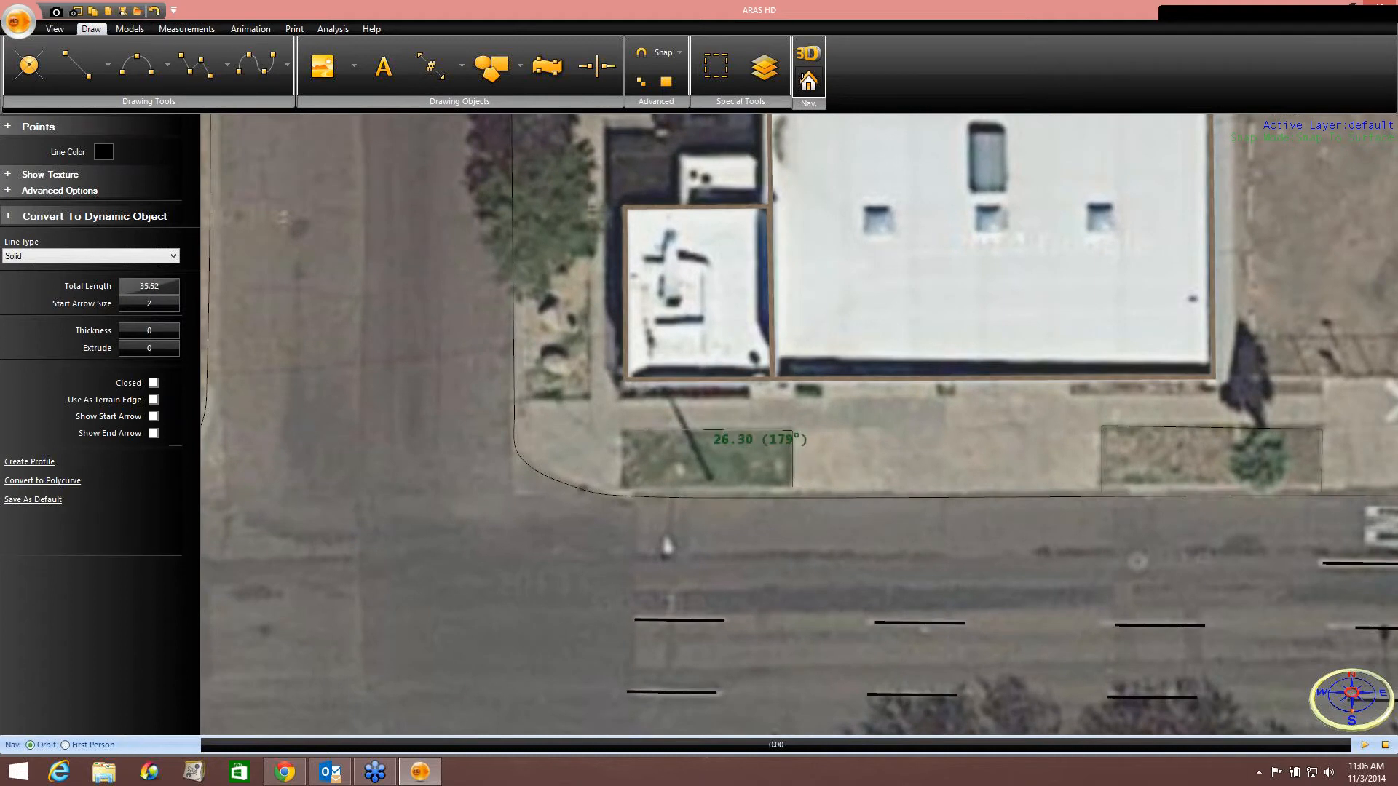
{"action": "left_click", "coordinate": [623, 430]}
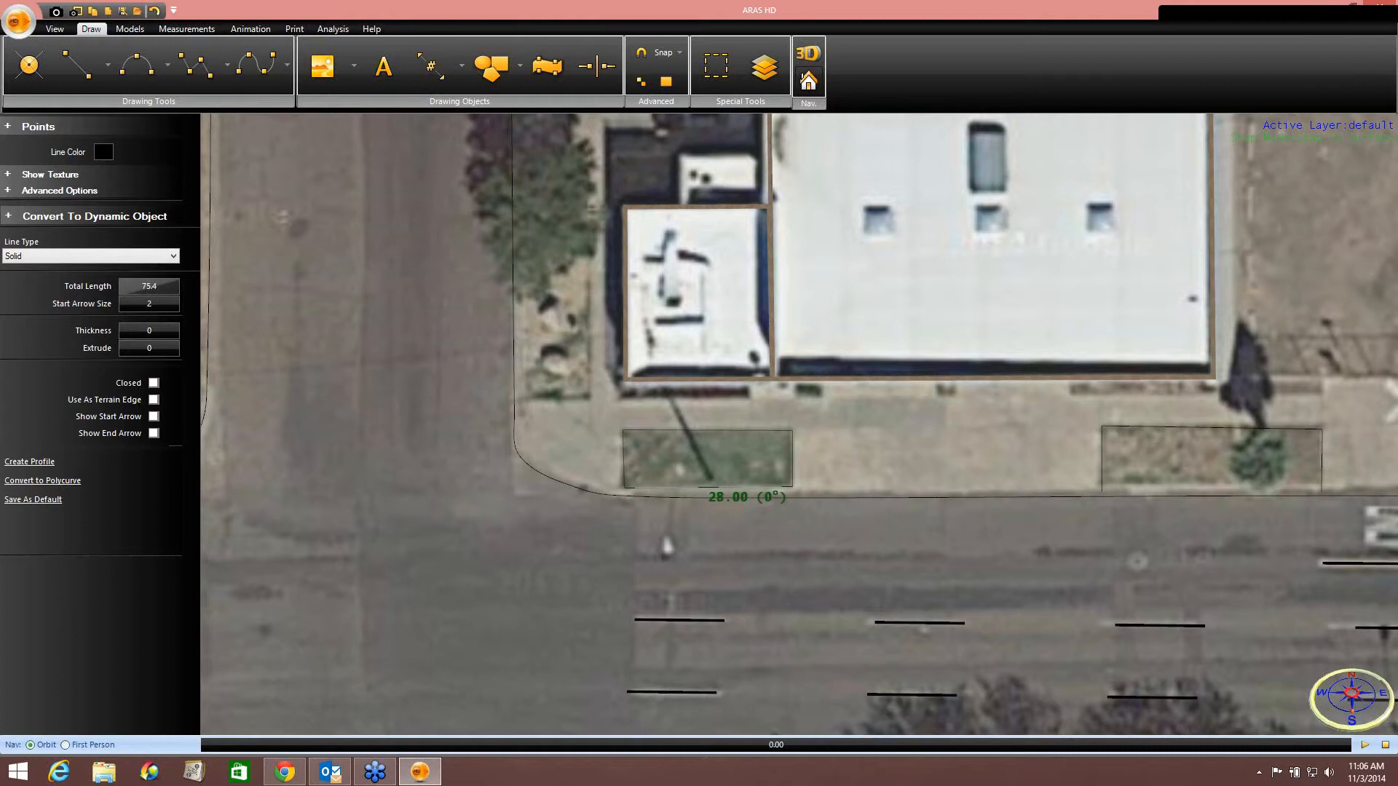
{"action": "right_click", "coordinate": [795, 492]}
{"action": "left_click", "coordinate": [802, 496]}
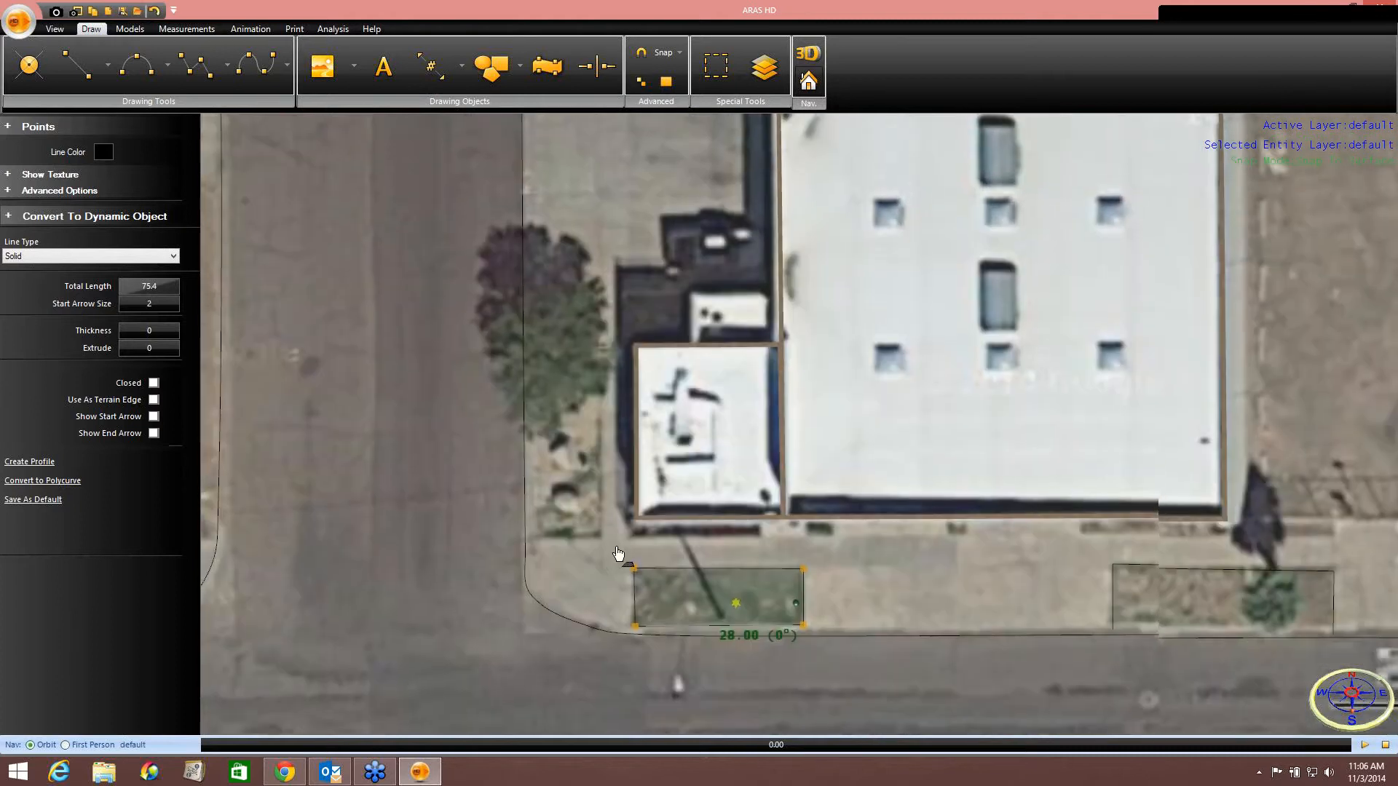
Outline the planting bed along the small building's west side with a polyline.
{"action": "left_click", "coordinate": [191, 74]}
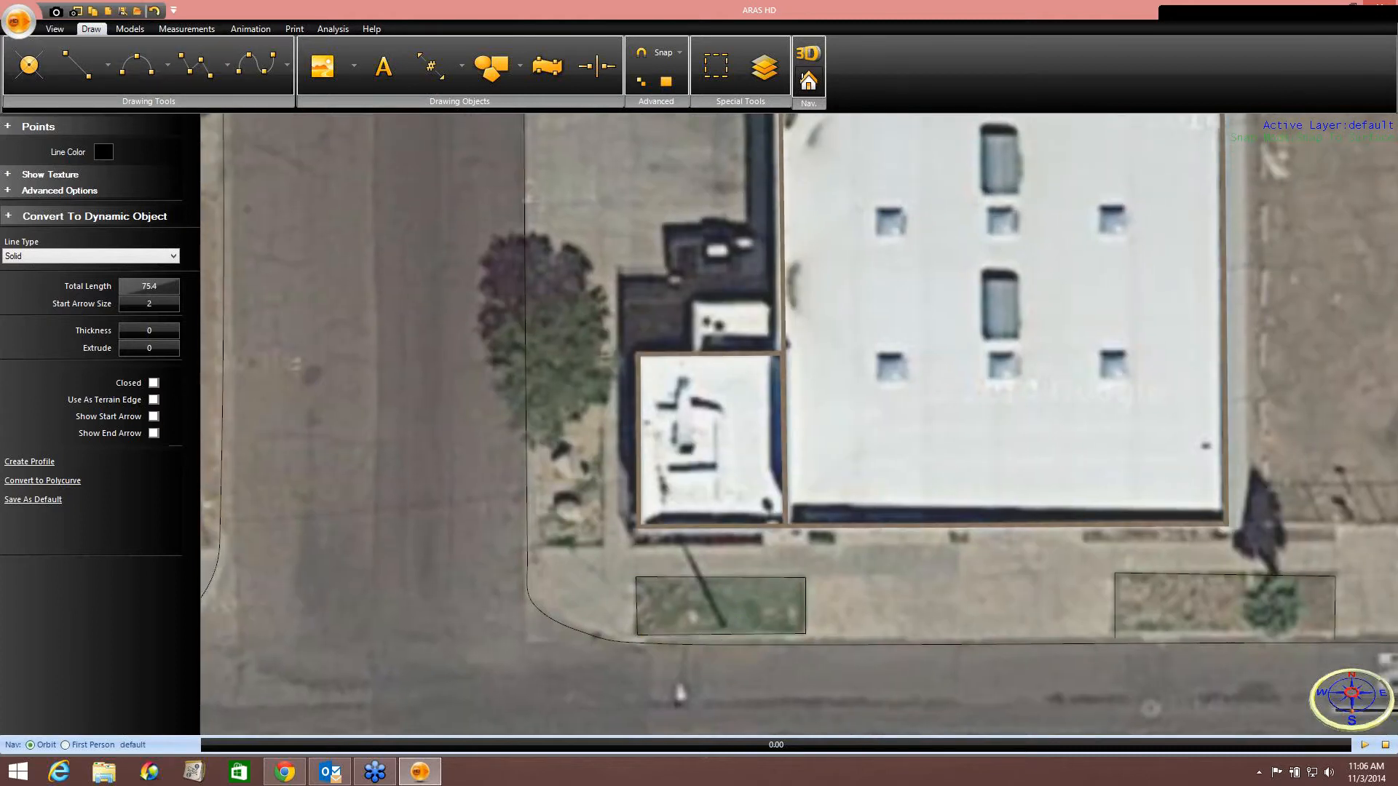
{"action": "left_click", "coordinate": [537, 545]}
{"action": "left_click", "coordinate": [605, 546]}
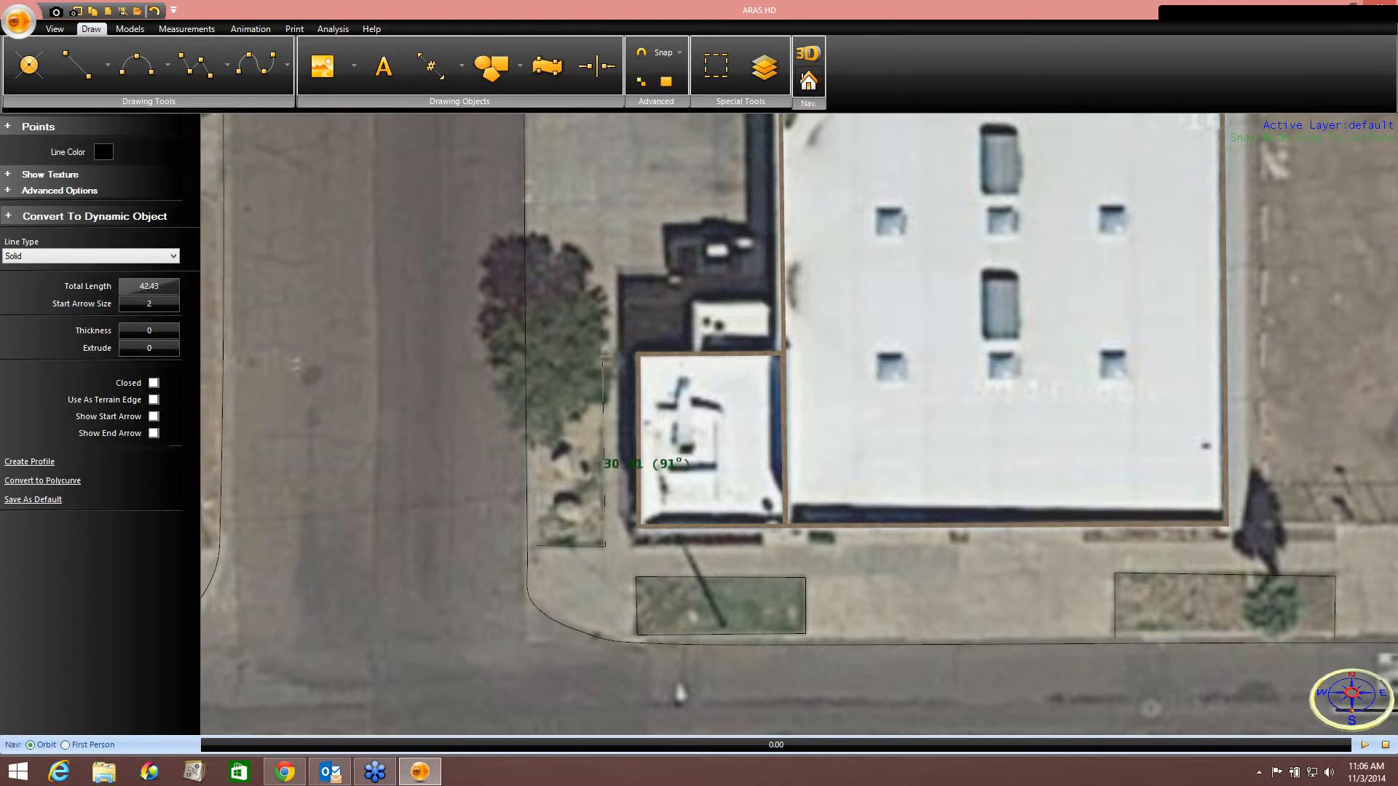
{"action": "left_click", "coordinate": [604, 362]}
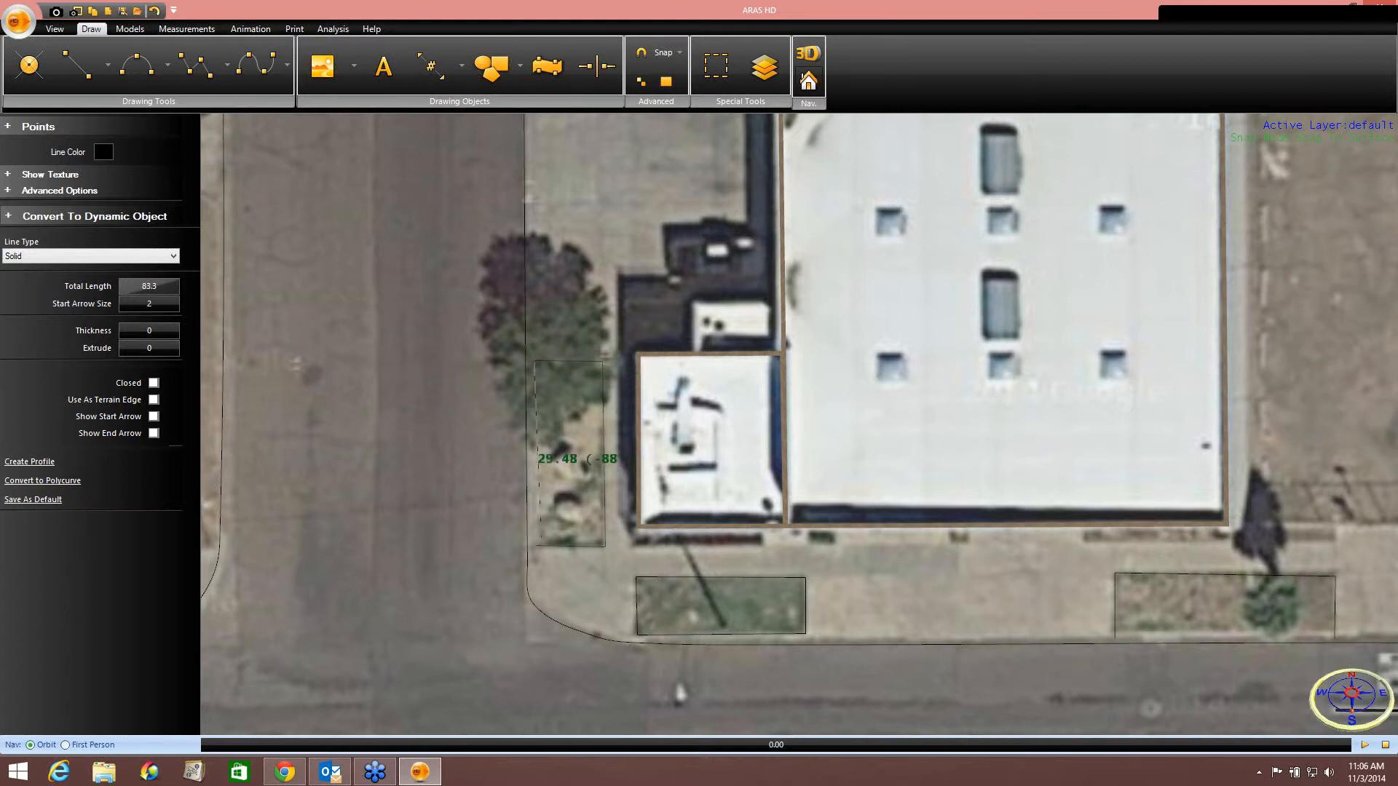
{"action": "right_click", "coordinate": [536, 546]}
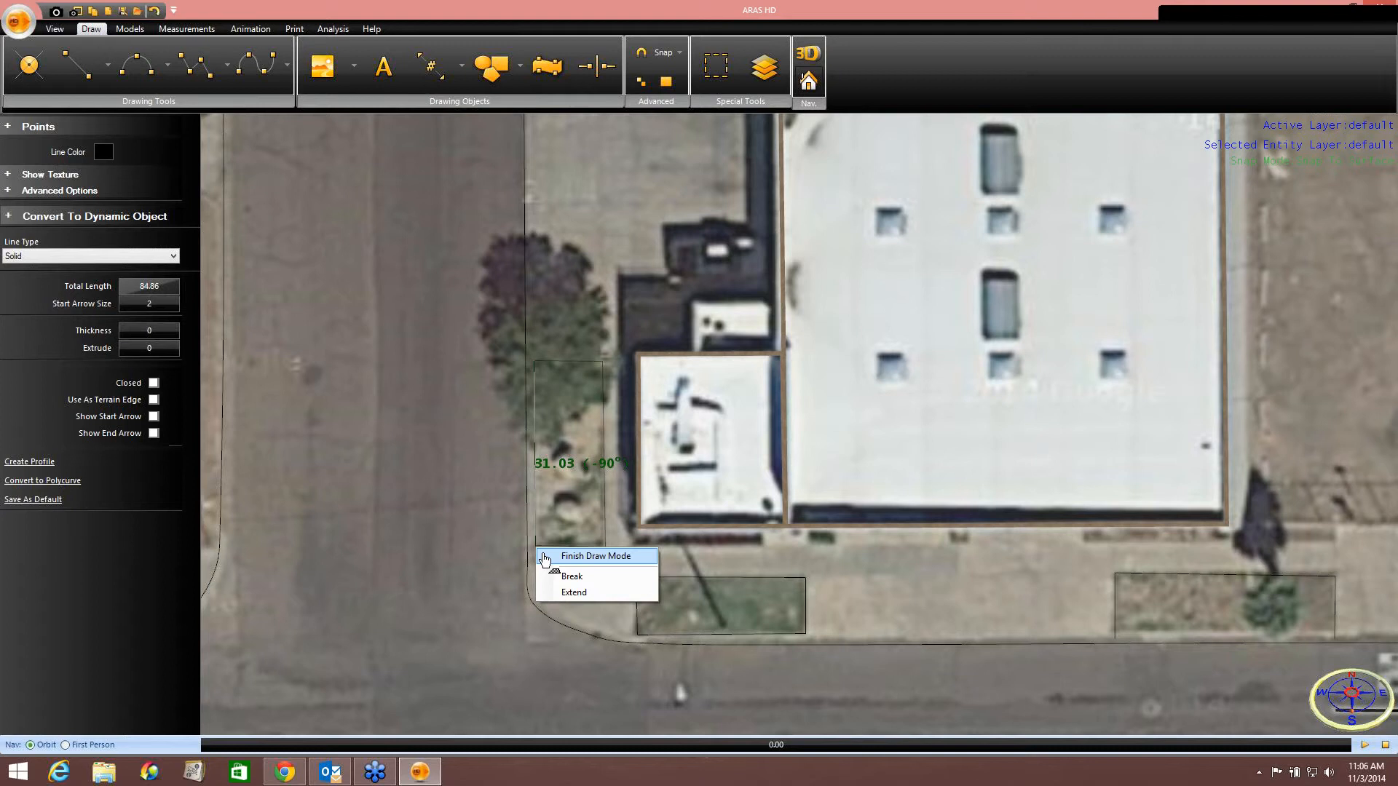
{"action": "left_click", "coordinate": [554, 550]}
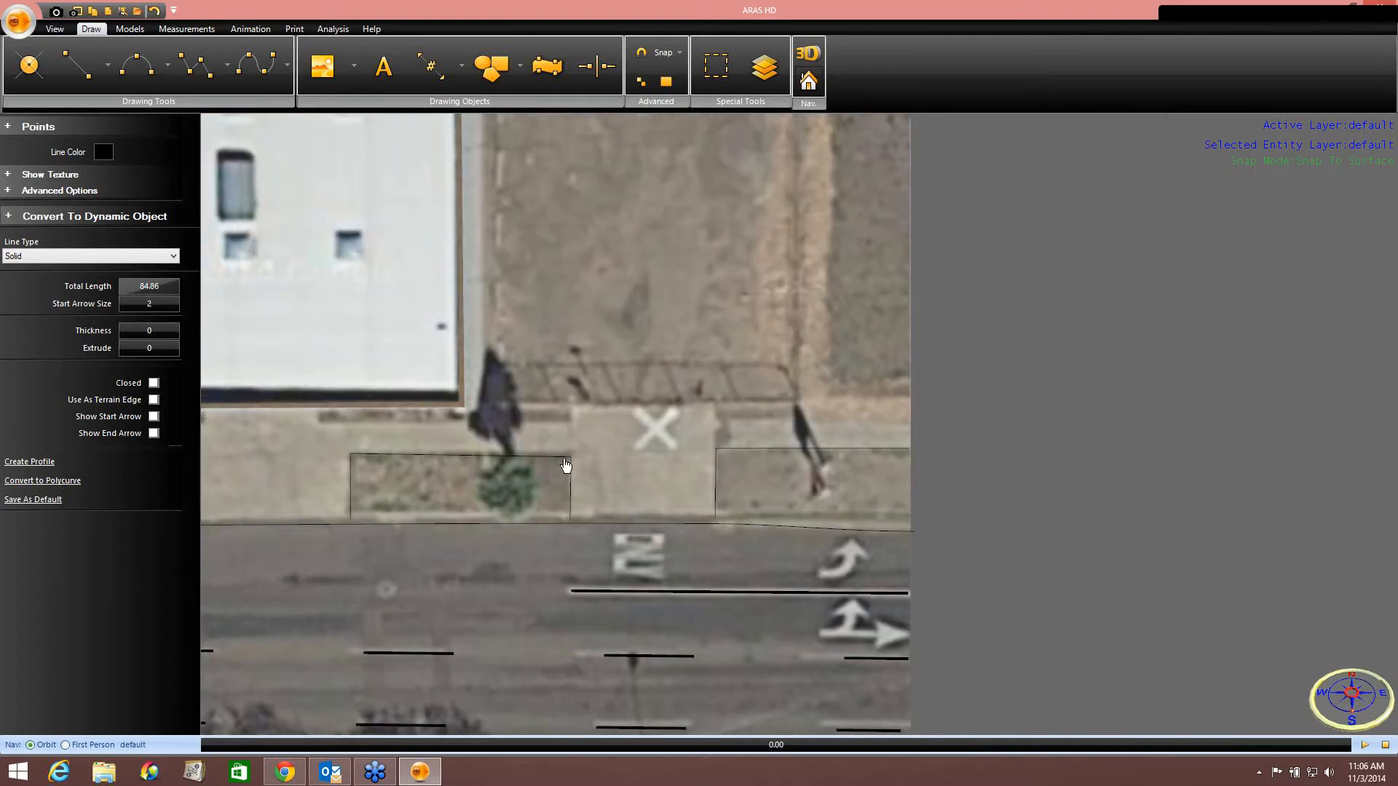
Draw a polyline along the sidewalk's back edge east of the X marking and adjust its end point.
{"action": "left_click", "coordinate": [212, 82]}
{"action": "left_click", "coordinate": [717, 423]}
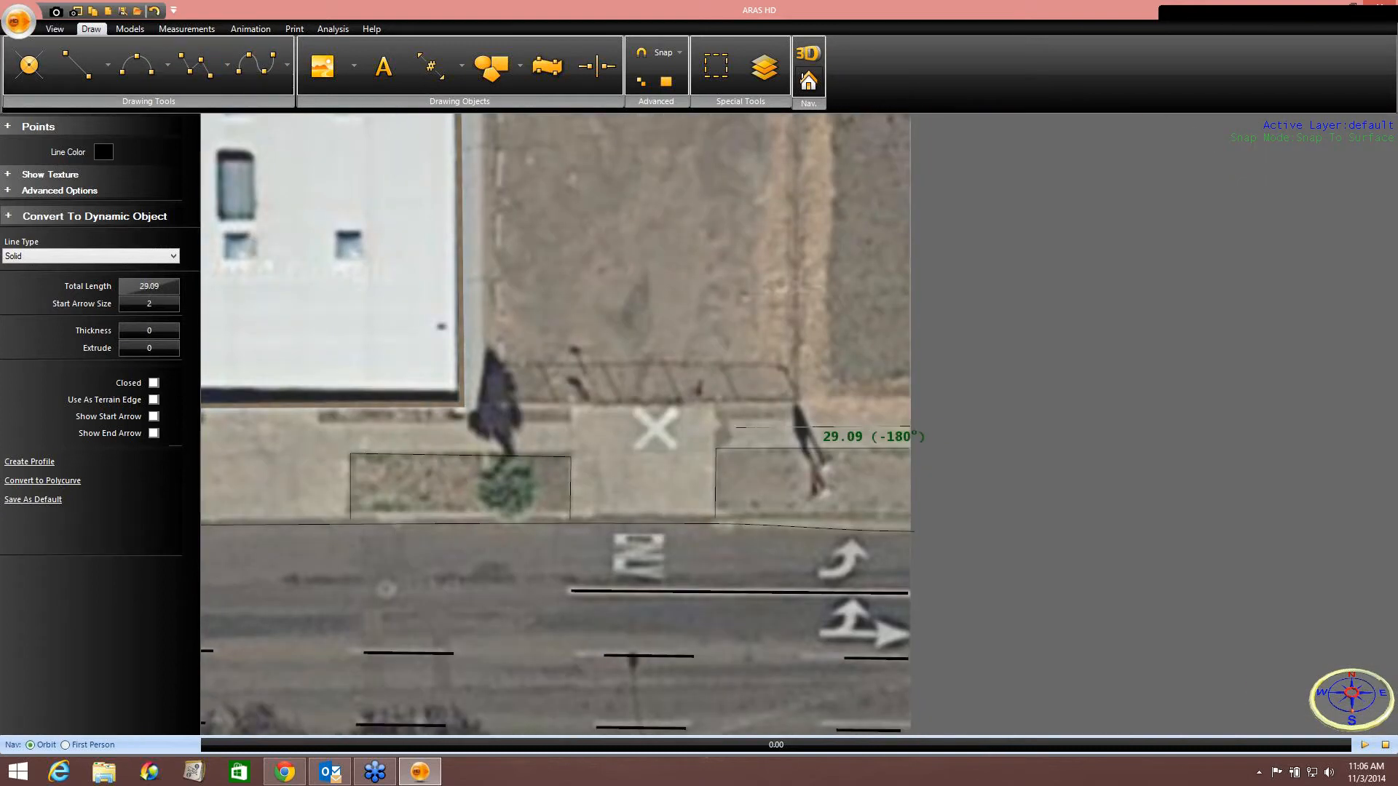
{"action": "left_click", "coordinate": [716, 421]}
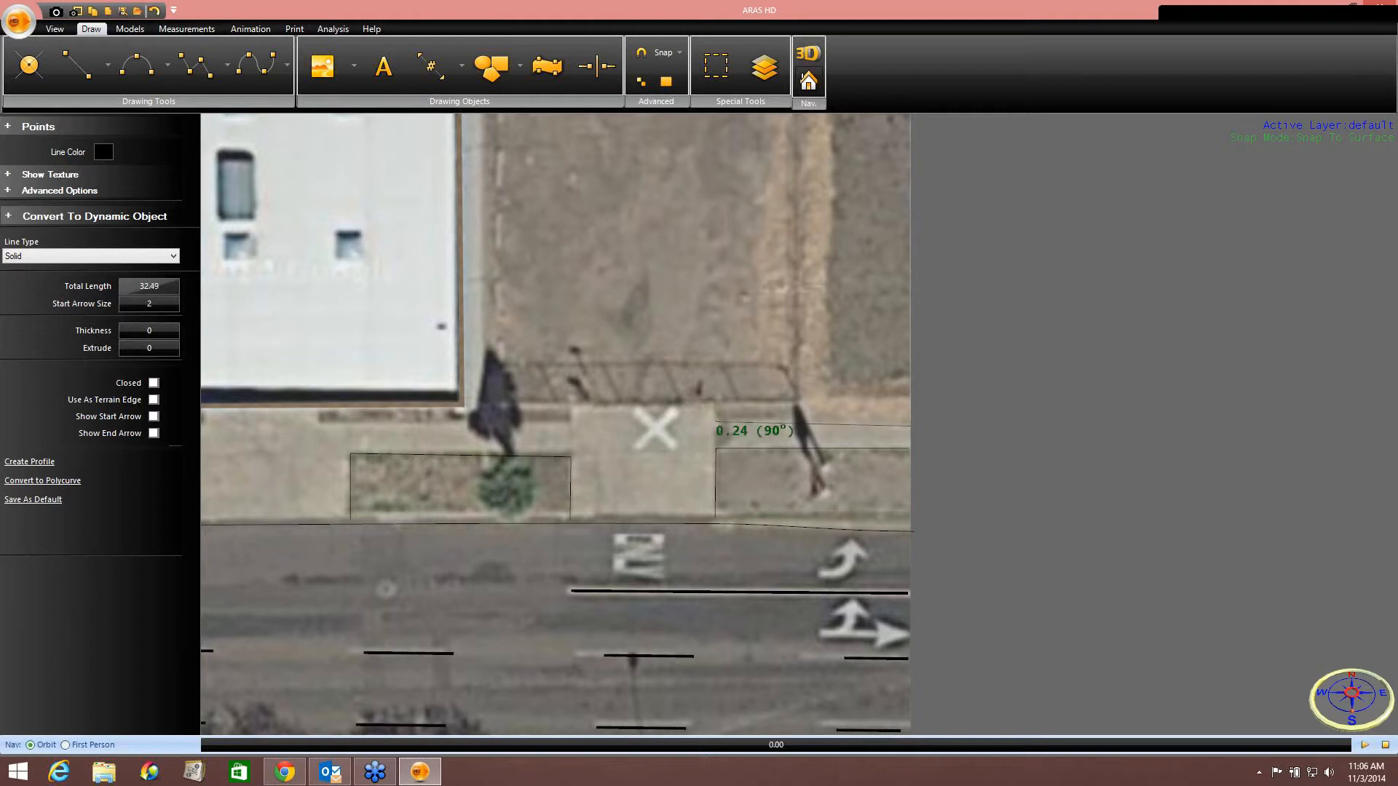
{"action": "right_click", "coordinate": [716, 405]}
{"action": "left_click", "coordinate": [790, 414]}
{"action": "scroll", "coordinate": [791, 414], "scroll_direction": "up", "scroll_amount": 2}
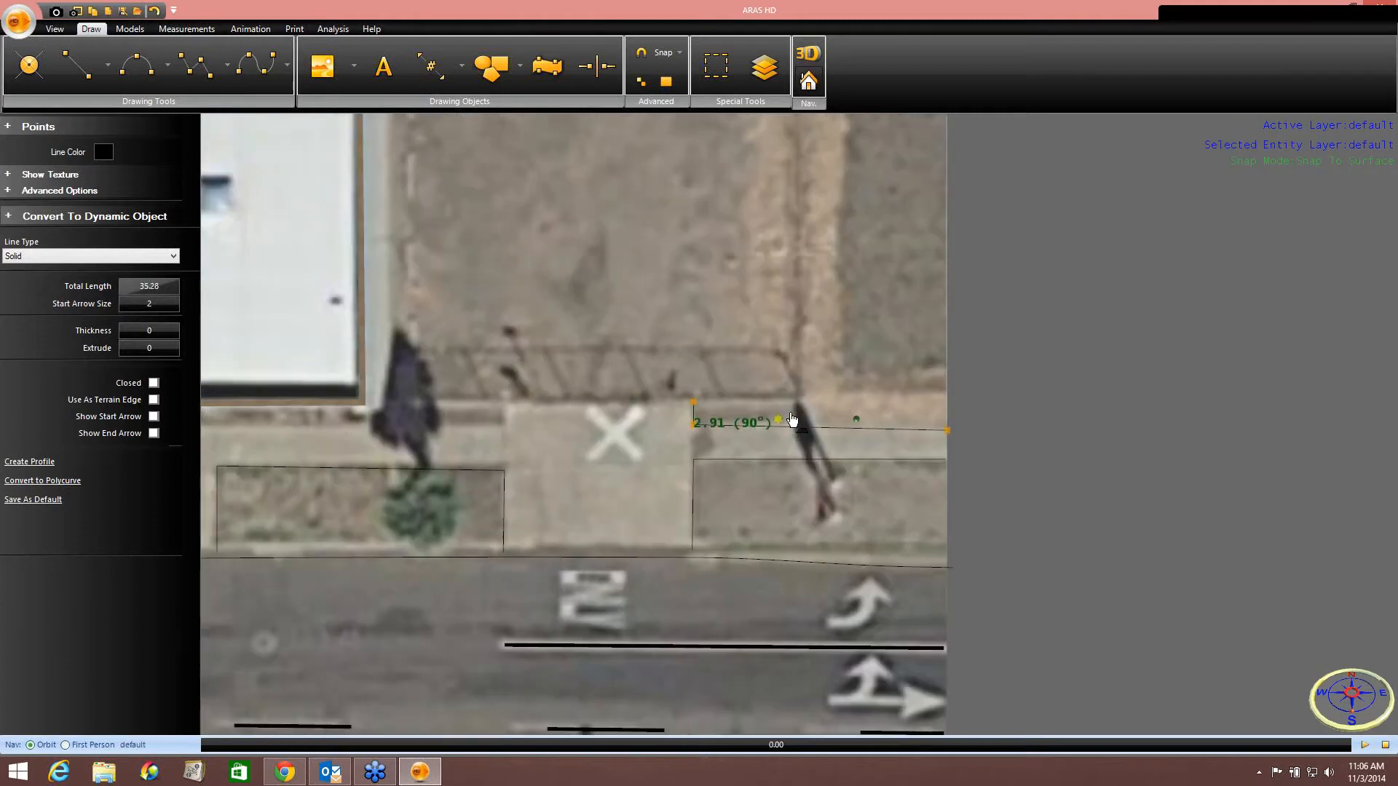
{"action": "scroll", "coordinate": [792, 420], "scroll_direction": "up", "scroll_amount": 1}
{"action": "left_click_drag", "start_coordinate": [962, 432], "coordinate": [962, 426]}
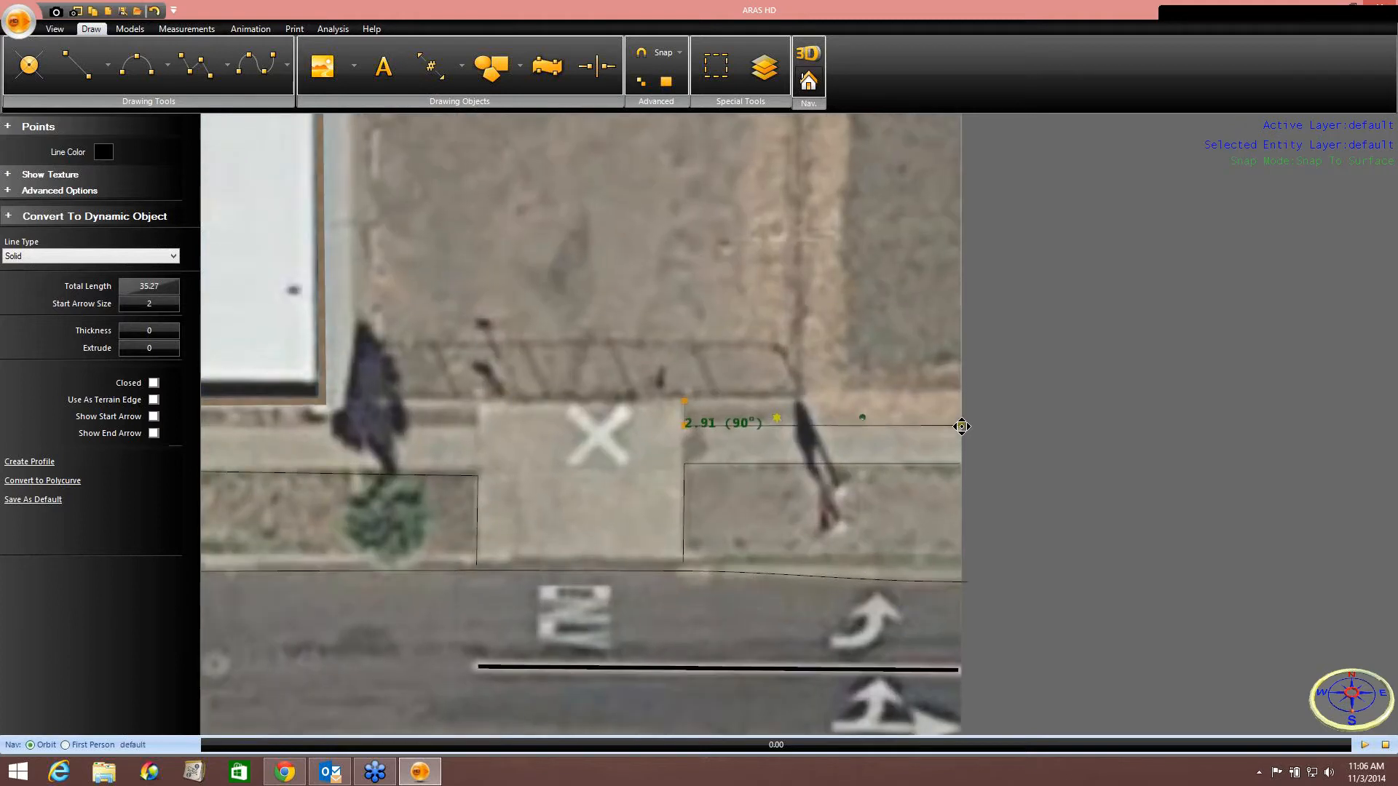
Draw a polyline along the sidewalk's back edge west of the X marking, in front of the large building.
{"action": "middle_click_drag", "start_coordinate": [766, 442], "coordinate": [1037, 428]}
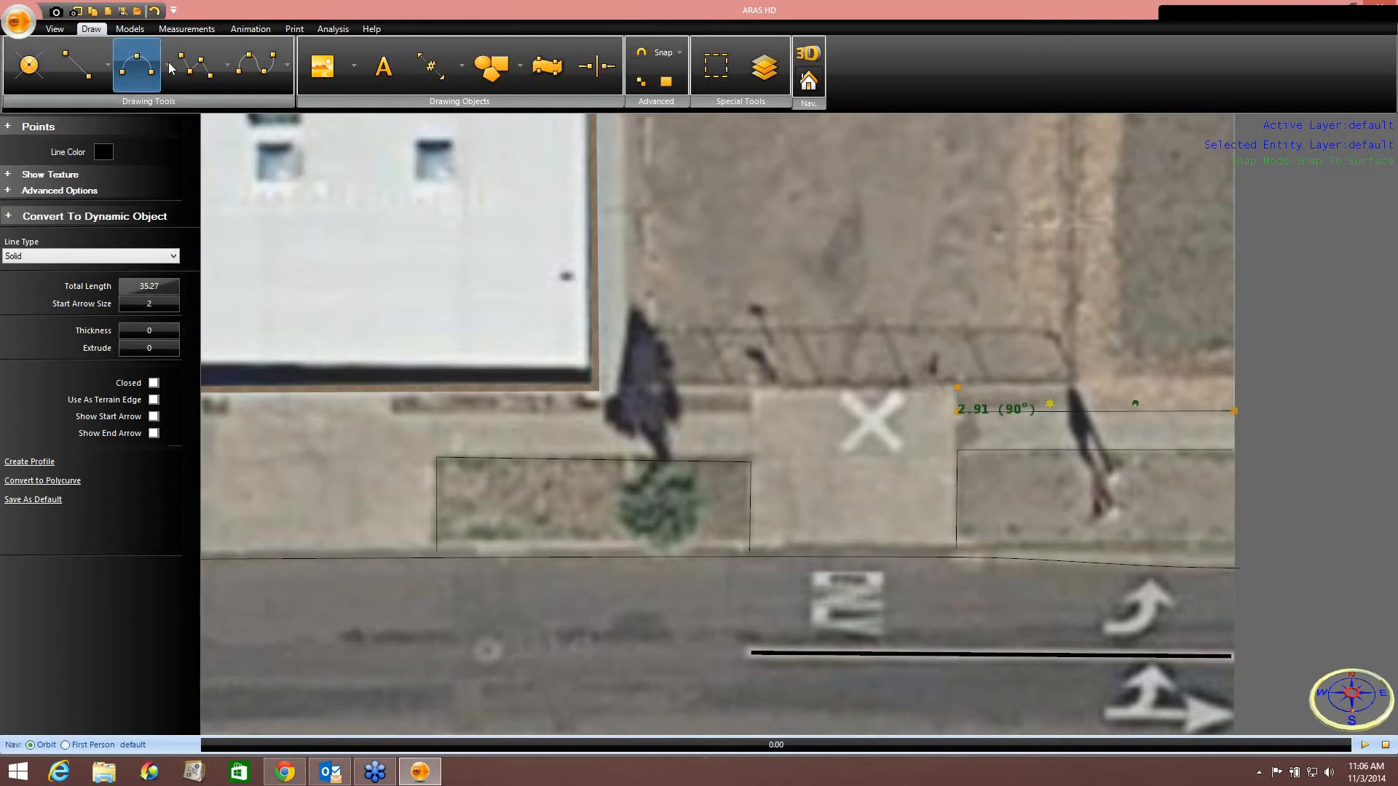
{"action": "left_click", "coordinate": [195, 66]}
{"action": "left_click", "coordinate": [751, 417]}
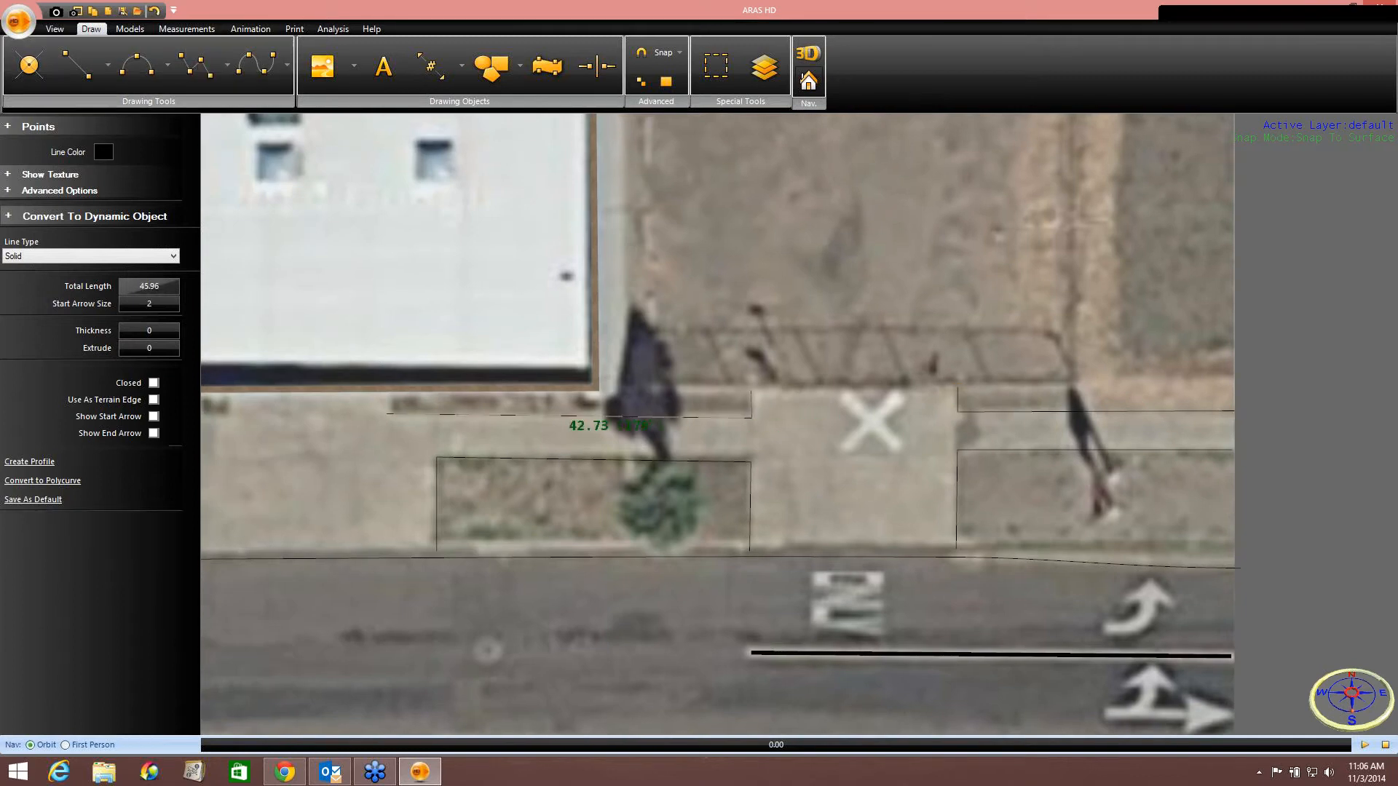
{"action": "left_click", "coordinate": [395, 414]}
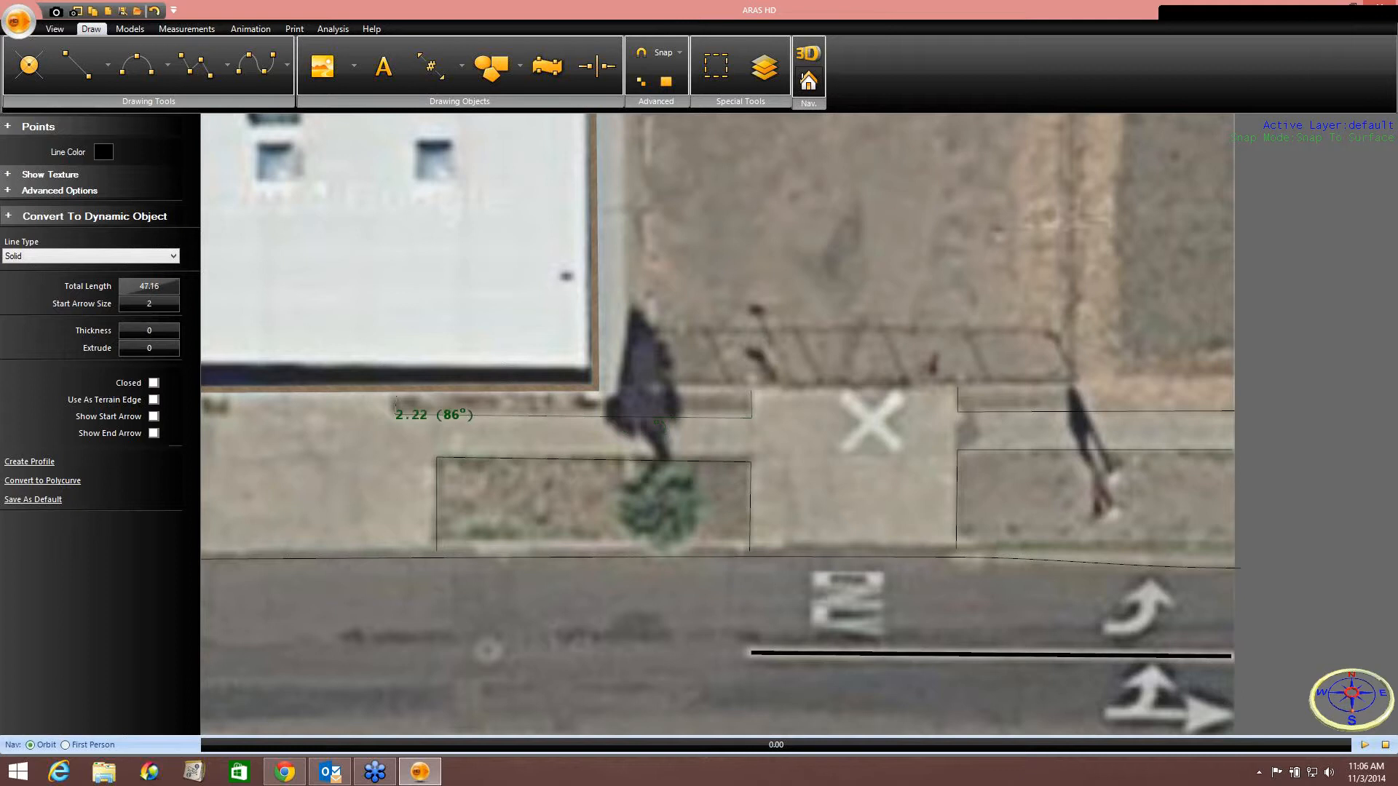
{"action": "right_click", "coordinate": [396, 390]}
{"action": "left_click", "coordinate": [411, 403]}
Outline the small planter box against the large building's front wall with a polyline.
{"action": "middle_click_drag", "start_coordinate": [355, 446], "coordinate": [801, 435]}
{"action": "middle_click_drag", "start_coordinate": [658, 442], "coordinate": [813, 441]}
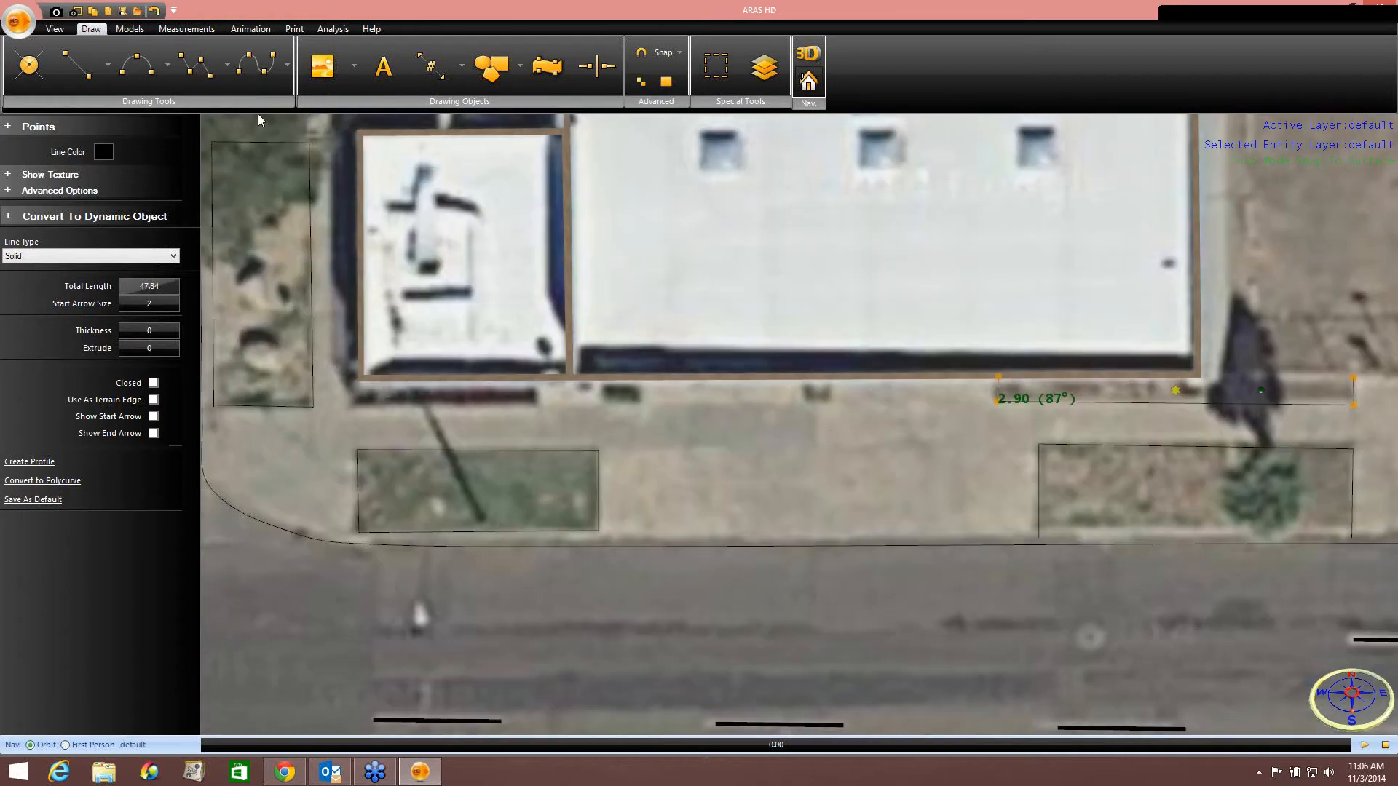
{"action": "left_click", "coordinate": [201, 76]}
{"action": "left_click", "coordinate": [832, 380]}
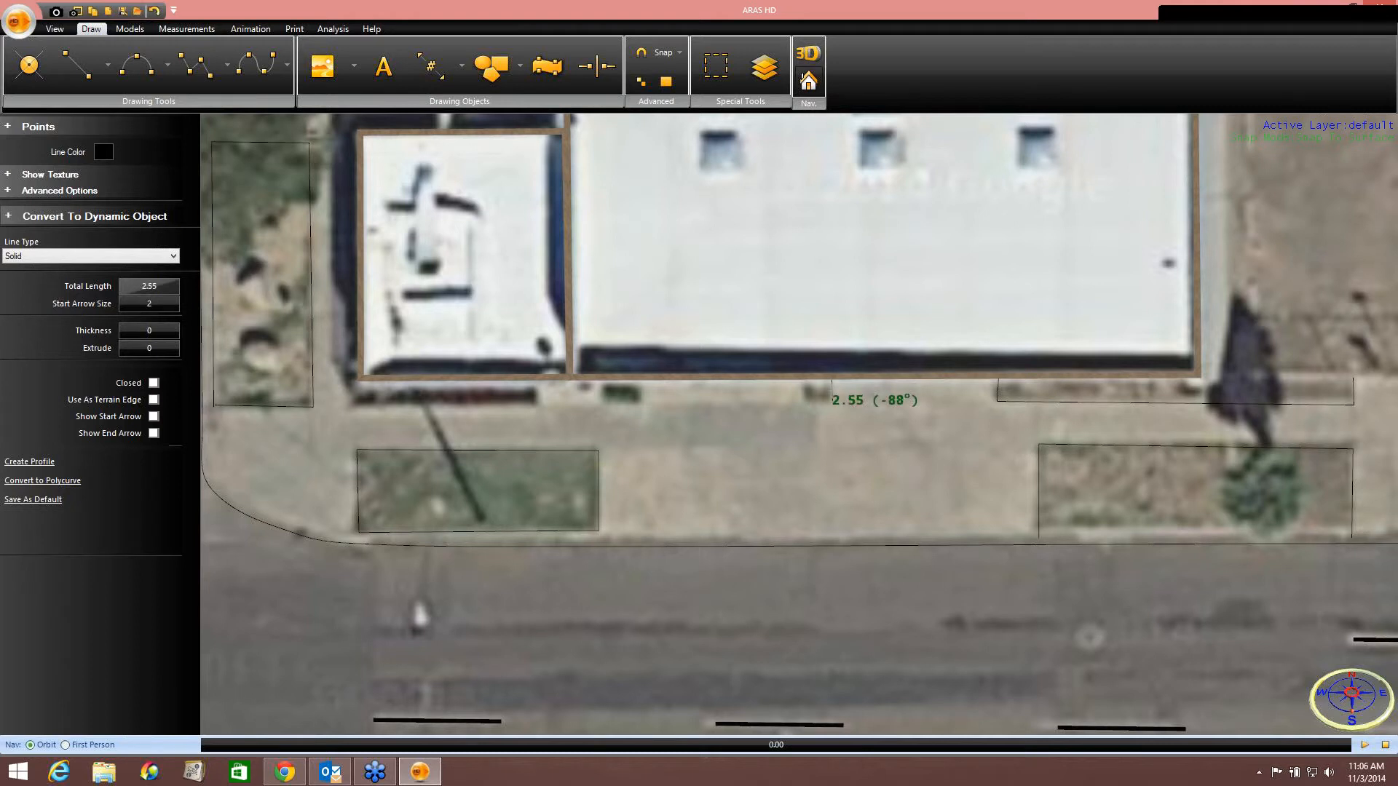
{"action": "left_click", "coordinate": [831, 399]}
{"action": "left_click", "coordinate": [807, 399]}
{"action": "right_click", "coordinate": [806, 379]}
{"action": "left_click", "coordinate": [830, 387]}
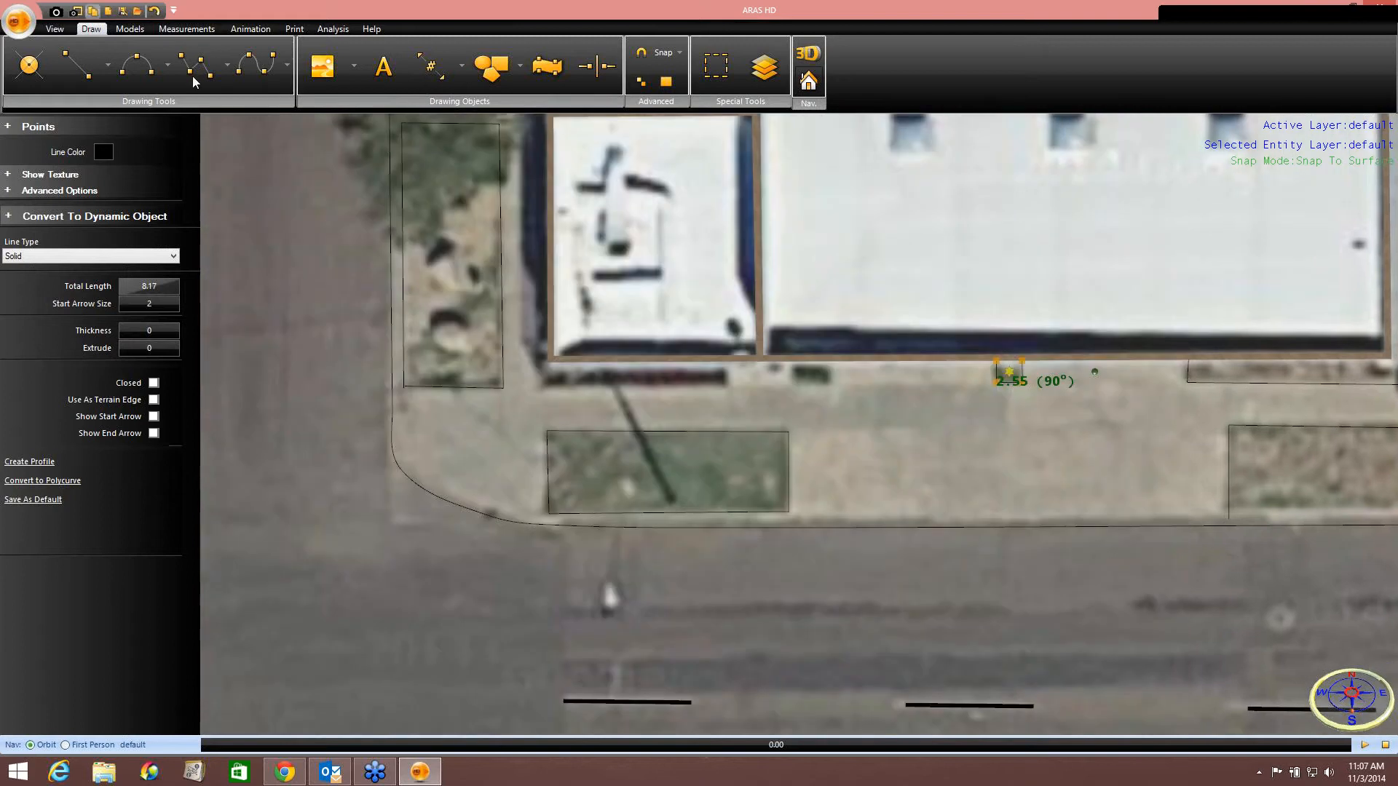
Outline the next small planter box farther west along the building front with a polyline.
{"action": "left_click", "coordinate": [195, 76]}
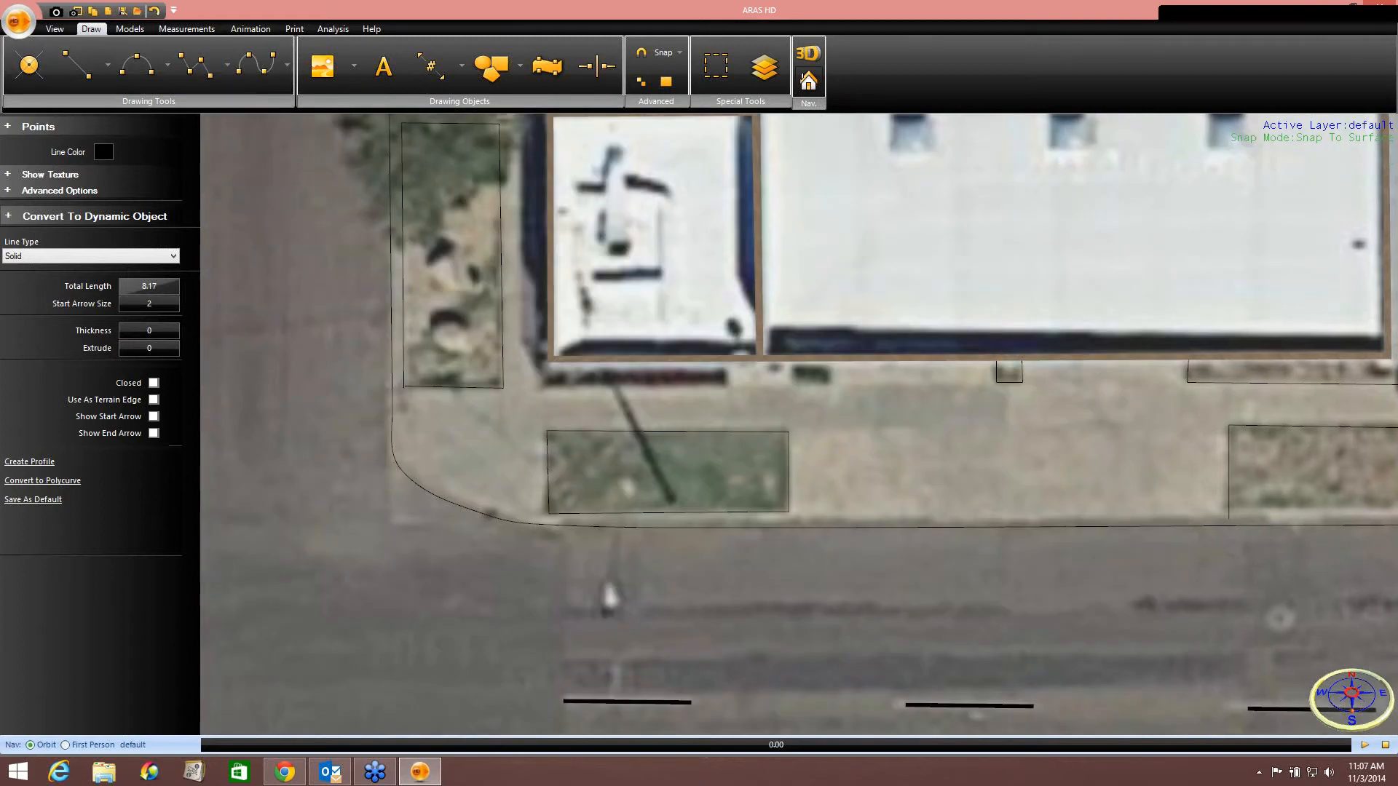
{"action": "left_click", "coordinate": [830, 359]}
{"action": "left_click", "coordinate": [830, 386]}
{"action": "left_click", "coordinate": [793, 387]}
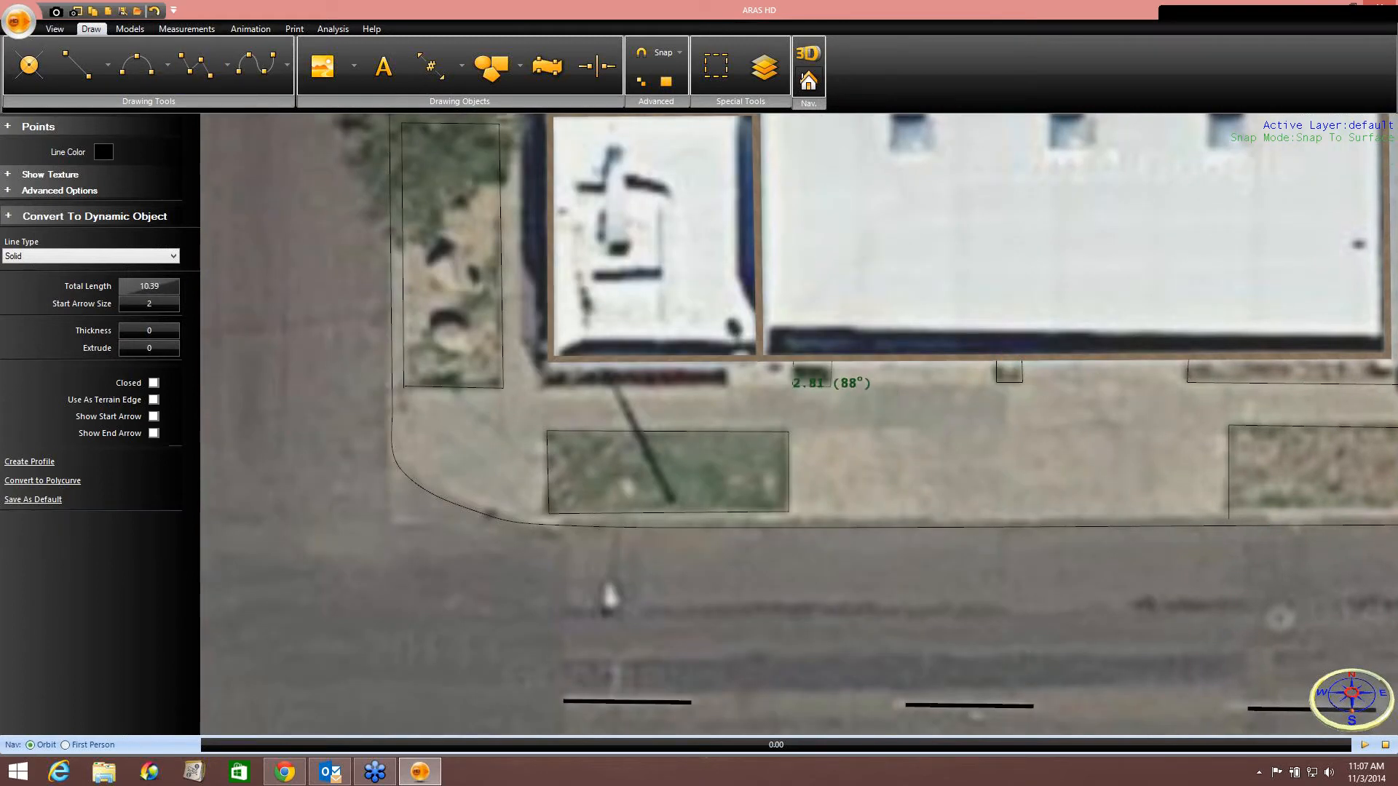
{"action": "right_click", "coordinate": [793, 361]}
{"action": "left_click", "coordinate": [831, 366]}
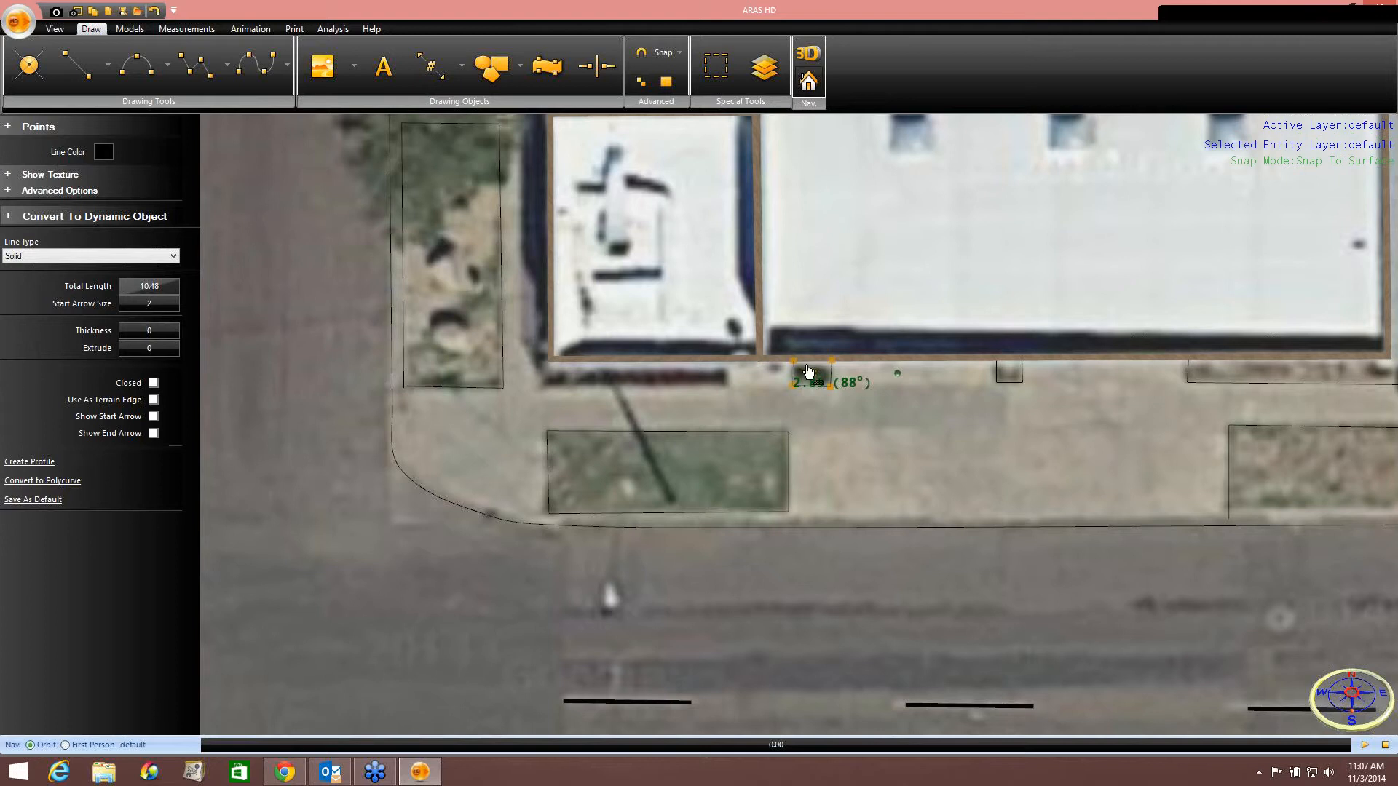
Draw a polyline along the sidewalk's back edge in front of and up the west side of the small building.
{"action": "left_click", "coordinate": [192, 67]}
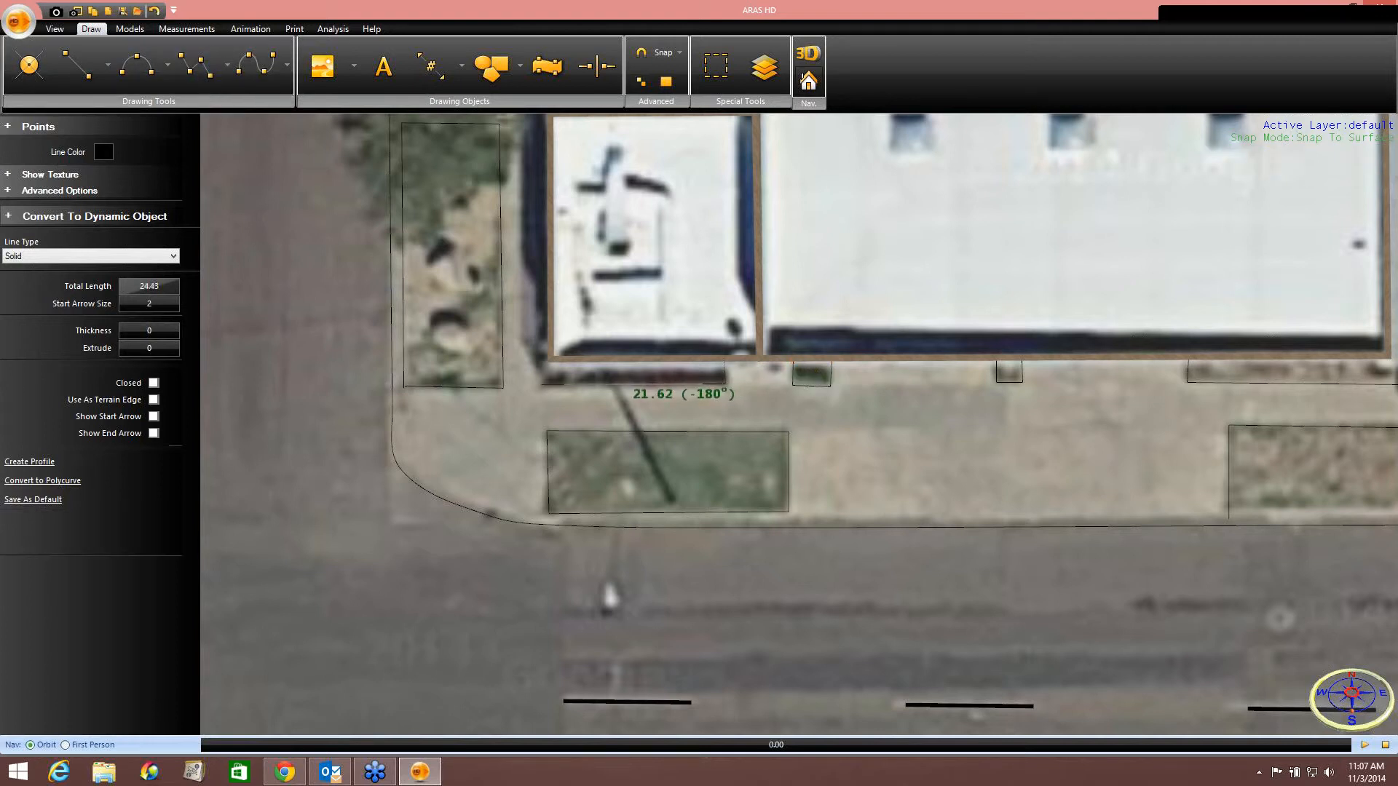
{"action": "left_click", "coordinate": [540, 384]}
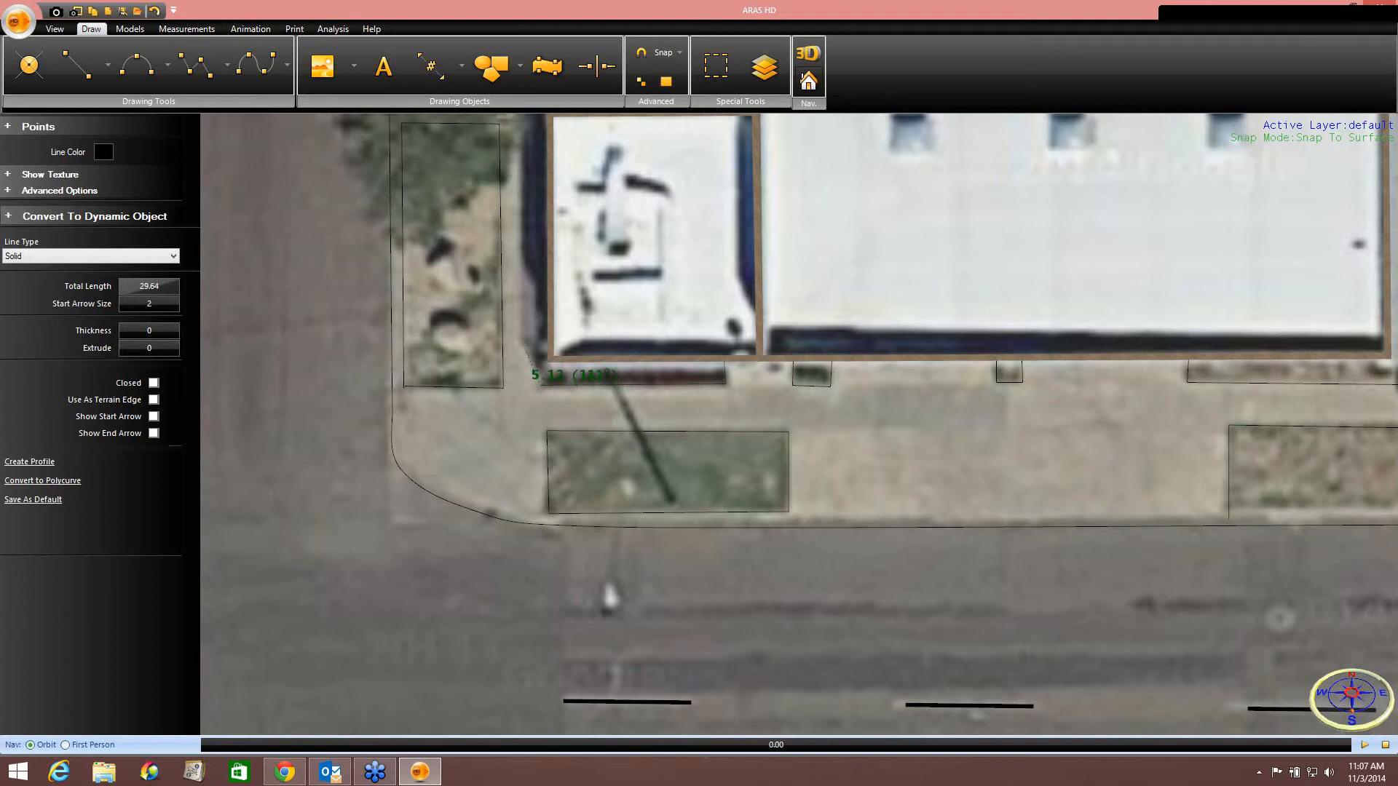
{"action": "left_click", "coordinate": [542, 322]}
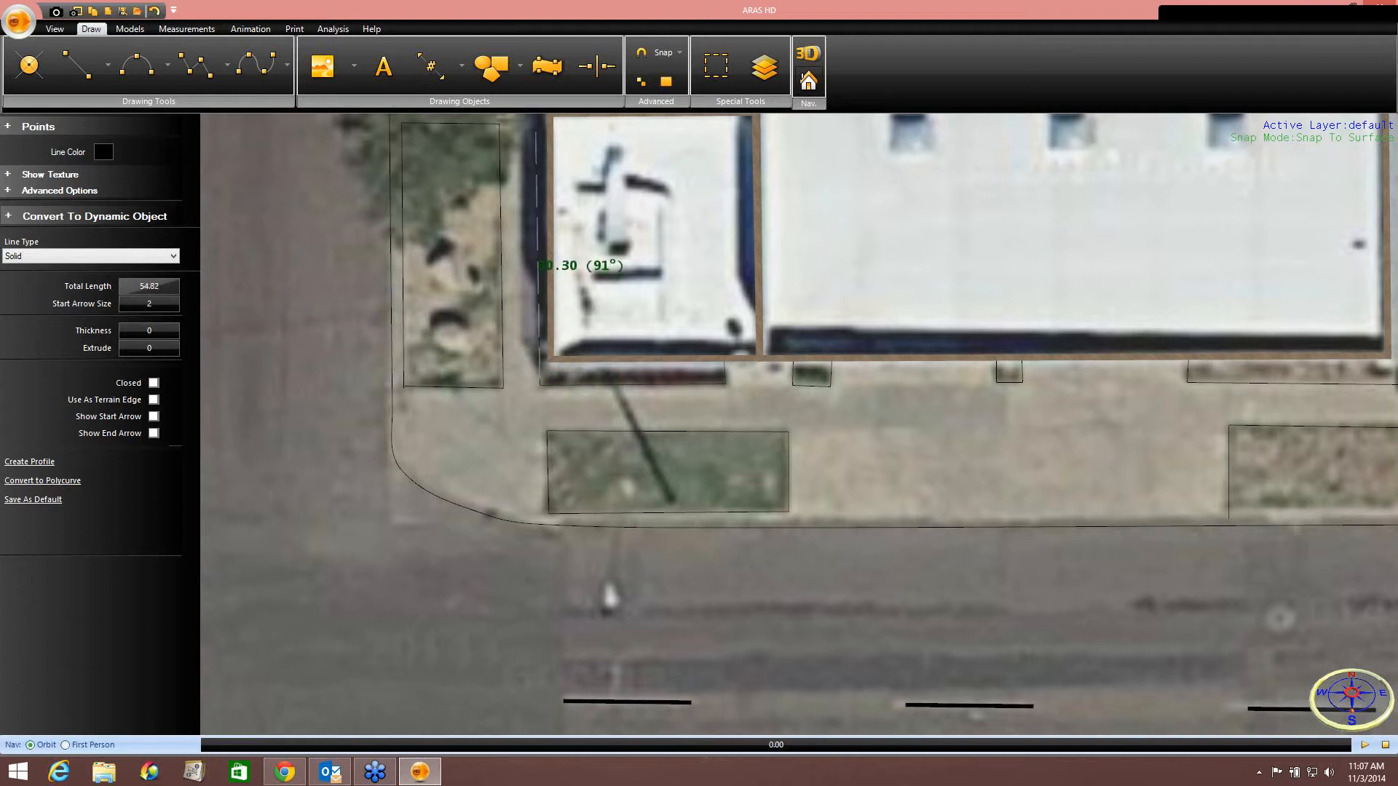
{"action": "left_click", "coordinate": [535, 126]}
{"action": "right_click", "coordinate": [562, 132]}
{"action": "left_click", "coordinate": [583, 142]}
Hide the Google Map layer so only the traced linework shows.
{"action": "scroll", "coordinate": [582, 145], "scroll_direction": "down", "scroll_amount": 6}
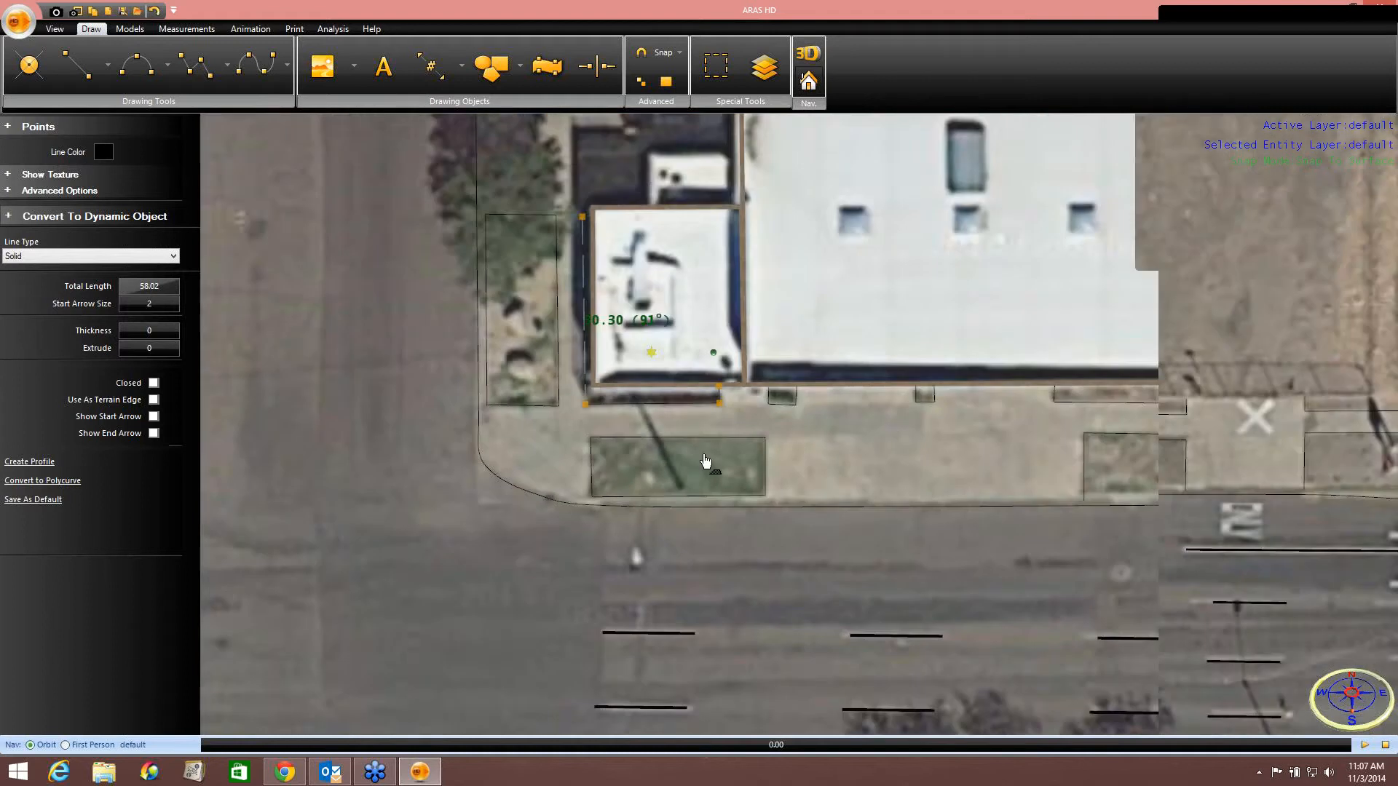
{"action": "middle_click_drag", "start_coordinate": [932, 436], "coordinate": [932, 473]}
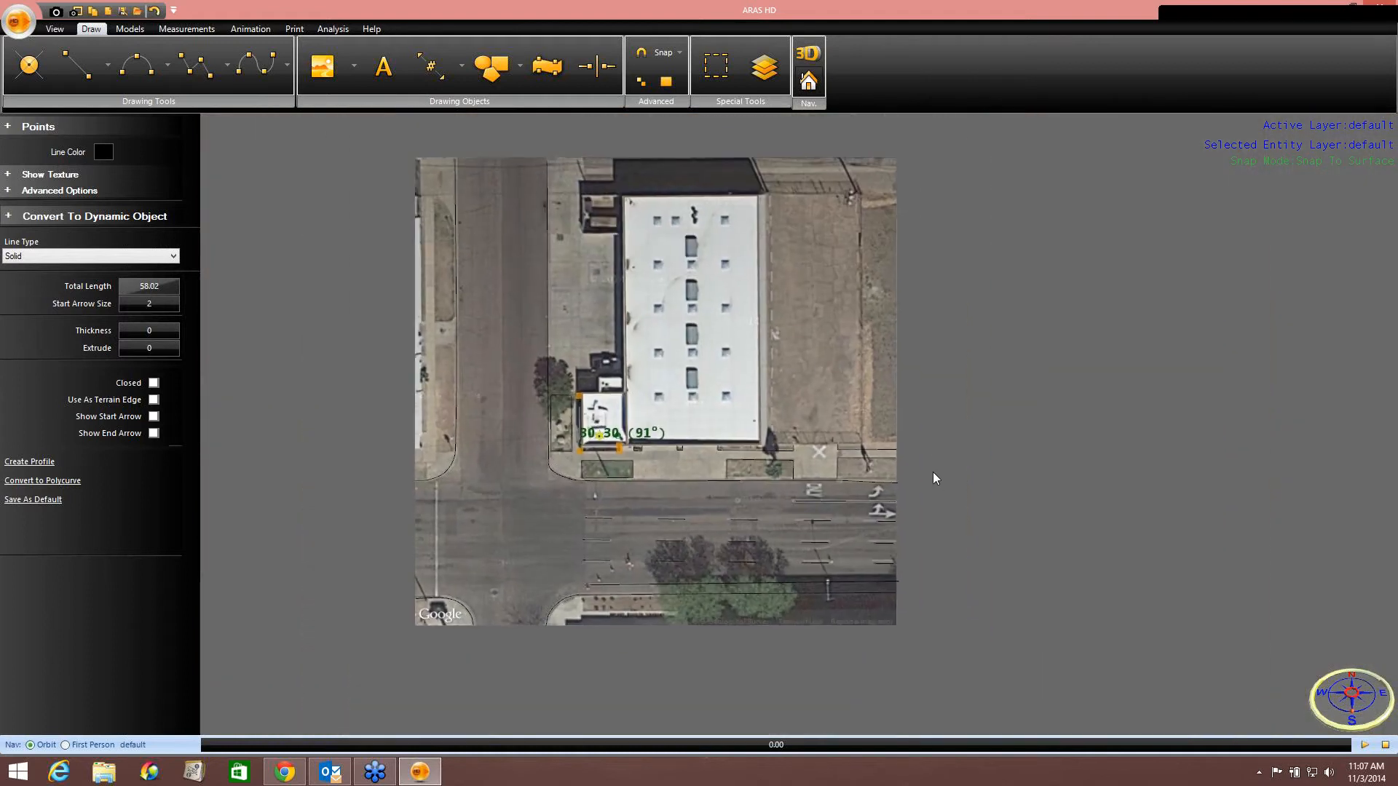
{"action": "left_click", "coordinate": [763, 70]}
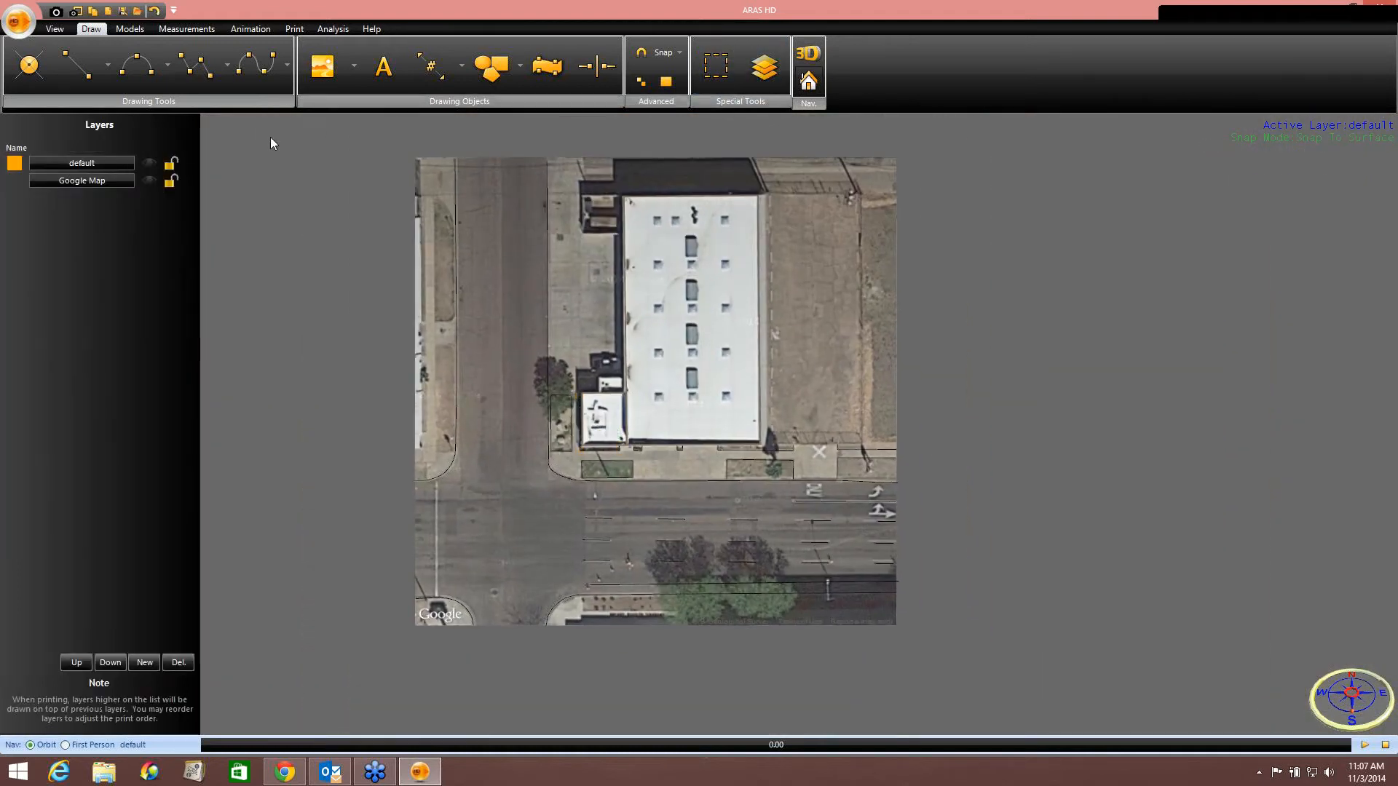
{"action": "left_click", "coordinate": [149, 180]}
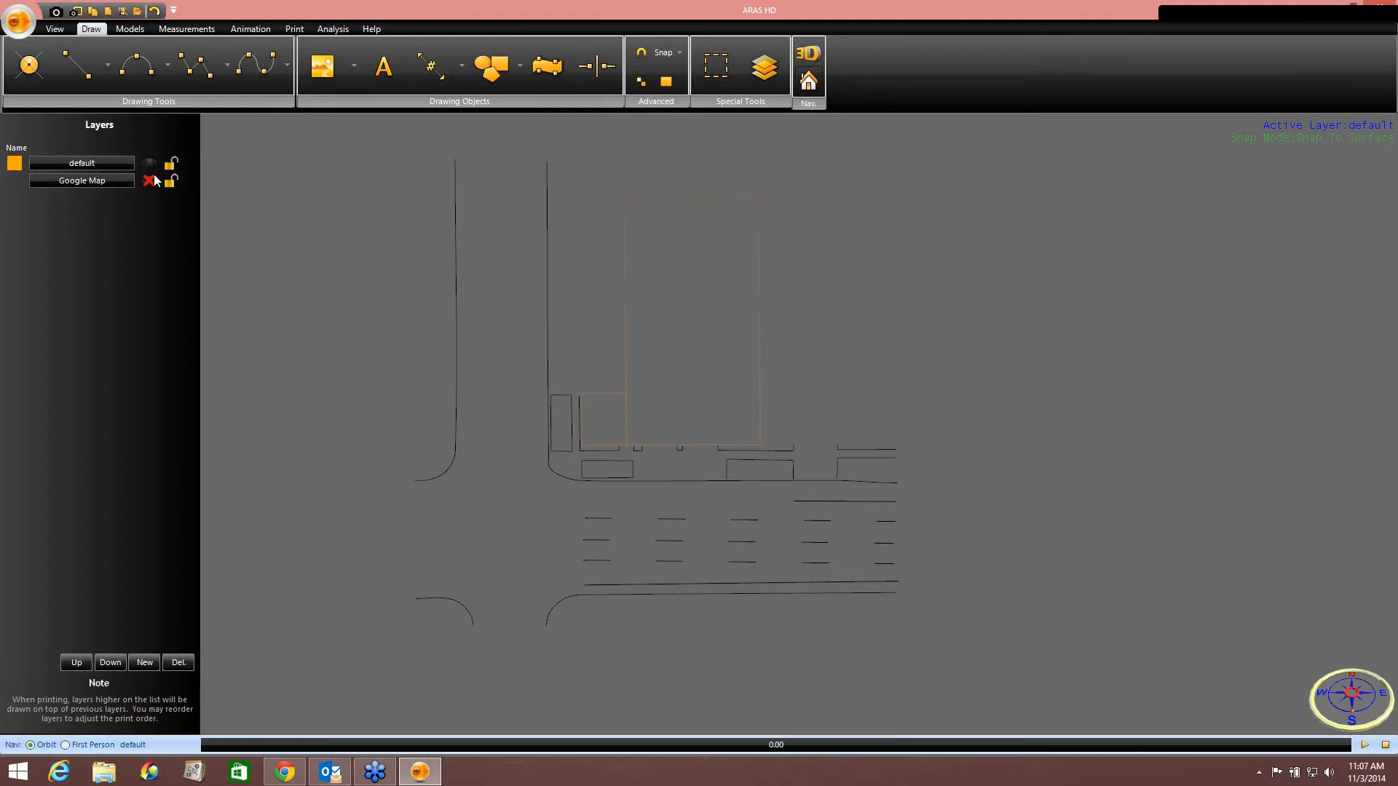
Open the print preview of the traced drawing and close it.
{"action": "left_click", "coordinate": [294, 28]}
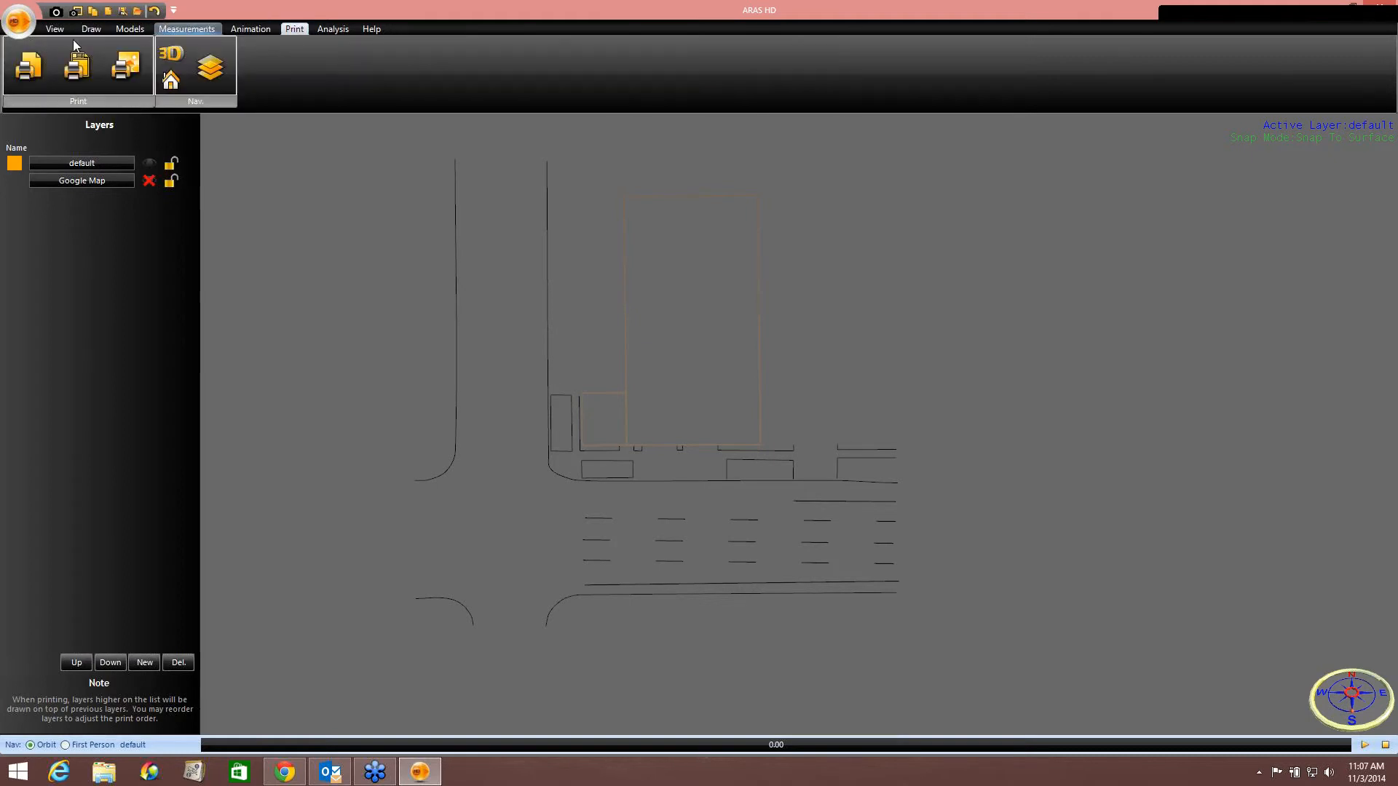
{"action": "left_click", "coordinate": [37, 71]}
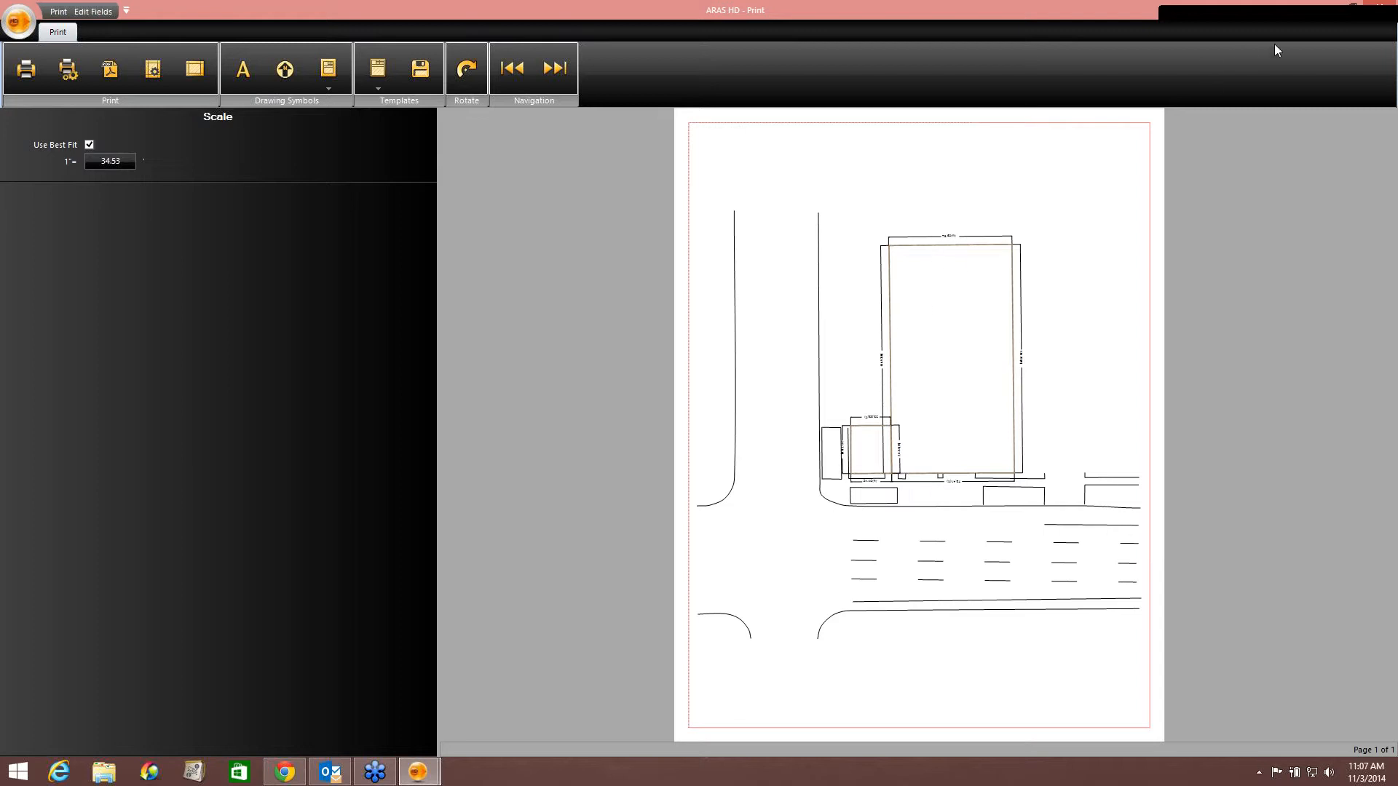
{"action": "left_click", "coordinate": [1378, 9]}
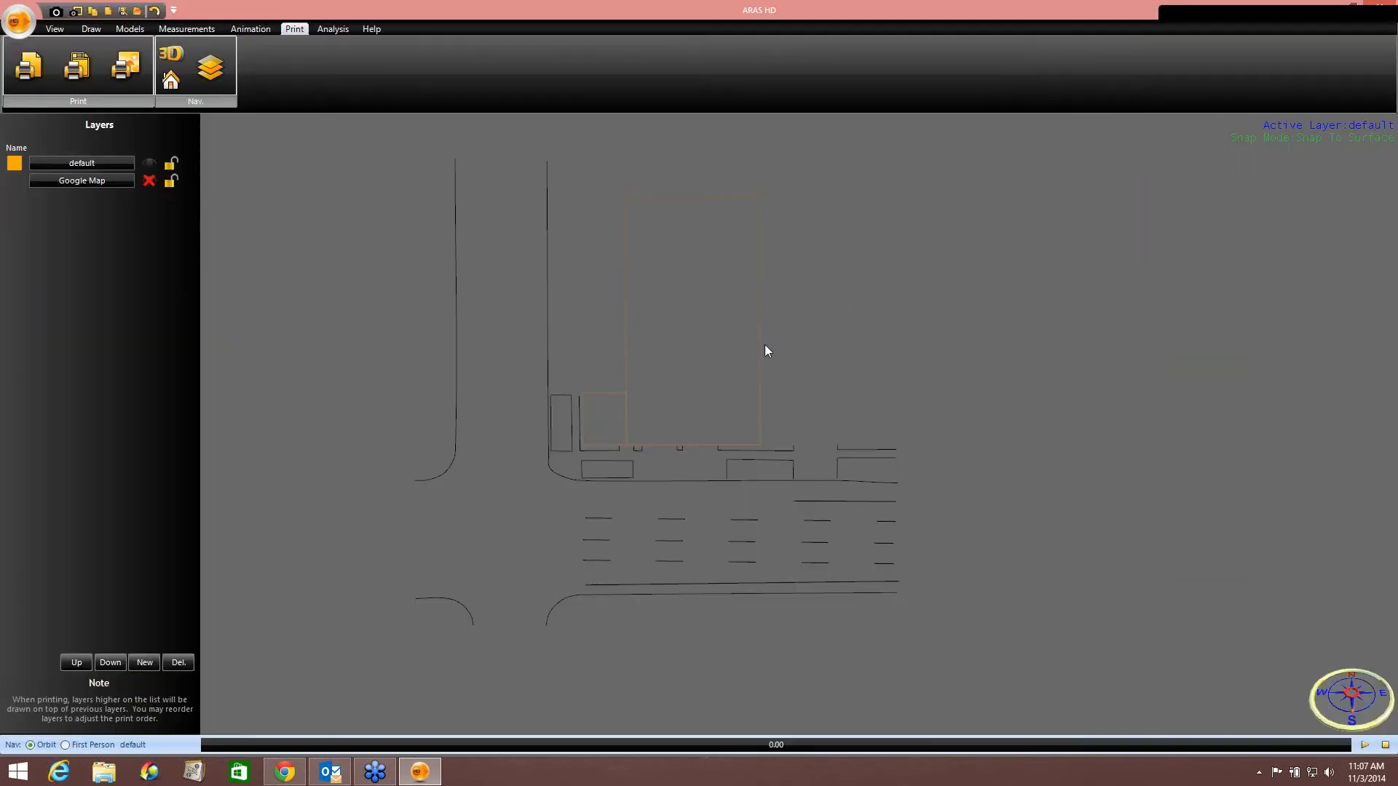
Select and deselect the large building wall, then open the print preview again and close it.
{"action": "scroll", "coordinate": [594, 358], "scroll_direction": "up", "scroll_amount": 3}
{"action": "left_click", "coordinate": [664, 350]}
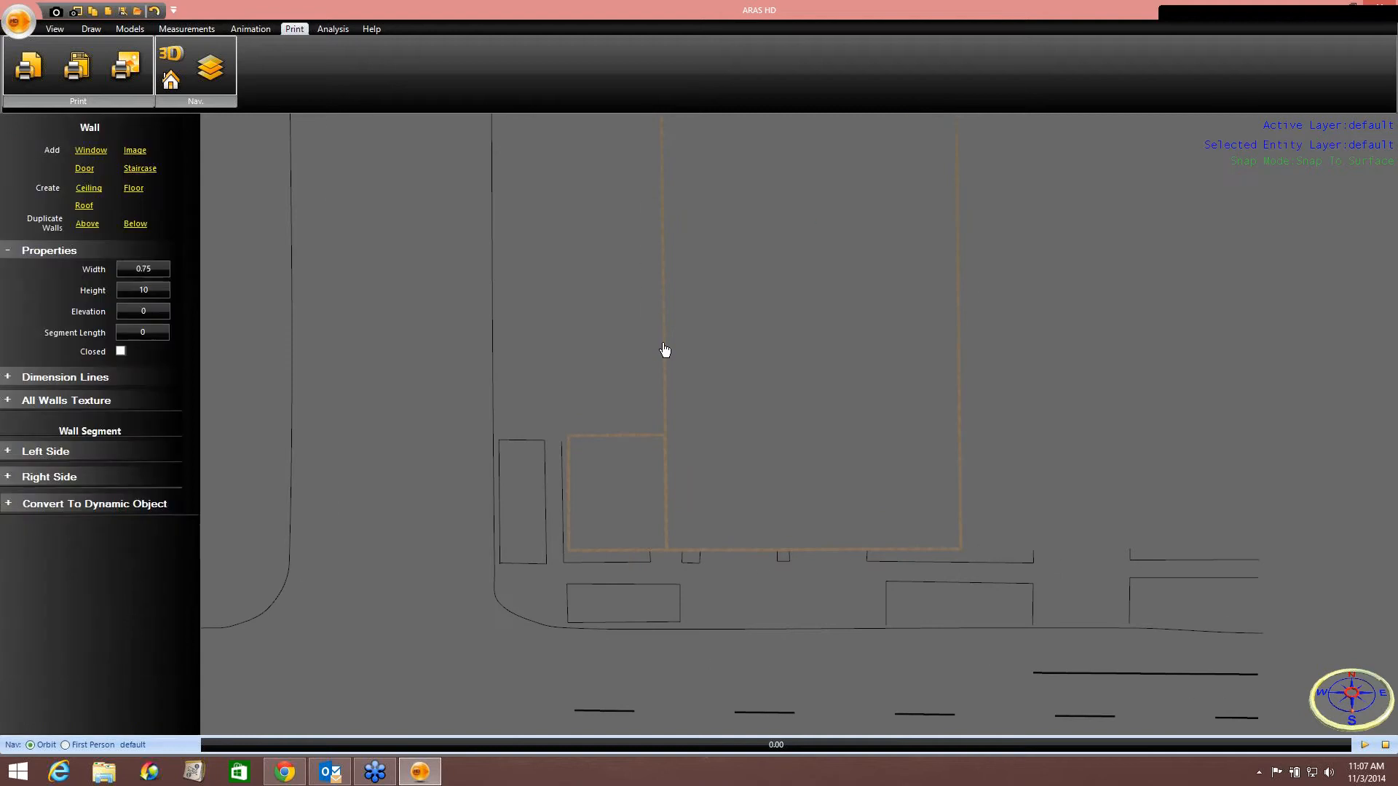
{"action": "left_click", "coordinate": [584, 338]}
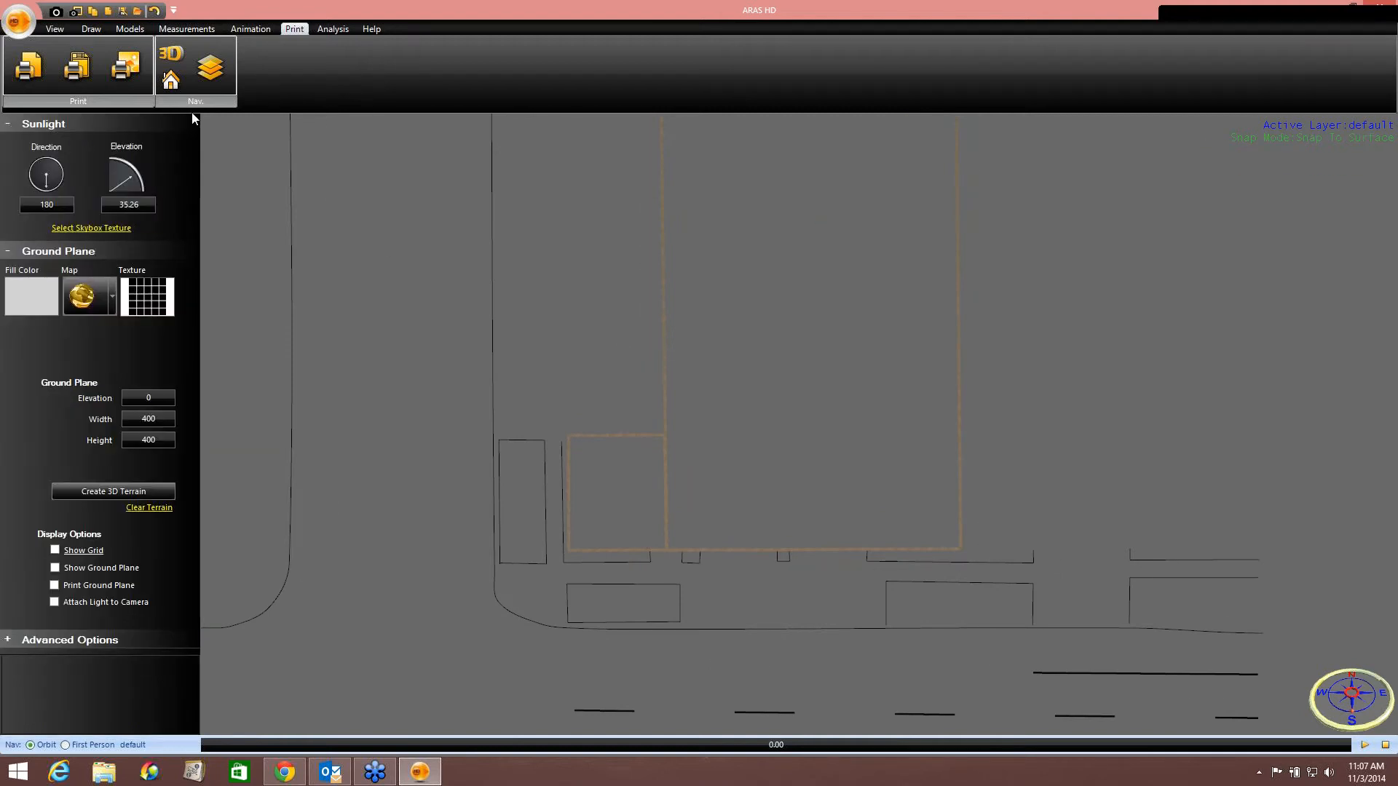
{"action": "left_click", "coordinate": [36, 72]}
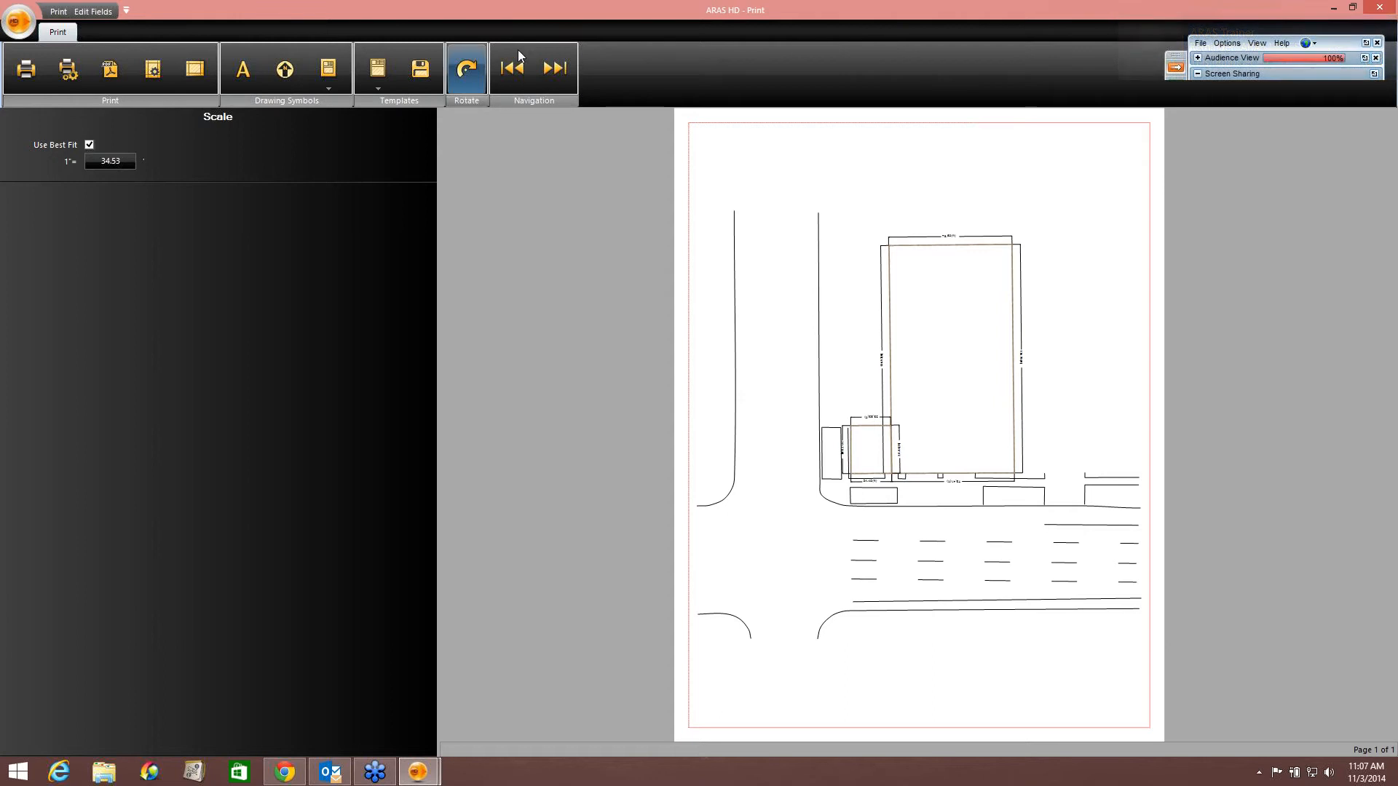
{"action": "left_click", "coordinate": [1381, 8]}
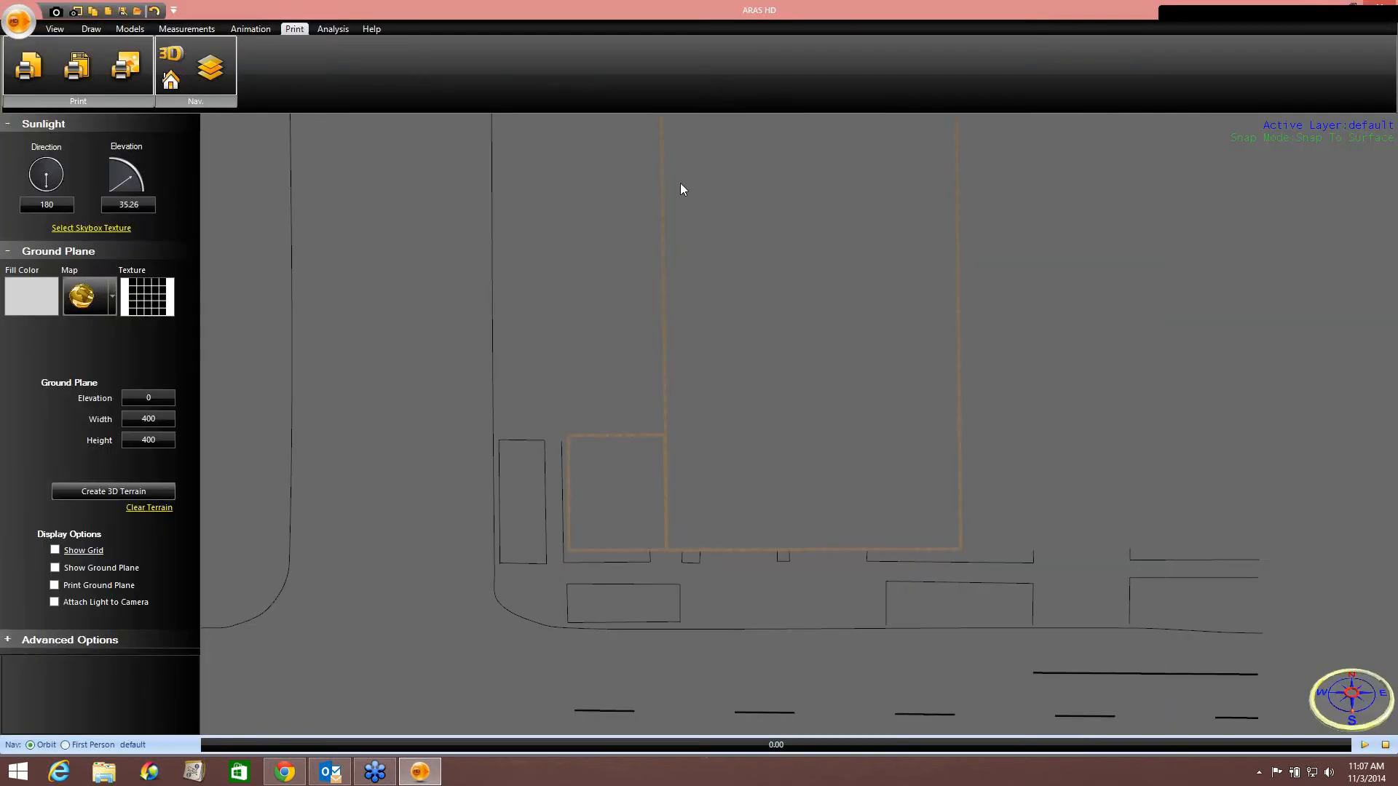
Inspect the dimension line options of the large building's walls and then the small building's walls.
{"action": "left_click", "coordinate": [665, 339]}
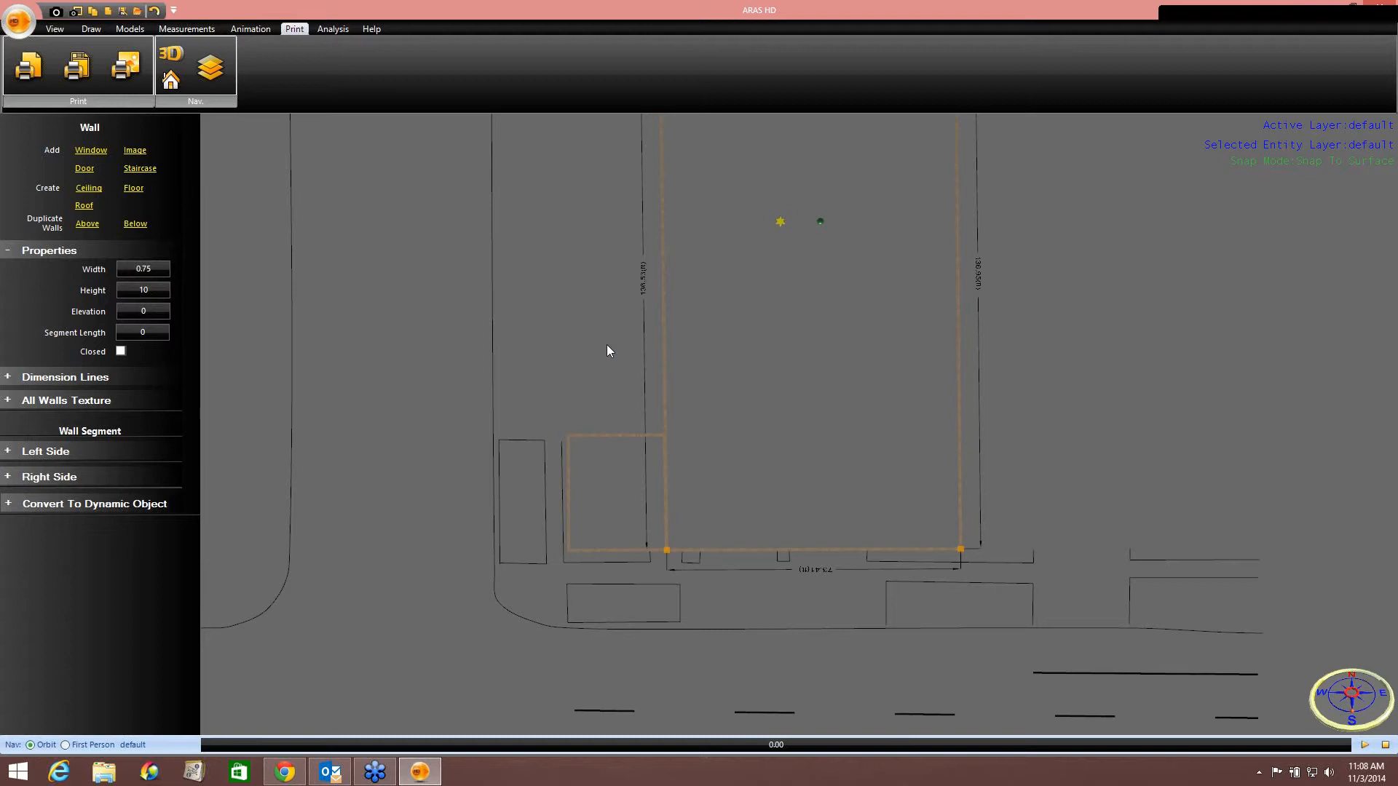
{"action": "left_click", "coordinate": [41, 384]}
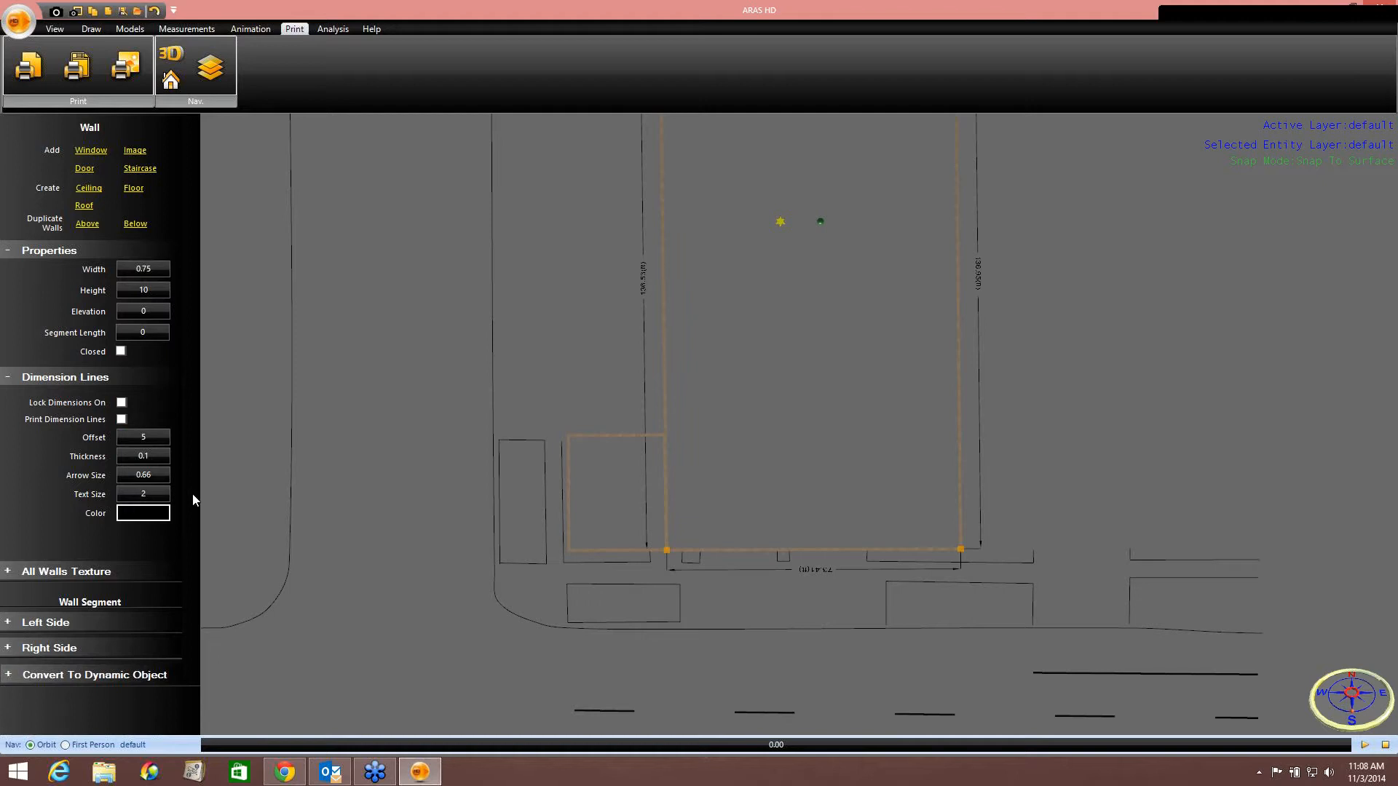
{"action": "scroll", "coordinate": [603, 471], "scroll_direction": "up", "scroll_amount": 2}
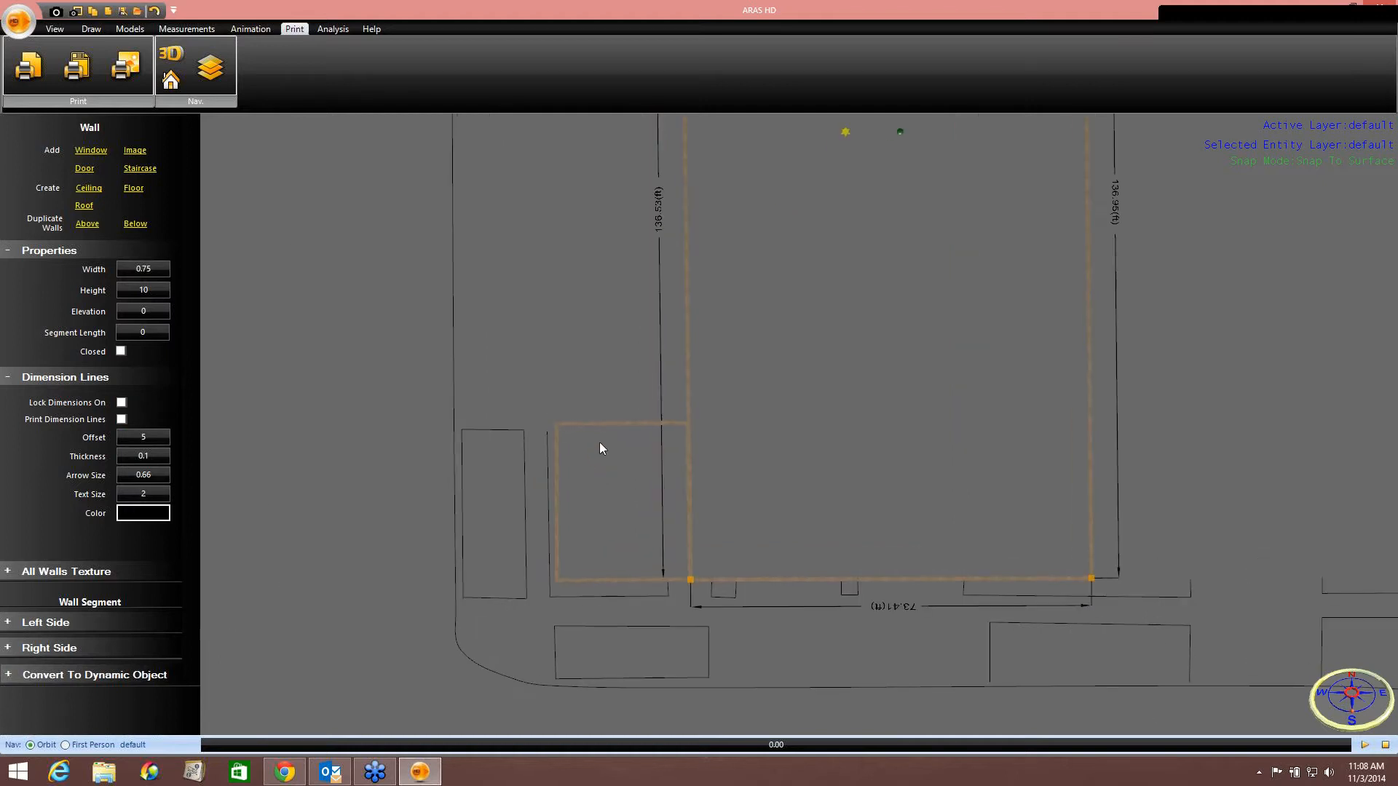
{"action": "left_click", "coordinate": [607, 430]}
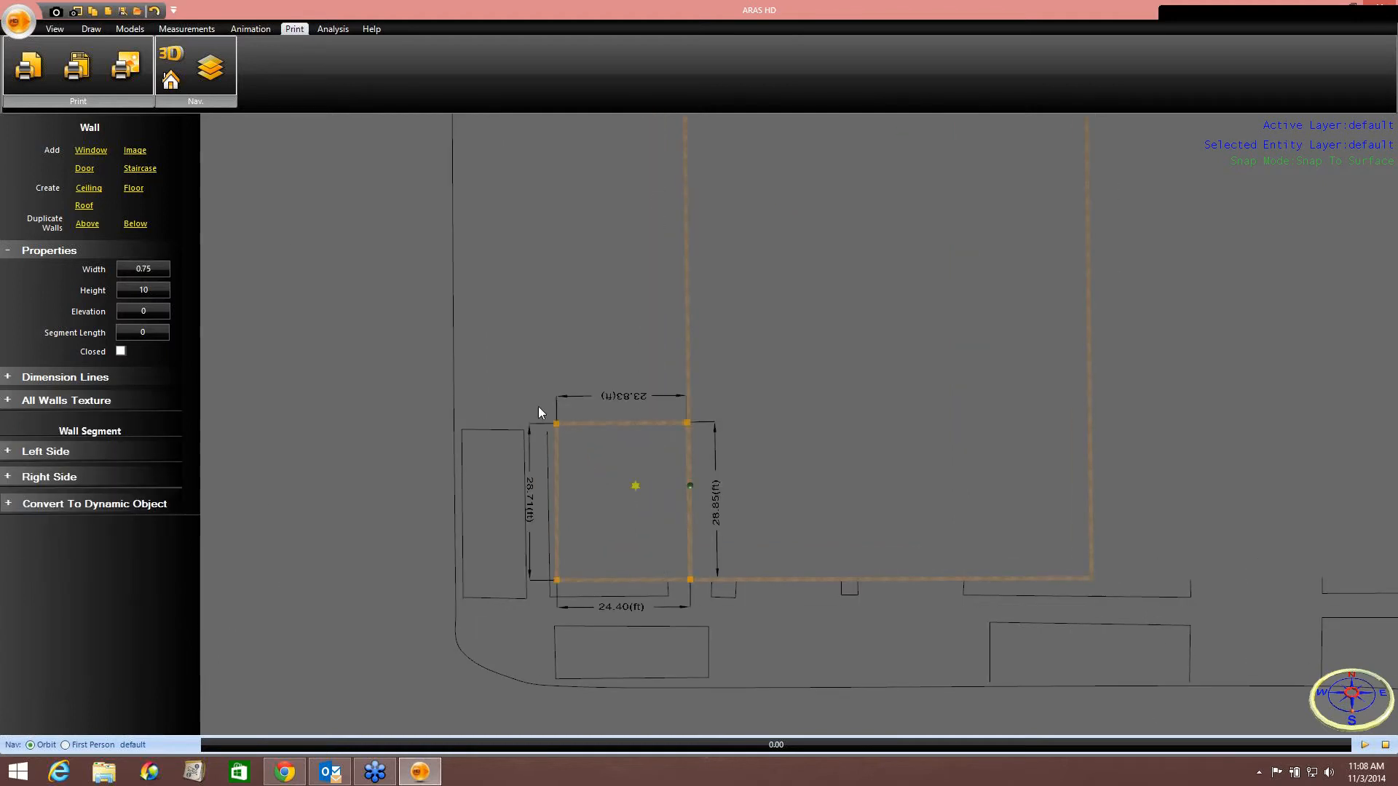
{"action": "left_click", "coordinate": [102, 377]}
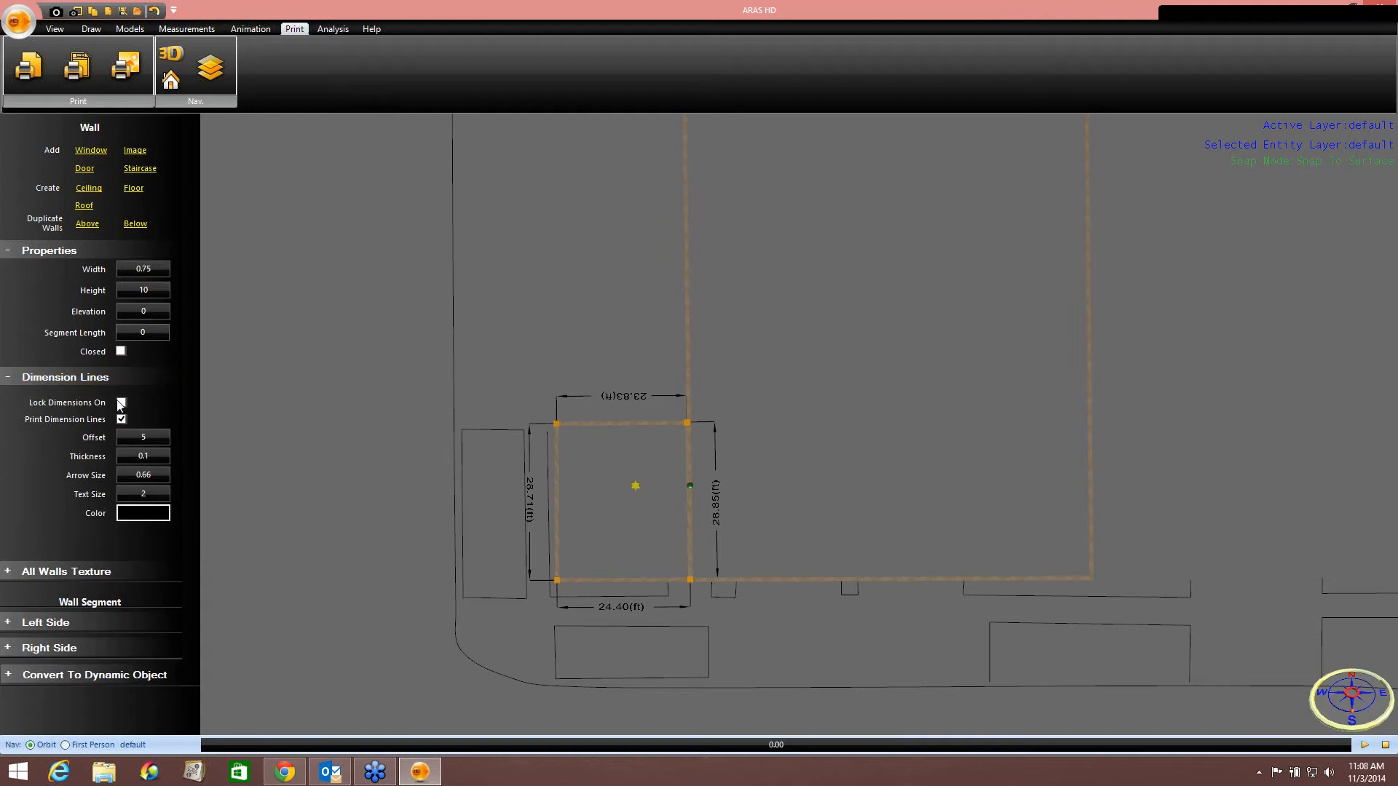
{"action": "left_click", "coordinate": [297, 438]}
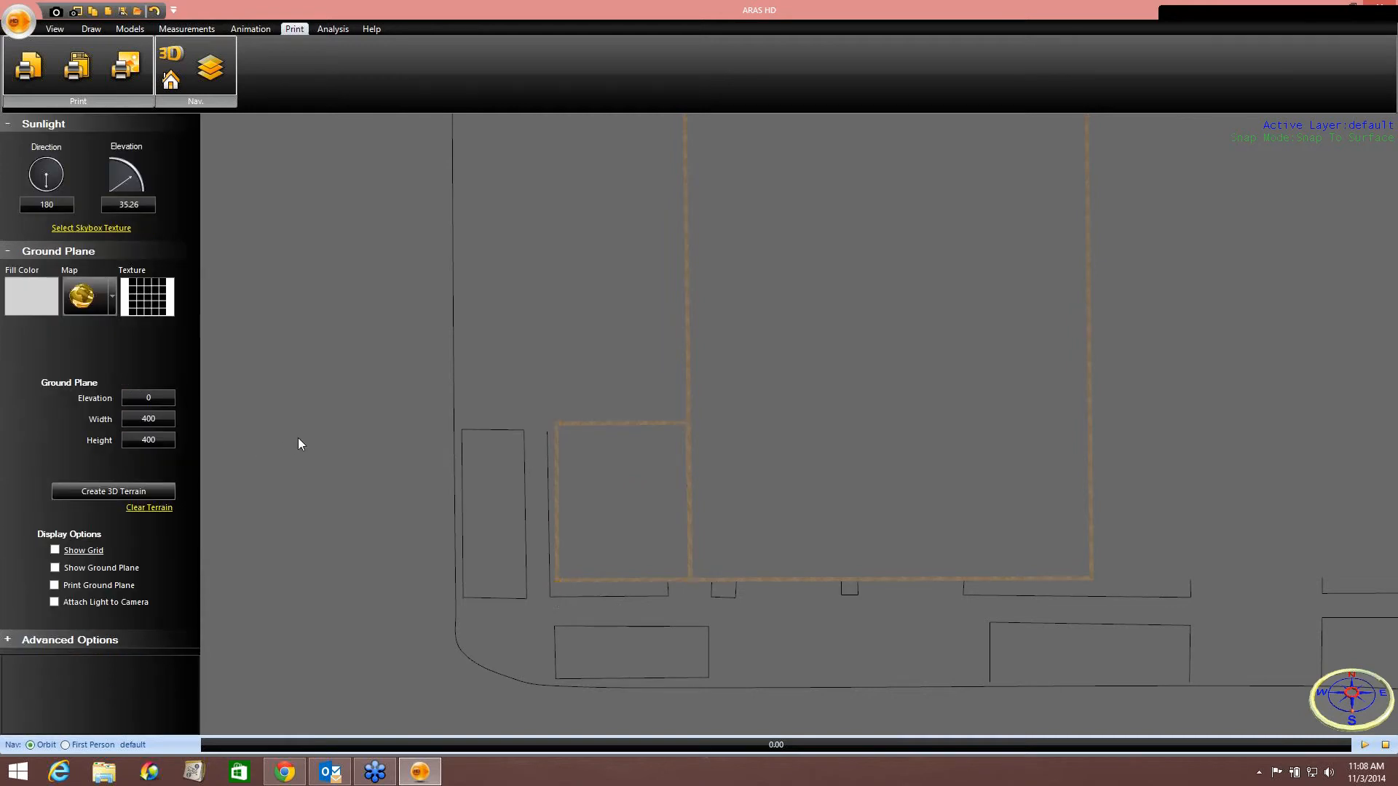
Open the print preview a final time with the building wall selected, then close it and deselect.
{"action": "scroll", "coordinate": [300, 435], "scroll_direction": "down", "scroll_amount": 2}
{"action": "scroll", "coordinate": [300, 435], "scroll_direction": "down", "scroll_amount": 3}
{"action": "middle_click_drag", "start_coordinate": [300, 435], "coordinate": [438, 397]}
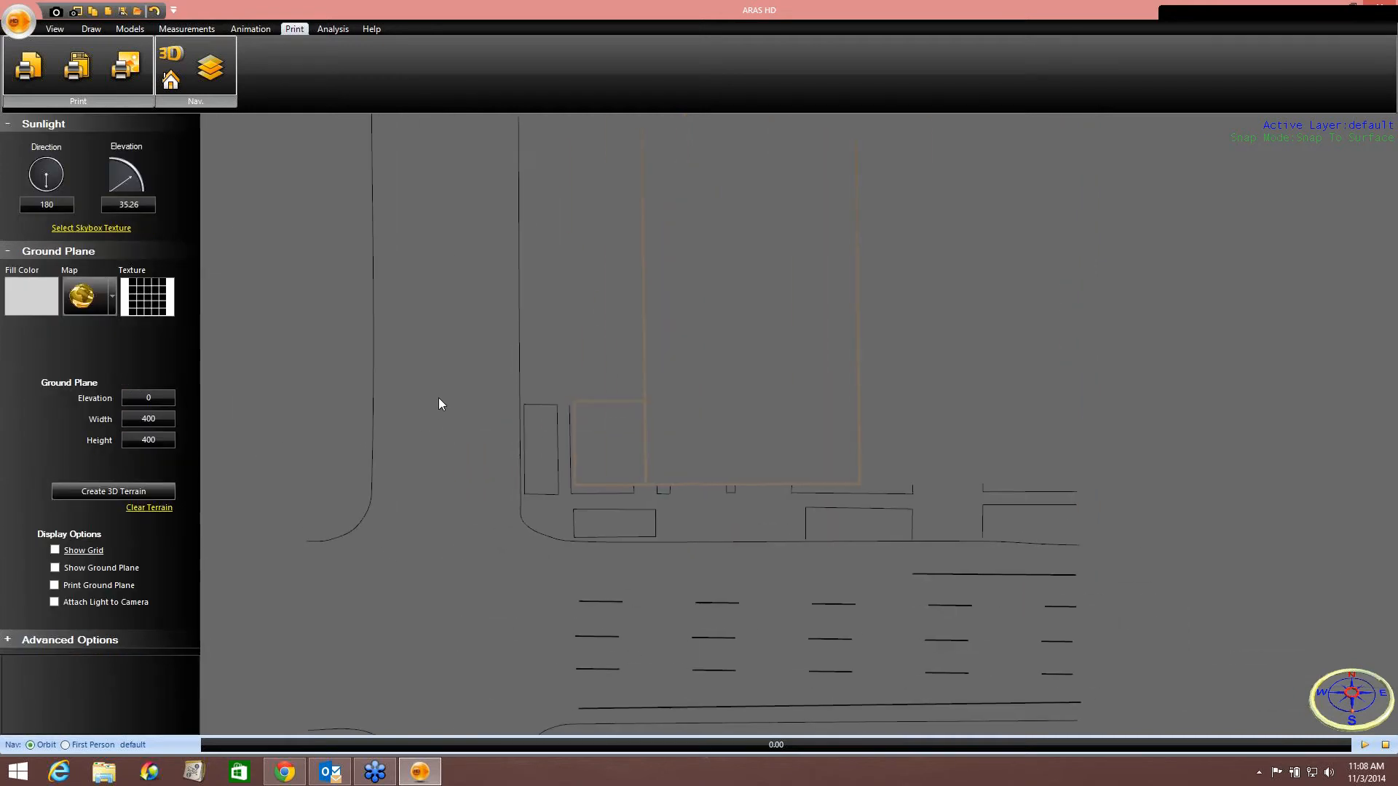
{"action": "left_click", "coordinate": [647, 335]}
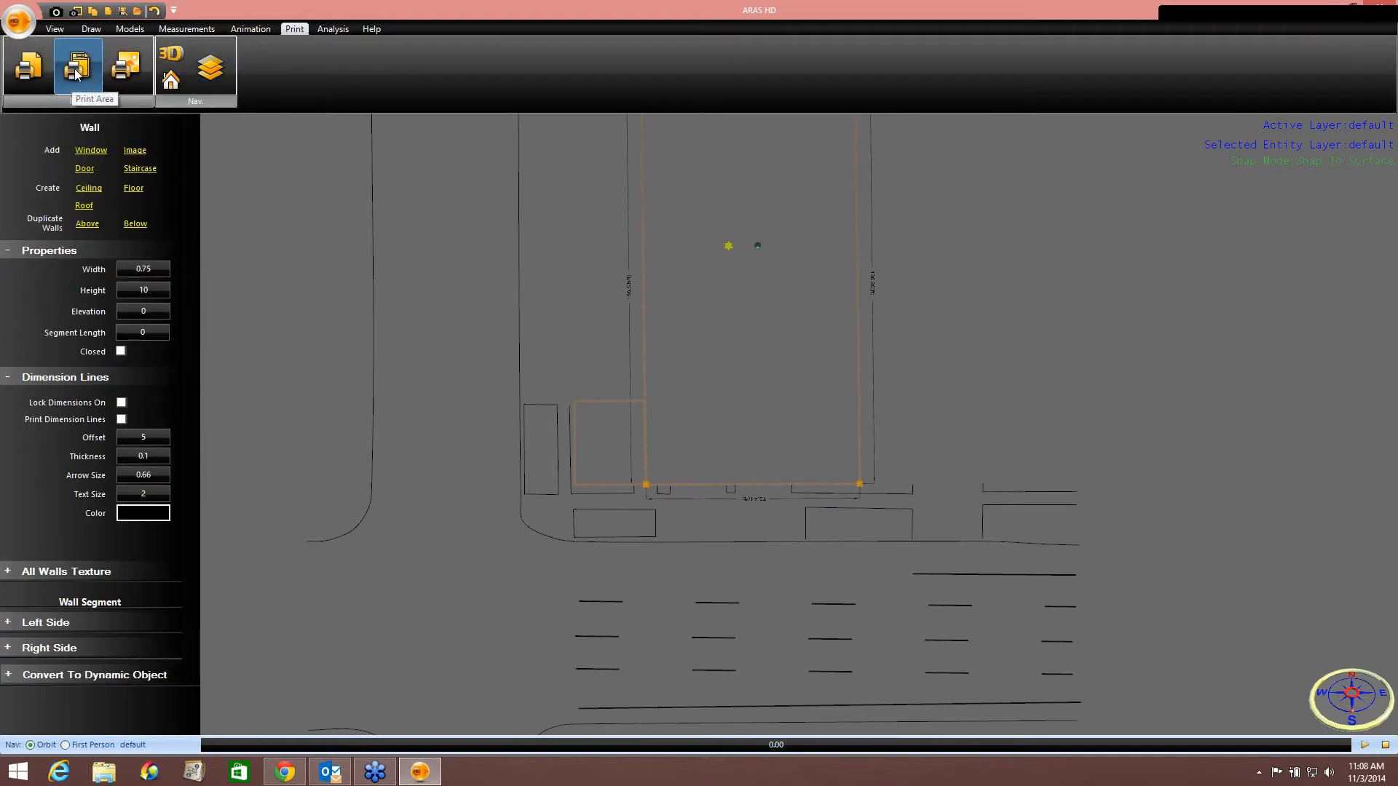
{"action": "left_click", "coordinate": [28, 67]}
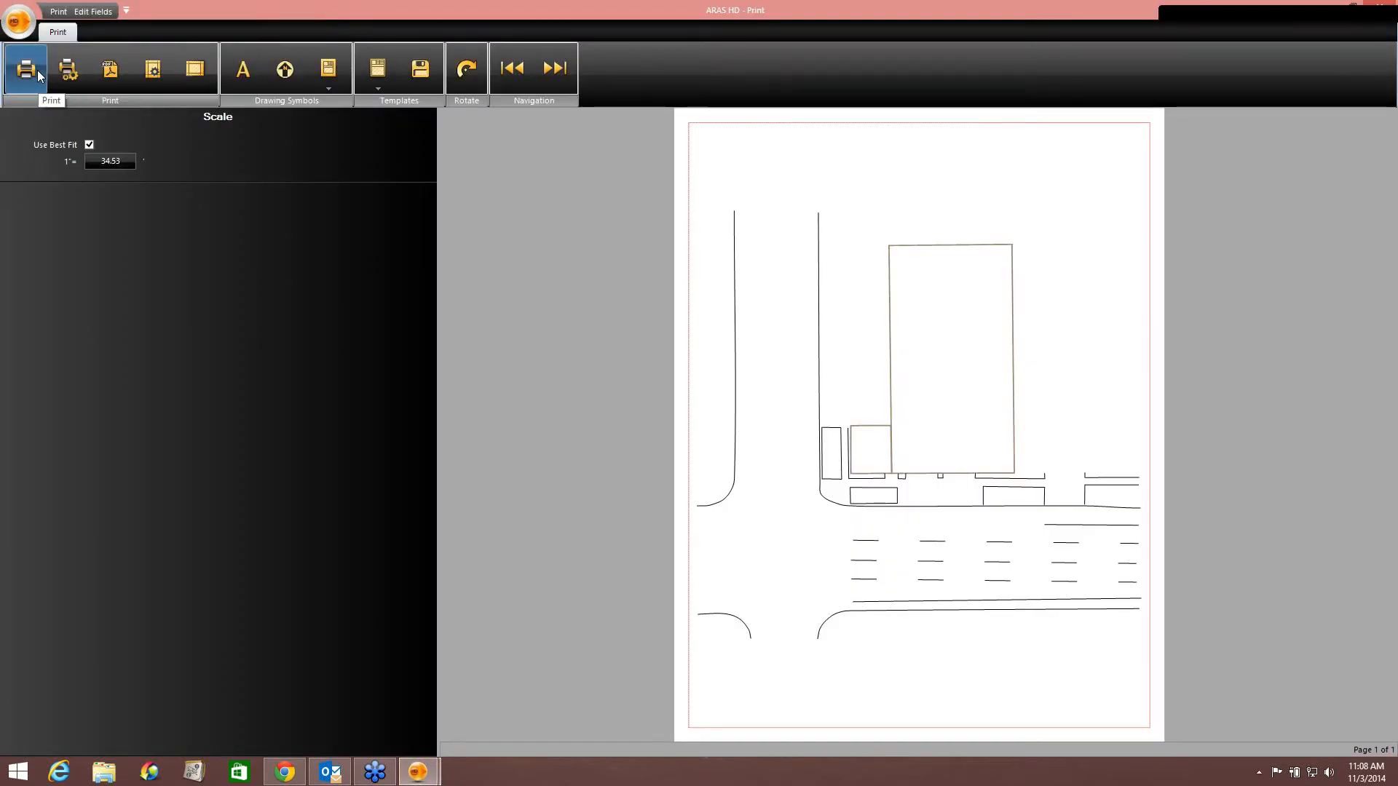
{"action": "left_click", "coordinate": [1383, 12]}
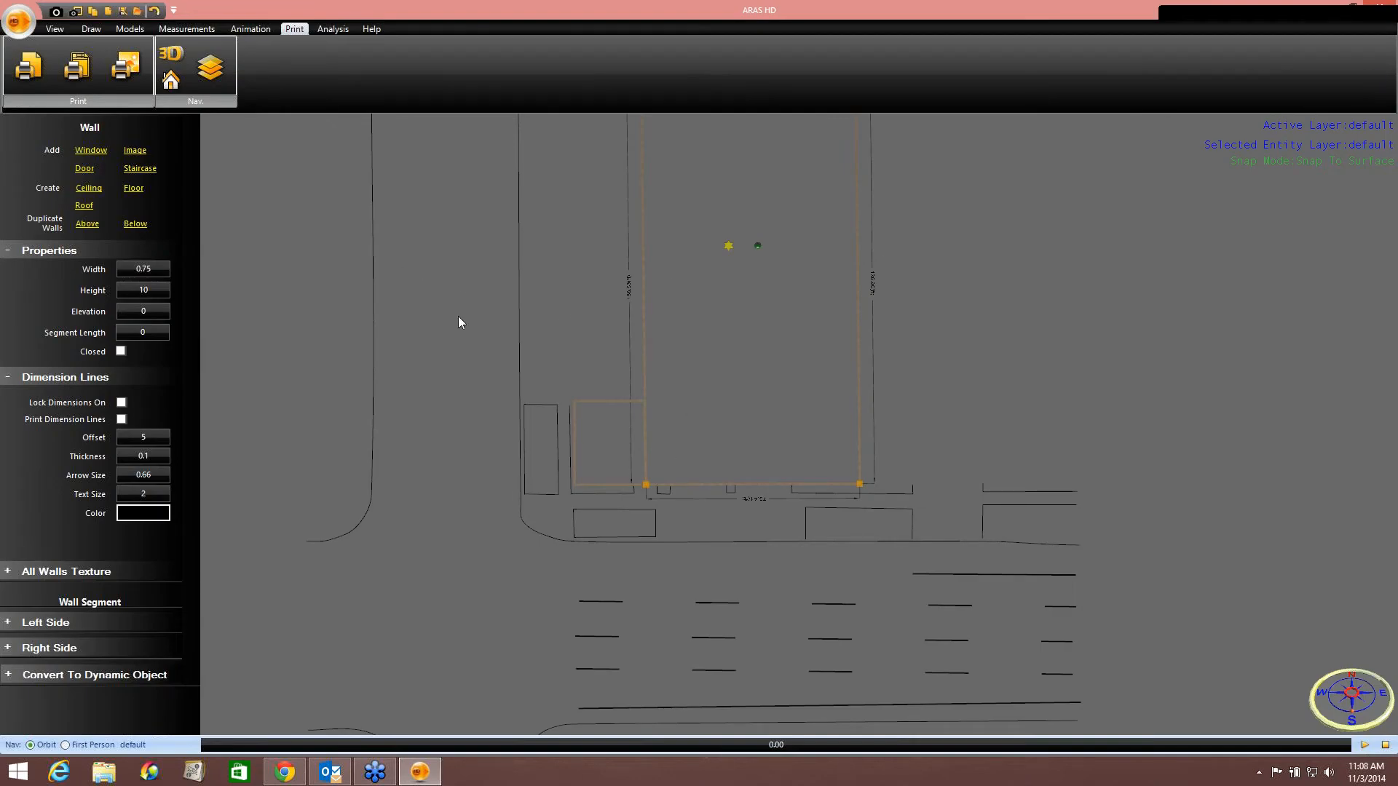
{"action": "left_click", "coordinate": [577, 332]}
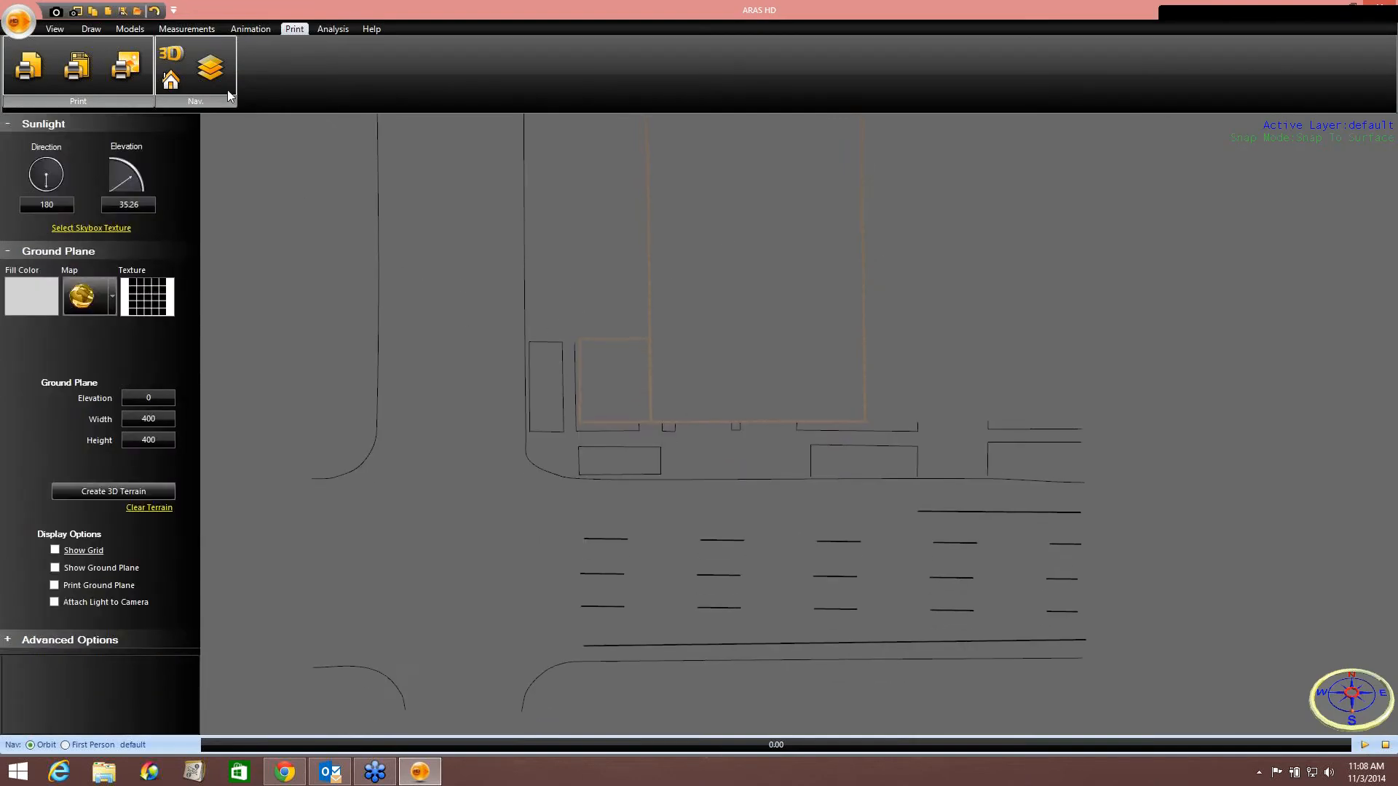
Open the layers list and make the Google Map layer visible again.
{"action": "left_click", "coordinate": [213, 71]}
{"action": "left_click", "coordinate": [150, 181]}
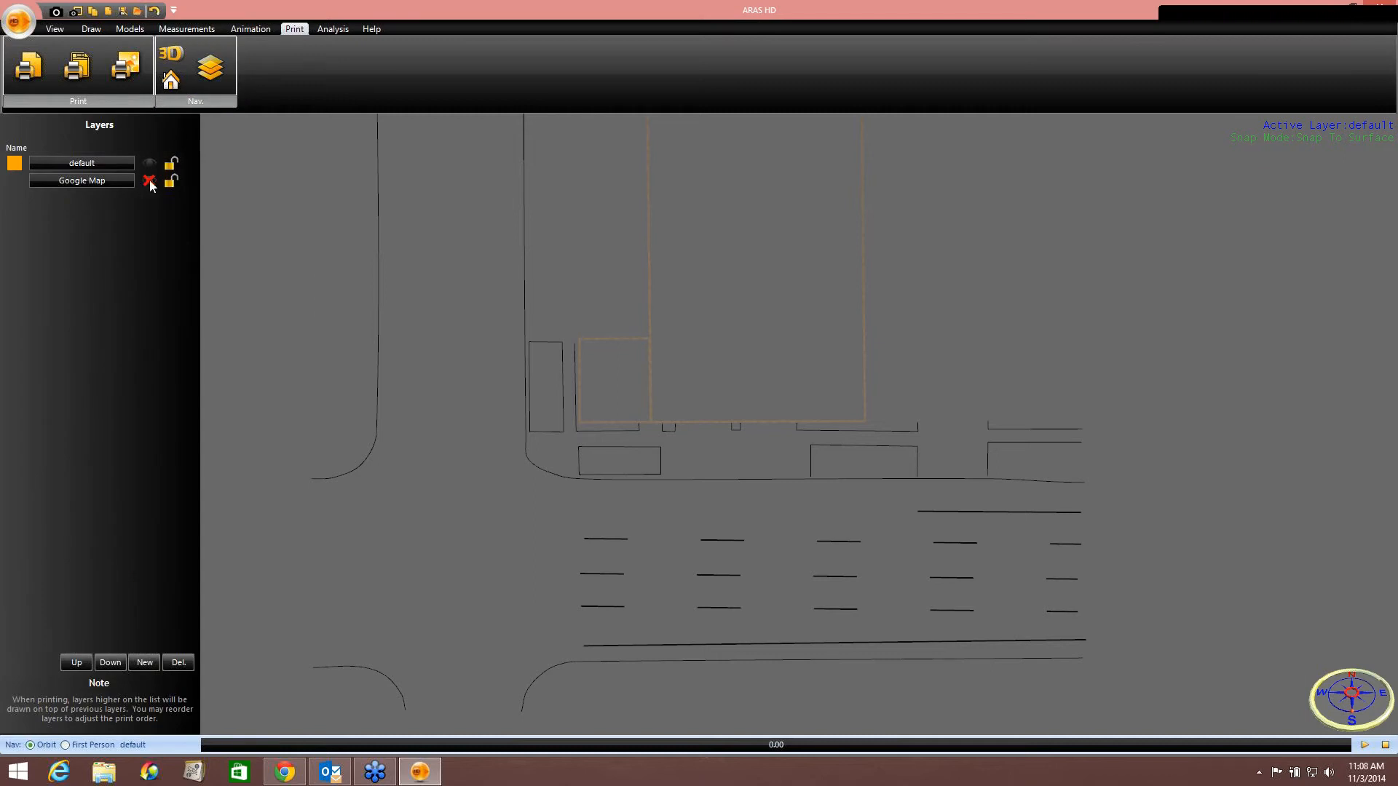
{"action": "middle_click_drag", "start_coordinate": [750, 540], "coordinate": [768, 468]}
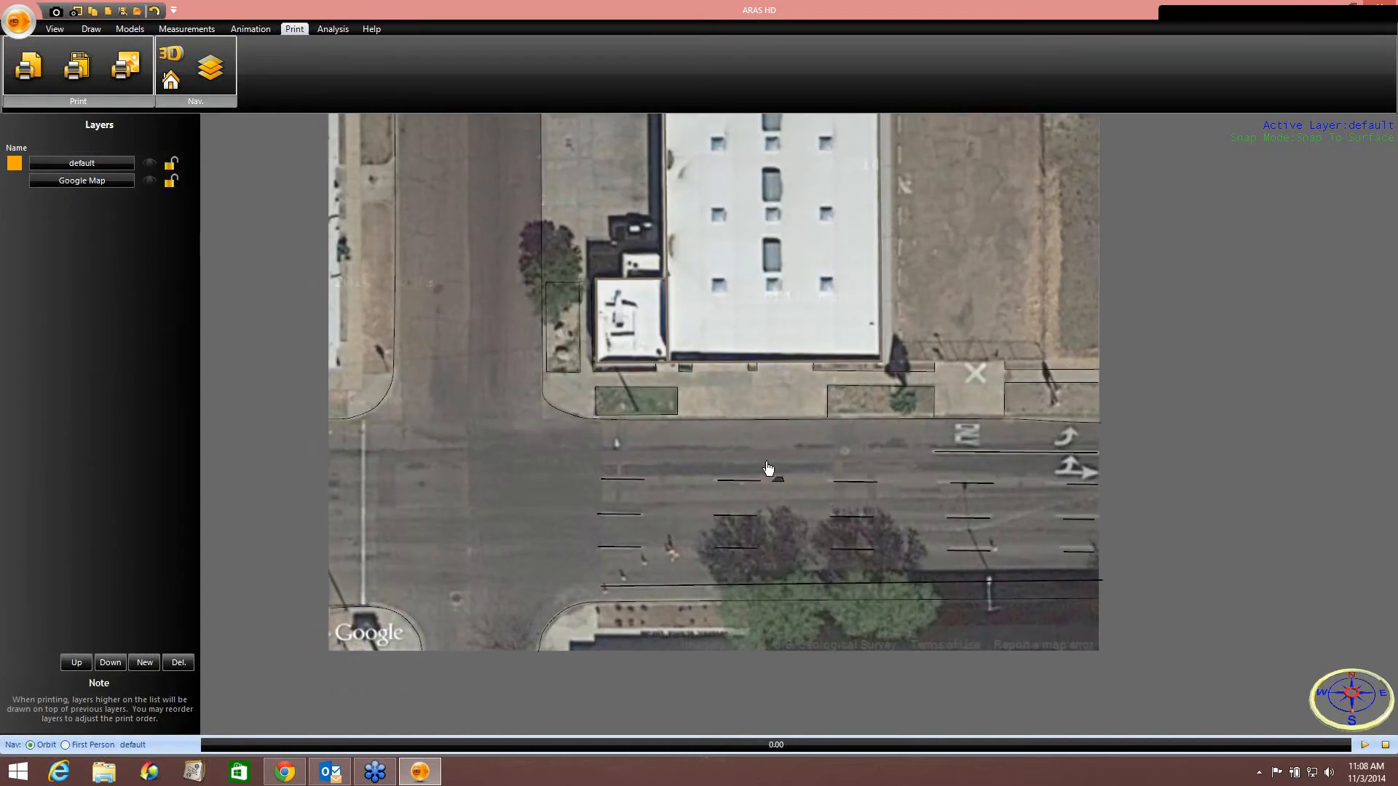
{"action": "scroll", "coordinate": [769, 468], "scroll_direction": "down", "scroll_amount": 5}
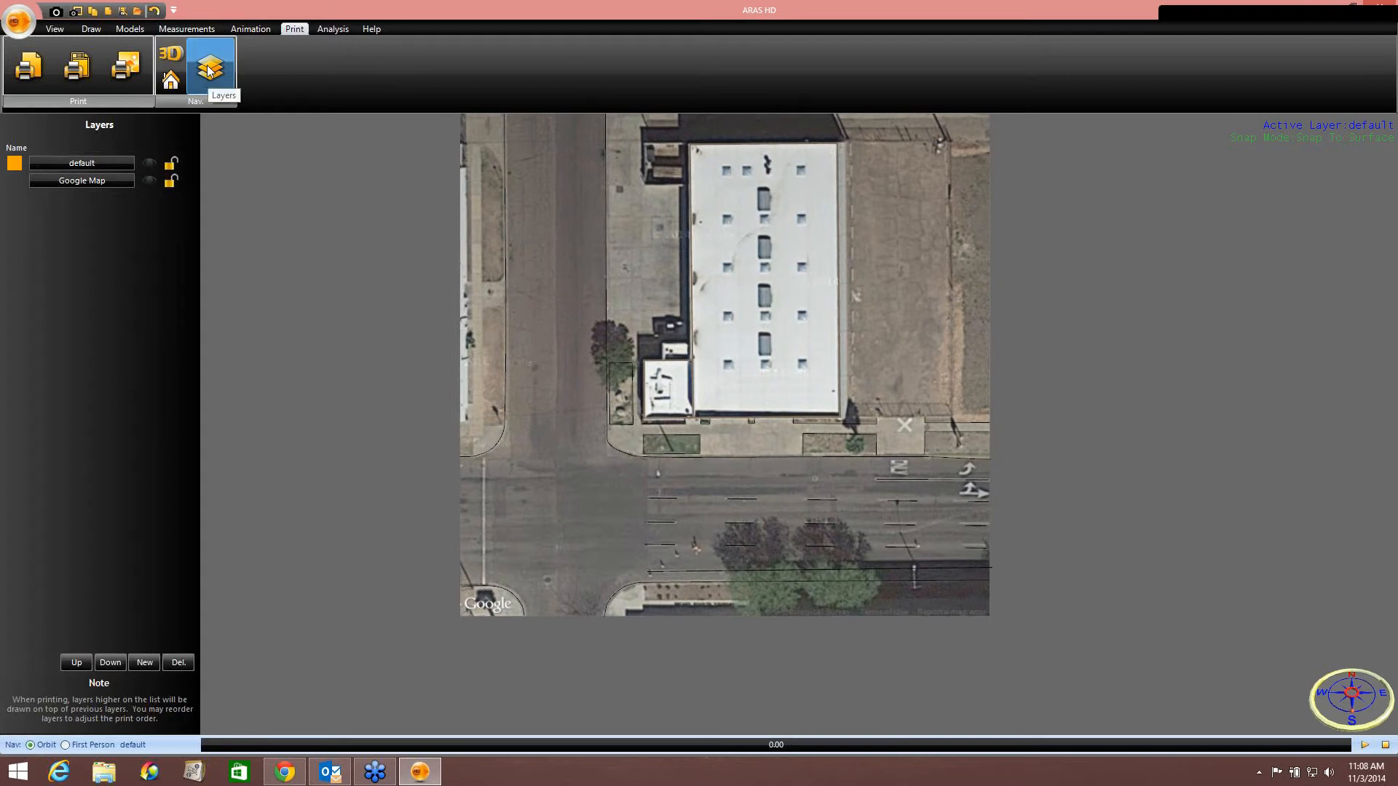
Lock the Google Map layer, select all traced lines and move them to a new layer named Lines.
{"action": "left_click", "coordinate": [172, 182]}
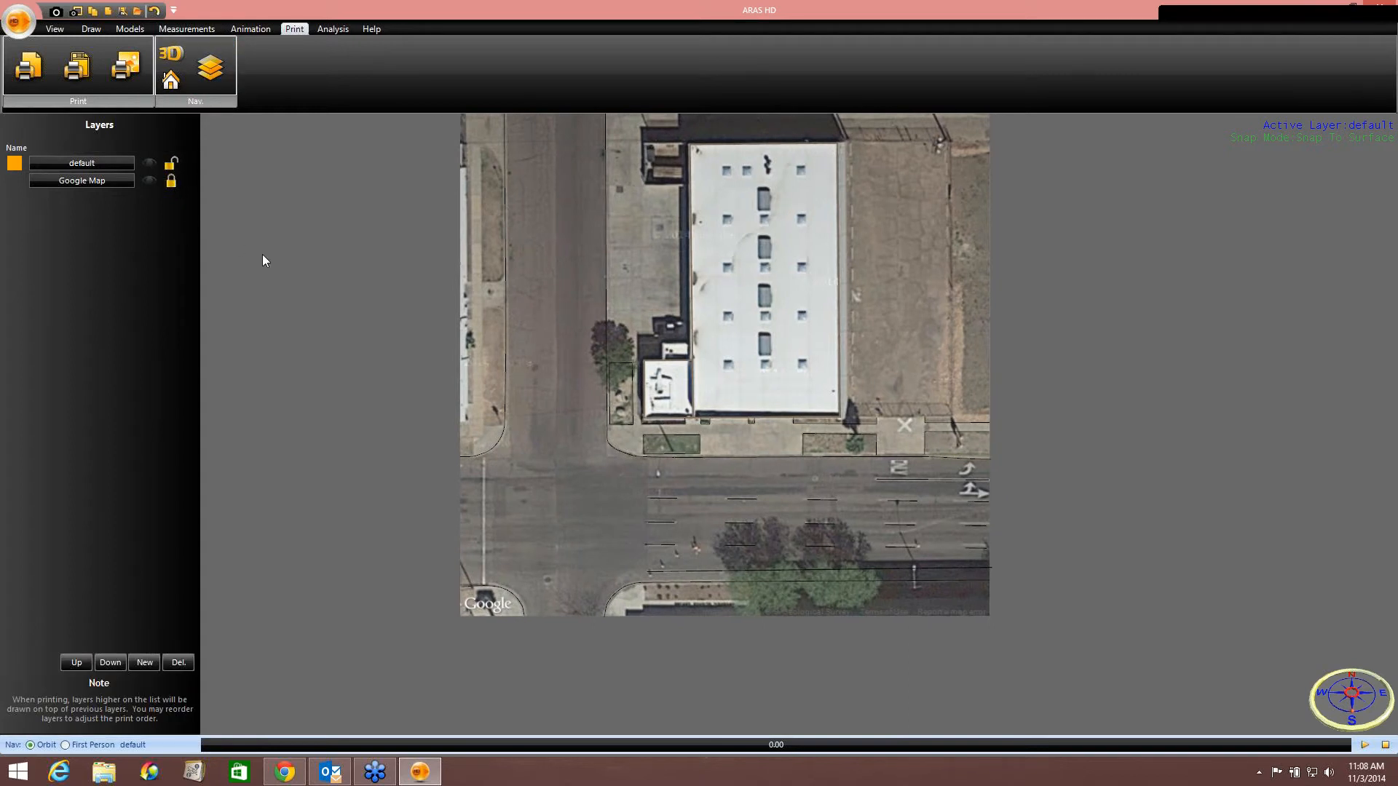
{"action": "key", "text": "ctrl+a"}
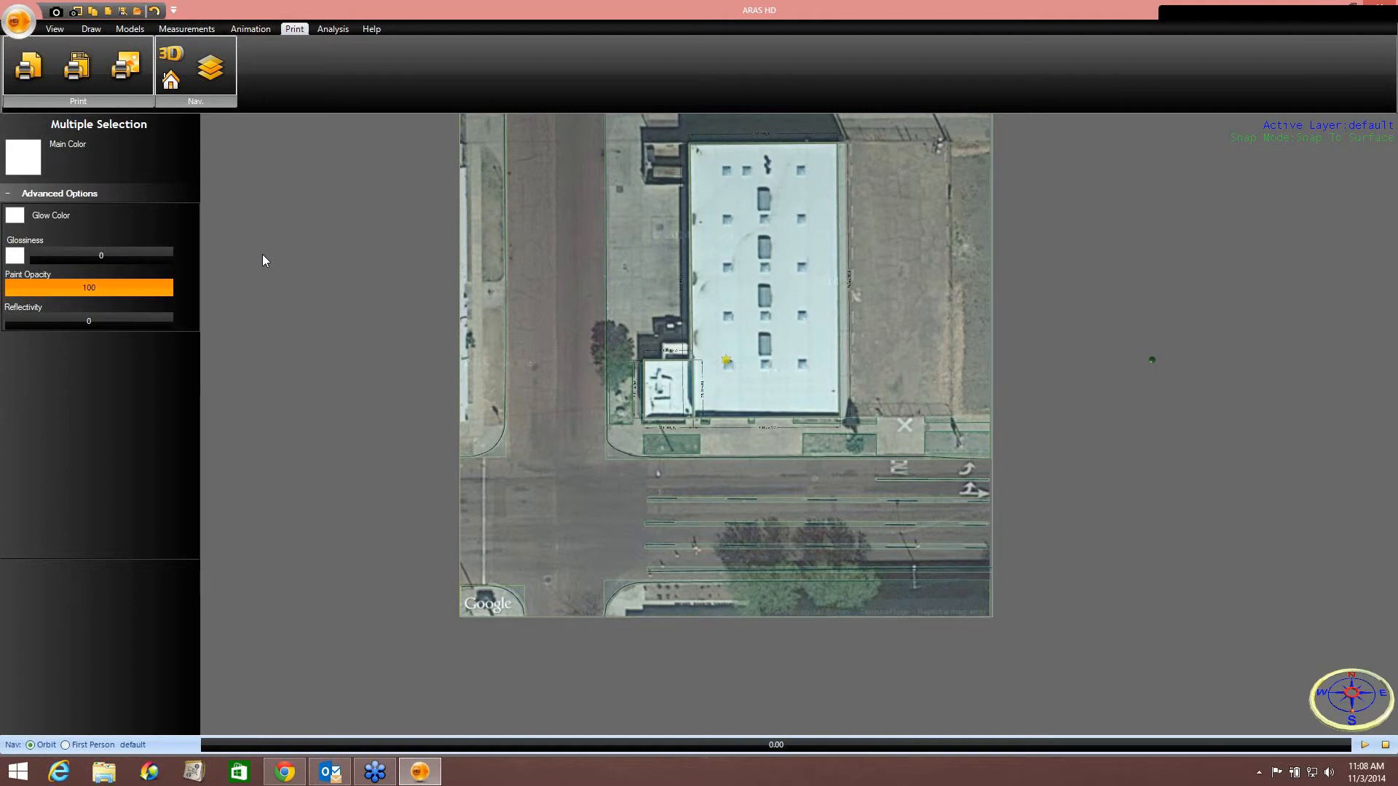
{"action": "right_click", "coordinate": [726, 358]}
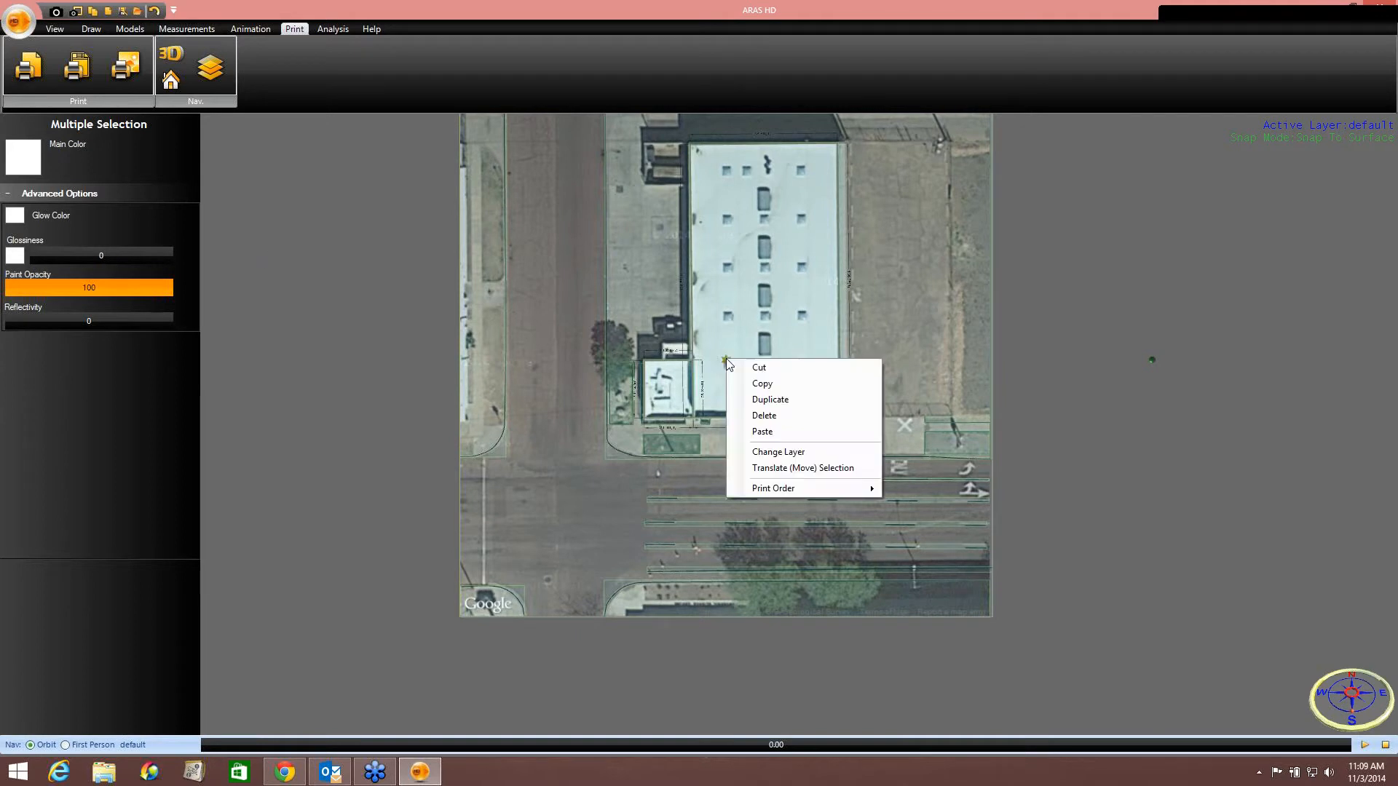
{"action": "left_click", "coordinate": [742, 451]}
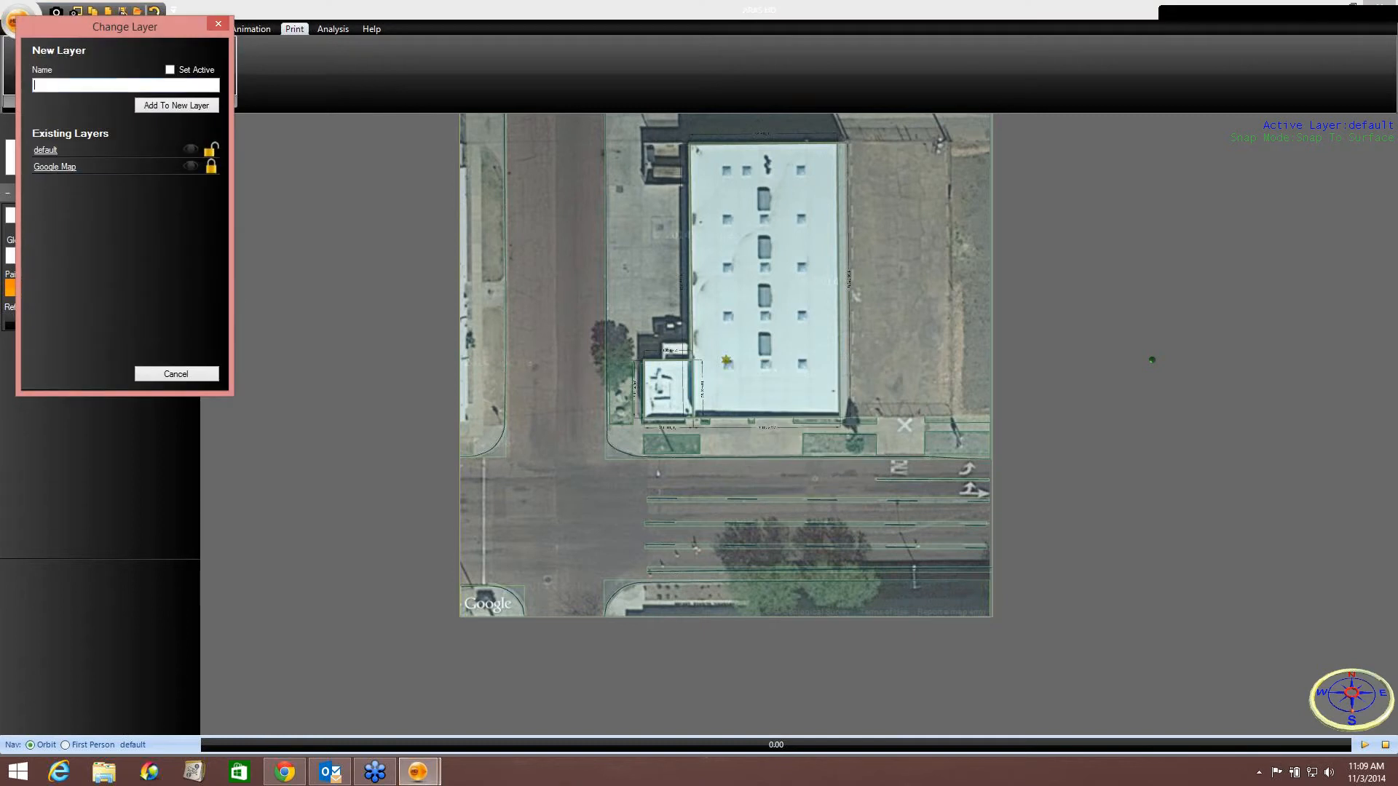
{"action": "type", "text": "Lines"}
{"action": "left_click", "coordinate": [171, 107]}
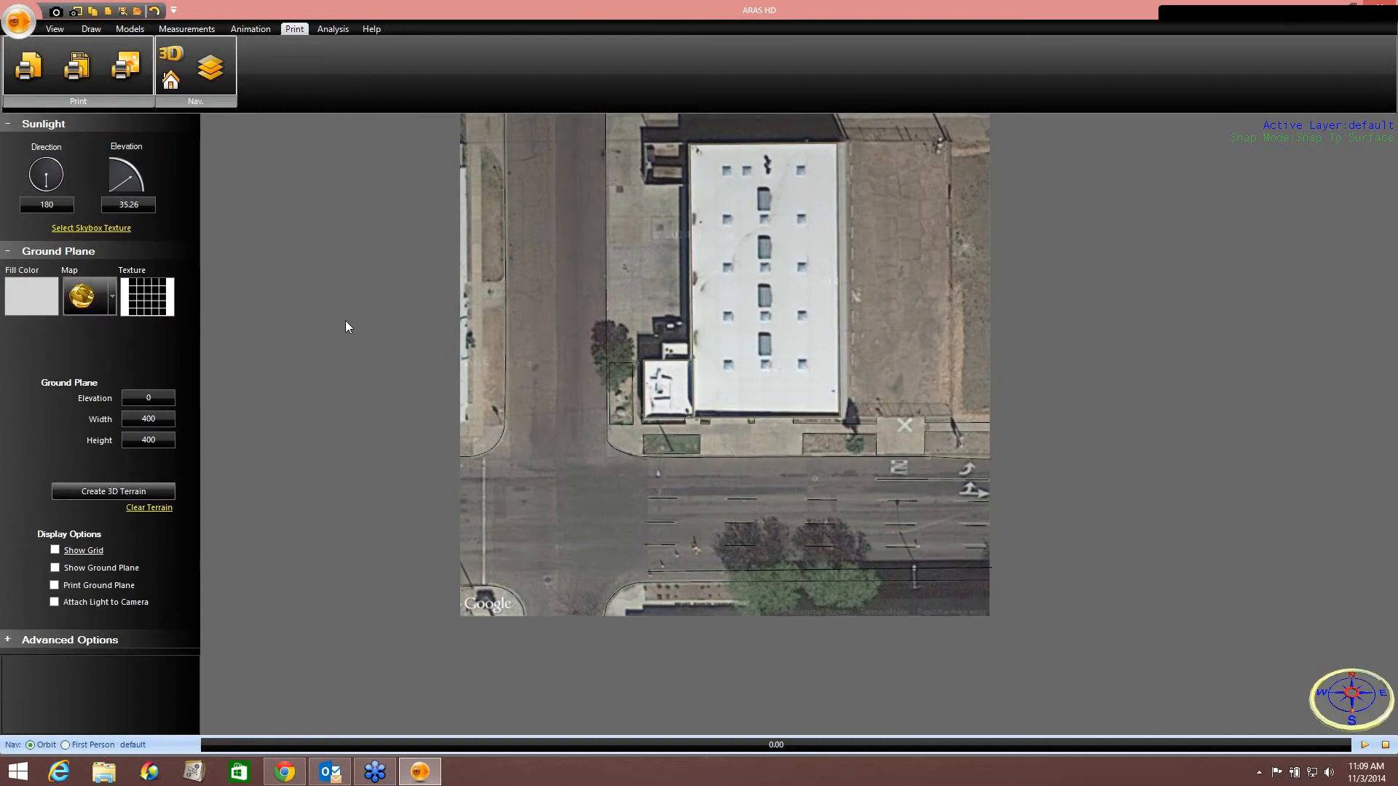
Toggle the Lines layer and the Google Map layer off and back on to compare them.
{"action": "left_click", "coordinate": [210, 68]}
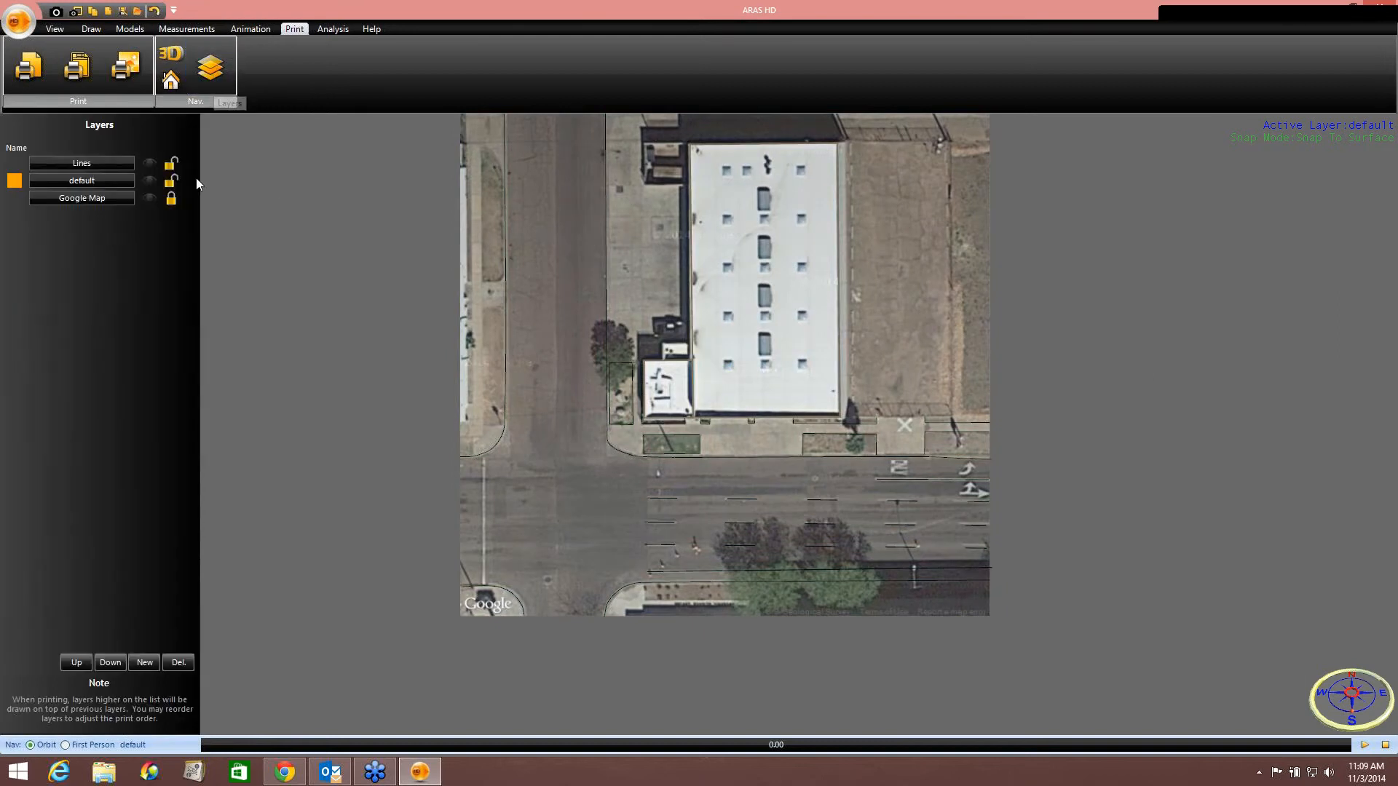
{"action": "left_click", "coordinate": [149, 164]}
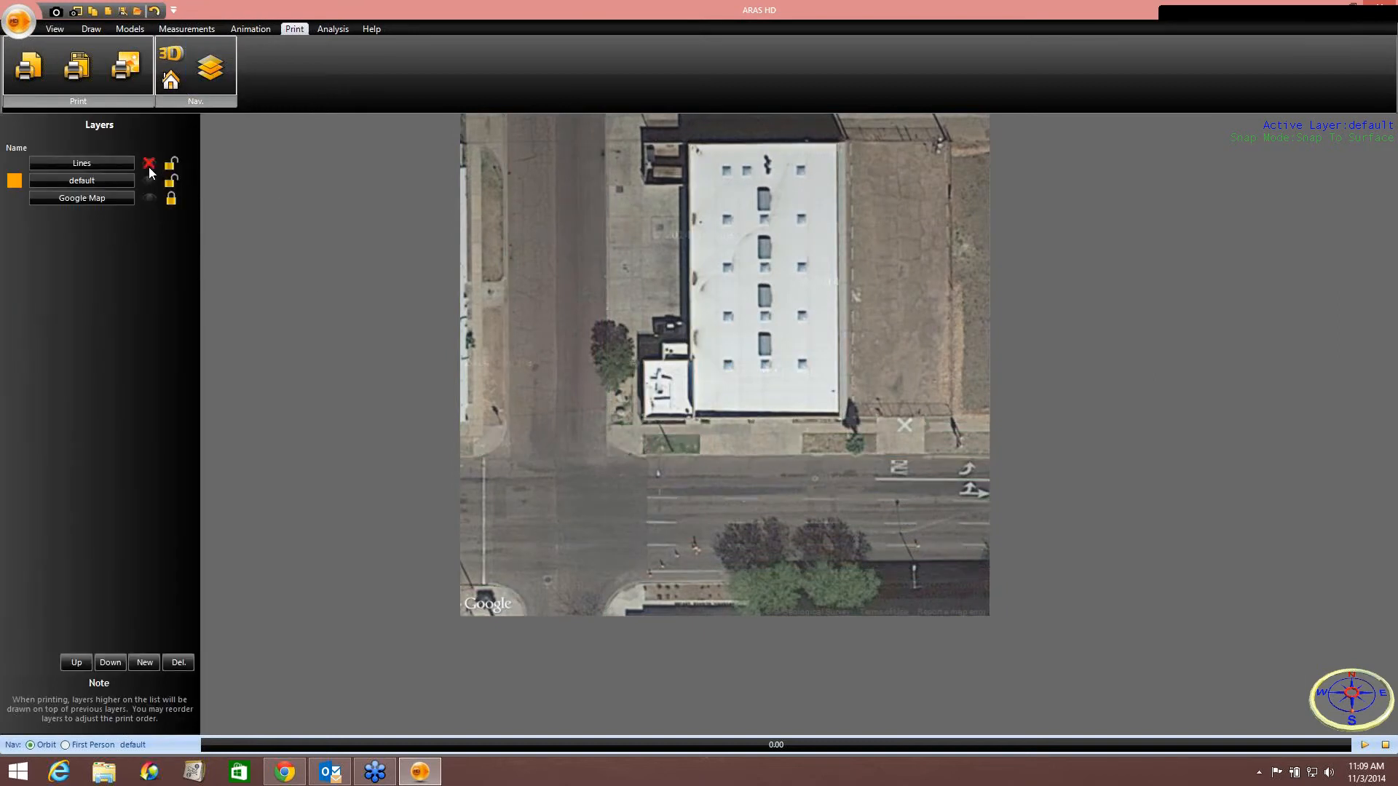
{"action": "left_click", "coordinate": [148, 165]}
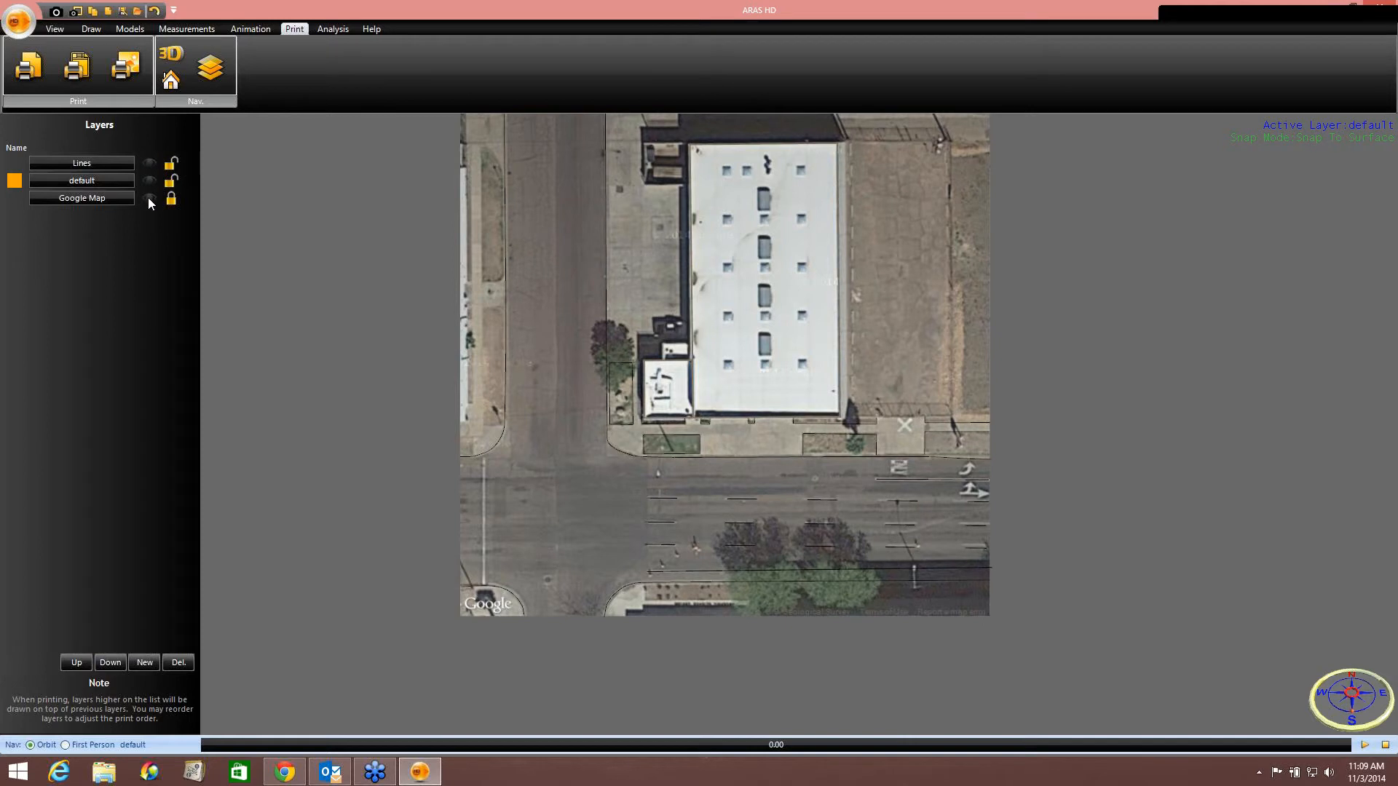
{"action": "left_click", "coordinate": [148, 199]}
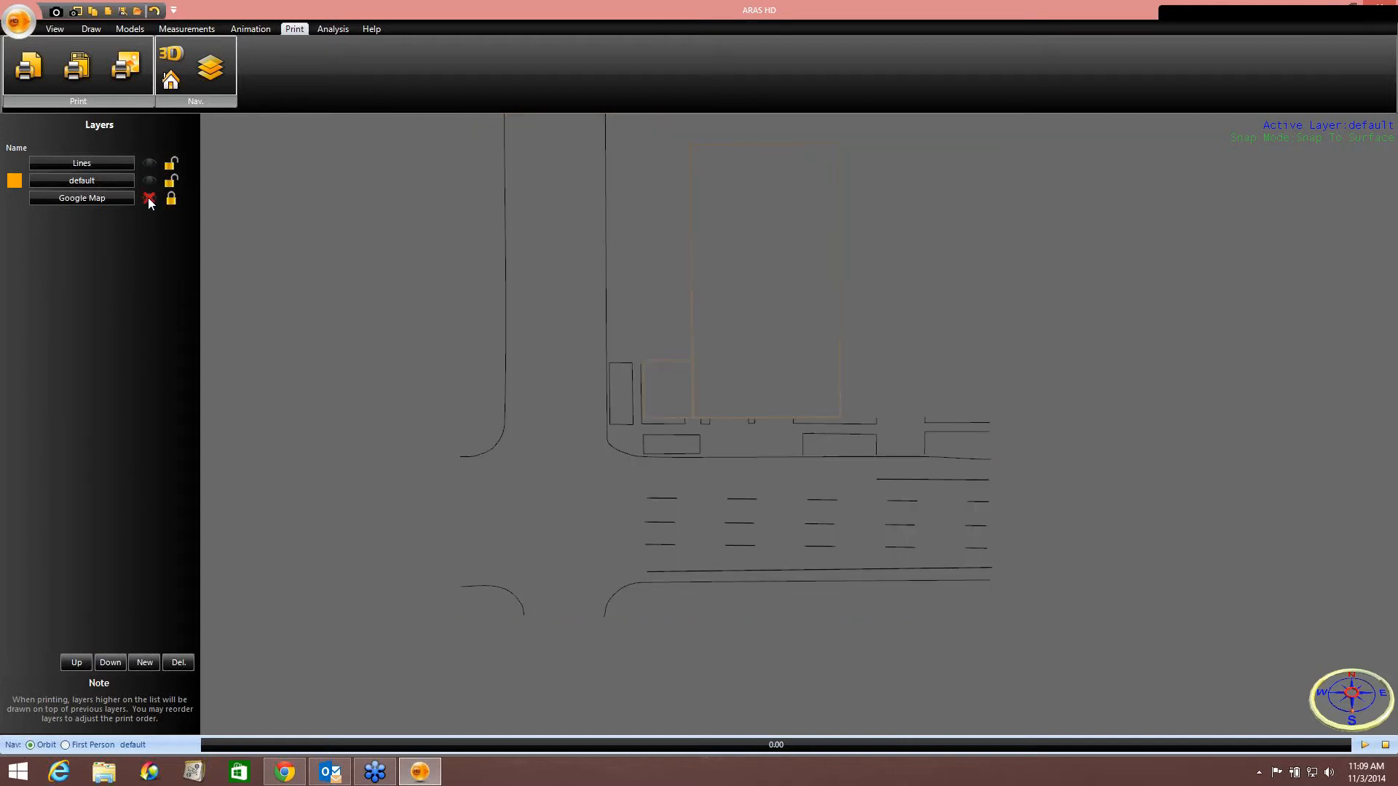
{"action": "left_click", "coordinate": [148, 200]}
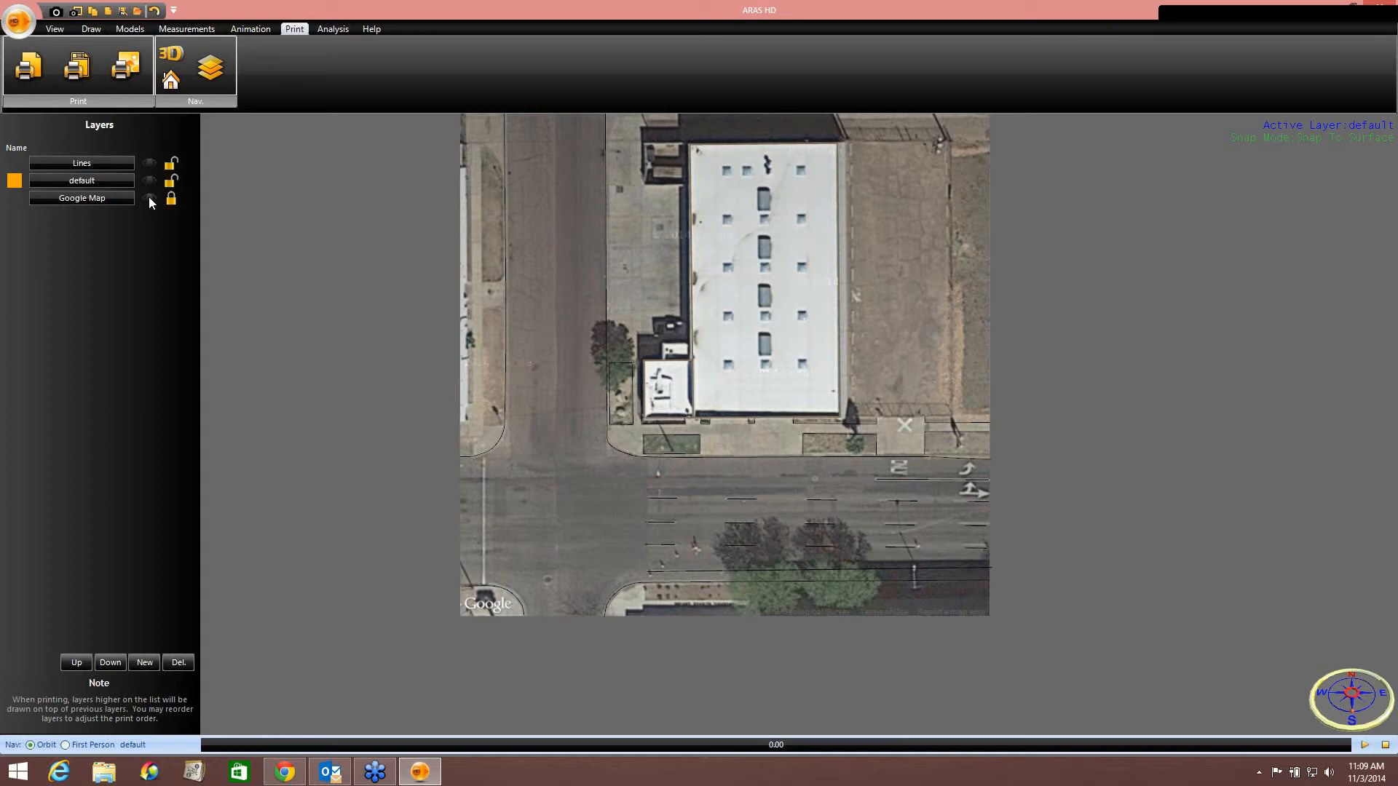
Create a new measurement log and set its baseline X and baseline Y to 20.
{"action": "left_click", "coordinate": [185, 30]}
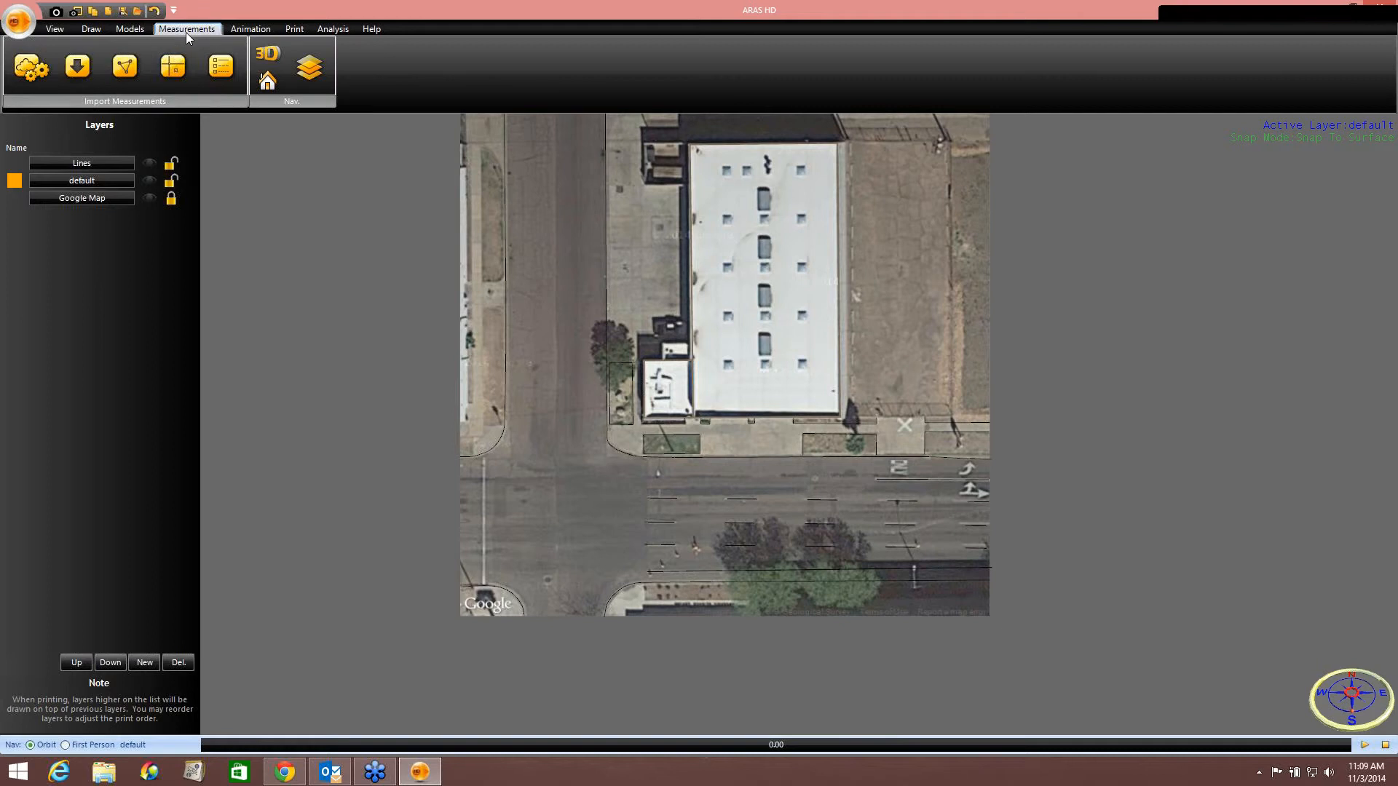
{"action": "left_click", "coordinate": [175, 67]}
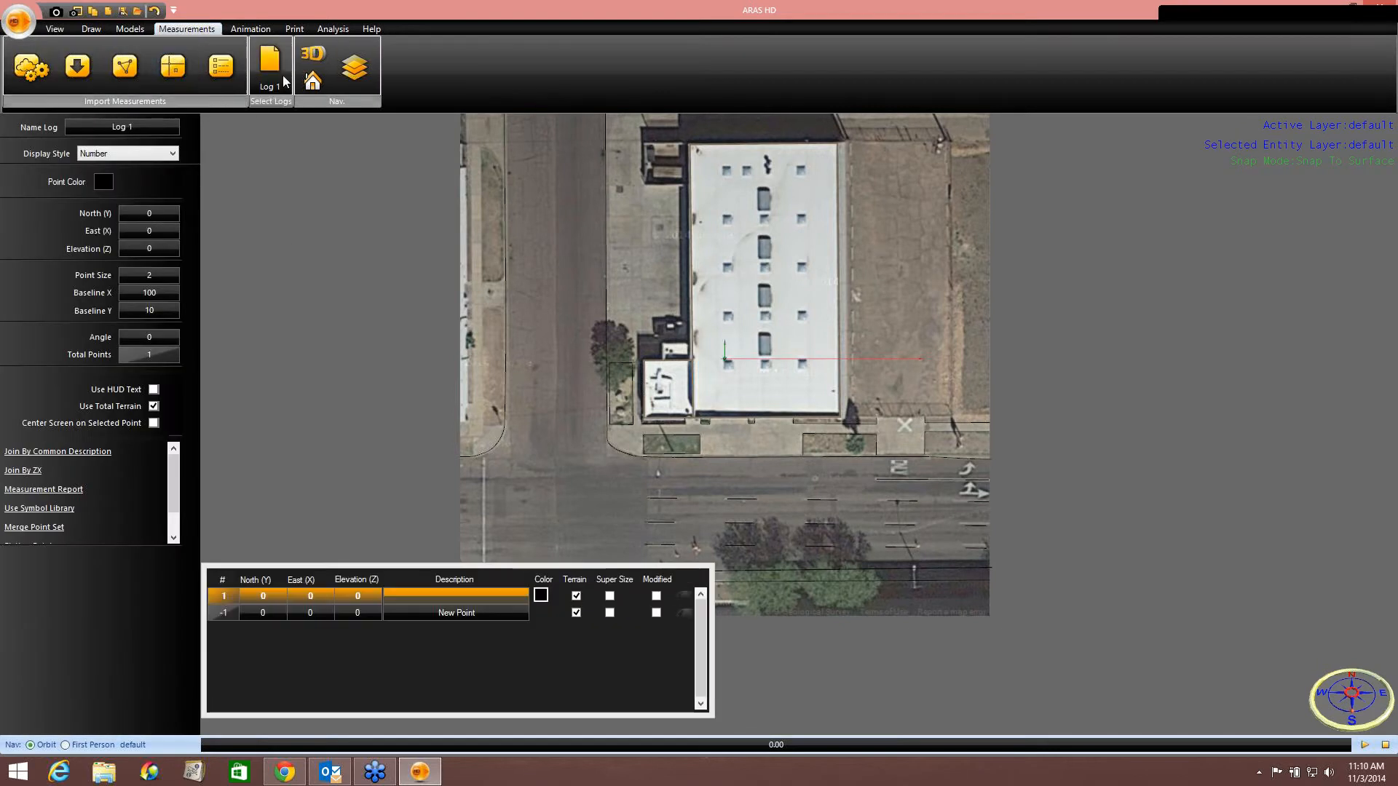
{"action": "left_click", "coordinate": [140, 295]}
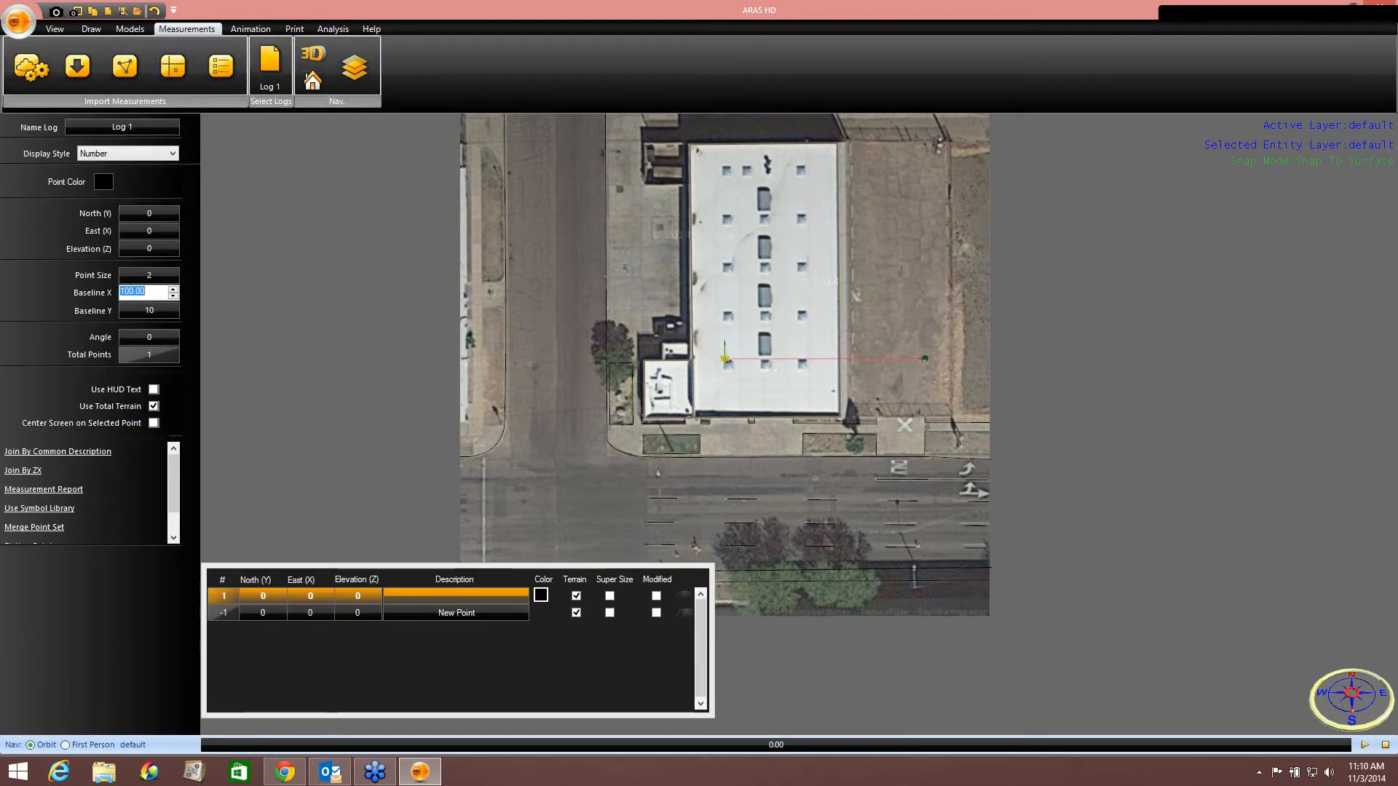
{"action": "type", "text": "20"}
{"action": "key", "text": "Tab"}
{"action": "type", "text": "20"}
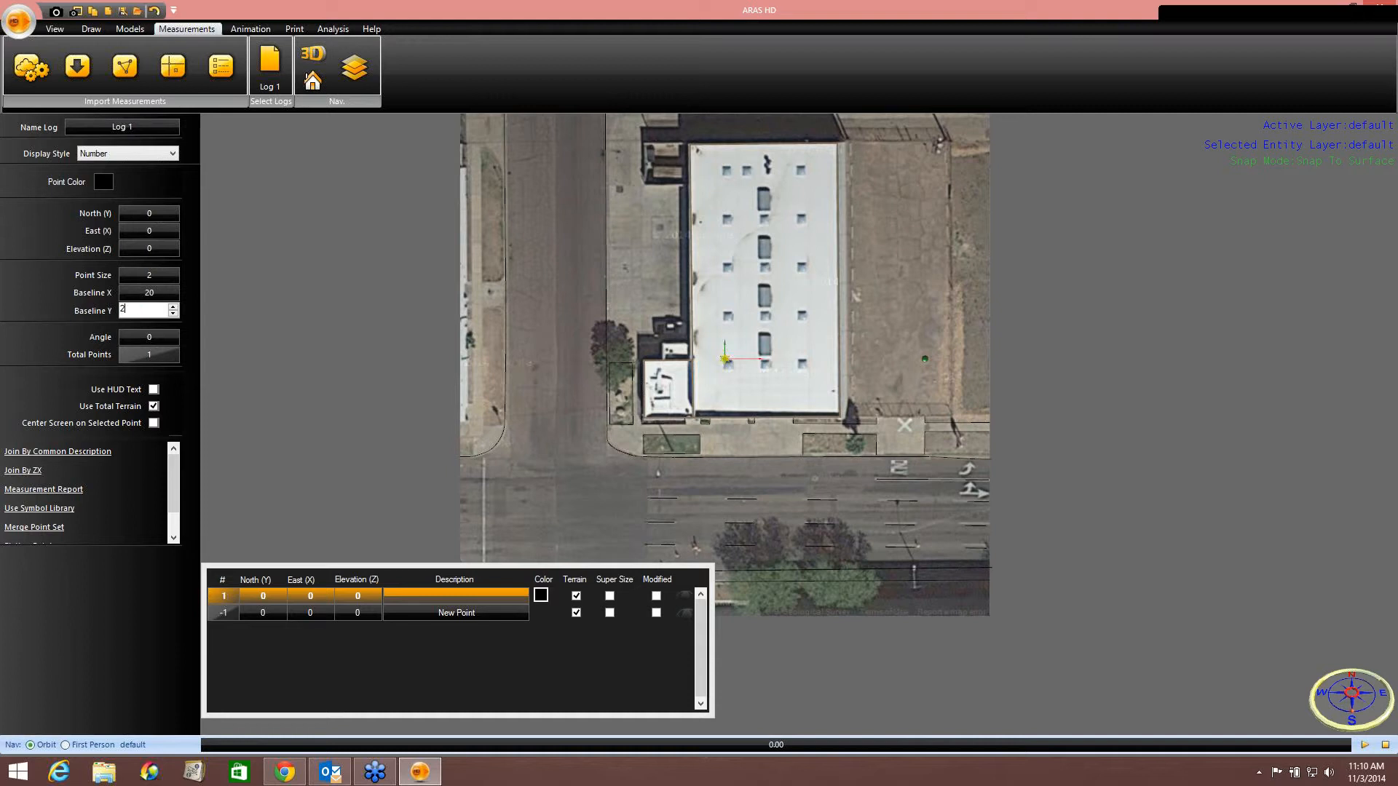
{"action": "key", "text": "Tab"}
Move the measurement baseline origin to the sidewalk corner beside the small building at the intersection.
{"action": "scroll", "coordinate": [657, 348], "scroll_direction": "up", "scroll_amount": 3}
{"action": "middle_click_drag", "start_coordinate": [657, 348], "coordinate": [787, 251]}
{"action": "left_click_drag", "start_coordinate": [892, 248], "coordinate": [634, 461]}
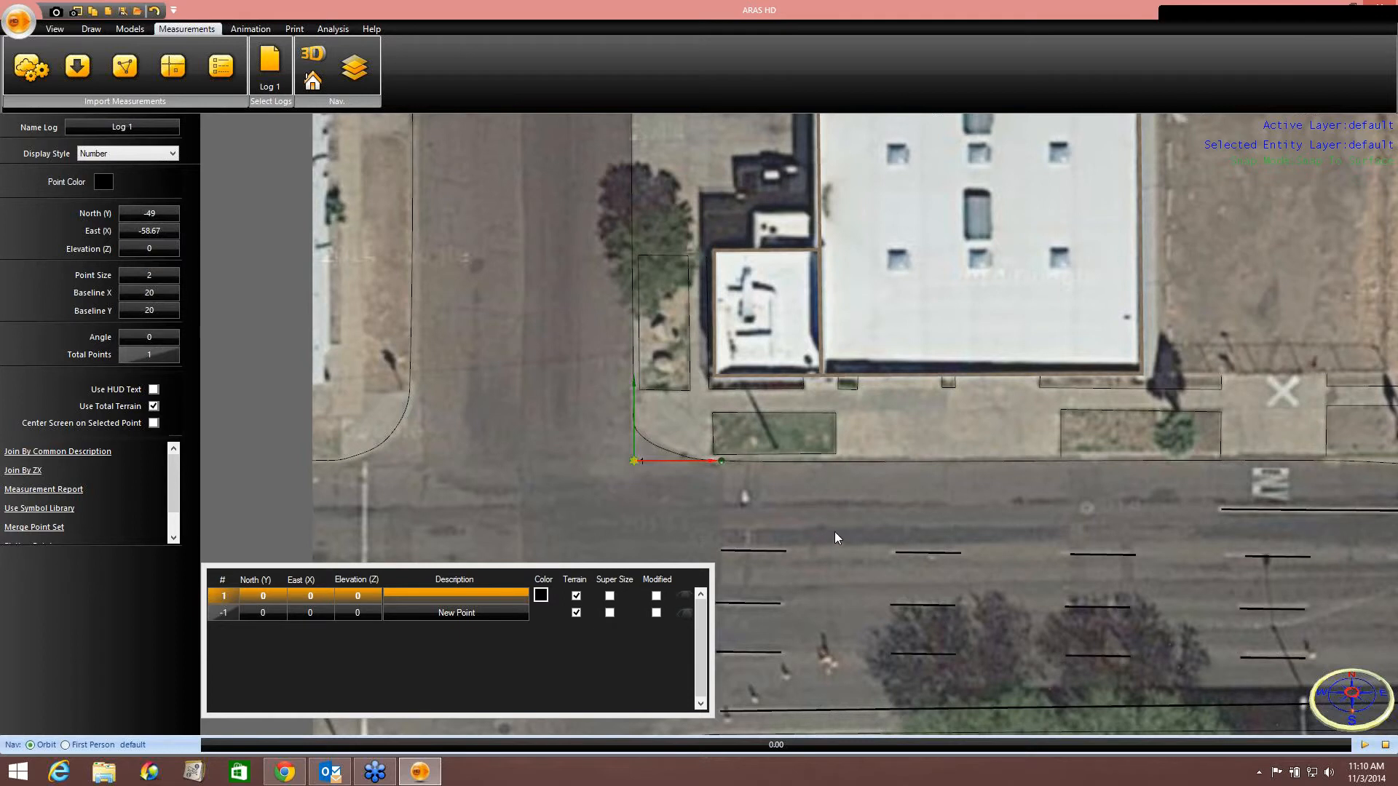
Examine the building, sidewalk and curb area around the measurement origin on the satellite map.
{"action": "scroll", "coordinate": [832, 537], "scroll_direction": "down", "scroll_amount": 3}
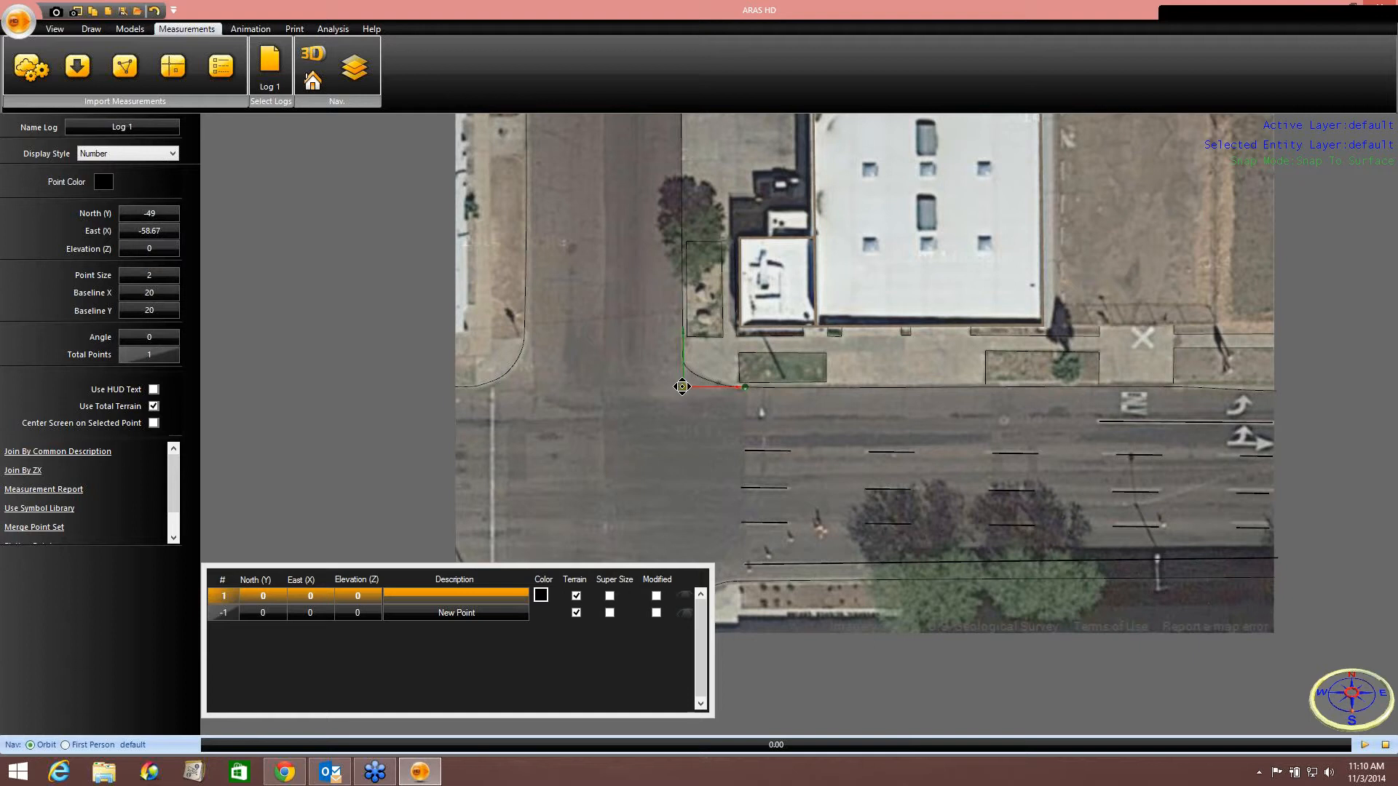
{"action": "middle_click_drag", "start_coordinate": [575, 464], "coordinate": [504, 366]}
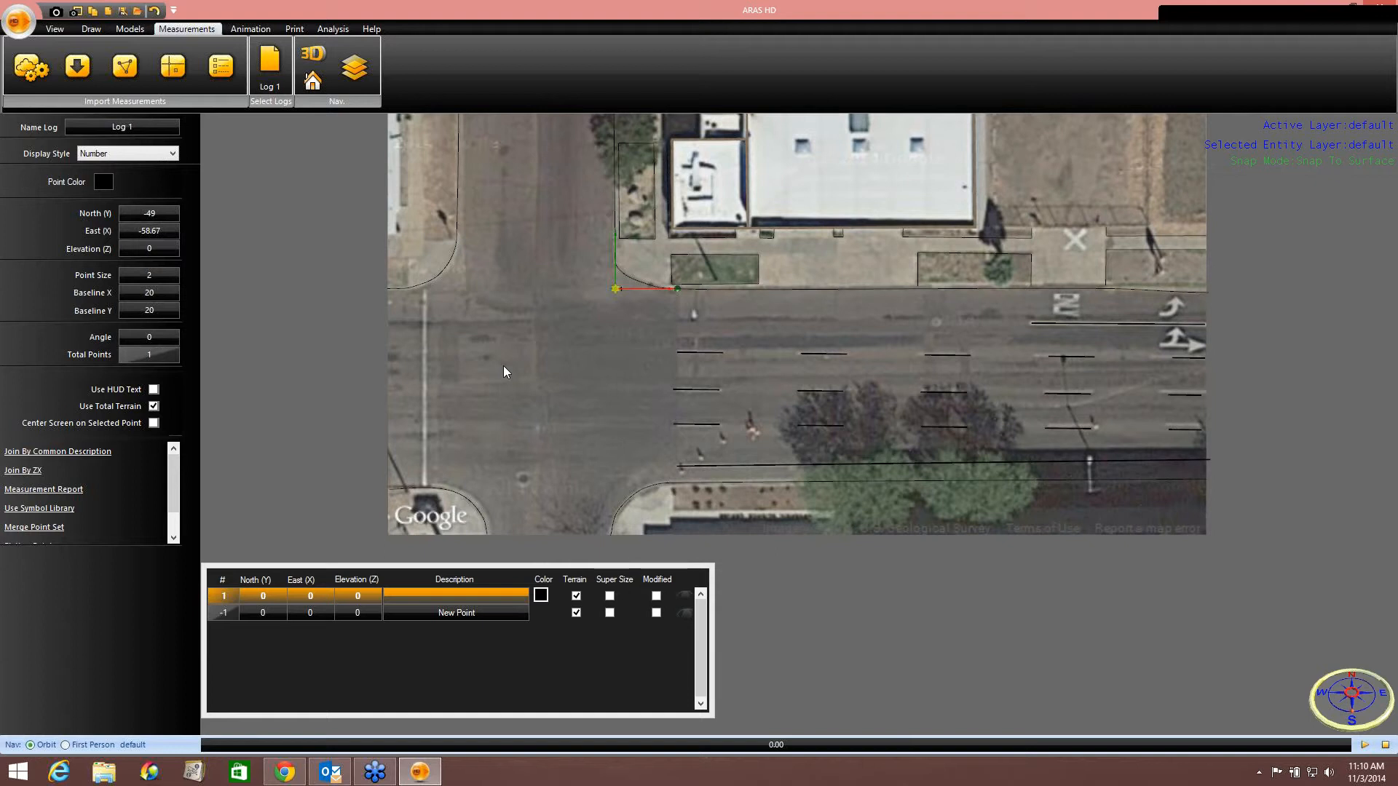
{"action": "scroll", "coordinate": [849, 225], "scroll_direction": "down", "scroll_amount": 3}
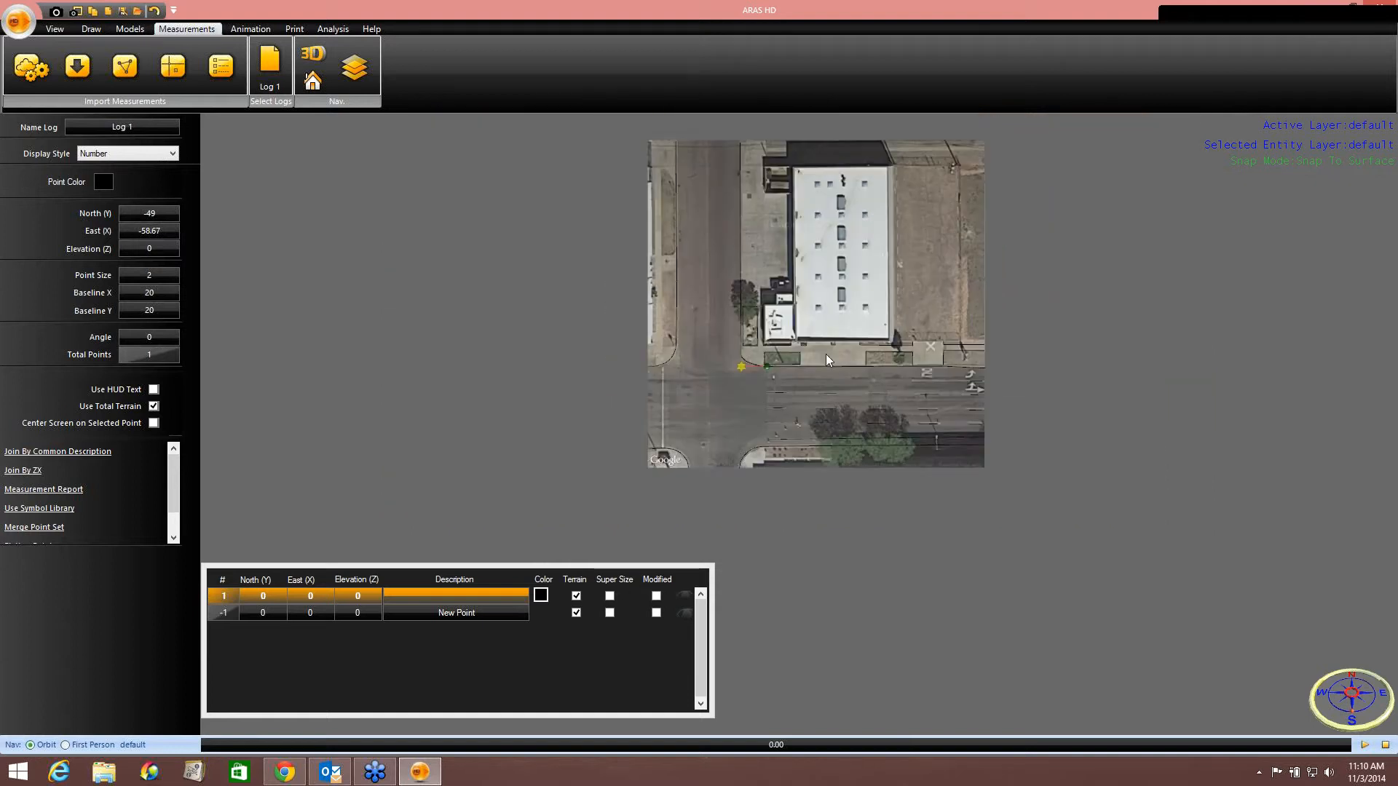
{"action": "scroll", "coordinate": [809, 343], "scroll_direction": "up", "scroll_amount": 3}
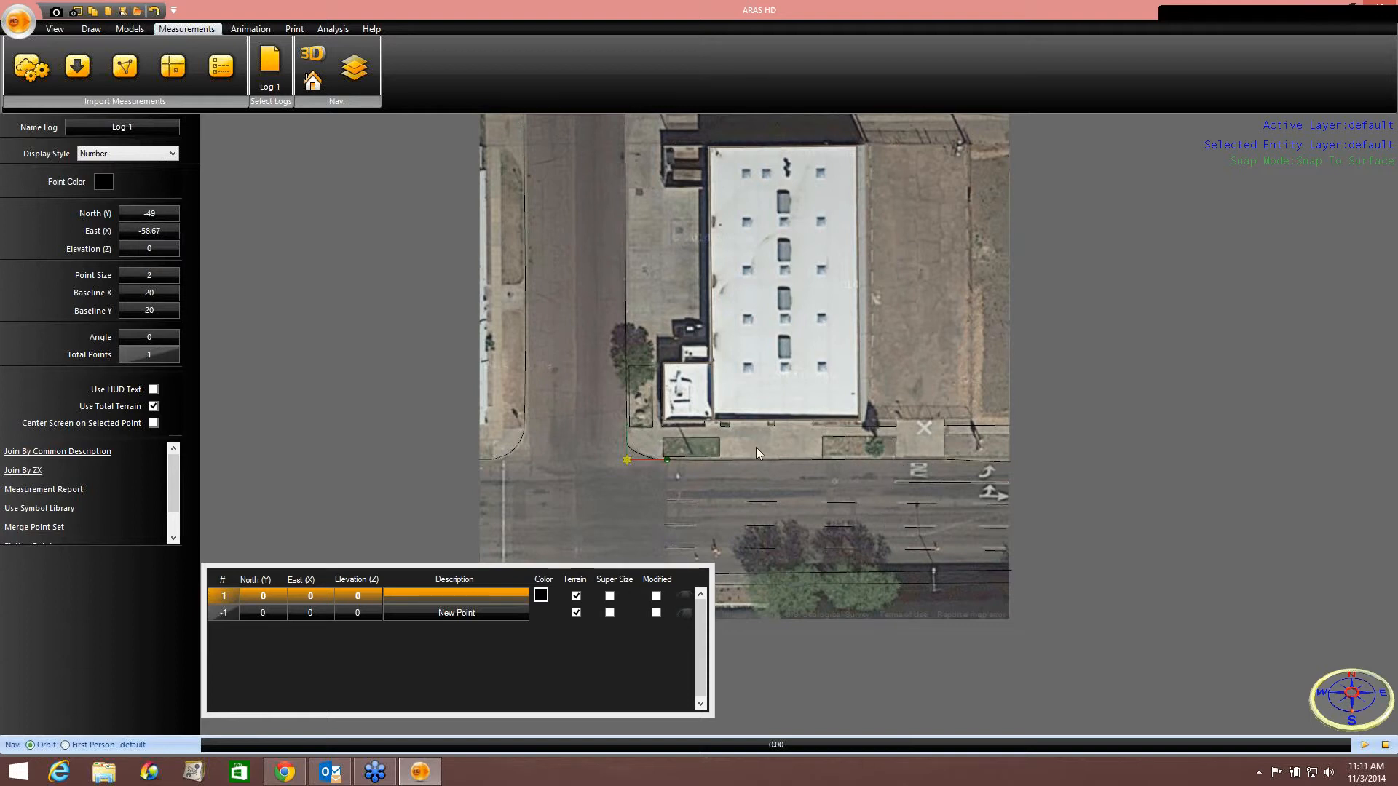
{"action": "middle_click_drag", "start_coordinate": [760, 359], "coordinate": [845, 545]}
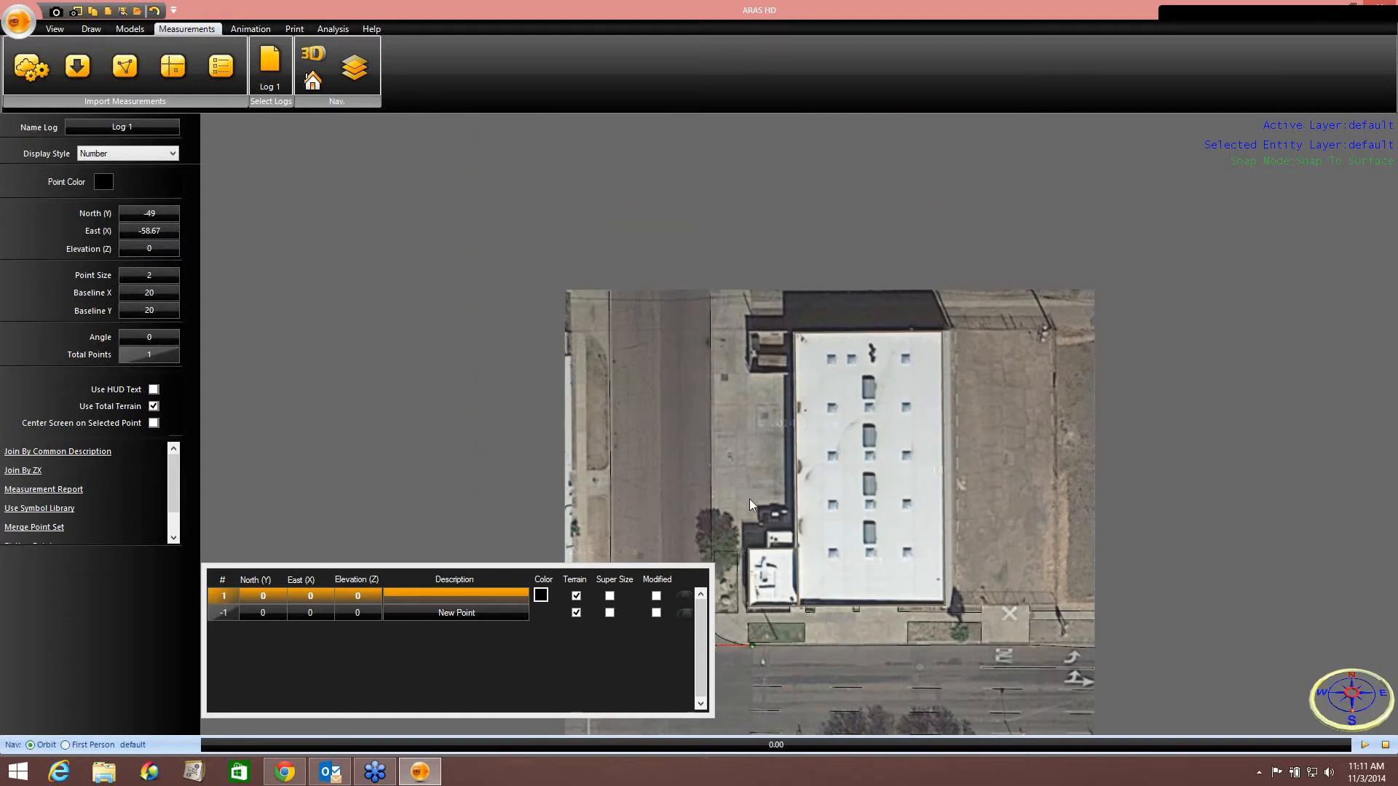
{"action": "middle_click_drag", "start_coordinate": [749, 500], "coordinate": [750, 365]}
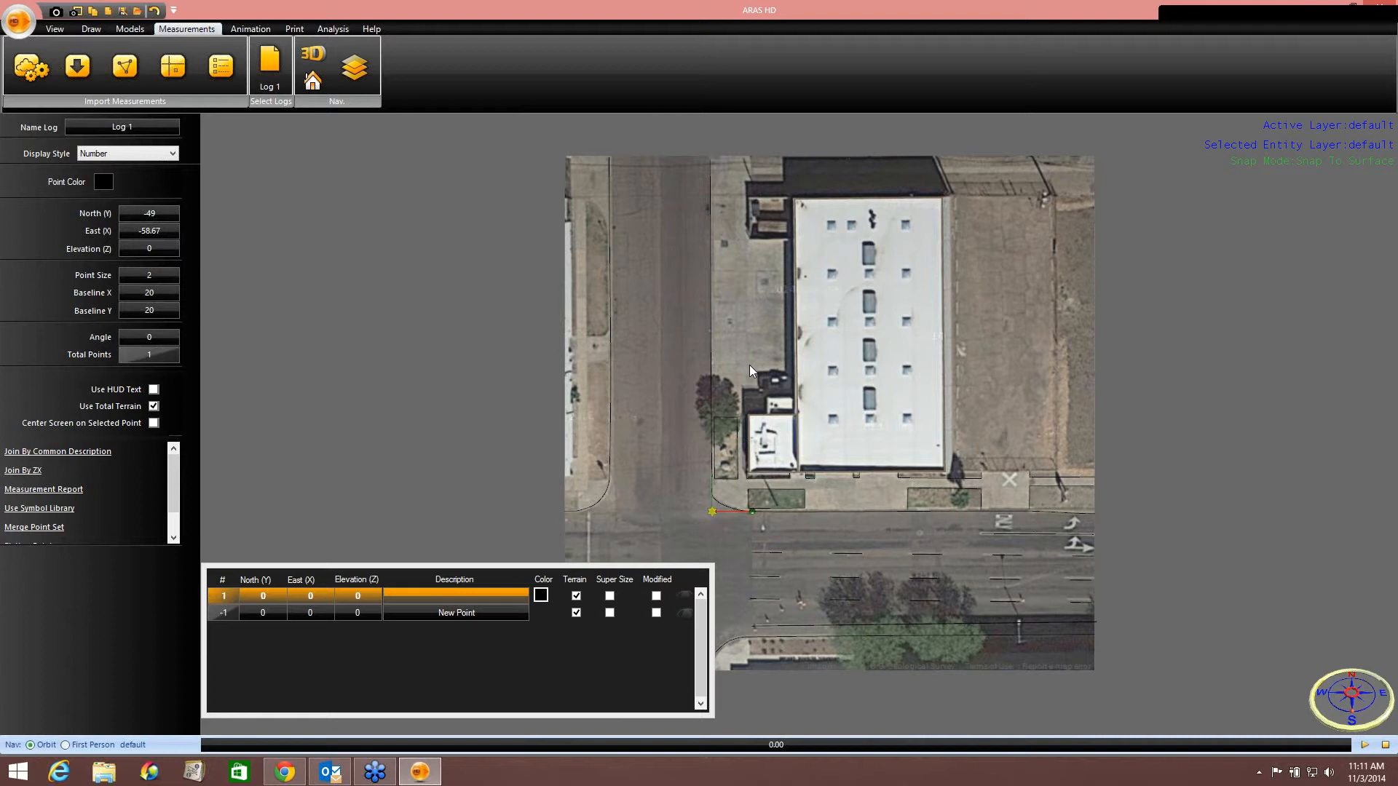
{"action": "middle_click_drag", "start_coordinate": [832, 403], "coordinate": [847, 442]}
{"action": "scroll", "coordinate": [857, 474], "scroll_direction": "up", "scroll_amount": 2}
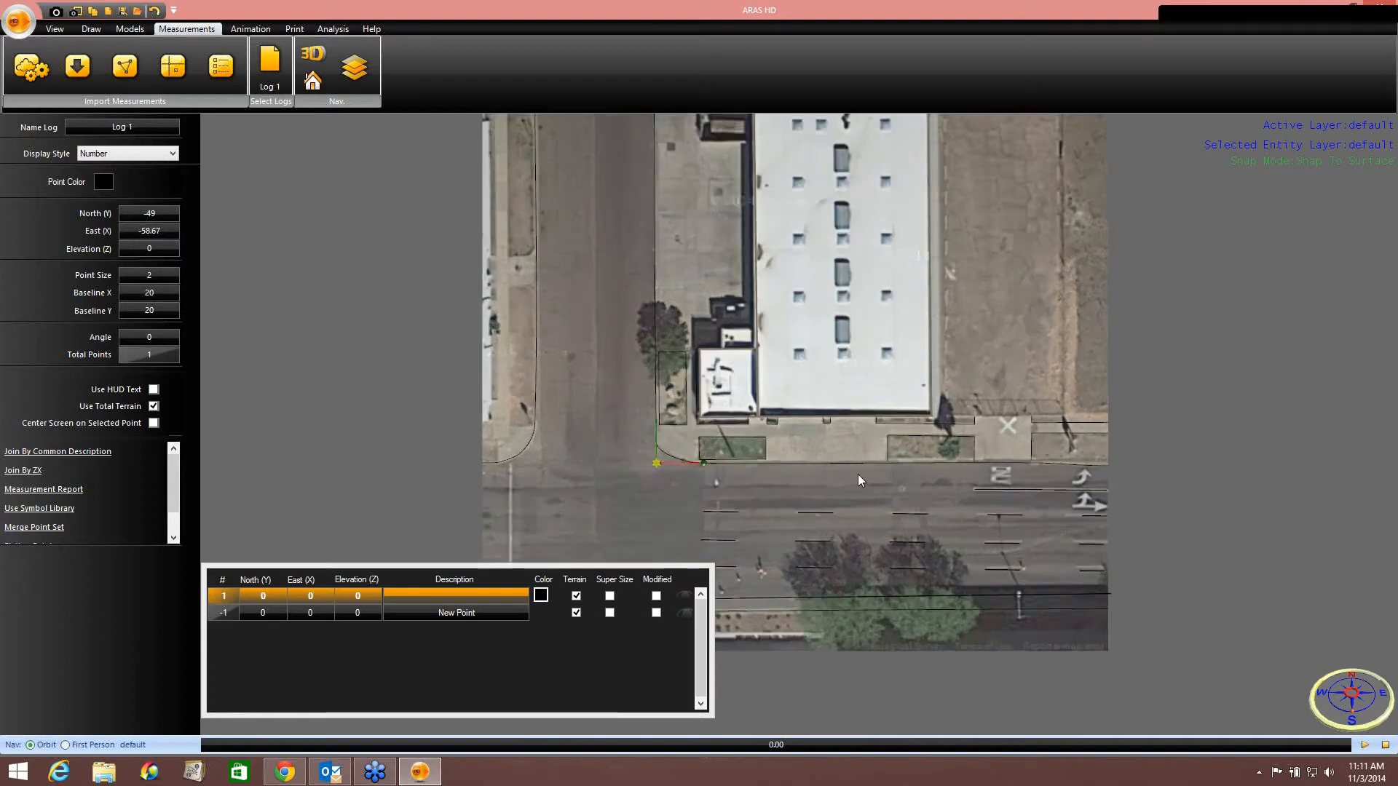
{"action": "scroll", "coordinate": [858, 474], "scroll_direction": "up", "scroll_amount": 2}
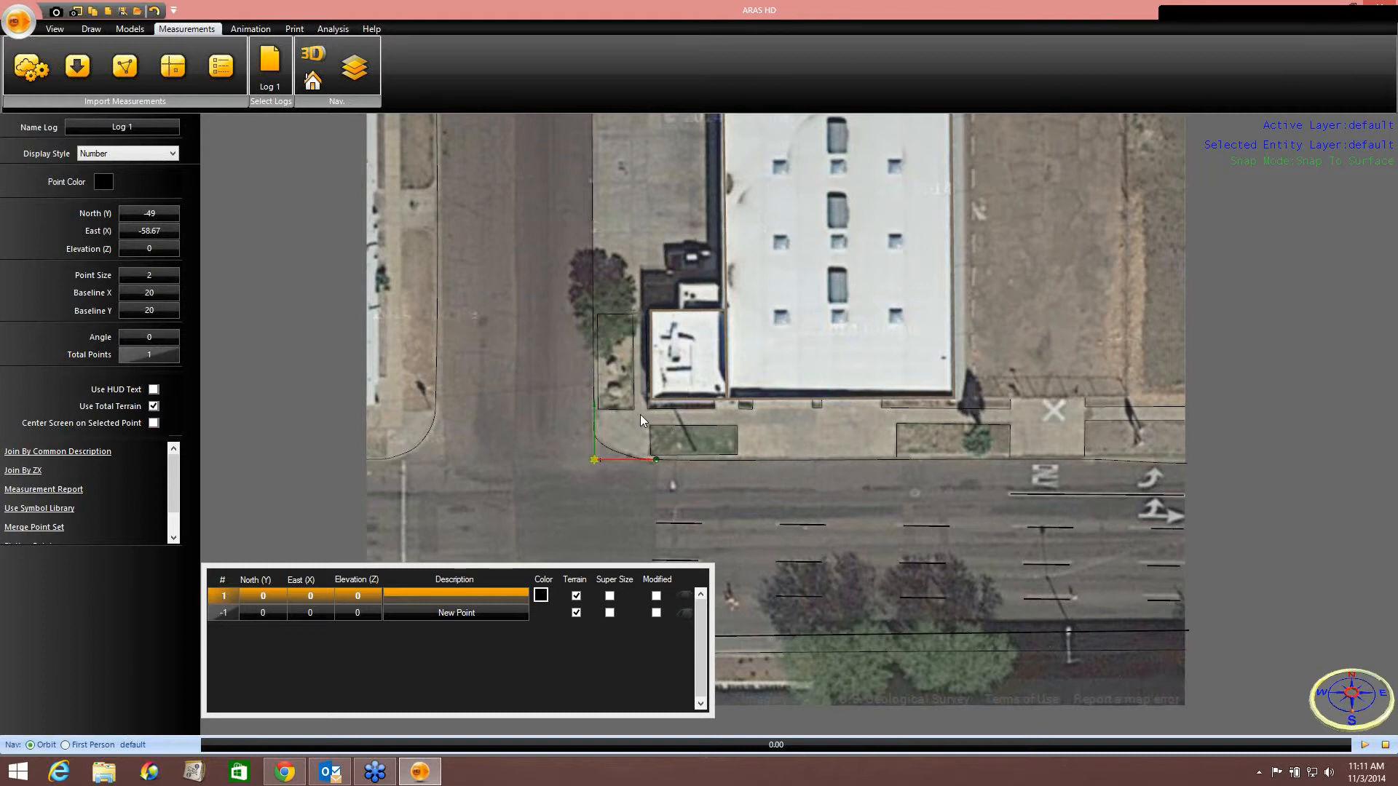
{"action": "middle_click_drag", "start_coordinate": [640, 197], "coordinate": [653, 370]}
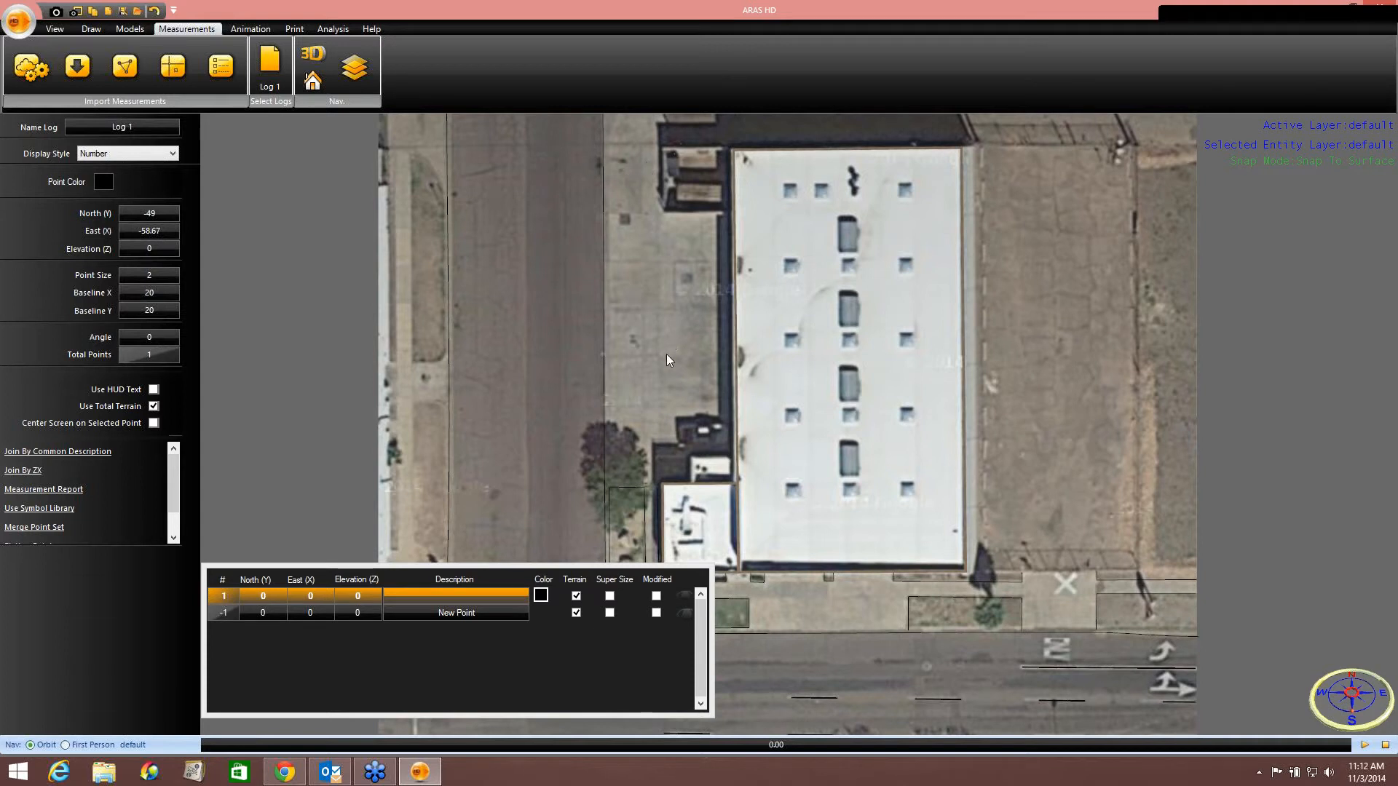
{"action": "middle_click_drag", "start_coordinate": [865, 469], "coordinate": [878, 323]}
{"action": "scroll", "coordinate": [863, 463], "scroll_direction": "down", "scroll_amount": 1}
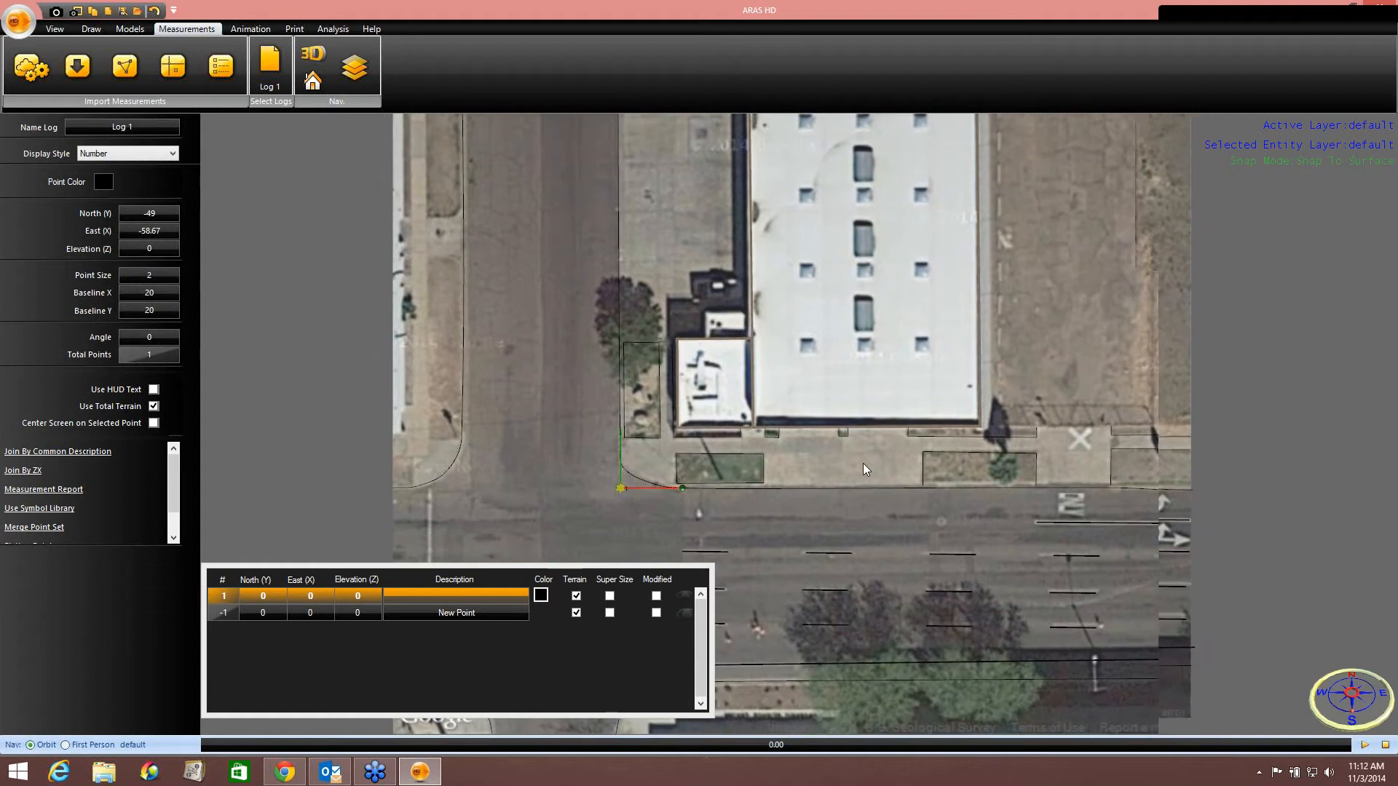
{"action": "middle_click_drag", "start_coordinate": [854, 450], "coordinate": [838, 412]}
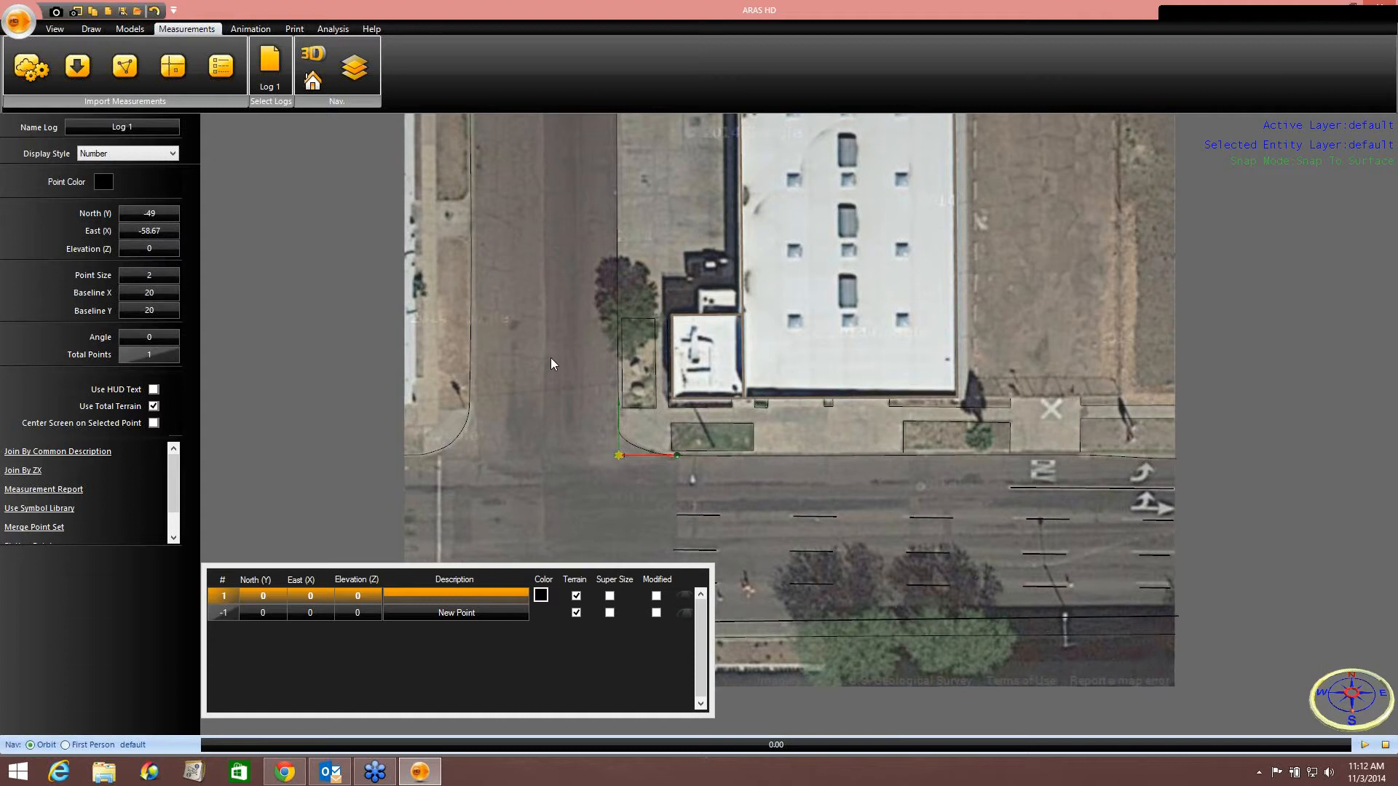
{"action": "middle_click_drag", "start_coordinate": [551, 357], "coordinate": [606, 352]}
{"action": "scroll", "coordinate": [649, 377], "scroll_direction": "down", "scroll_amount": 1}
{"action": "scroll", "coordinate": [650, 377], "scroll_direction": "down", "scroll_amount": 1}
{"action": "middle_click_drag", "start_coordinate": [639, 291], "coordinate": [645, 383]}
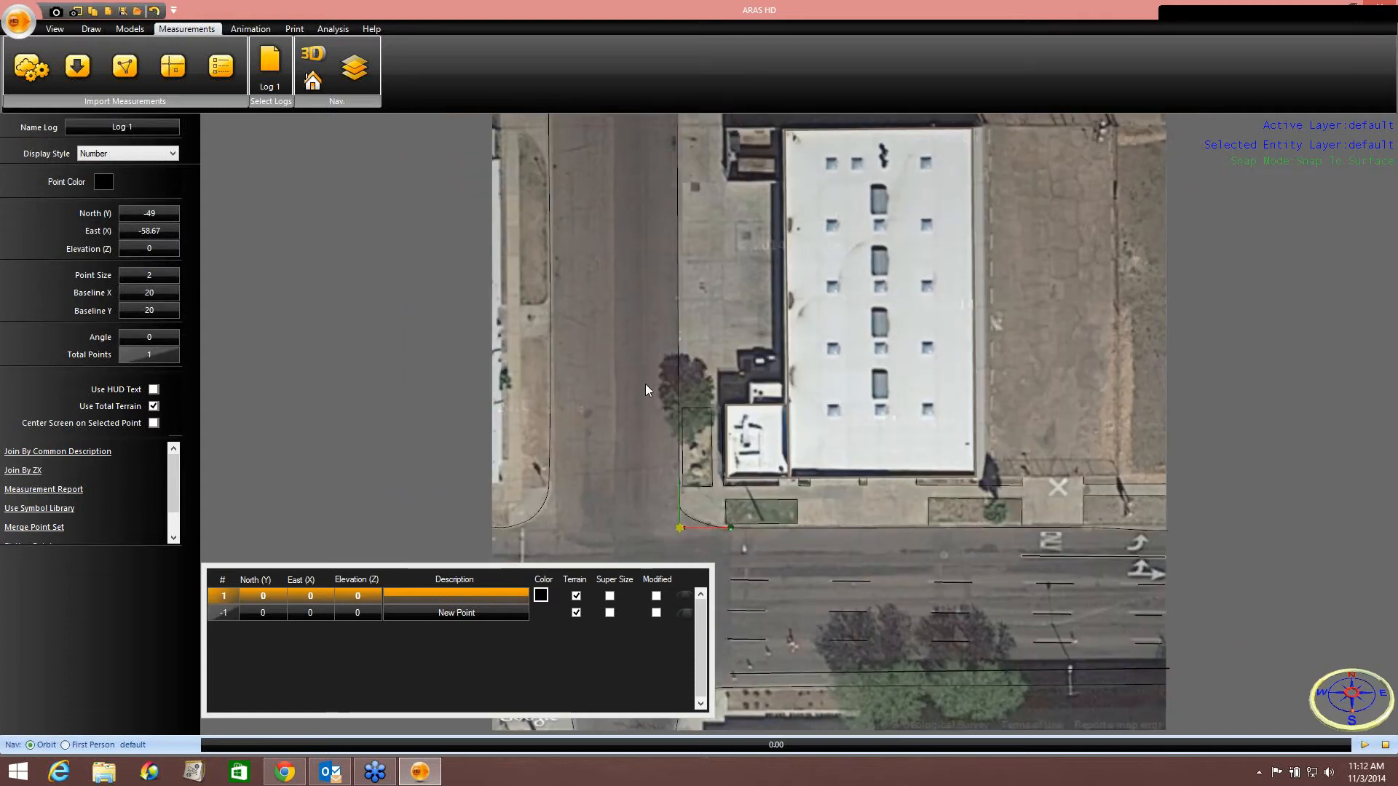
{"action": "middle_click_drag", "start_coordinate": [696, 219], "coordinate": [713, 201]}
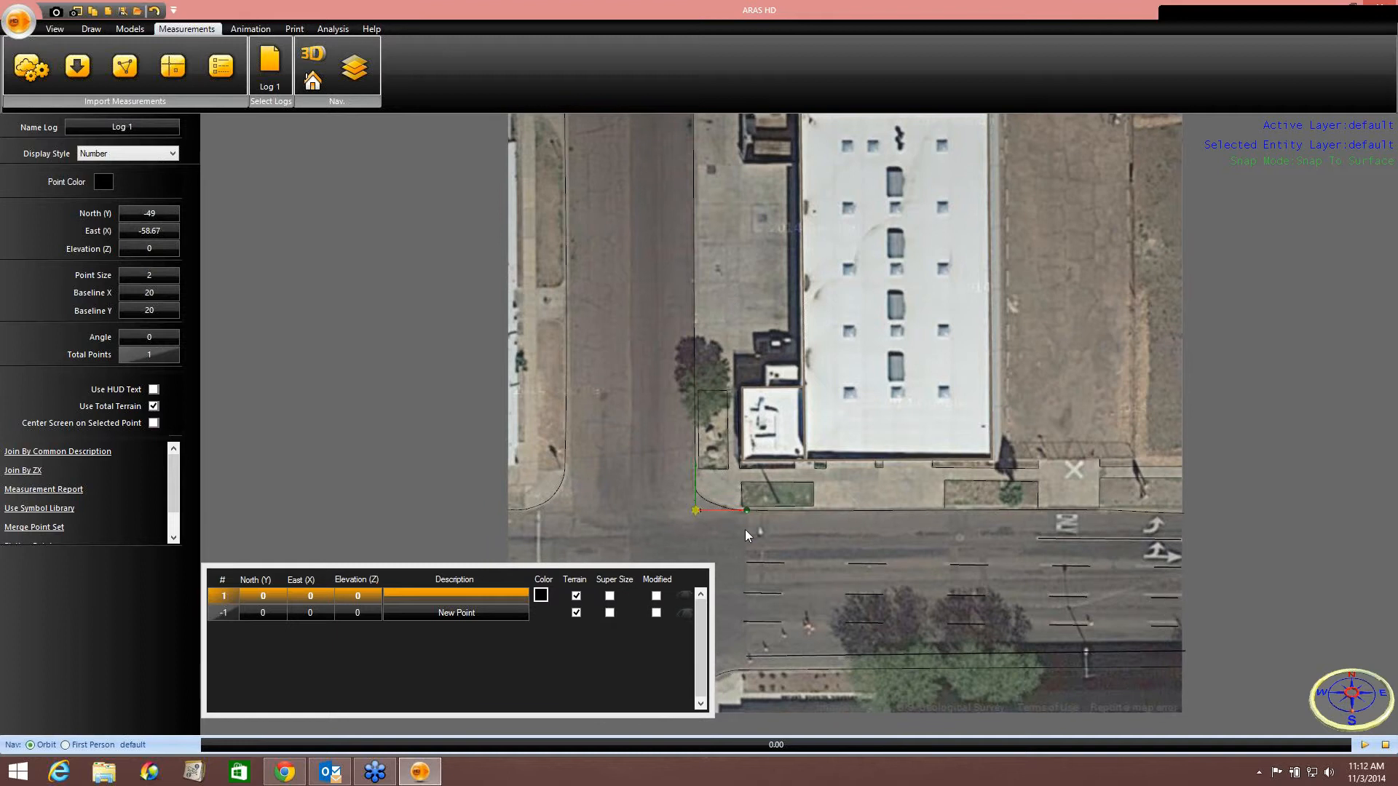
{"action": "middle_click_drag", "start_coordinate": [888, 551], "coordinate": [892, 533]}
{"action": "middle_click_drag", "start_coordinate": [867, 339], "coordinate": [873, 294]}
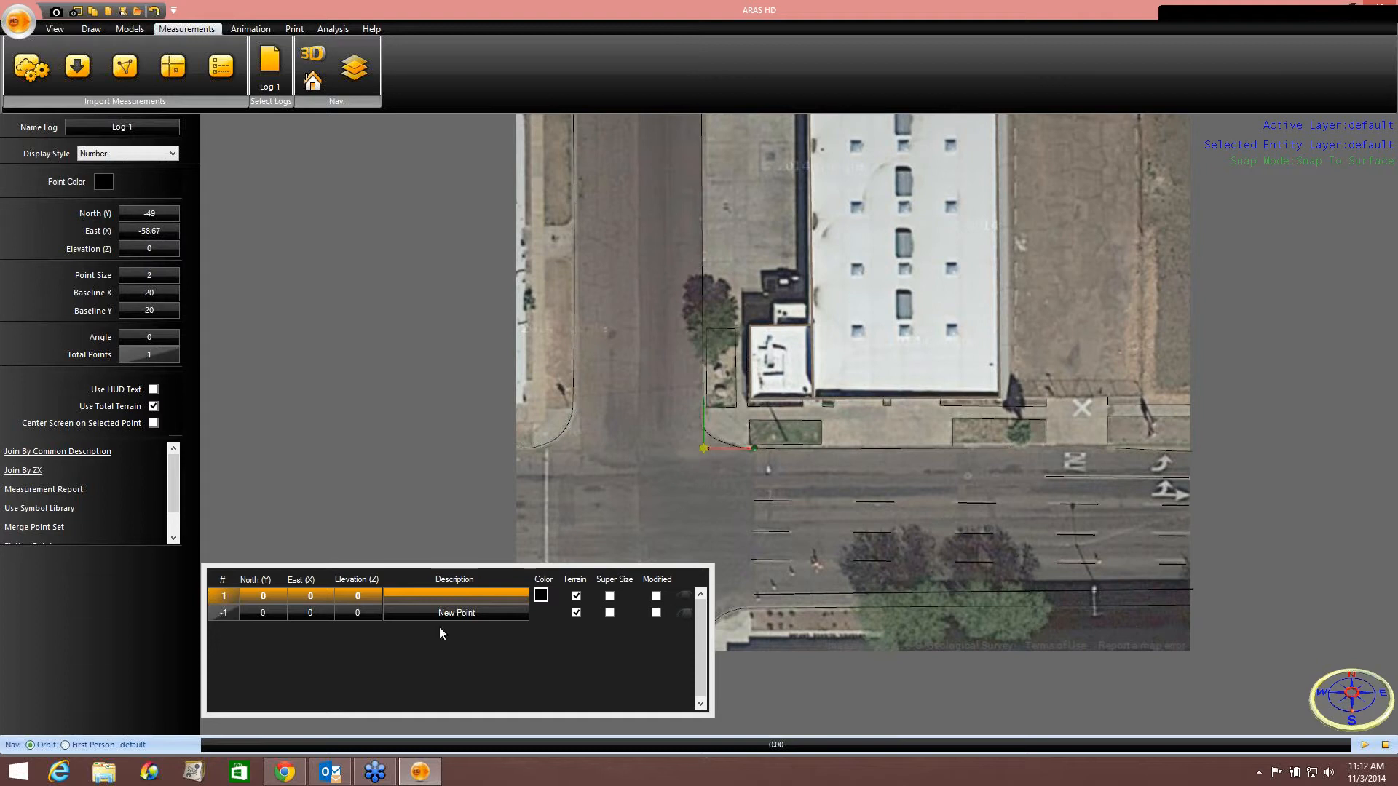
Add a new measurement point with North 13.8 and East 46.6.
{"action": "left_click", "coordinate": [280, 614]}
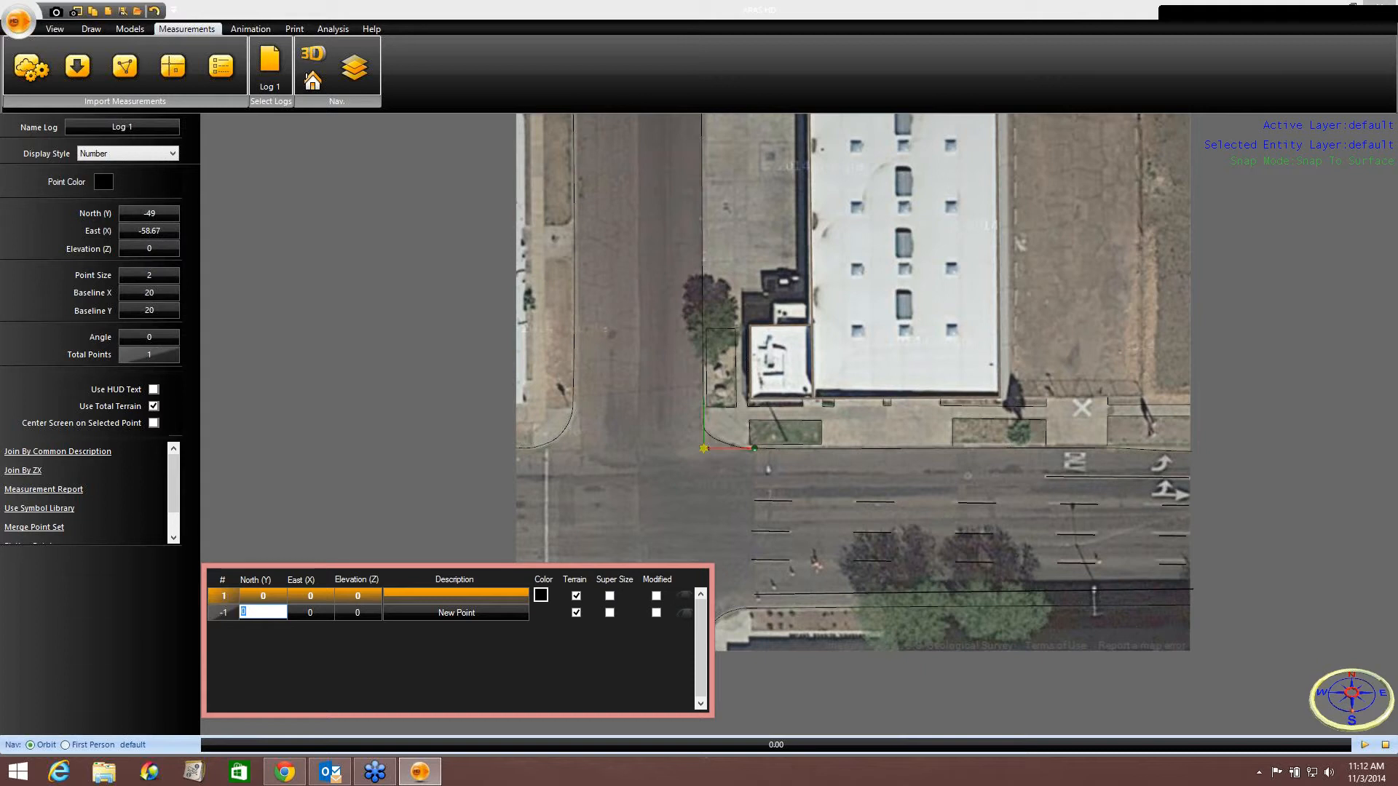
{"action": "type", "text": "13.8"}
{"action": "key", "text": "Tab"}
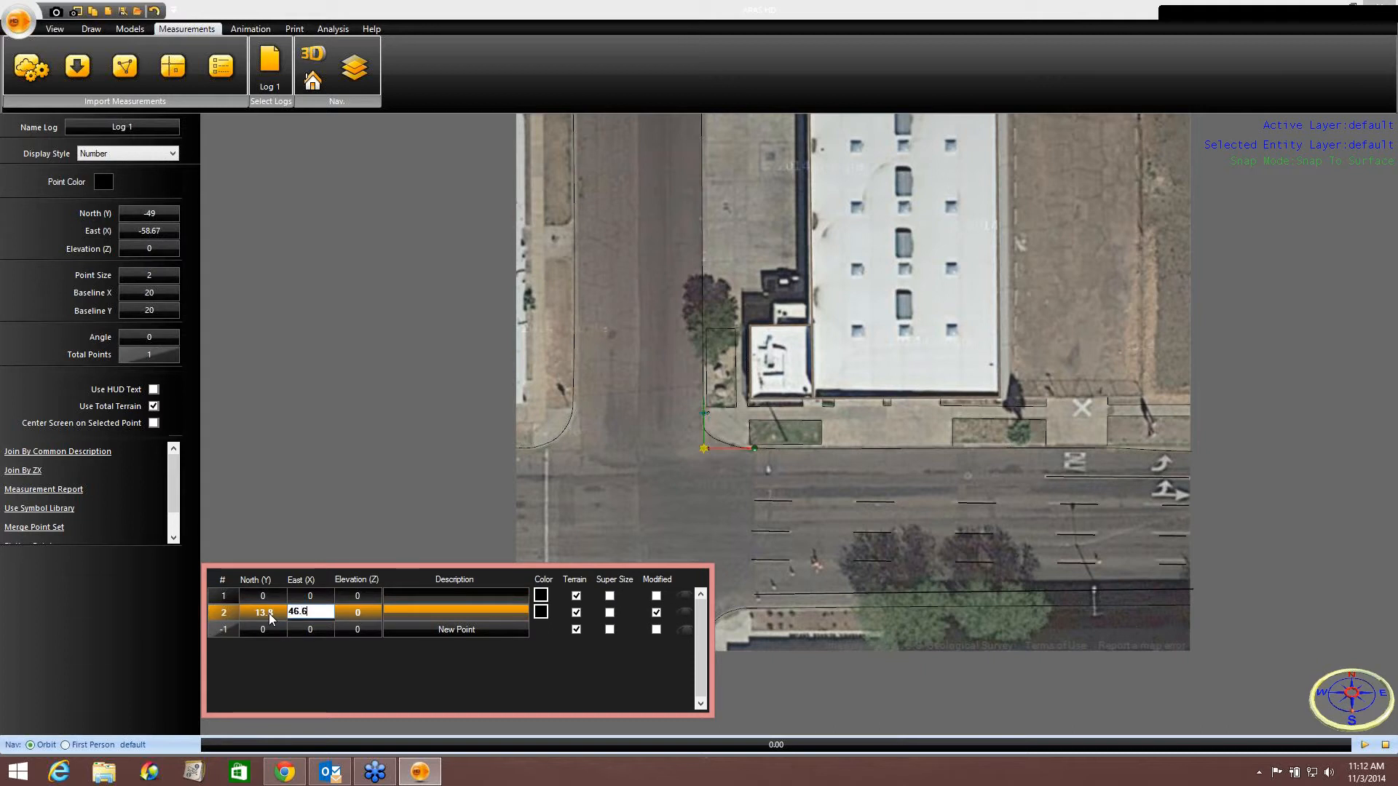
{"action": "key", "text": "Tab"}
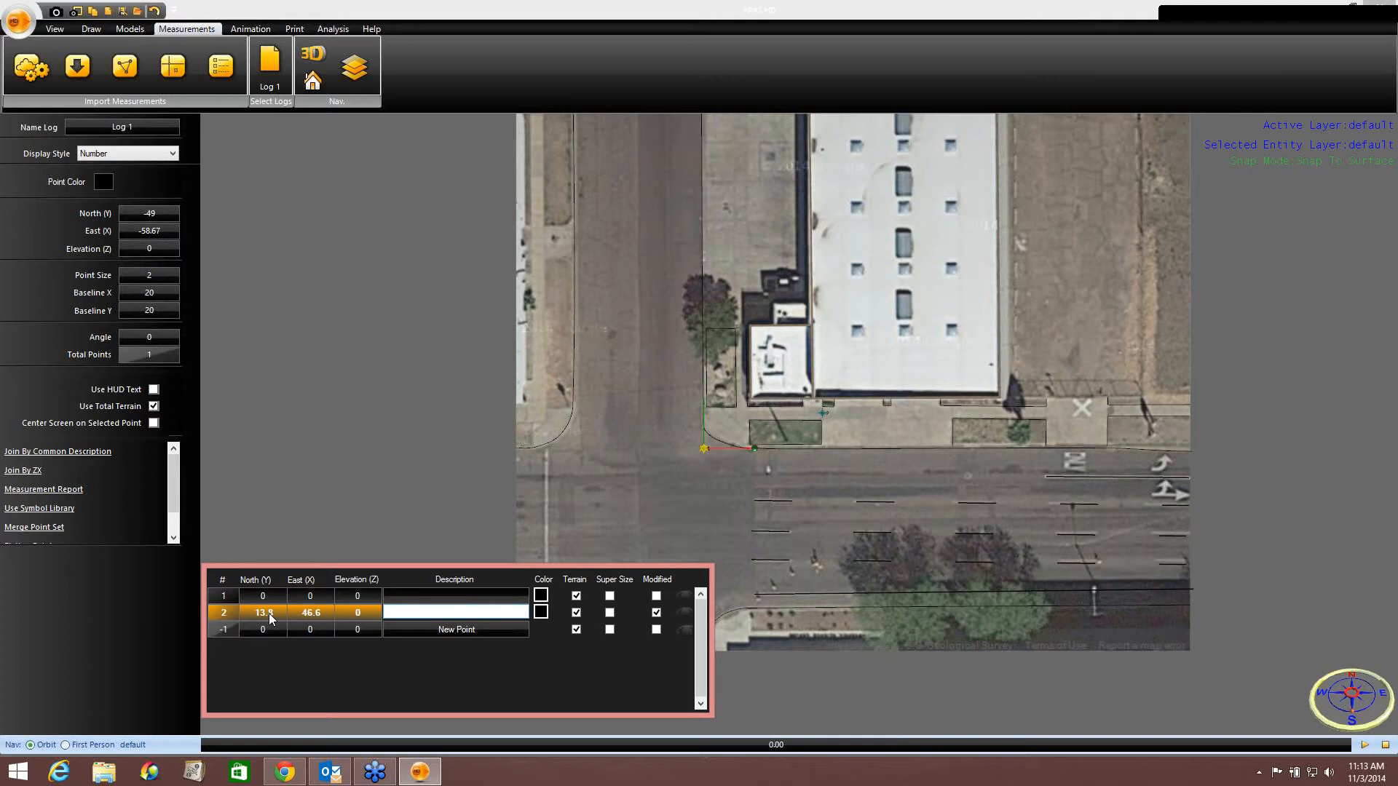
Enter the description SC1 by suspect for the new measurement point.
{"action": "type", "text": "SC1 by suspect"}
{"action": "left_click", "coordinate": [553, 457]}
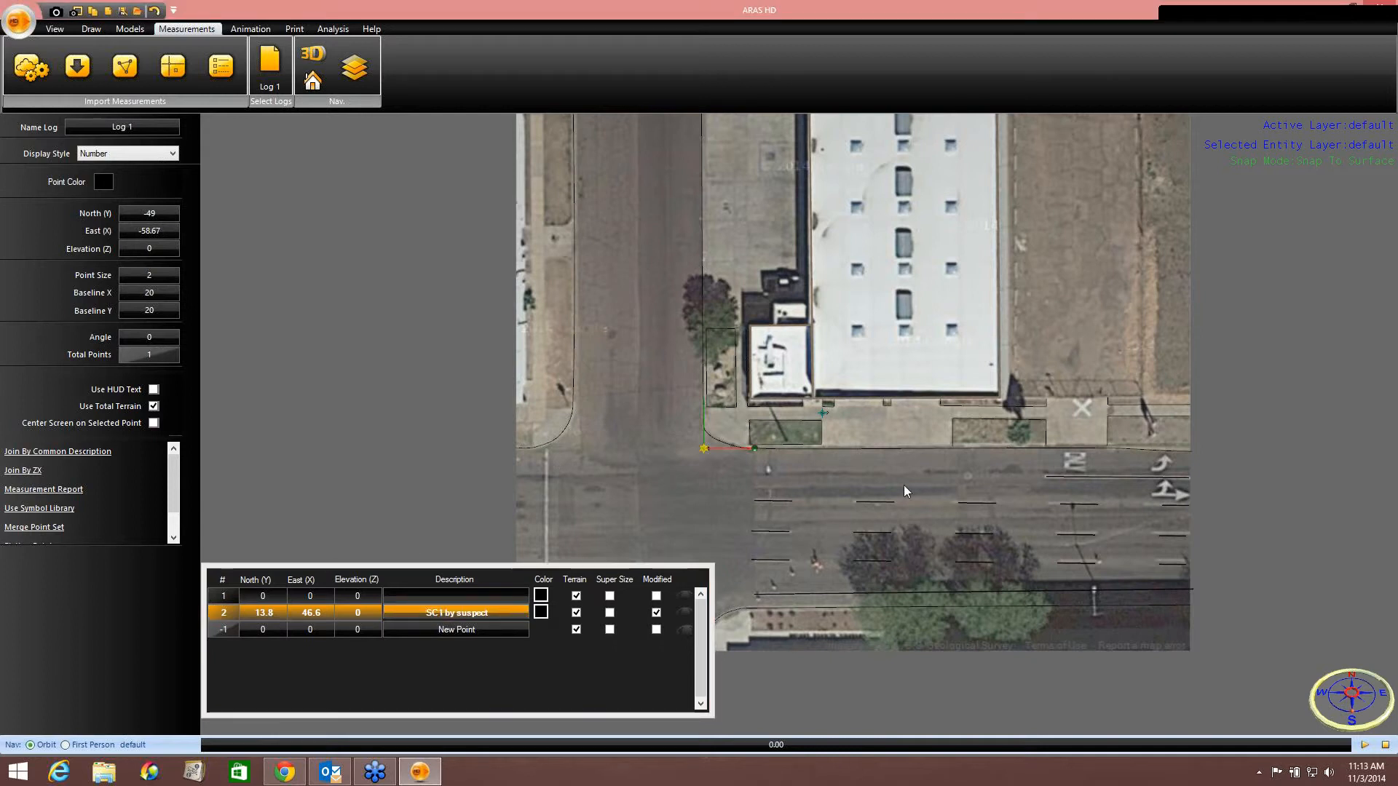
Reposition the measurement baseline origin more precisely onto the curb corner beside the small building.
{"action": "left_click_drag", "start_coordinate": [846, 483], "coordinate": [749, 439]}
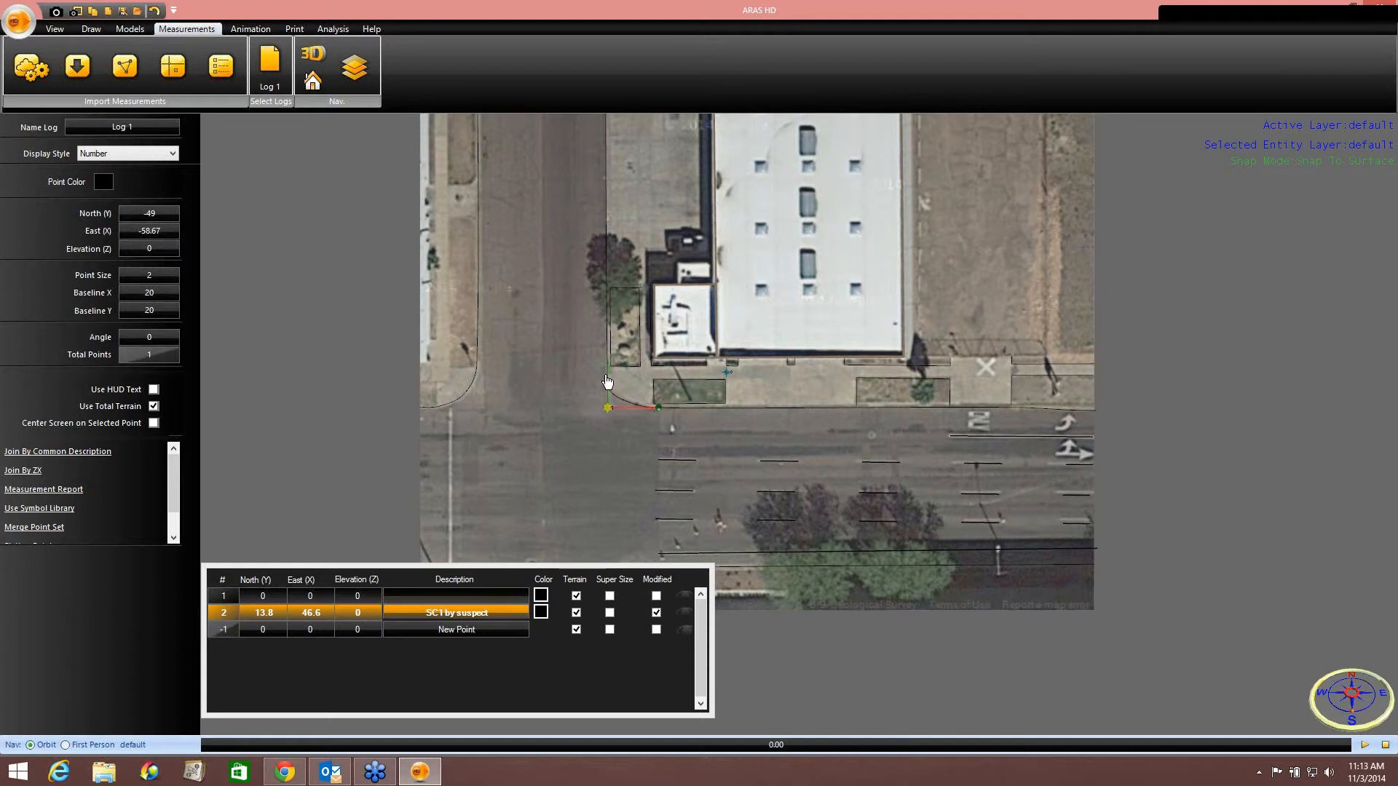
{"action": "left_click_drag", "start_coordinate": [517, 285], "coordinate": [477, 308]}
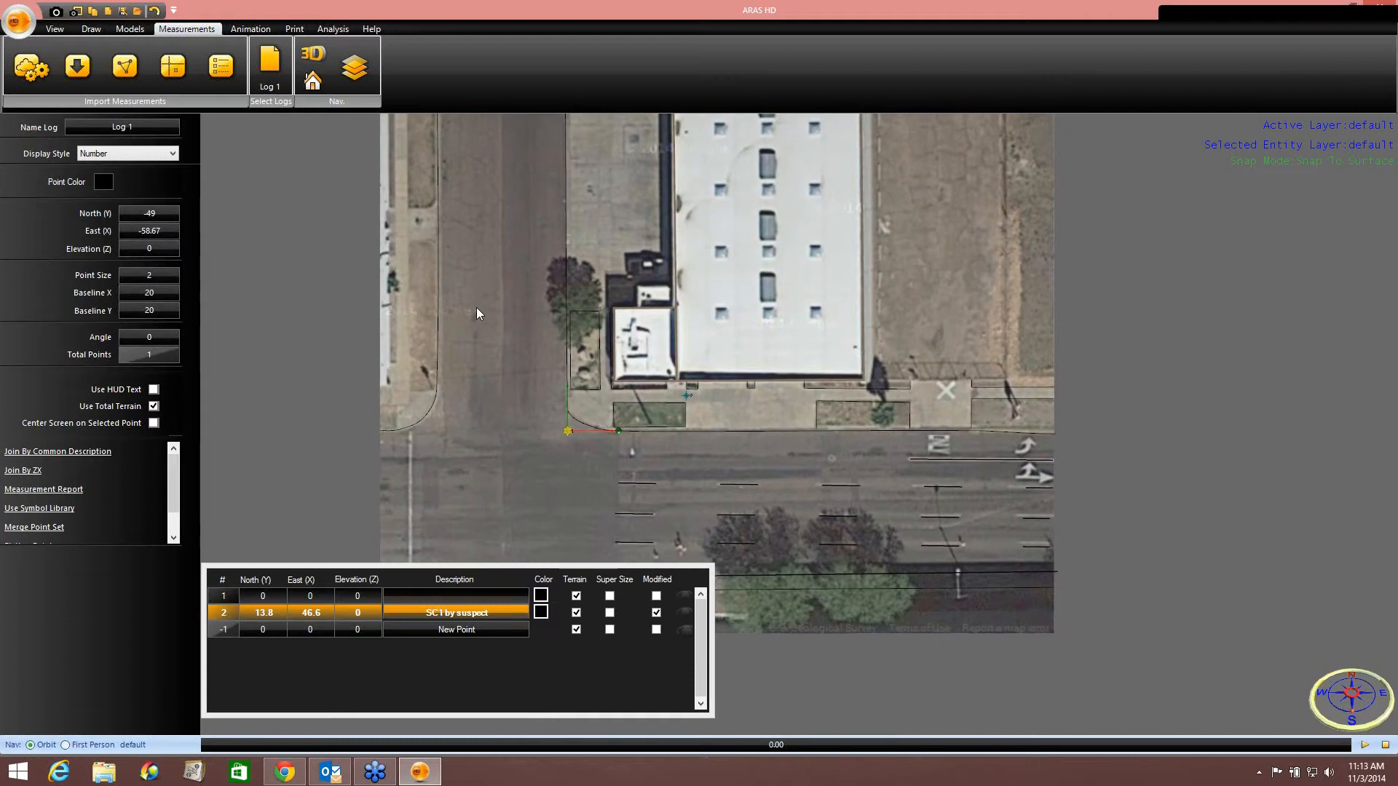
{"action": "mouse_move", "coordinate": [513, 427]}
{"action": "left_mouse_down"}
{"action": "mouse_move", "coordinate": [554, 292]}
{"action": "mouse_move", "coordinate": [613, 313]}
{"action": "mouse_move", "coordinate": [615, 436]}
{"action": "mouse_move", "coordinate": [613, 283]}
{"action": "left_mouse_up"}
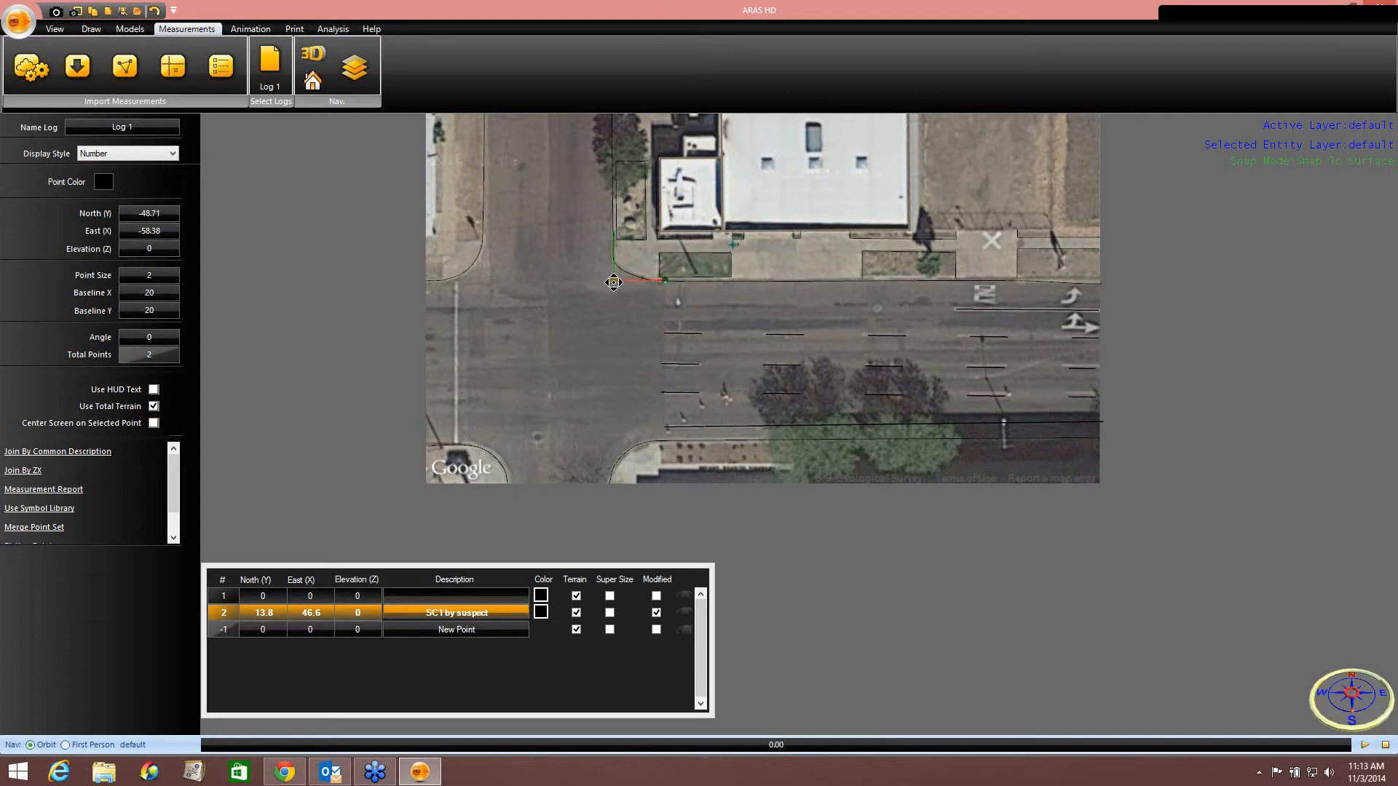
{"action": "scroll", "coordinate": [725, 248], "scroll_direction": "up", "scroll_amount": 5}
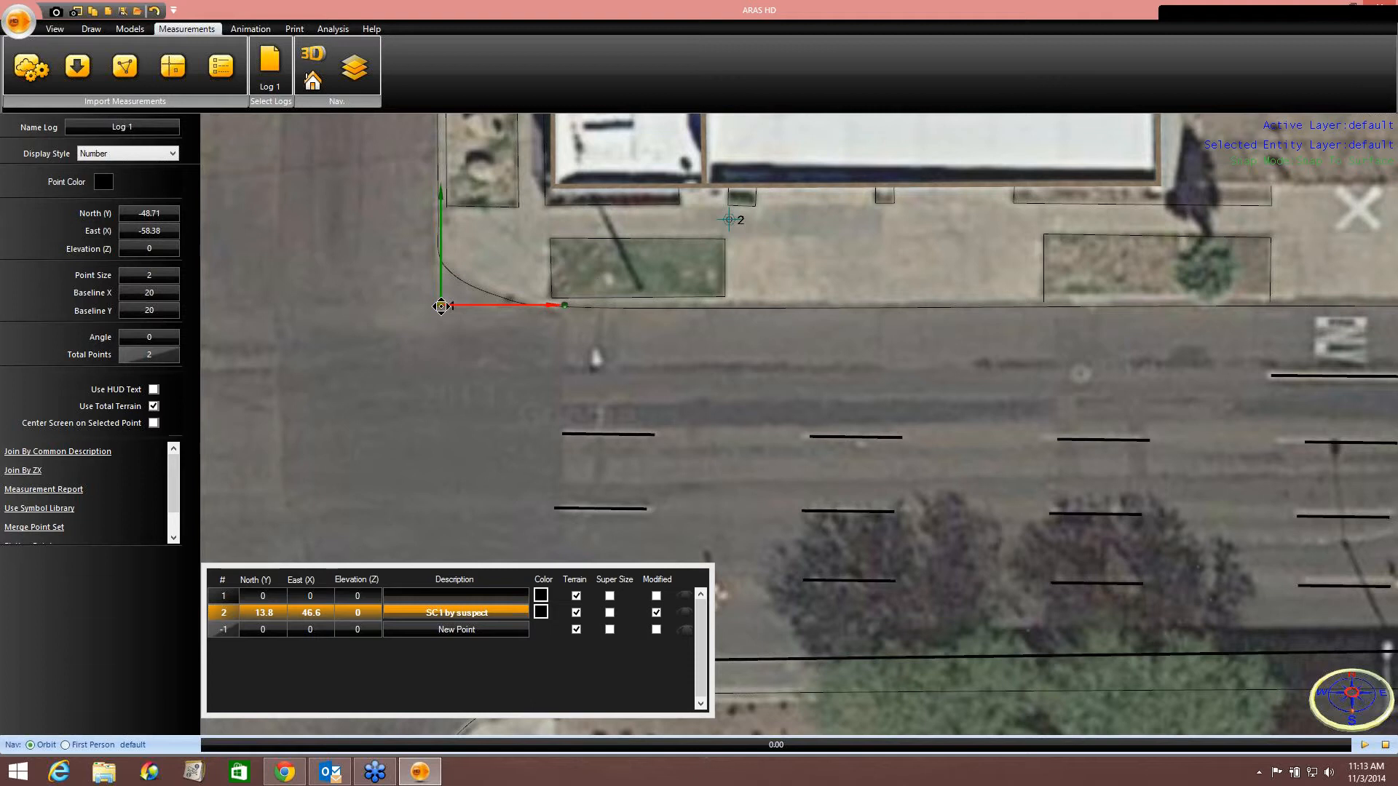
{"action": "left_click_drag", "start_coordinate": [441, 307], "coordinate": [439, 309]}
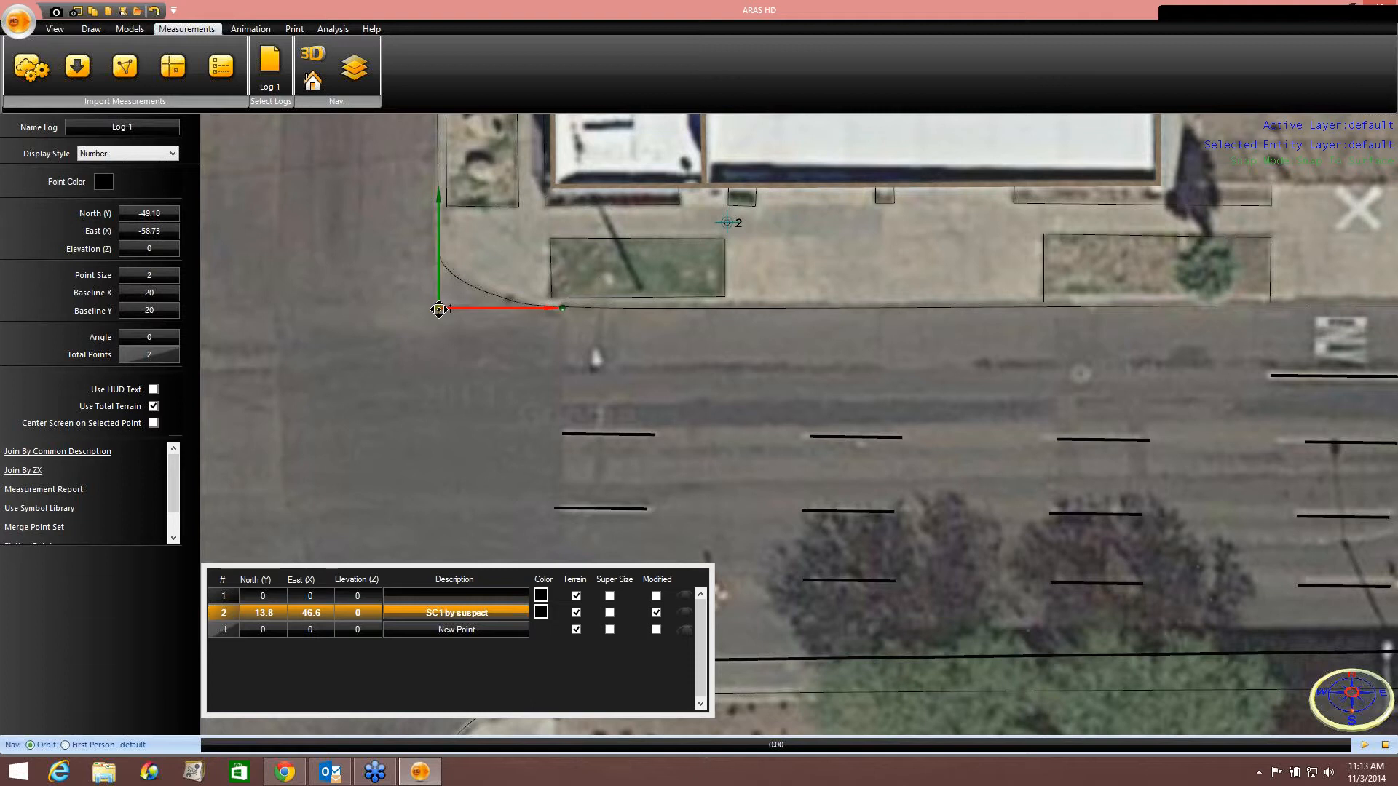
Switch the log's display style to Description so point labels show on the map.
{"action": "scroll", "coordinate": [774, 361], "scroll_direction": "down", "scroll_amount": 4}
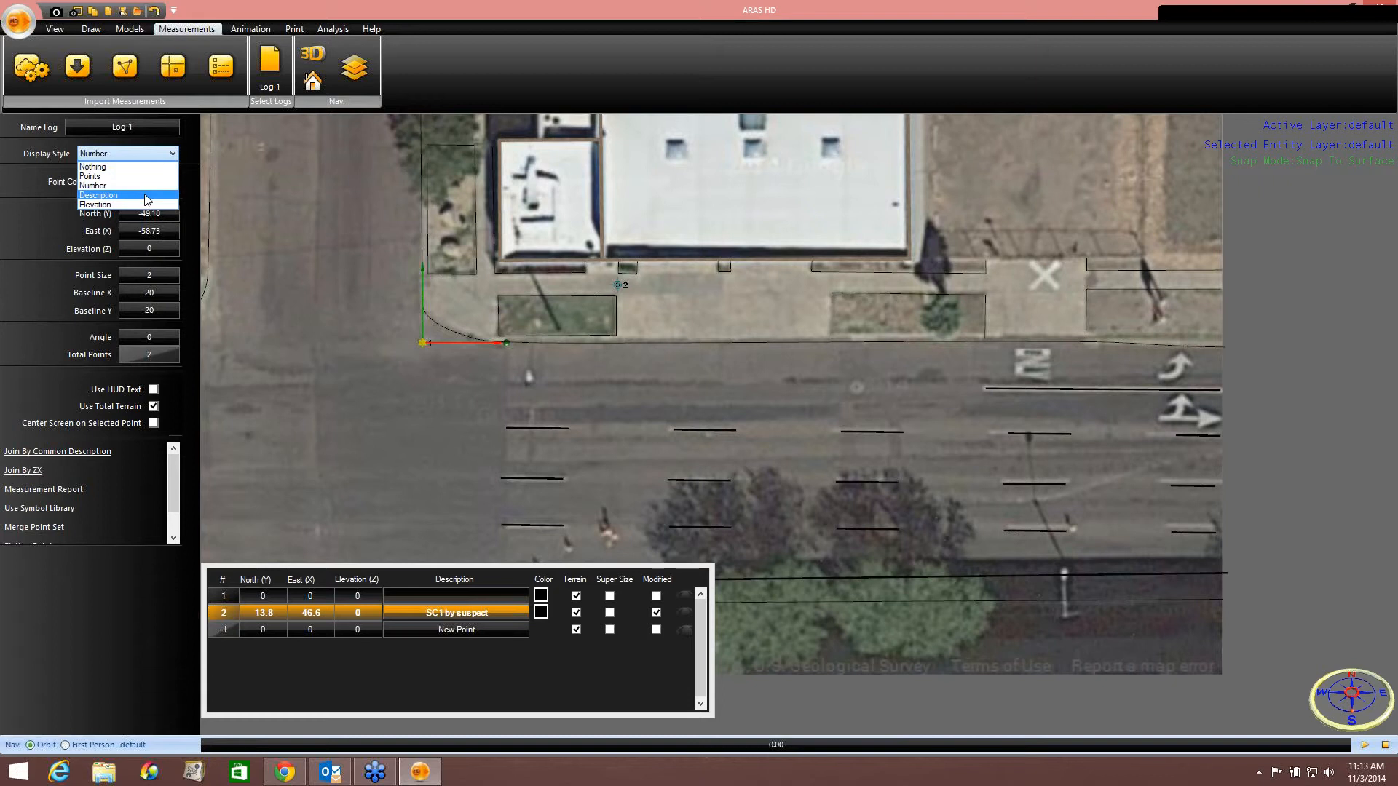
{"action": "left_click", "coordinate": [102, 195]}
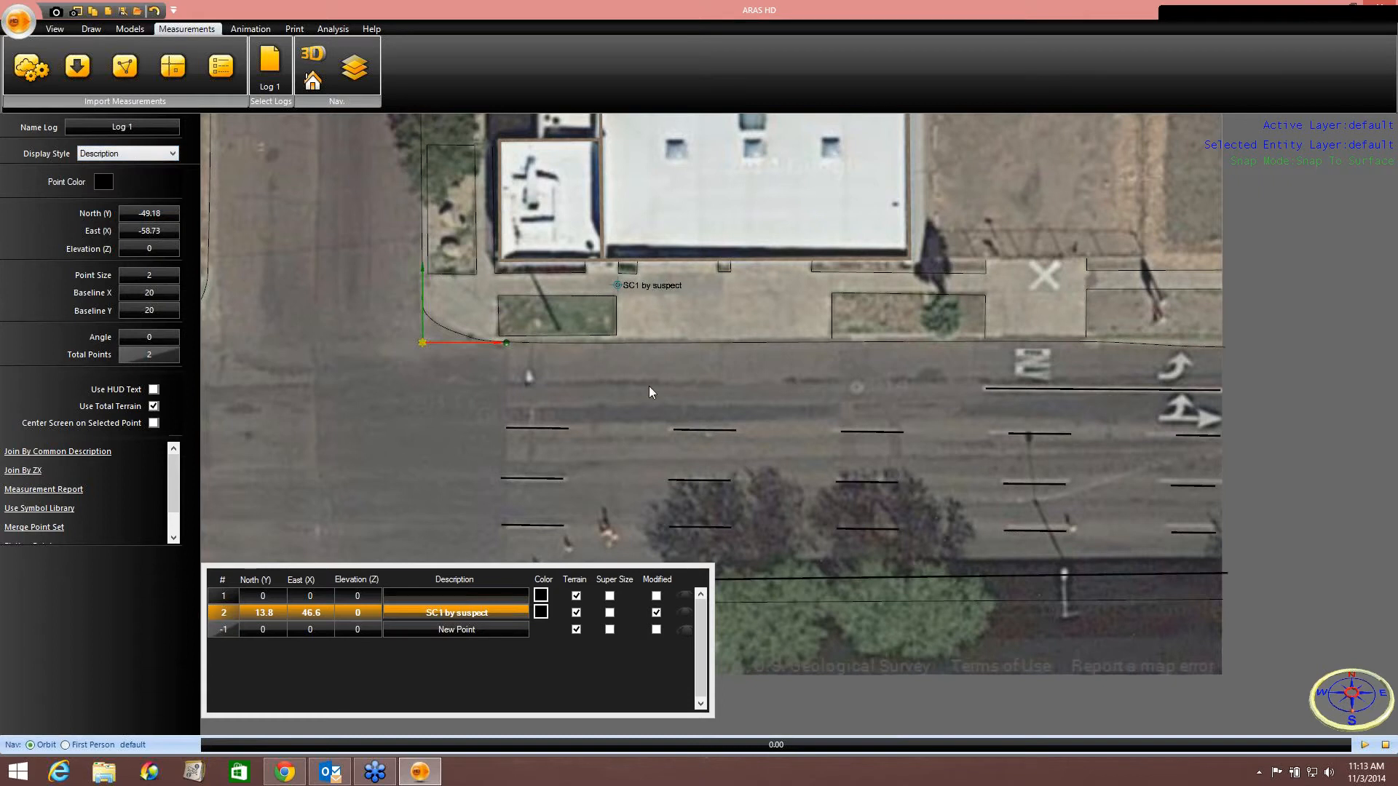
{"action": "left_click_drag", "start_coordinate": [640, 397], "coordinate": [621, 378]}
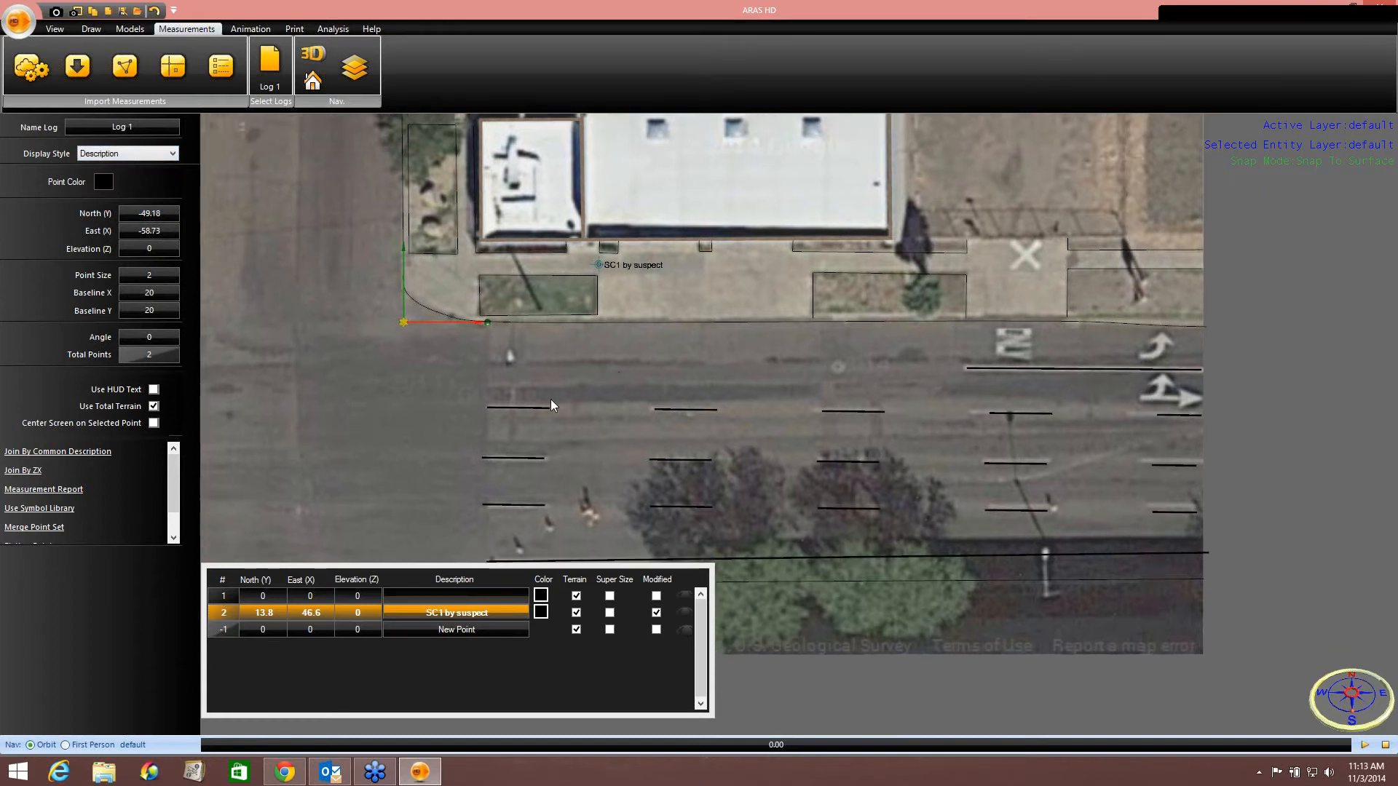
Add a measurement point with North 6.0, East 131.6 and description SC2 by Off 1.
{"action": "left_click", "coordinate": [274, 632]}
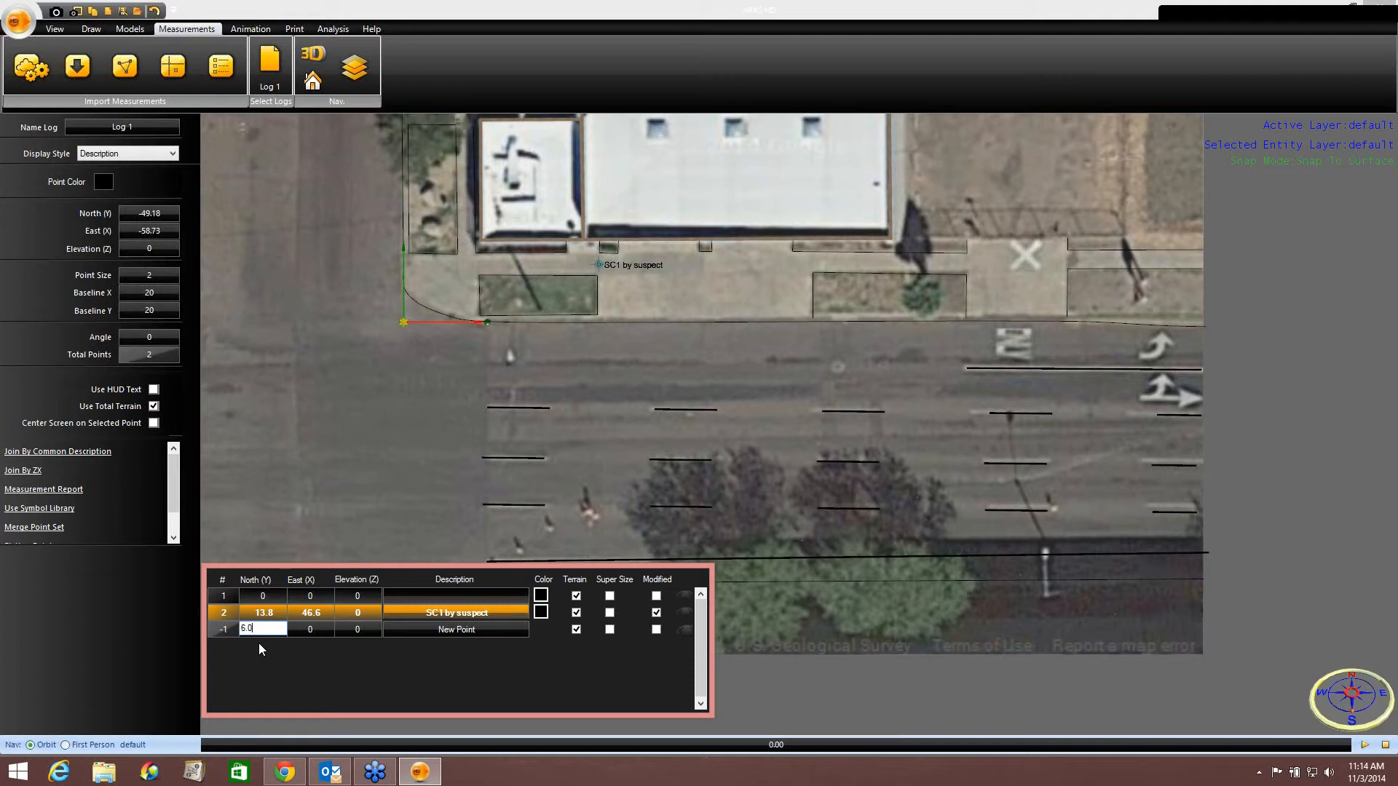
{"action": "key", "text": "Tab"}
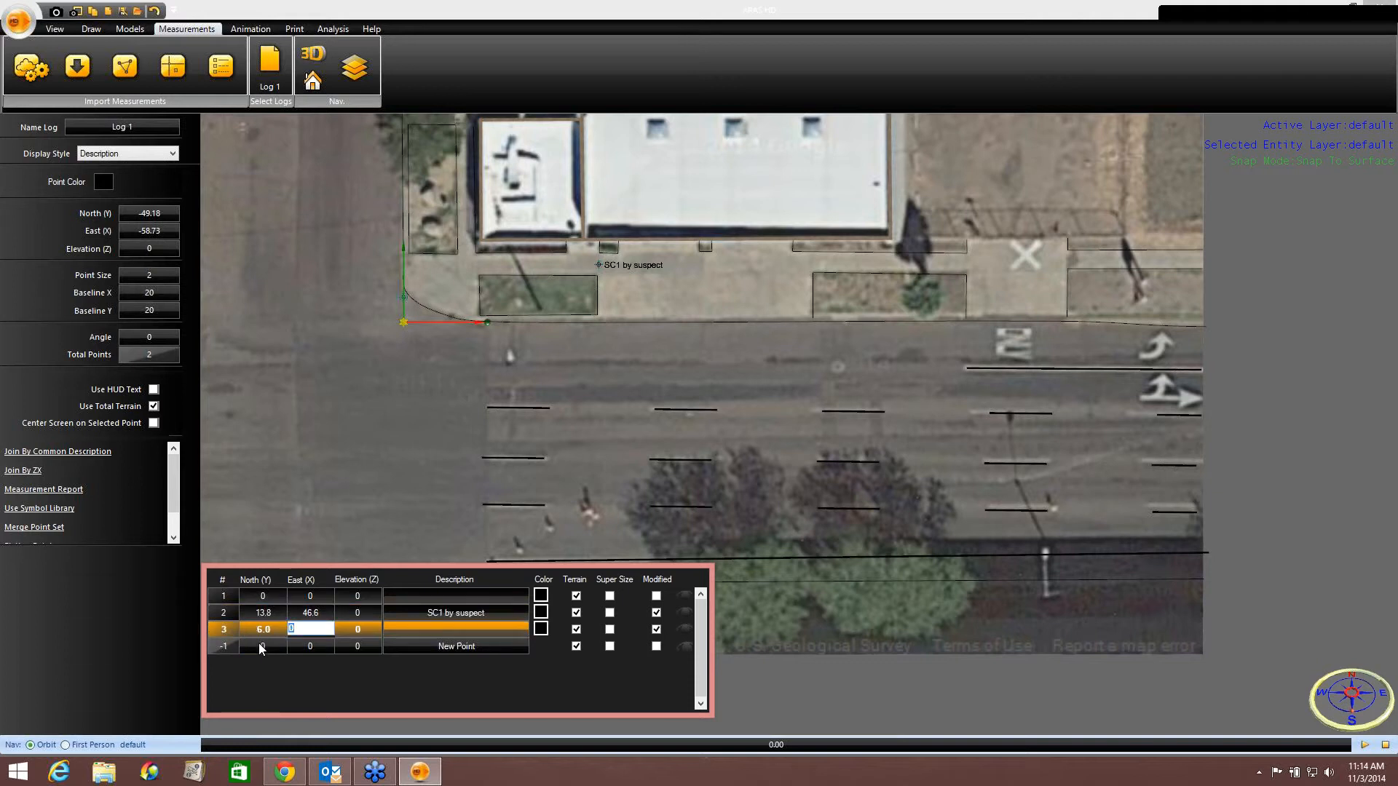
{"action": "type", "text": "131.6"}
{"action": "key", "text": "Tab"}
{"action": "key", "text": "Tab"}
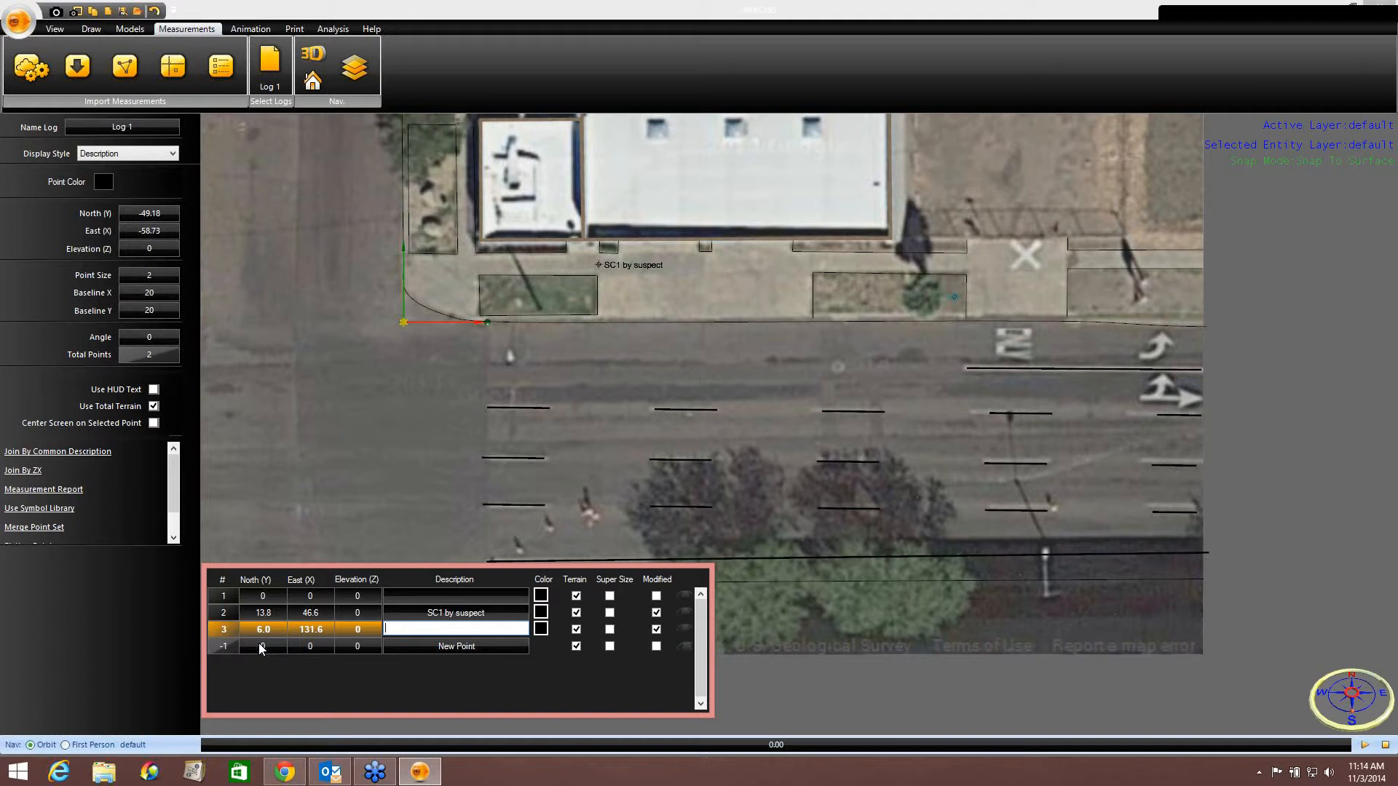
{"action": "type", "text": "SC2 by Off 1"}
{"action": "left_click", "coordinate": [895, 487]}
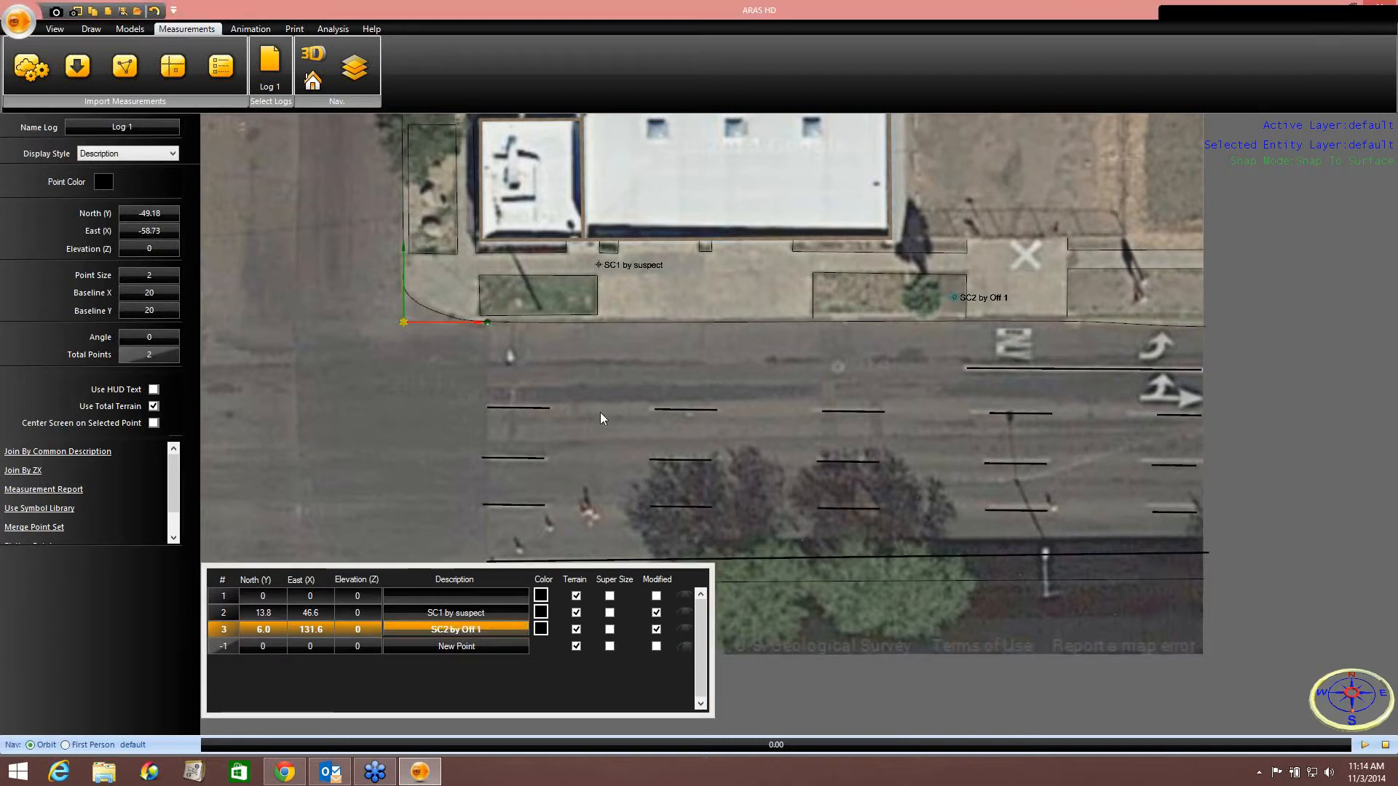
Add a measurement point with North 2.4, East 130.6 and description SC3 by Off 1.
{"action": "left_click", "coordinate": [278, 645]}
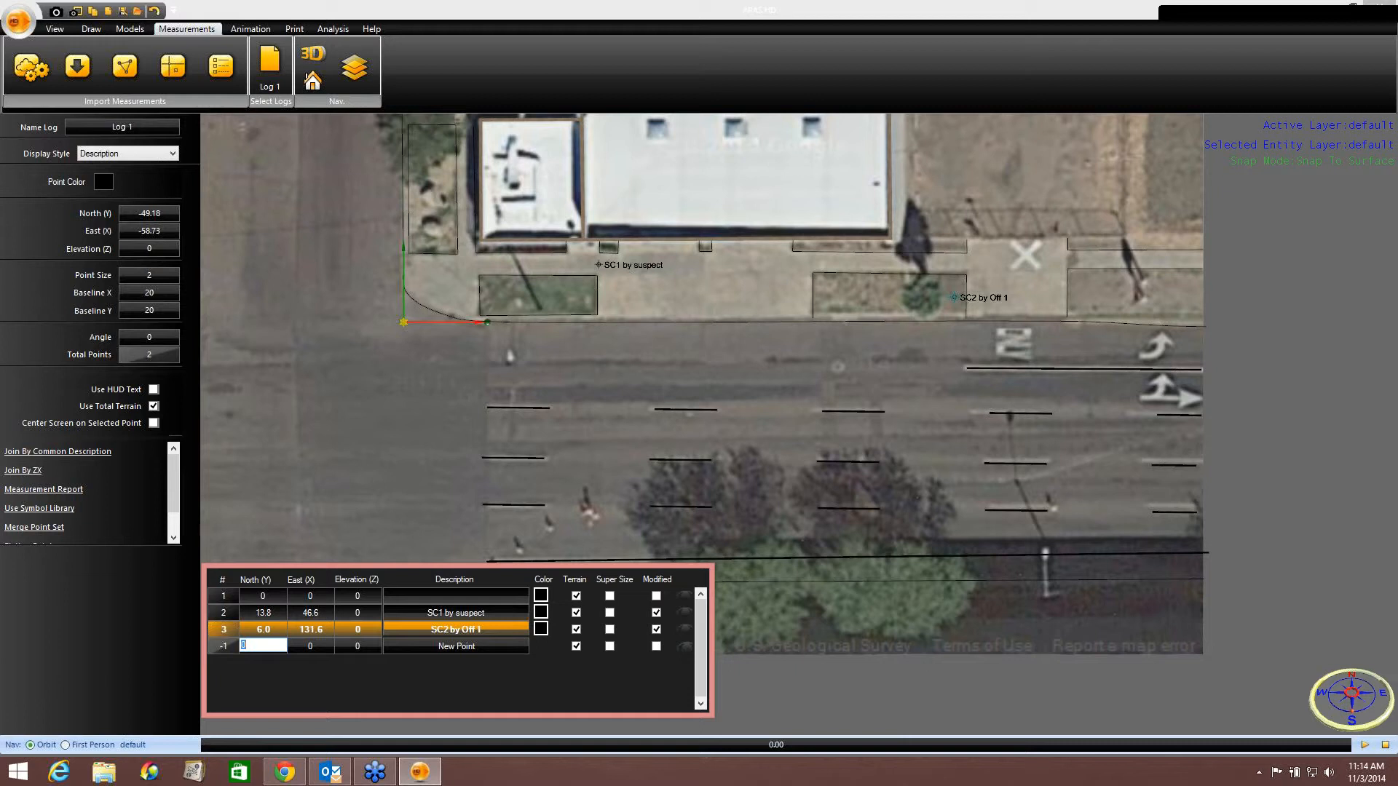
{"action": "type", "text": "2.4"}
{"action": "key", "text": "Tab"}
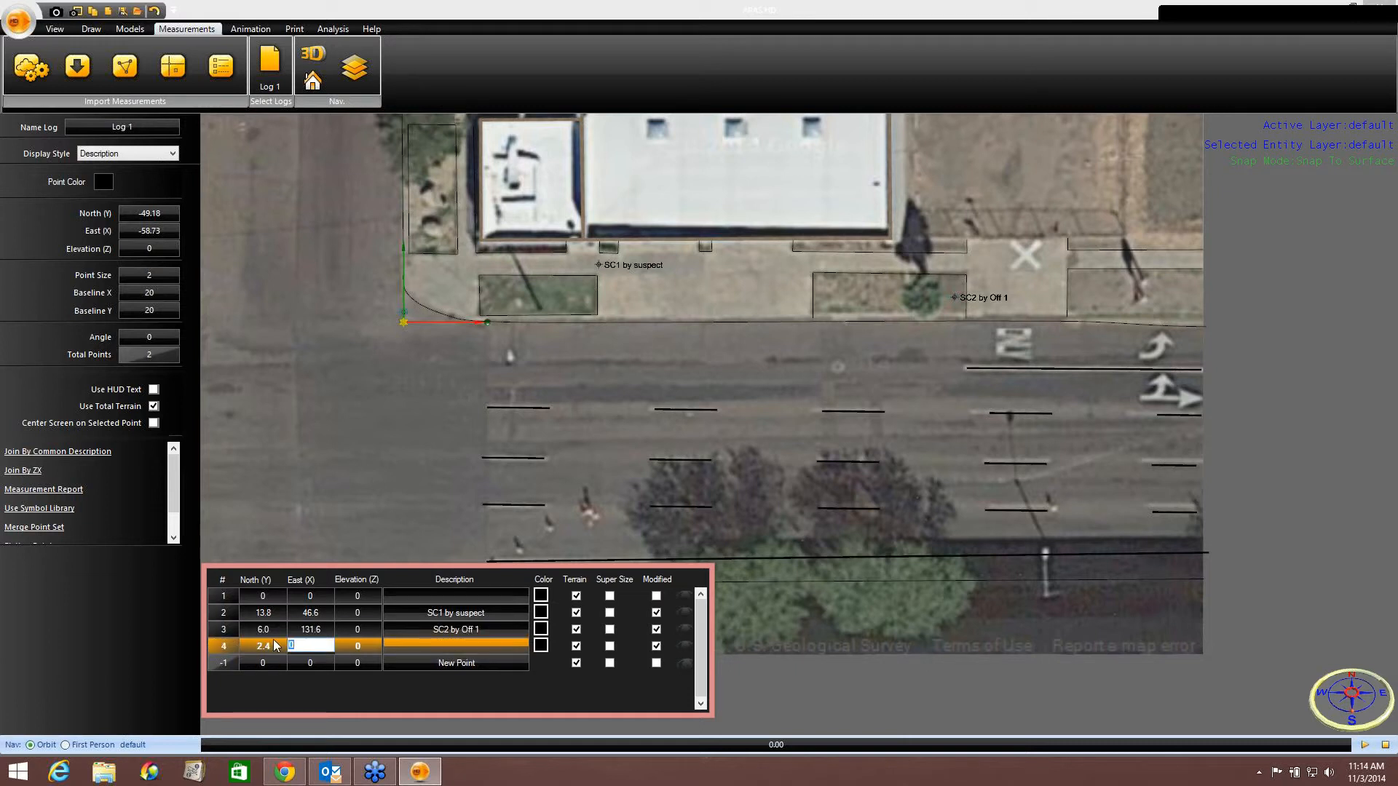
{"action": "type", "text": "130.6"}
{"action": "key", "text": "Tab"}
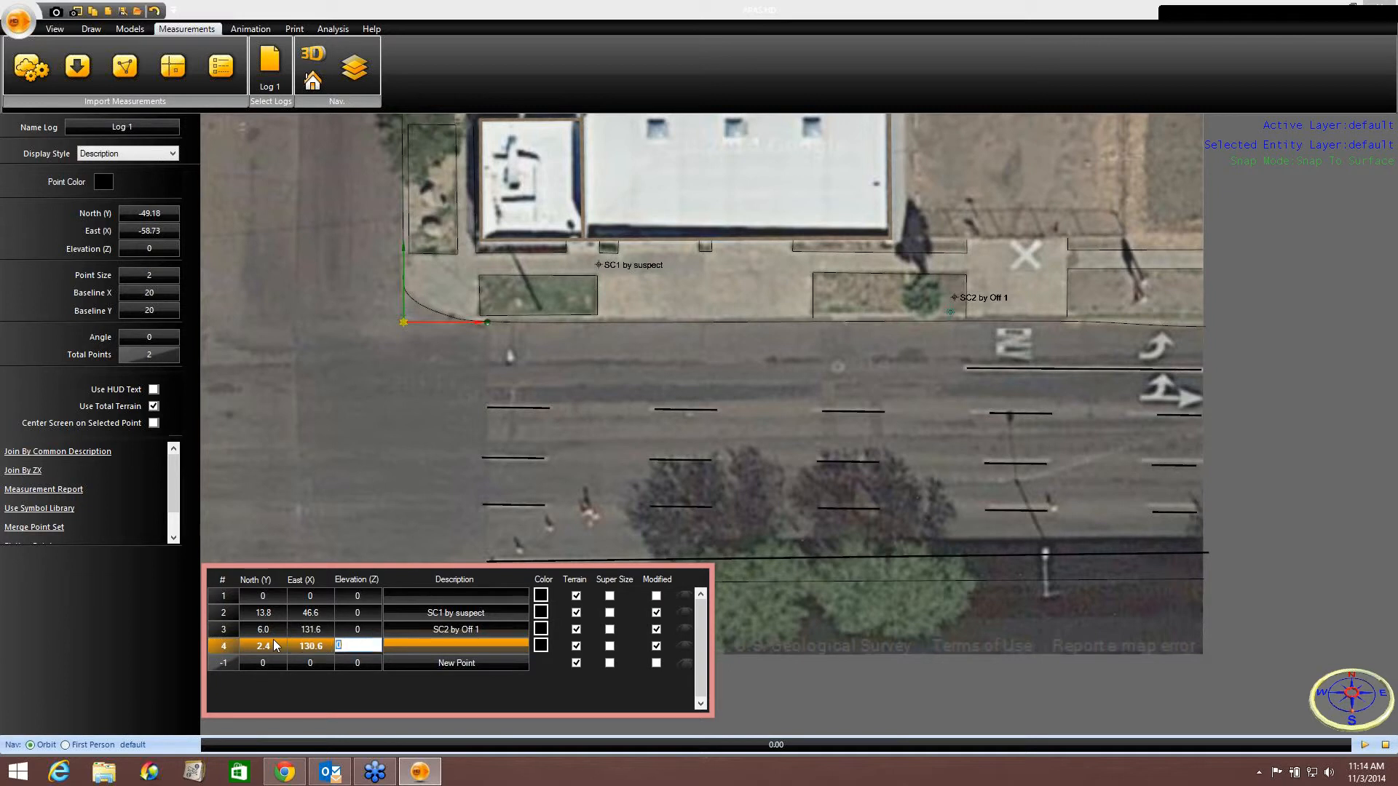
{"action": "key", "text": "Tab"}
{"action": "type", "text": "SC3"}
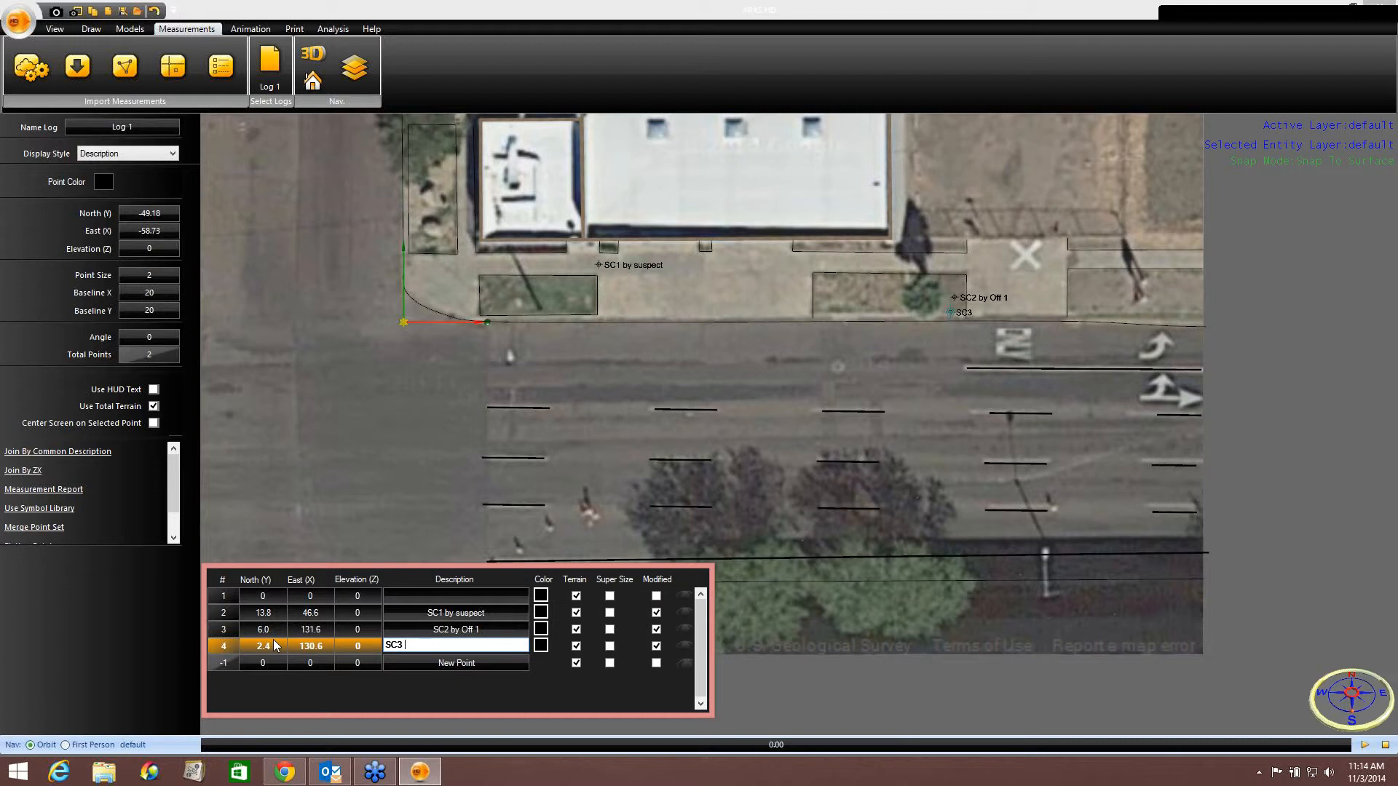
{"action": "type", "text": " by Off 1"}
{"action": "left_click", "coordinate": [730, 495]}
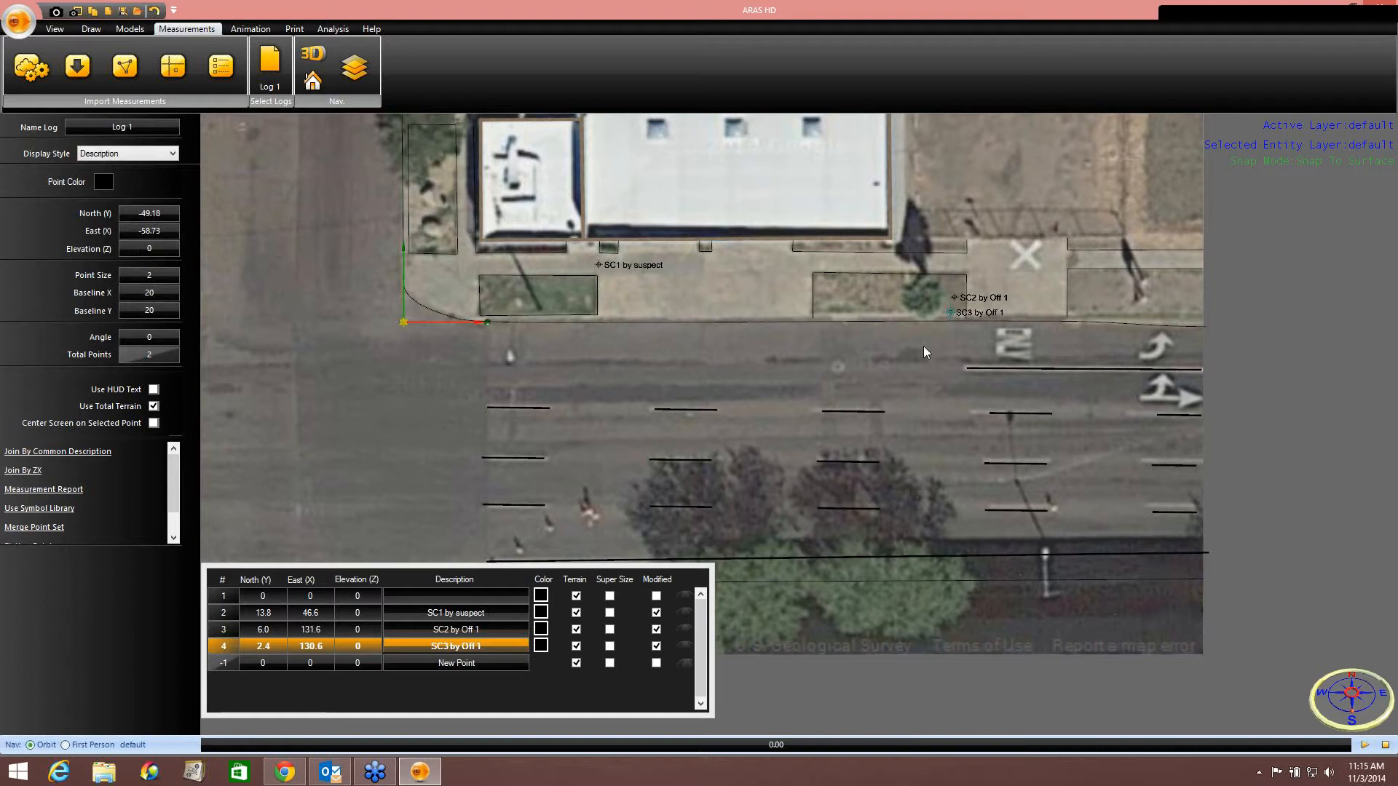
Add a measurement point with North 2.2, East 132.5 and description SC4 by Off 1.
{"action": "left_click", "coordinate": [282, 664]}
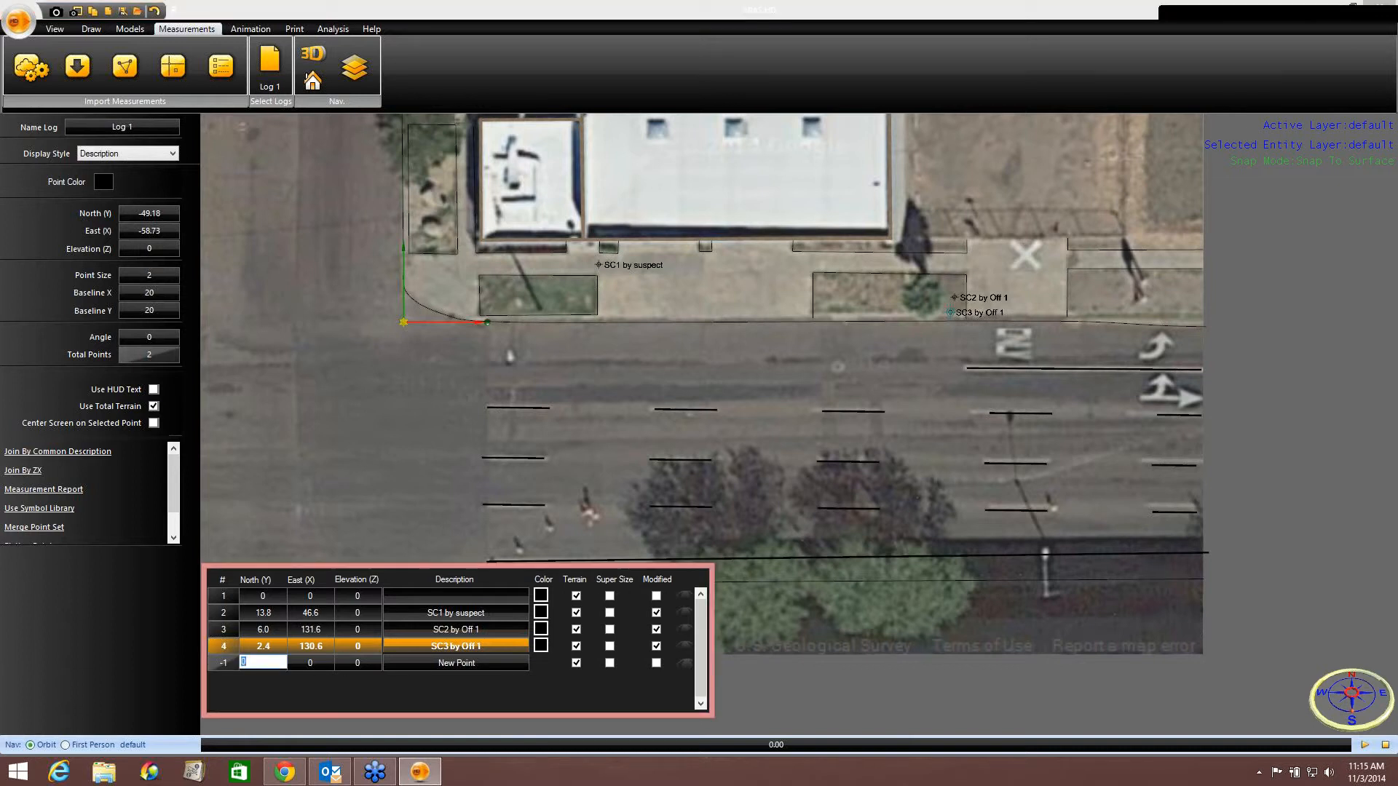
{"action": "type", "text": "2.2"}
{"action": "key", "text": "Tab"}
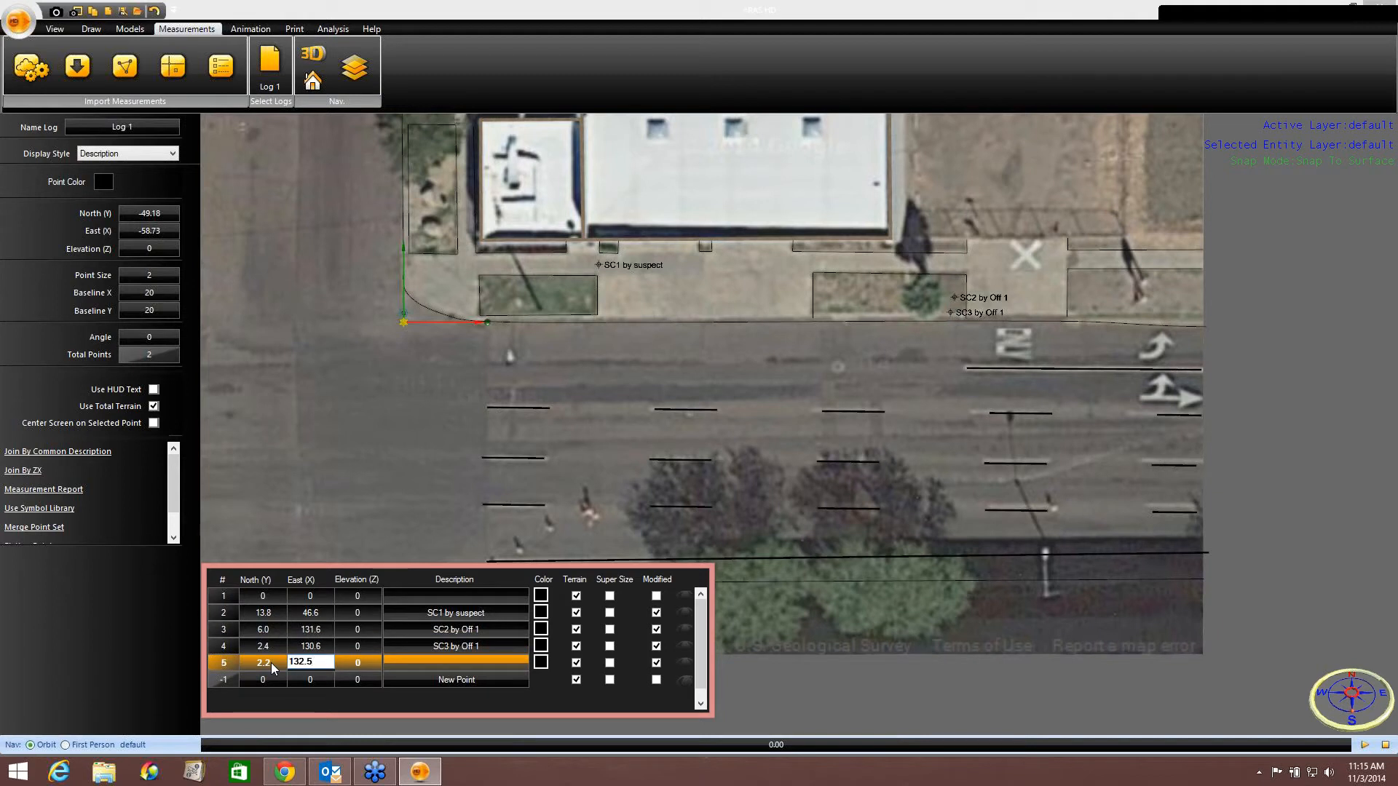
{"action": "key", "text": "Tab"}
{"action": "key", "text": "Tab"}
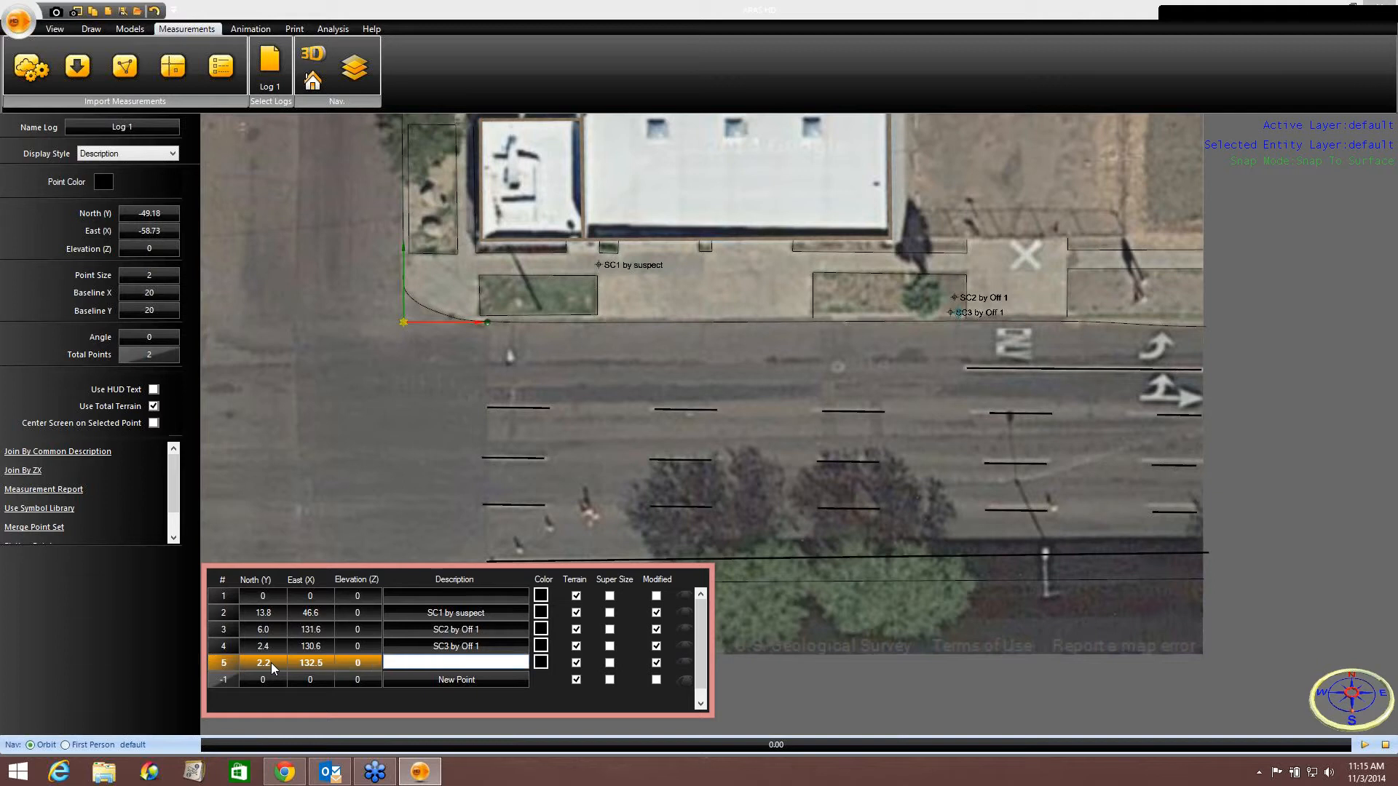
{"action": "type", "text": "SC4 by Off 1"}
{"action": "key", "text": "Return"}
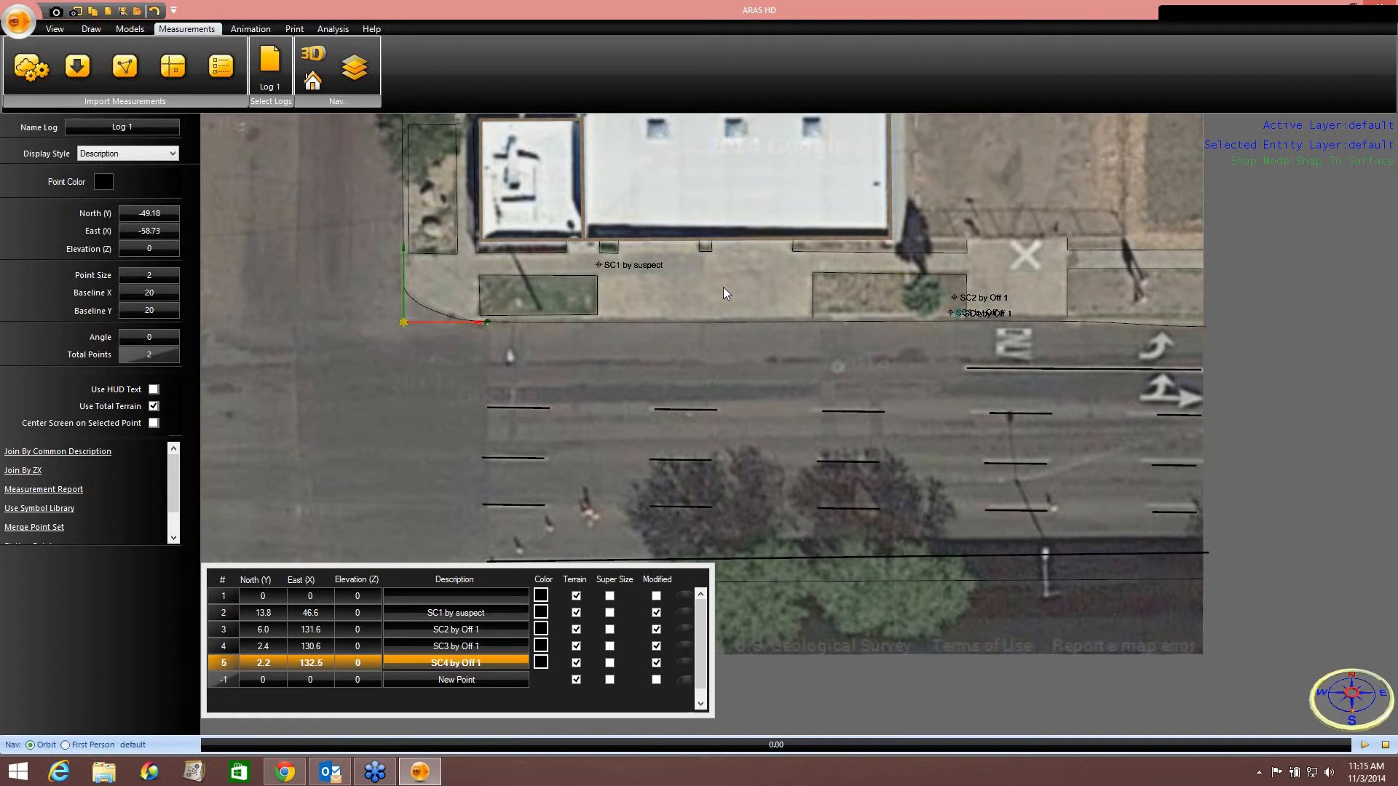
Examine the plotted measurement points along the sidewalk and curb on the map.
{"action": "middle_click_drag", "start_coordinate": [725, 287], "coordinate": [910, 330]}
{"action": "scroll", "coordinate": [910, 330], "scroll_direction": "down", "scroll_amount": 4}
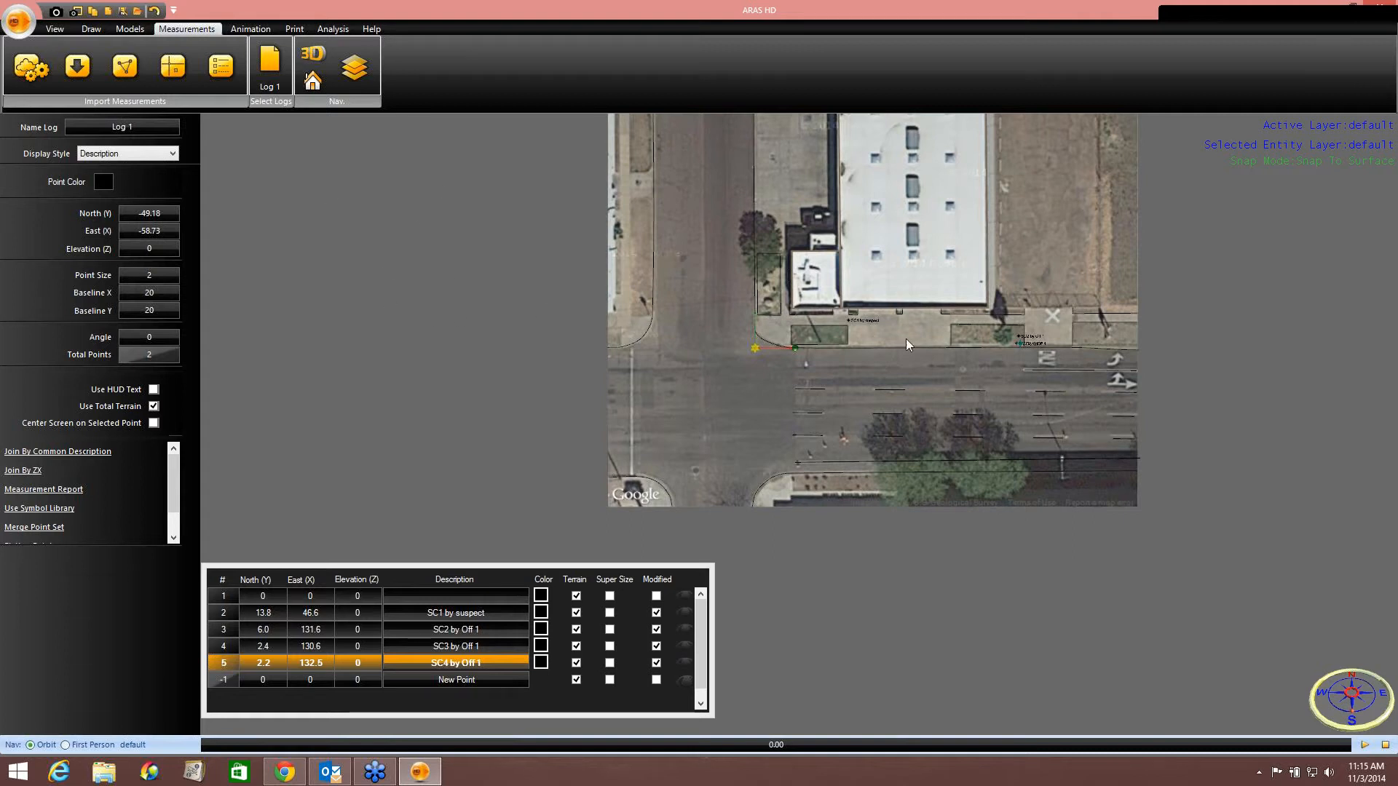
{"action": "left_click_drag", "start_coordinate": [906, 339], "coordinate": [772, 371]}
{"action": "scroll", "coordinate": [772, 371], "scroll_direction": "up", "scroll_amount": 2}
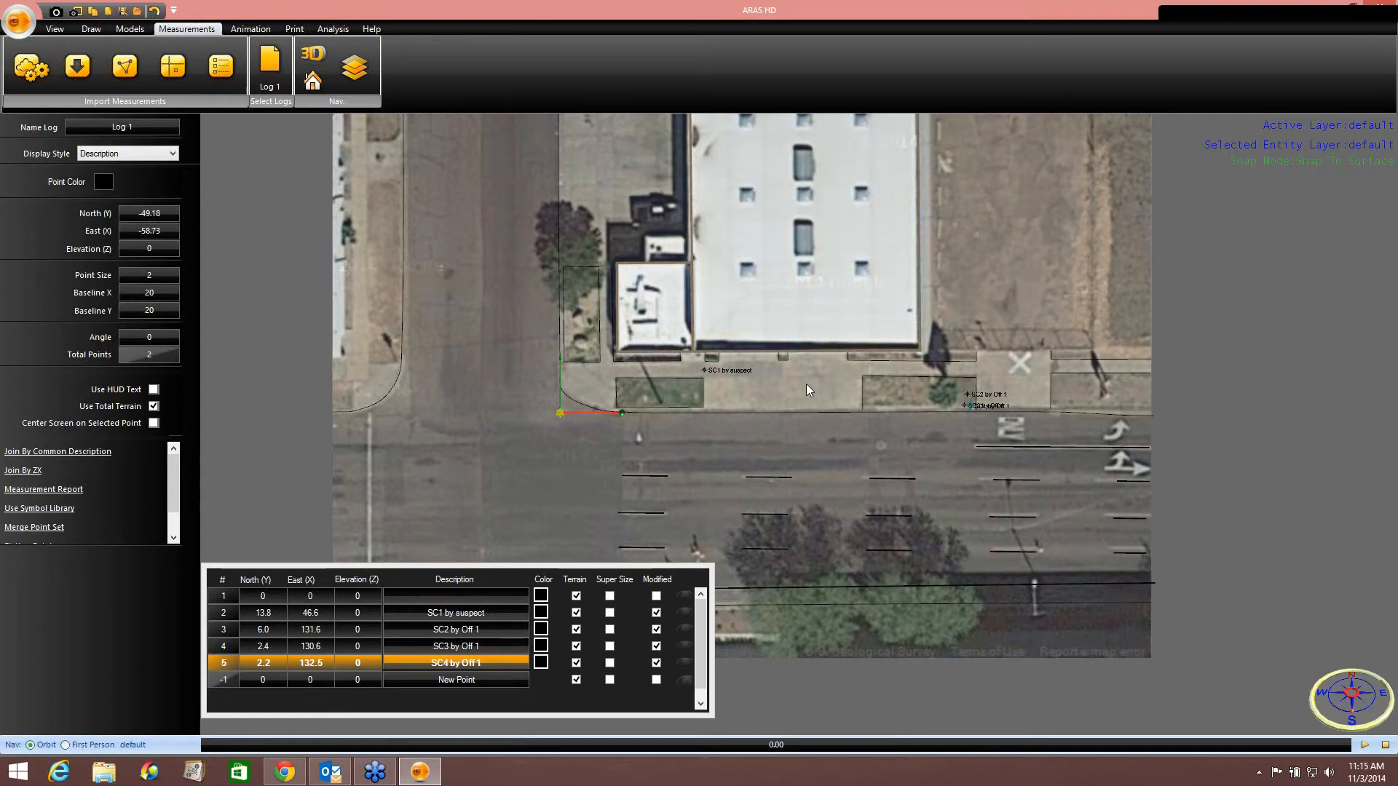
{"action": "left_click_drag", "start_coordinate": [666, 391], "coordinate": [710, 453]}
{"action": "scroll", "coordinate": [710, 453], "scroll_direction": "up", "scroll_amount": 2}
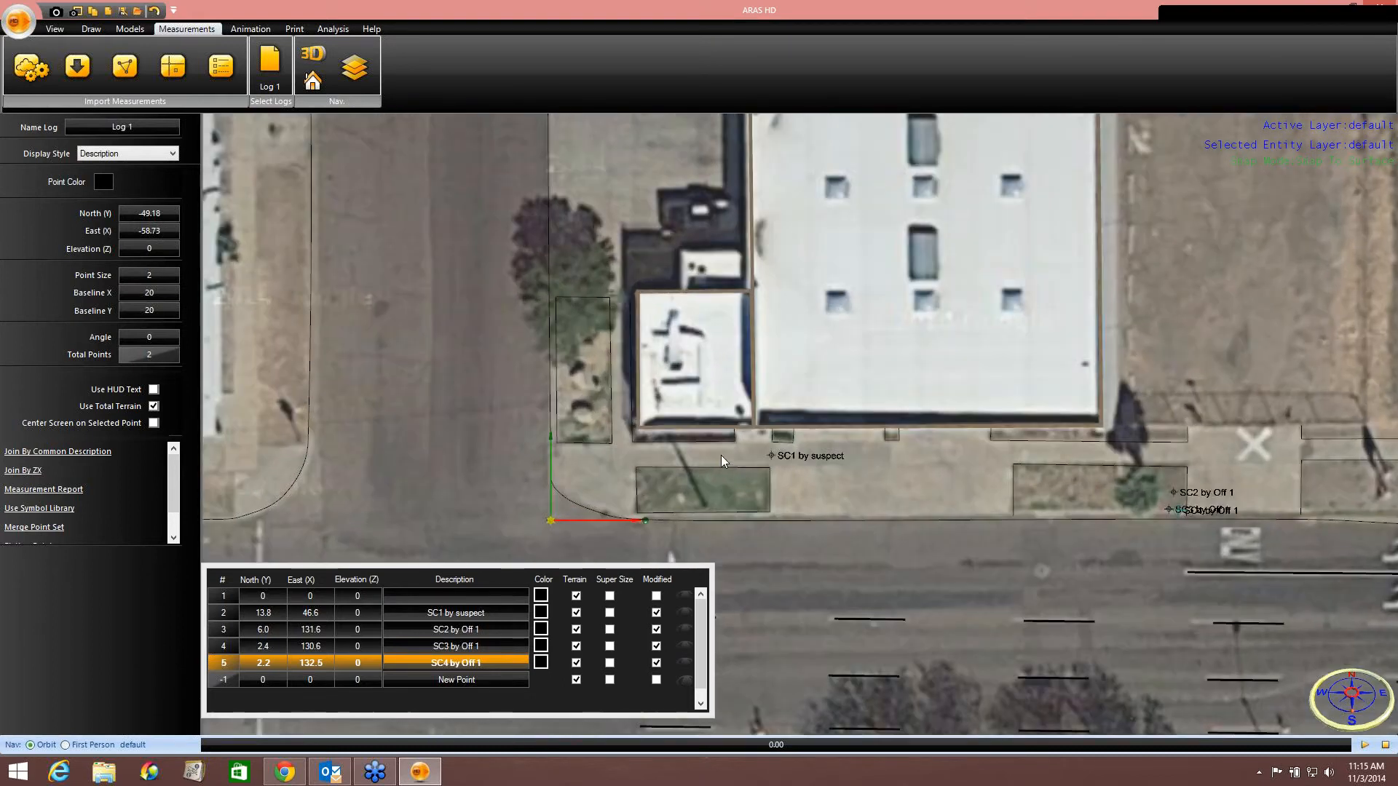
{"action": "scroll", "coordinate": [867, 480], "scroll_direction": "down", "scroll_amount": 2}
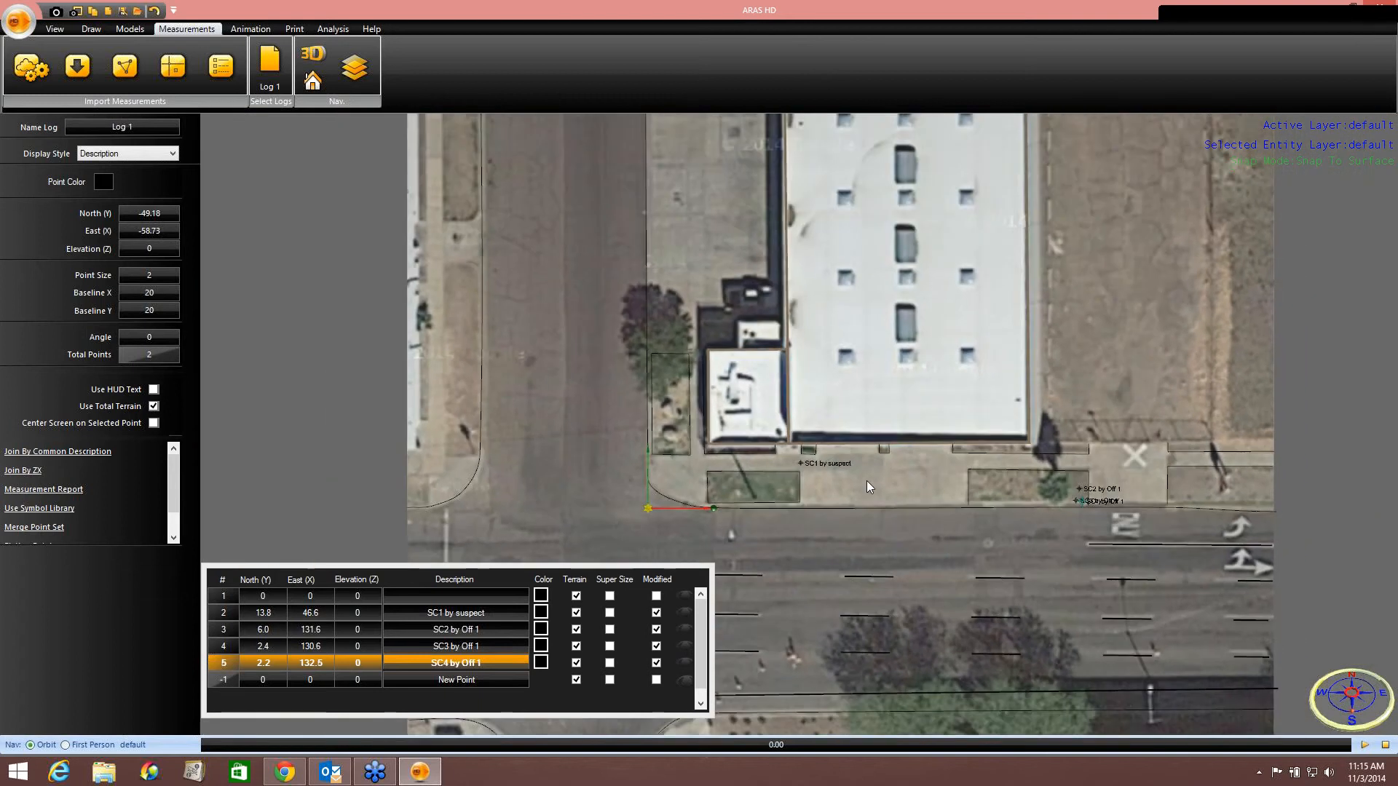
{"action": "left_click_drag", "start_coordinate": [867, 481], "coordinate": [867, 455]}
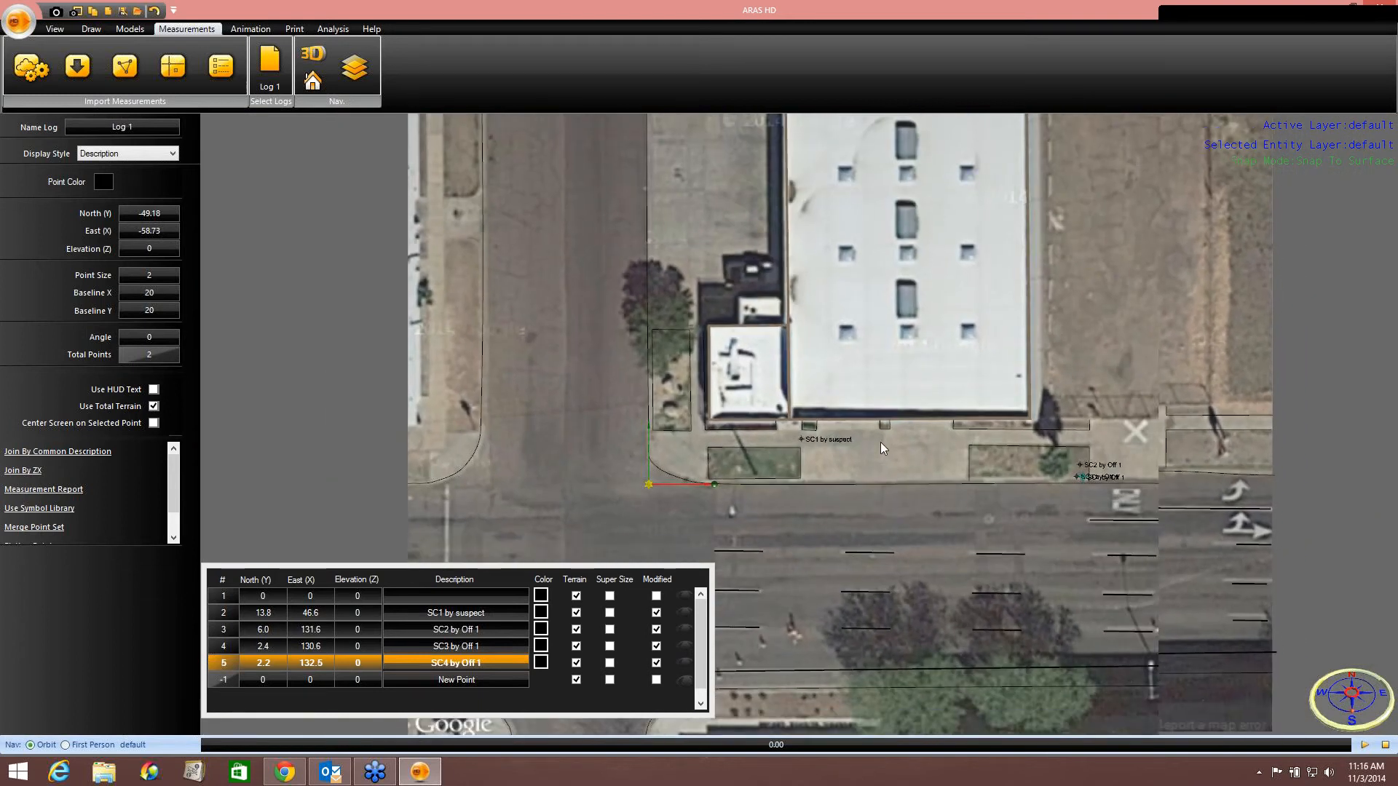
{"action": "left_click_drag", "start_coordinate": [880, 442], "coordinate": [869, 412]}
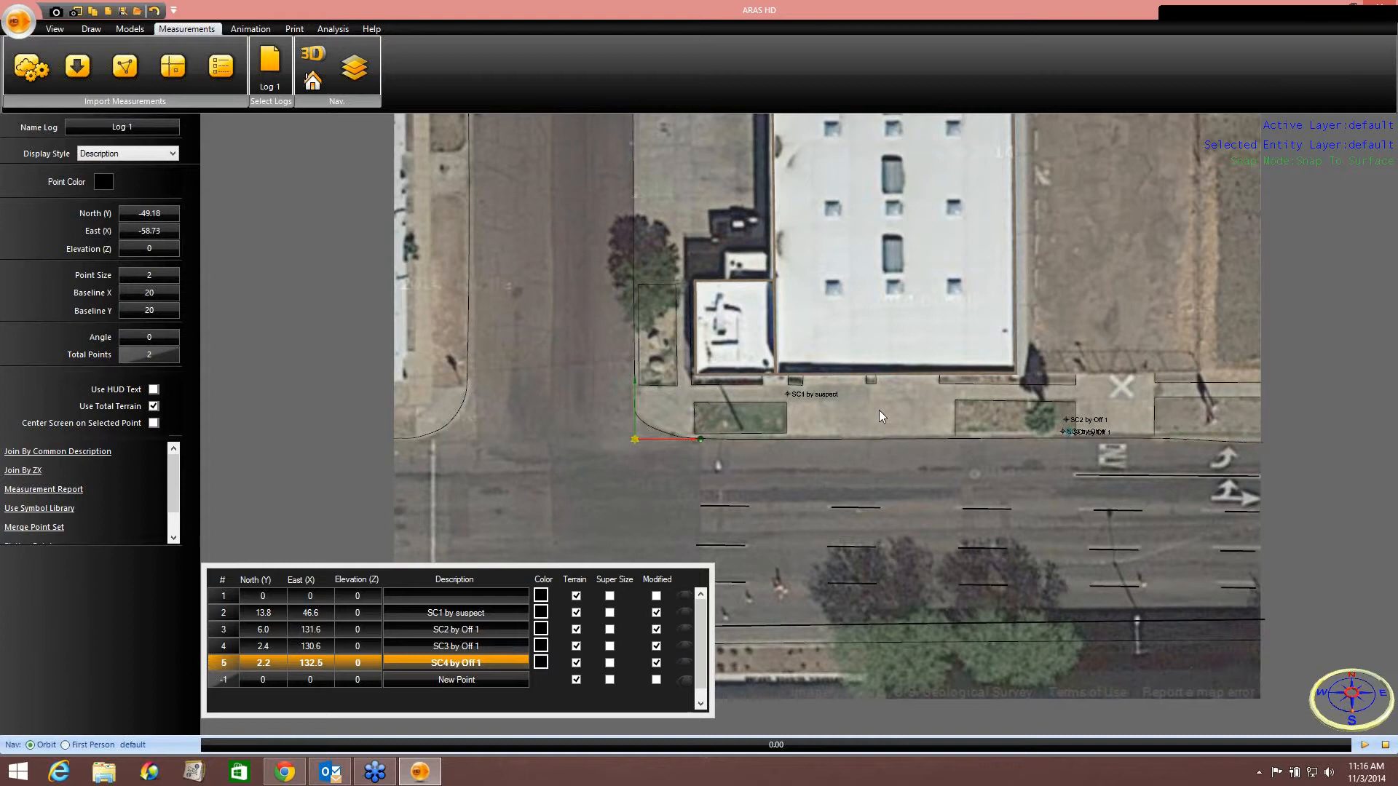
Add a measurement point with North 155.4, East 12.5 and description SC5 by Off 2.
{"action": "left_click", "coordinate": [258, 681]}
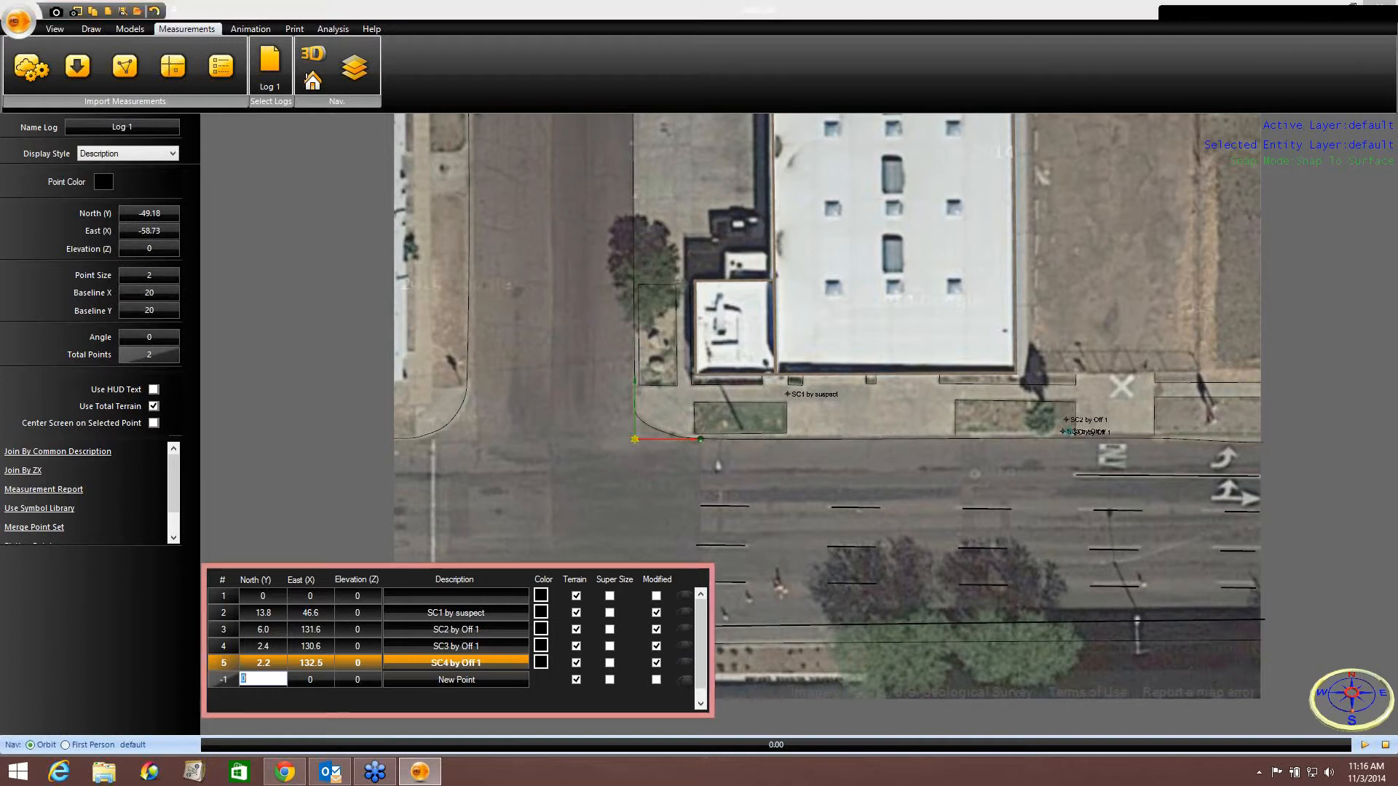
{"action": "type", "text": "155.4"}
{"action": "key", "text": "Tab"}
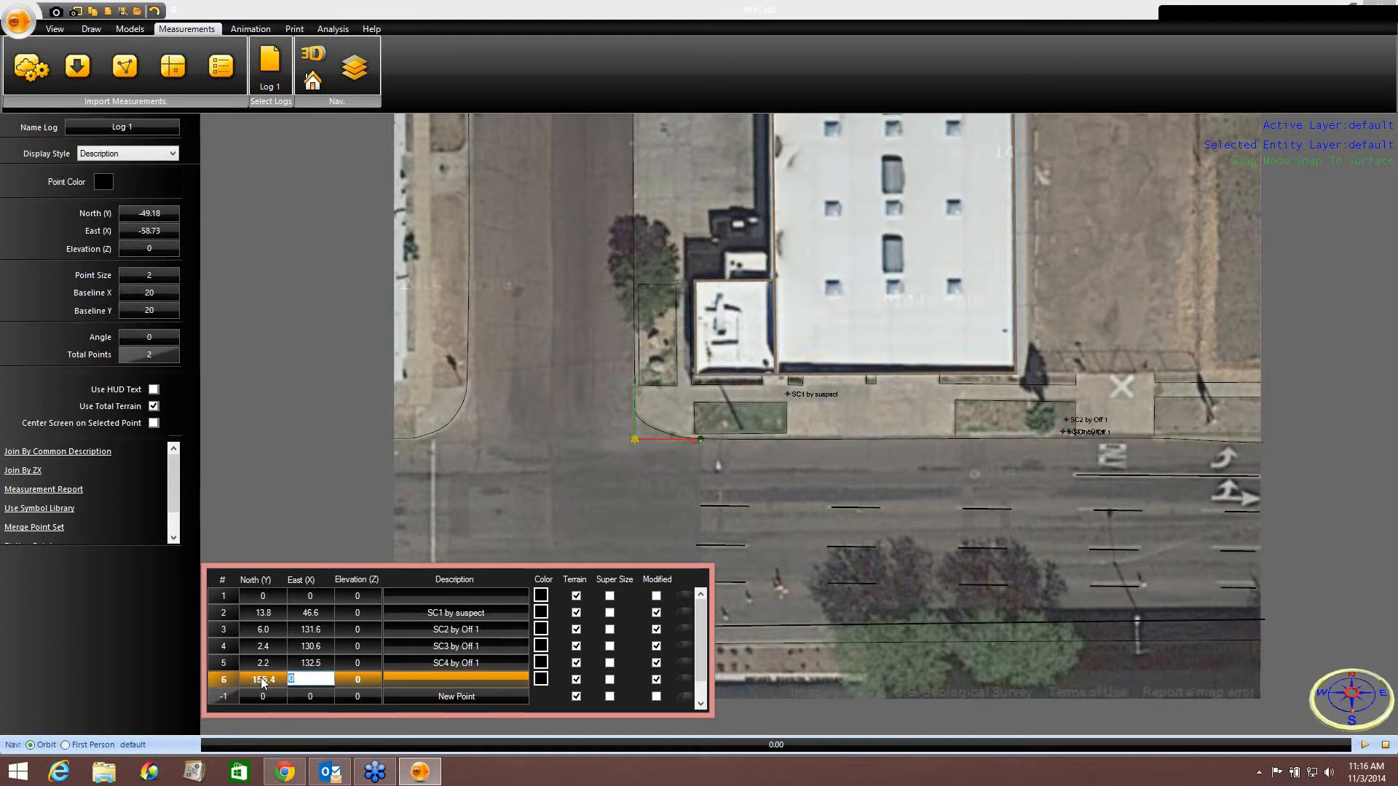
{"action": "type", "text": "12.5"}
{"action": "key", "text": "Tab"}
{"action": "key", "text": "Tab"}
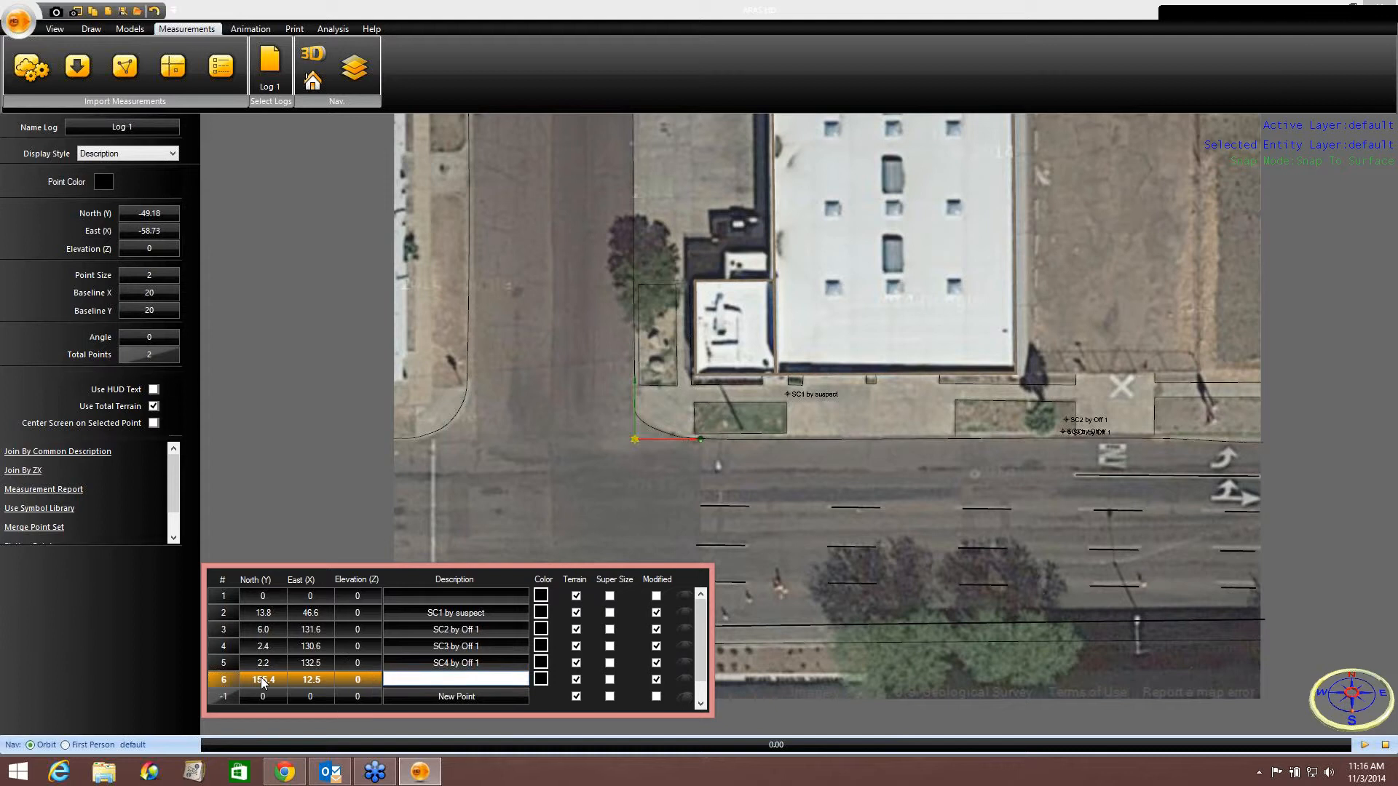
{"action": "type", "text": "SC5 by Off 2"}
{"action": "key", "text": "Return"}
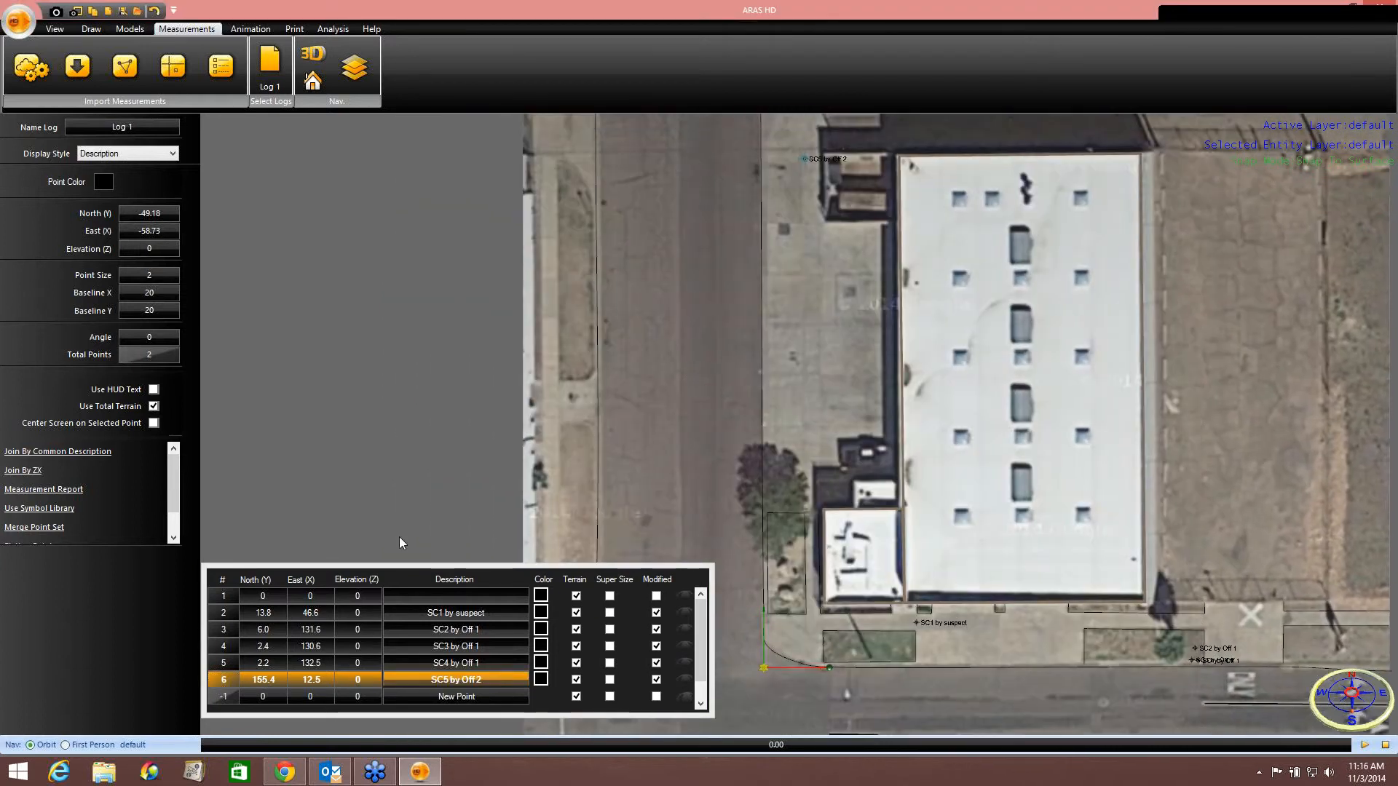
Add a measurement point with North 156.4, East 13.8 and description SC6 by Off 2.
{"action": "left_click", "coordinate": [263, 696]}
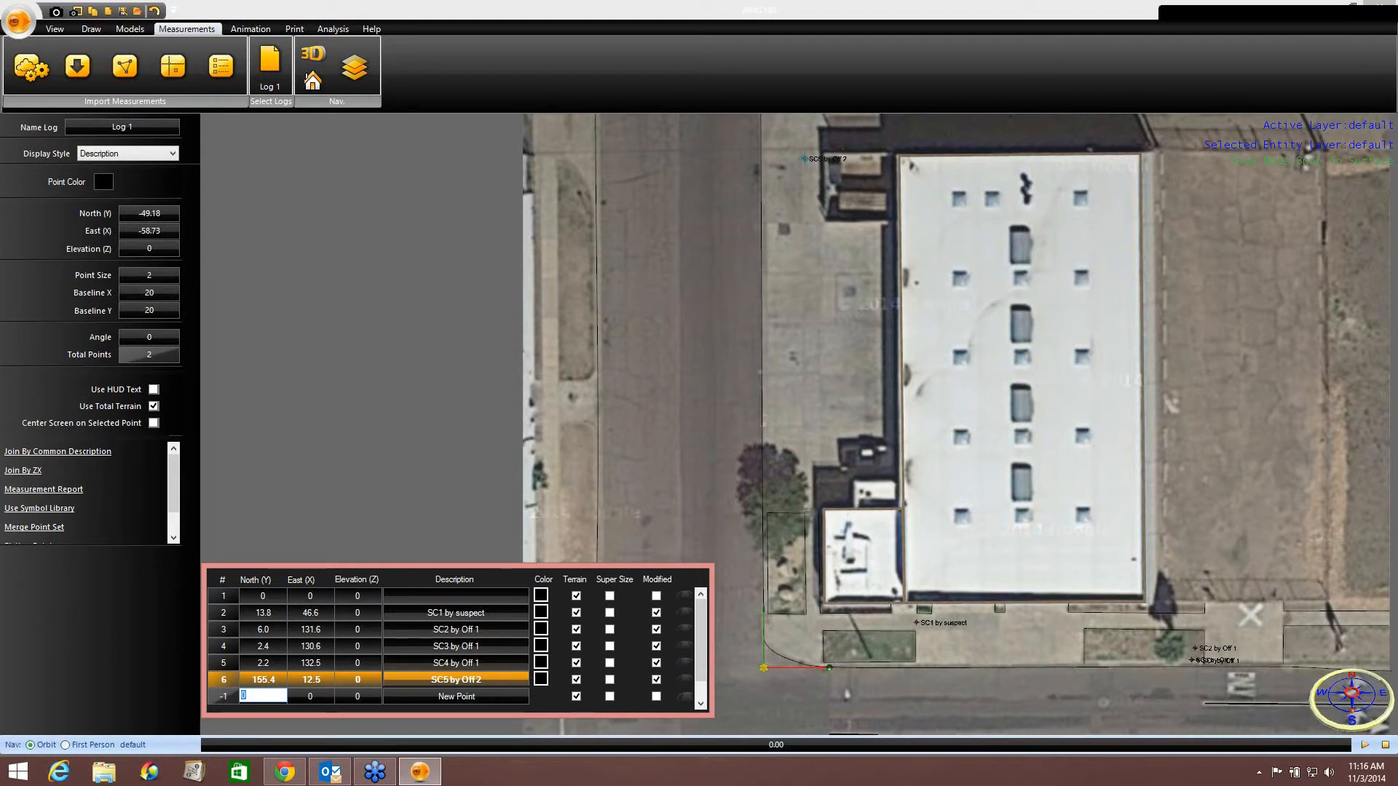
{"action": "type", "text": "156.4"}
{"action": "key", "text": "Tab"}
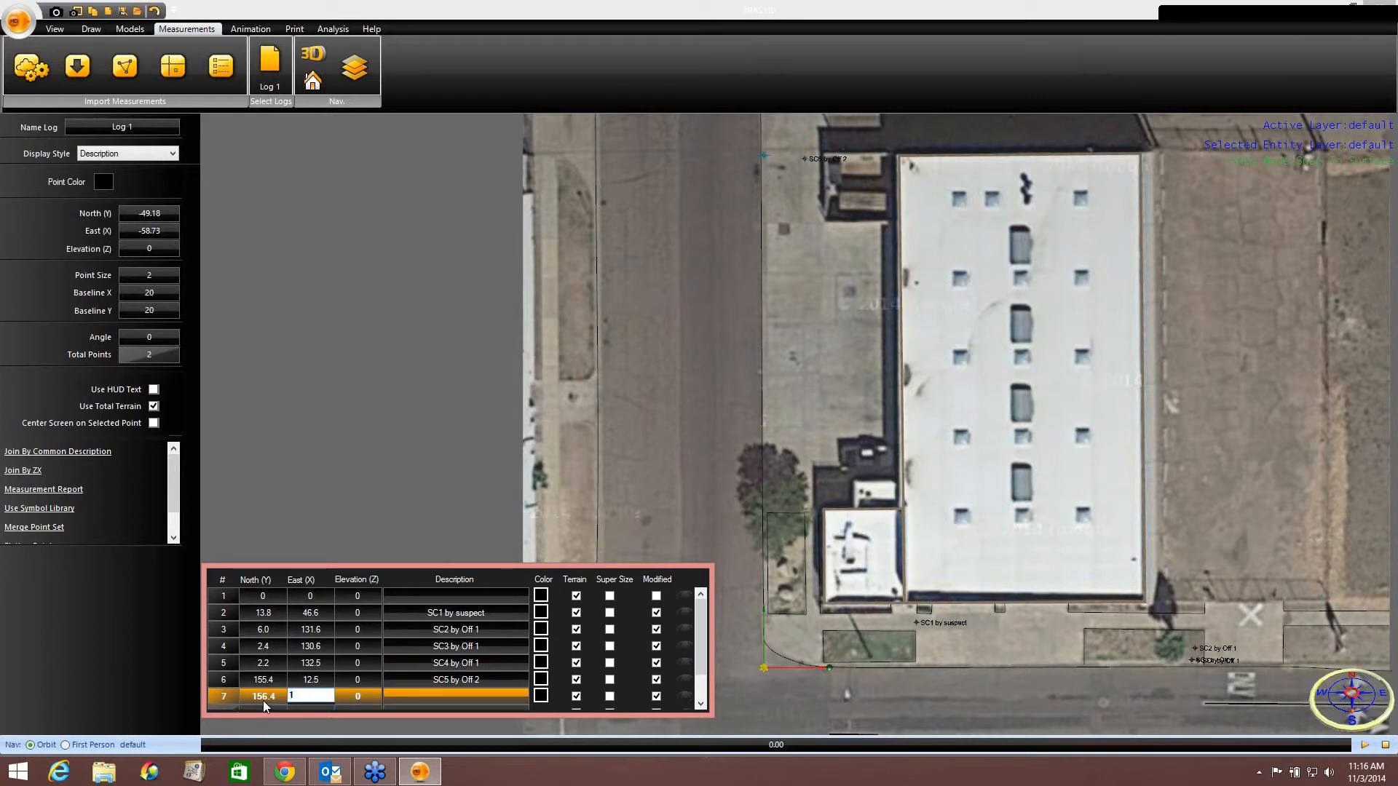
{"action": "key", "text": "Tab"}
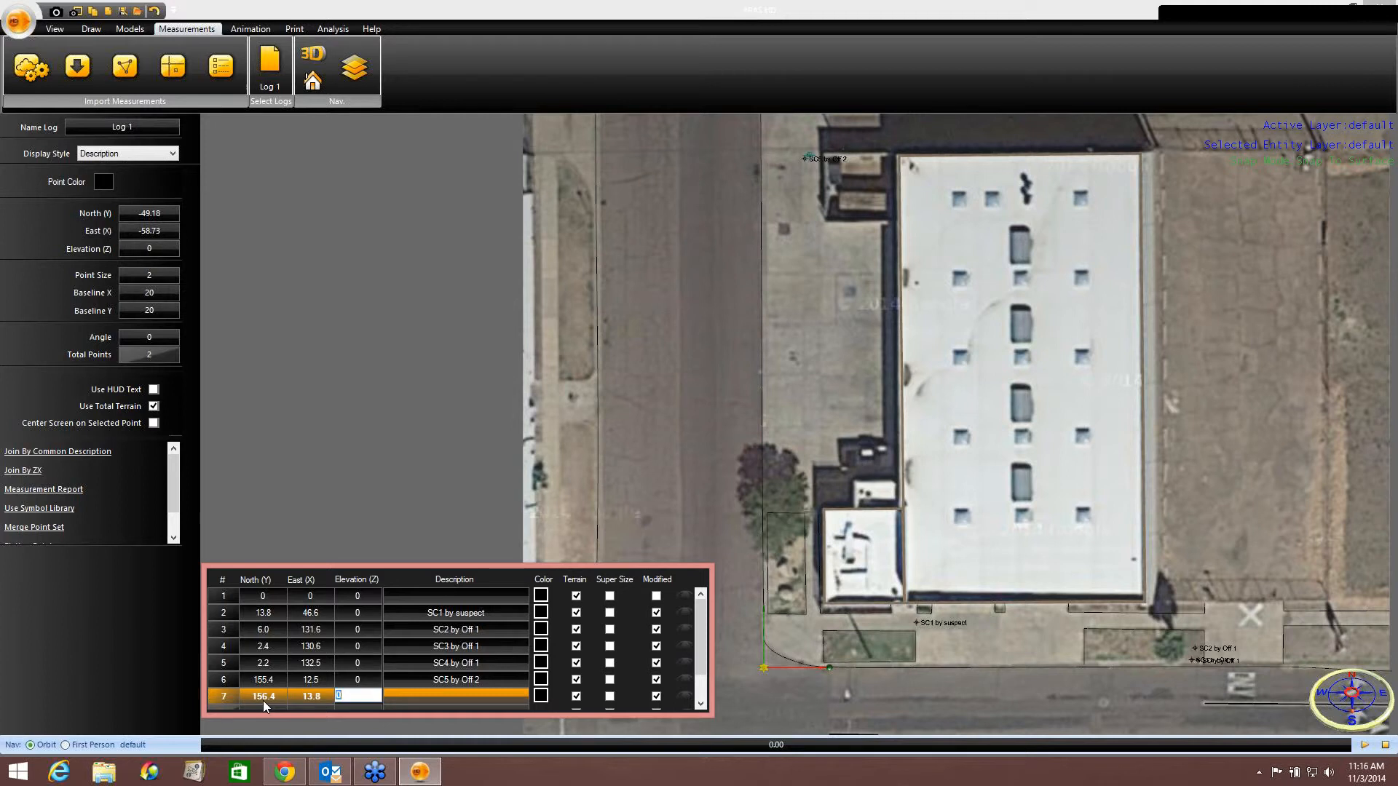
{"action": "type", "text": "SC6"}
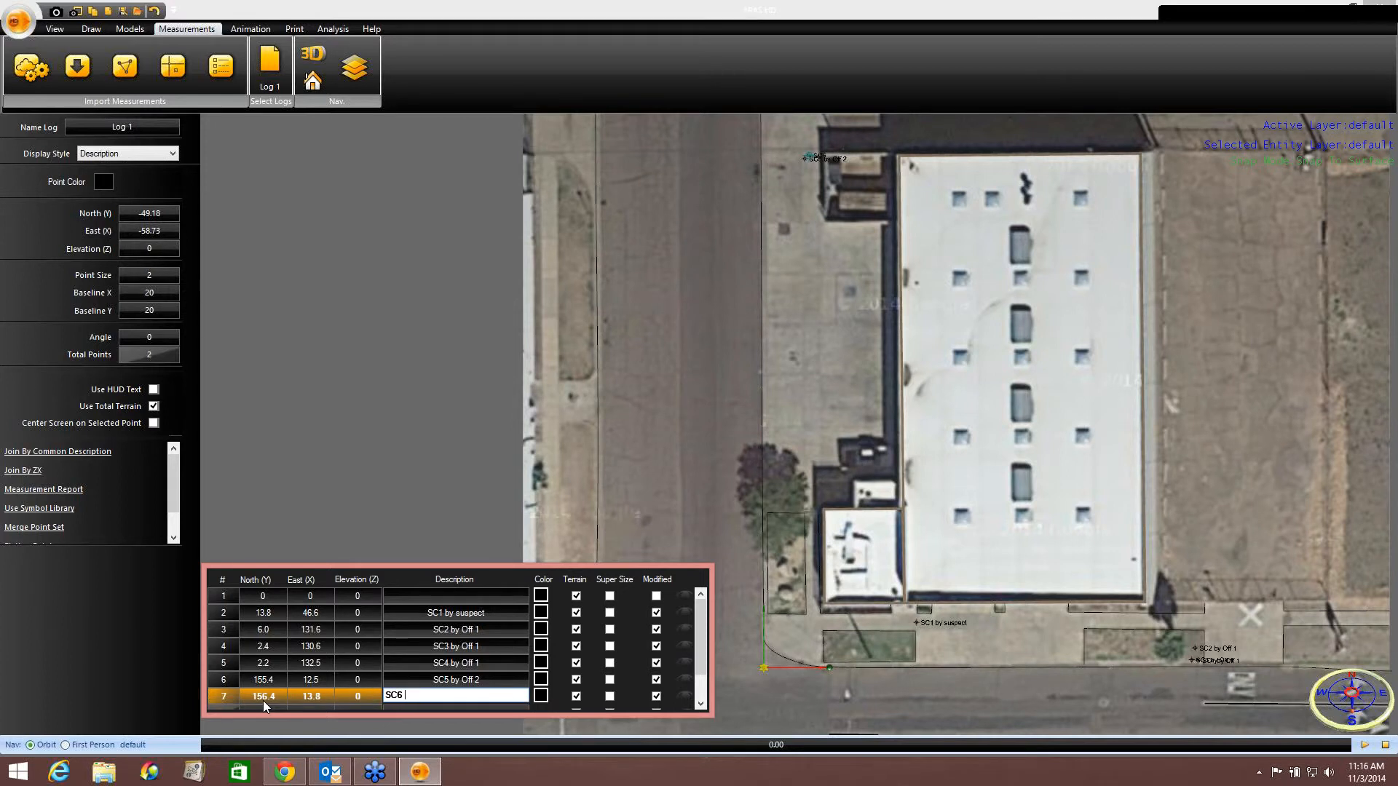
{"action": "type", "text": " by Off 2"}
{"action": "key", "text": "Return"}
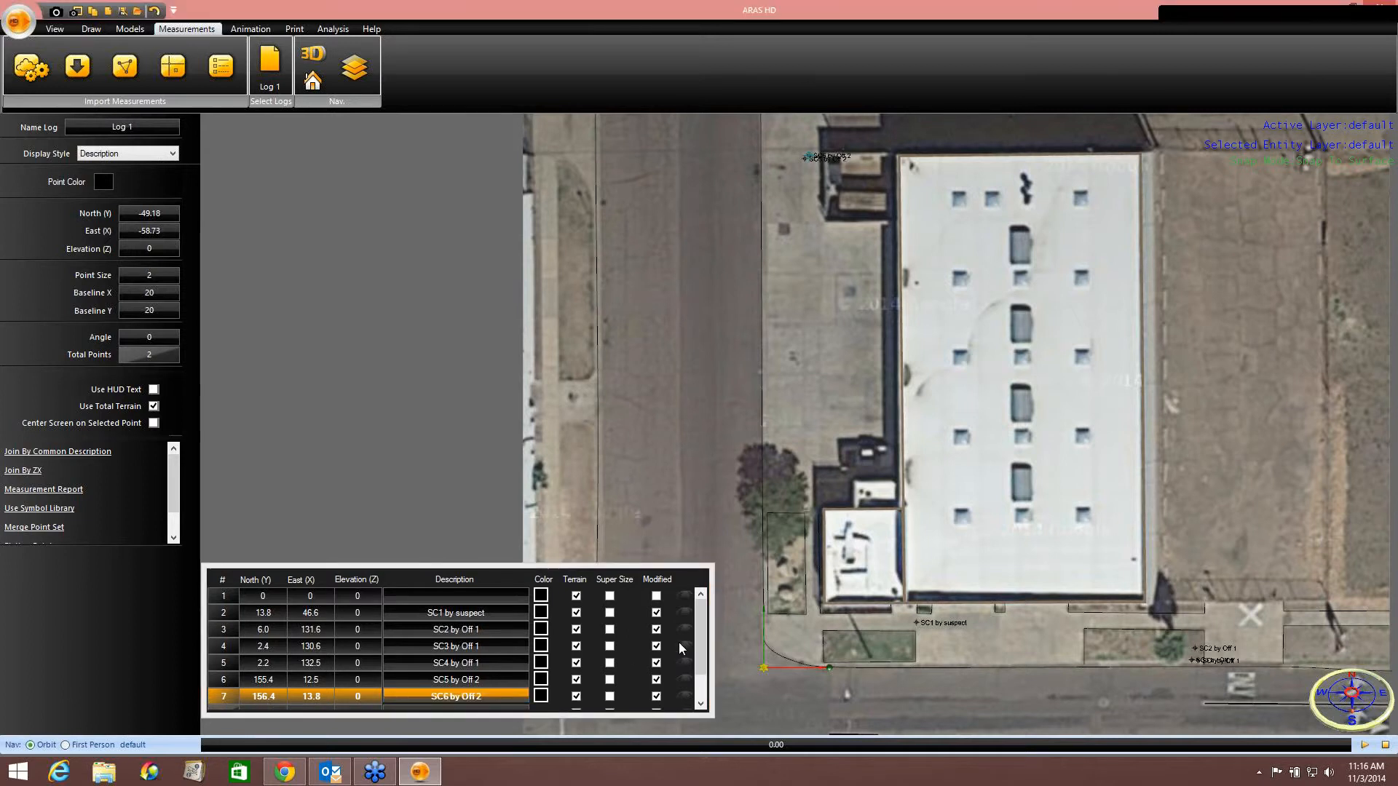
Add a measurement point with North 159.5, East 12.2 and description SC7 by Off 2.
{"action": "left_click_drag", "start_coordinate": [702, 635], "coordinate": [699, 661]}
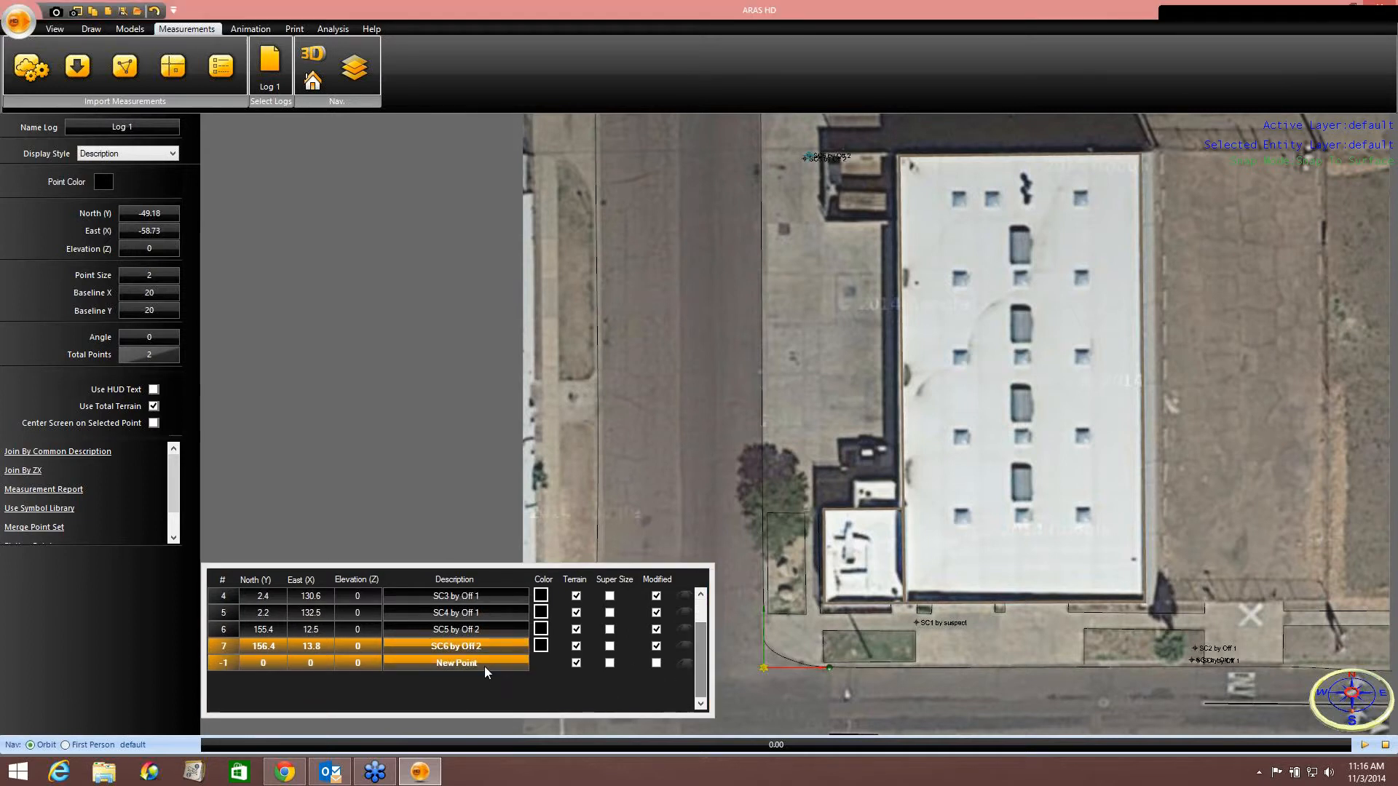
{"action": "left_click", "coordinate": [265, 662]}
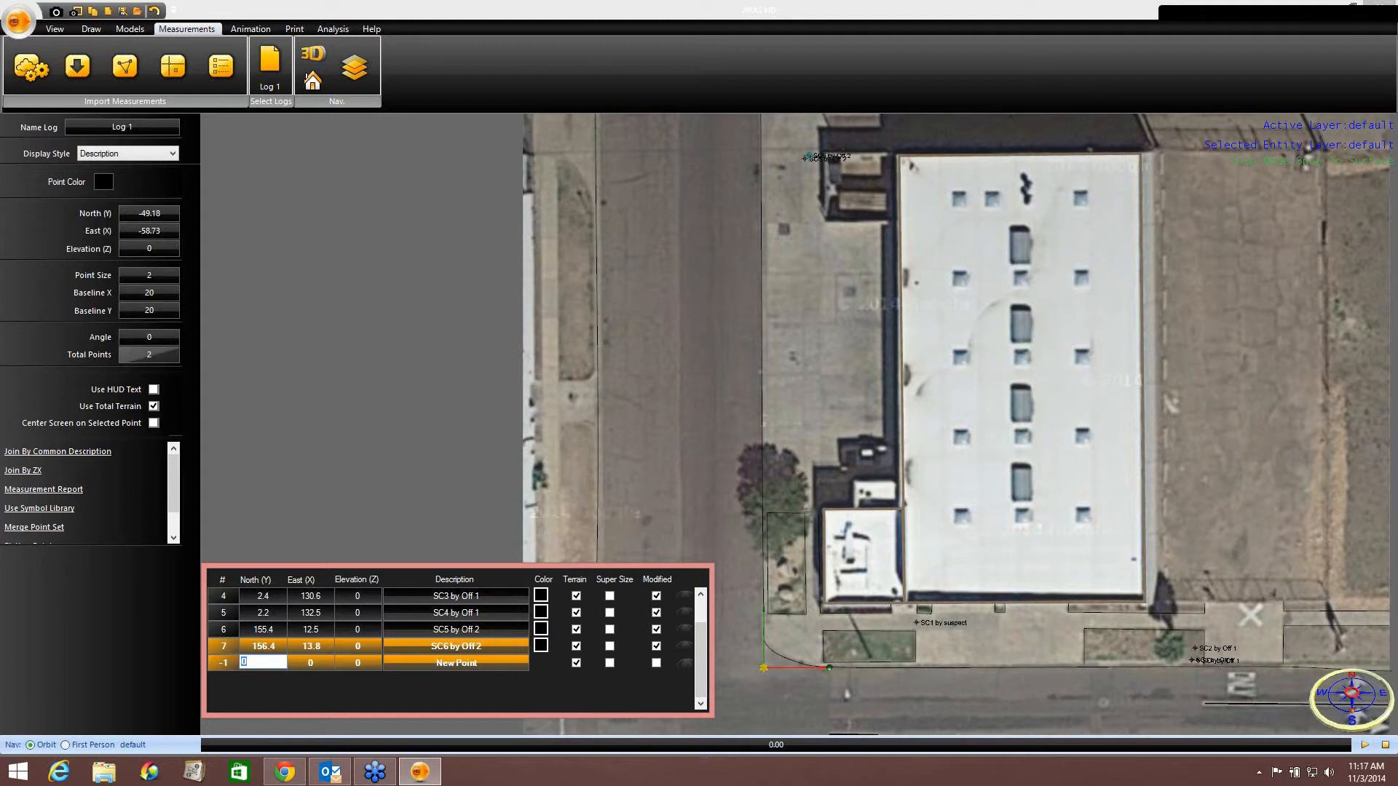
{"action": "type", "text": "159.5"}
{"action": "key", "text": "Tab"}
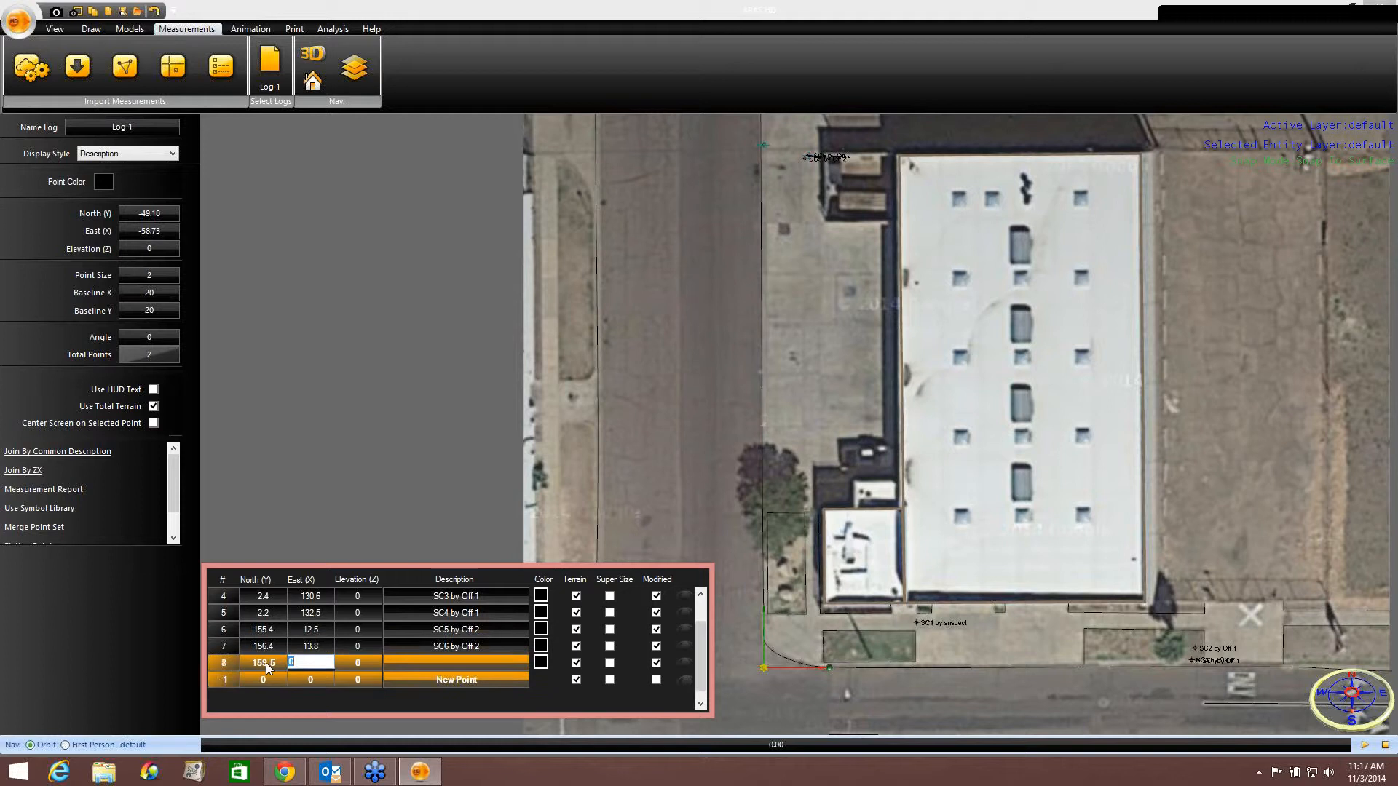
{"action": "type", "text": "12.2"}
{"action": "key", "text": "Tab"}
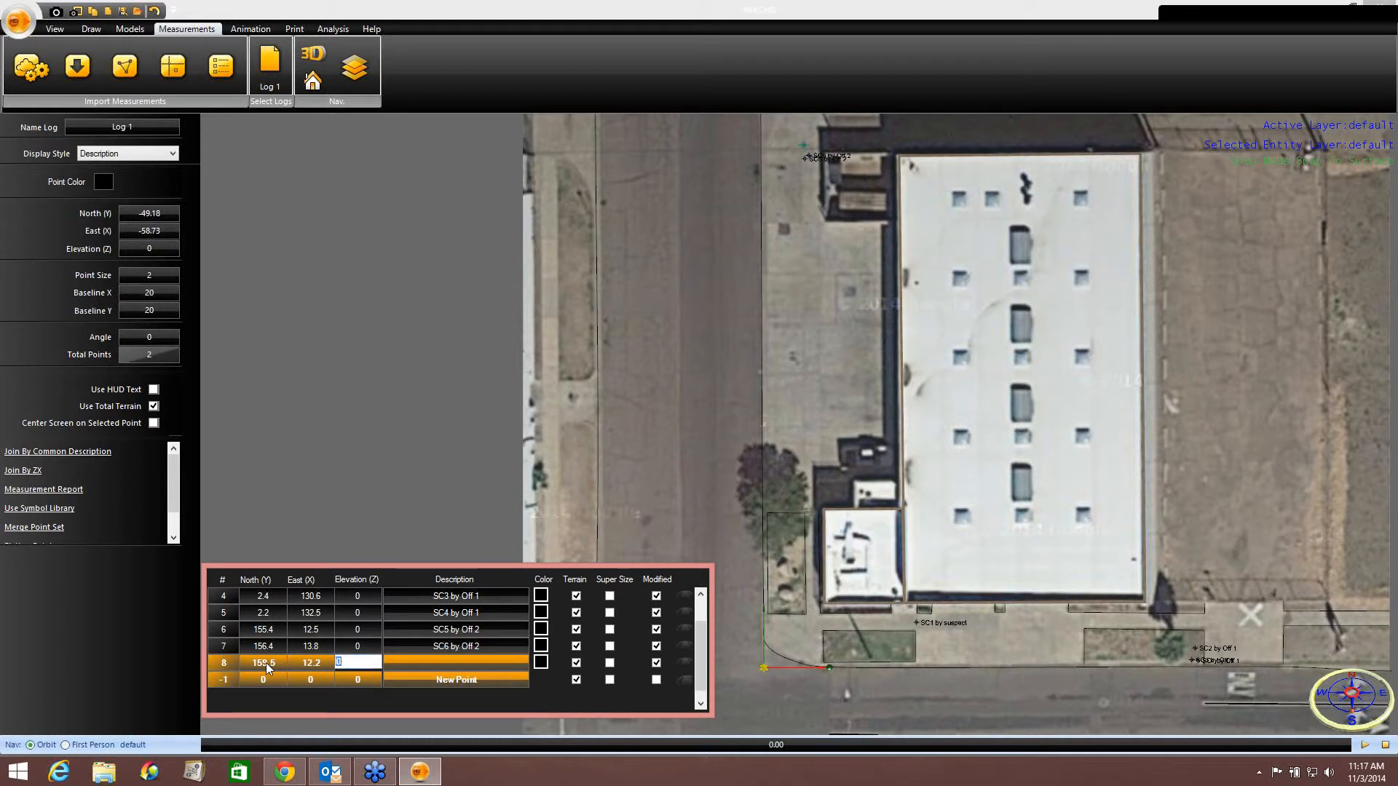
{"action": "key", "text": "Tab"}
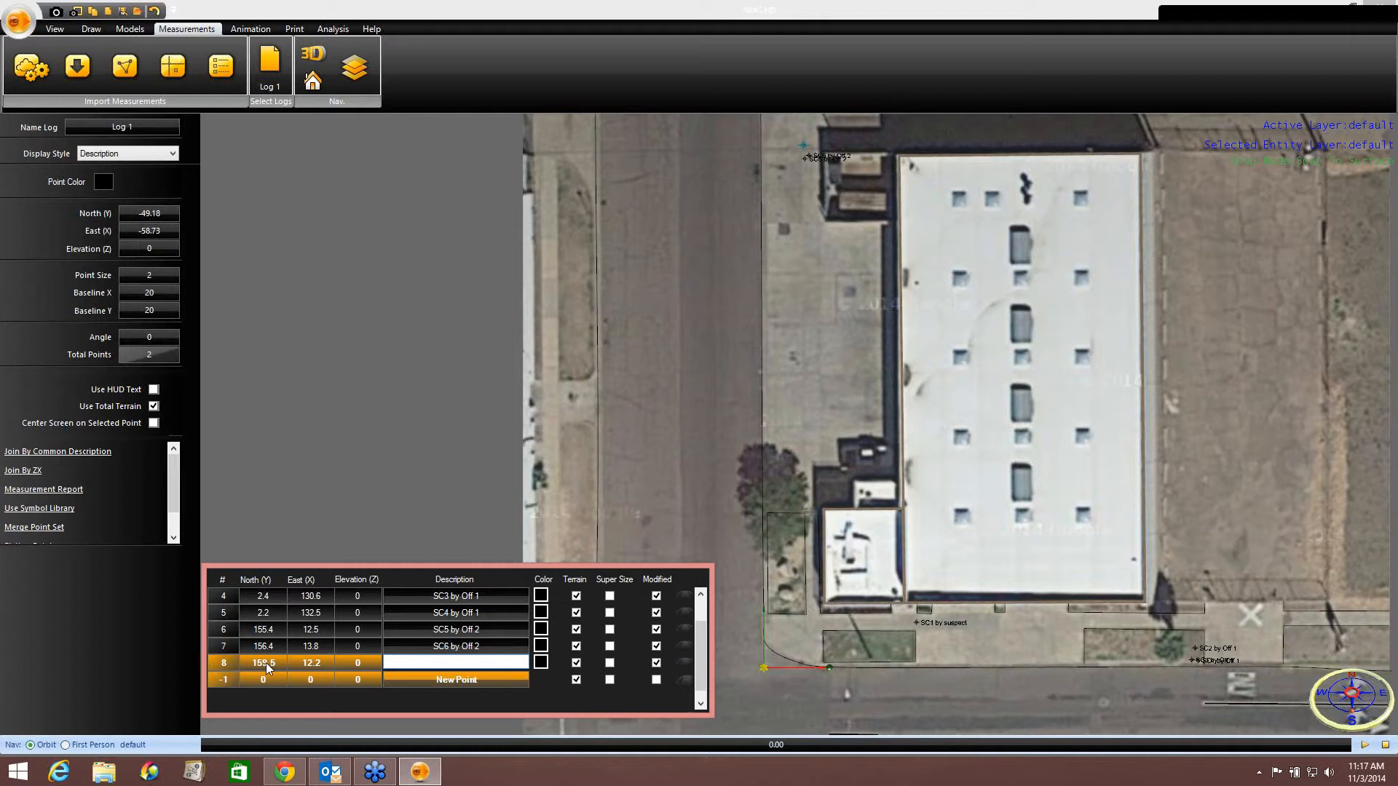
{"action": "type", "text": "SC"}
{"action": "type", "text": "7 by Off 2"}
{"action": "key", "text": "Return"}
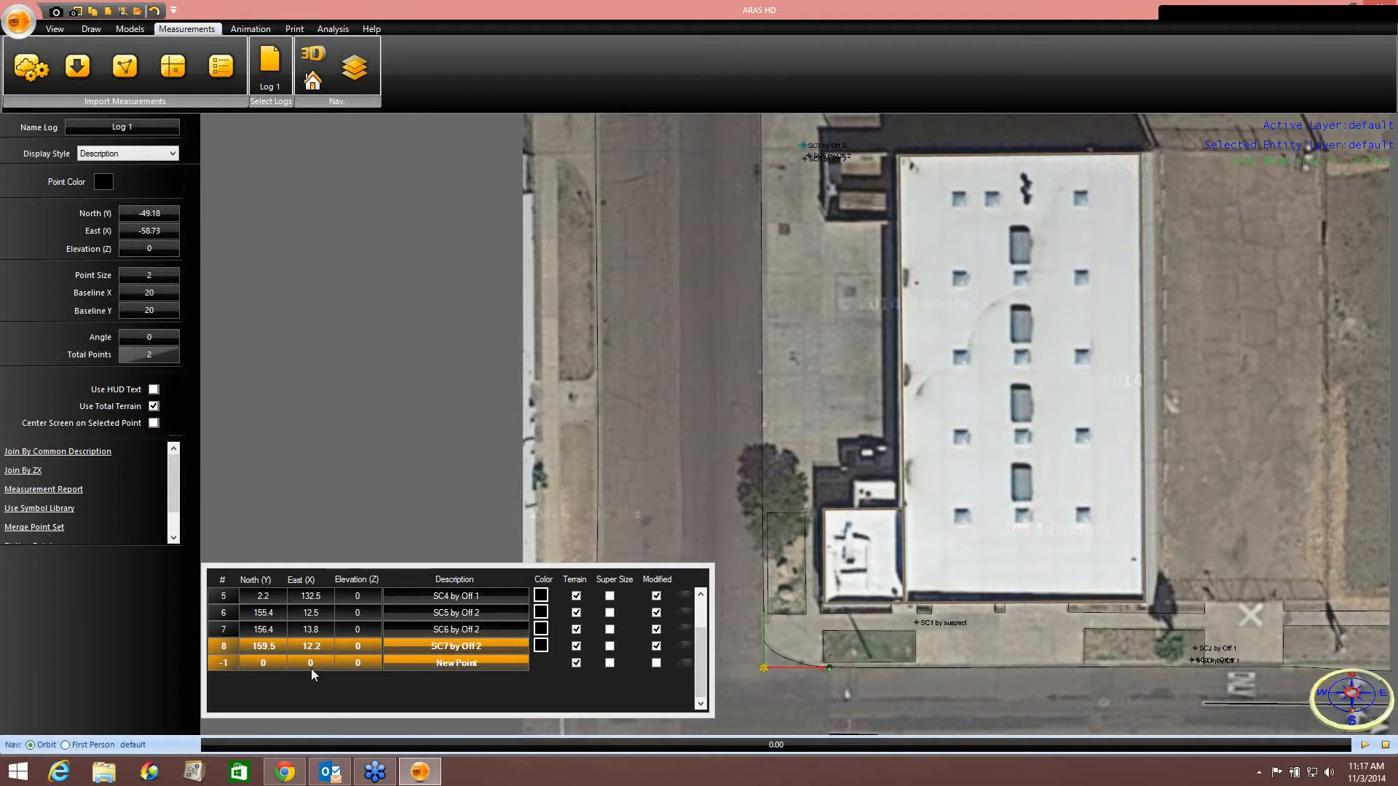
Add a measurement point with North 84.2, East 28.1 and description Suspects Gun.
{"action": "left_click", "coordinate": [280, 668]}
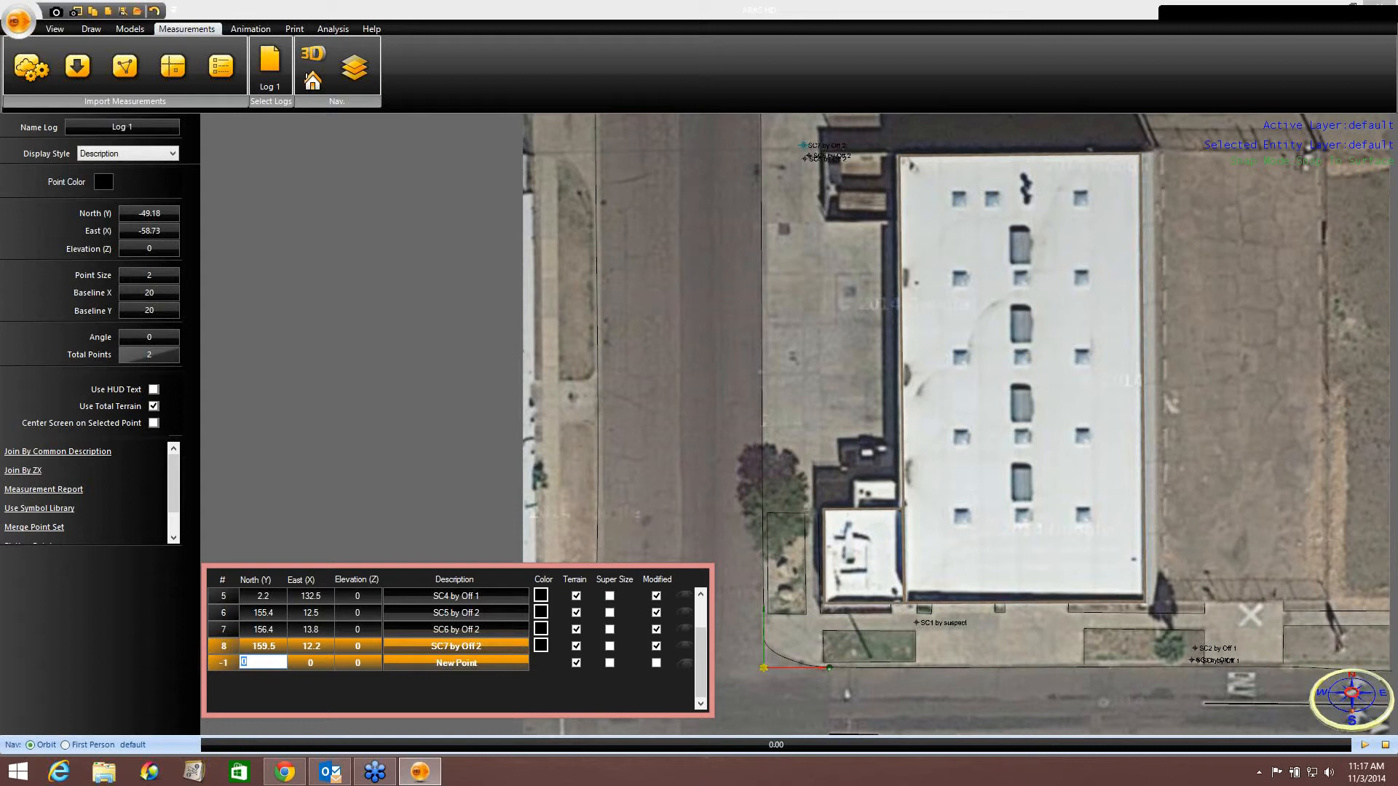
{"action": "type", "text": "84.2"}
{"action": "key", "text": "Tab"}
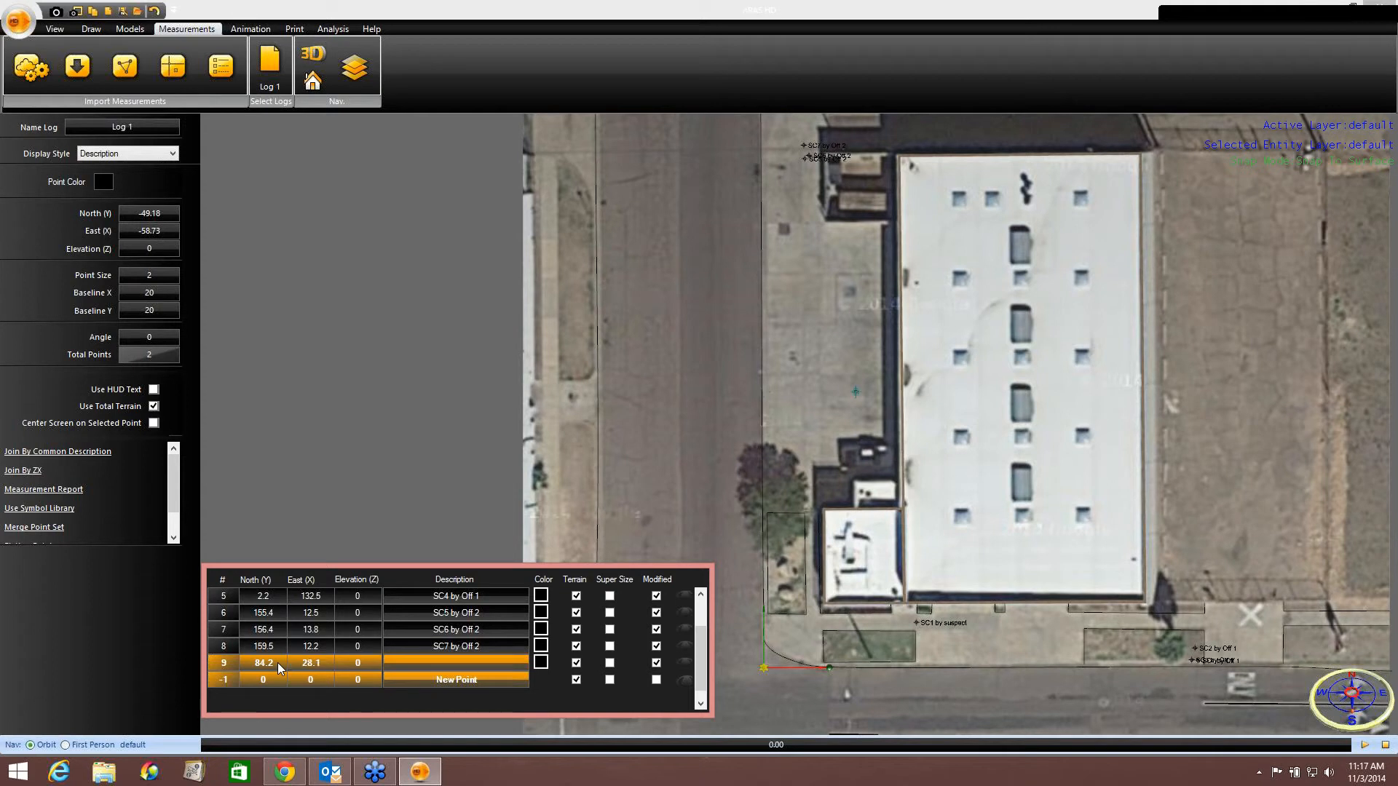
{"action": "key", "text": "Tab"}
{"action": "key", "text": "Tab"}
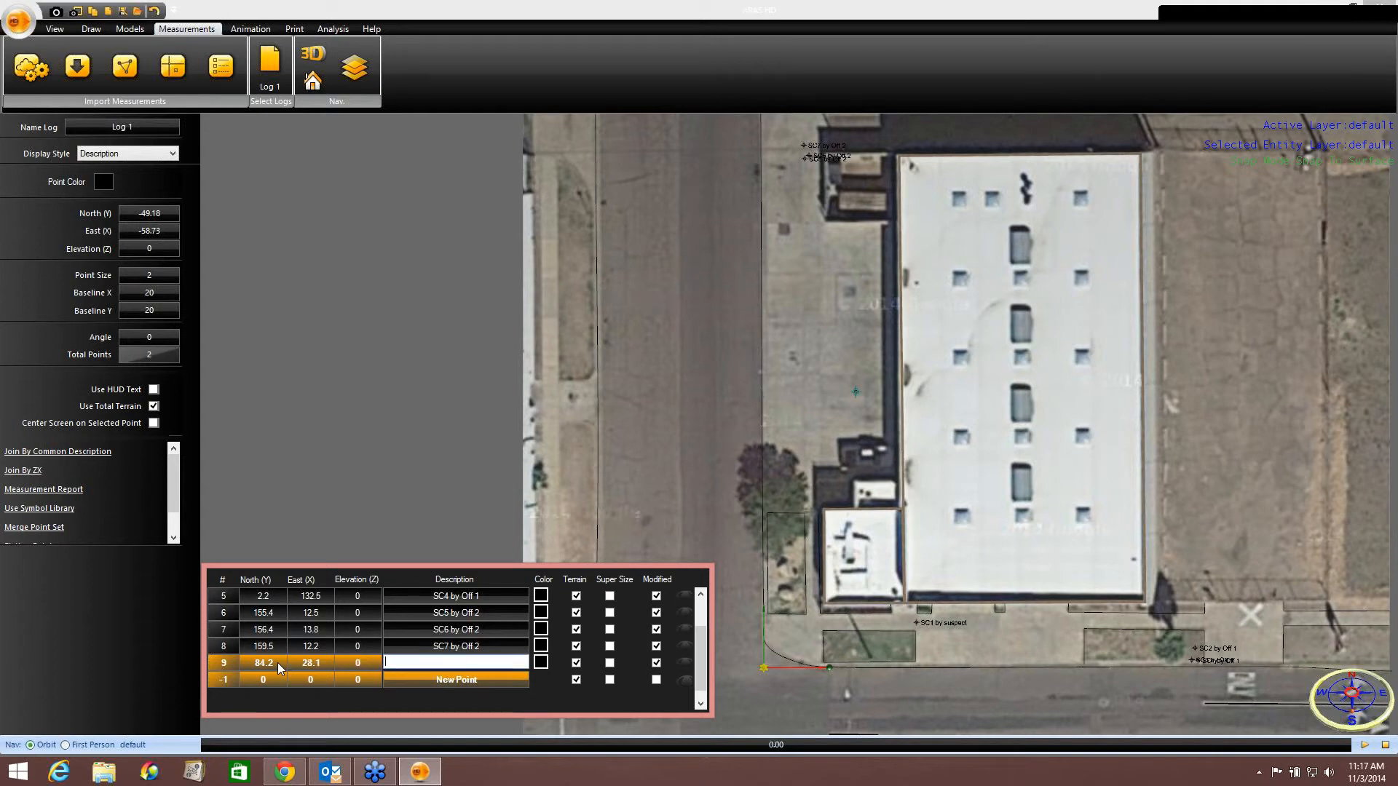
{"action": "type", "text": "Suspects Gun"}
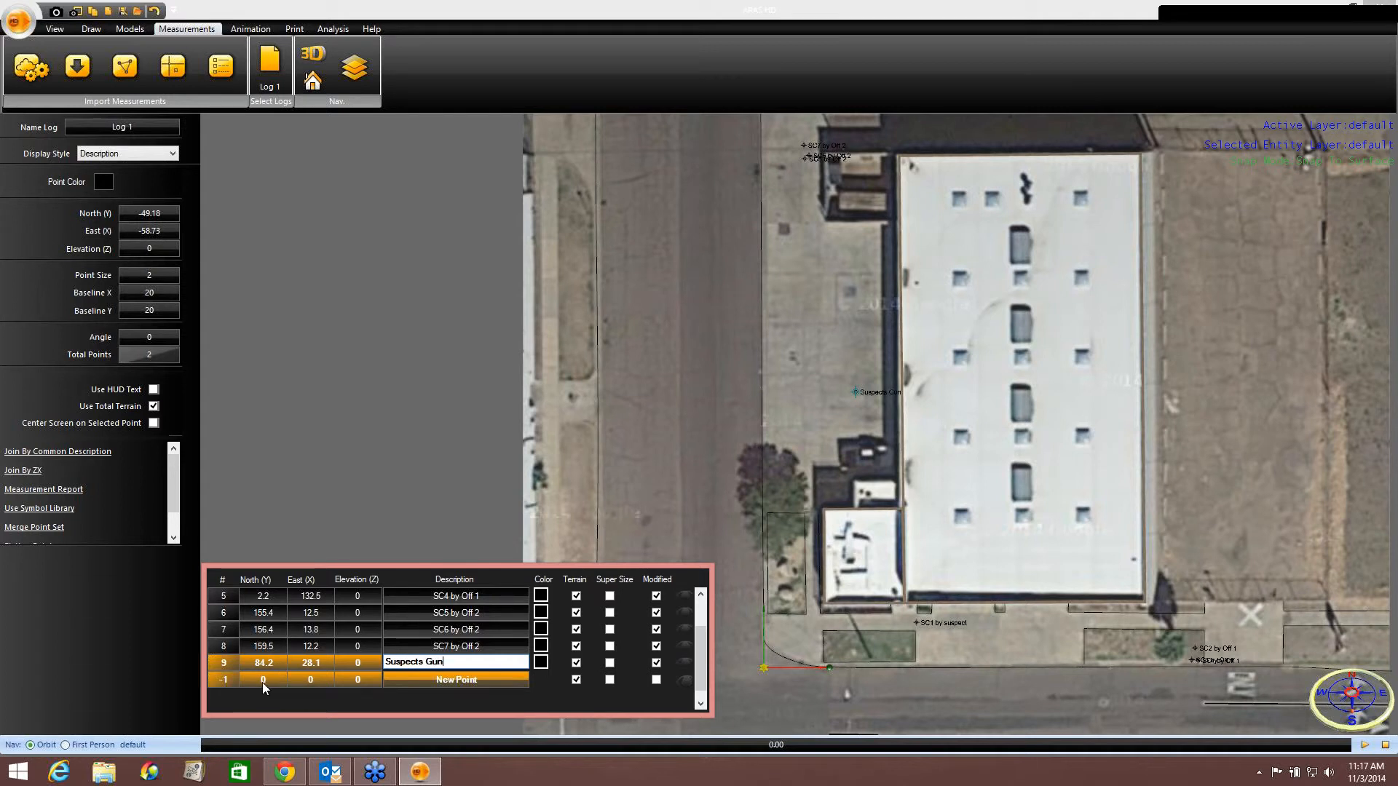
{"action": "left_click", "coordinate": [262, 679]}
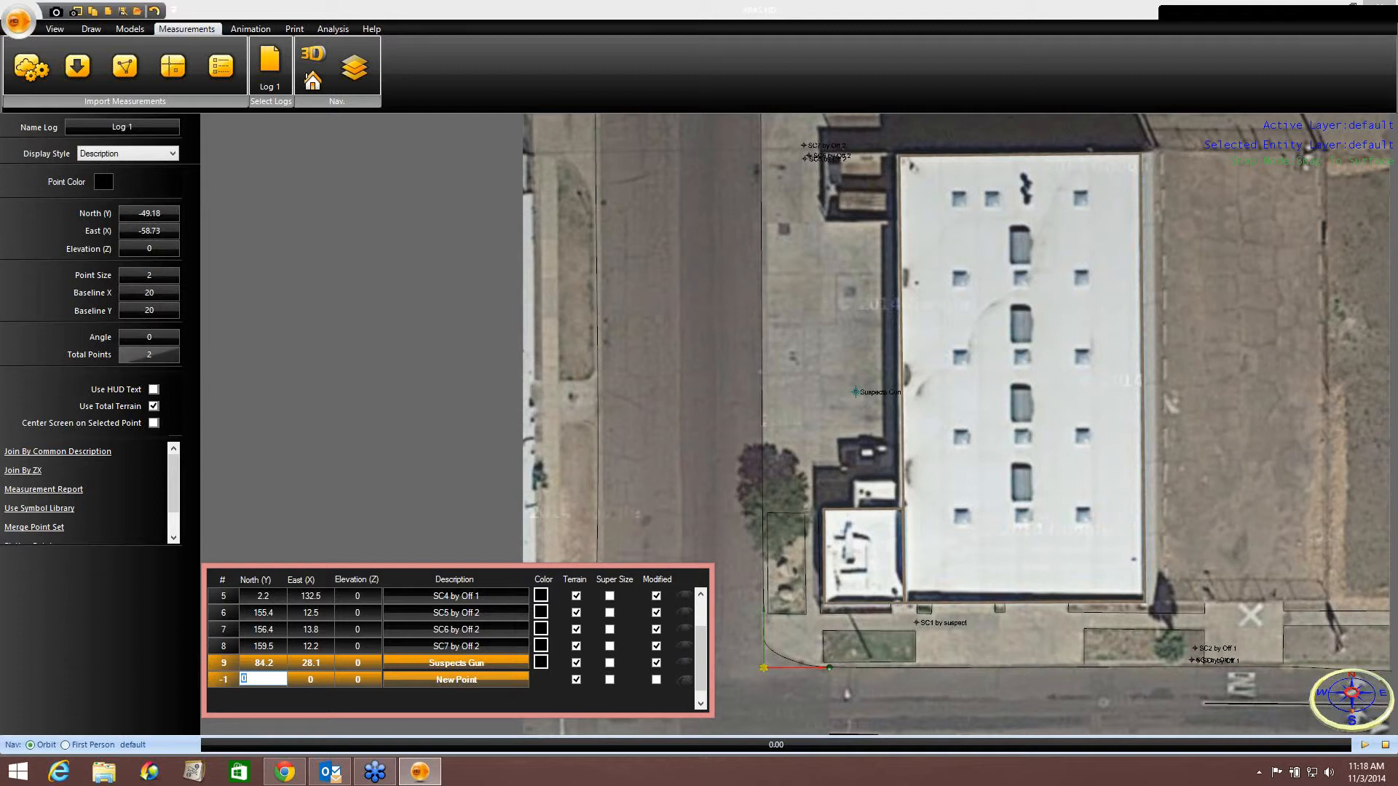
Add a measurement point with North 79.9, East 19.1 and description Suspect.
{"action": "type", "text": "79.9"}
{"action": "key", "text": "Tab"}
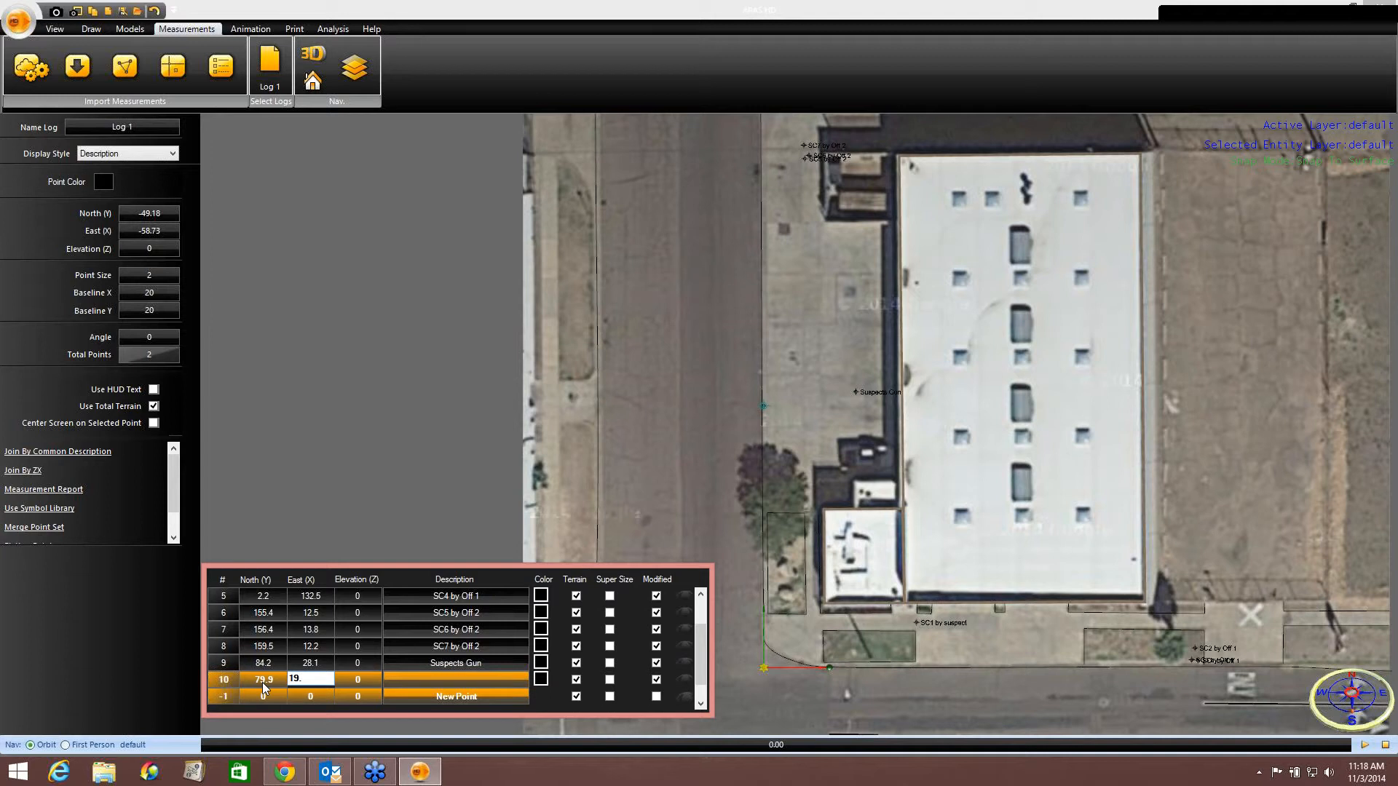
{"action": "key", "text": "Tab"}
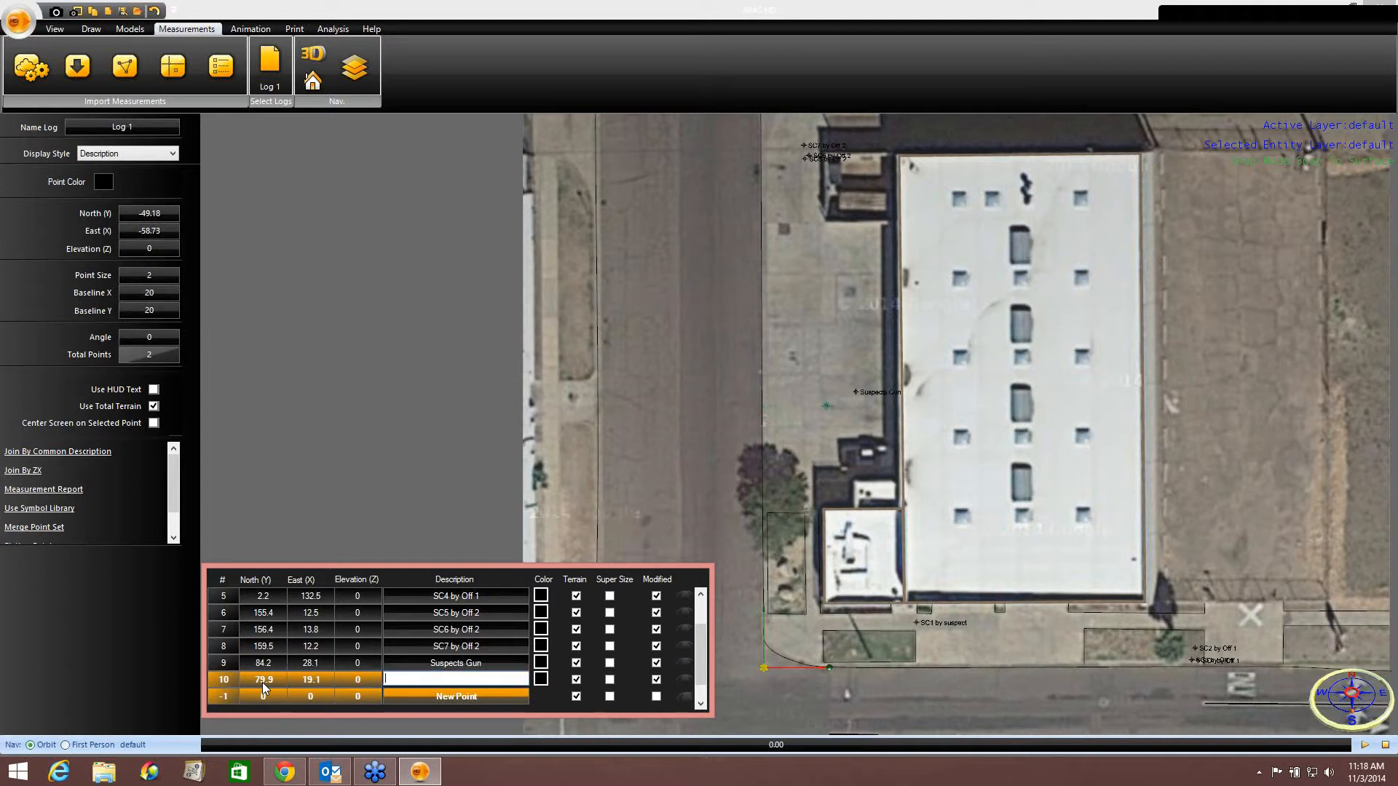
{"action": "type", "text": "Suspect"}
{"action": "left_click", "coordinate": [685, 706]}
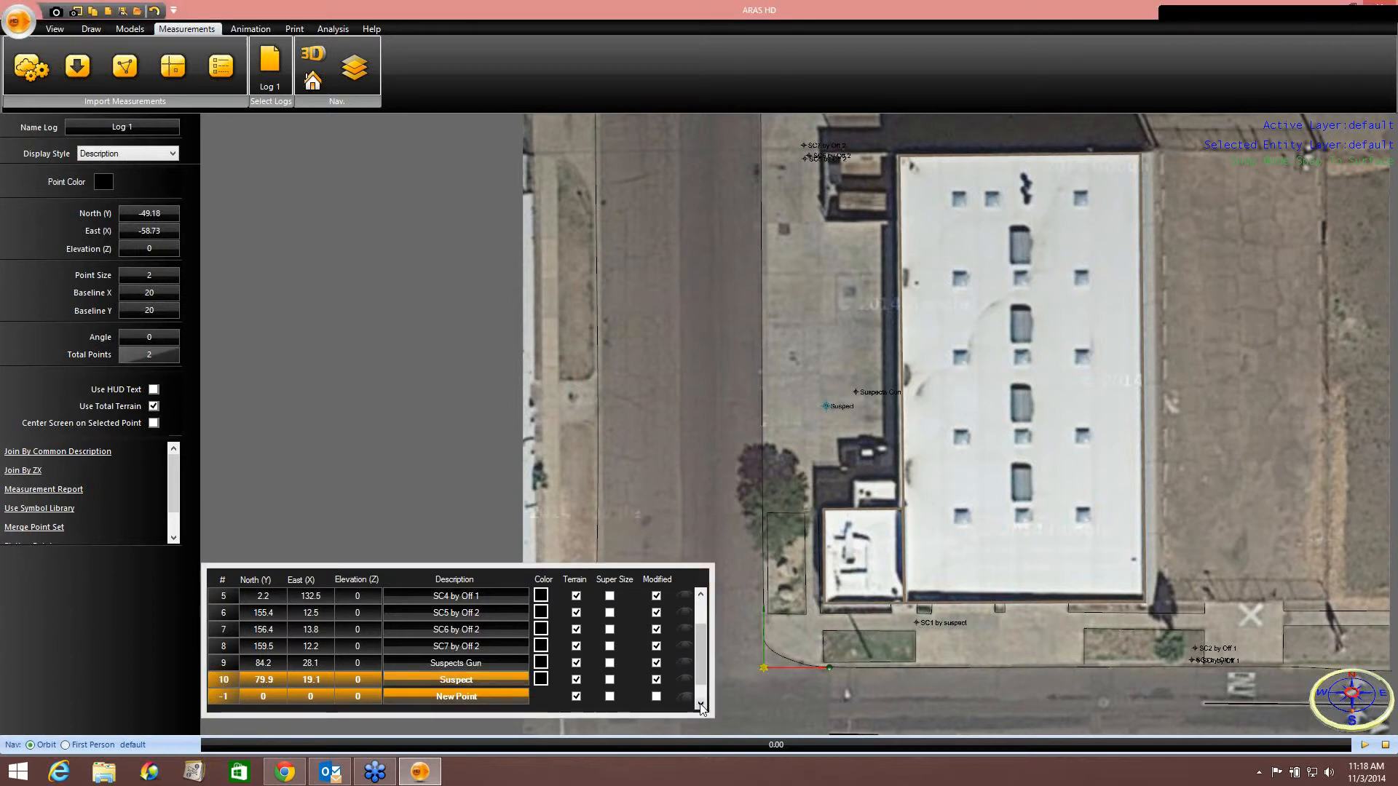
{"action": "scroll", "coordinate": [699, 703], "scroll_direction": "down", "scroll_amount": 1}
Add a measurement point with North -6.7, East 129.1 and description Veh 1 RFW.
{"action": "left_click", "coordinate": [276, 662]}
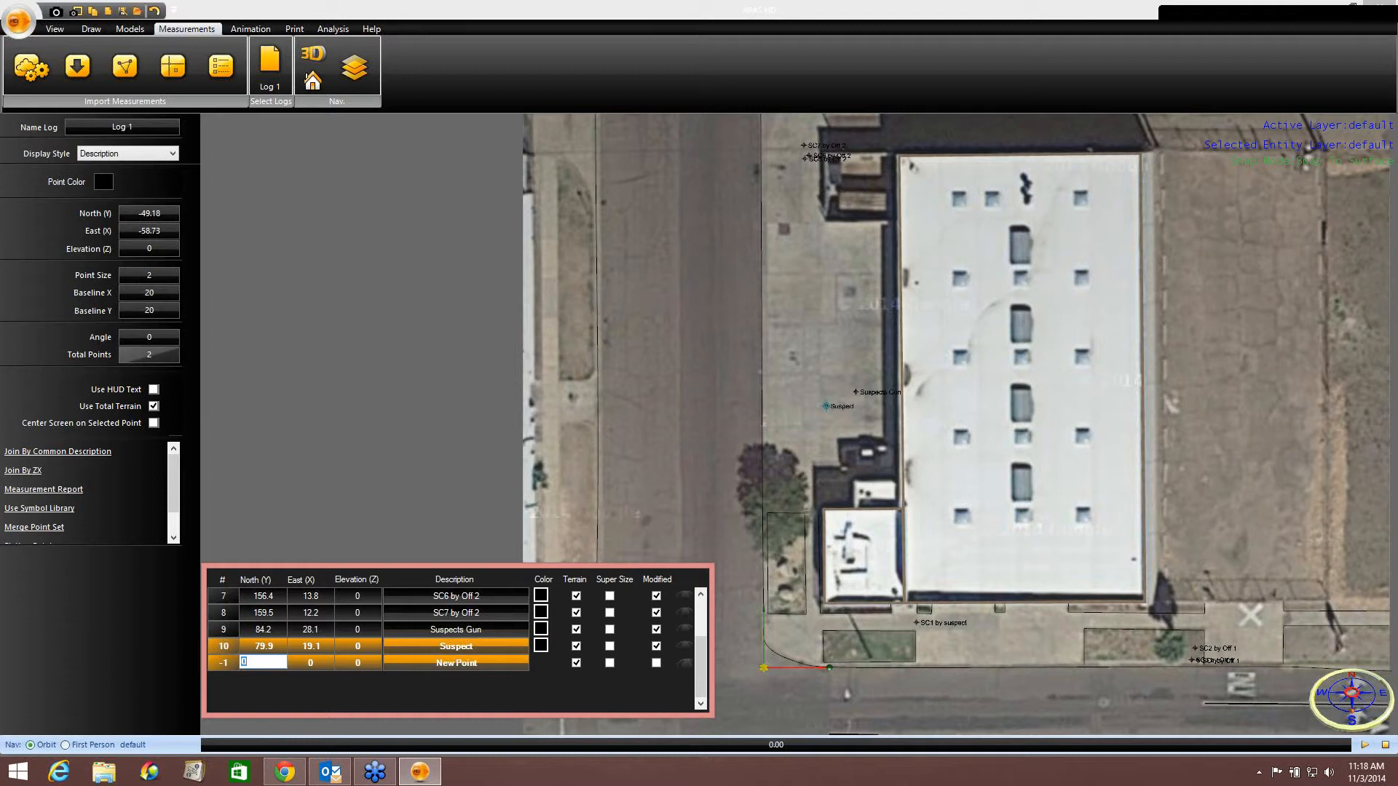
{"action": "type", "text": "-6.7"}
{"action": "key", "text": "Tab"}
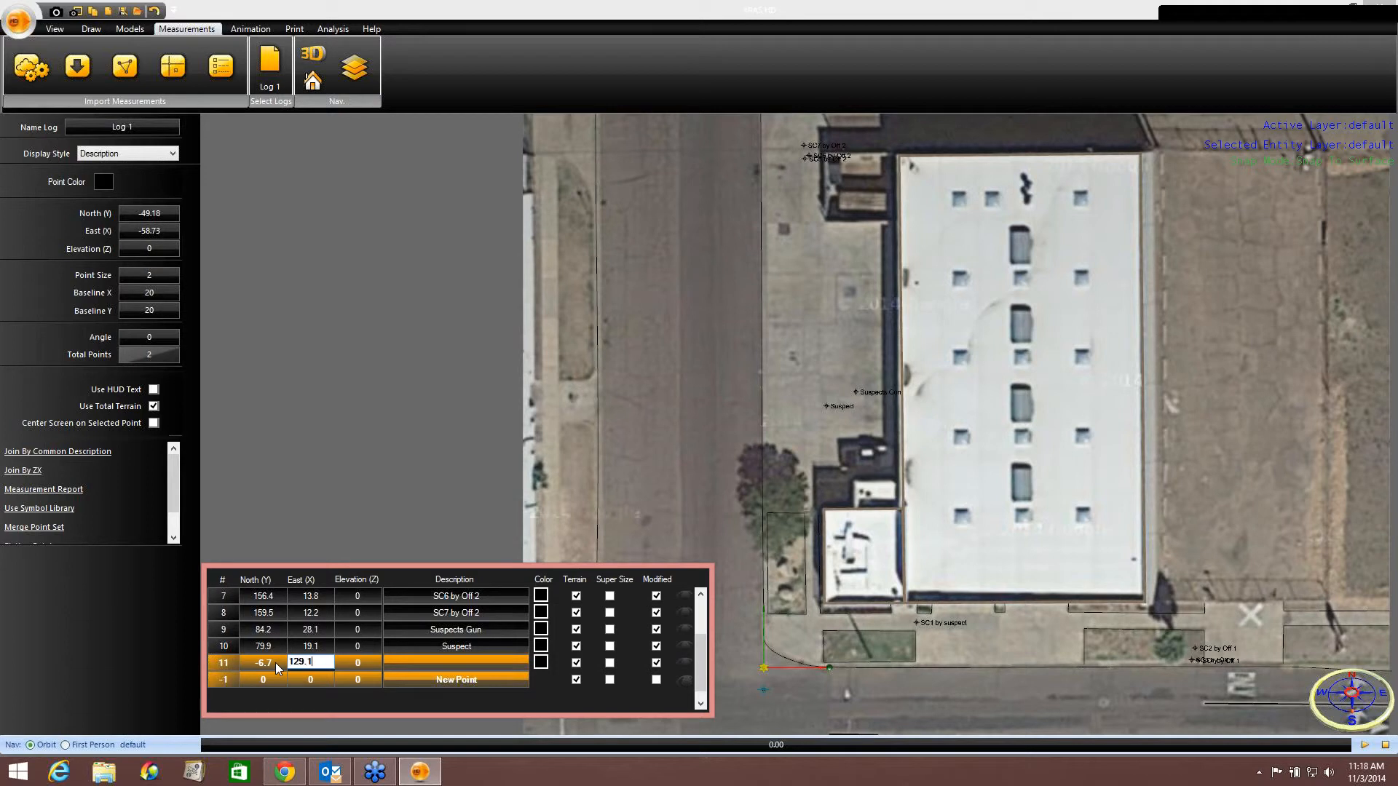
{"action": "key", "text": "Tab"}
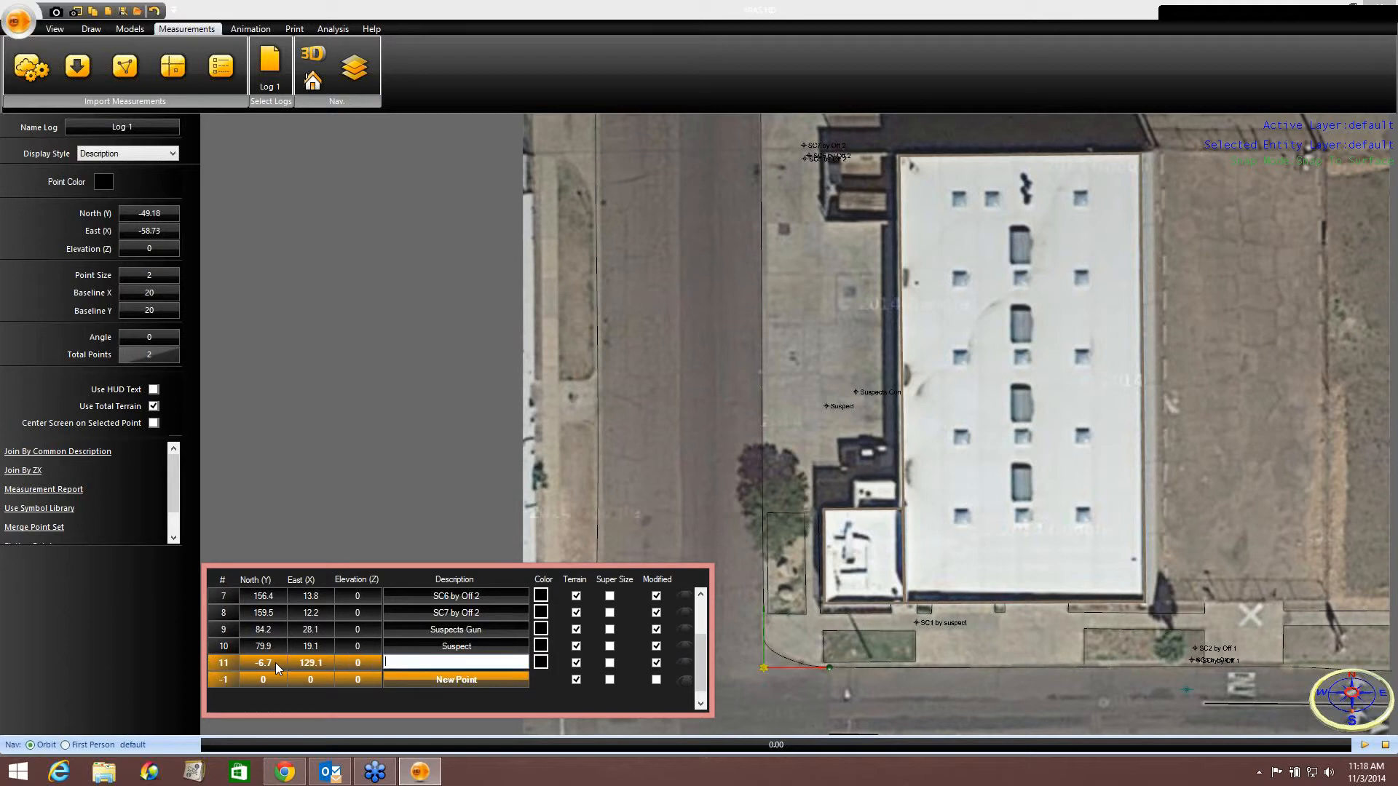
{"action": "type", "text": "Veh i RFW"}
{"action": "key", "text": "BackSpace"}
{"action": "type", "text": "1"}
Add a measurement point with North -7.6, East 119.4 and description Veh 1 RRW.
{"action": "left_click", "coordinate": [263, 678]}
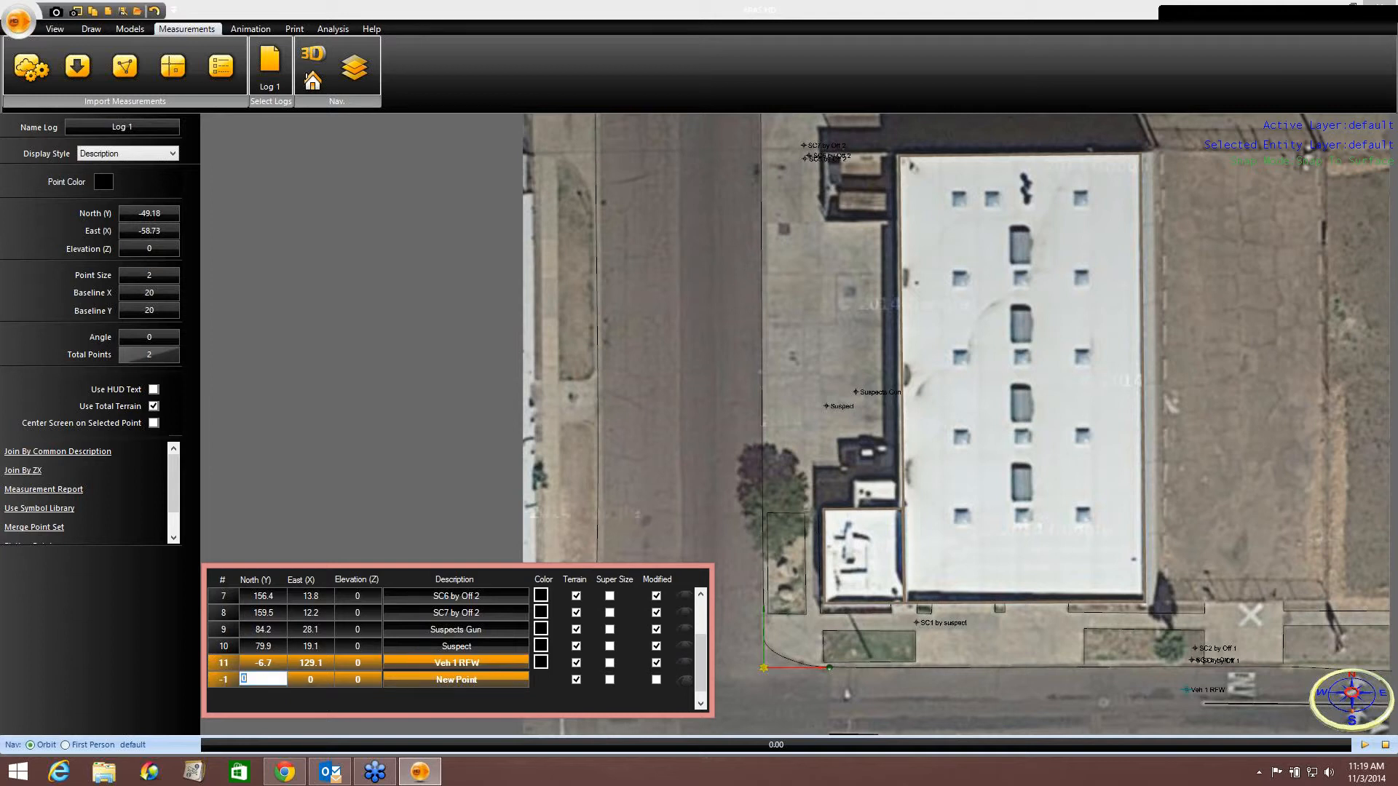
{"action": "type", "text": "-7.6"}
{"action": "key", "text": "Tab"}
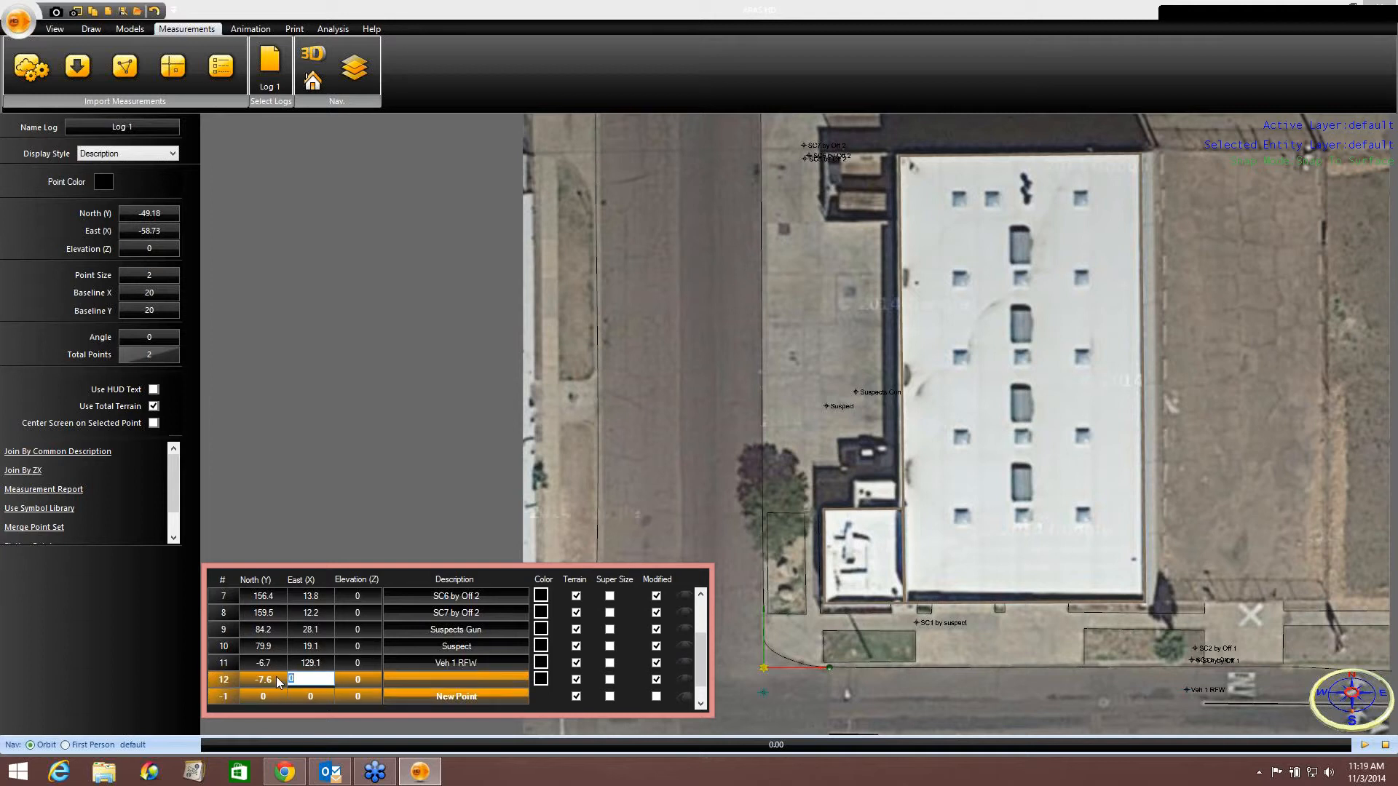
{"action": "type", "text": "119.4"}
{"action": "key", "text": "Tab"}
{"action": "key", "text": "Tab"}
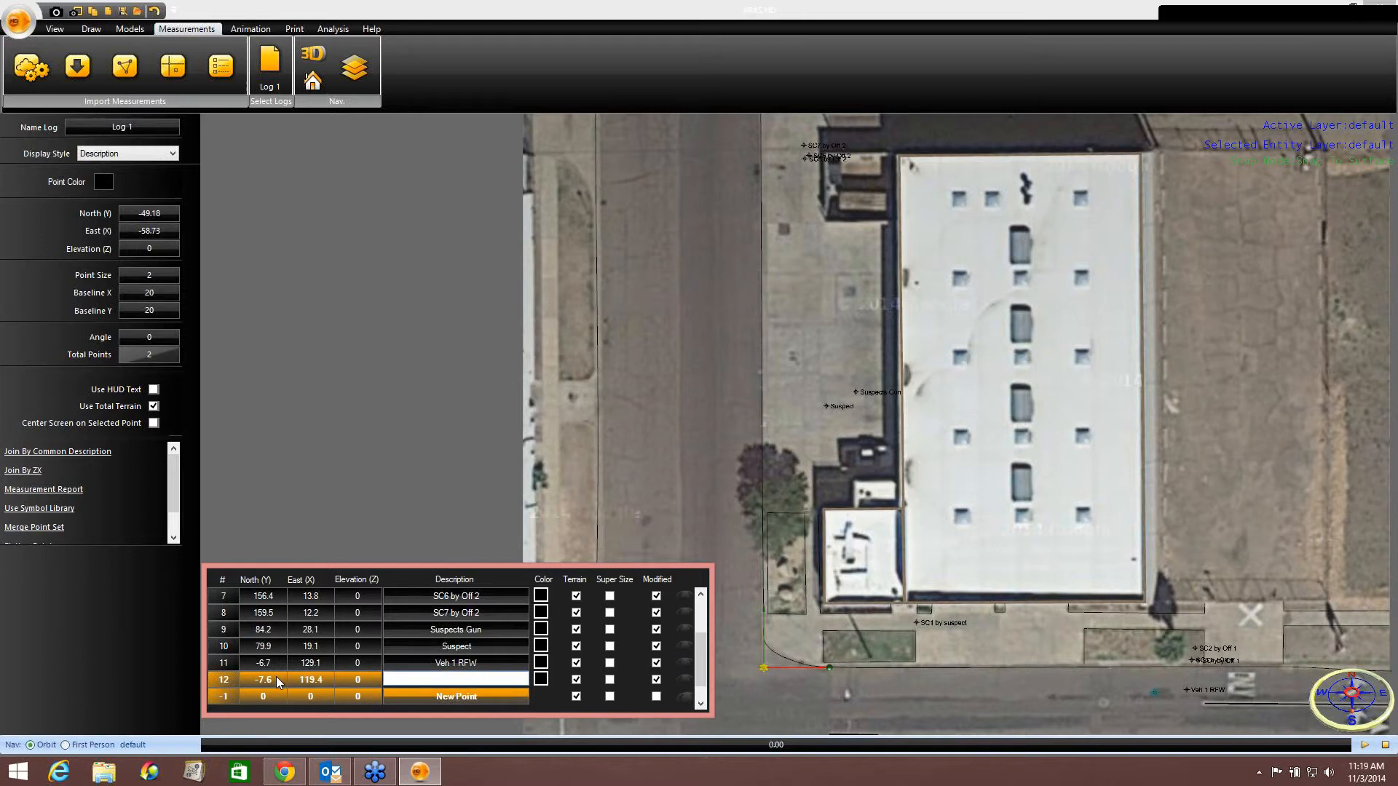
{"action": "type", "text": "Veh 1 RRW"}
{"action": "left_click", "coordinate": [700, 703]}
{"action": "left_click", "coordinate": [701, 704]}
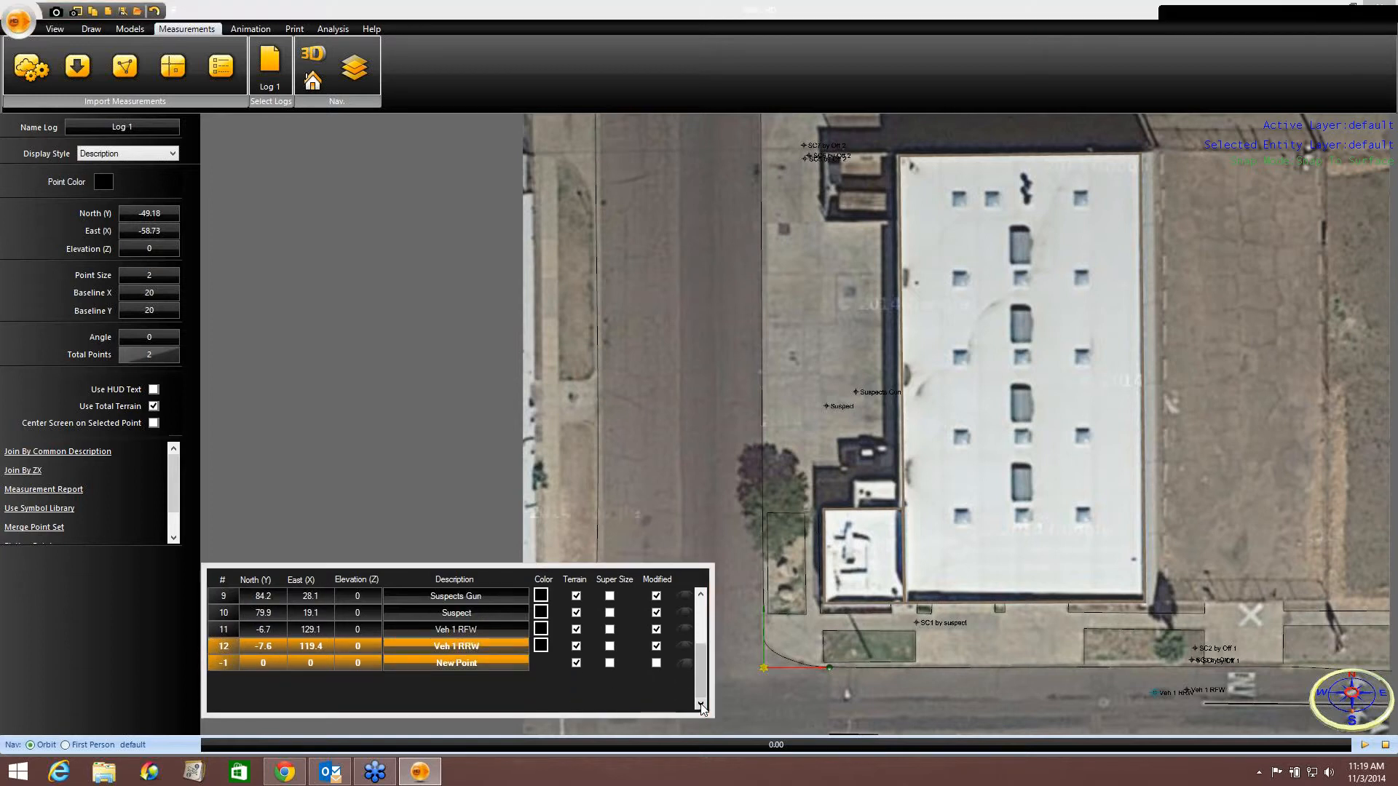
Add a measurement point with North 150.1, East 3.1 and description Veh 2 LFW.
{"action": "left_click", "coordinate": [270, 659]}
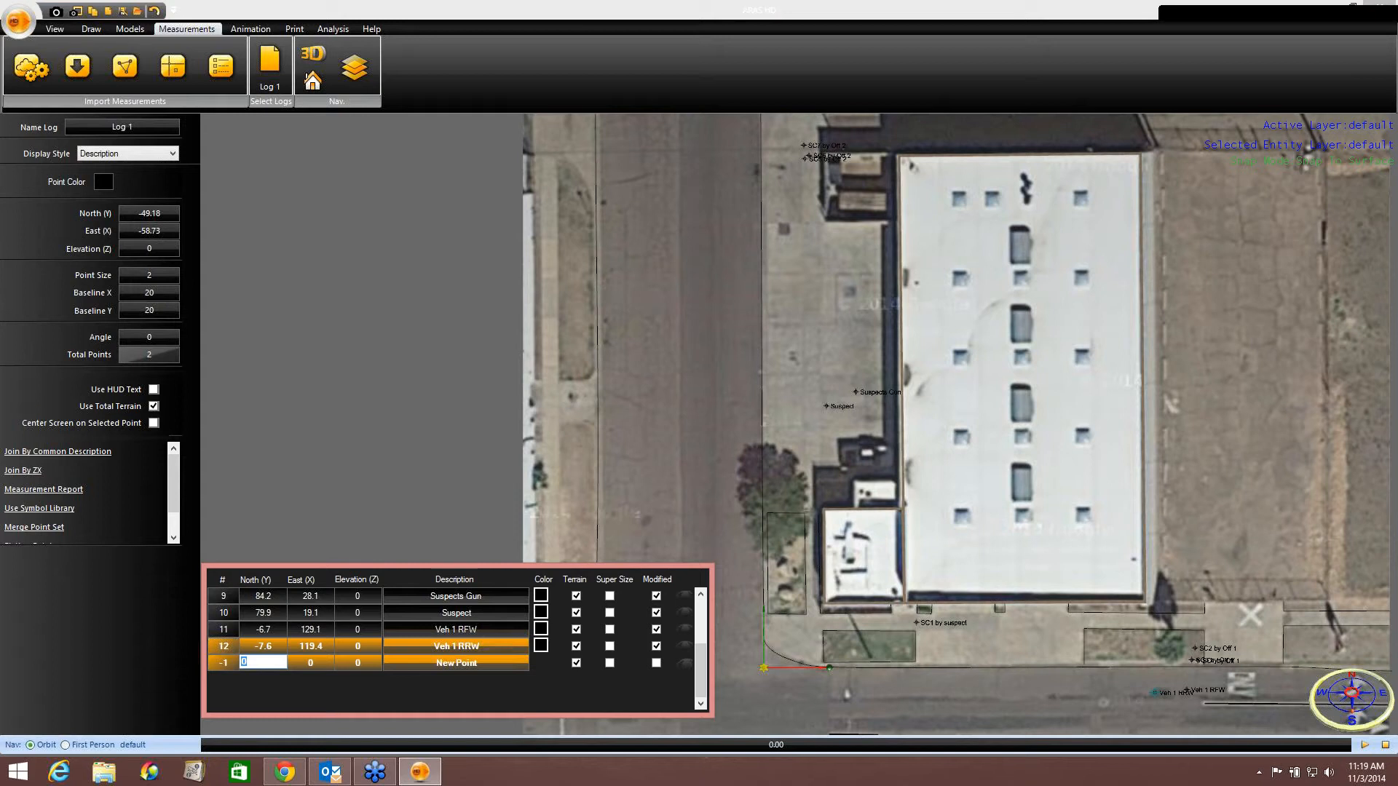
{"action": "type", "text": "150.1"}
{"action": "key", "text": "Tab"}
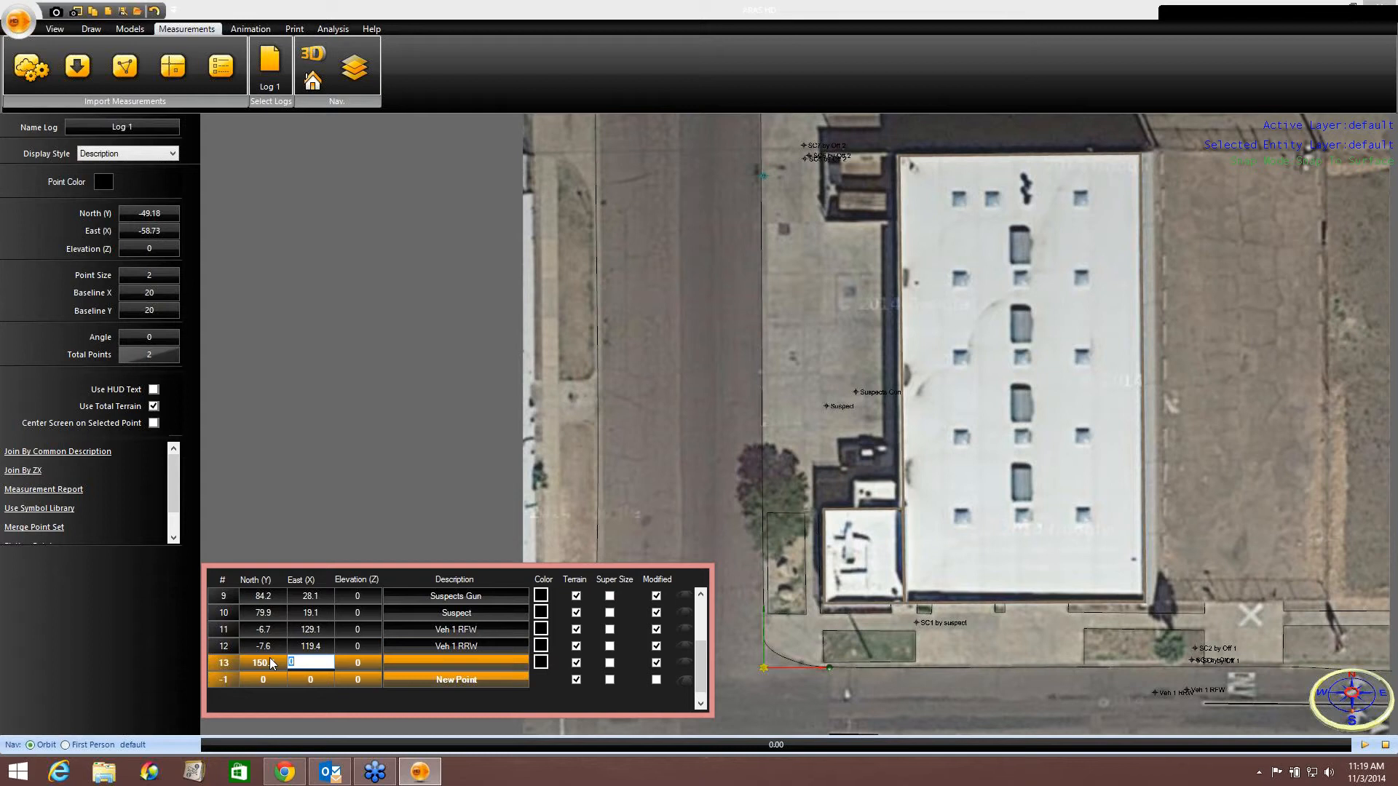
{"action": "type", "text": "3.1"}
{"action": "key", "text": "Tab"}
{"action": "key", "text": "Tab"}
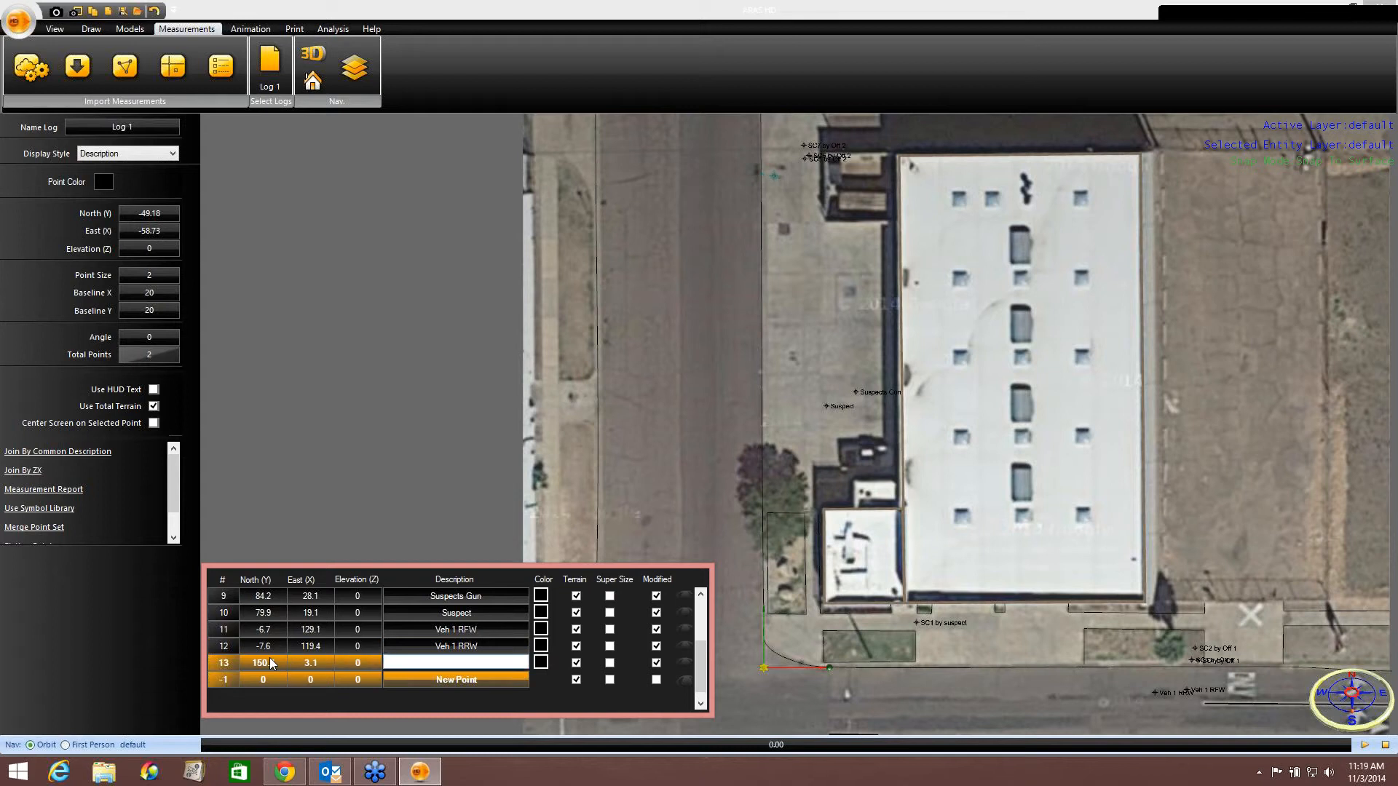
{"action": "type", "text": "Veh"}
{"action": "type", "text": " 1"}
{"action": "type", "text": "LFW"}
Add a measurement point with North 158.7, East -1.6 and description Veh 2 LRW.
{"action": "left_click", "coordinate": [261, 681]}
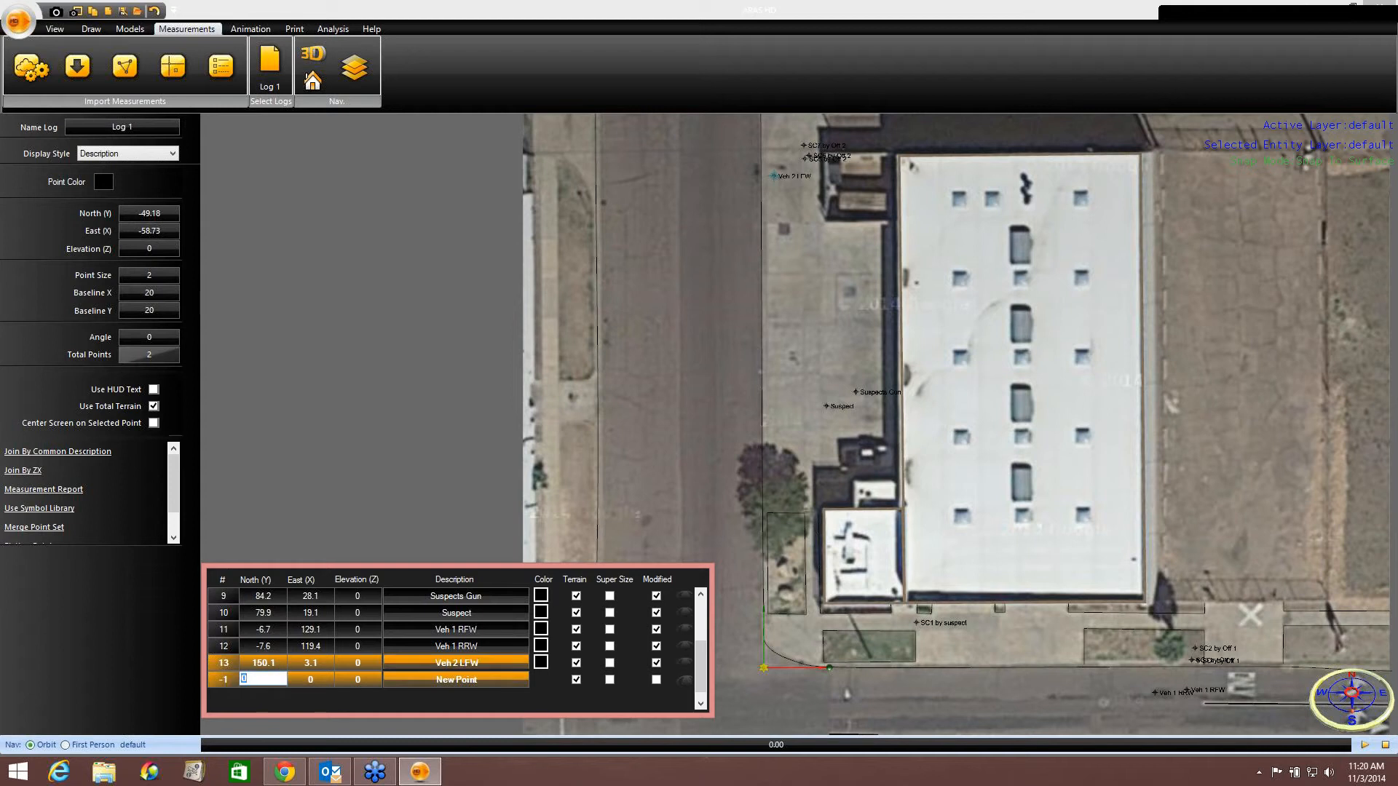
{"action": "type", "text": "158.7"}
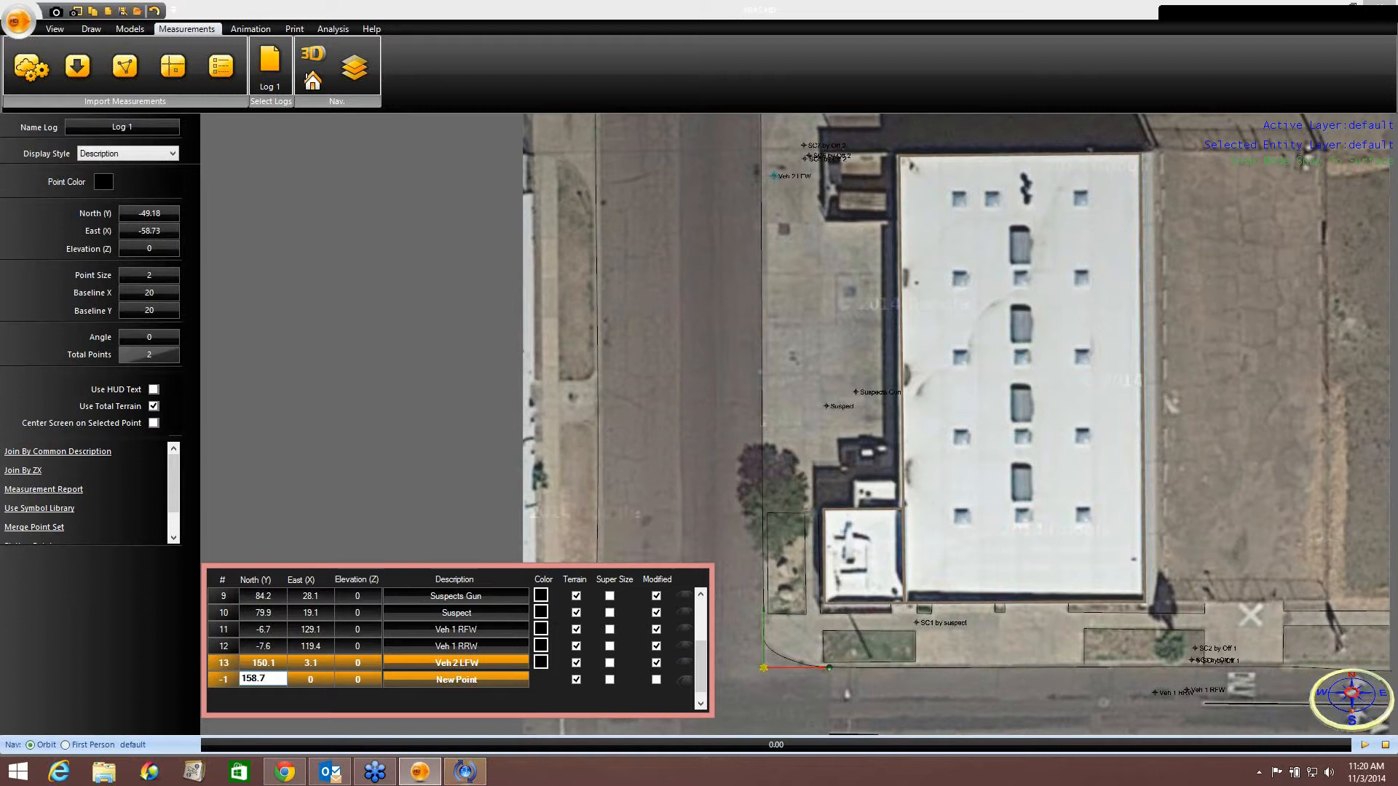
{"action": "key", "text": "Tab"}
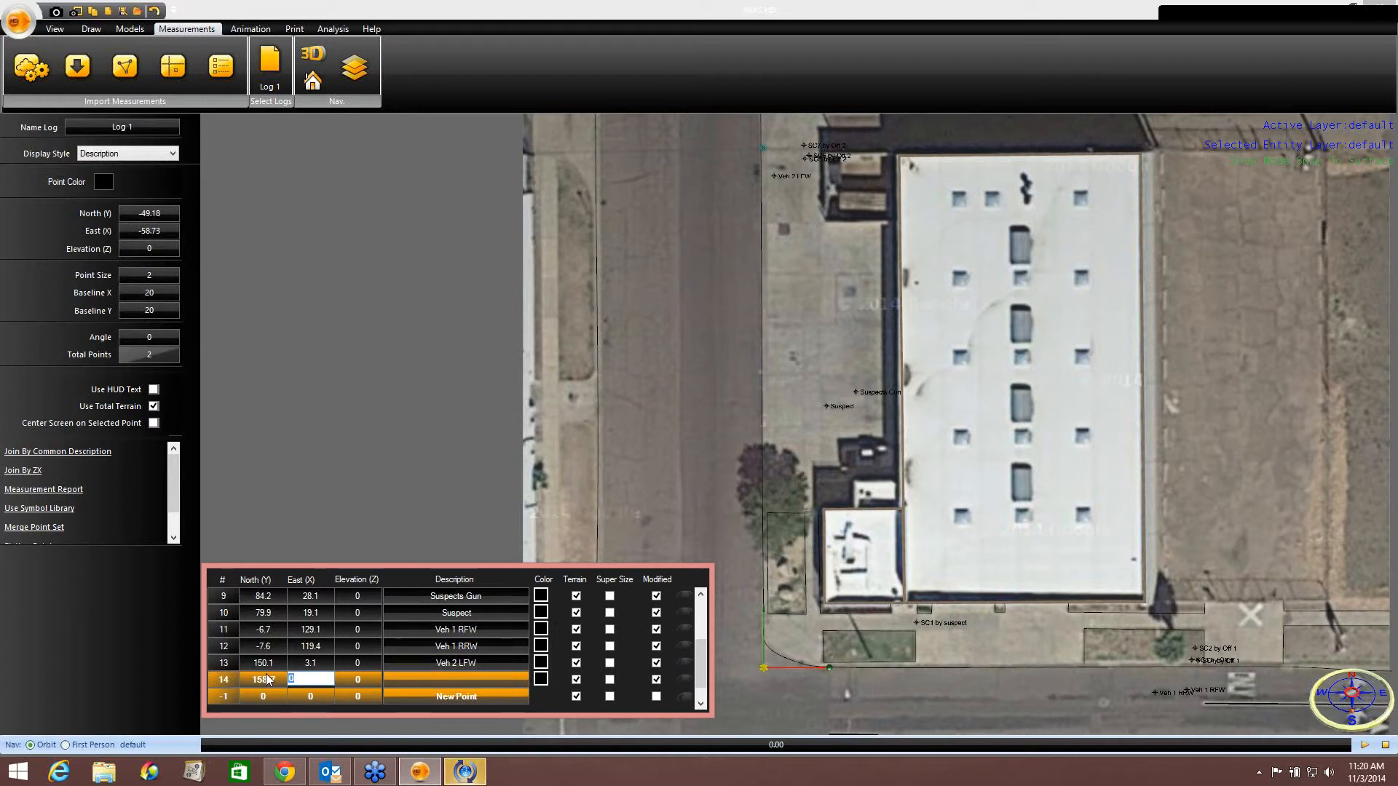
{"action": "type", "text": "-"}
{"action": "type", "text": "4"}
{"action": "key", "text": "BackSpace"}
{"action": "key", "text": "BackSpace"}
{"action": "type", "text": "-1.6"}
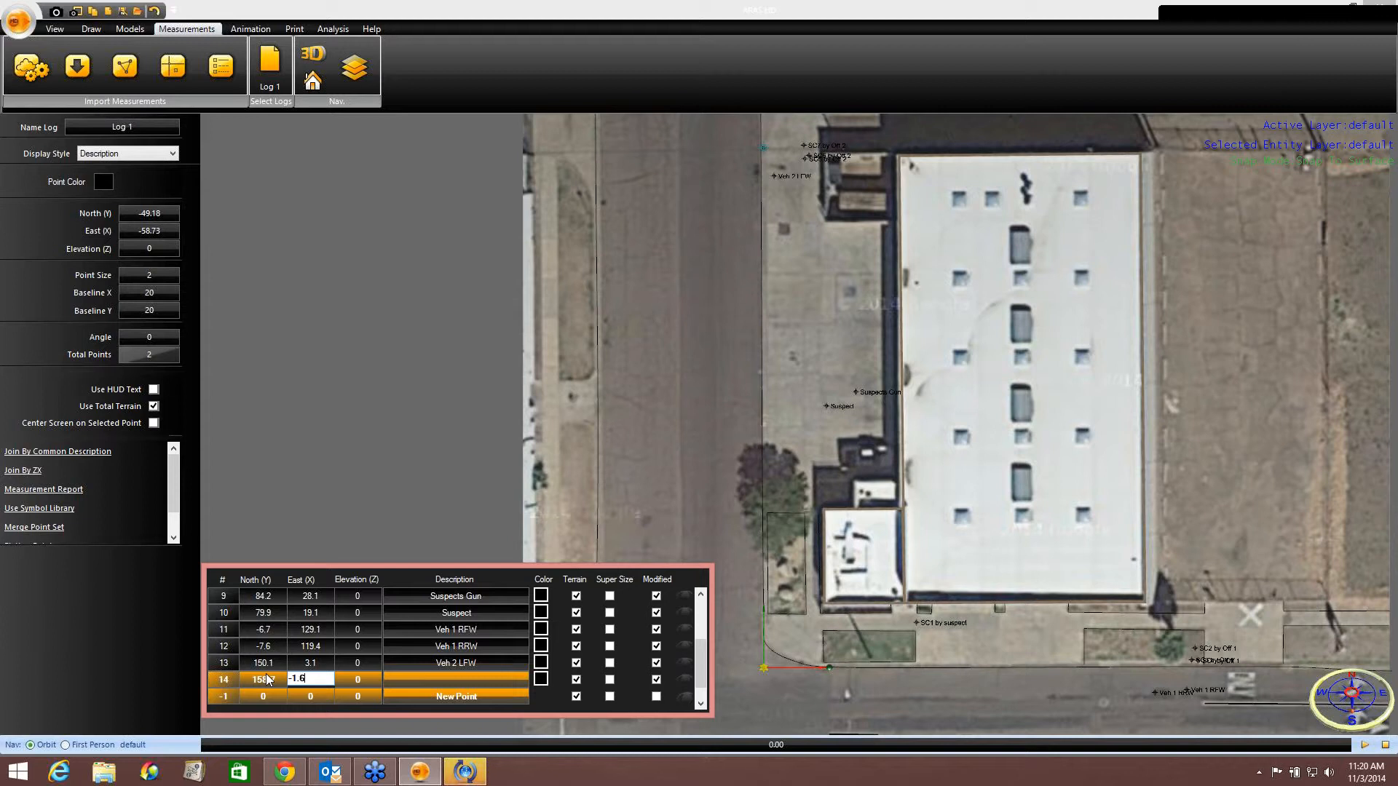
{"action": "key", "text": "Tab"}
{"action": "key", "text": "Tab"}
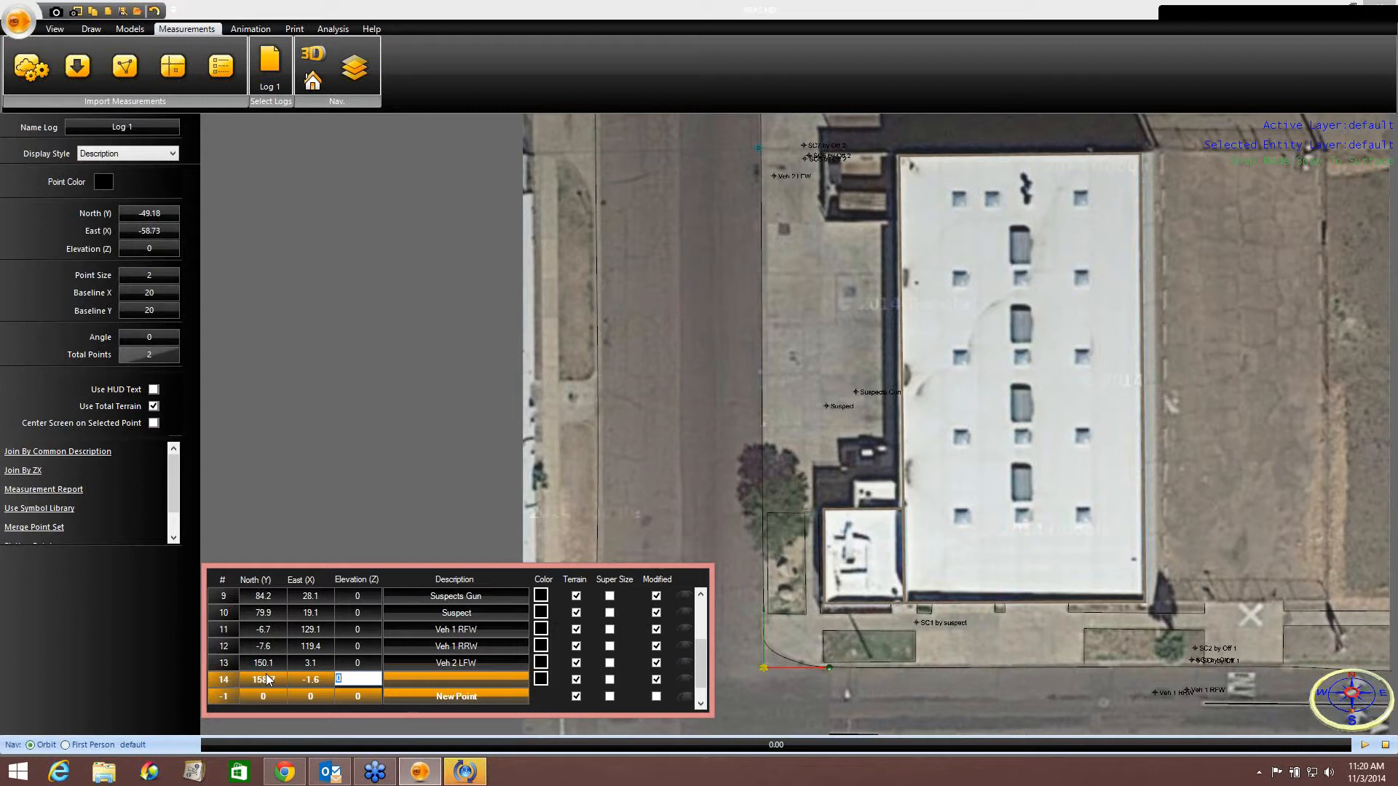
{"action": "type", "text": "Veh 2"}
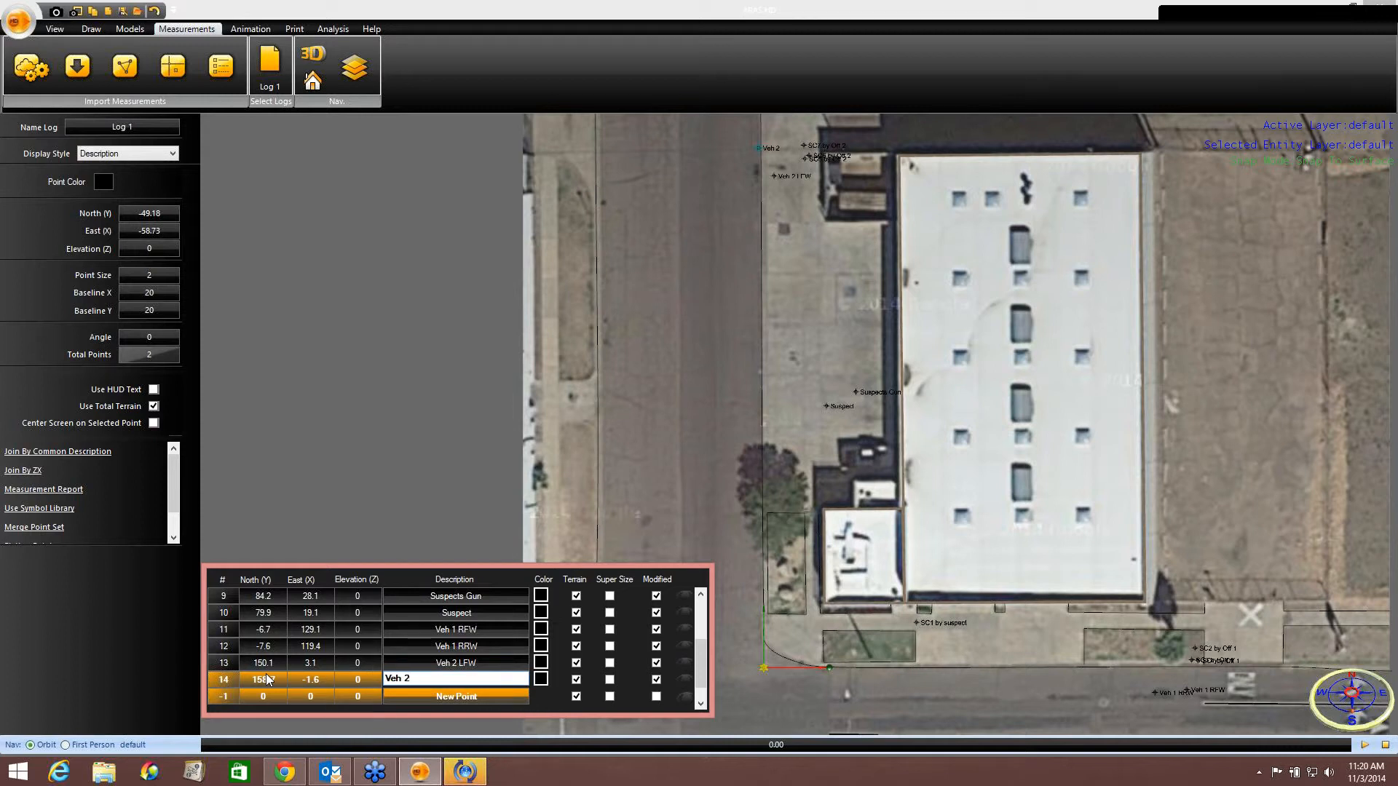
{"action": "type", "text": " LRW"}
{"action": "key", "text": "Return"}
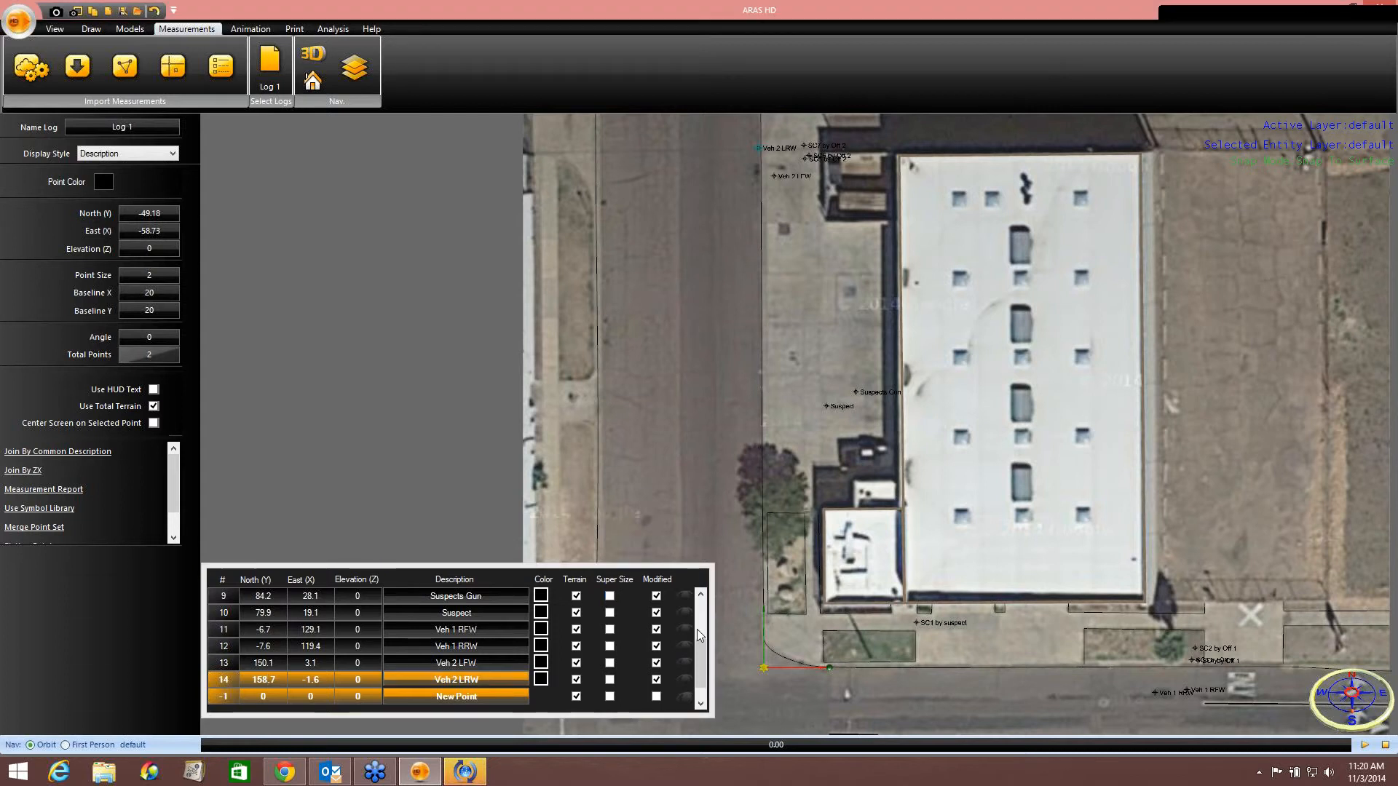
Place a Ford Crown Victoria police car model on the street beside the curb, rotated slightly, and finish draw mode.
{"action": "left_click_drag", "start_coordinate": [705, 664], "coordinate": [706, 624]}
{"action": "left_click_drag", "start_coordinate": [707, 689], "coordinate": [707, 701]}
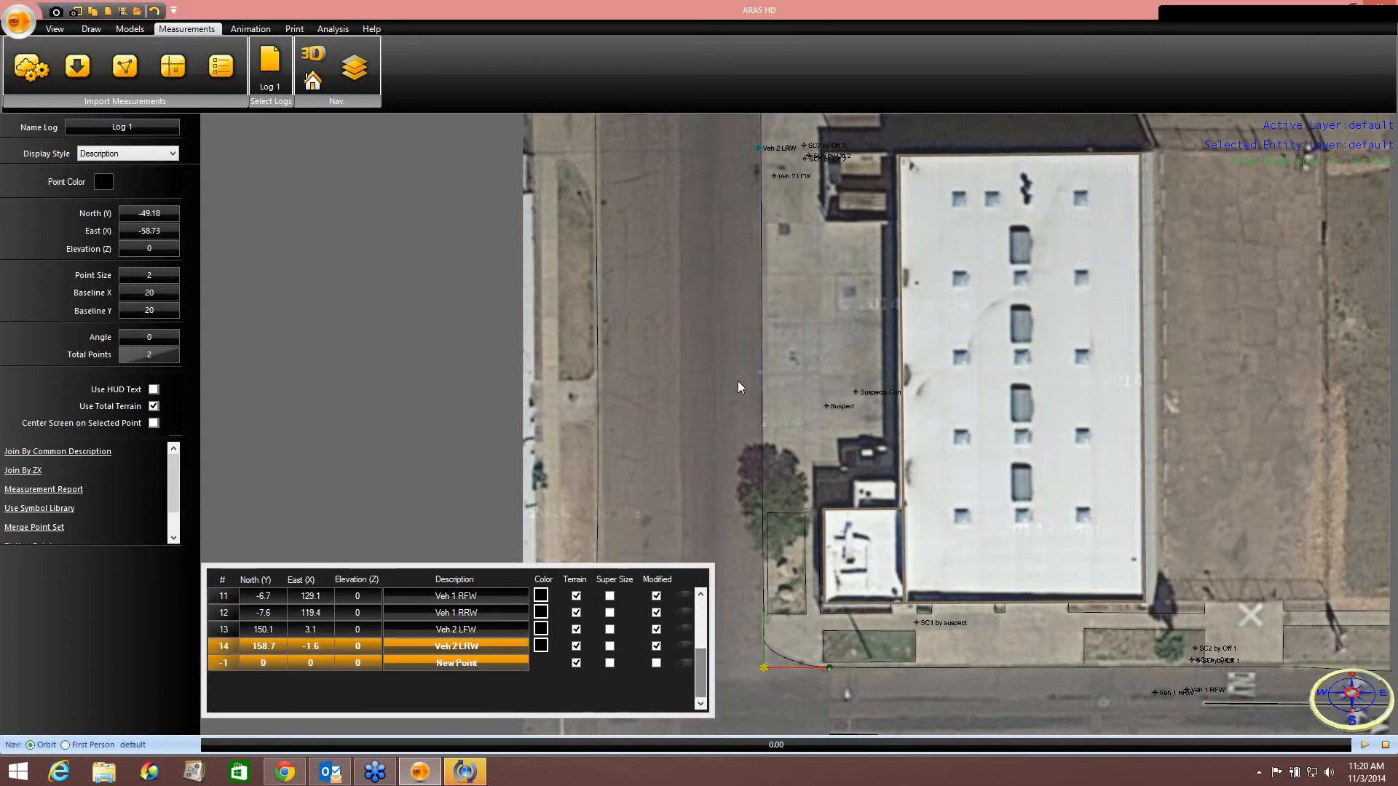
{"action": "middle_click_drag", "start_coordinate": [737, 382], "coordinate": [617, 305]}
{"action": "scroll", "coordinate": [834, 502], "scroll_direction": "down", "scroll_amount": 3}
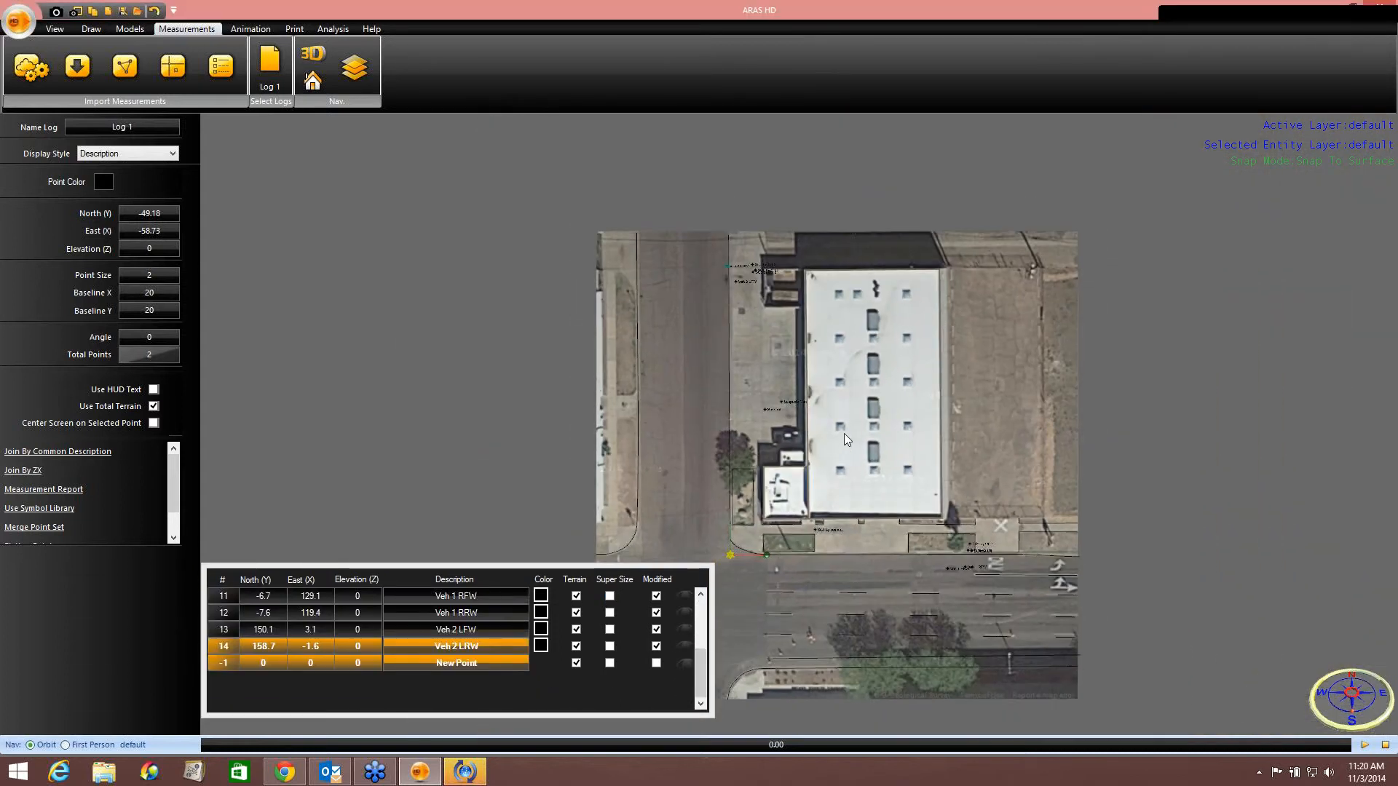
{"action": "middle_click_drag", "start_coordinate": [845, 434], "coordinate": [841, 403]}
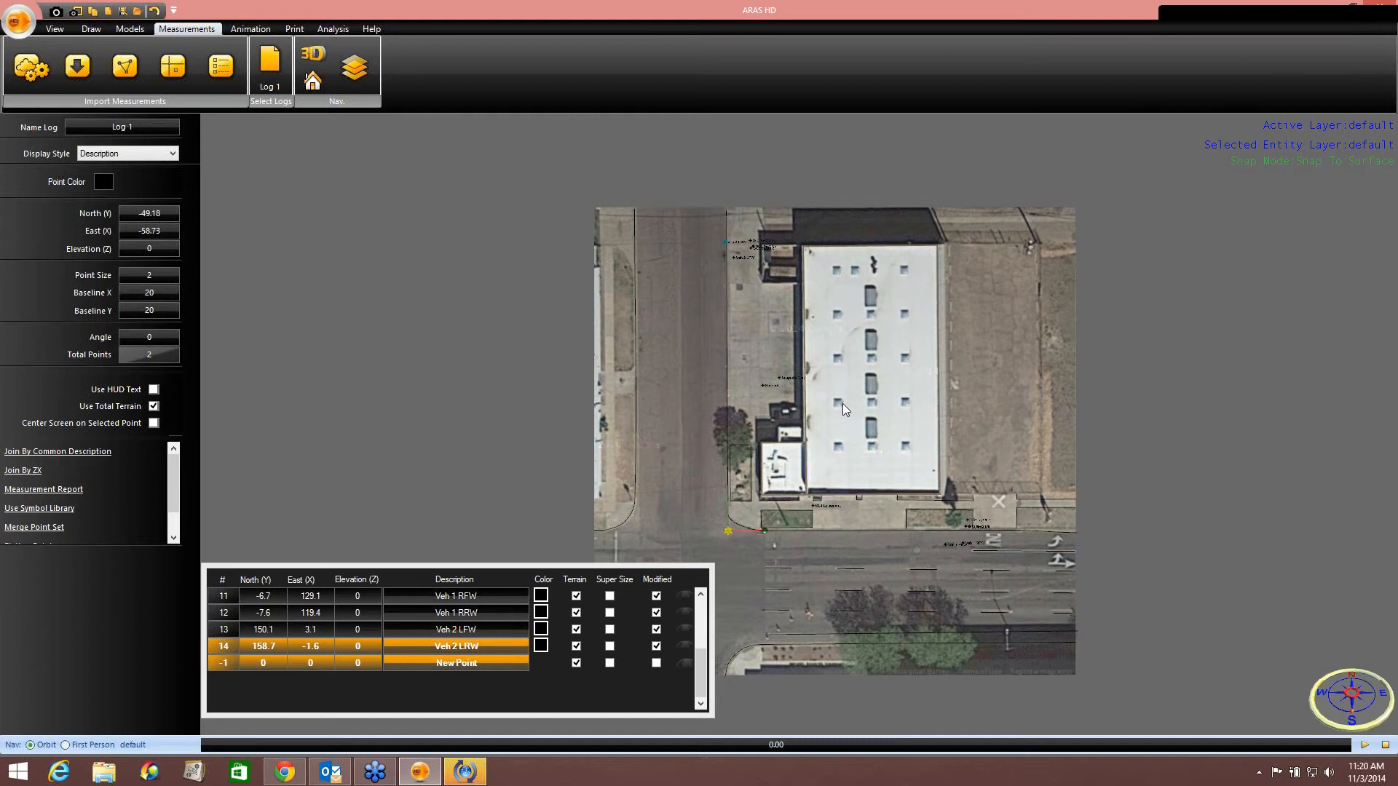
{"action": "scroll", "coordinate": [928, 539], "scroll_direction": "up", "scroll_amount": 5}
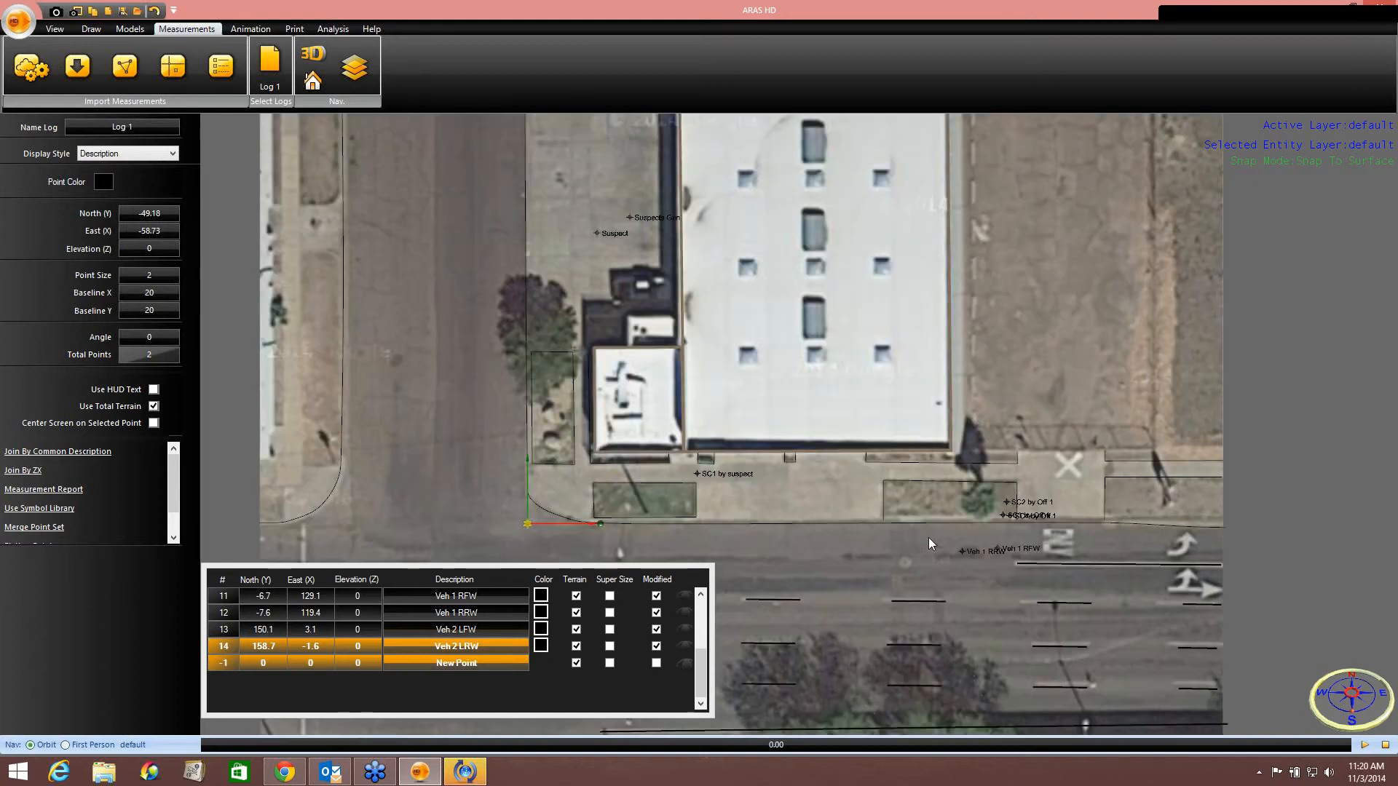
{"action": "scroll", "coordinate": [806, 456], "scroll_direction": "up", "scroll_amount": 2}
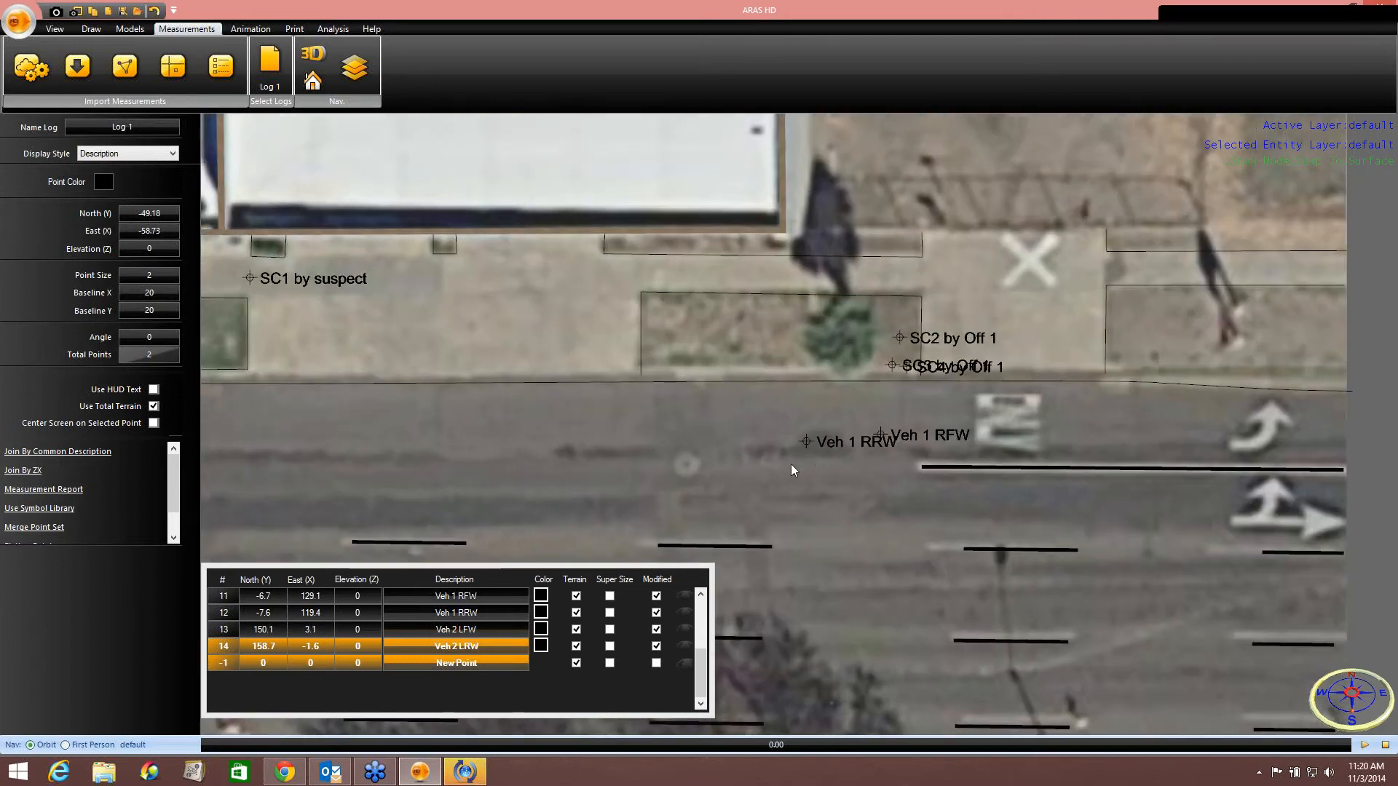
{"action": "middle_click_drag", "start_coordinate": [791, 465], "coordinate": [728, 453]}
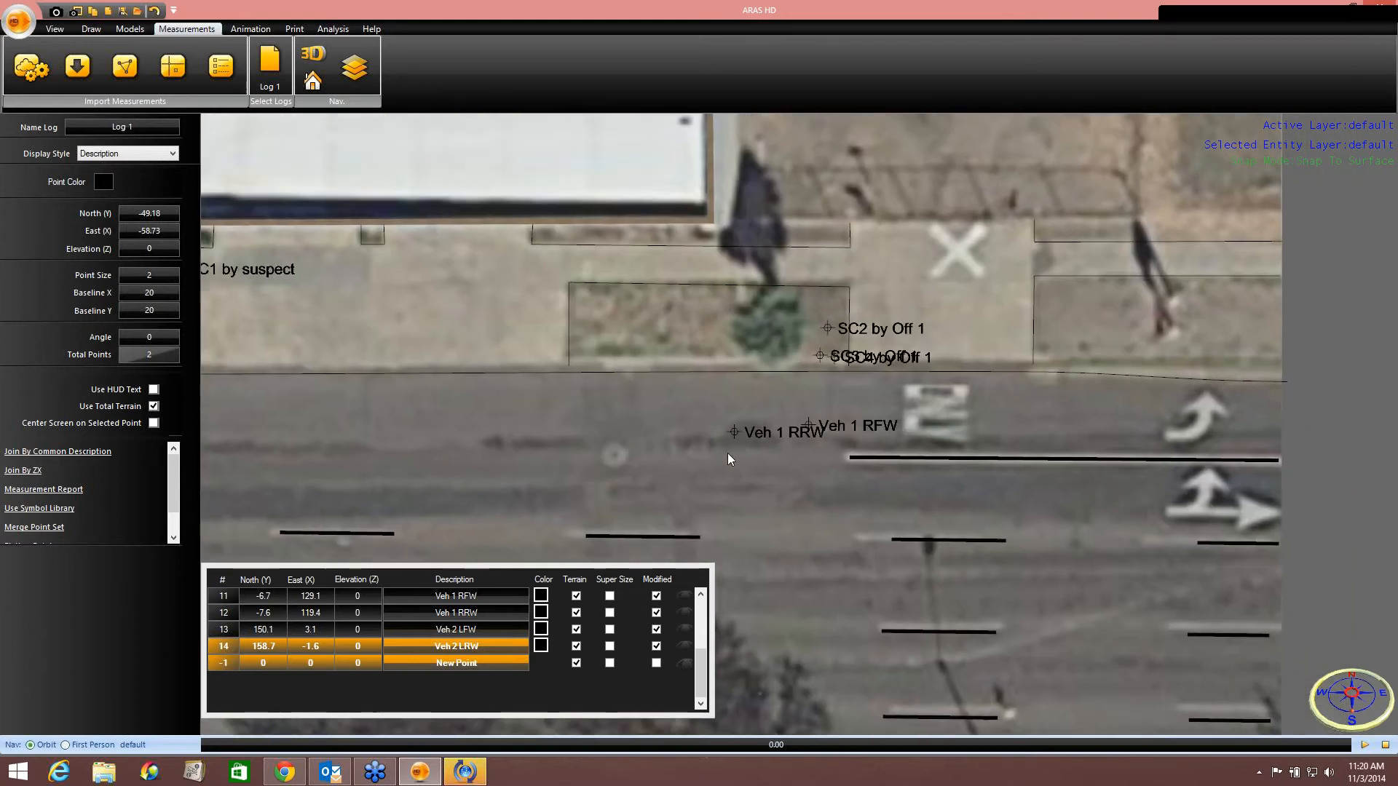
{"action": "left_click", "coordinate": [127, 30]}
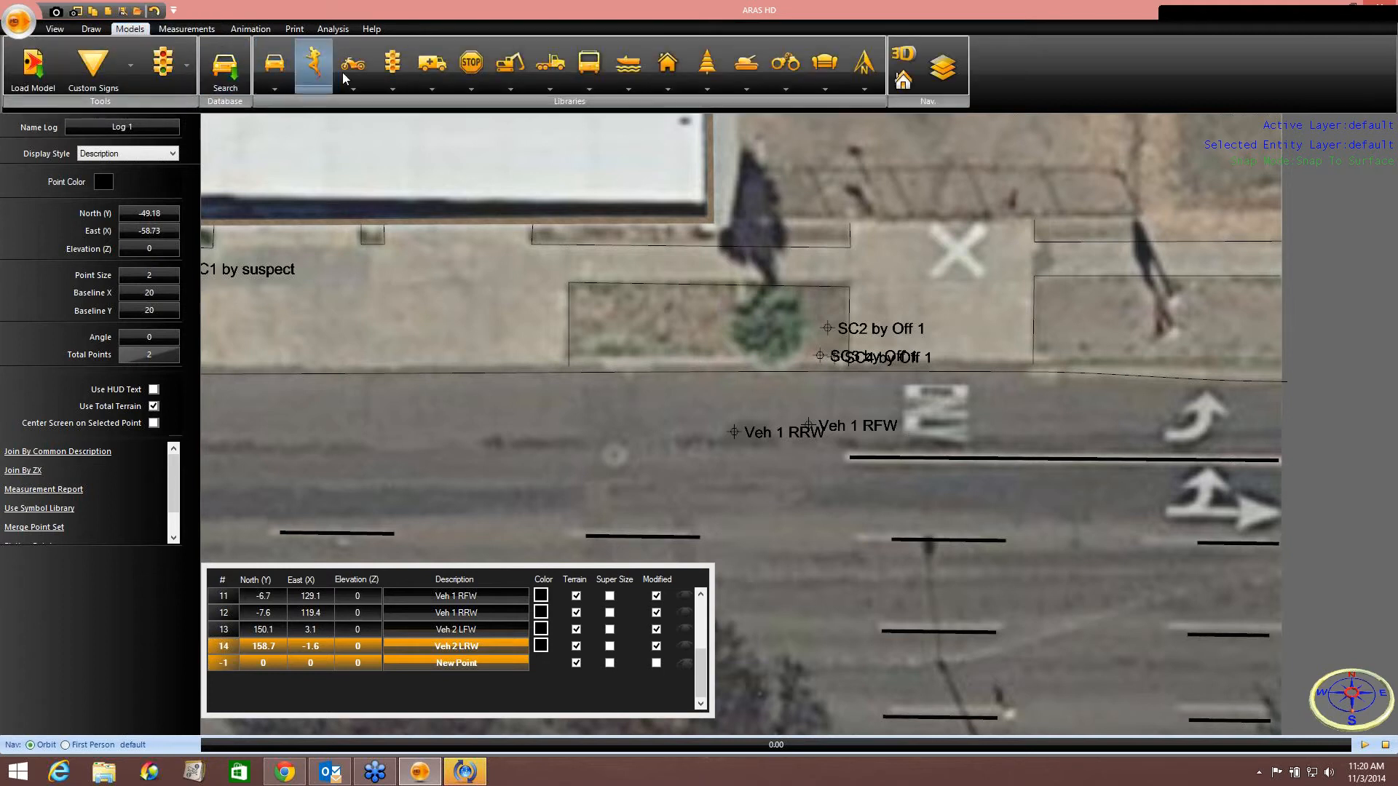
{"action": "left_click", "coordinate": [431, 73]}
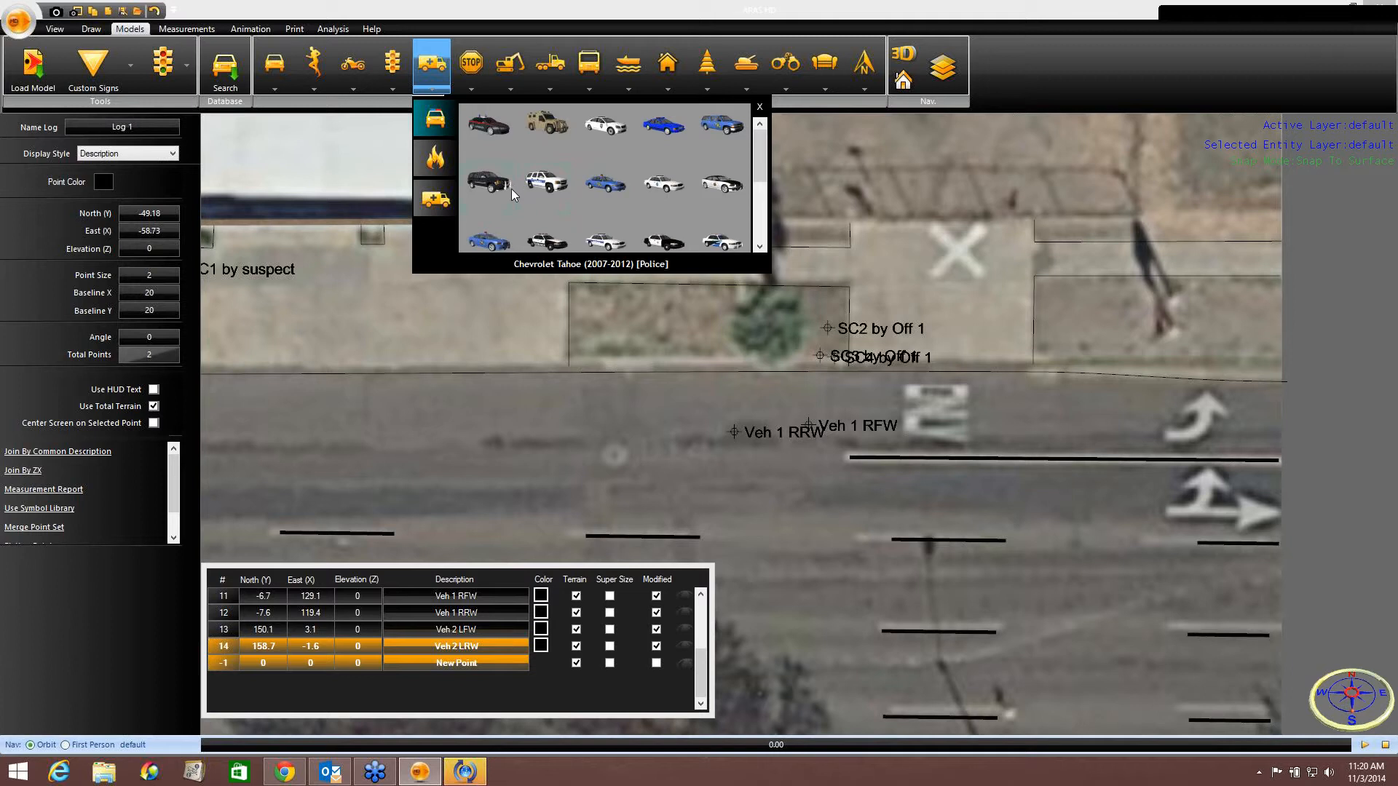
{"action": "left_click", "coordinate": [658, 243]}
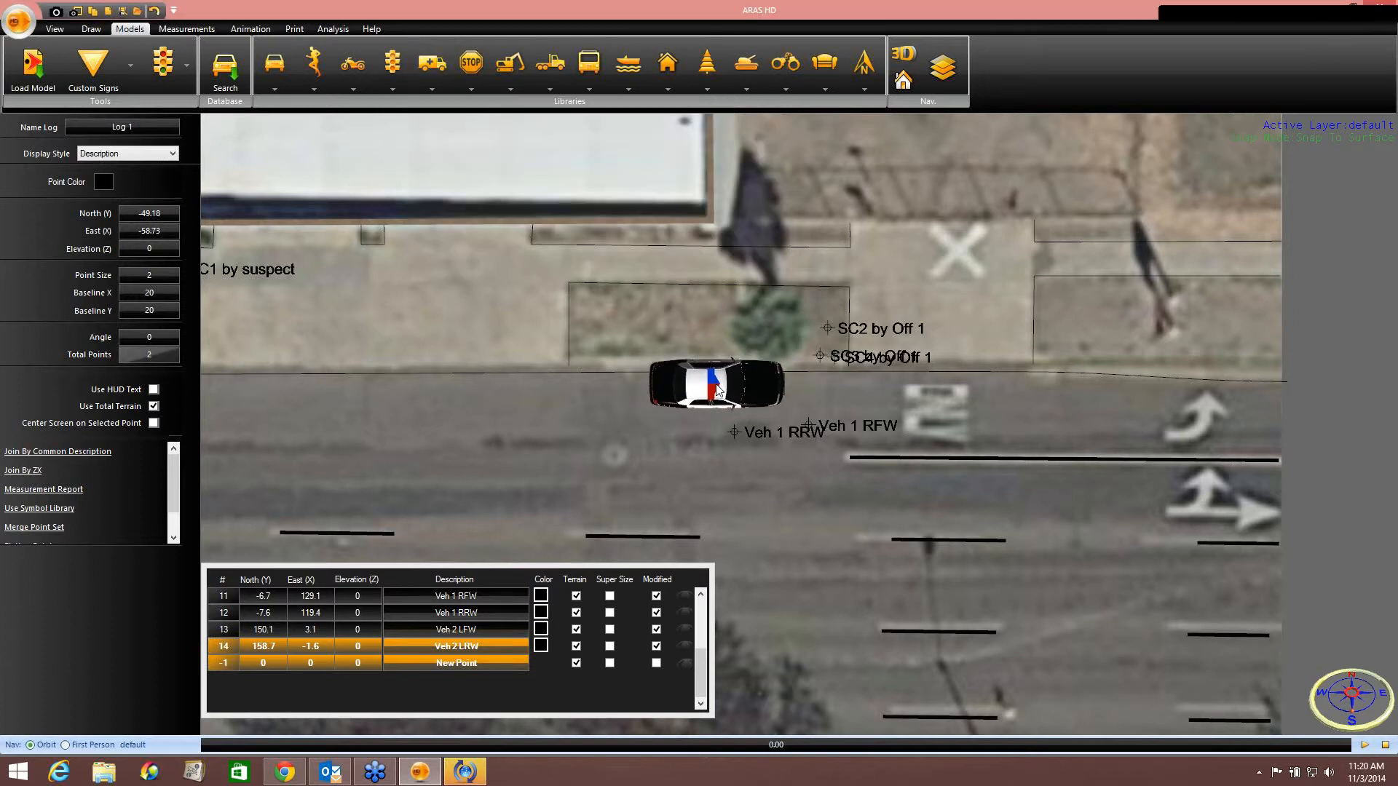
{"action": "left_click_drag", "start_coordinate": [718, 384], "coordinate": [779, 372]}
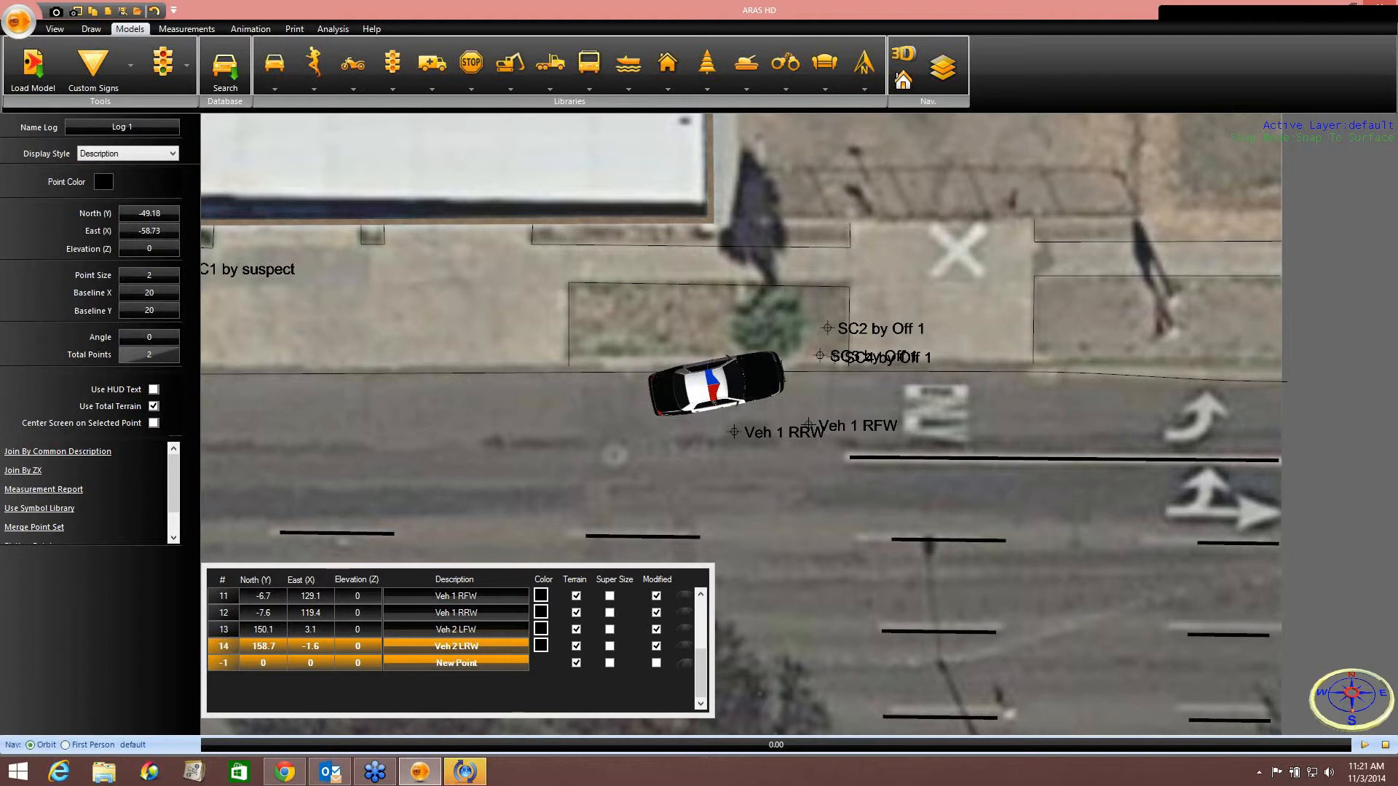
{"action": "right_click", "coordinate": [750, 377]}
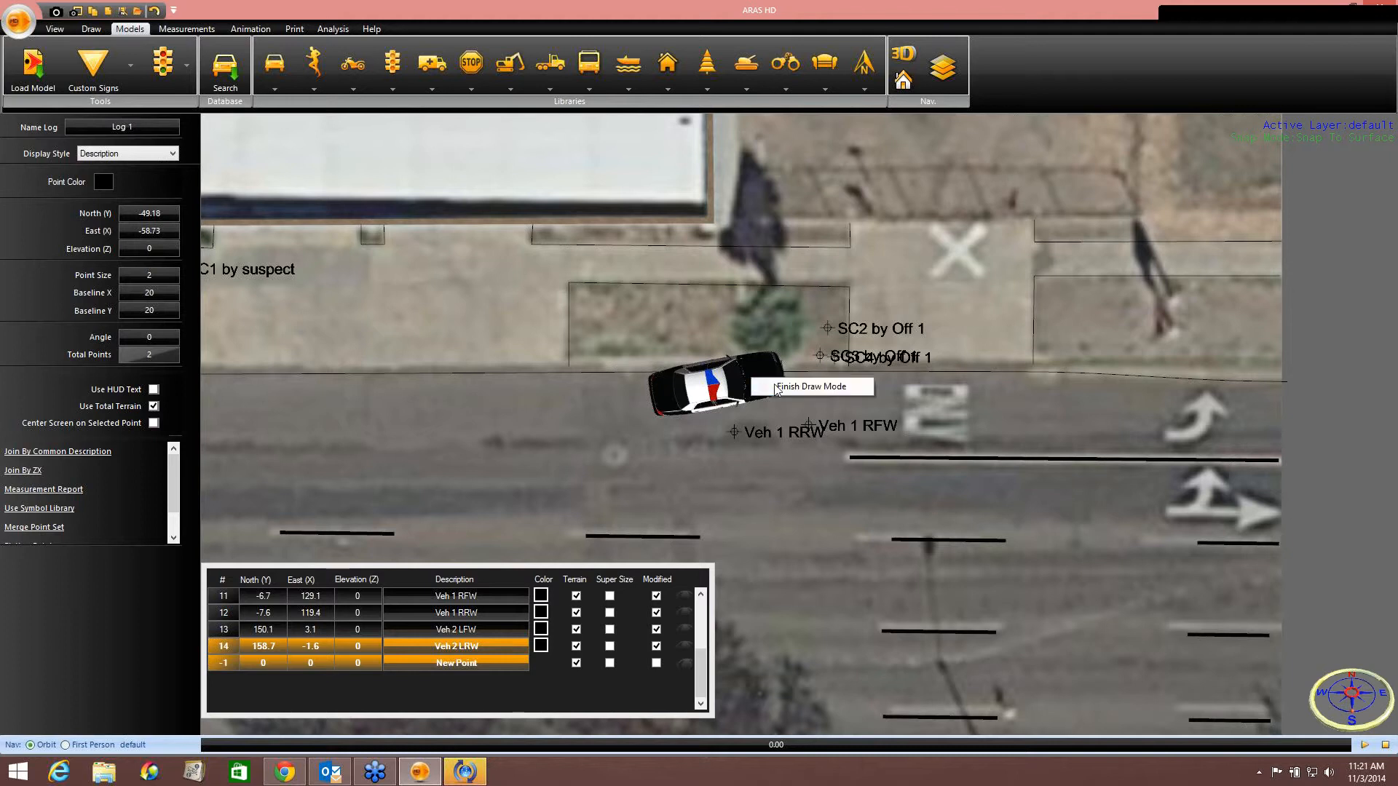
{"action": "left_click", "coordinate": [776, 389]}
Delete the rotated police car and place a Ford Crown Victoria (Long Beach PD) model on the street near the Veh 1 points.
{"action": "scroll", "coordinate": [778, 391], "scroll_direction": "up", "scroll_amount": 3}
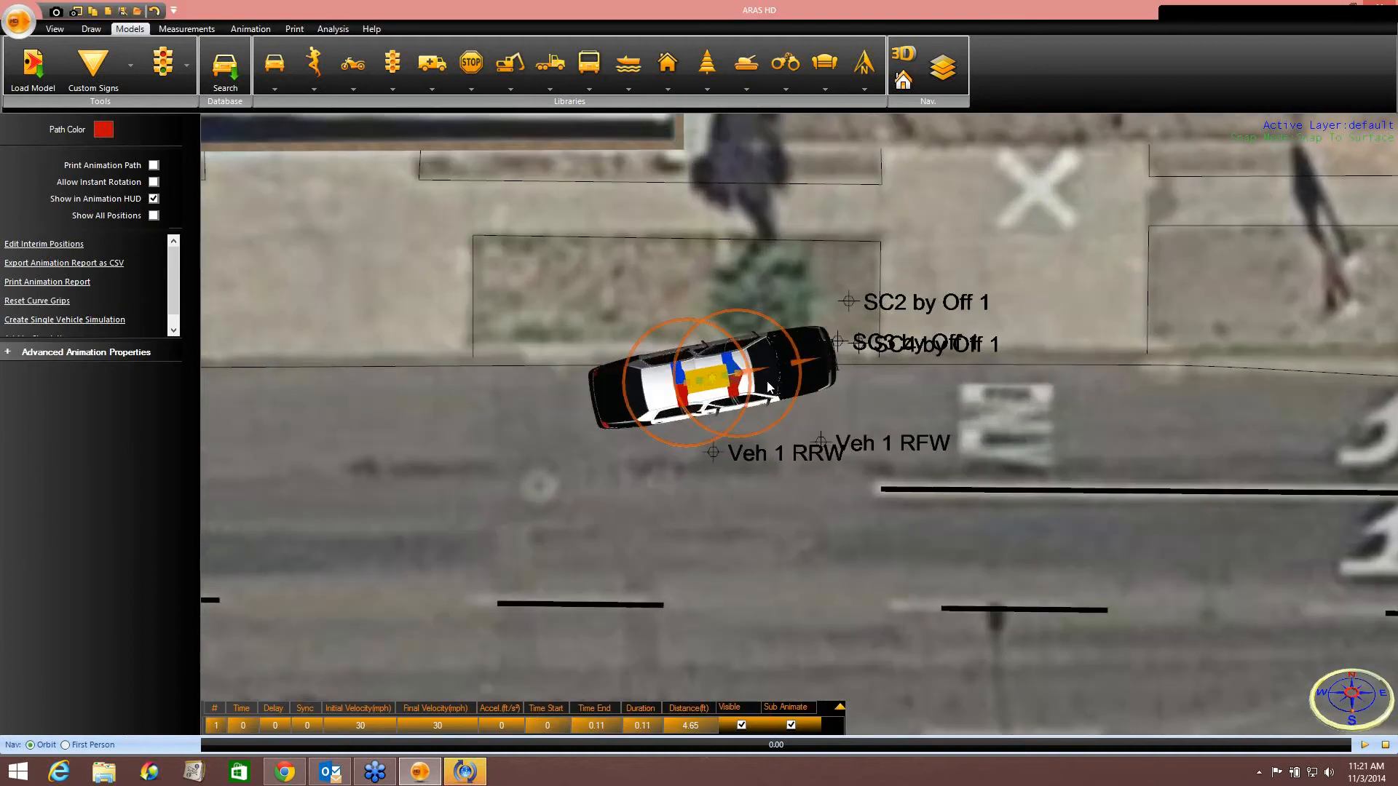
{"action": "left_click", "coordinate": [640, 394]}
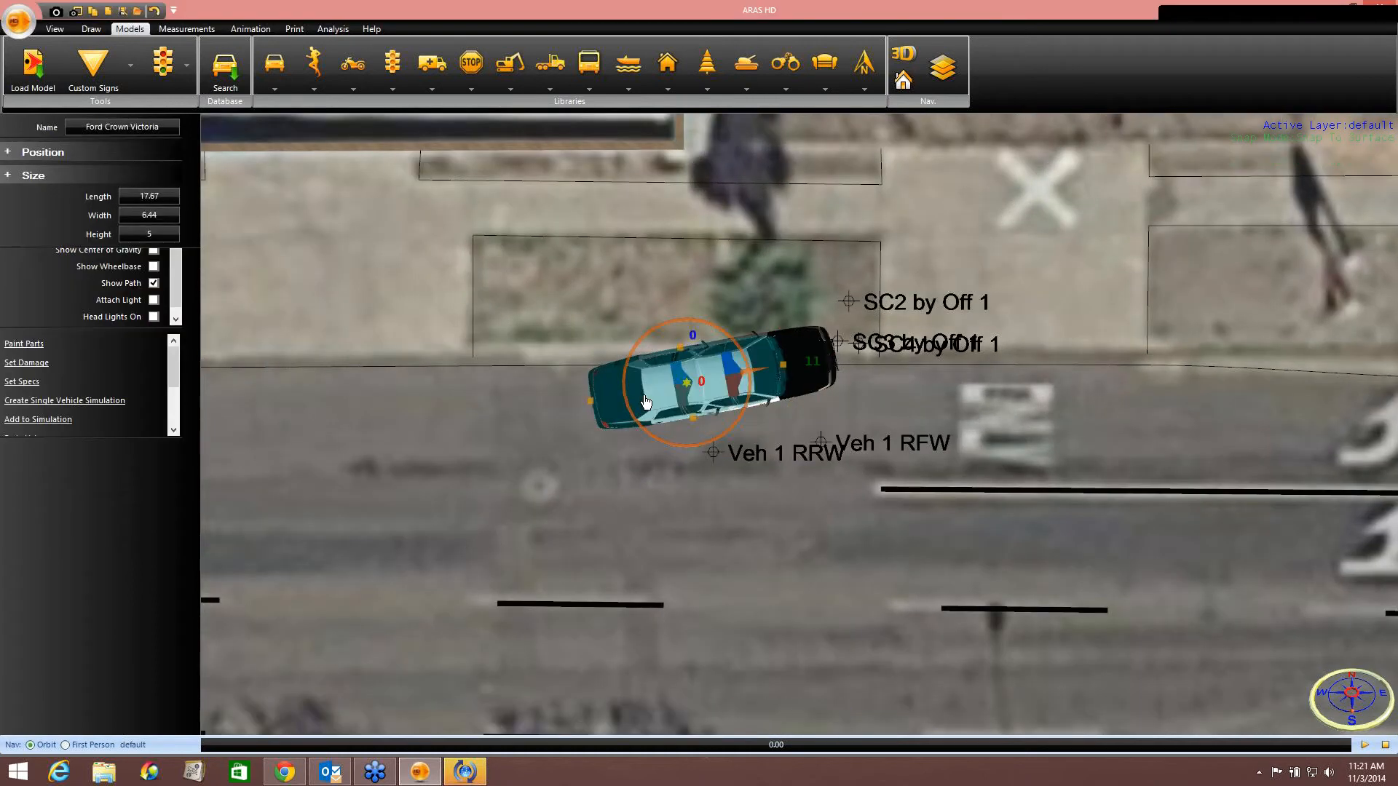
{"action": "key", "text": "Delete"}
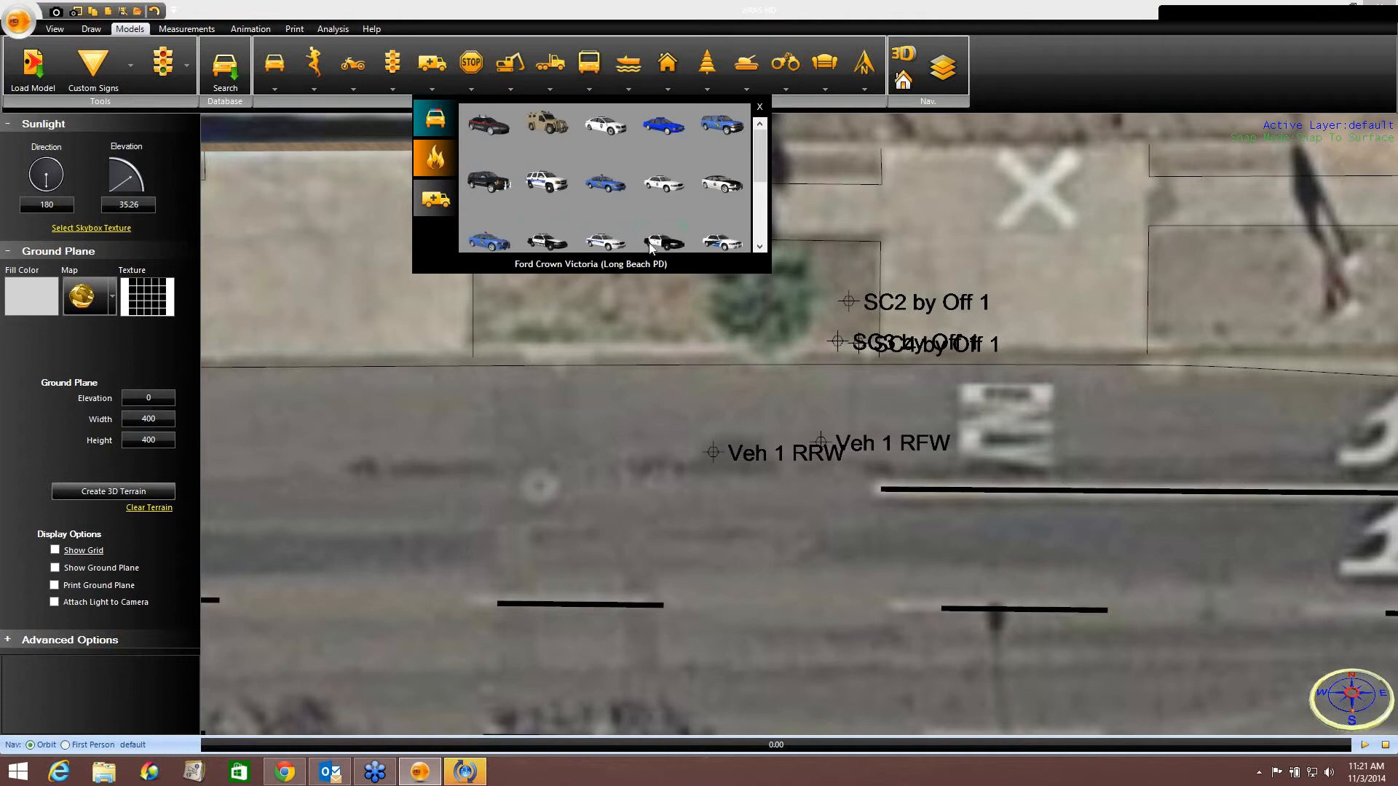
{"action": "left_click", "coordinate": [761, 409]}
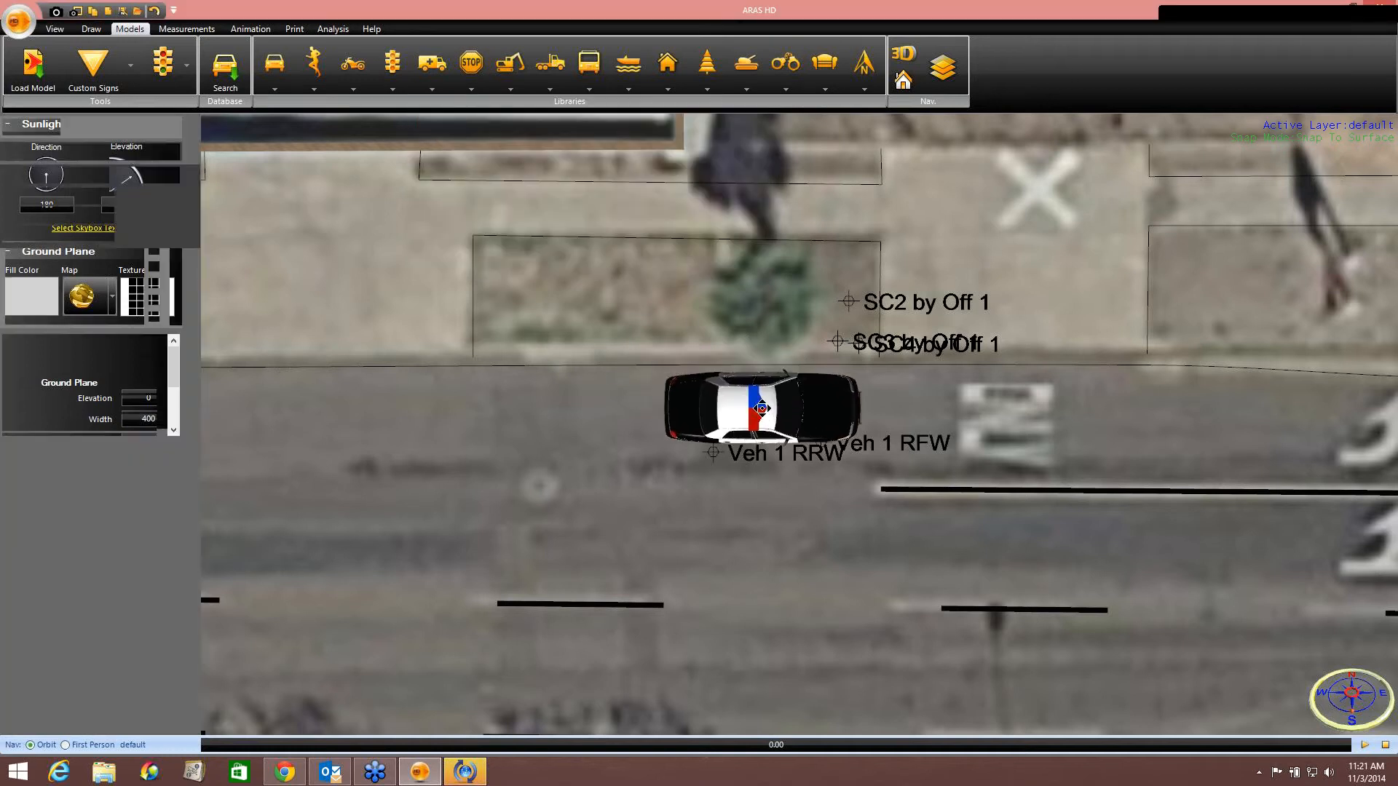
Move the police car so it sits over the Veh 1 RRW and RFW wheel points.
{"action": "left_click_drag", "start_coordinate": [842, 418], "coordinate": [752, 410]}
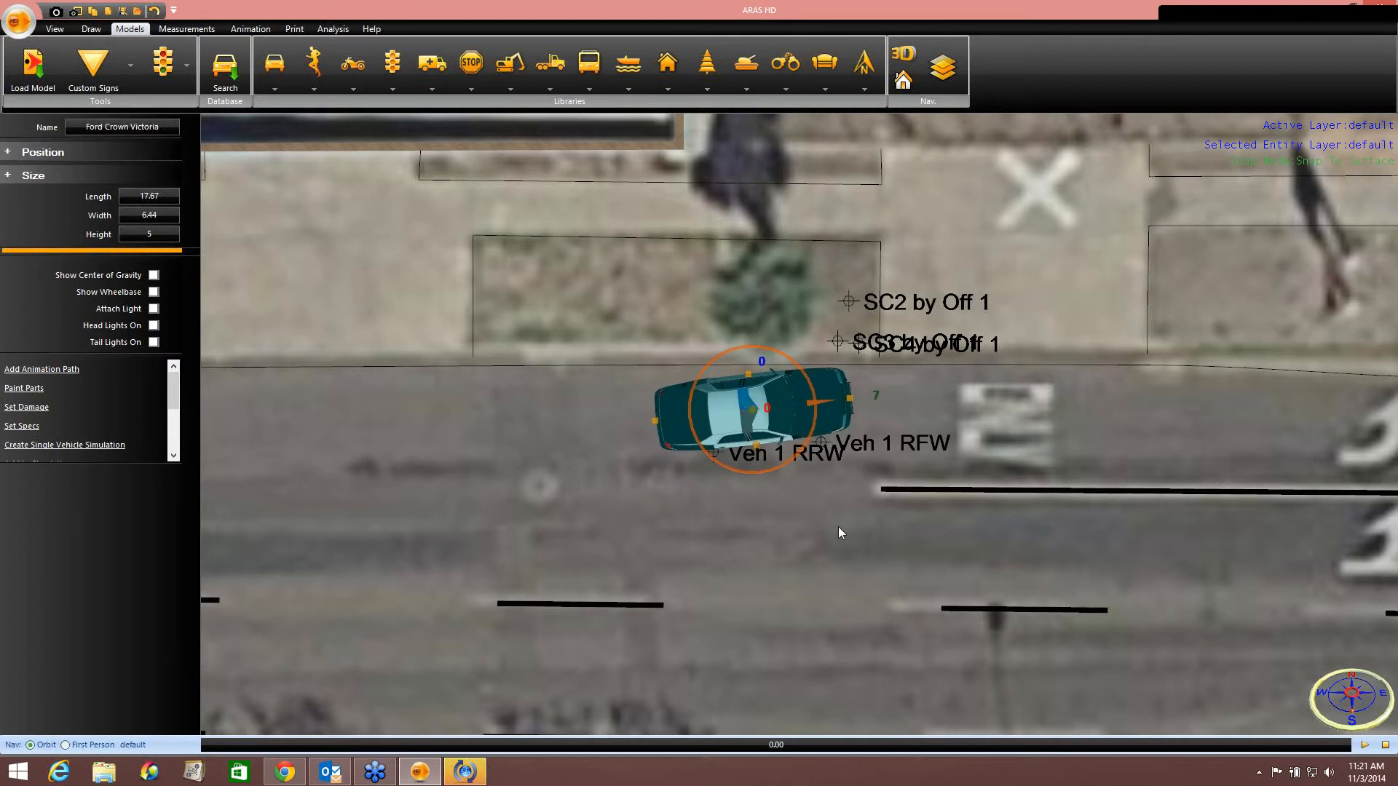
{"action": "scroll", "coordinate": [837, 526], "scroll_direction": "down", "scroll_amount": 3}
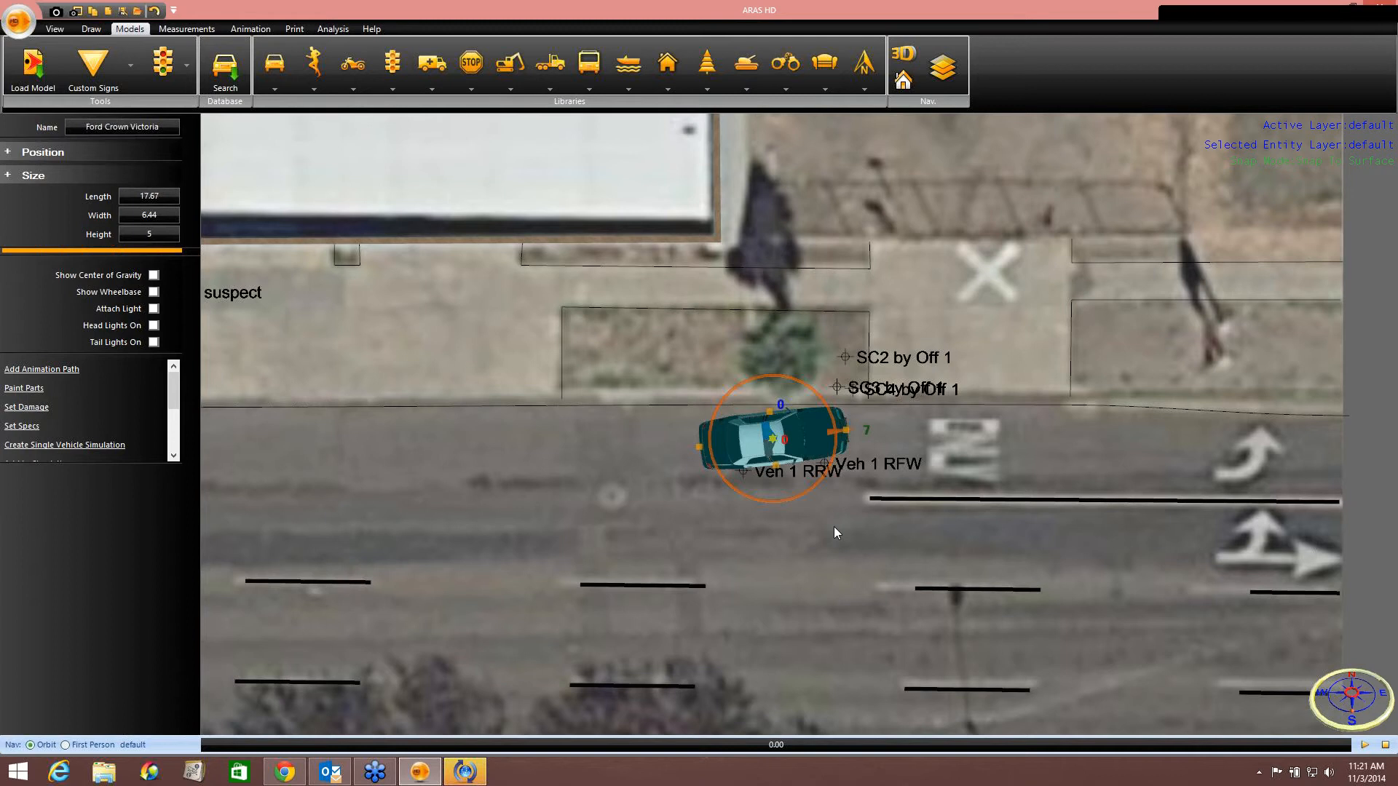
{"action": "left_click", "coordinate": [819, 522]}
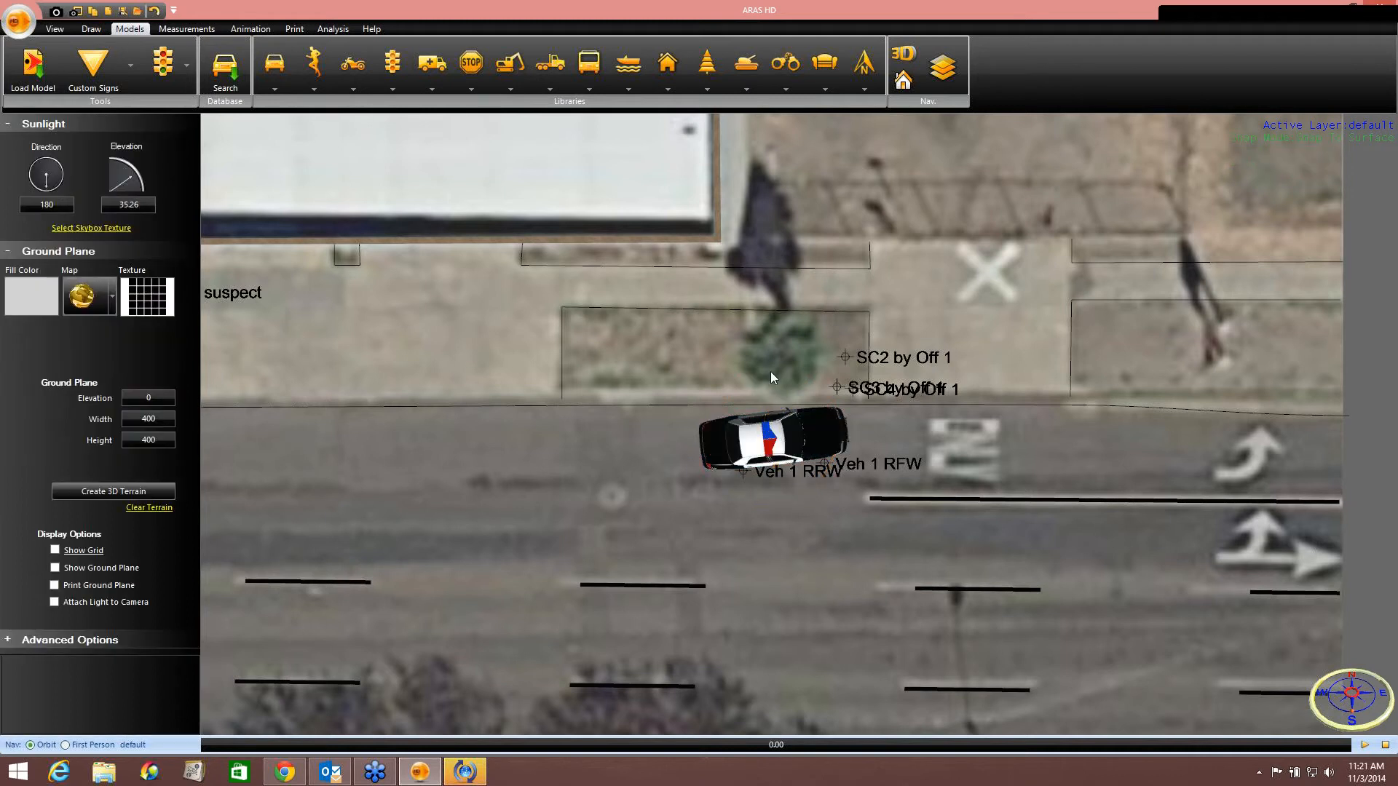
Copy the police car and paste a duplicate on the street near the Veh 2 wheel points.
{"action": "middle_click_drag", "start_coordinate": [374, 286], "coordinate": [600, 307]}
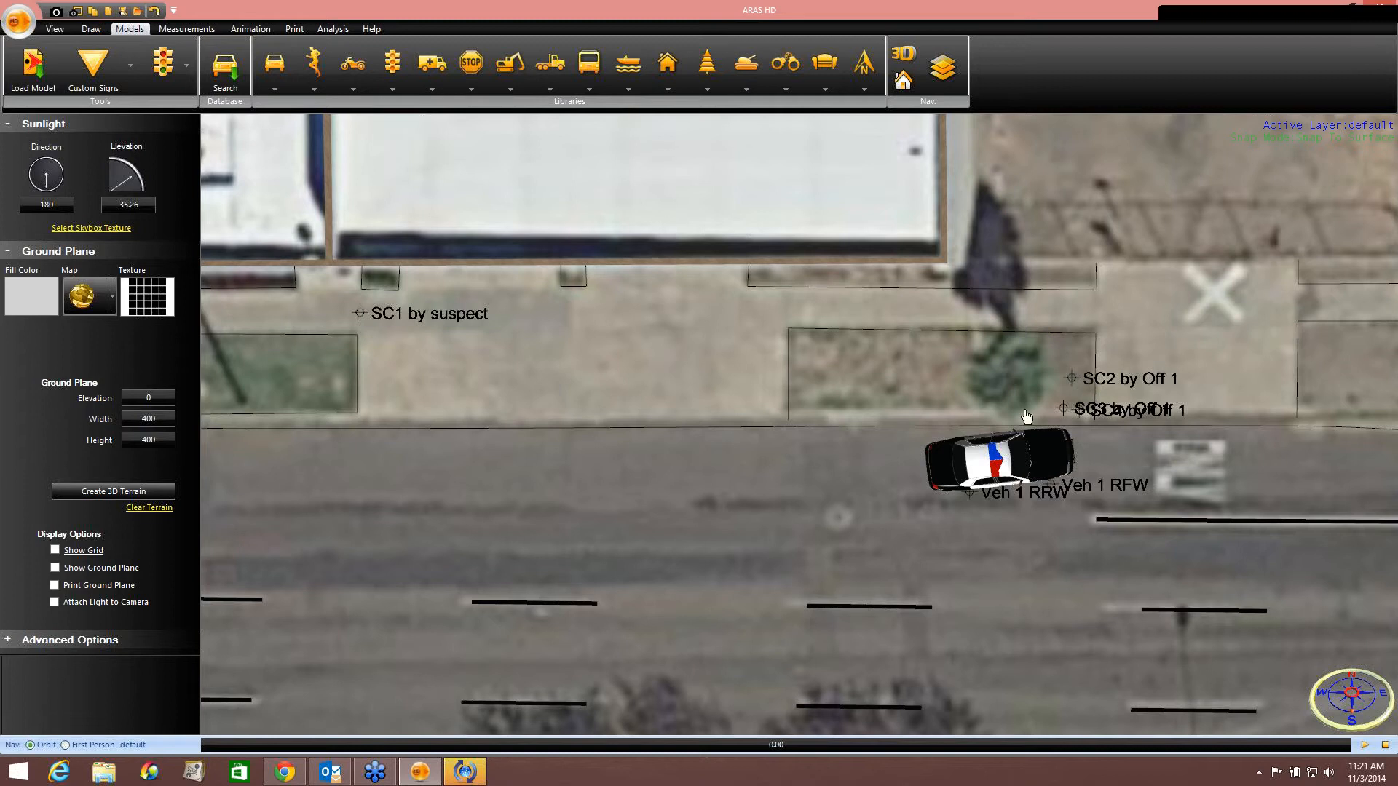
{"action": "middle_click_drag", "start_coordinate": [602, 352], "coordinate": [741, 360]}
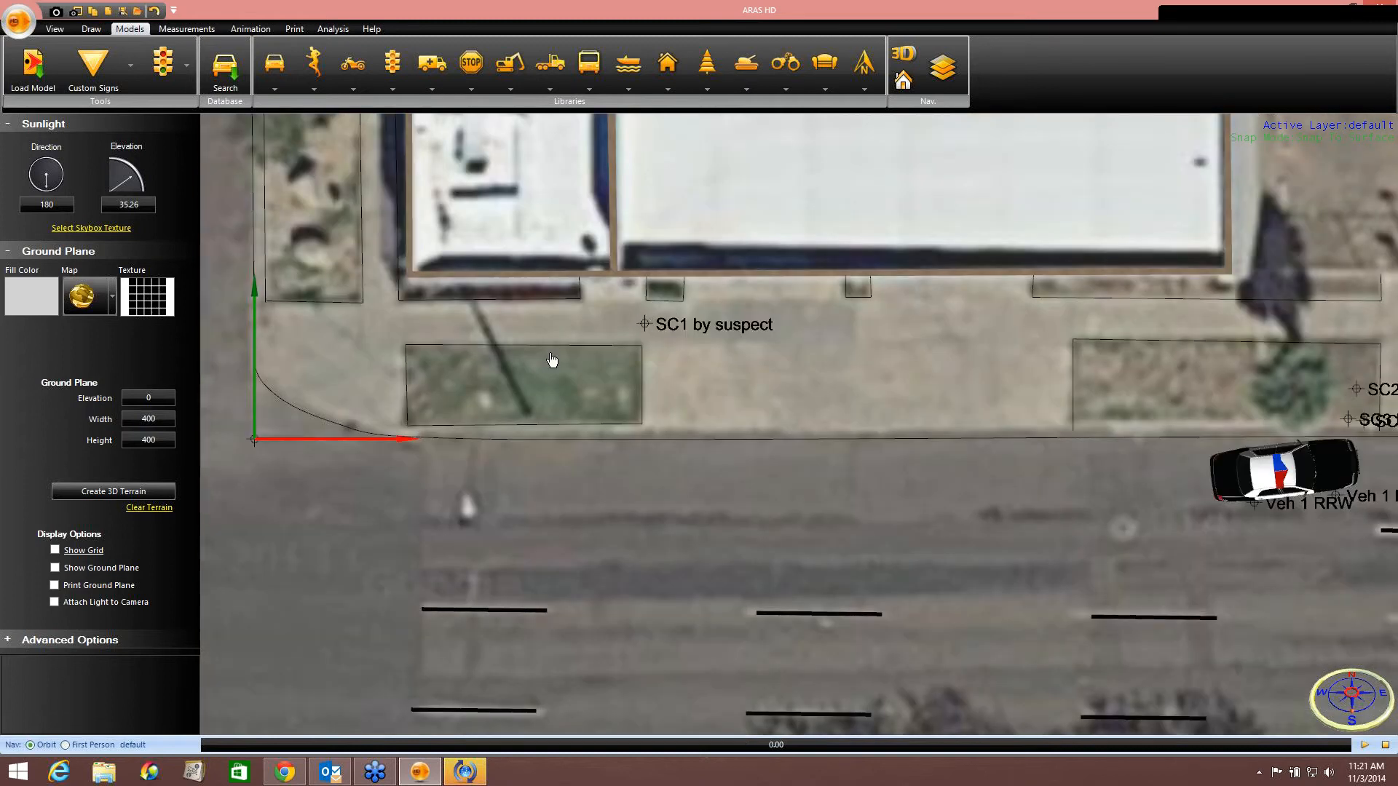
{"action": "scroll", "coordinate": [766, 440], "scroll_direction": "down", "scroll_amount": 5}
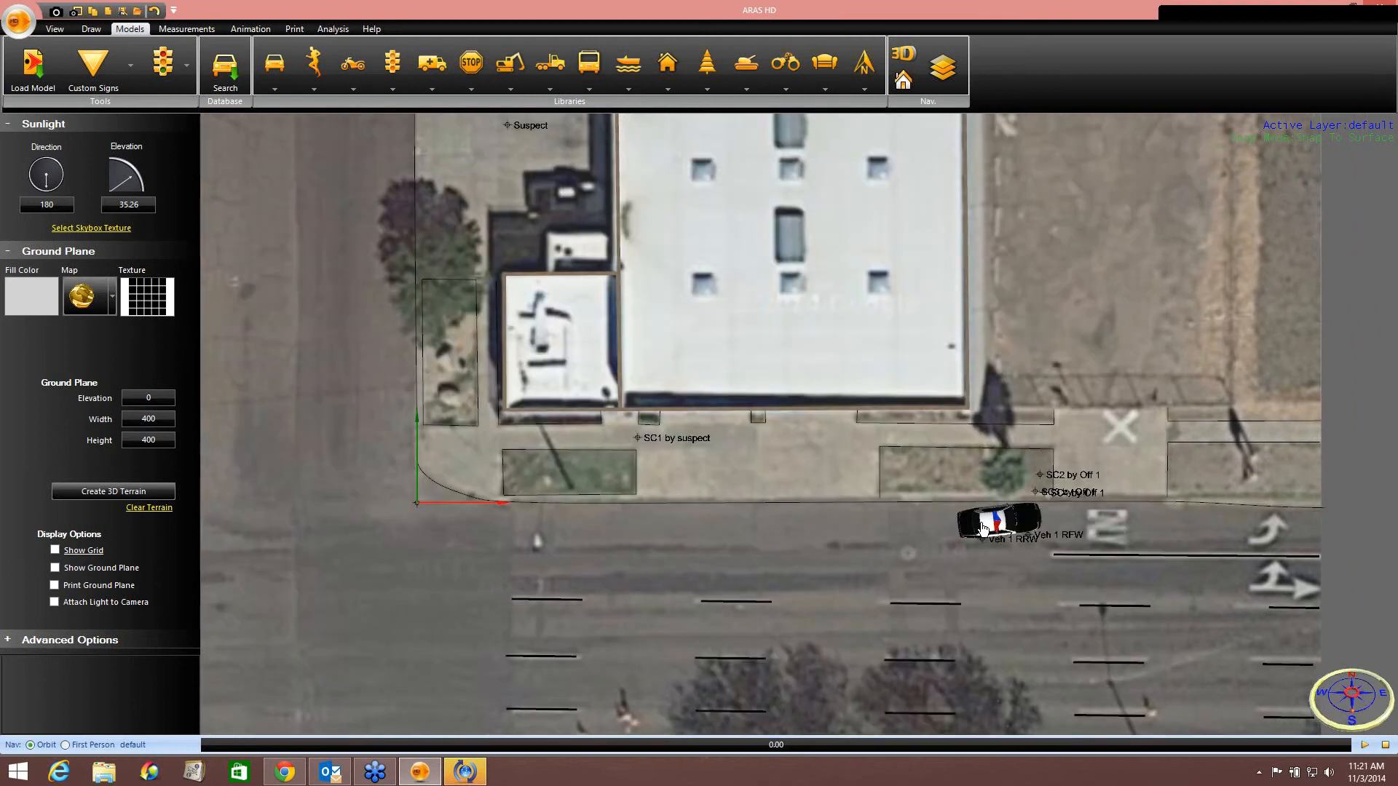
{"action": "left_click", "coordinate": [983, 528]}
{"action": "right_click", "coordinate": [984, 531]}
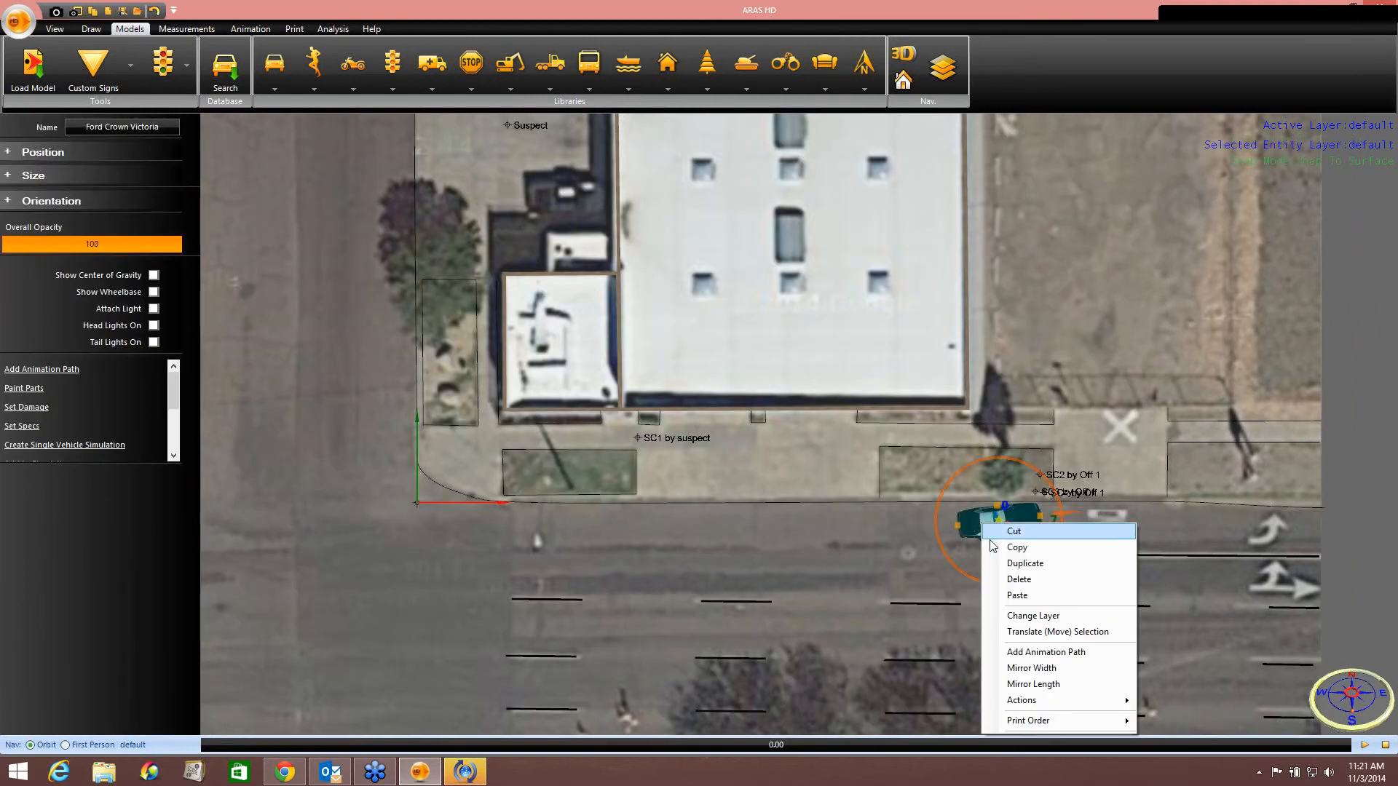
{"action": "left_click", "coordinate": [1005, 546]}
{"action": "middle_click_drag", "start_coordinate": [539, 204], "coordinate": [890, 547]}
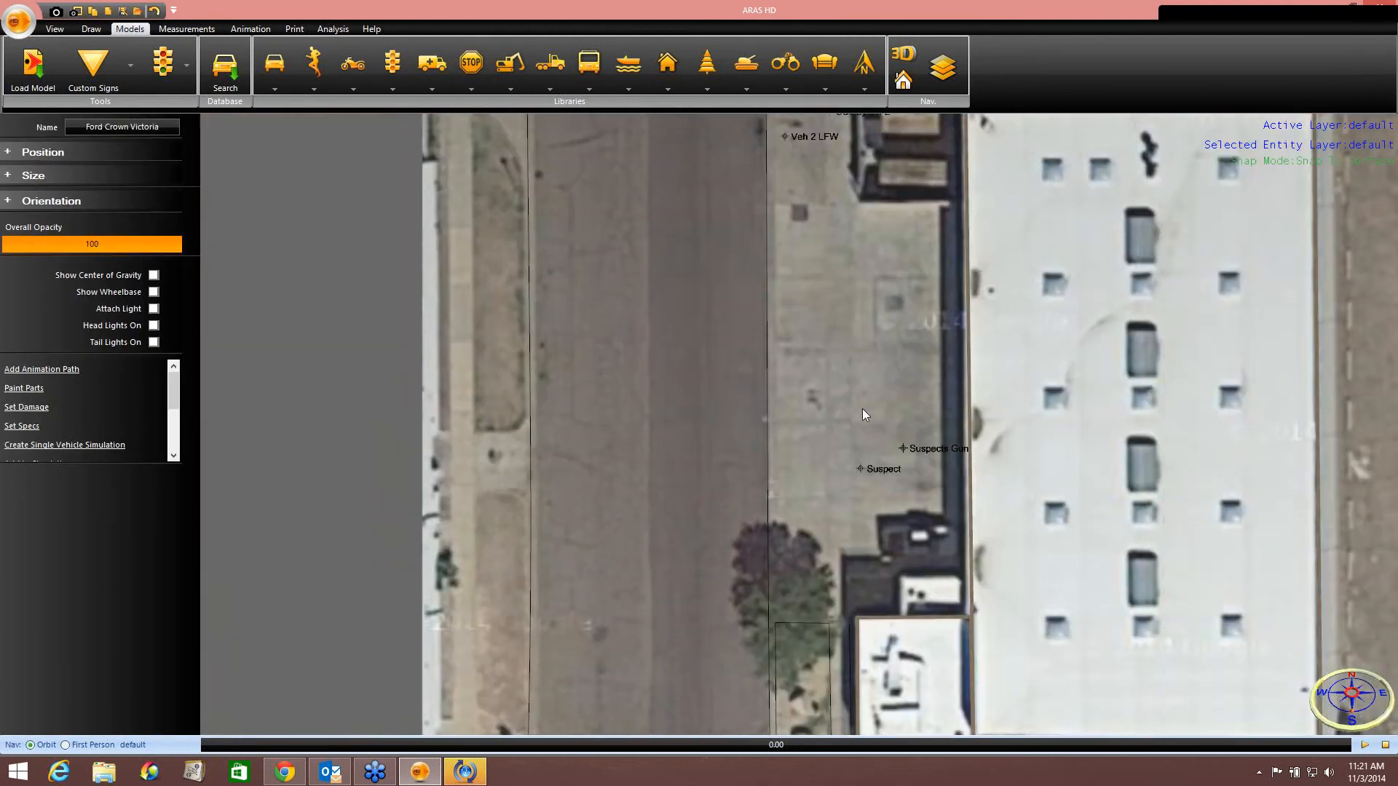
{"action": "middle_click_drag", "start_coordinate": [832, 301], "coordinate": [832, 518]}
{"action": "right_click", "coordinate": [723, 352]}
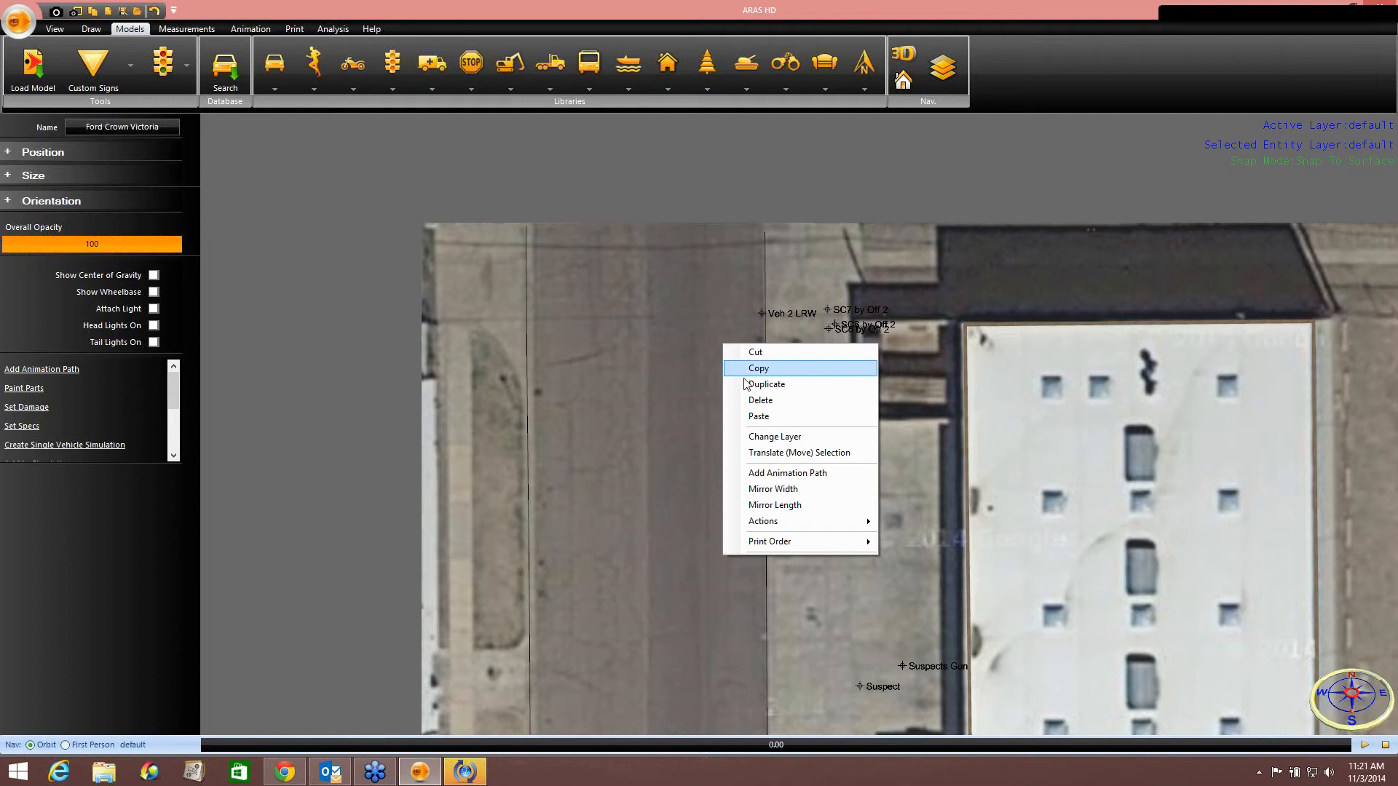
{"action": "left_click", "coordinate": [747, 412]}
{"action": "scroll", "coordinate": [732, 373], "scroll_direction": "up", "scroll_amount": 5}
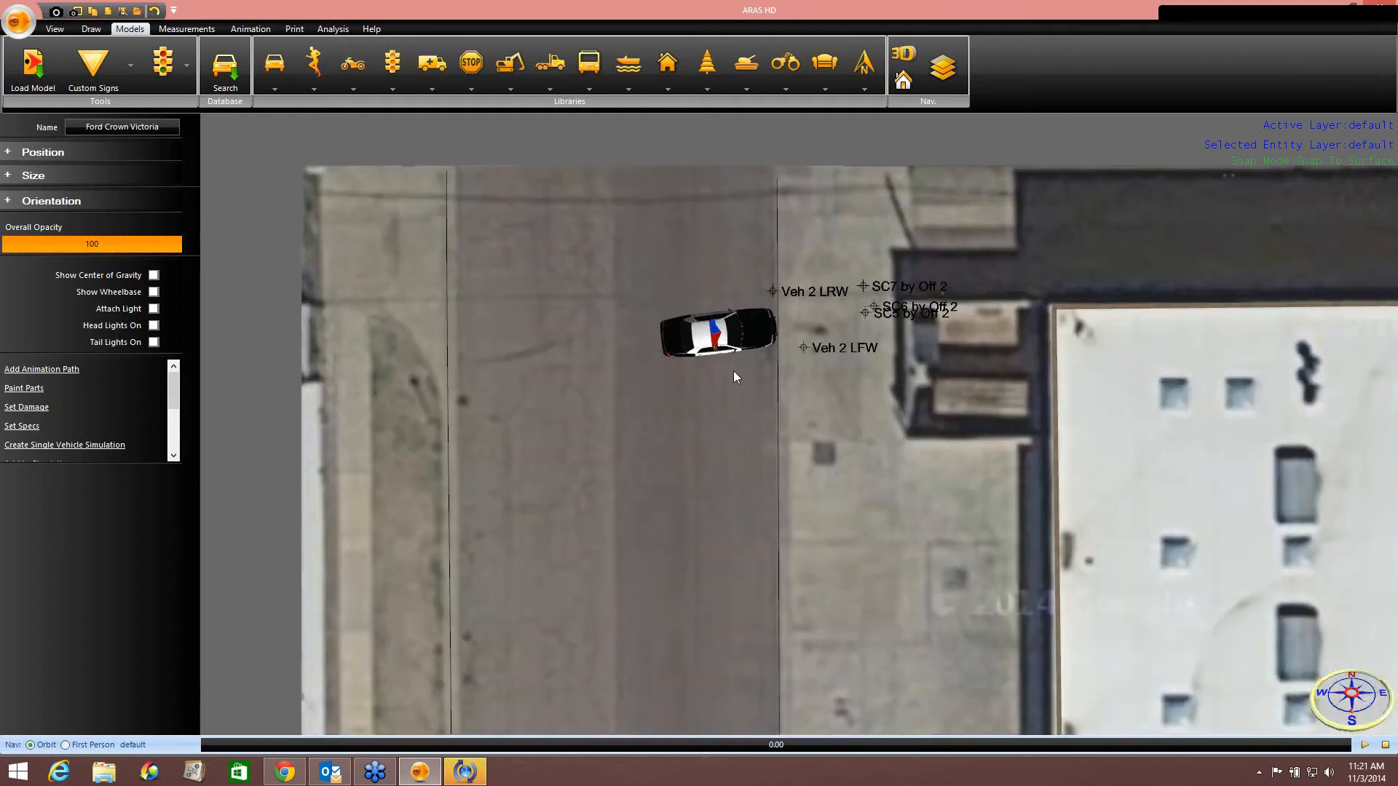
Rotate and move the duplicate police car to line up with the Veh 2 LRW and LFW points.
{"action": "left_click", "coordinate": [748, 338]}
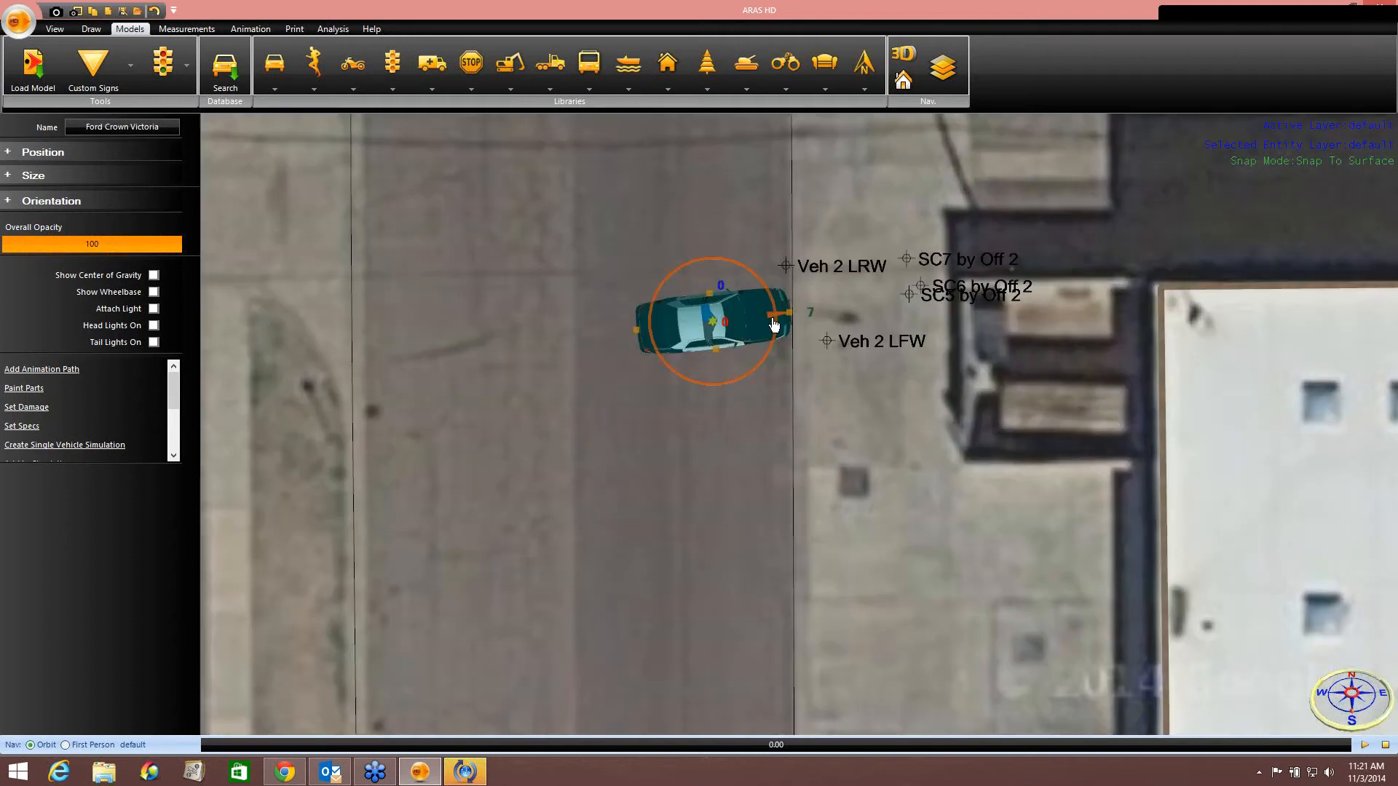
{"action": "left_click_drag", "start_coordinate": [774, 324], "coordinate": [747, 397]}
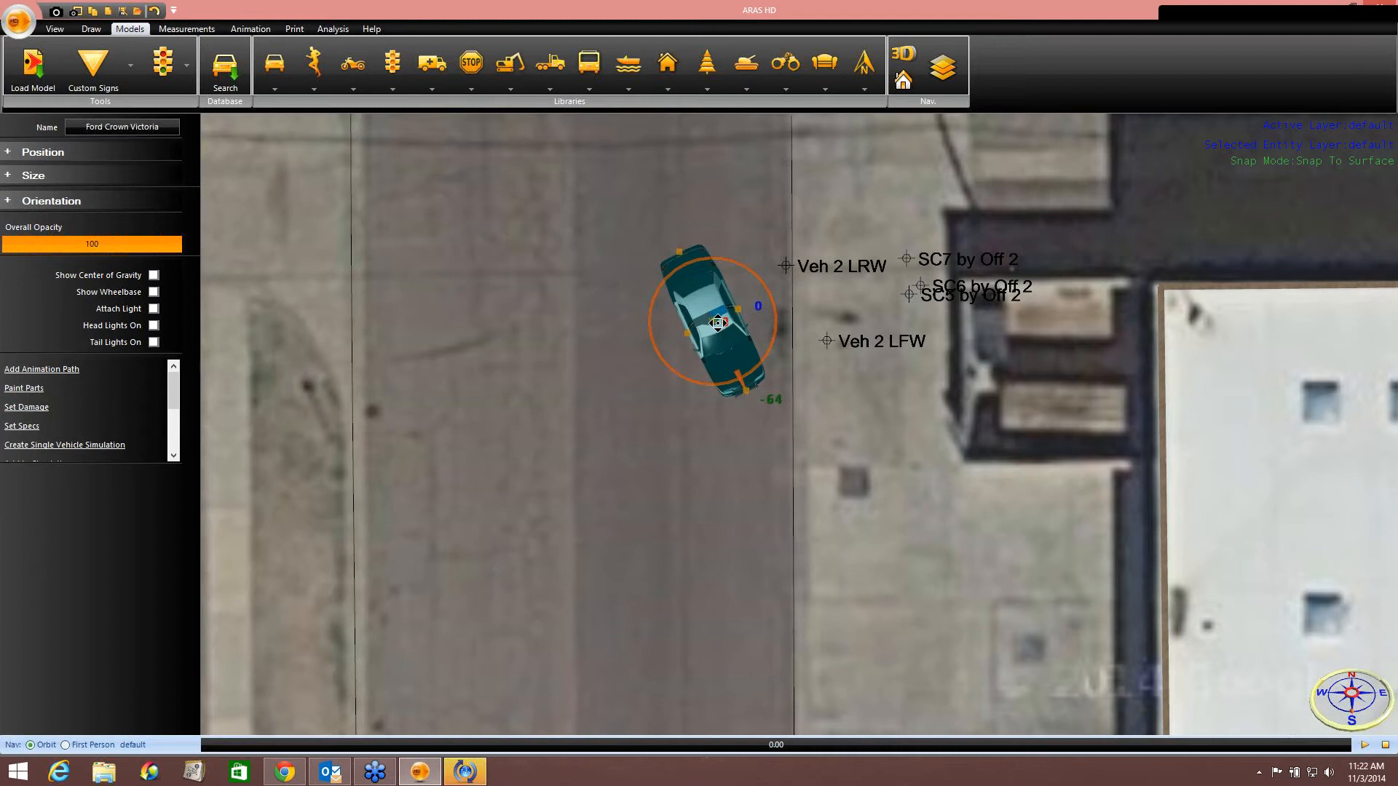
{"action": "left_click_drag", "start_coordinate": [717, 323], "coordinate": [782, 319]}
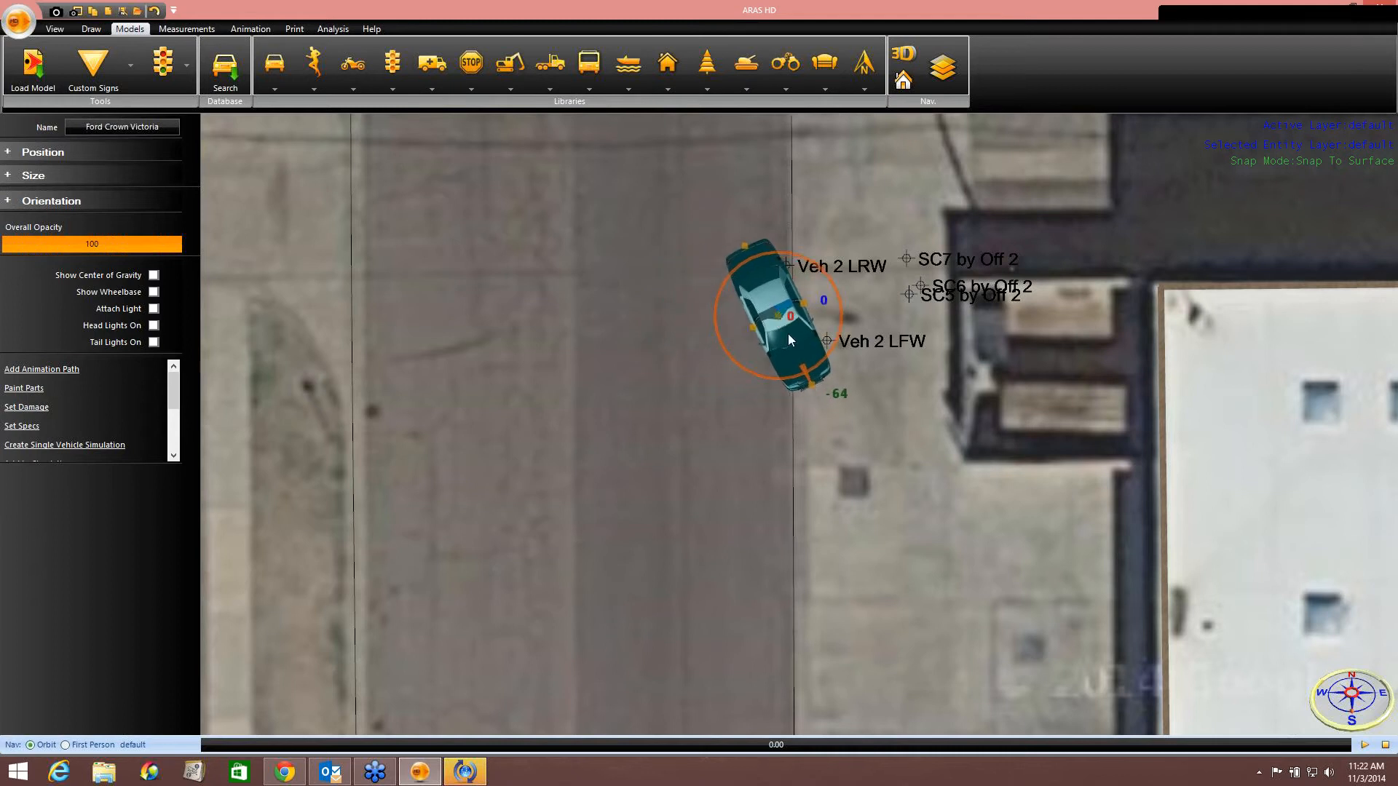
{"action": "left_click_drag", "start_coordinate": [816, 364], "coordinate": [780, 314]}
{"action": "left_click", "coordinate": [706, 433]}
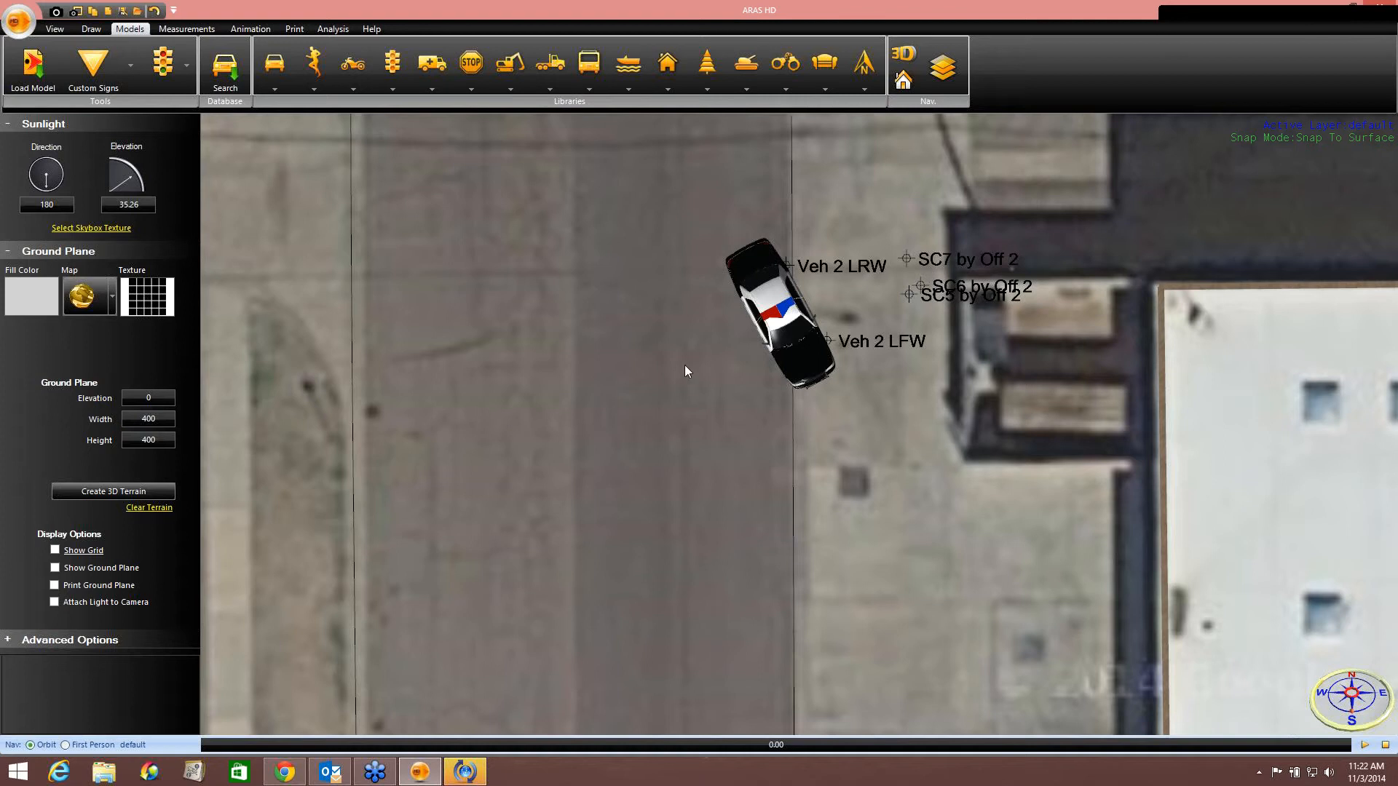
Pick a weapon model from the evidence model library to place near the Suspects Gun point.
{"action": "middle_click_drag", "start_coordinate": [684, 365], "coordinate": [644, 334]}
{"action": "scroll", "coordinate": [631, 334], "scroll_direction": "down", "scroll_amount": 1}
{"action": "middle_click_drag", "start_coordinate": [784, 602], "coordinate": [703, 371]}
{"action": "scroll", "coordinate": [794, 423], "scroll_direction": "up", "scroll_amount": 3}
{"action": "scroll", "coordinate": [794, 423], "scroll_direction": "up", "scroll_amount": 4}
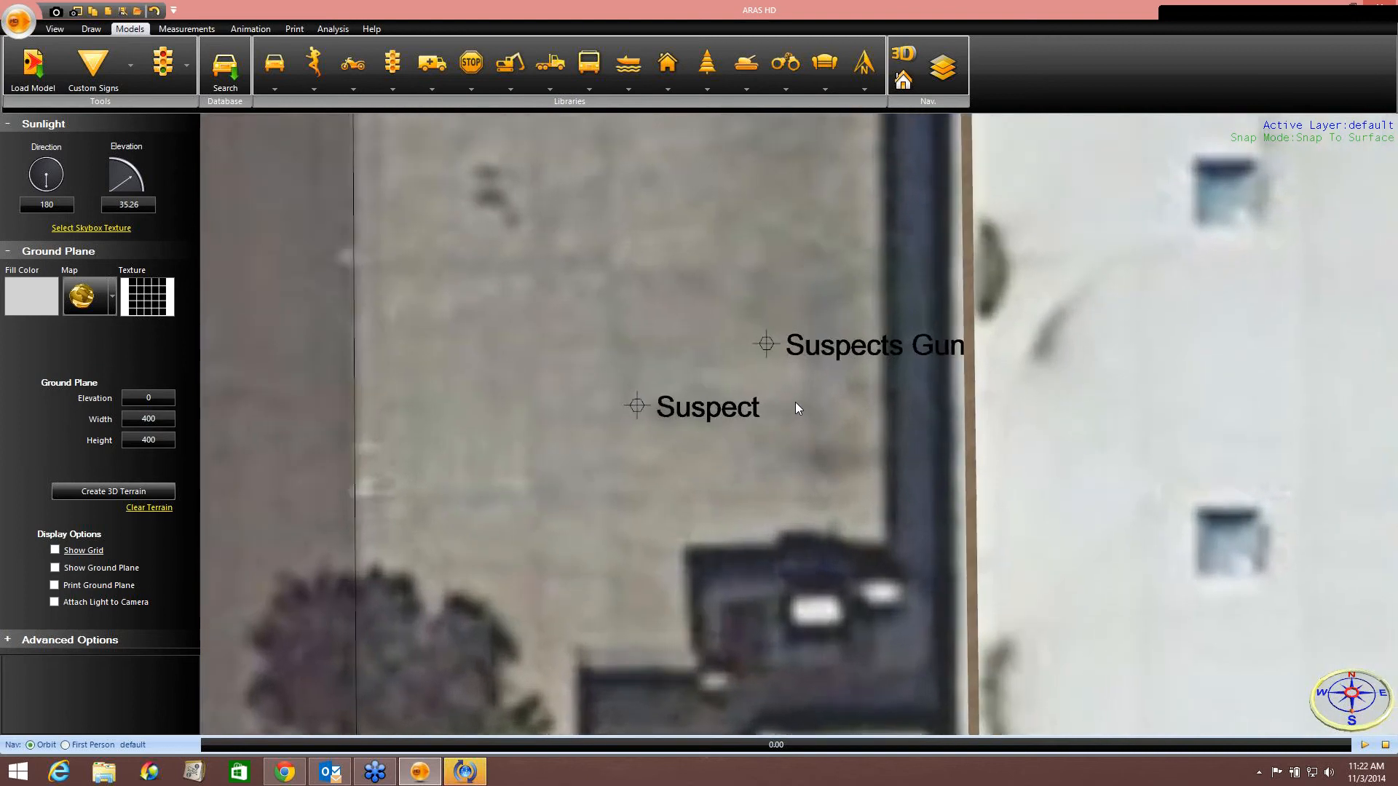
{"action": "middle_click_drag", "start_coordinate": [792, 395], "coordinate": [756, 407]}
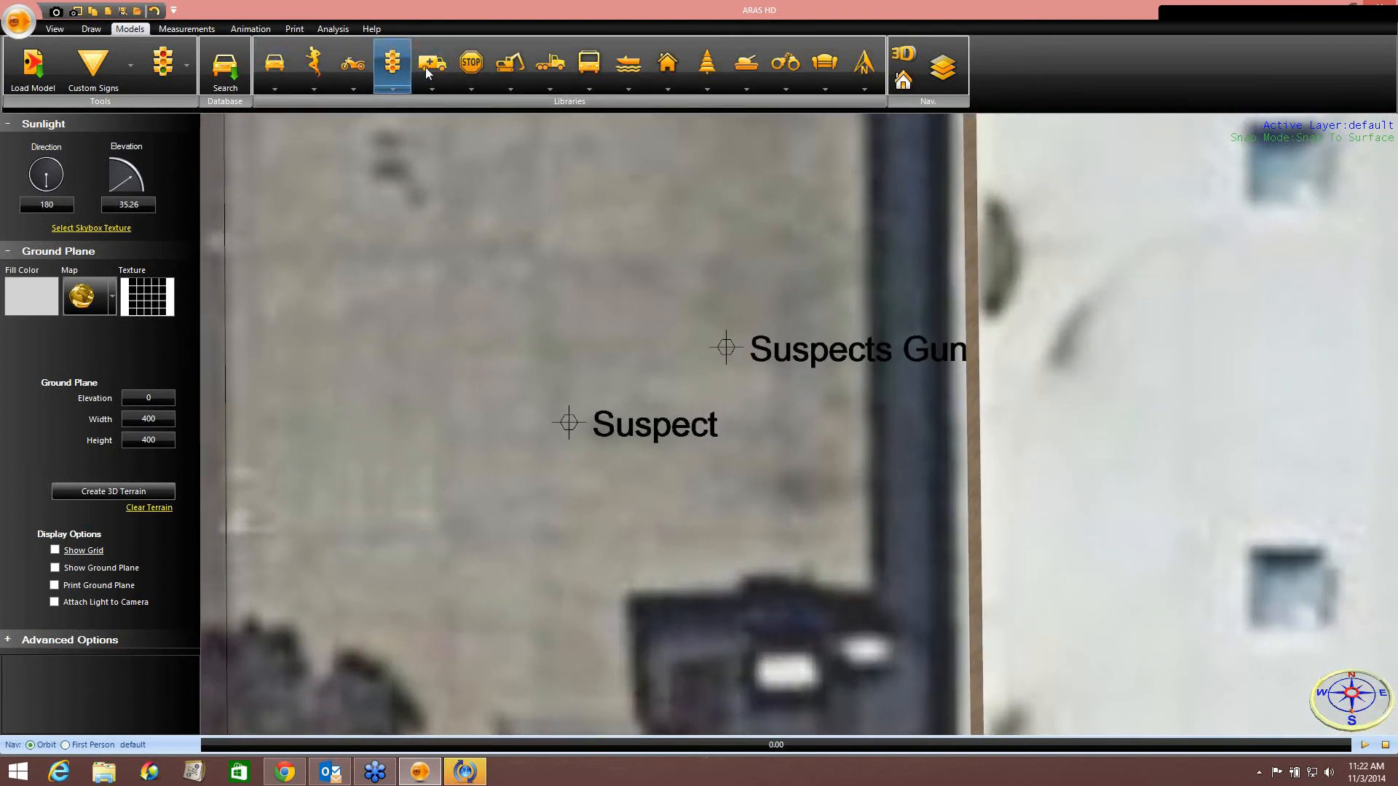
{"action": "left_click", "coordinate": [788, 71]}
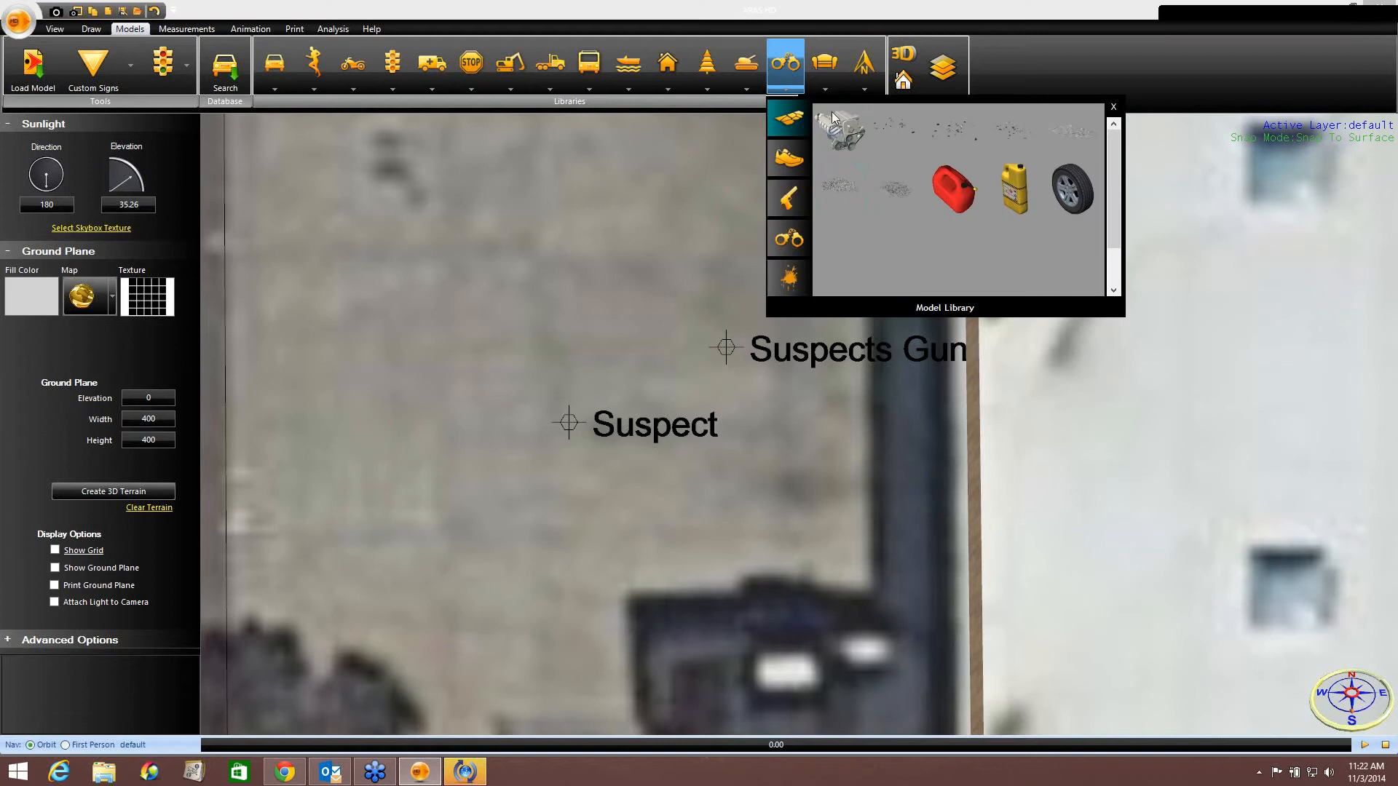
{"action": "left_click", "coordinate": [788, 198]}
{"action": "left_click", "coordinate": [851, 139]}
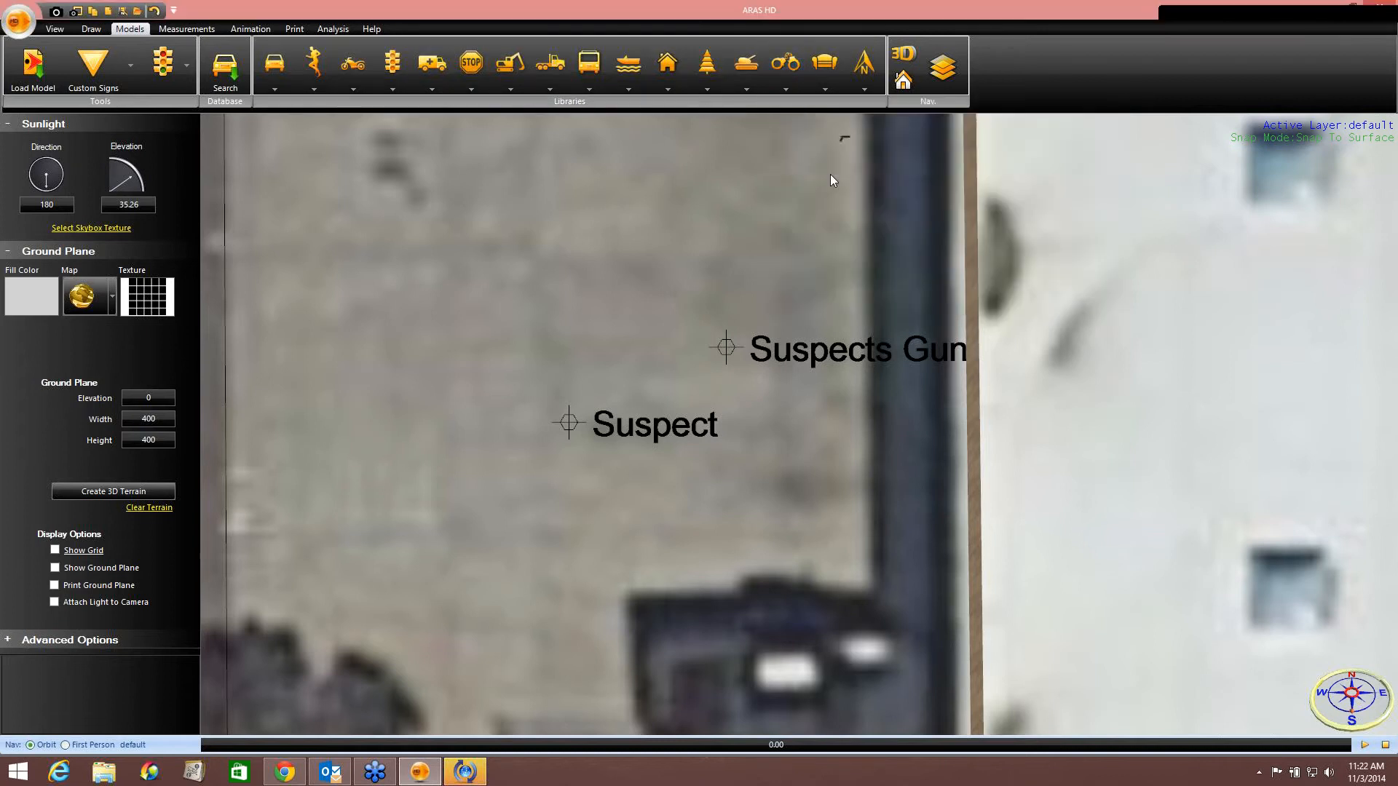
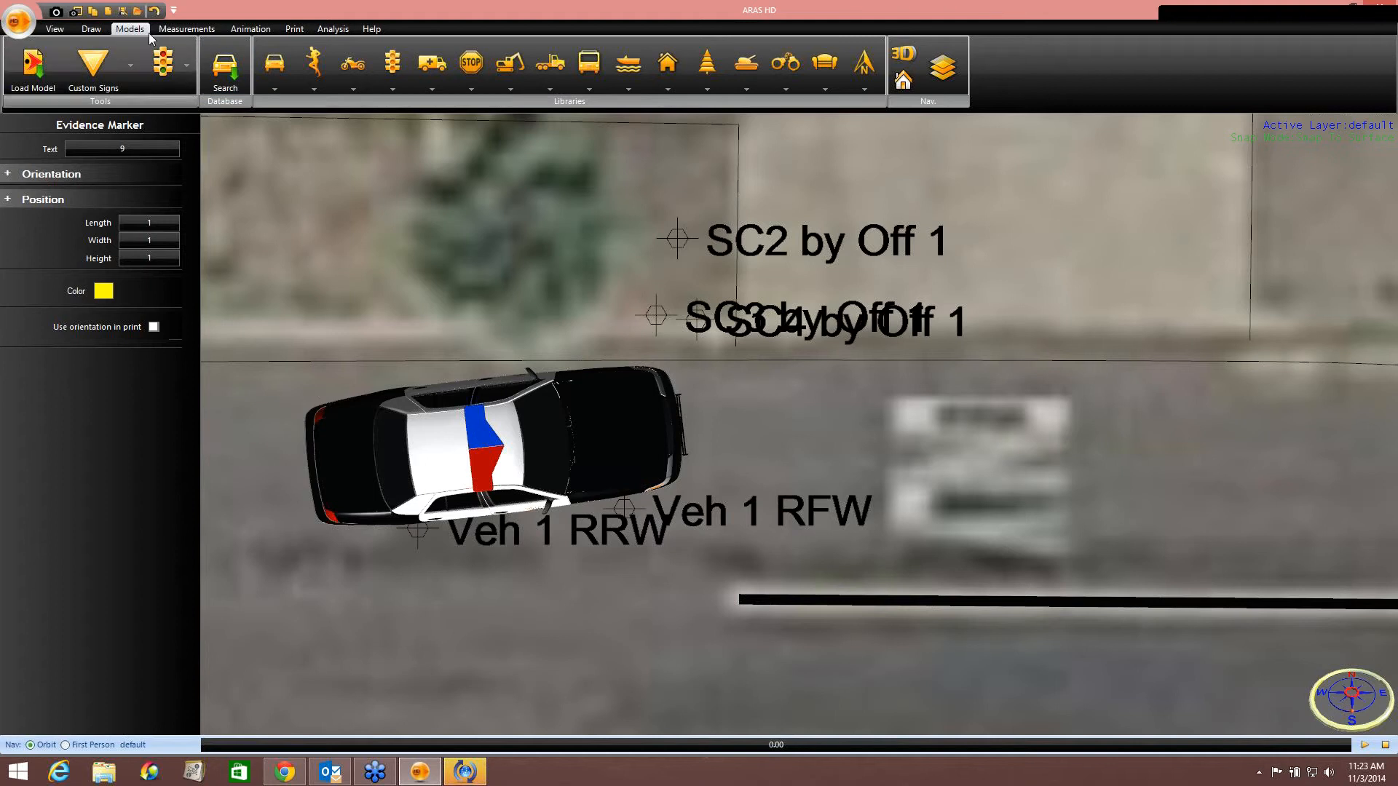
Reduce the measurement log's point size to 0.5 so the point labels shrink.
{"action": "left_click", "coordinate": [189, 28]}
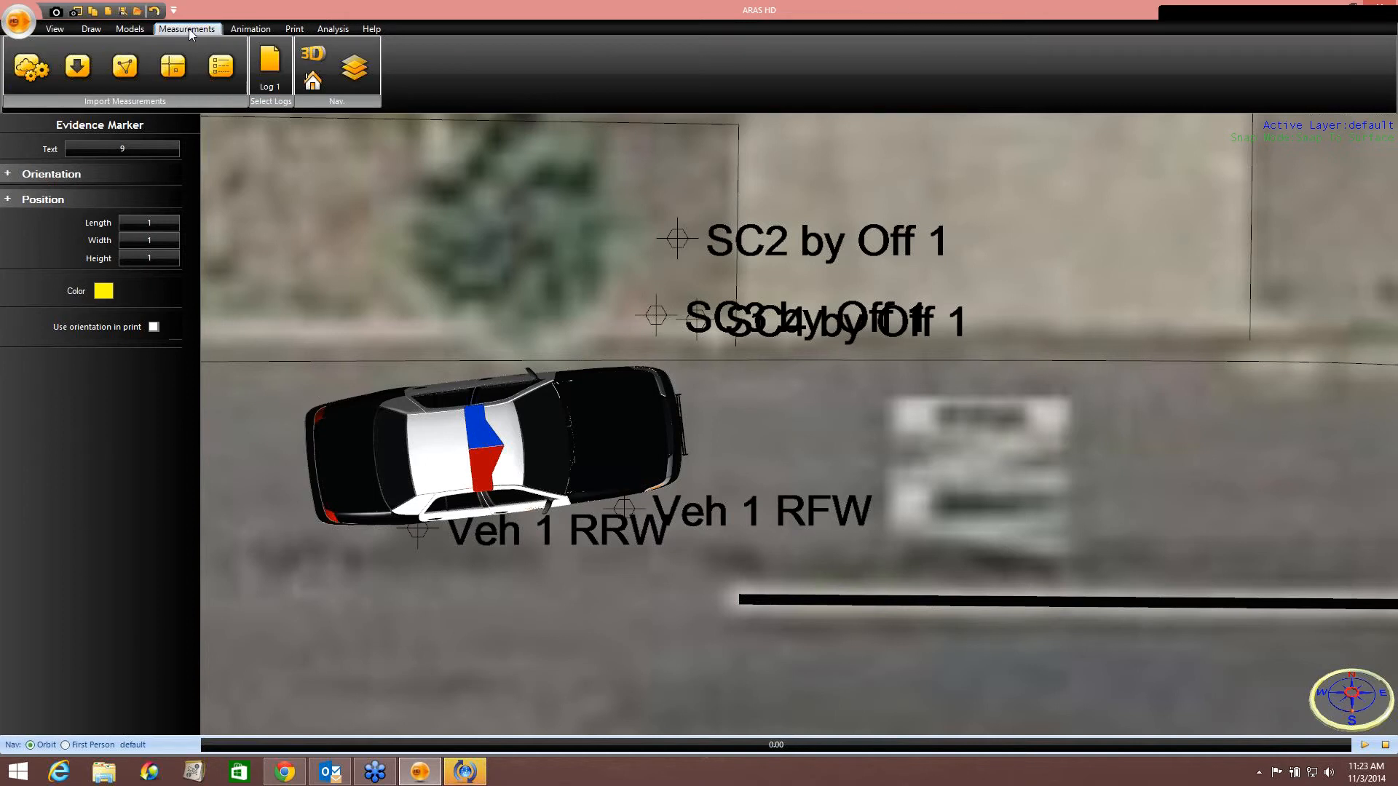
{"action": "left_click", "coordinate": [266, 67]}
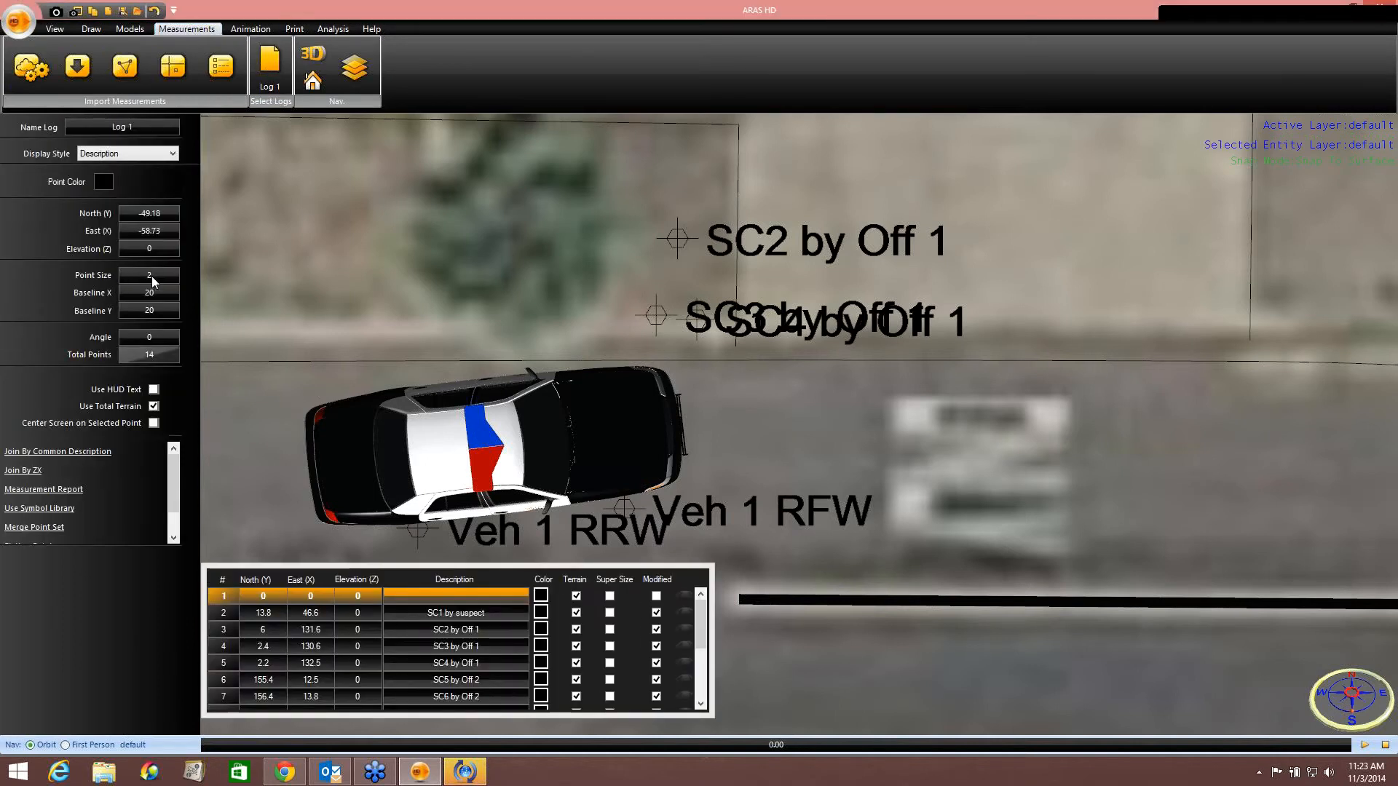
{"action": "type", "text": "1"}
{"action": "key", "text": "Return"}
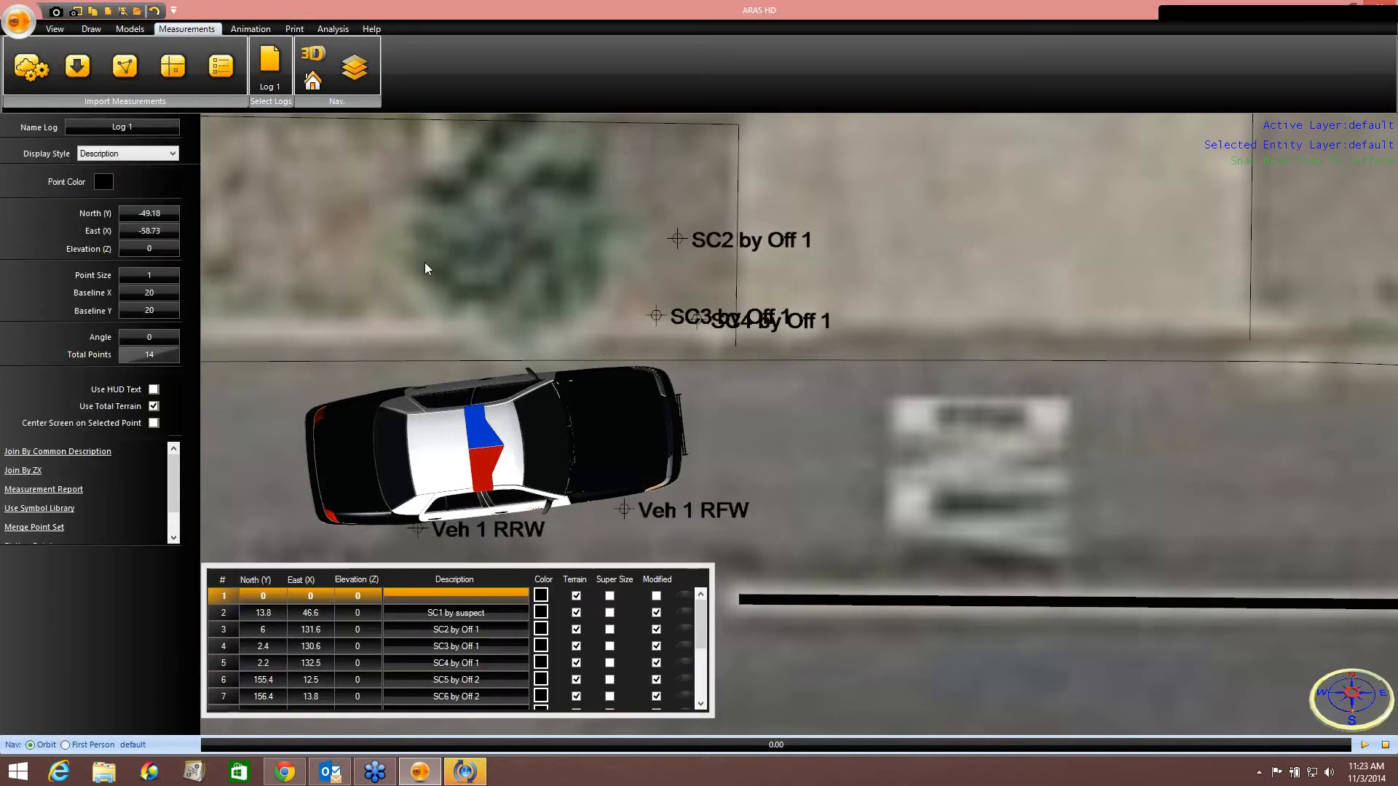
{"action": "left_click", "coordinate": [159, 277]}
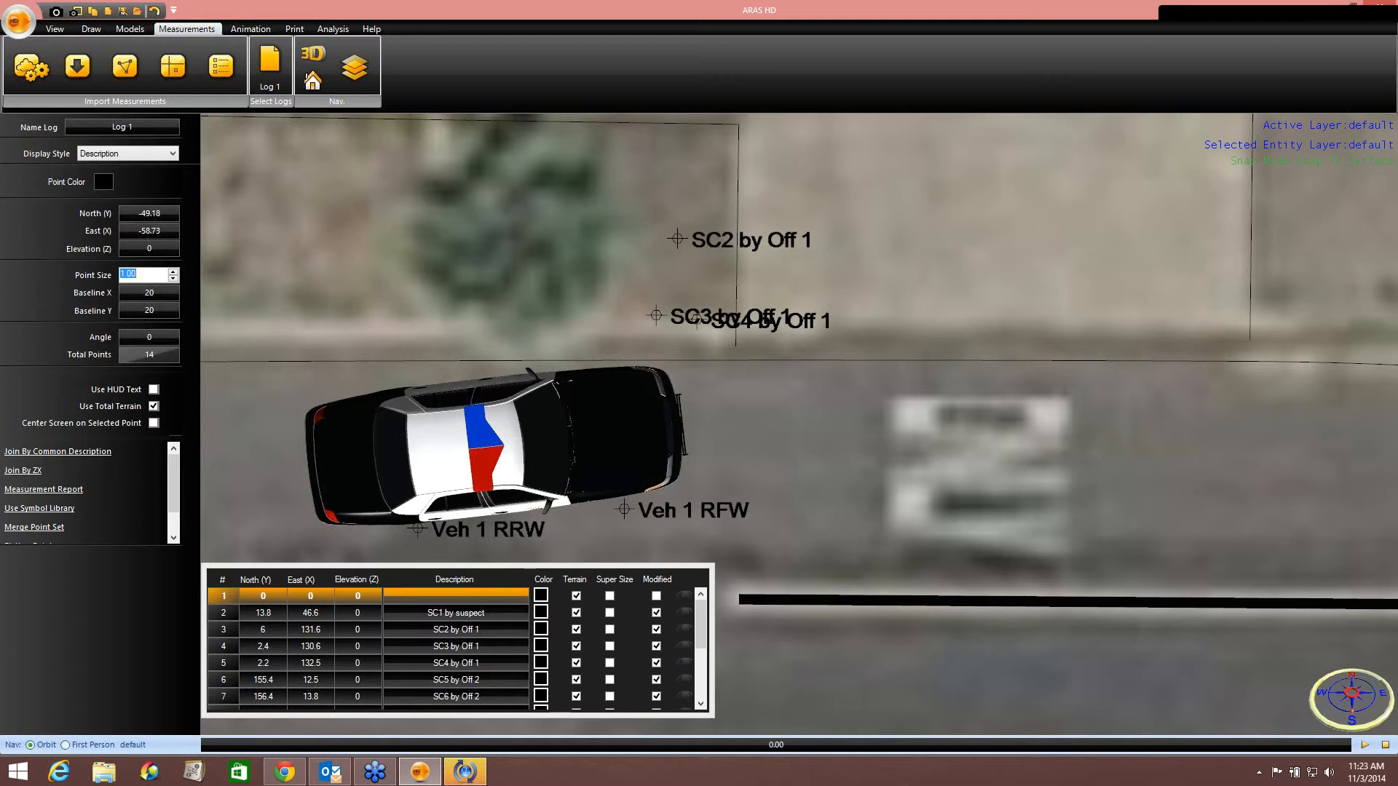
{"action": "type", "text": ".5"}
{"action": "key", "text": "Return"}
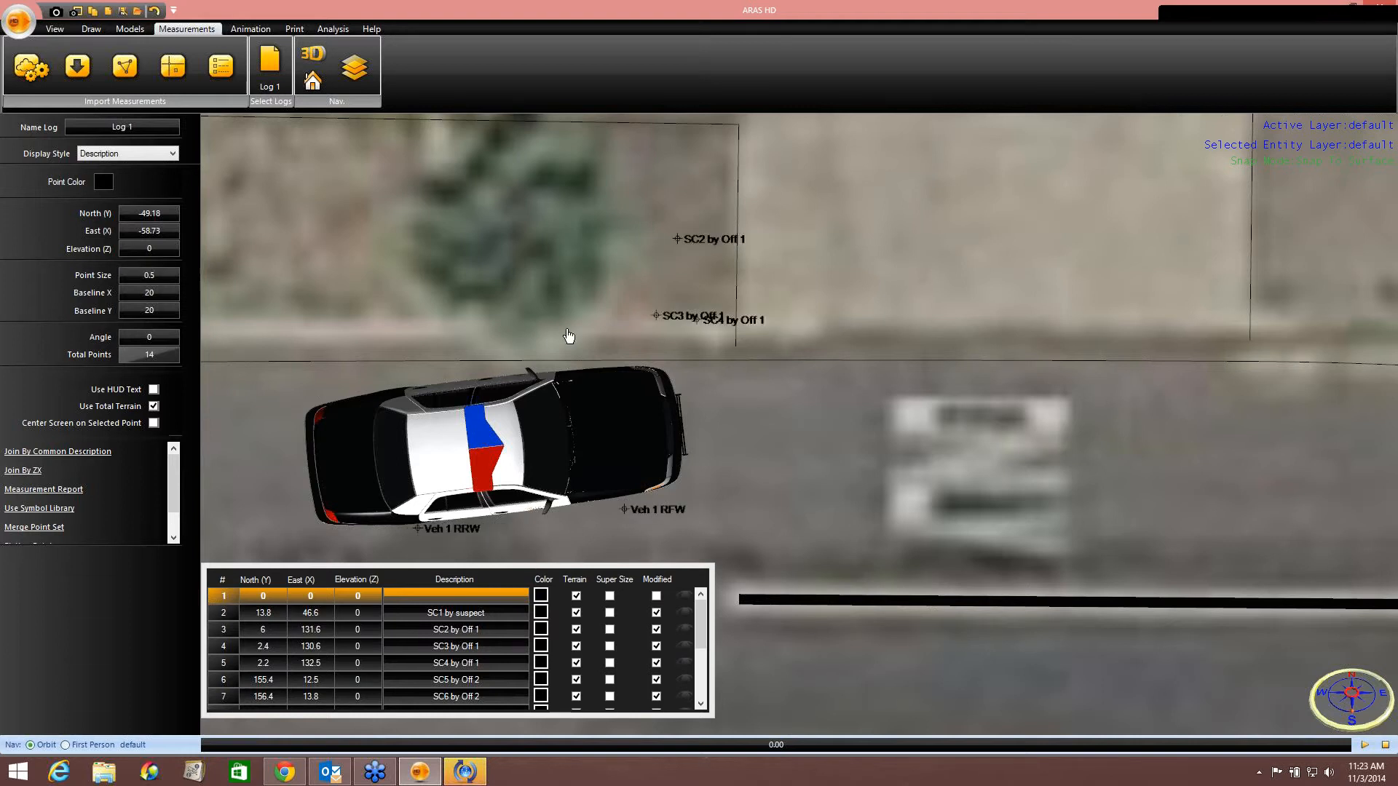
{"action": "scroll", "coordinate": [731, 355], "scroll_direction": "up", "scroll_amount": 2}
{"action": "scroll", "coordinate": [730, 355], "scroll_direction": "up", "scroll_amount": 2}
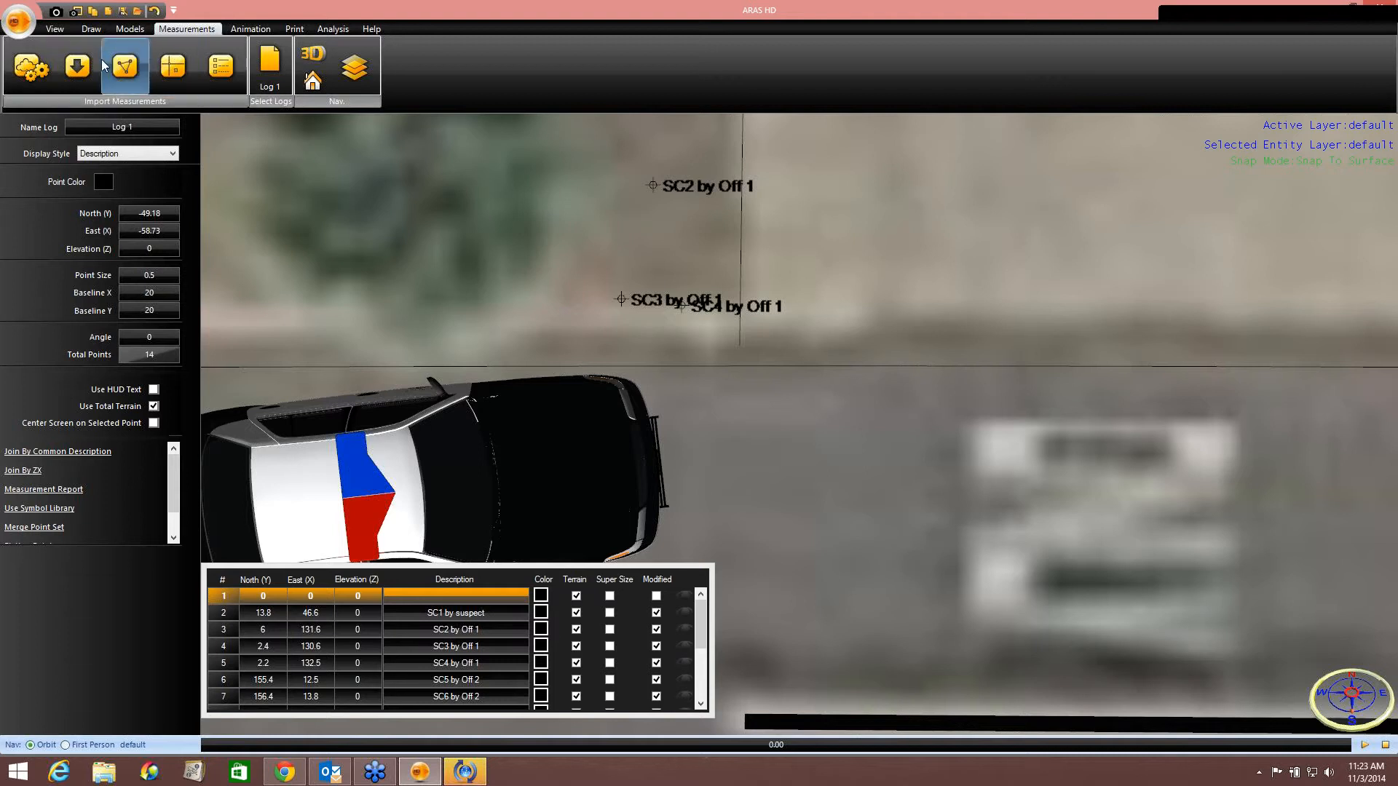
Place an evidence marker at the SC2 by Off 1 point and number it 3.
{"action": "left_click", "coordinate": [130, 29]}
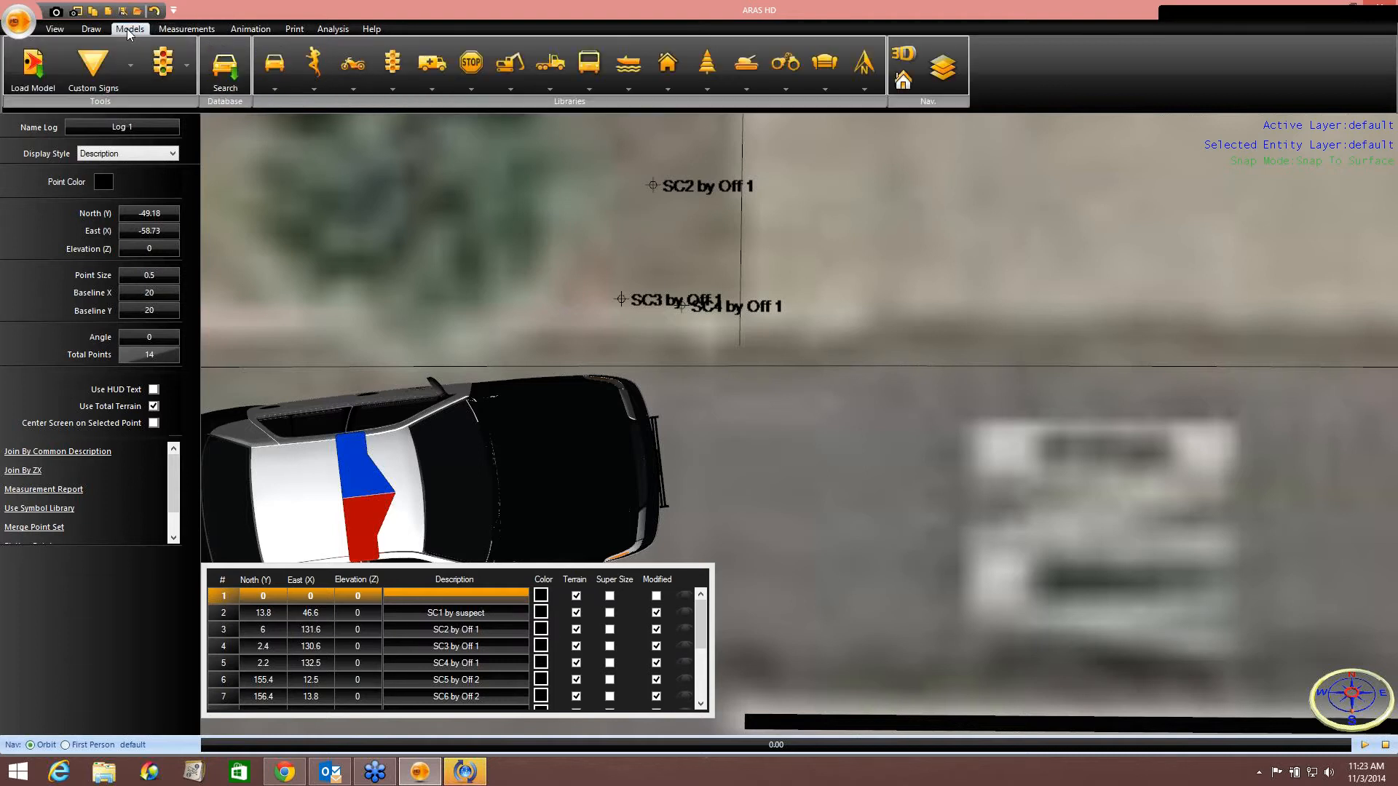
{"action": "left_click", "coordinate": [130, 73]}
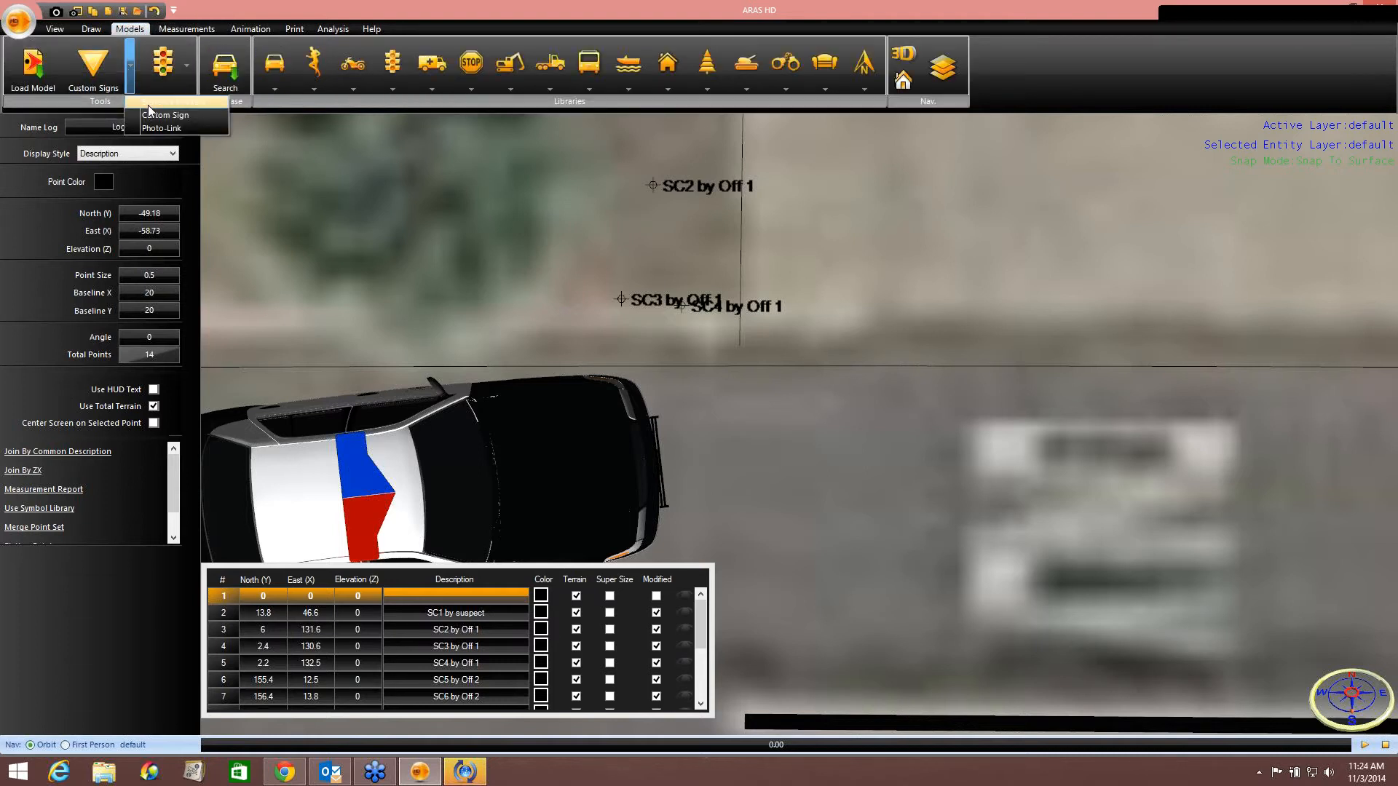
{"action": "left_click", "coordinate": [147, 105]}
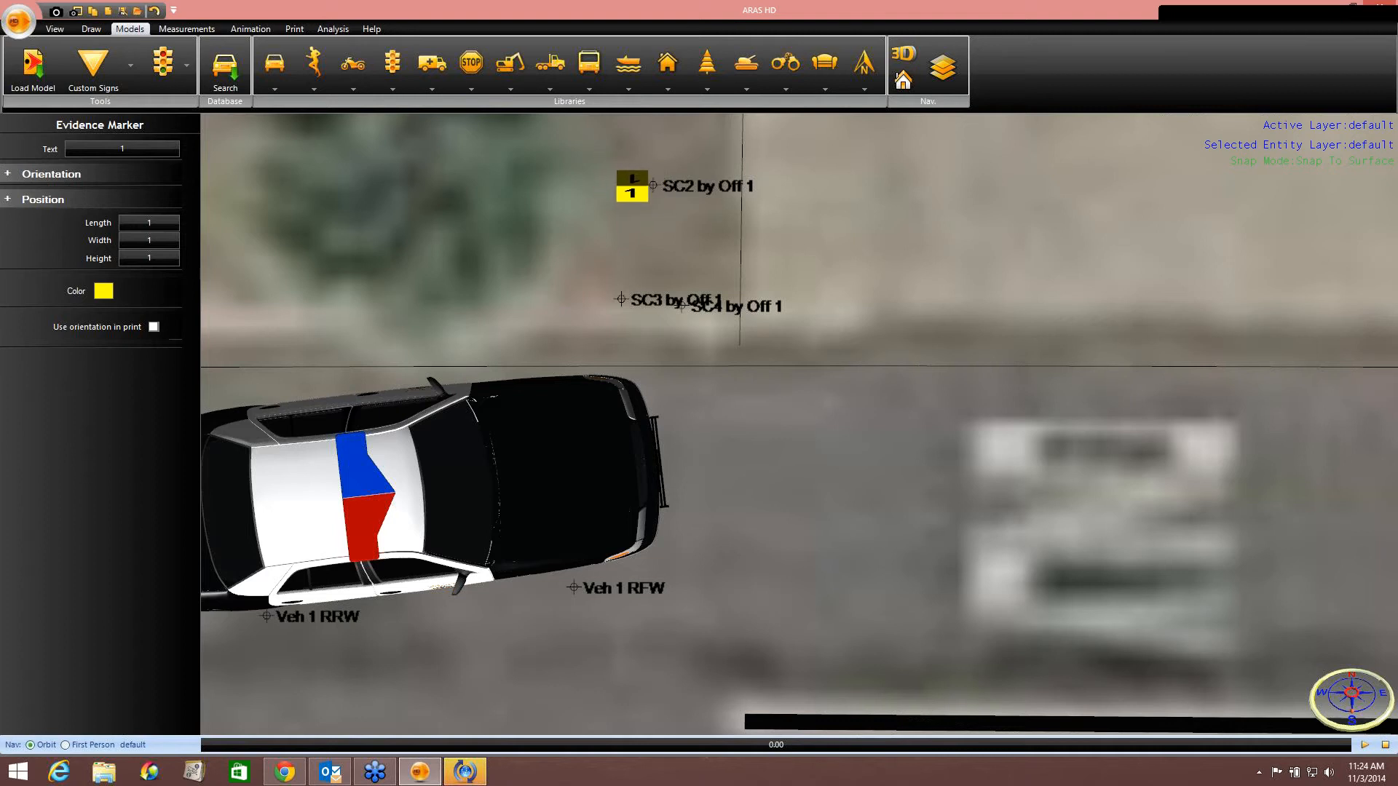
{"action": "left_click", "coordinate": [631, 187]}
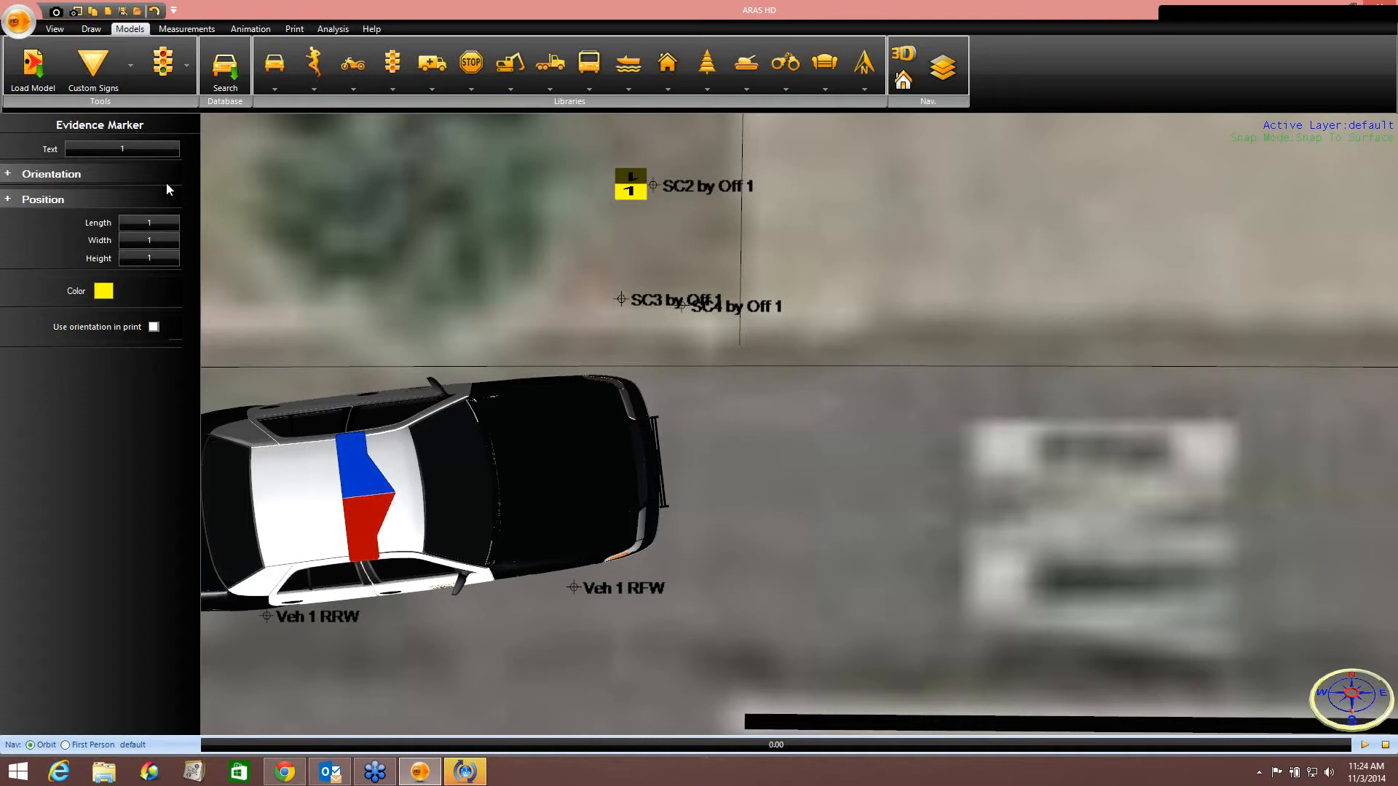
{"action": "left_click", "coordinate": [139, 149]}
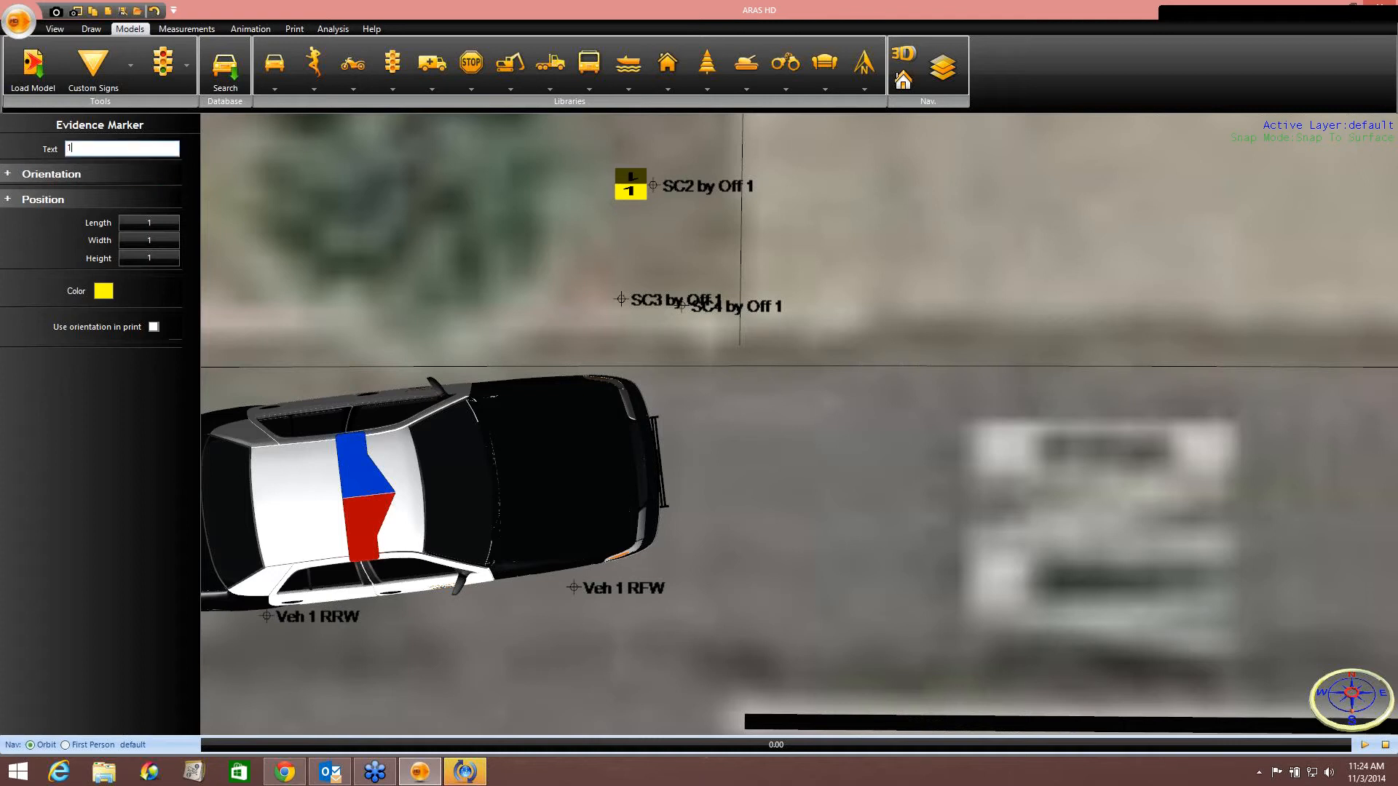
{"action": "type", "text": "3"}
{"action": "left_click", "coordinate": [355, 155]}
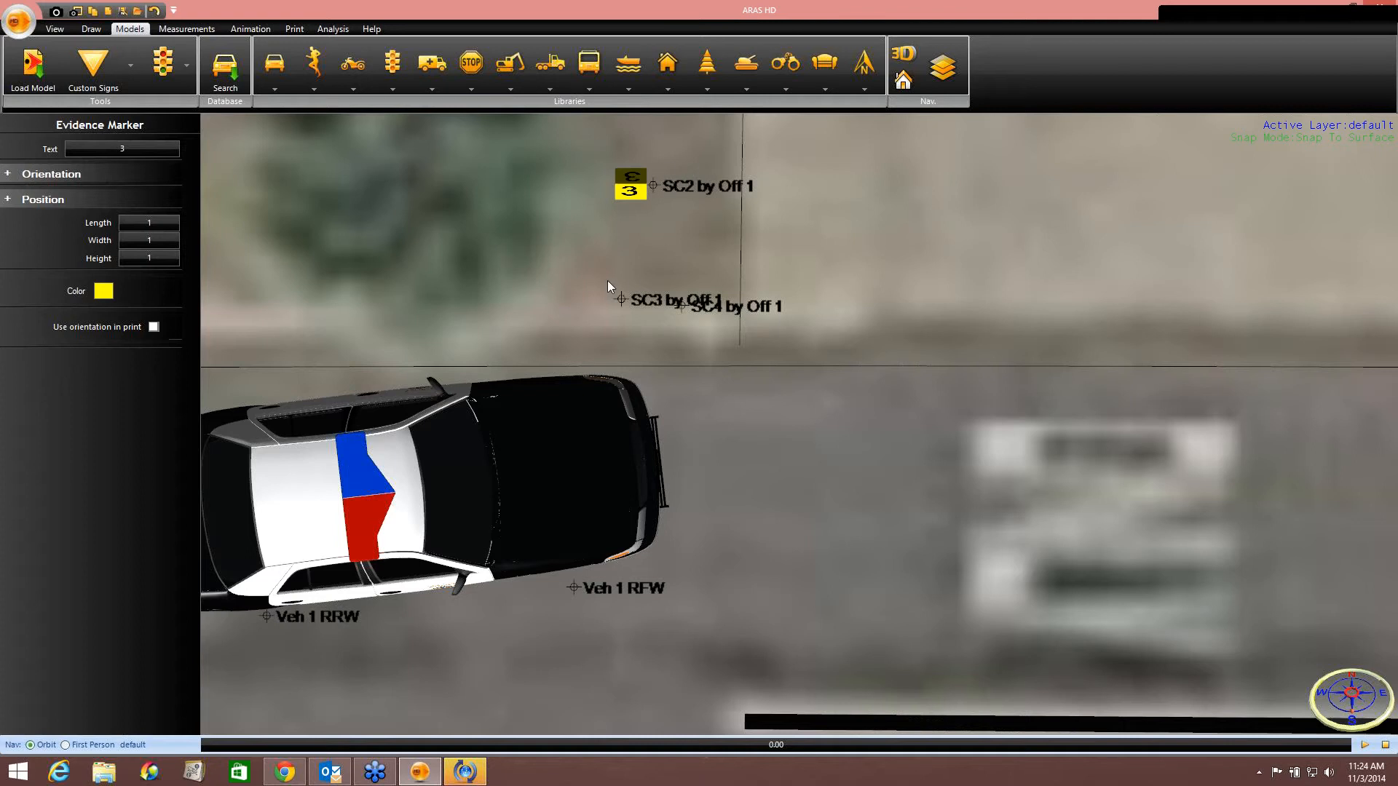
Place an evidence marker numbered 4 at the SC3 by Off 1 point.
{"action": "middle_click_drag", "start_coordinate": [604, 276], "coordinate": [604, 247]}
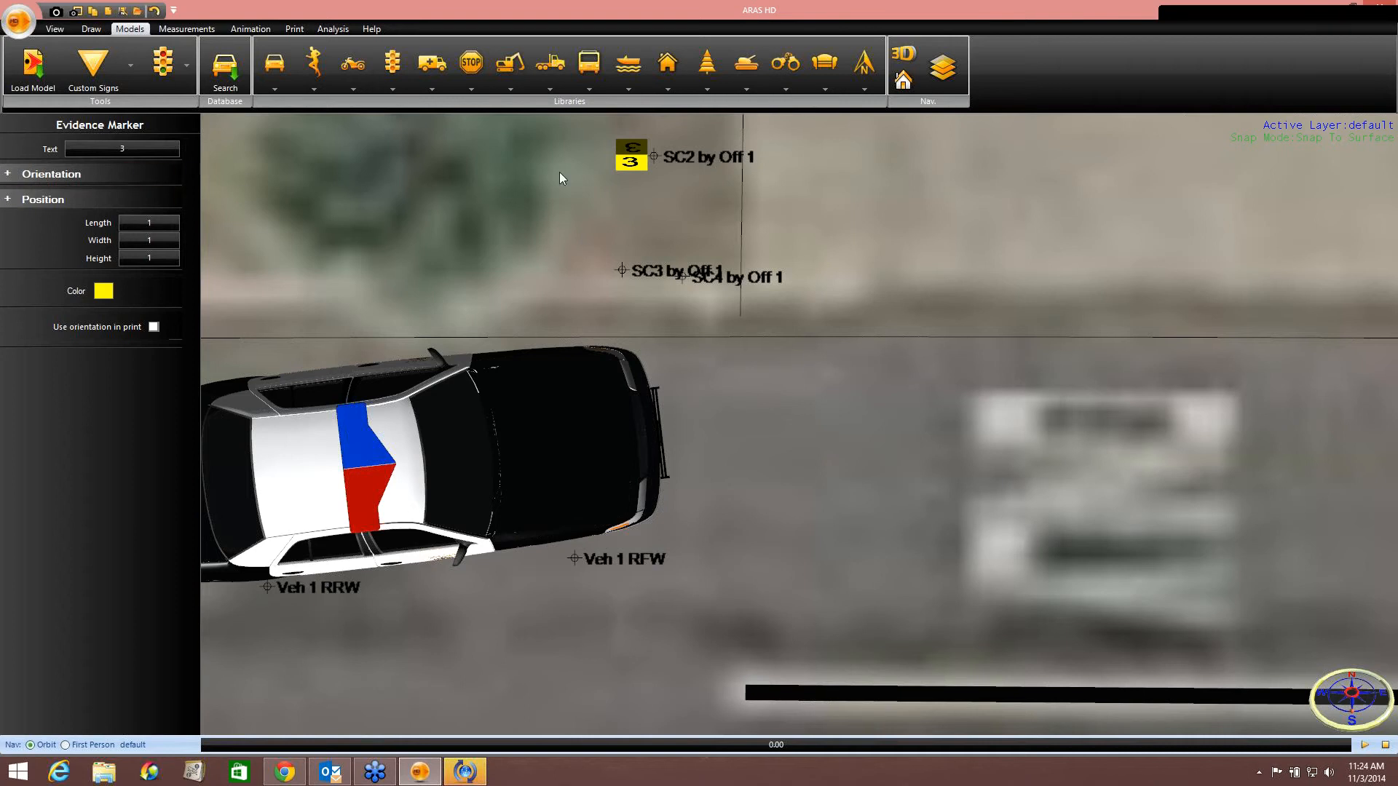
{"action": "left_click", "coordinate": [132, 64]}
{"action": "left_click", "coordinate": [167, 111]}
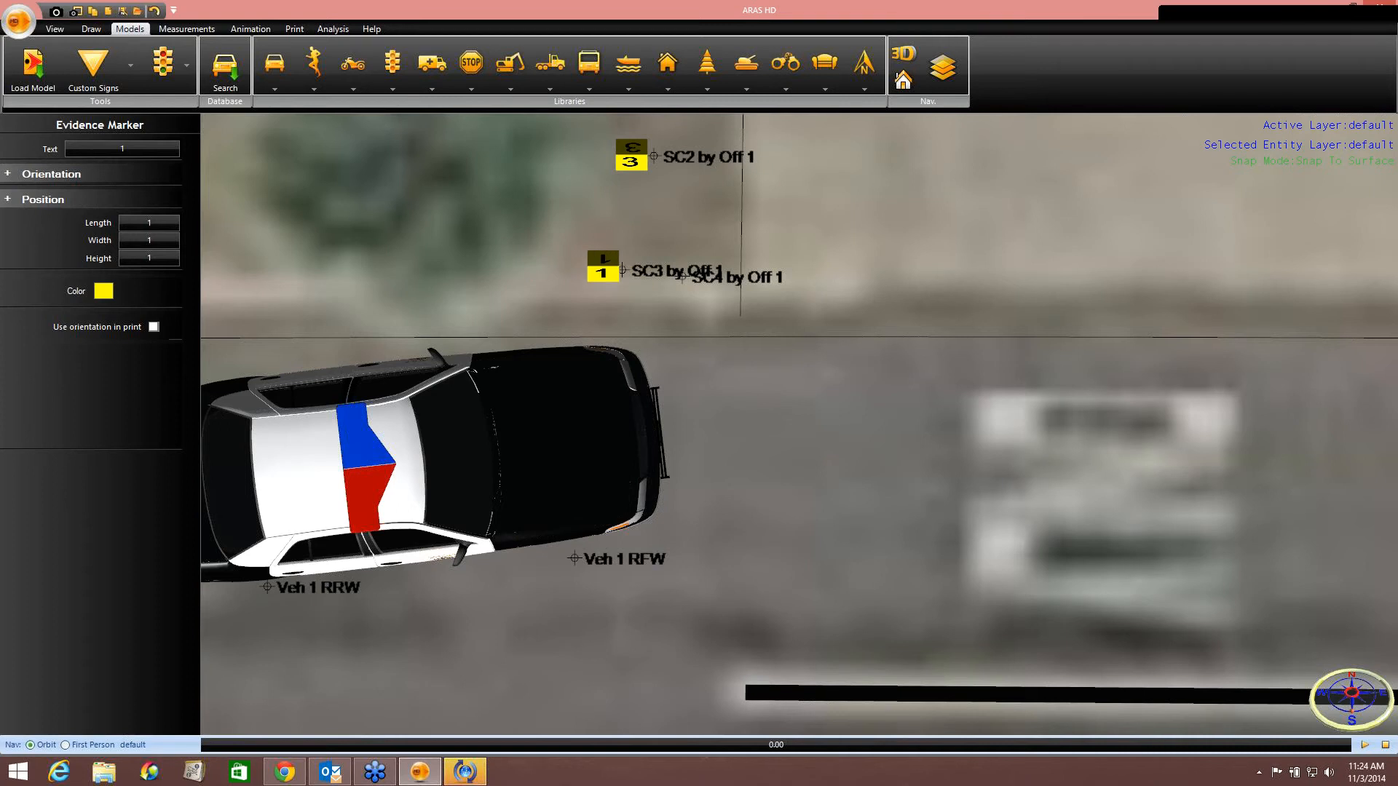
{"action": "left_click", "coordinate": [604, 269]}
{"action": "left_click", "coordinate": [136, 150]}
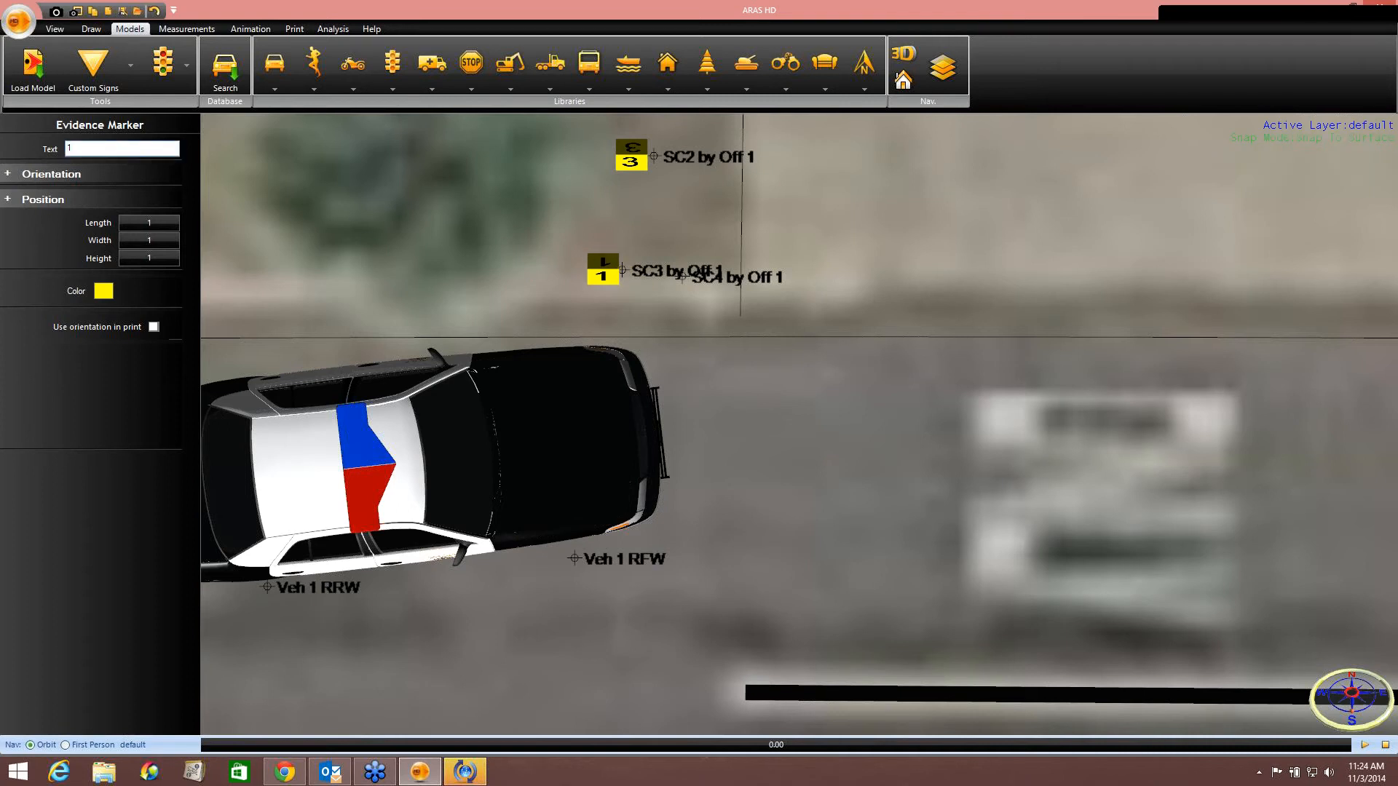
{"action": "type", "text": "4"}
{"action": "key", "text": "Return"}
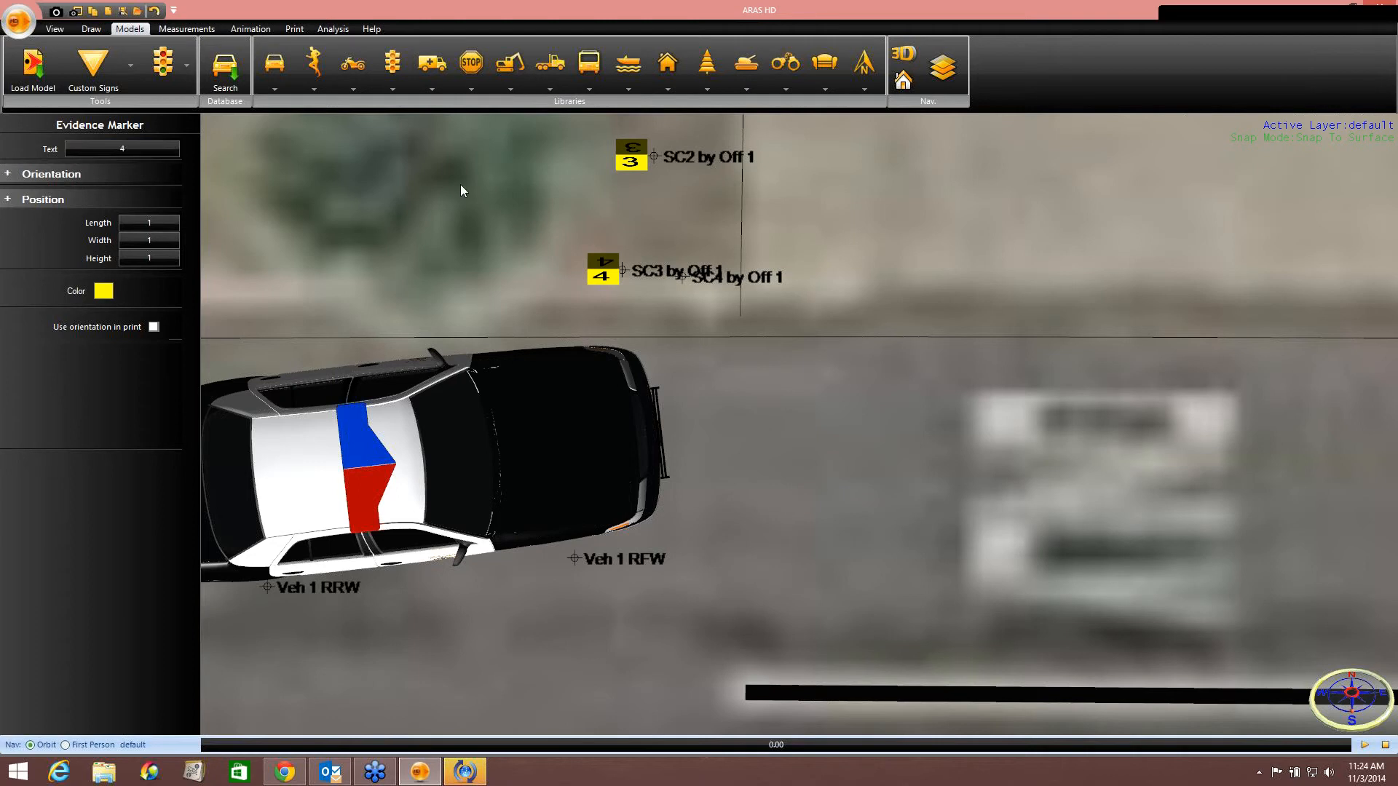
Place an evidence marker numbered 5 at the SC4 by Off 1 point.
{"action": "left_click", "coordinate": [128, 65]}
{"action": "left_click", "coordinate": [173, 102]}
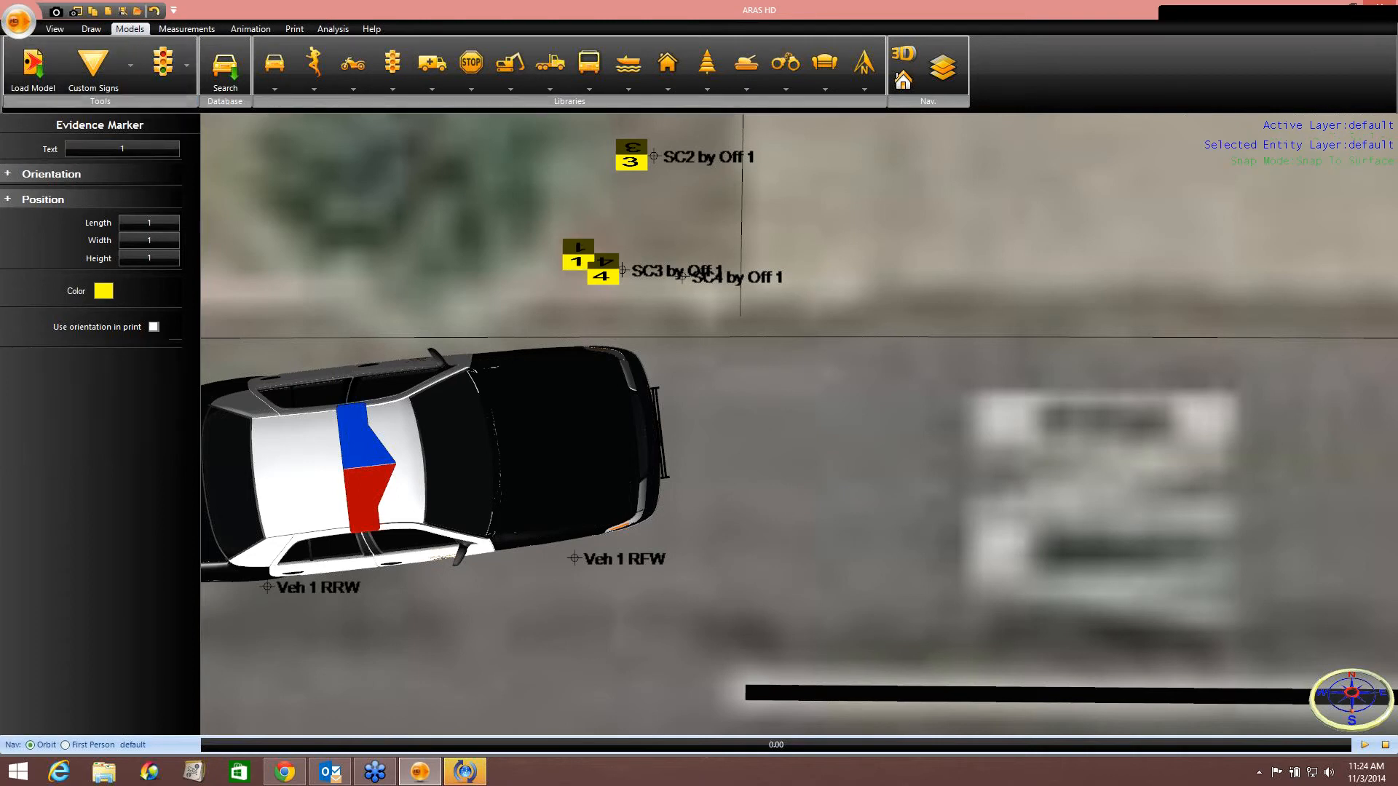
{"action": "left_click", "coordinate": [663, 276]}
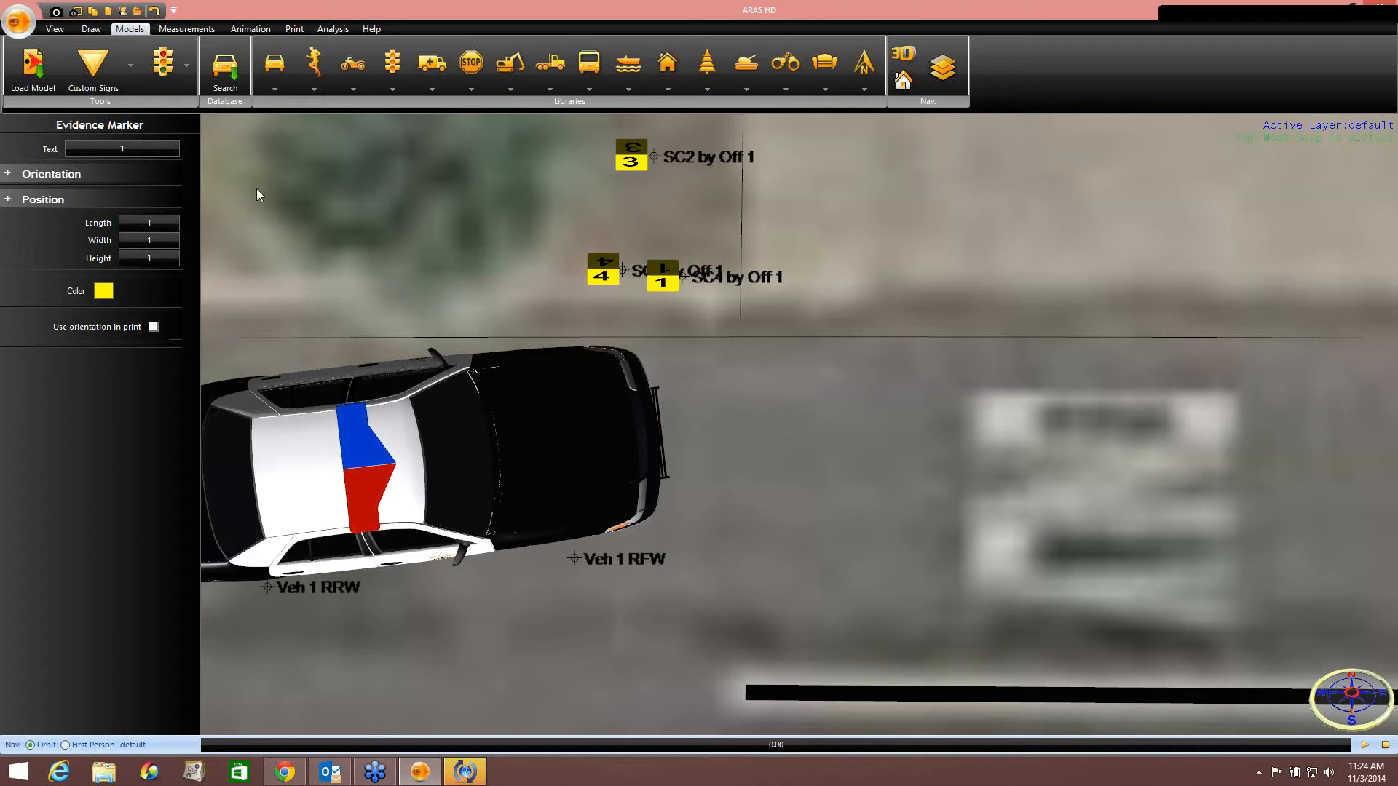
{"action": "left_click", "coordinate": [143, 151]}
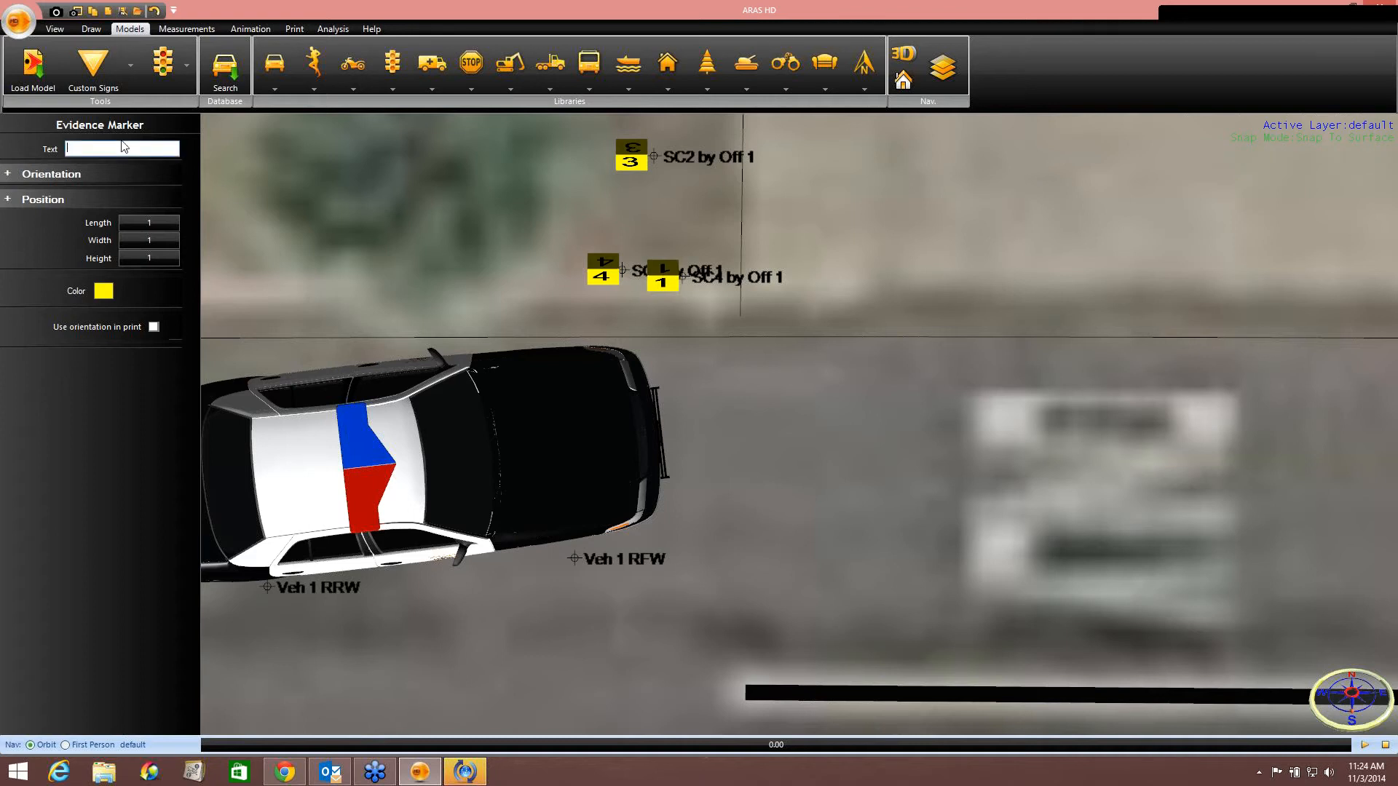
{"action": "type", "text": "5"}
{"action": "key", "text": "Return"}
Nudge the Veh 1 police car so it sits over the Veh 1 RRW and RFW points.
{"action": "scroll", "coordinate": [549, 308], "scroll_direction": "down", "scroll_amount": 2}
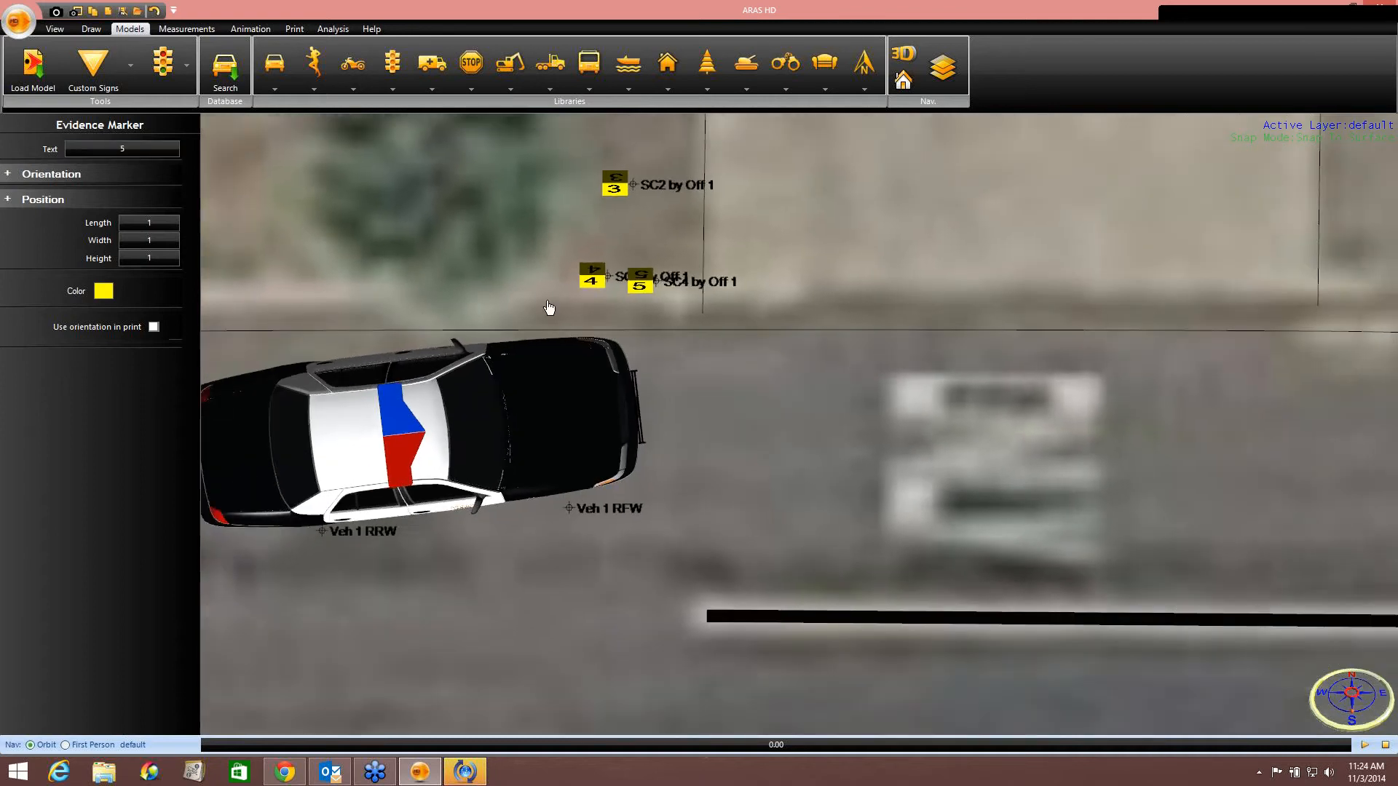
{"action": "scroll", "coordinate": [549, 308], "scroll_direction": "down", "scroll_amount": 4}
{"action": "scroll", "coordinate": [491, 395], "scroll_direction": "up", "scroll_amount": 3}
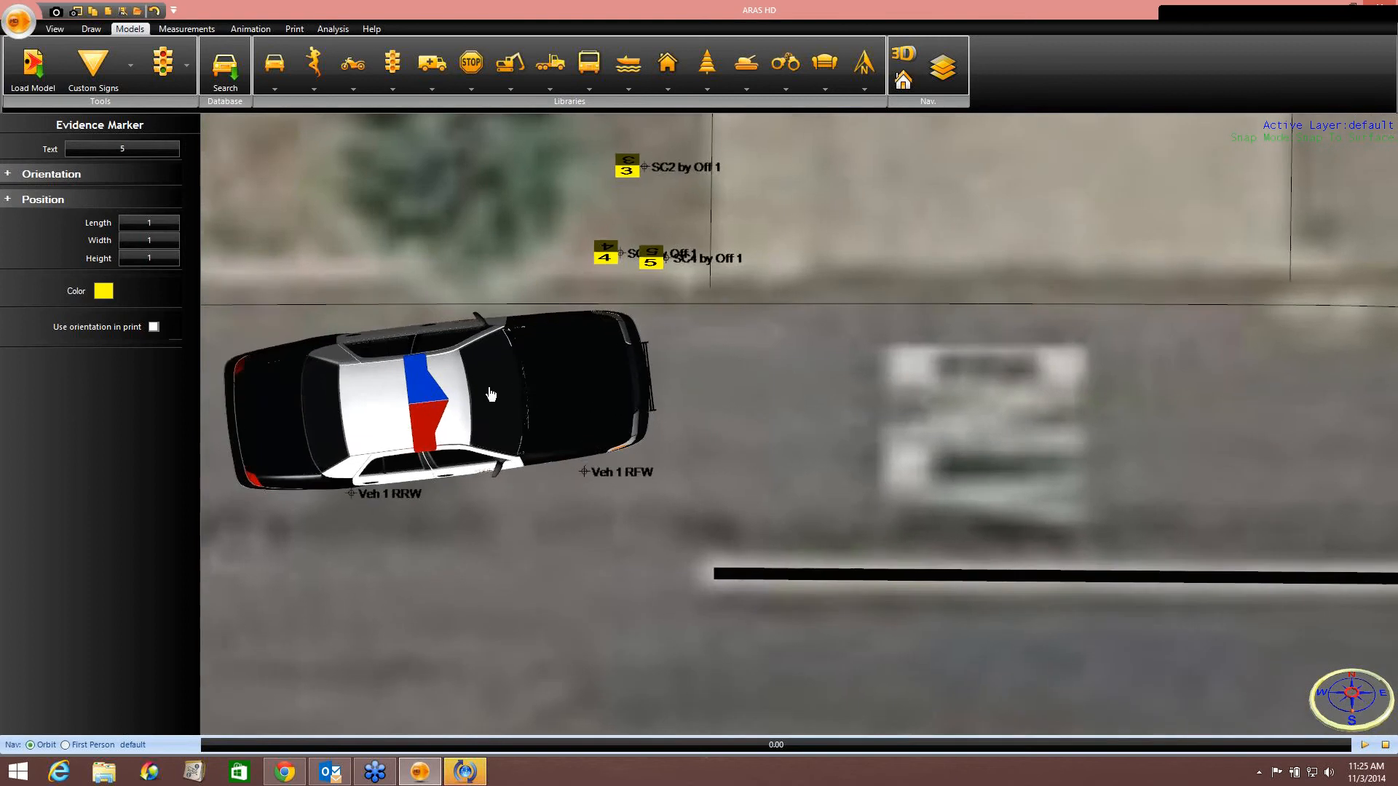
{"action": "scroll", "coordinate": [491, 394], "scroll_direction": "up", "scroll_amount": 1}
{"action": "left_click", "coordinate": [491, 395]}
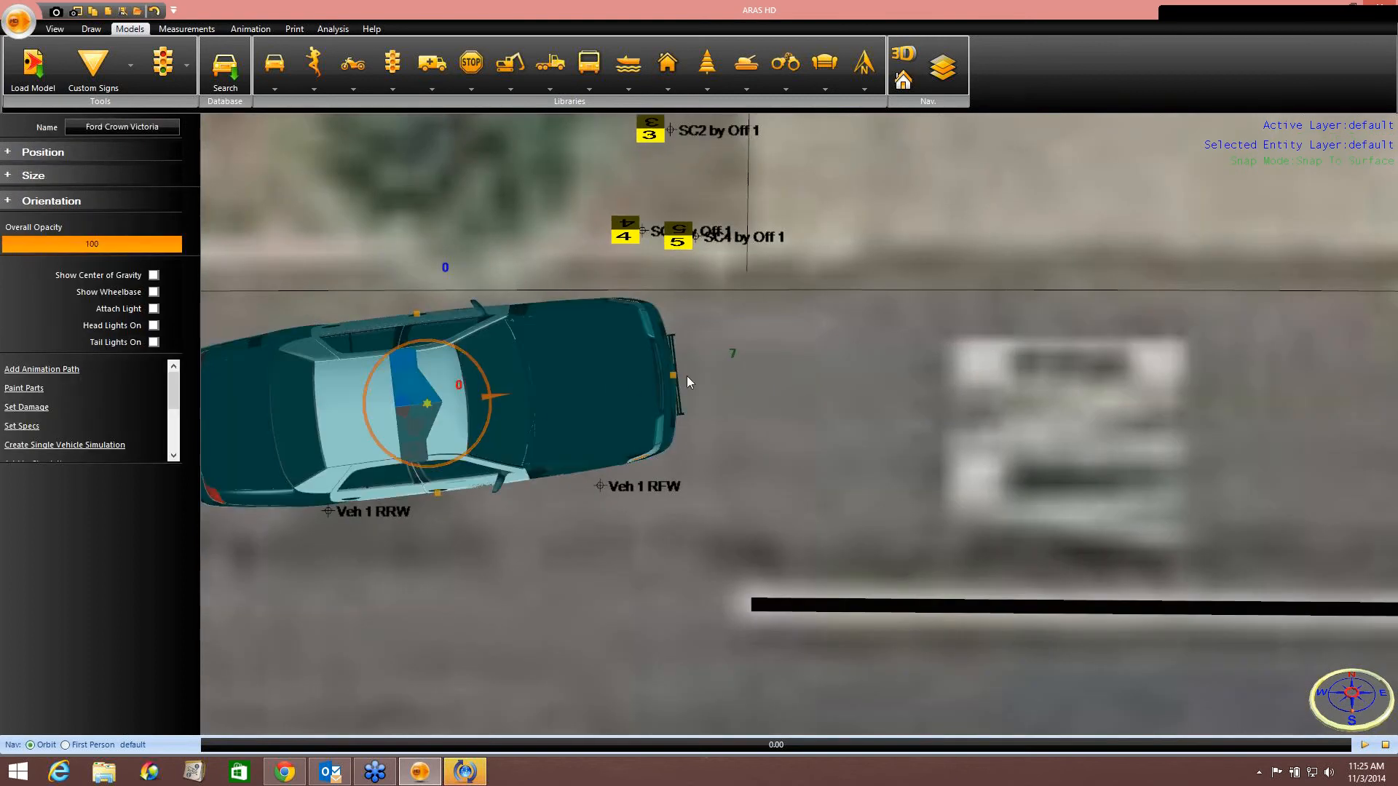
{"action": "middle_click_drag", "start_coordinate": [583, 399], "coordinate": [707, 380]}
{"action": "left_click_drag", "start_coordinate": [617, 377], "coordinate": [568, 393]}
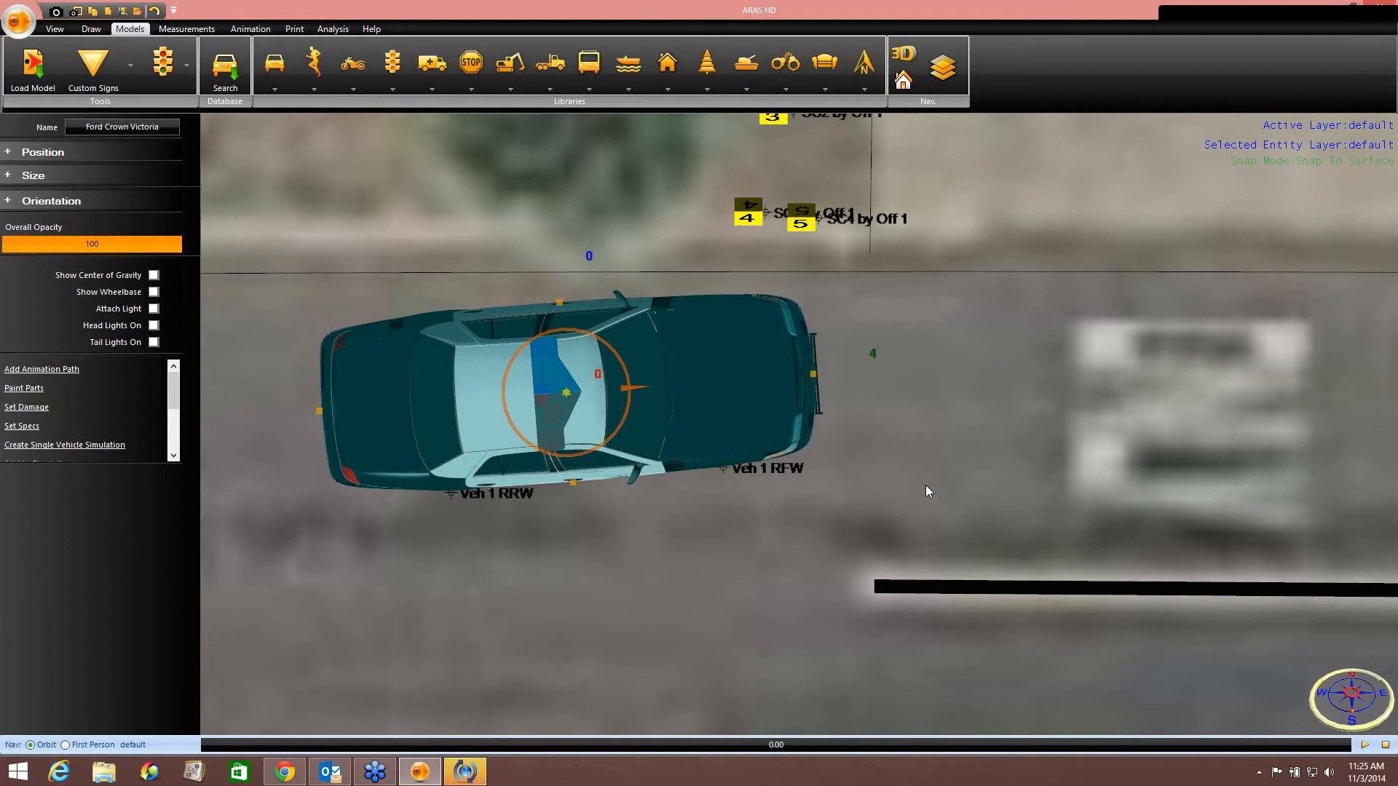
Place an evidence marker numbered 6 at the SC5 by Off 2 point near Veh 2.
{"action": "scroll", "coordinate": [924, 485], "scroll_direction": "down", "scroll_amount": 5}
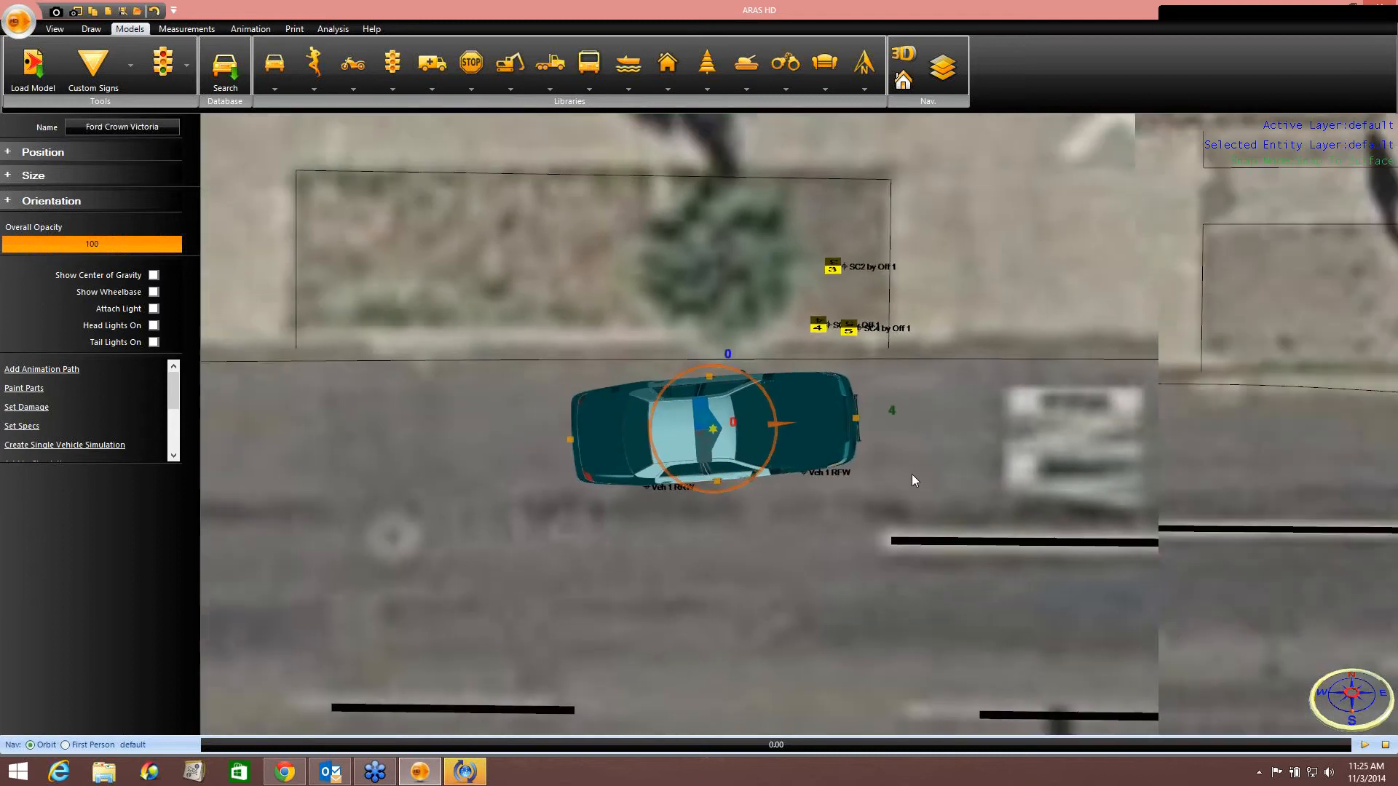
{"action": "scroll", "coordinate": [912, 474], "scroll_direction": "down", "scroll_amount": 8}
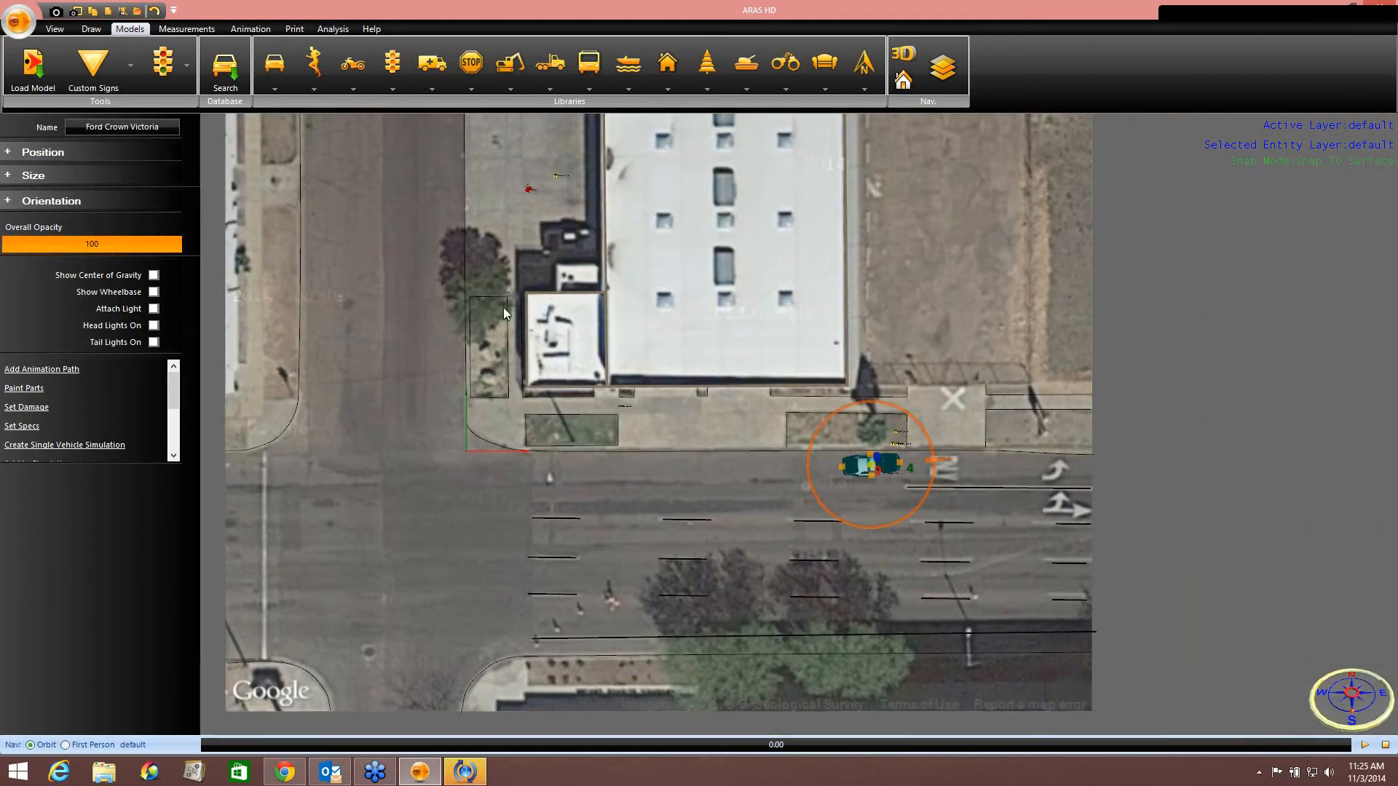
{"action": "mouse_move", "coordinate": [504, 307]}
{"action": "middle_mouse_down"}
{"action": "mouse_move", "coordinate": [504, 433]}
{"action": "mouse_move", "coordinate": [535, 480]}
{"action": "middle_mouse_up"}
{"action": "middle_click_drag", "start_coordinate": [536, 291], "coordinate": [548, 367]}
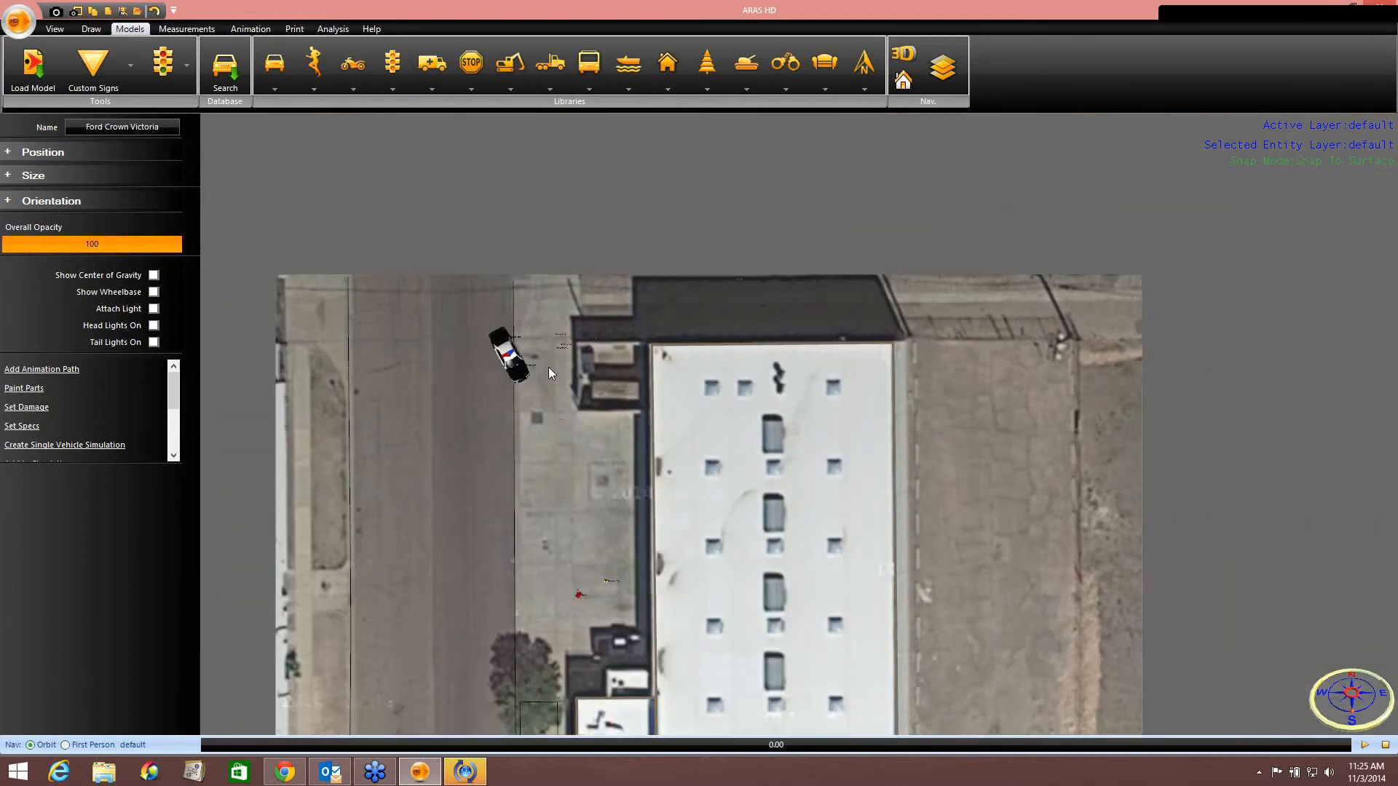
{"action": "scroll", "coordinate": [550, 366], "scroll_direction": "up", "scroll_amount": 10}
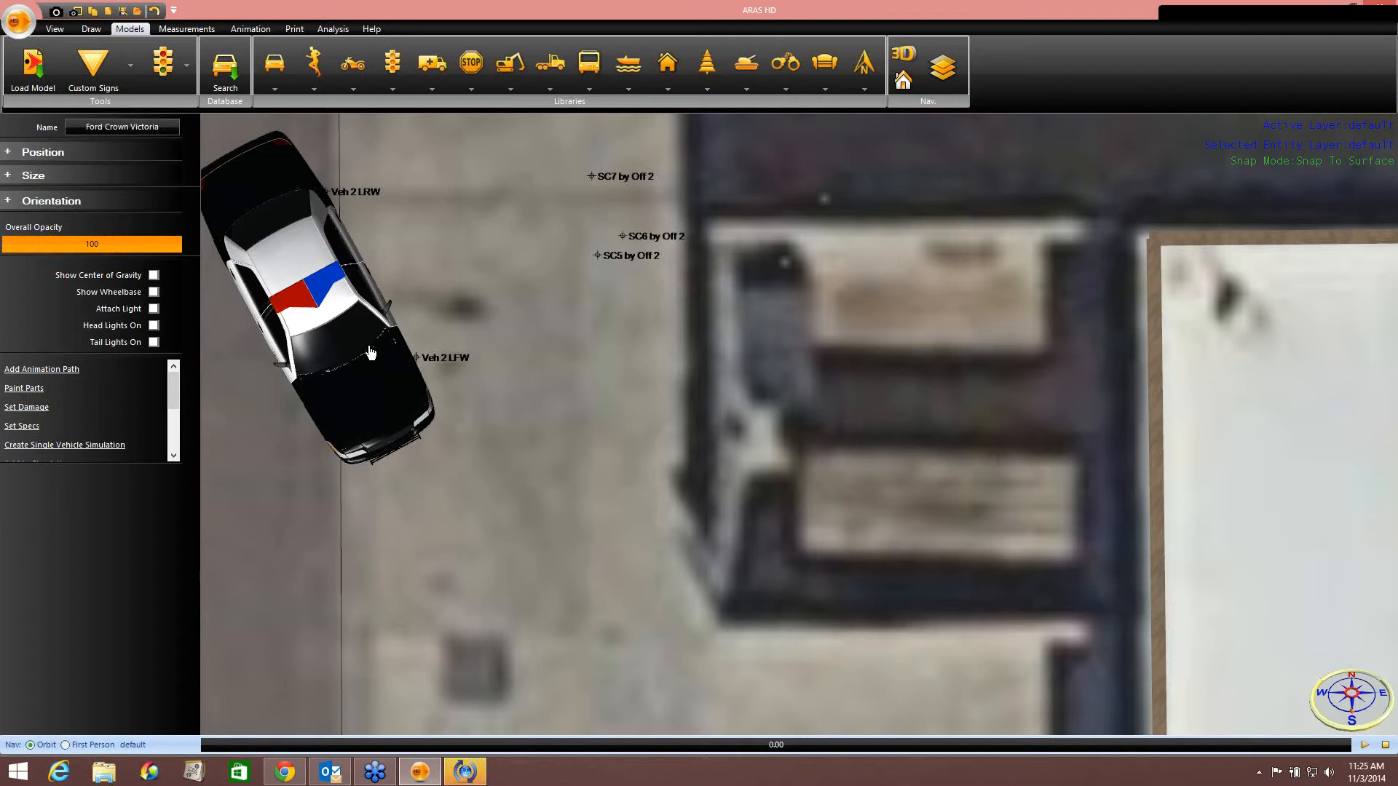
{"action": "left_click", "coordinate": [129, 63]}
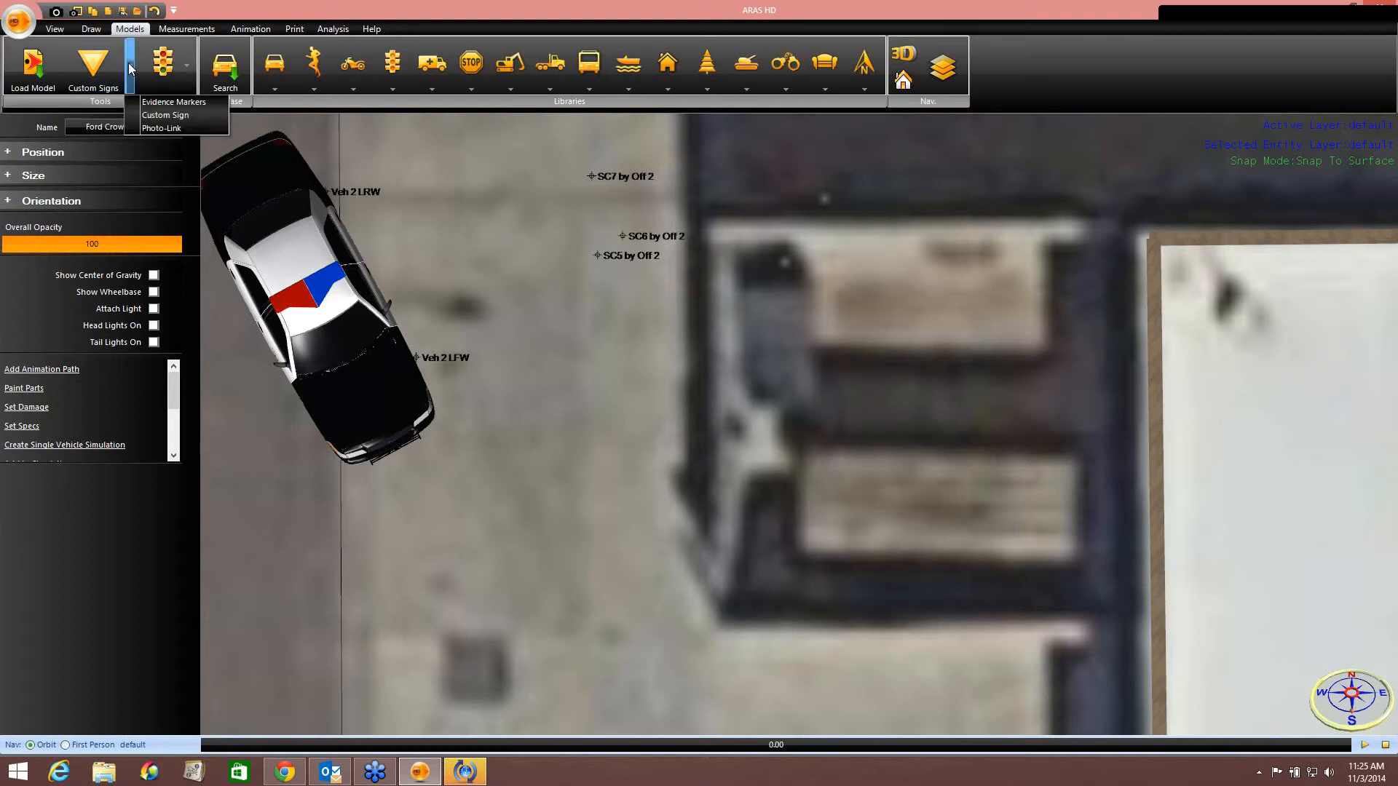
{"action": "left_click", "coordinate": [146, 103]}
{"action": "scroll", "coordinate": [545, 248], "scroll_direction": "up", "scroll_amount": 1}
{"action": "scroll", "coordinate": [545, 247], "scroll_direction": "up", "scroll_amount": 2}
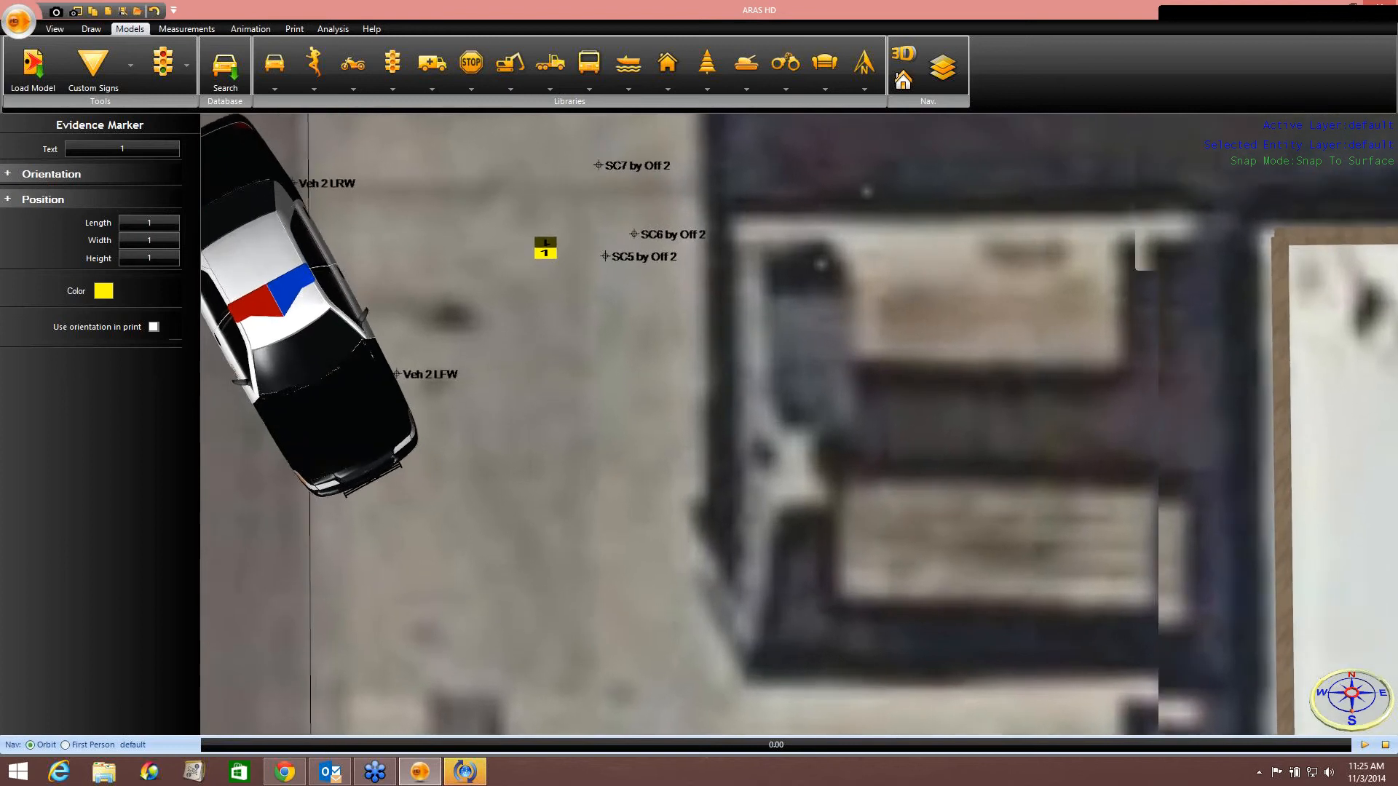
{"action": "left_click", "coordinate": [593, 259]}
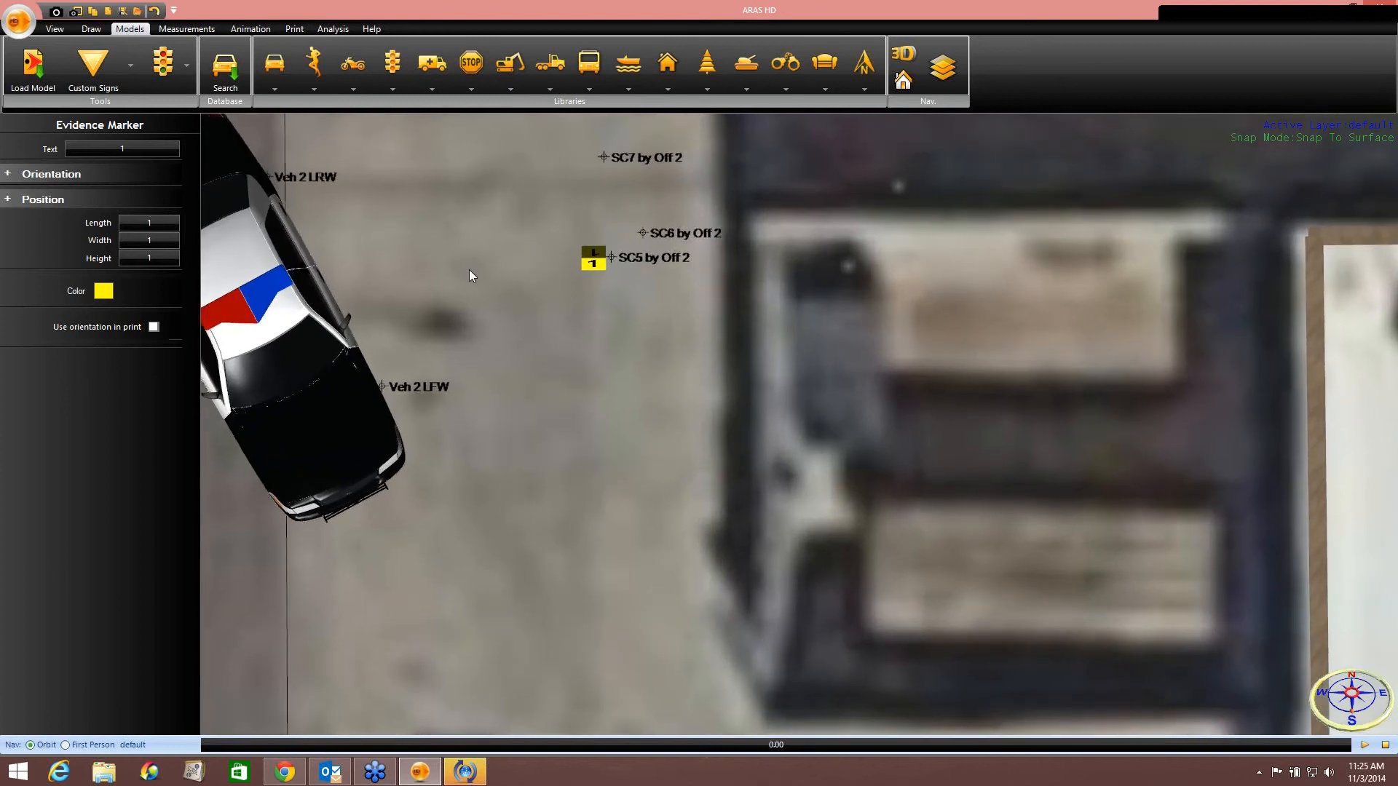
{"action": "left_click", "coordinate": [122, 148]}
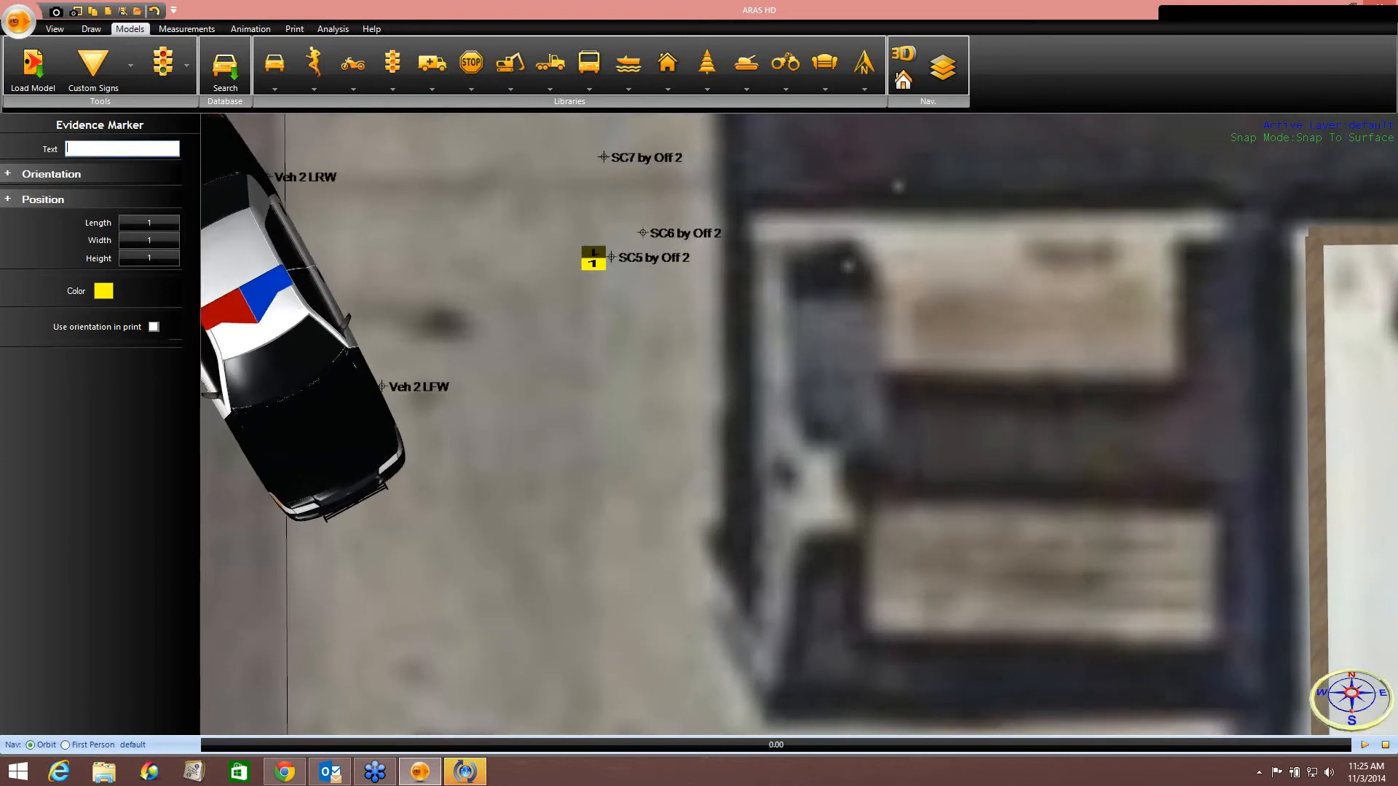
{"action": "type", "text": "6"}
{"action": "key", "text": "Return"}
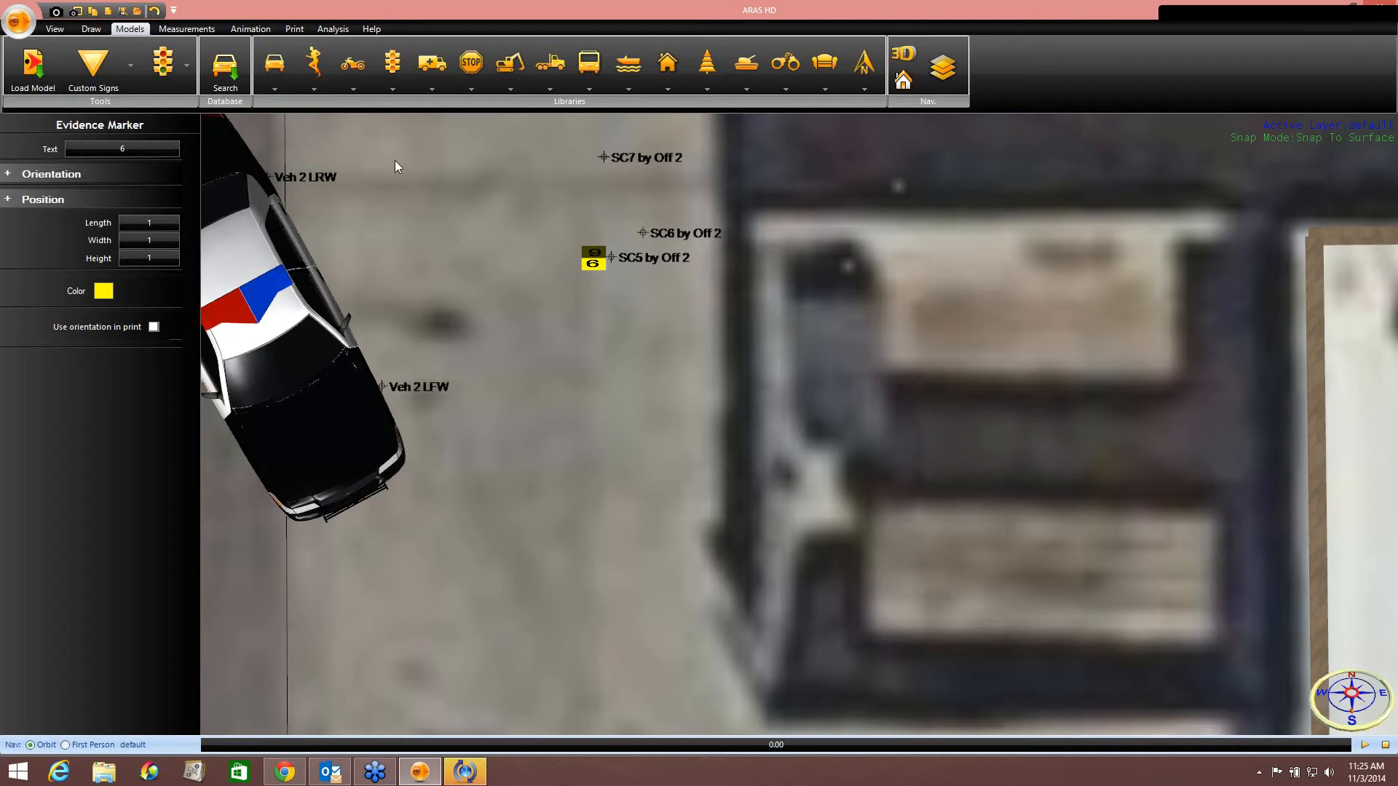
Place an evidence marker numbered 7 at the SC6 by Off 2 point.
{"action": "left_click", "coordinate": [130, 67]}
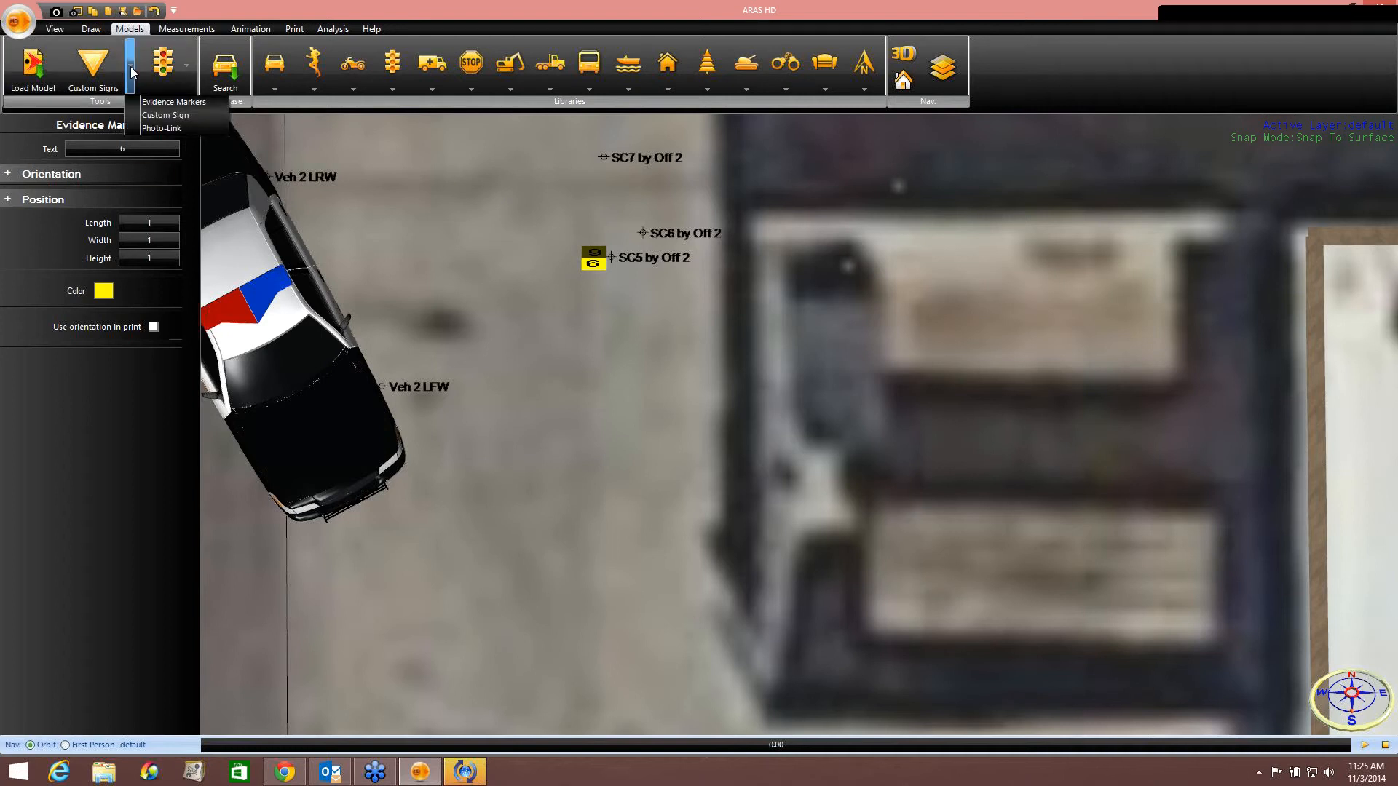
{"action": "left_click", "coordinate": [147, 102]}
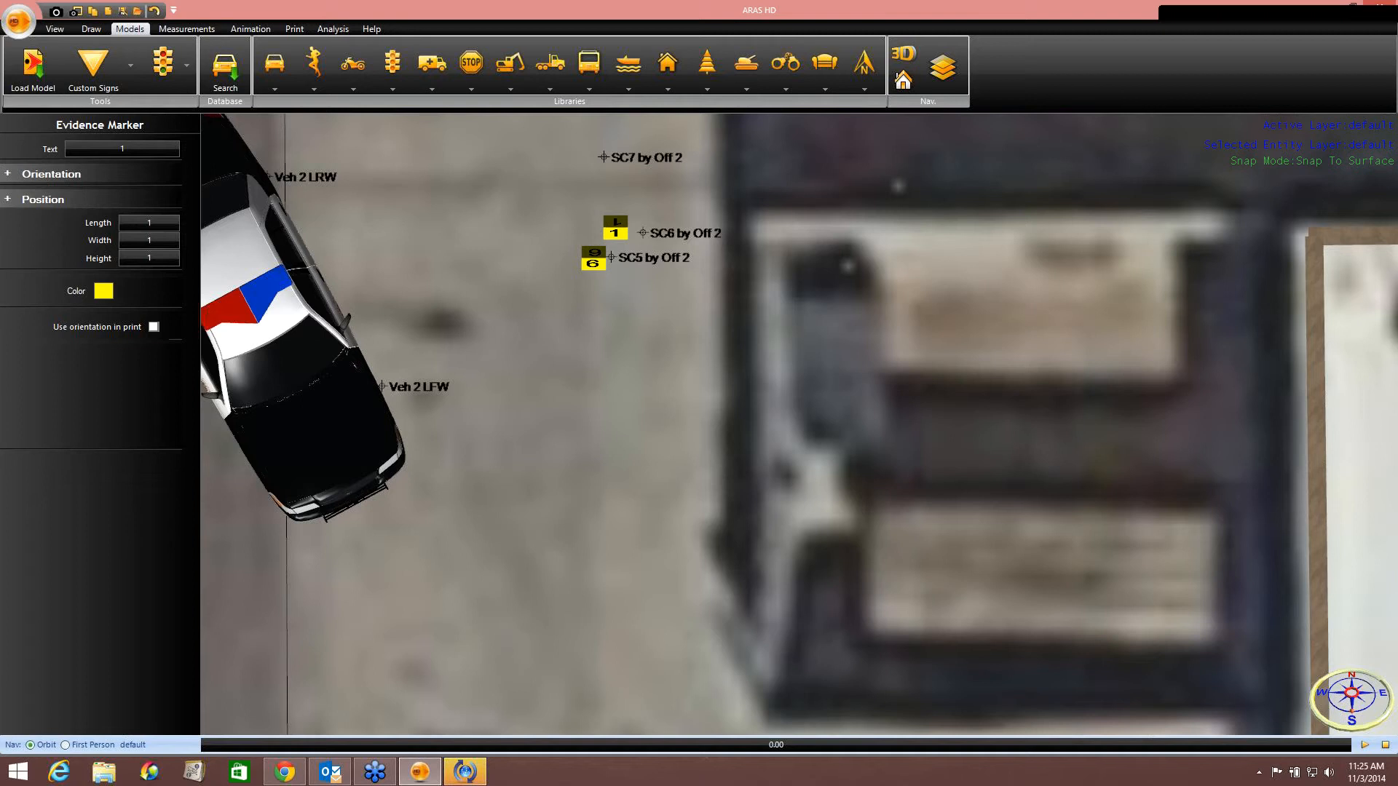
{"action": "left_click", "coordinate": [625, 230]}
{"action": "left_click", "coordinate": [116, 149]}
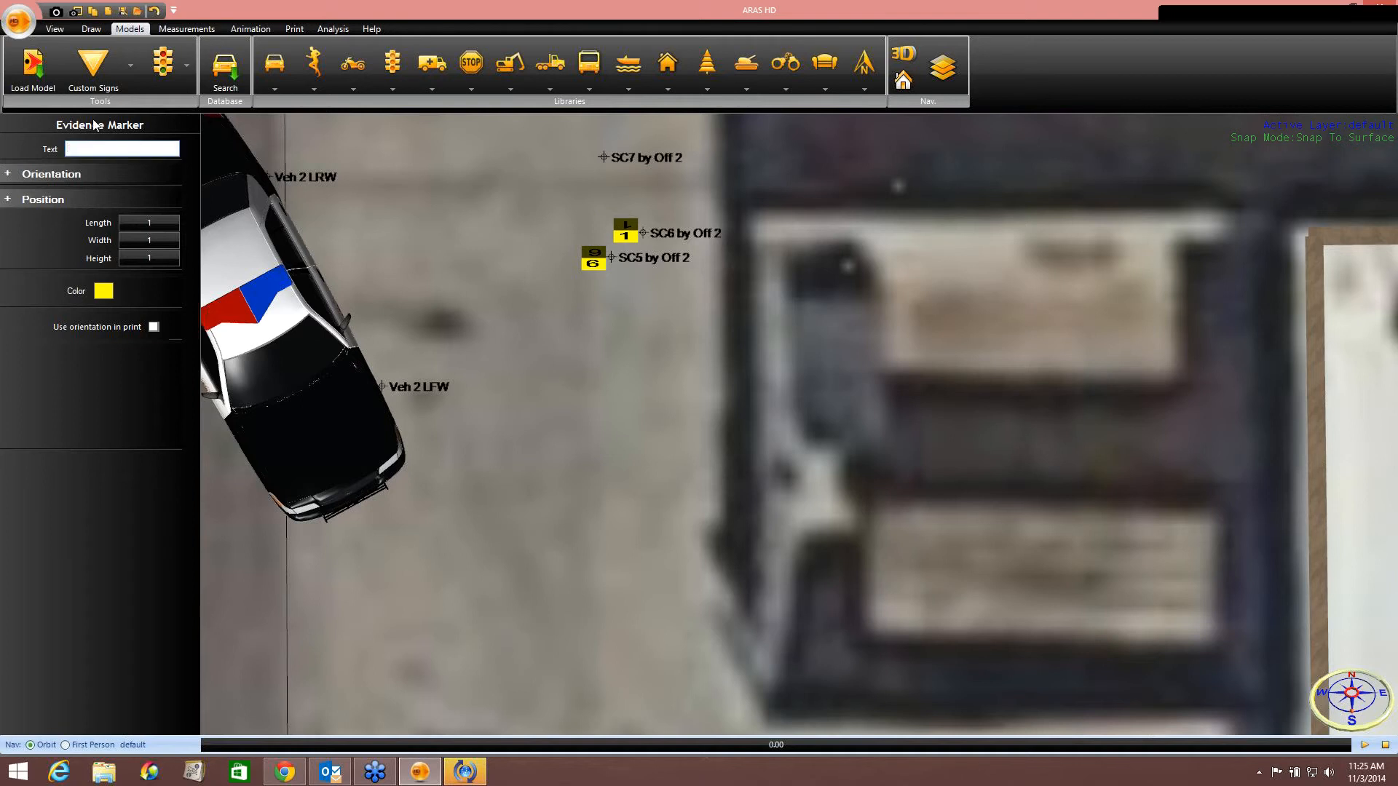
{"action": "type", "text": "7"}
Place an evidence marker numbered 8 at the SC7 by Off 2 point.
{"action": "left_click", "coordinate": [131, 67]}
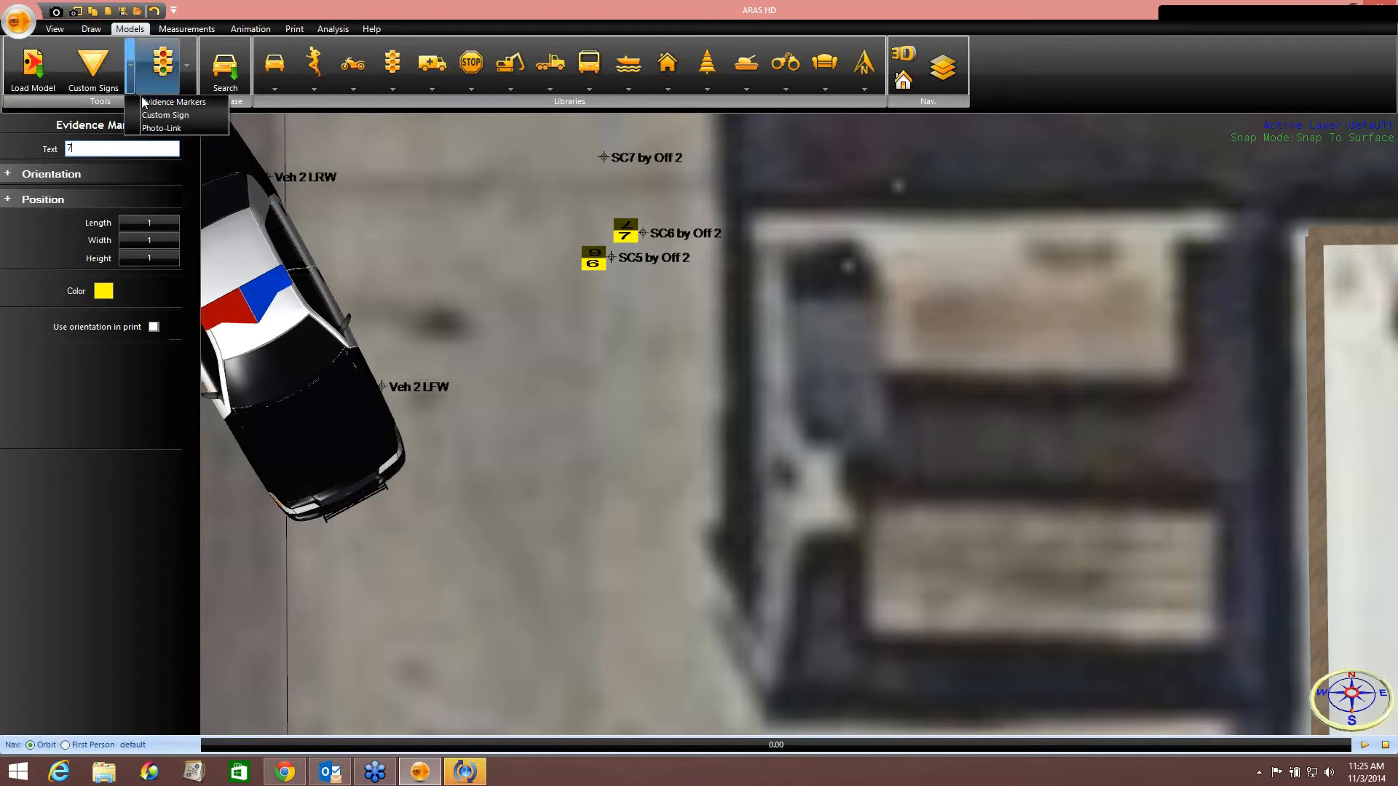
{"action": "left_click", "coordinate": [146, 102]}
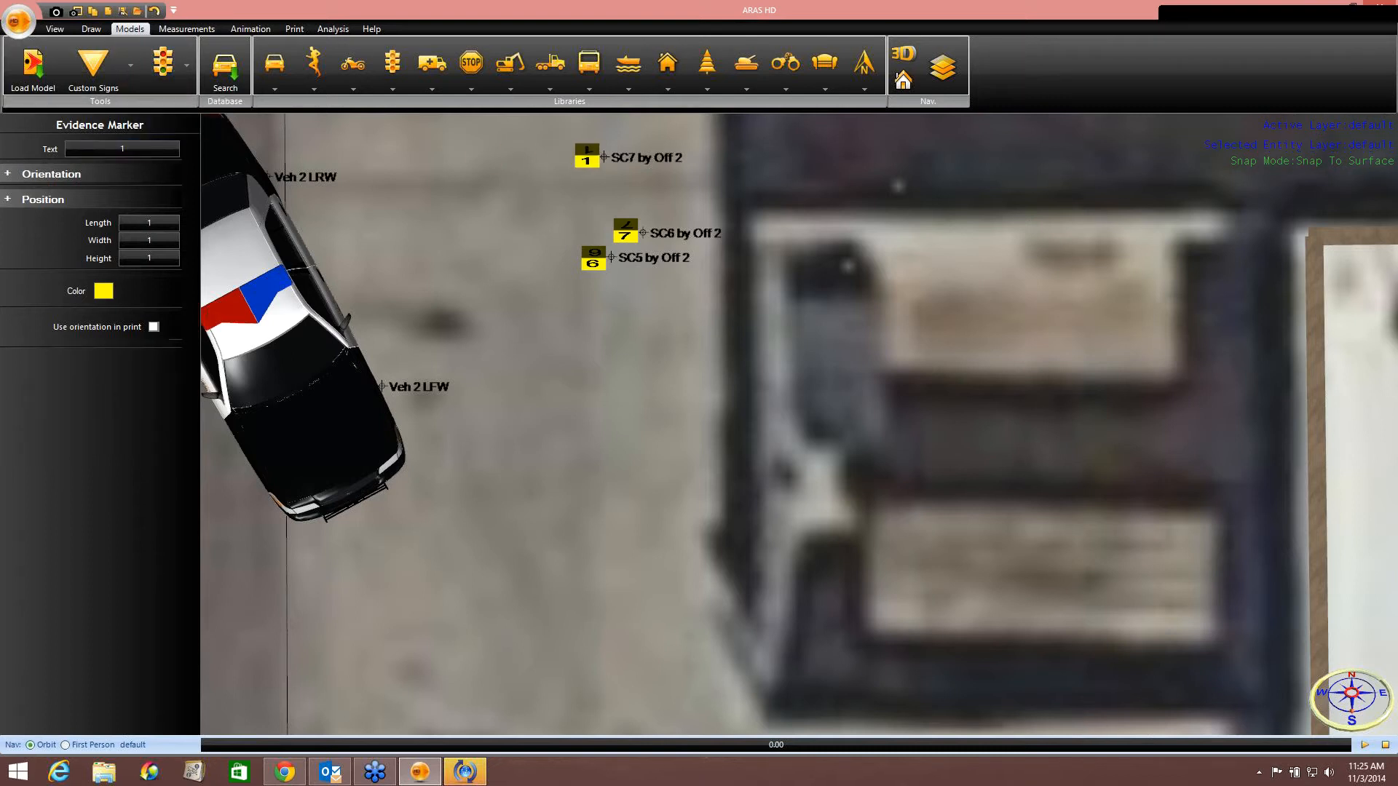
{"action": "left_click", "coordinate": [128, 148]}
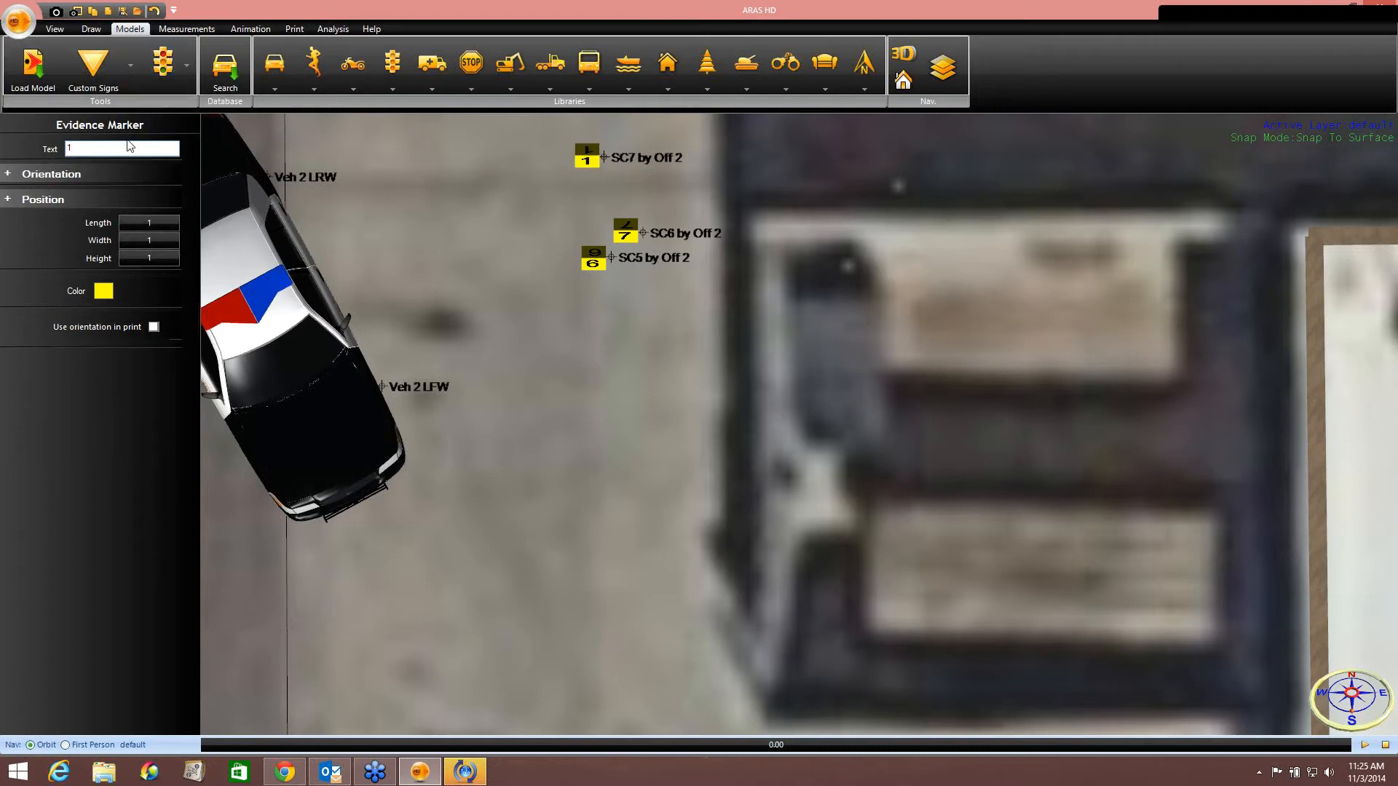
{"action": "type", "text": "8"}
{"action": "key", "text": "Return"}
Place an evidence marker numbered 2 at the SC1 by suspect point near the building.
{"action": "scroll", "coordinate": [598, 383], "scroll_direction": "down", "scroll_amount": 3}
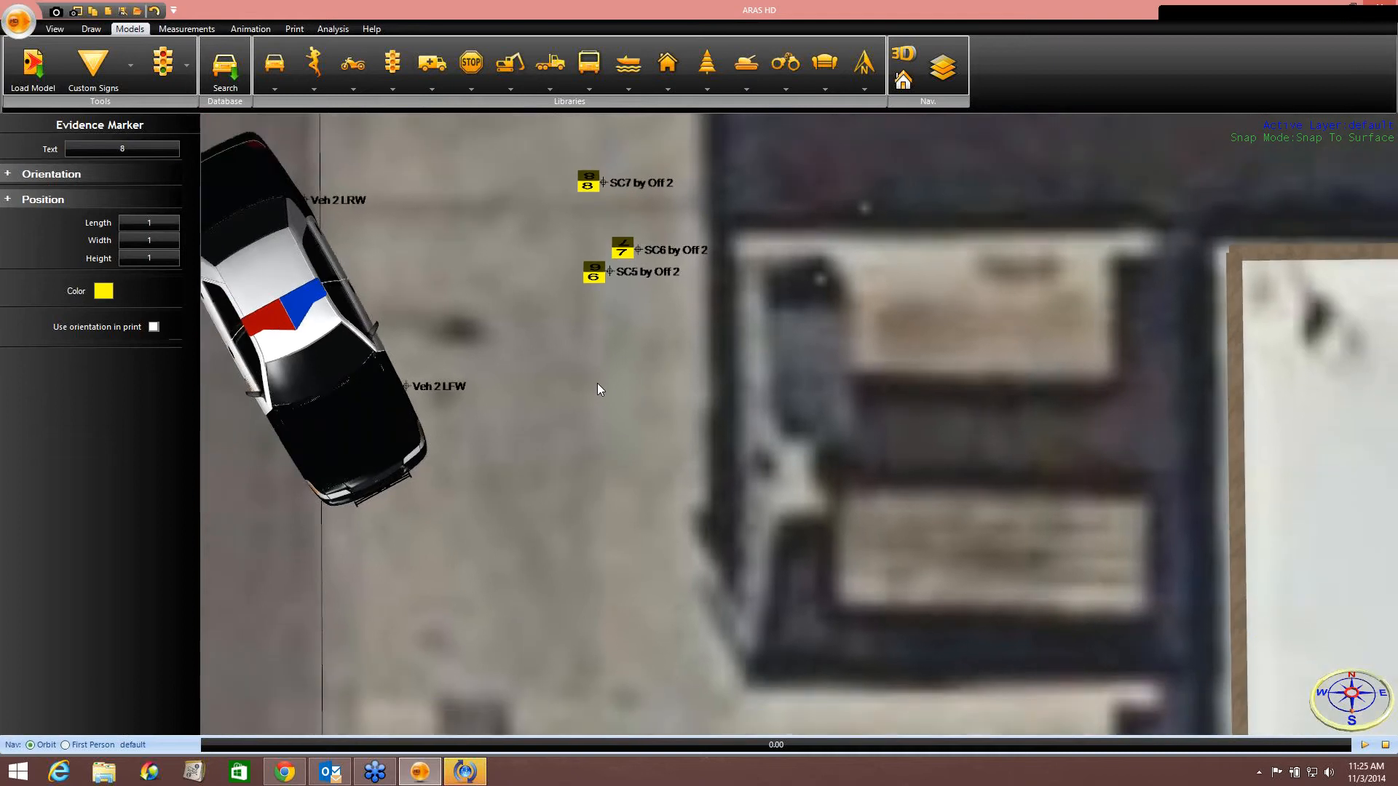
{"action": "scroll", "coordinate": [597, 383], "scroll_direction": "down", "scroll_amount": 6}
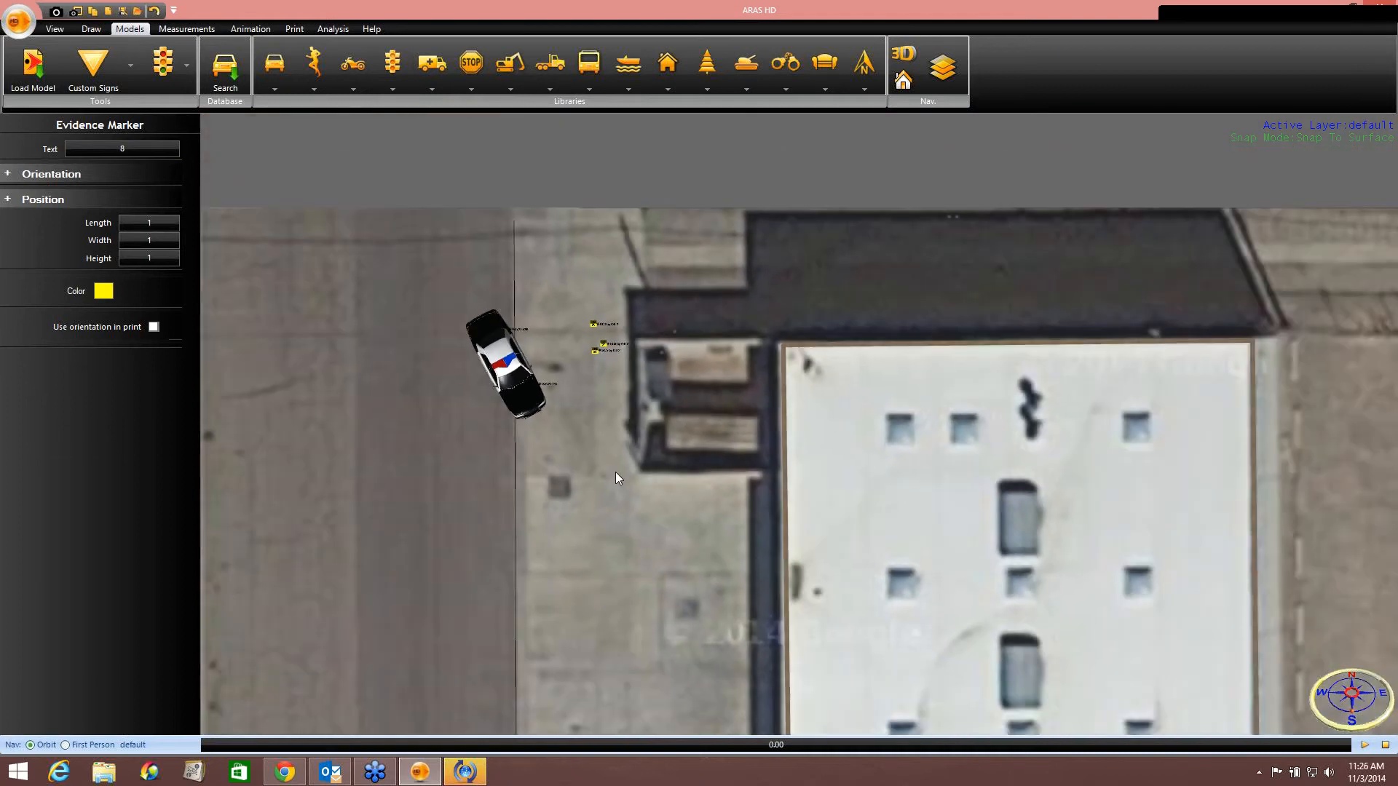
{"action": "scroll", "coordinate": [573, 327], "scroll_direction": "down", "scroll_amount": 4}
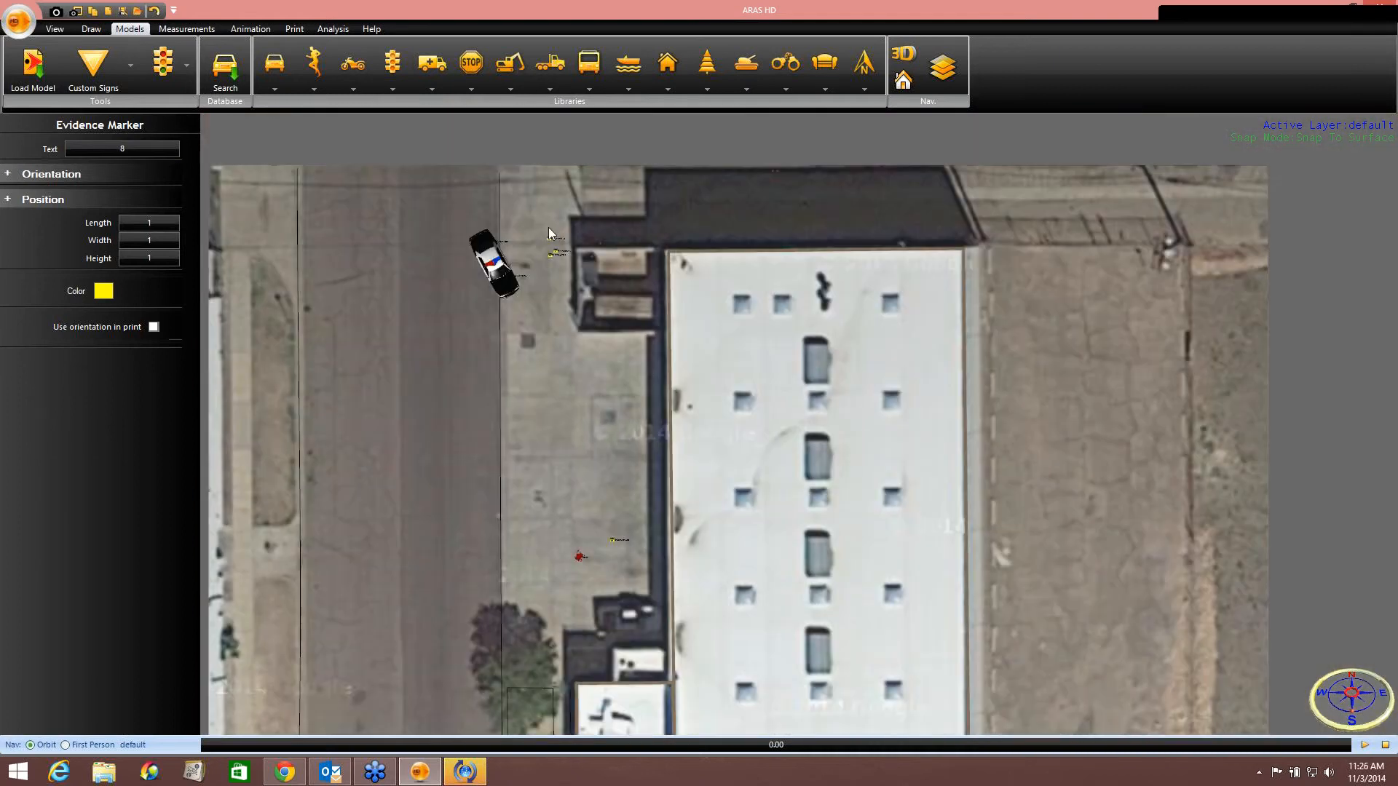
{"action": "middle_click_drag", "start_coordinate": [603, 376], "coordinate": [584, 205]}
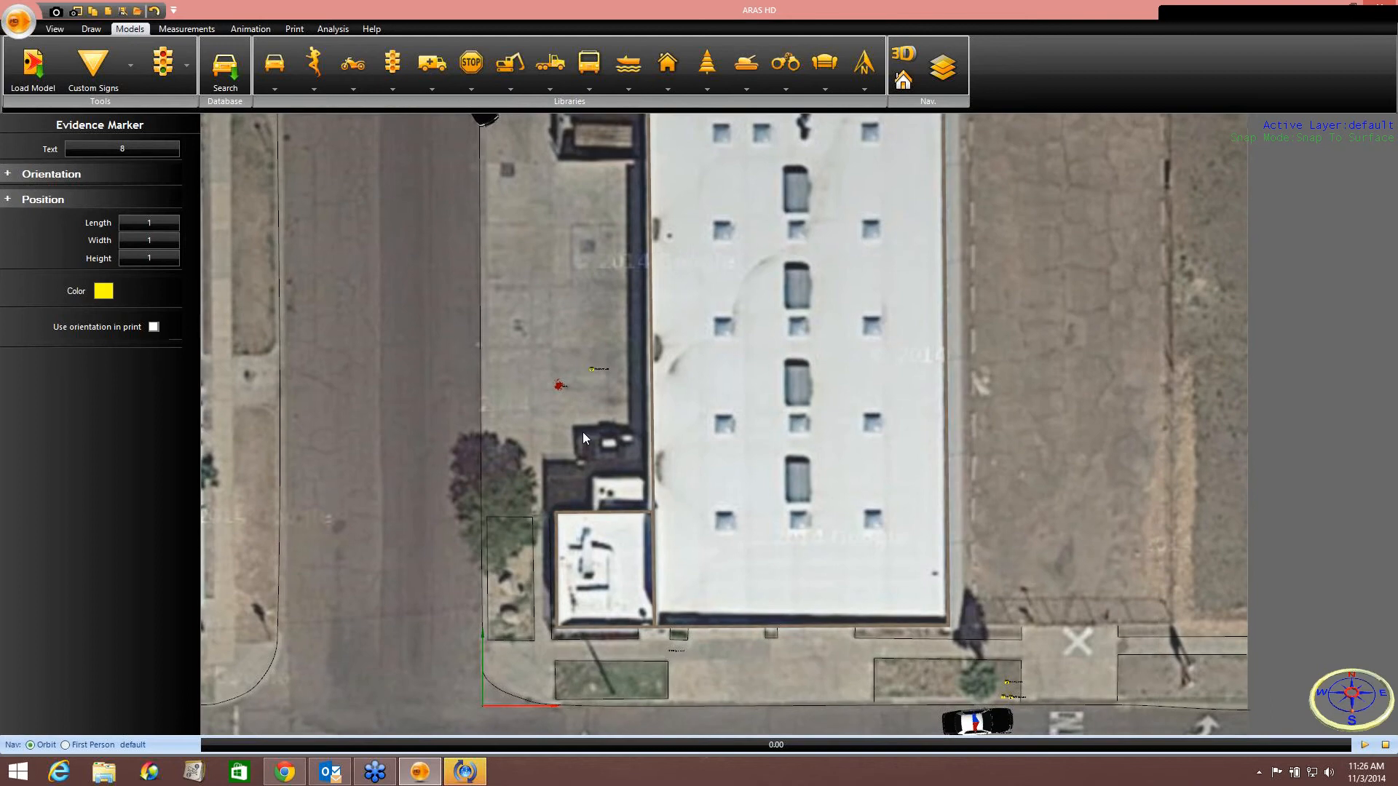
{"action": "middle_click_drag", "start_coordinate": [582, 435], "coordinate": [581, 338]}
{"action": "scroll", "coordinate": [581, 333], "scroll_direction": "up", "scroll_amount": 5}
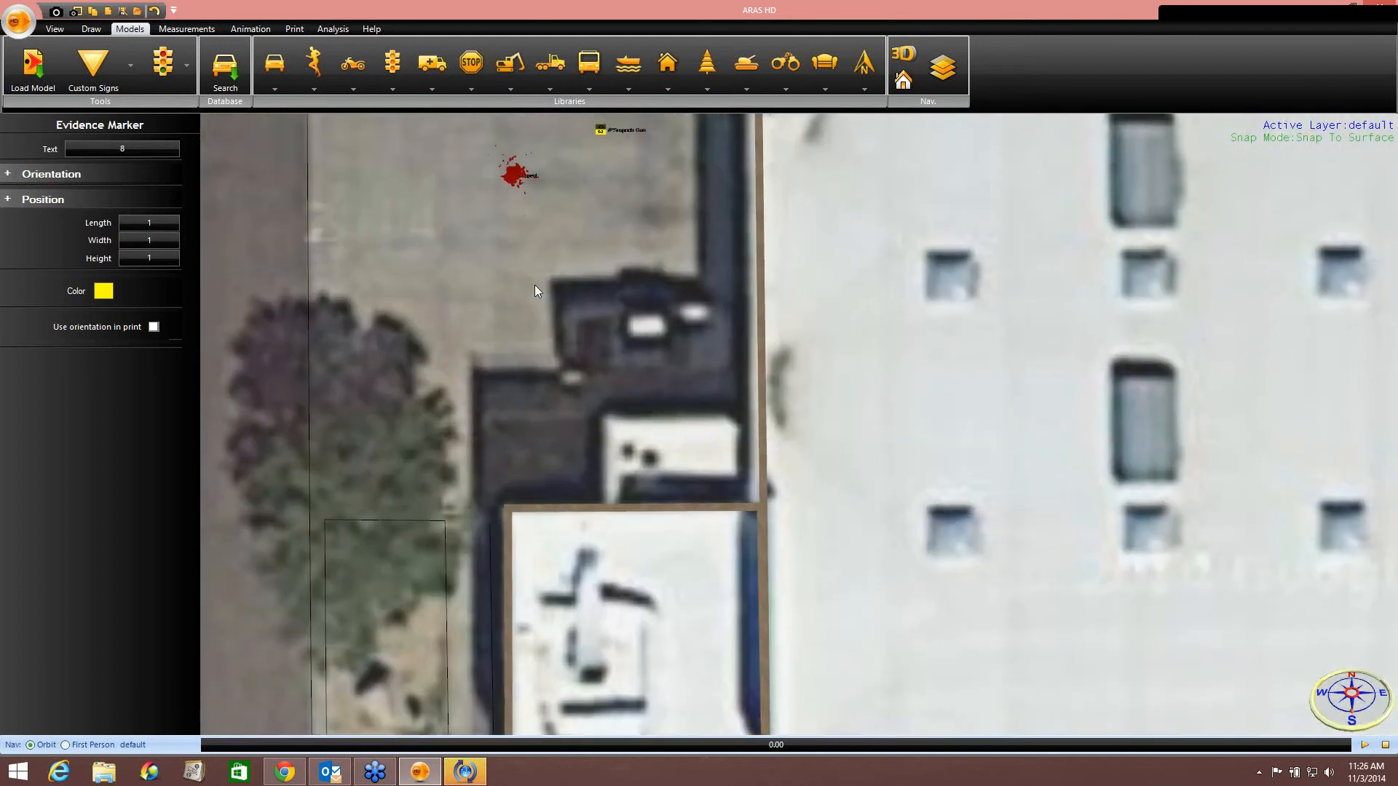
{"action": "middle_click_drag", "start_coordinate": [562, 365], "coordinate": [530, 180]}
{"action": "scroll", "coordinate": [584, 409], "scroll_direction": "down", "scroll_amount": 3}
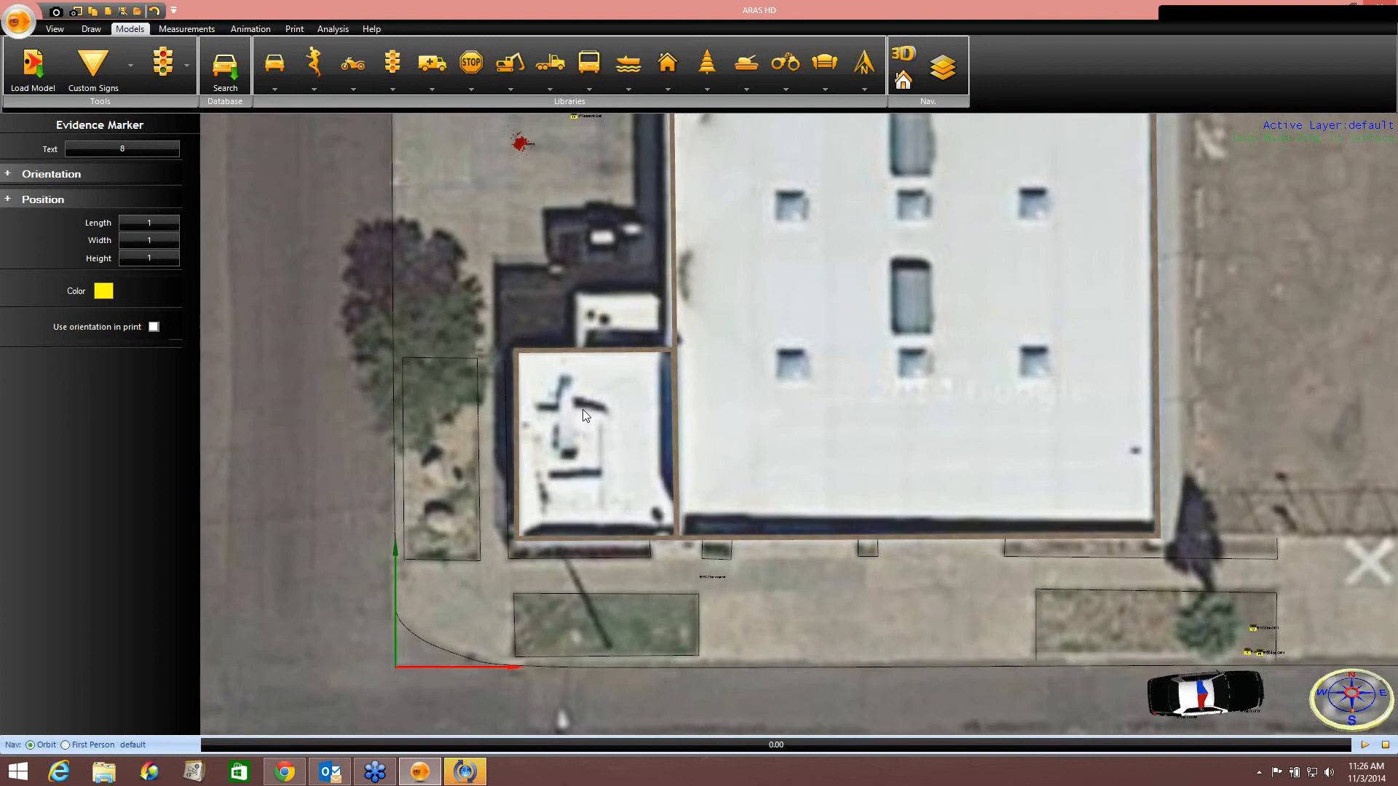
{"action": "middle_click_drag", "start_coordinate": [574, 472], "coordinate": [539, 415]}
{"action": "scroll", "coordinate": [573, 489], "scroll_direction": "up", "scroll_amount": 5}
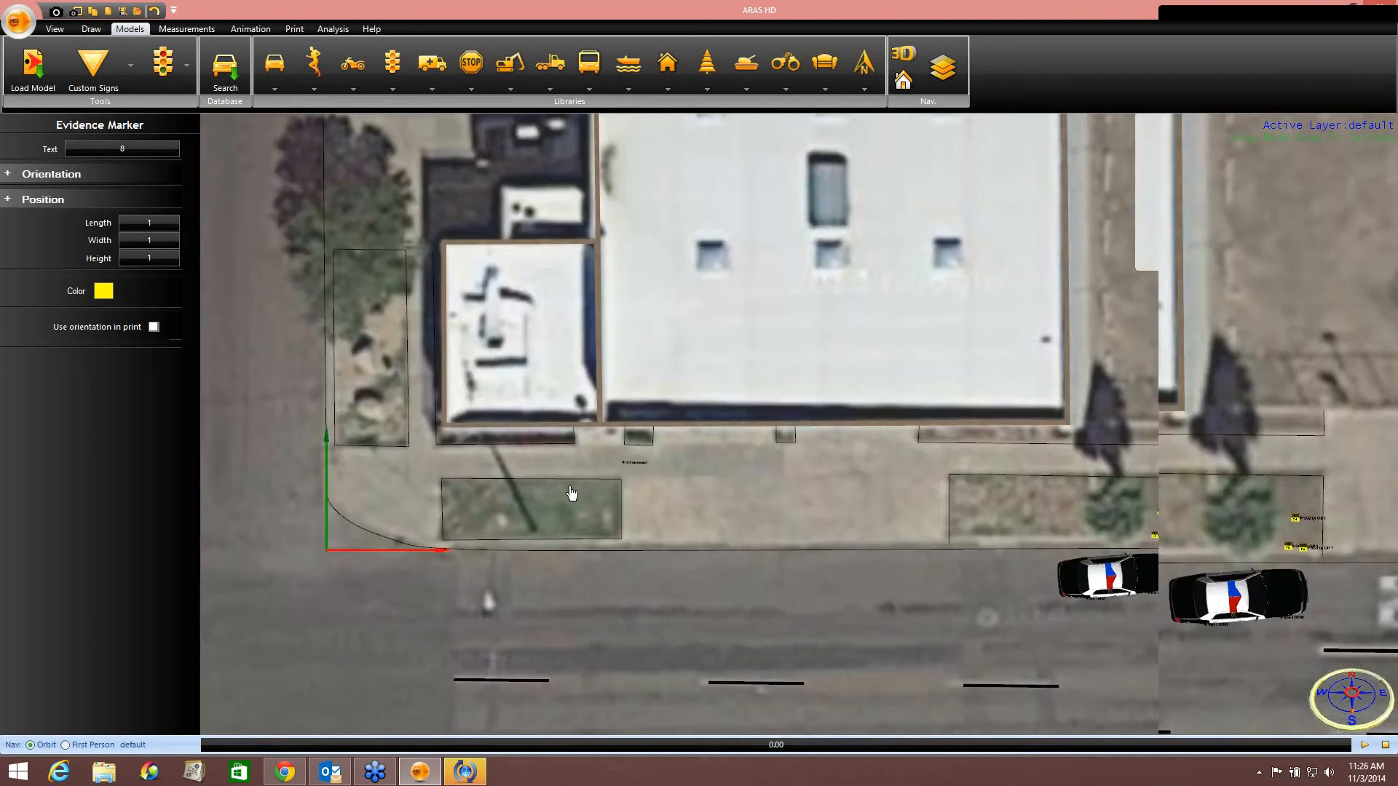
{"action": "scroll", "coordinate": [581, 482], "scroll_direction": "up", "scroll_amount": 1}
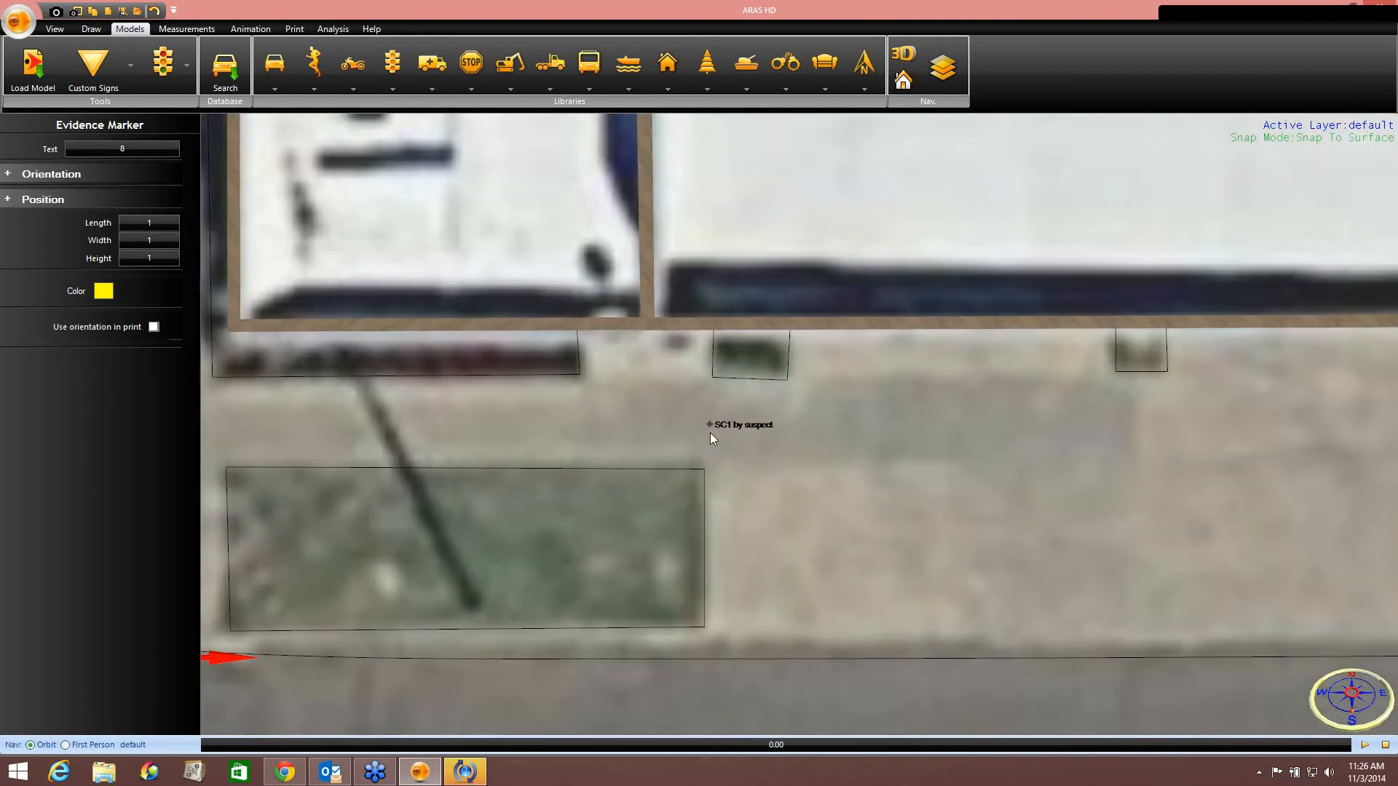
{"action": "left_click", "coordinate": [131, 66]}
{"action": "left_click", "coordinate": [154, 109]}
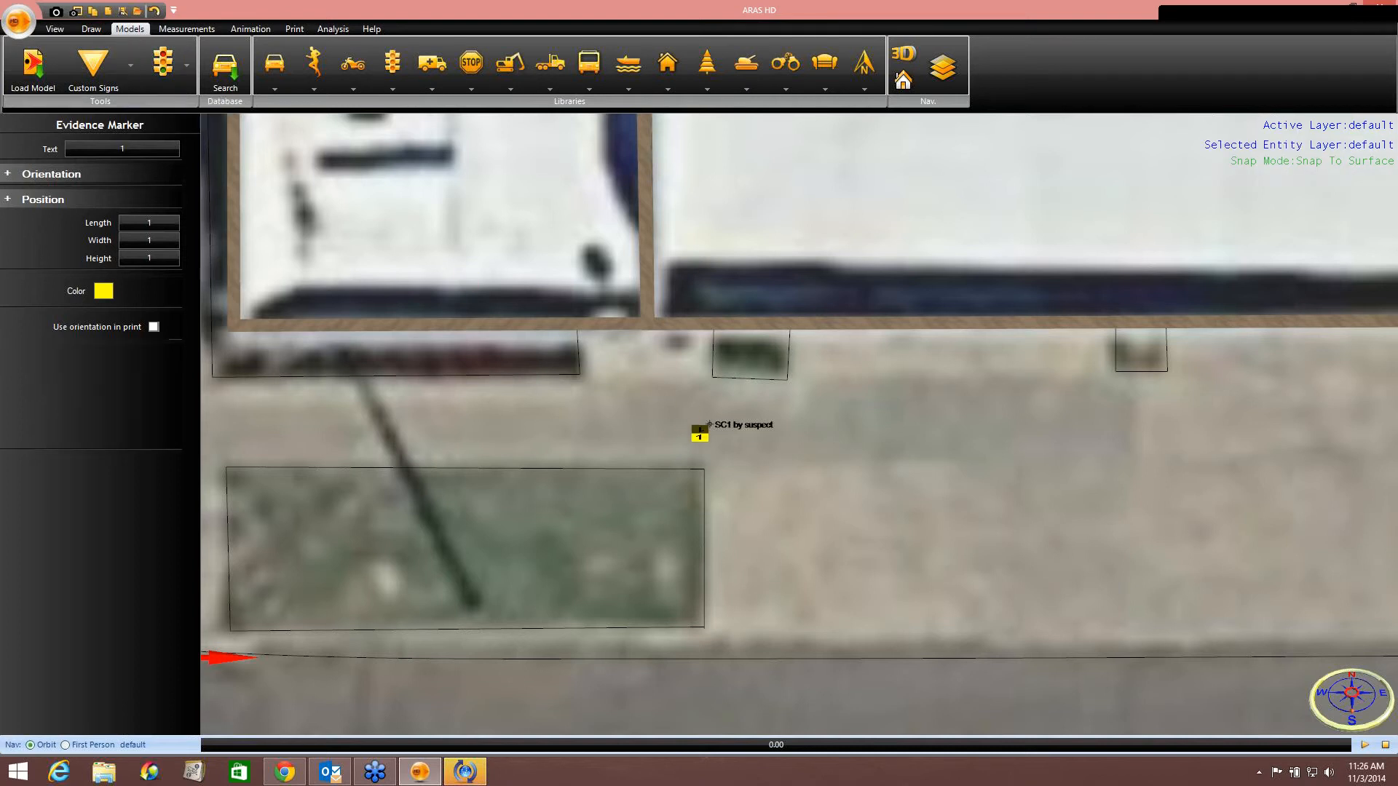
{"action": "left_click", "coordinate": [709, 424]}
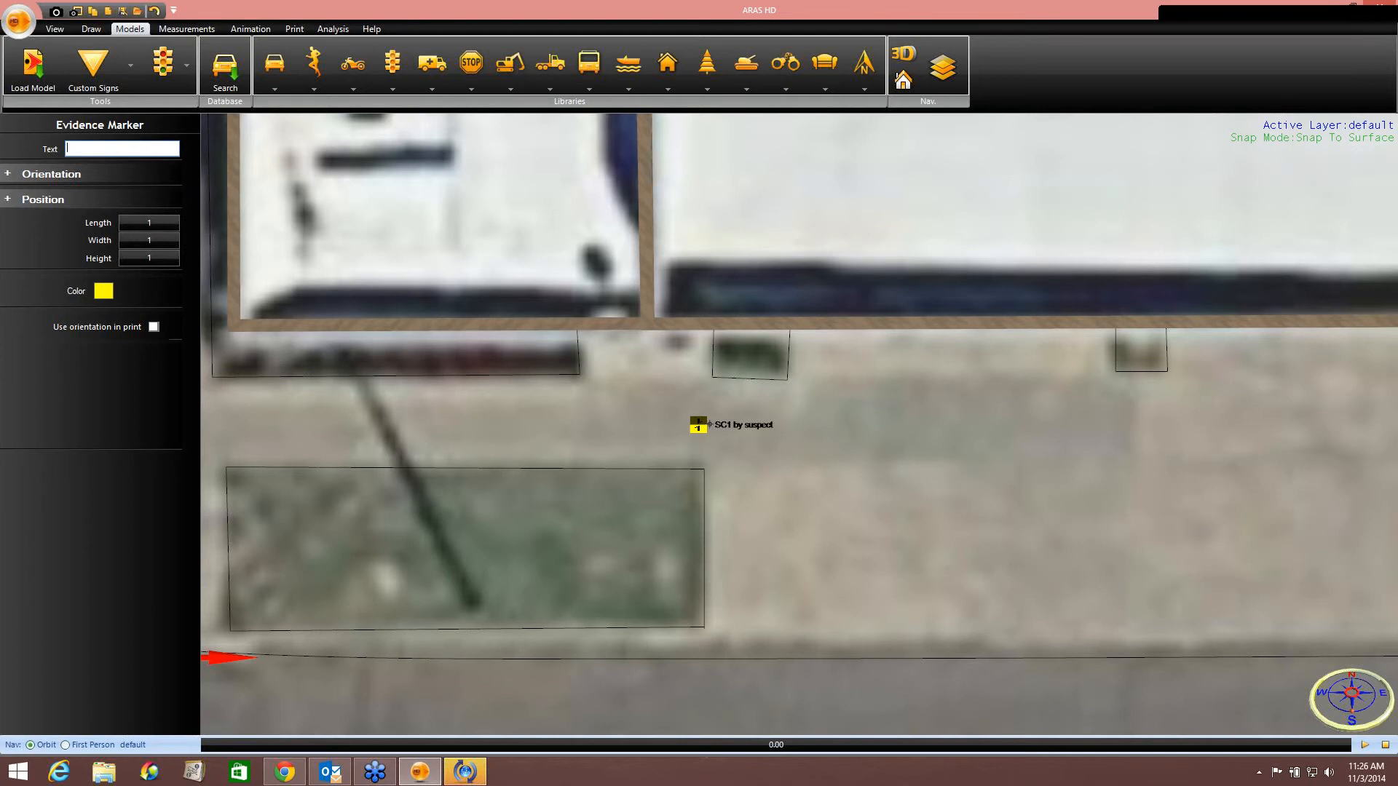
{"action": "key", "text": "Return"}
Add a text label reading Adams Street along the south side of the street, with Stretch Text turned off.
{"action": "middle_click_drag", "start_coordinate": [483, 426], "coordinate": [948, 214]}
{"action": "middle_click_drag", "start_coordinate": [414, 413], "coordinate": [491, 391]}
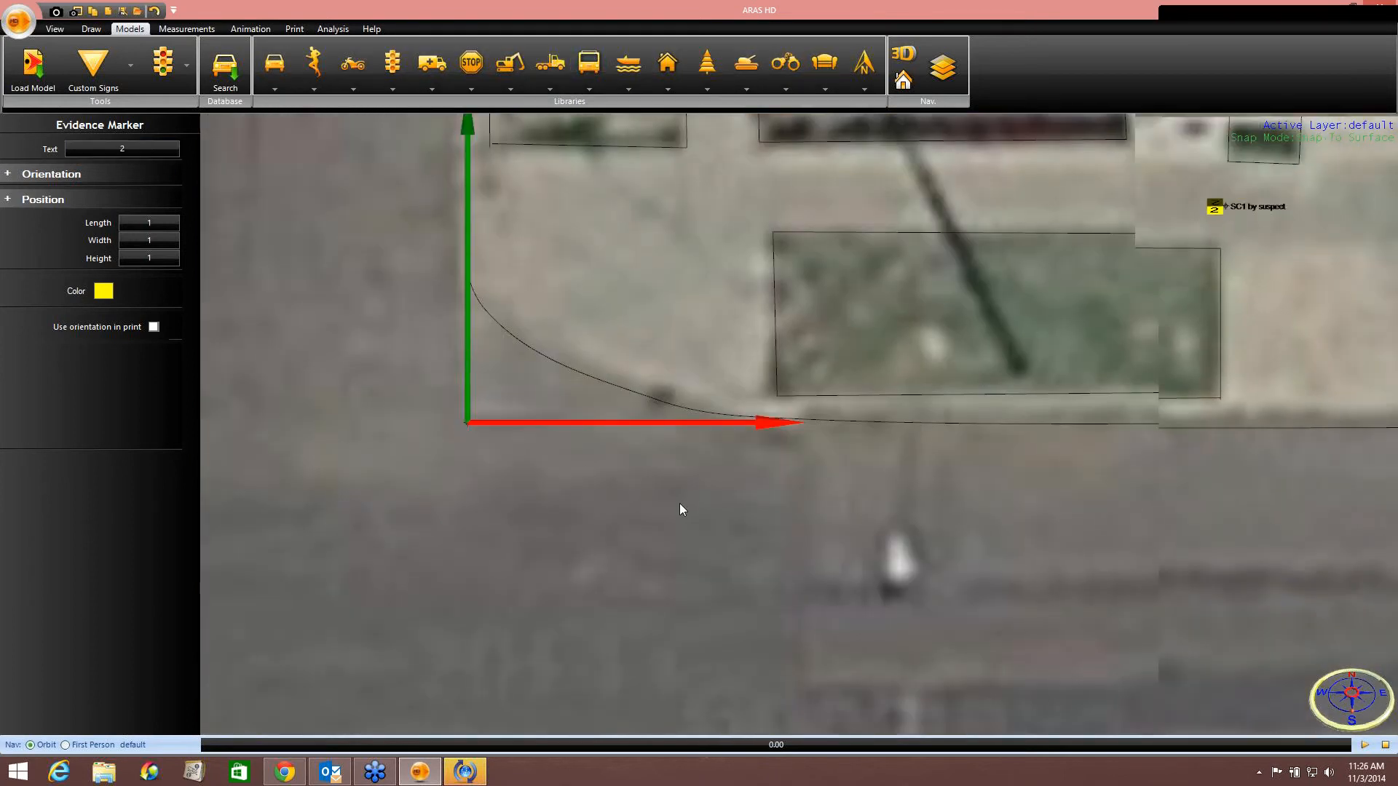
{"action": "scroll", "coordinate": [674, 505], "scroll_direction": "down", "scroll_amount": 2}
{"action": "scroll", "coordinate": [672, 505], "scroll_direction": "down", "scroll_amount": 5}
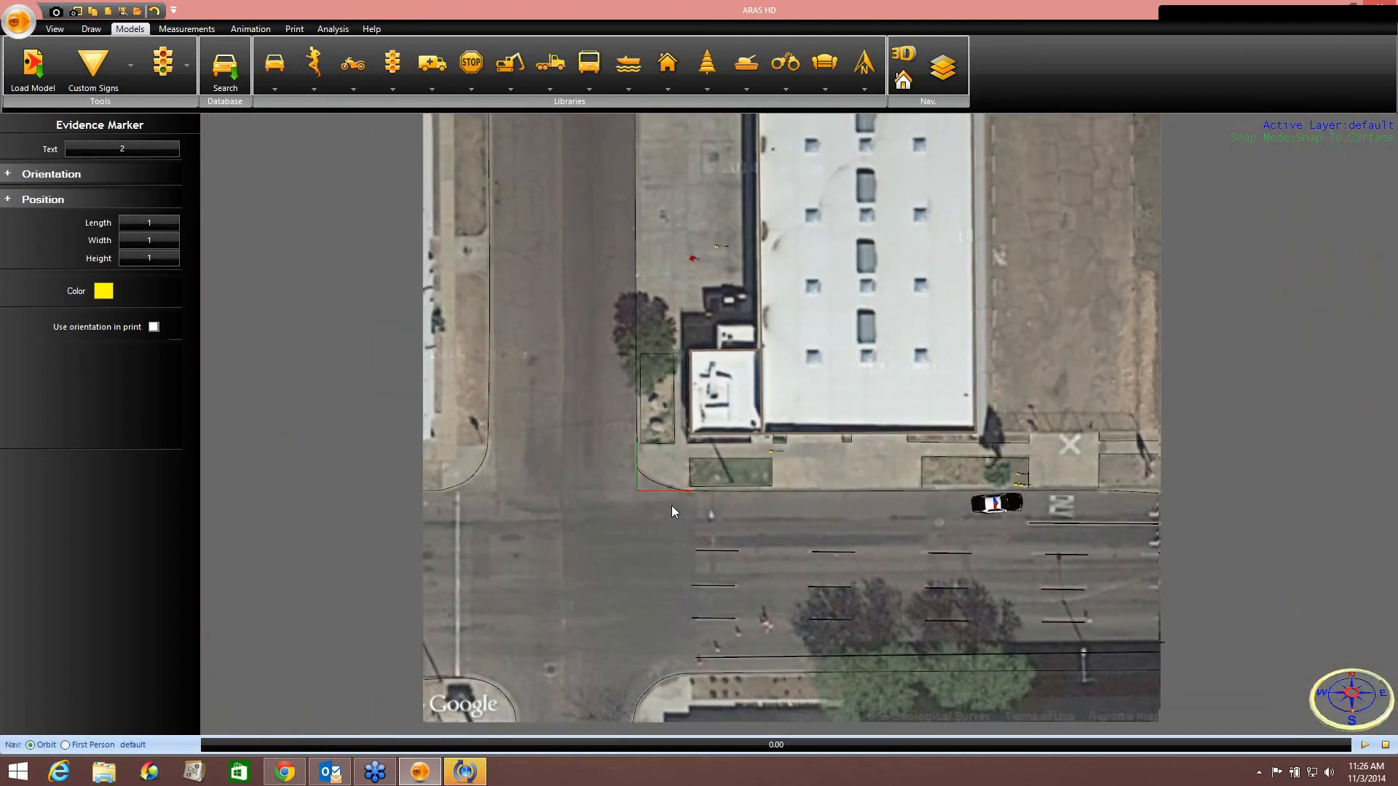
{"action": "scroll", "coordinate": [672, 506], "scroll_direction": "down", "scroll_amount": 1}
{"action": "middle_click_drag", "start_coordinate": [803, 373], "coordinate": [764, 383]}
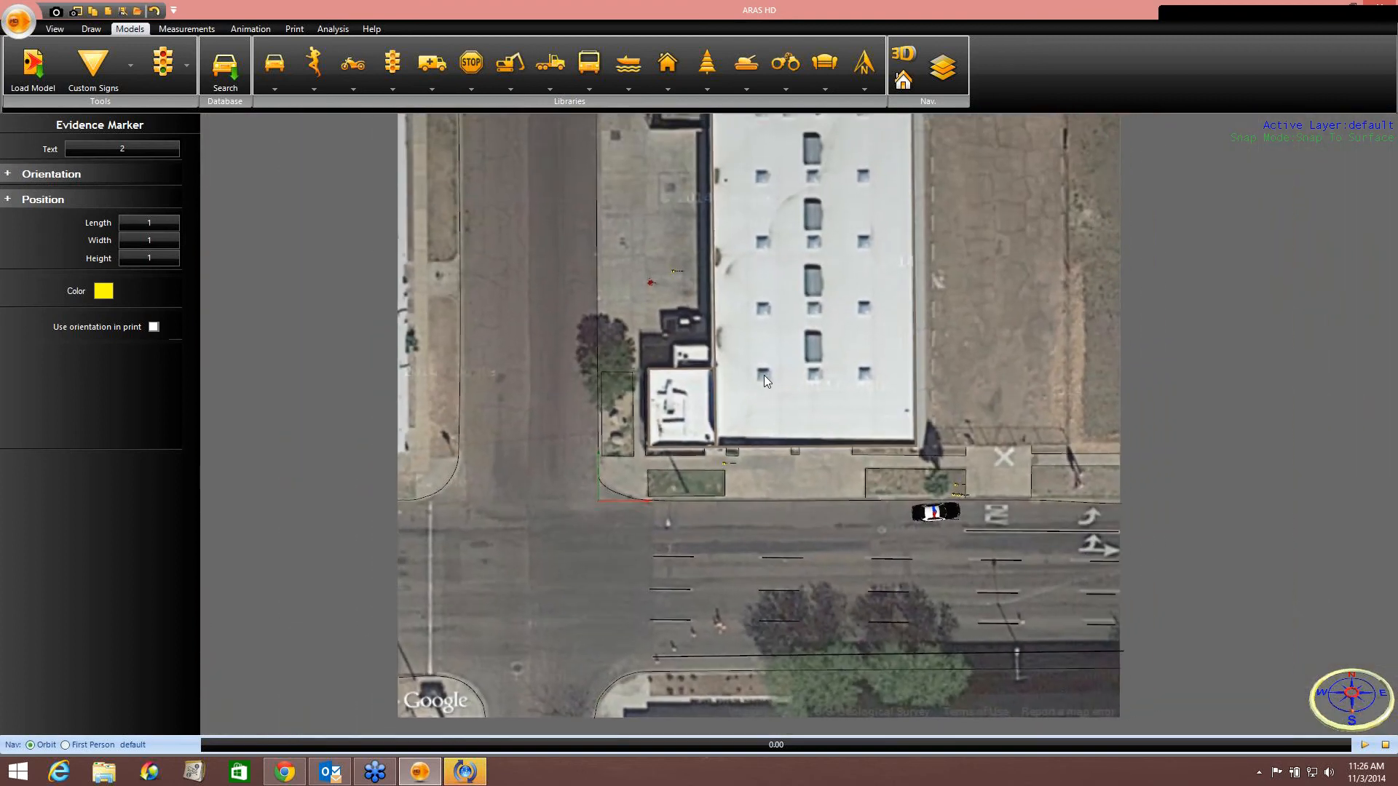
{"action": "scroll", "coordinate": [728, 394], "scroll_direction": "down", "scroll_amount": 3}
{"action": "scroll", "coordinate": [728, 393], "scroll_direction": "up", "scroll_amount": 2}
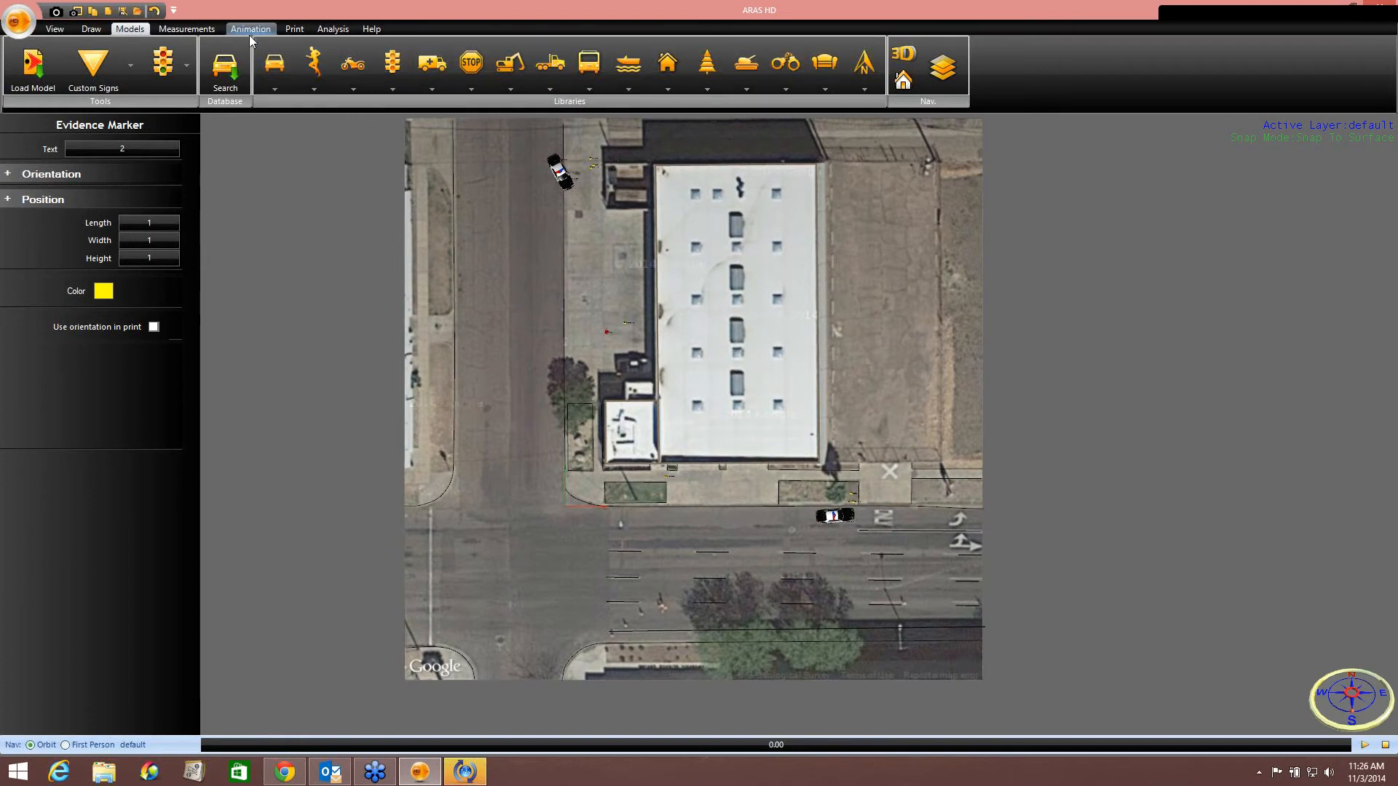
{"action": "left_click", "coordinate": [294, 28]}
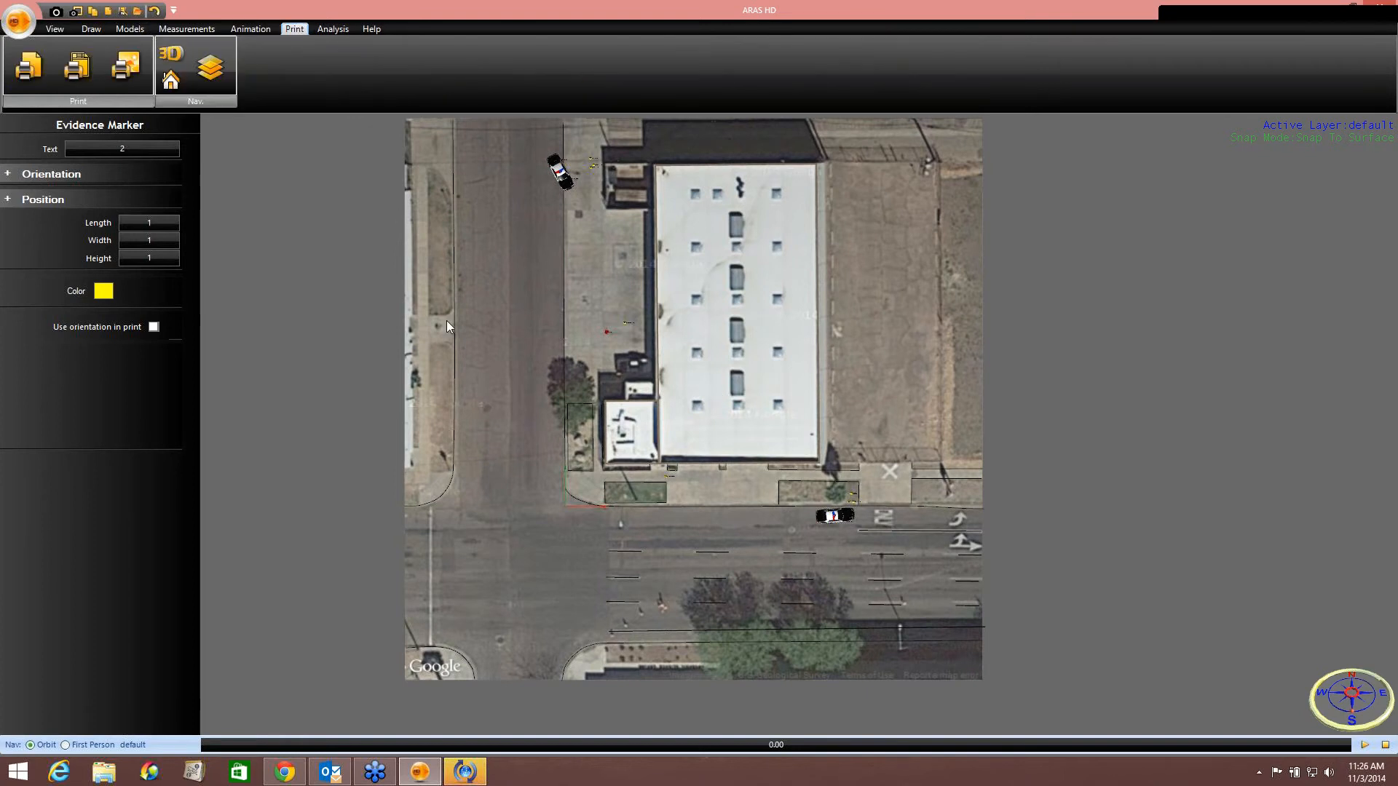
{"action": "middle_click_drag", "start_coordinate": [461, 472], "coordinate": [468, 403]}
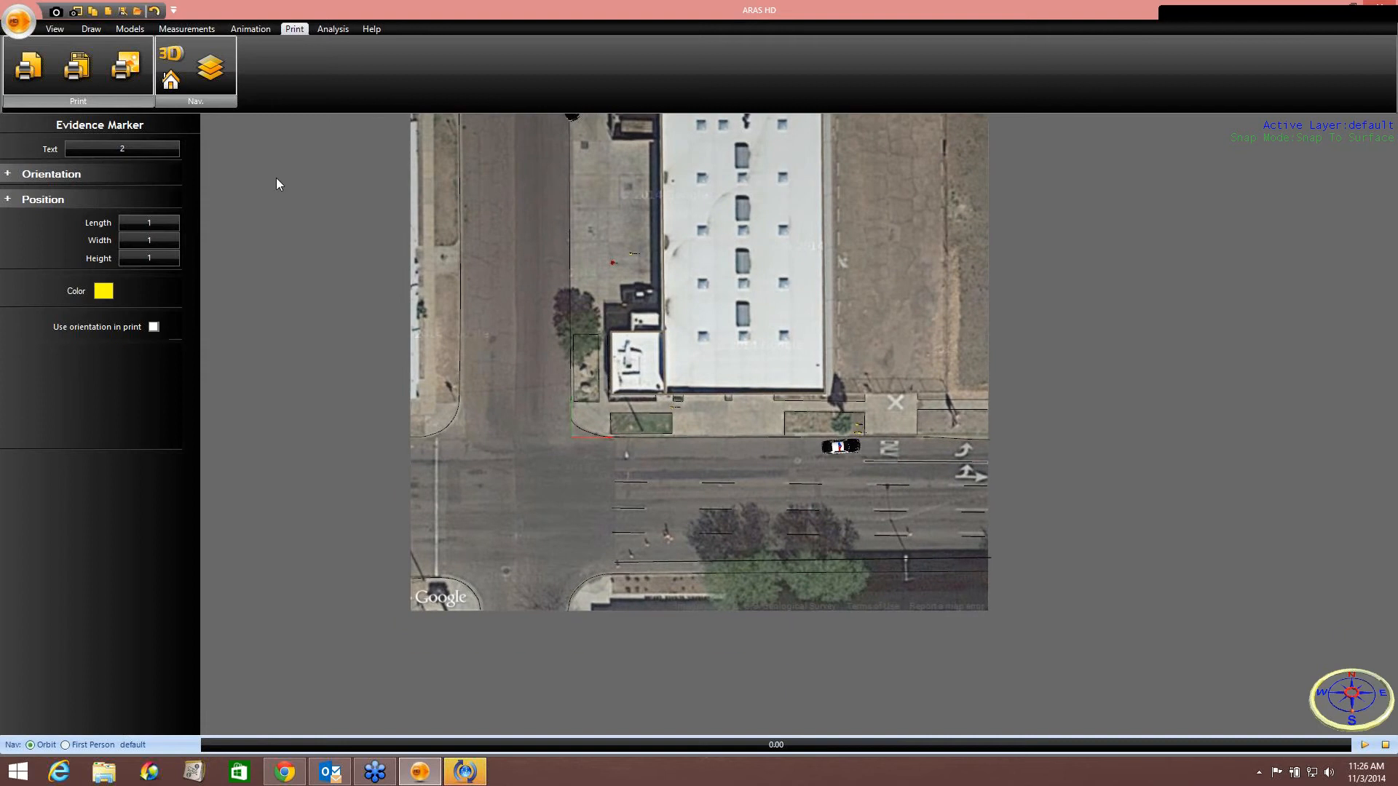
{"action": "left_click", "coordinate": [91, 31]}
{"action": "left_click", "coordinate": [385, 71]}
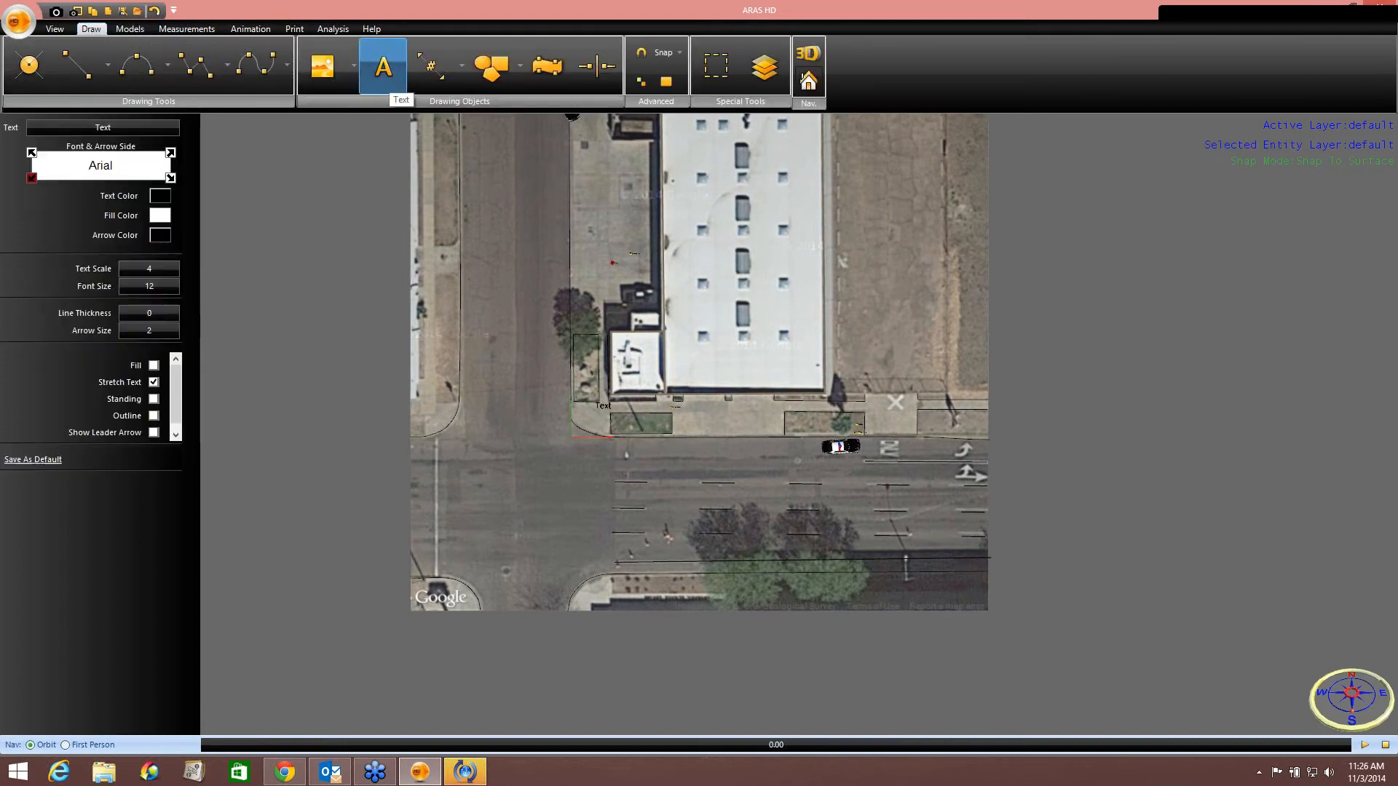
{"action": "scroll", "coordinate": [695, 503], "scroll_direction": "up", "scroll_amount": 1}
{"action": "scroll", "coordinate": [703, 502], "scroll_direction": "up", "scroll_amount": 5}
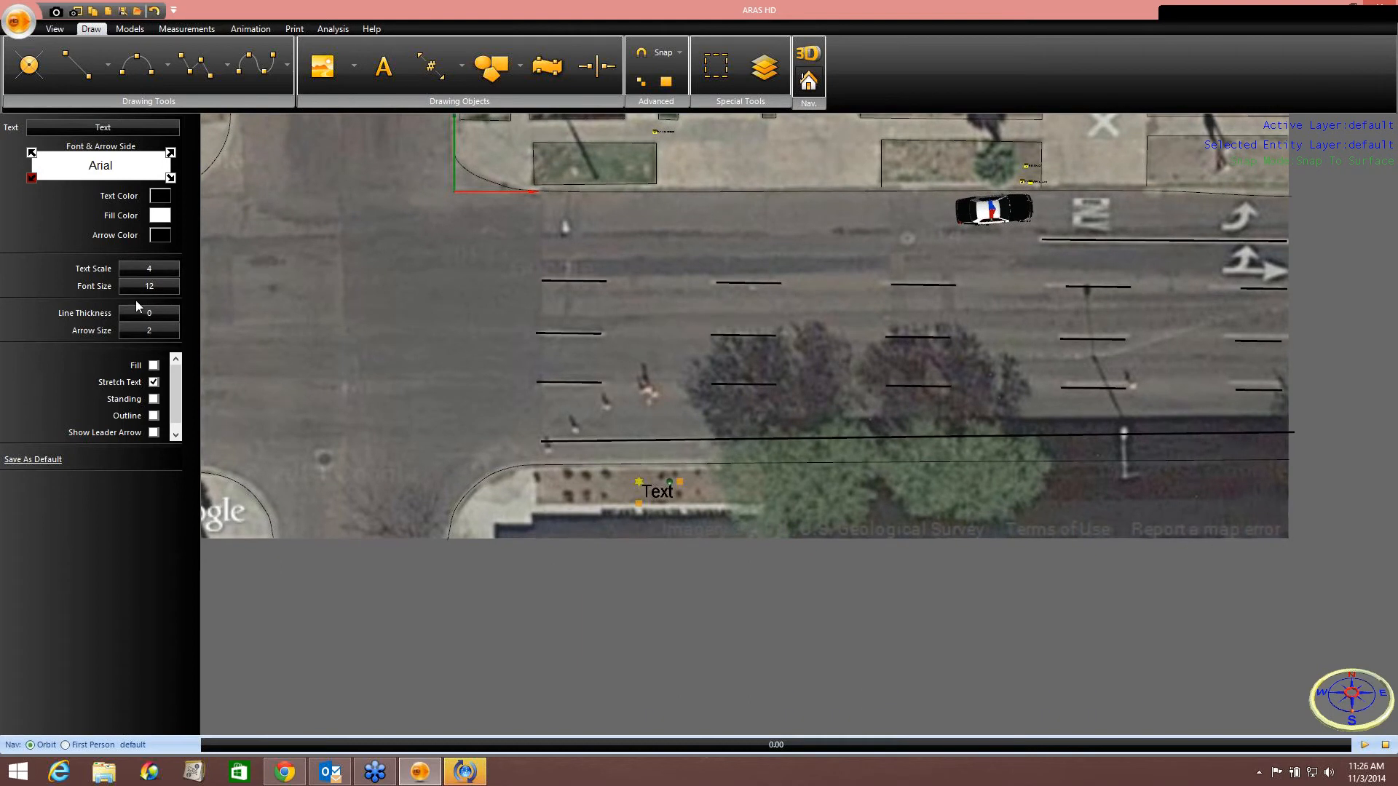
{"action": "left_click", "coordinate": [153, 383]}
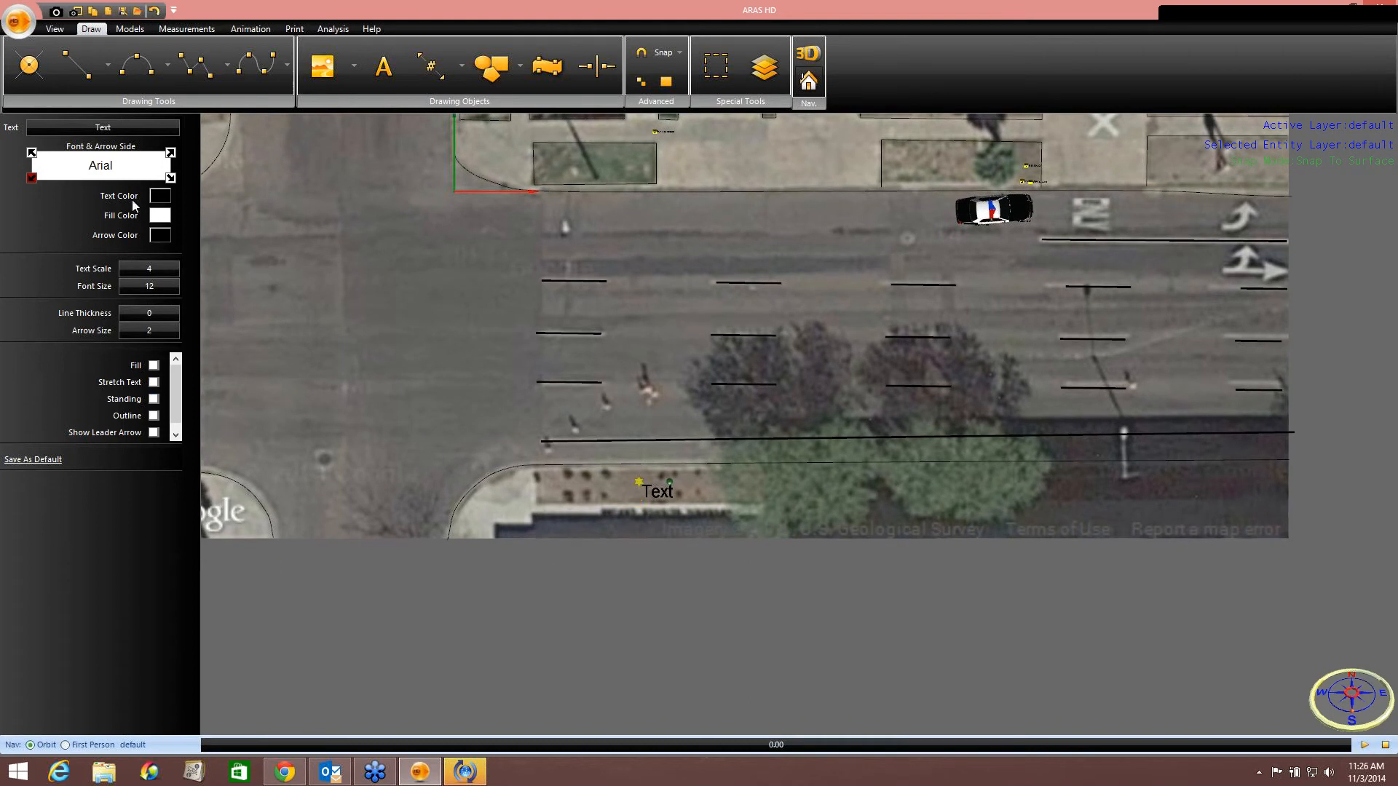
{"action": "left_click", "coordinate": [118, 130]}
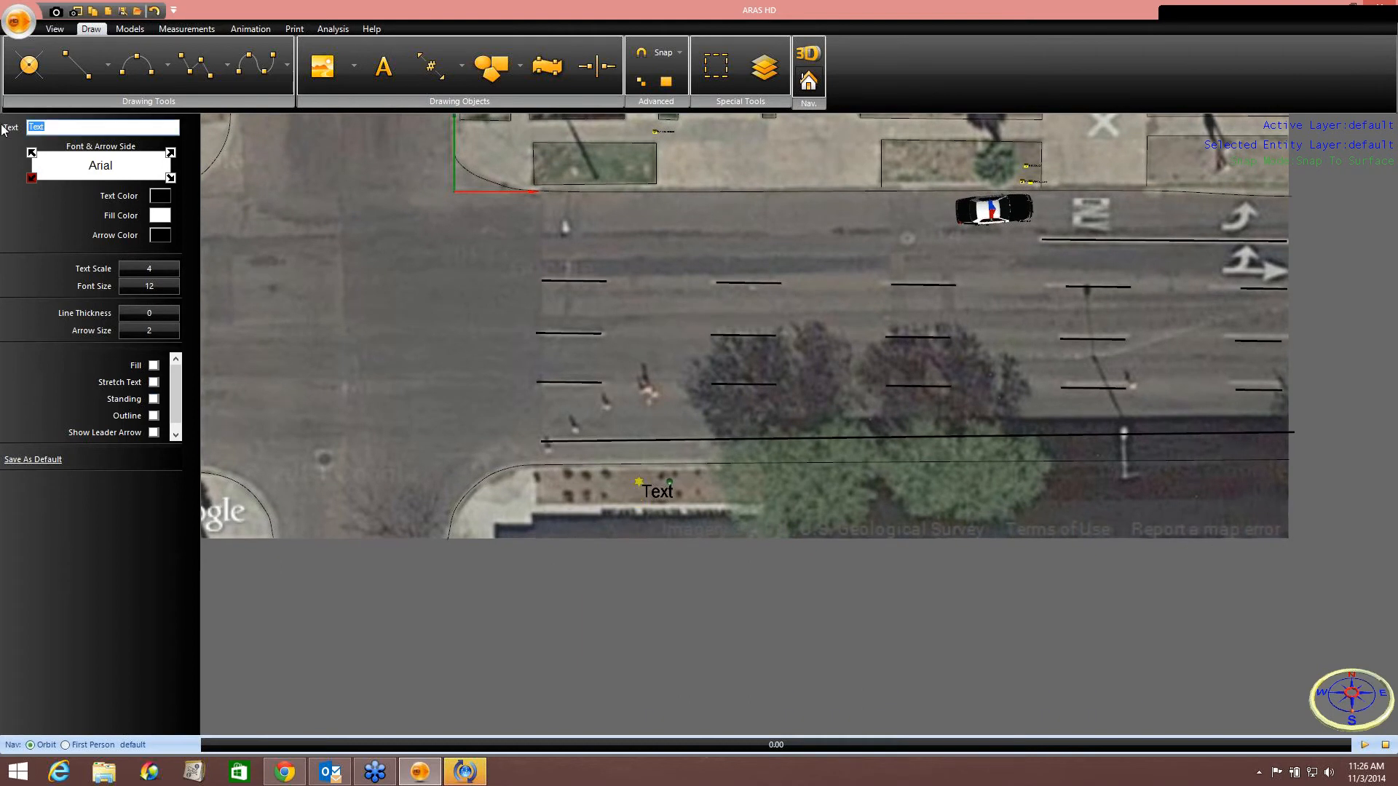
{"action": "type", "text": "Adams Stree"}
{"action": "key", "text": "Return"}
Set the Adams Street label's font size to 6 and text scale to 8, and nudge it slightly right.
{"action": "scroll", "coordinate": [700, 509], "scroll_direction": "down", "scroll_amount": 3}
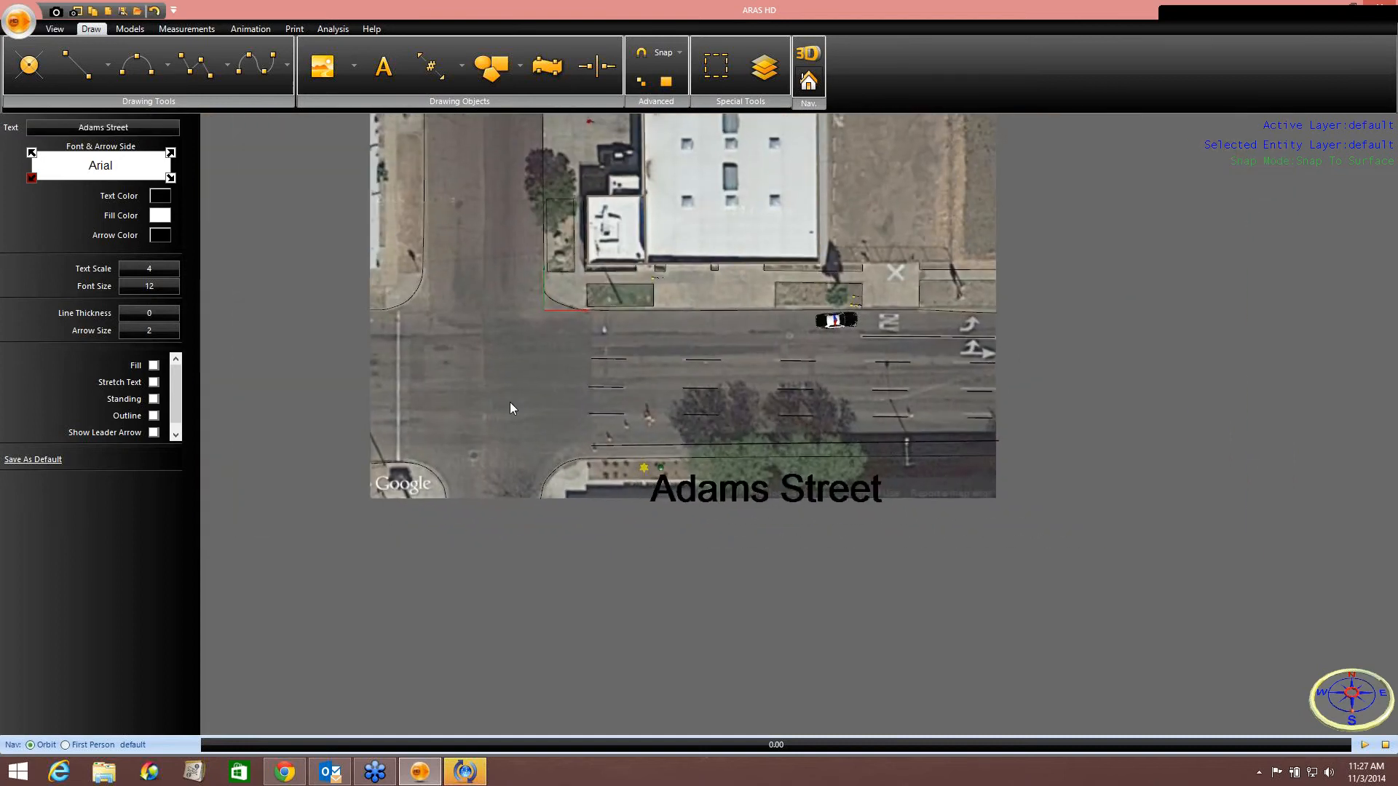
{"action": "left_click", "coordinate": [160, 286]}
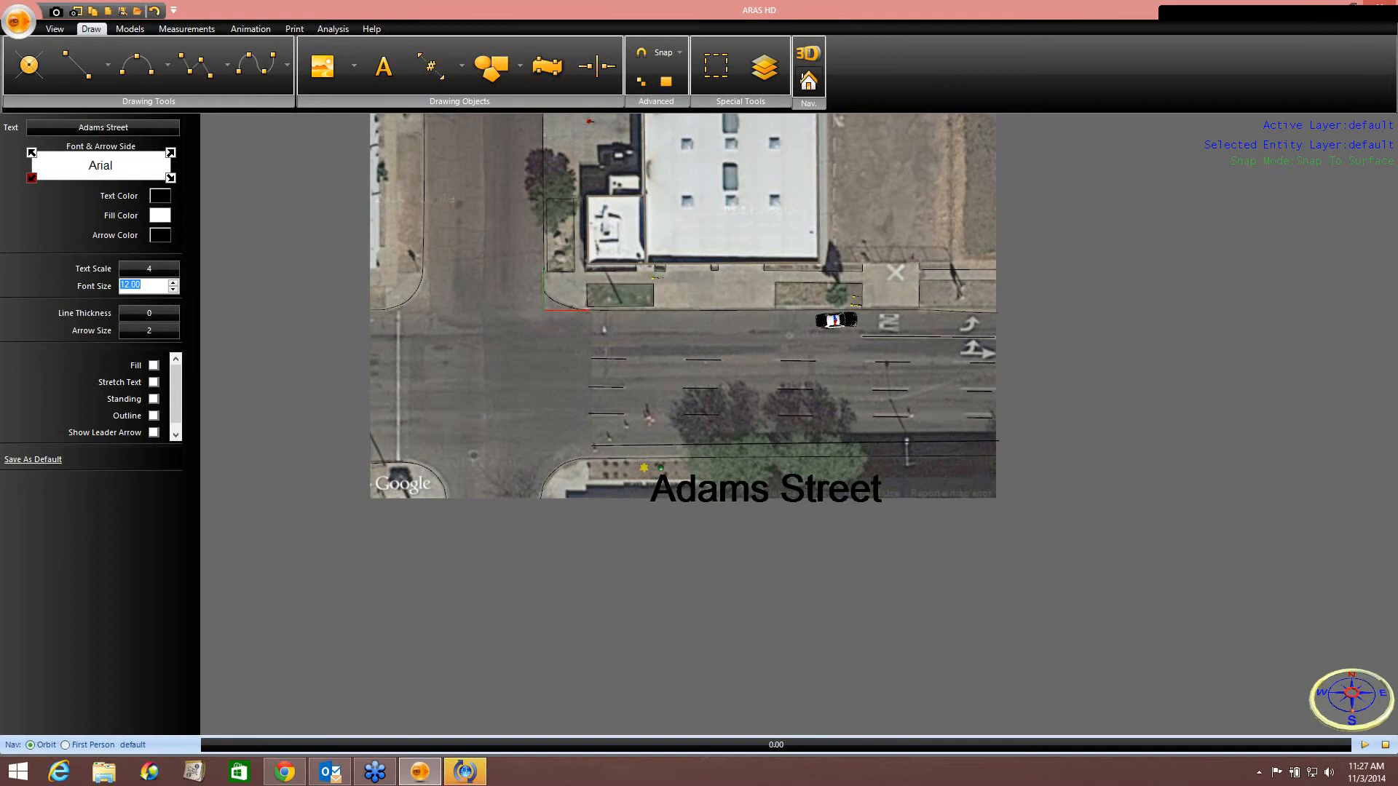
{"action": "type", "text": "6"}
{"action": "key", "text": "Return"}
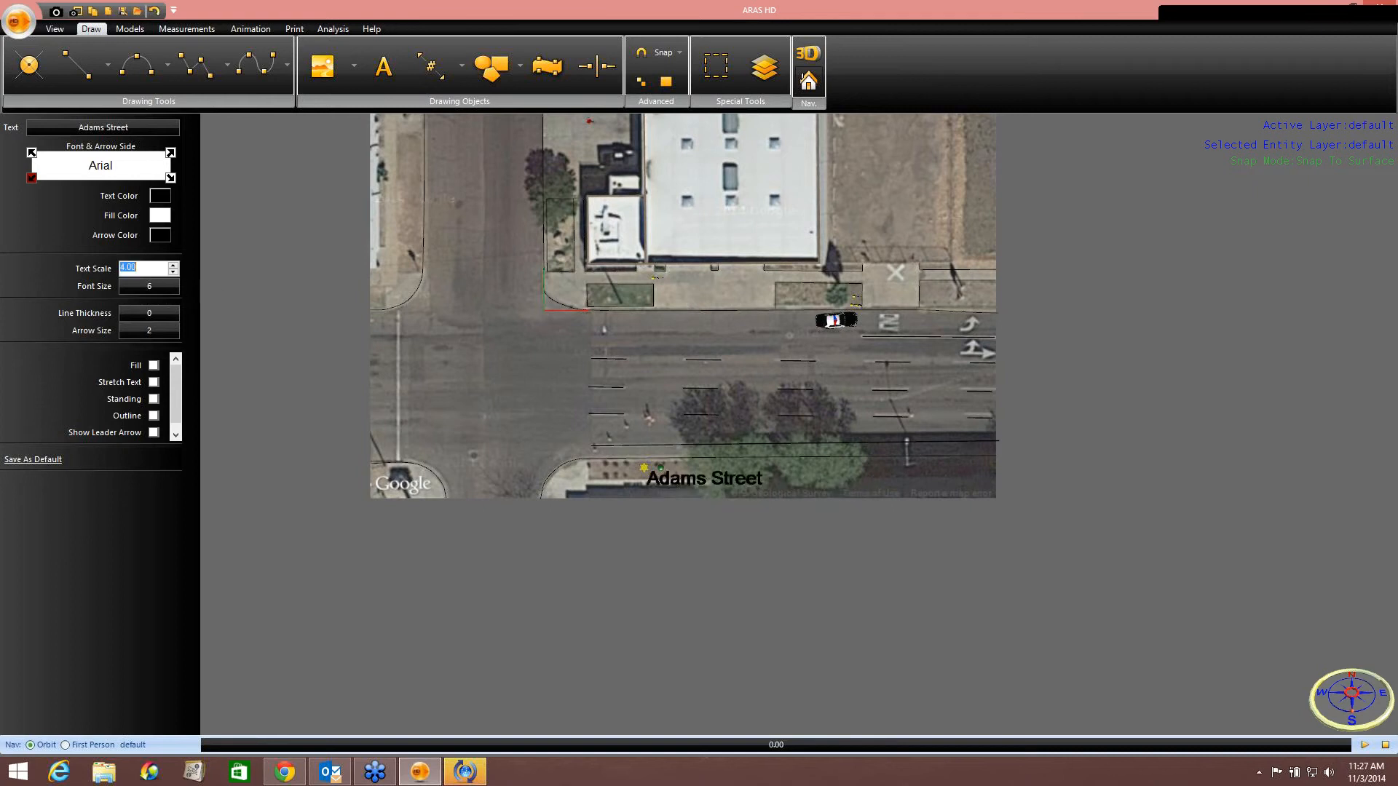
{"action": "type", "text": "8"}
{"action": "key", "text": "Return"}
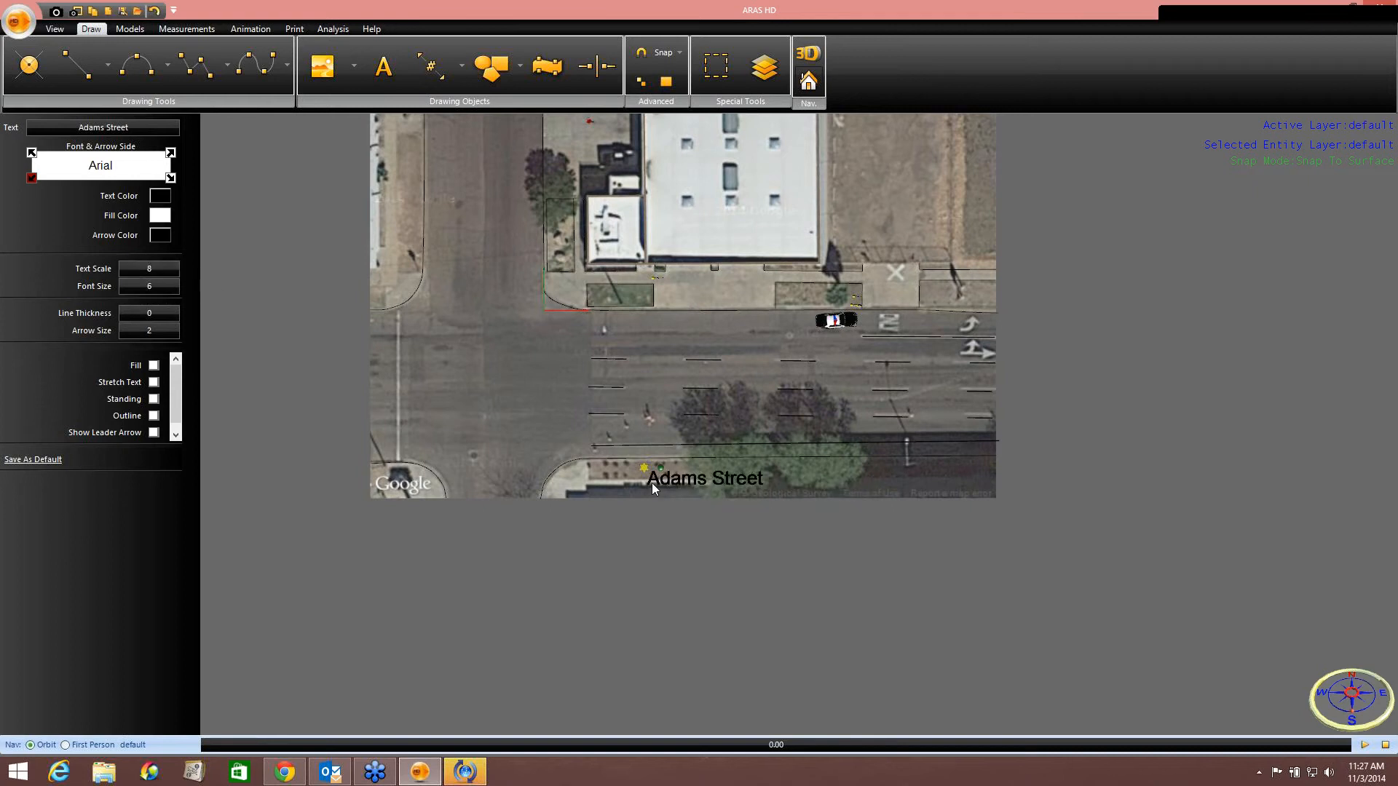
{"action": "left_click_drag", "start_coordinate": [643, 468], "coordinate": [654, 465]}
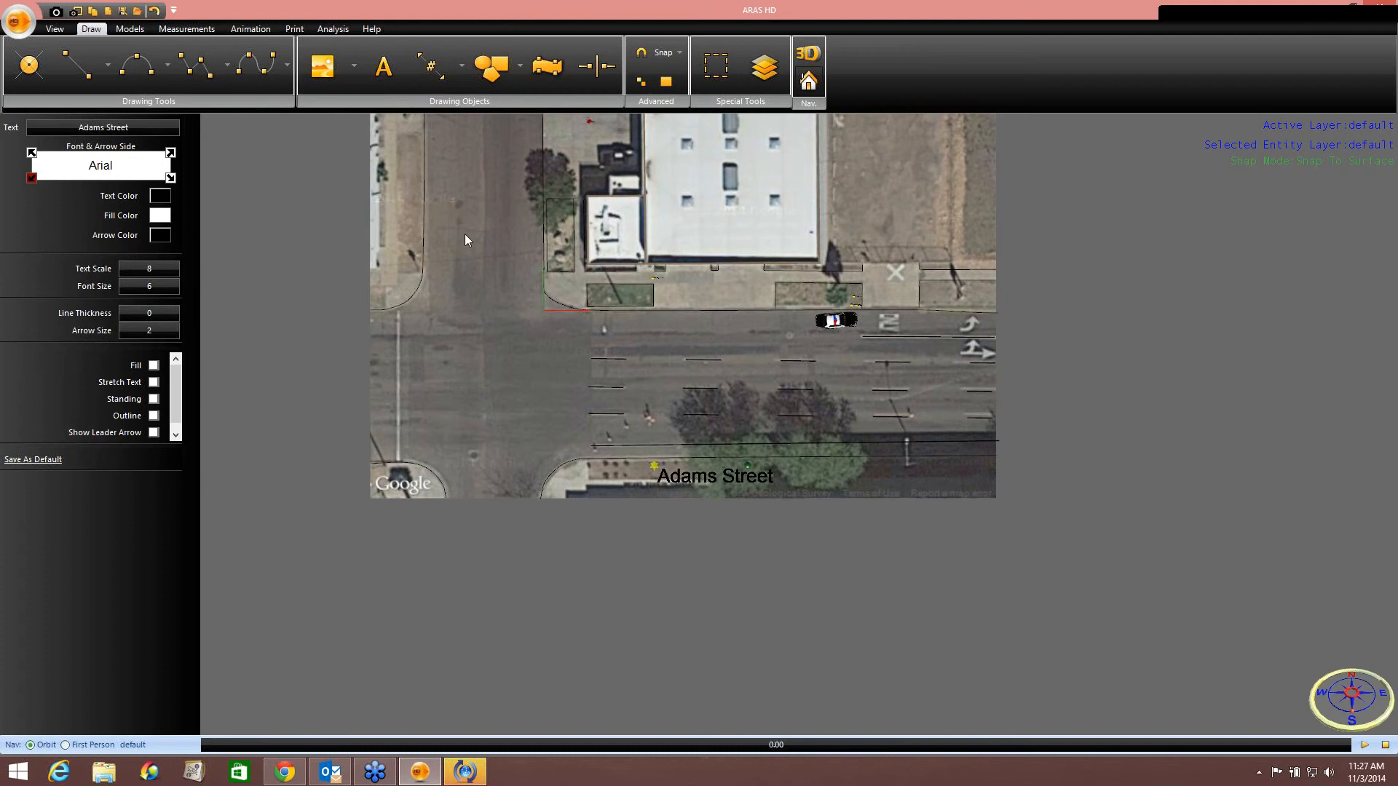
Add a text label reading 8th Avenue beside the north-south street, with Stretch Text turned off.
{"action": "middle_click_drag", "start_coordinate": [464, 233], "coordinate": [526, 291]}
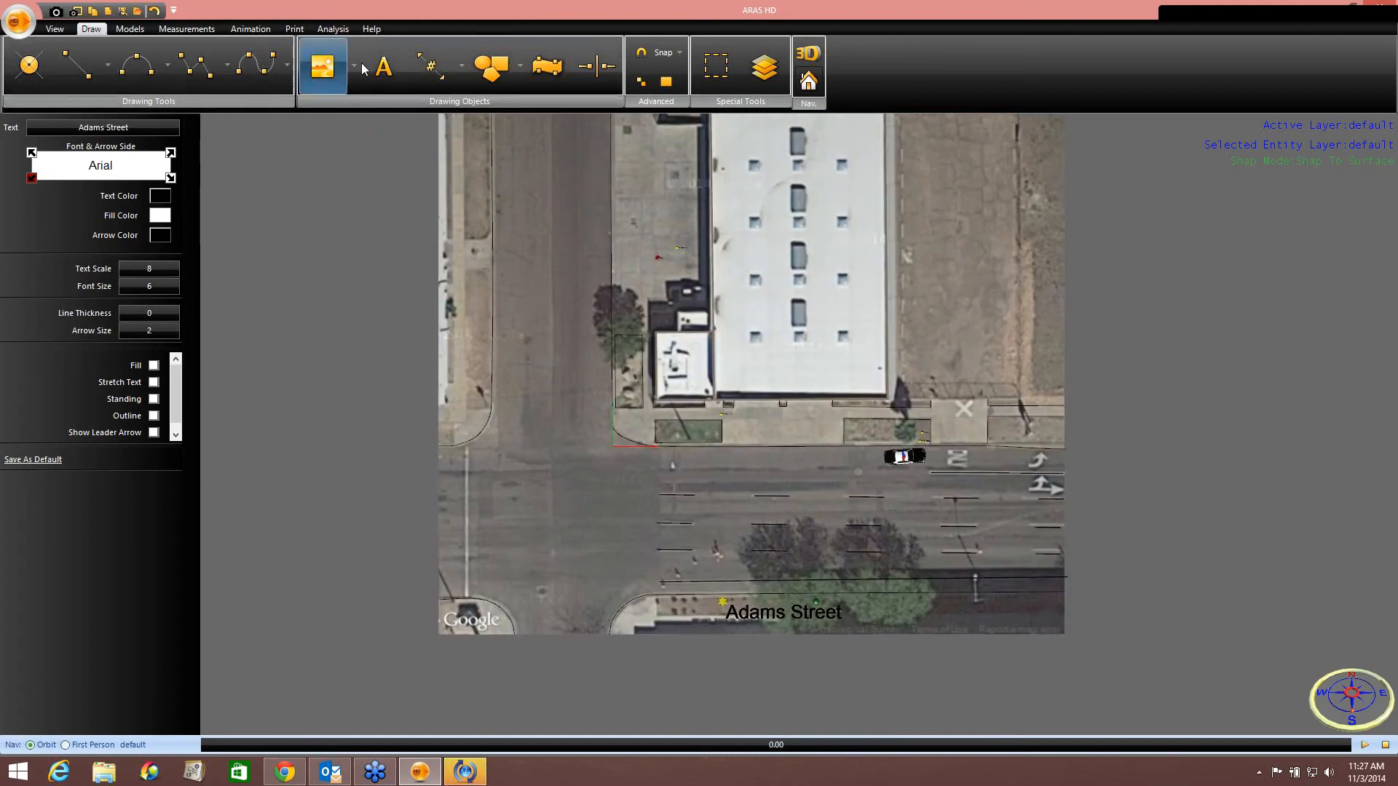
{"action": "left_click", "coordinate": [384, 67]}
{"action": "left_click", "coordinate": [520, 251]}
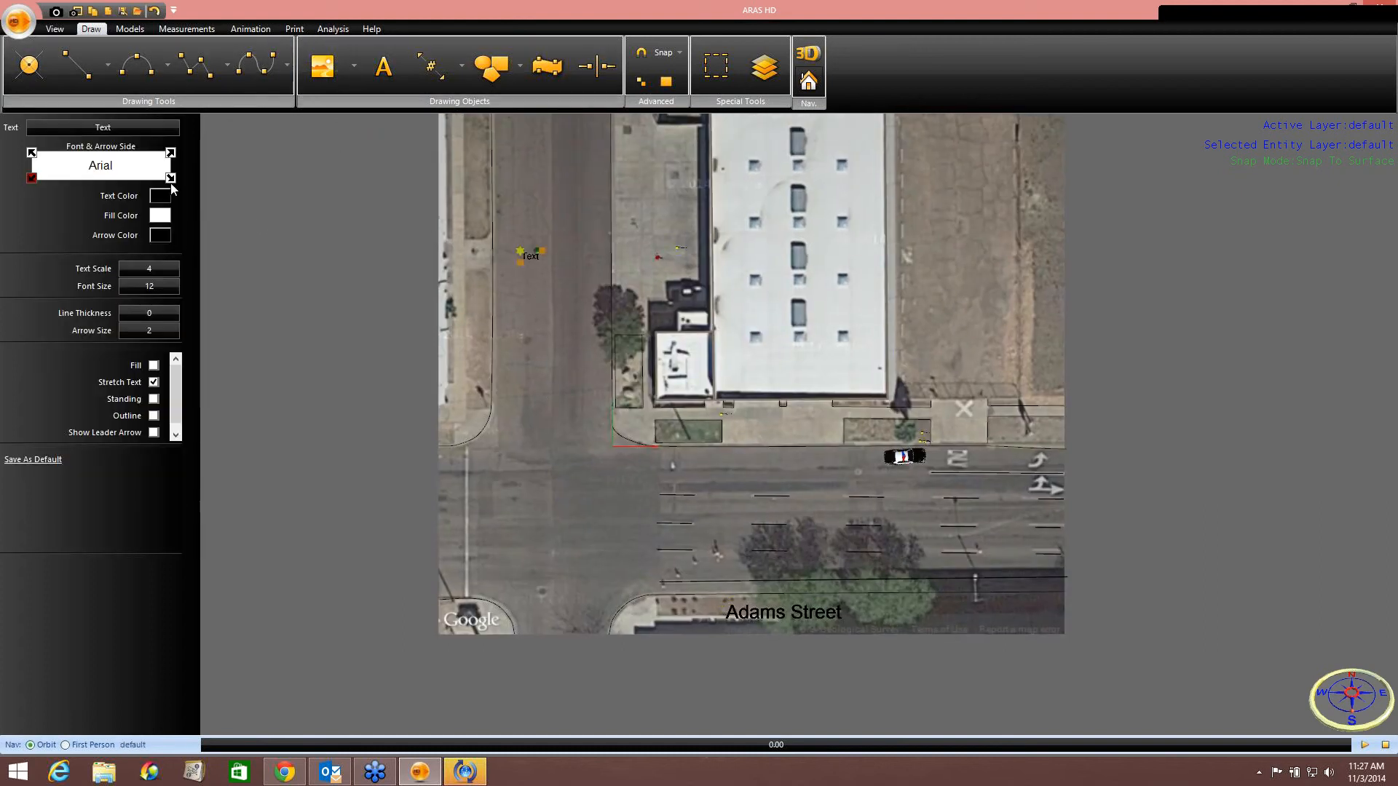
{"action": "left_click", "coordinate": [105, 129]}
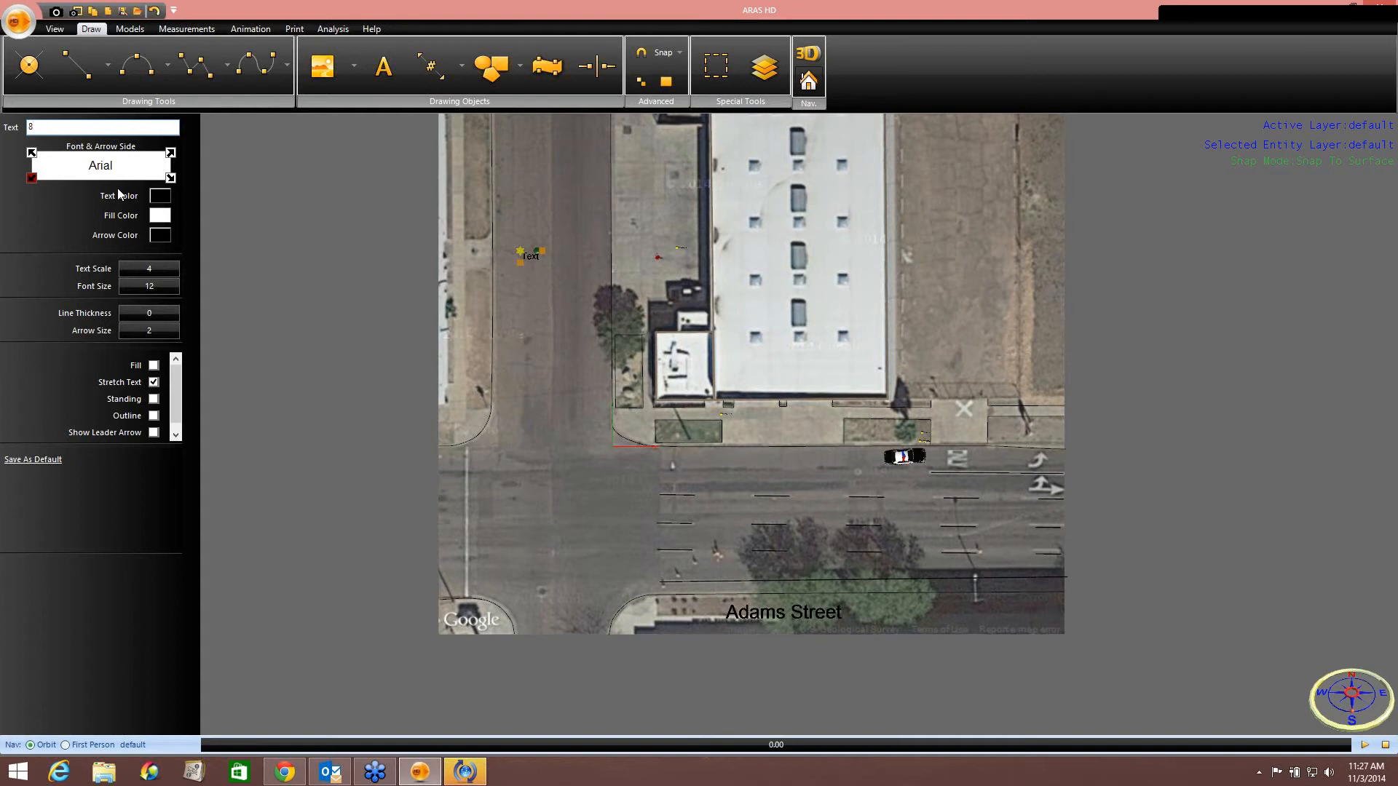
{"action": "left_click", "coordinate": [154, 383]}
{"action": "key", "text": "Return"}
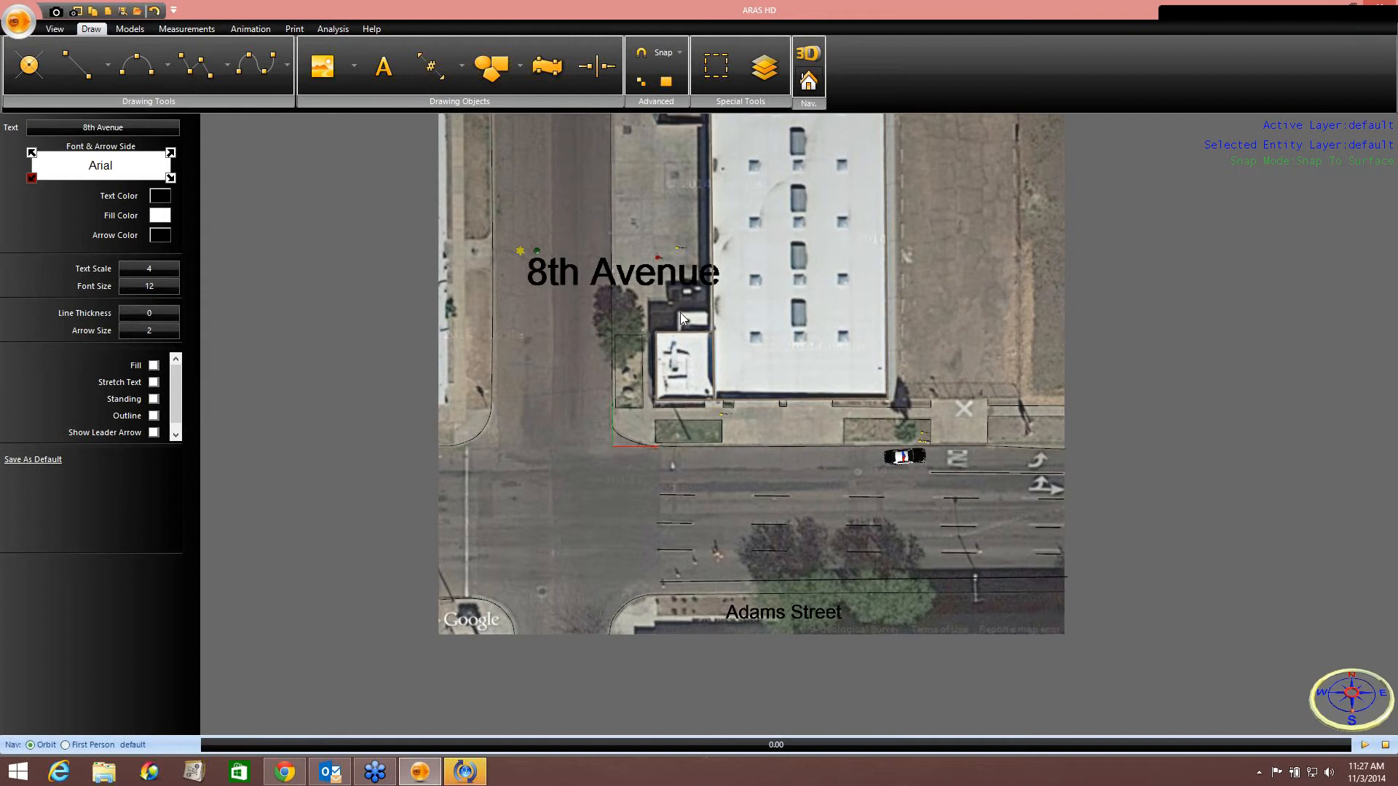
Set the 8th Avenue label's font size to 6.
{"action": "double_click", "coordinate": [158, 286]}
{"action": "type", "text": "6"}
{"action": "key", "text": "Return"}
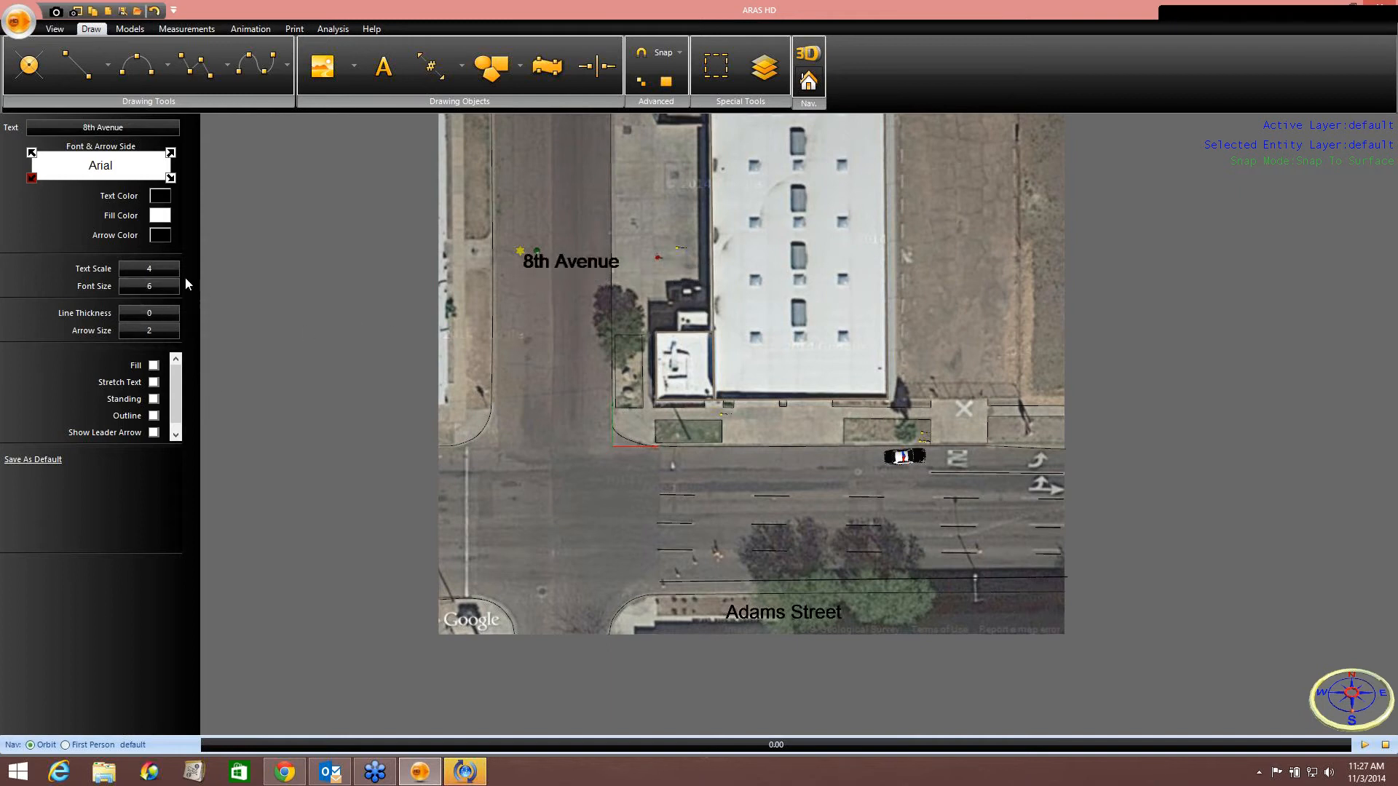
Set the 8th Avenue label's text scale to 8 and nudge it slightly left and down.
{"action": "type", "text": "8"}
{"action": "key", "text": "Return"}
{"action": "left_click_drag", "start_coordinate": [519, 250], "coordinate": [493, 266]}
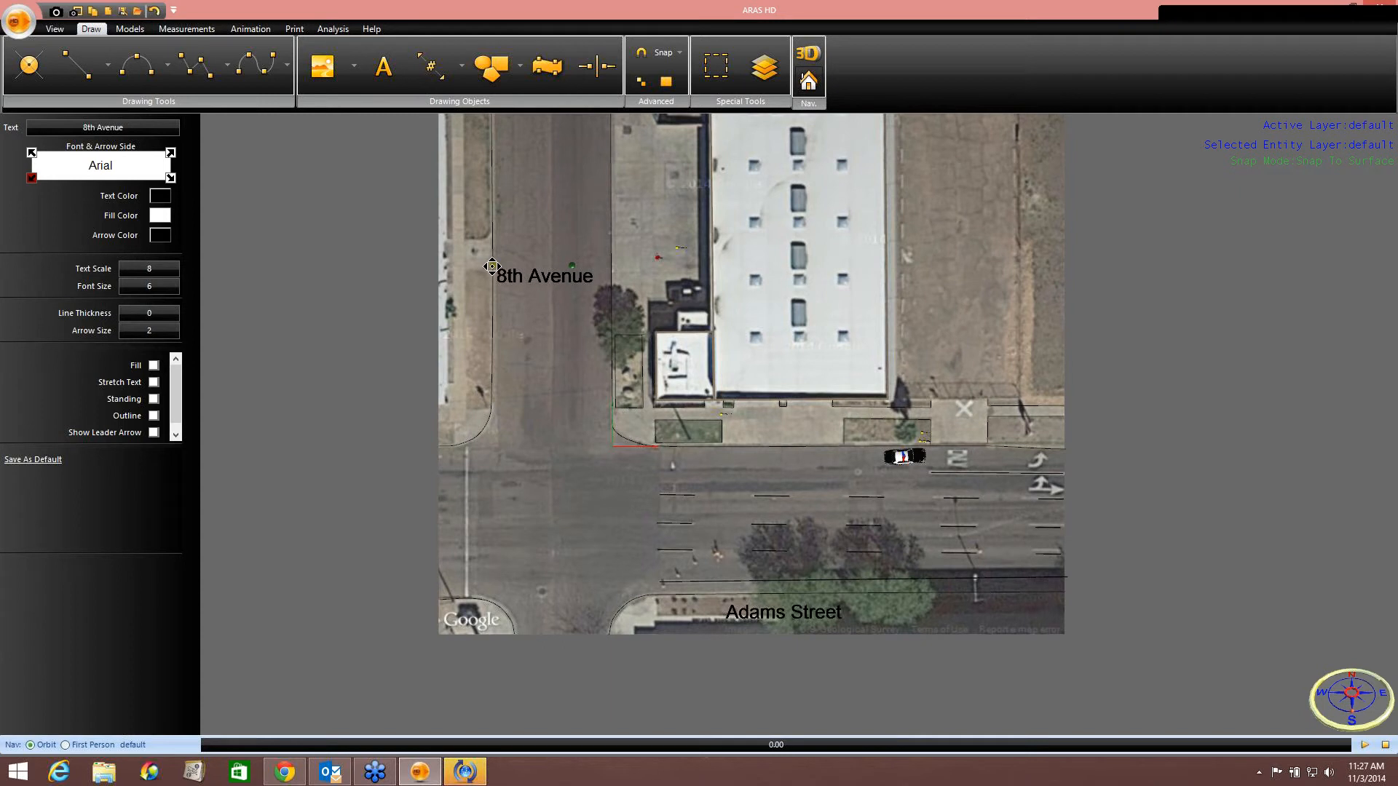
Move the Adams Street label up closer to the middle of the street.
{"action": "left_click", "coordinate": [727, 618]}
{"action": "left_click_drag", "start_coordinate": [720, 601], "coordinate": [714, 557]}
Add a vertical text label reading ONLY on the lane marking beside the police car.
{"action": "middle_click_drag", "start_coordinate": [1077, 522], "coordinate": [836, 477]}
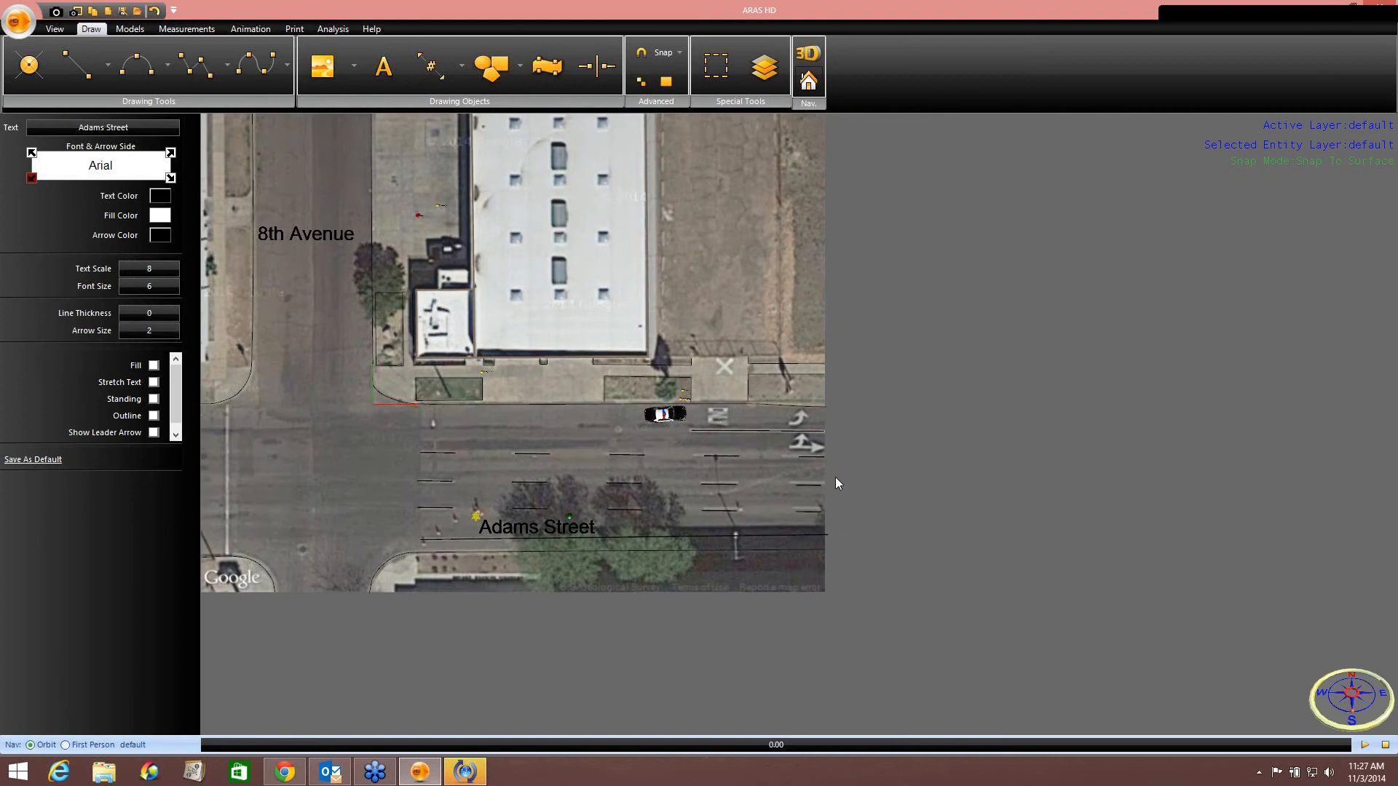
{"action": "scroll", "coordinate": [835, 477], "scroll_direction": "up", "scroll_amount": 4}
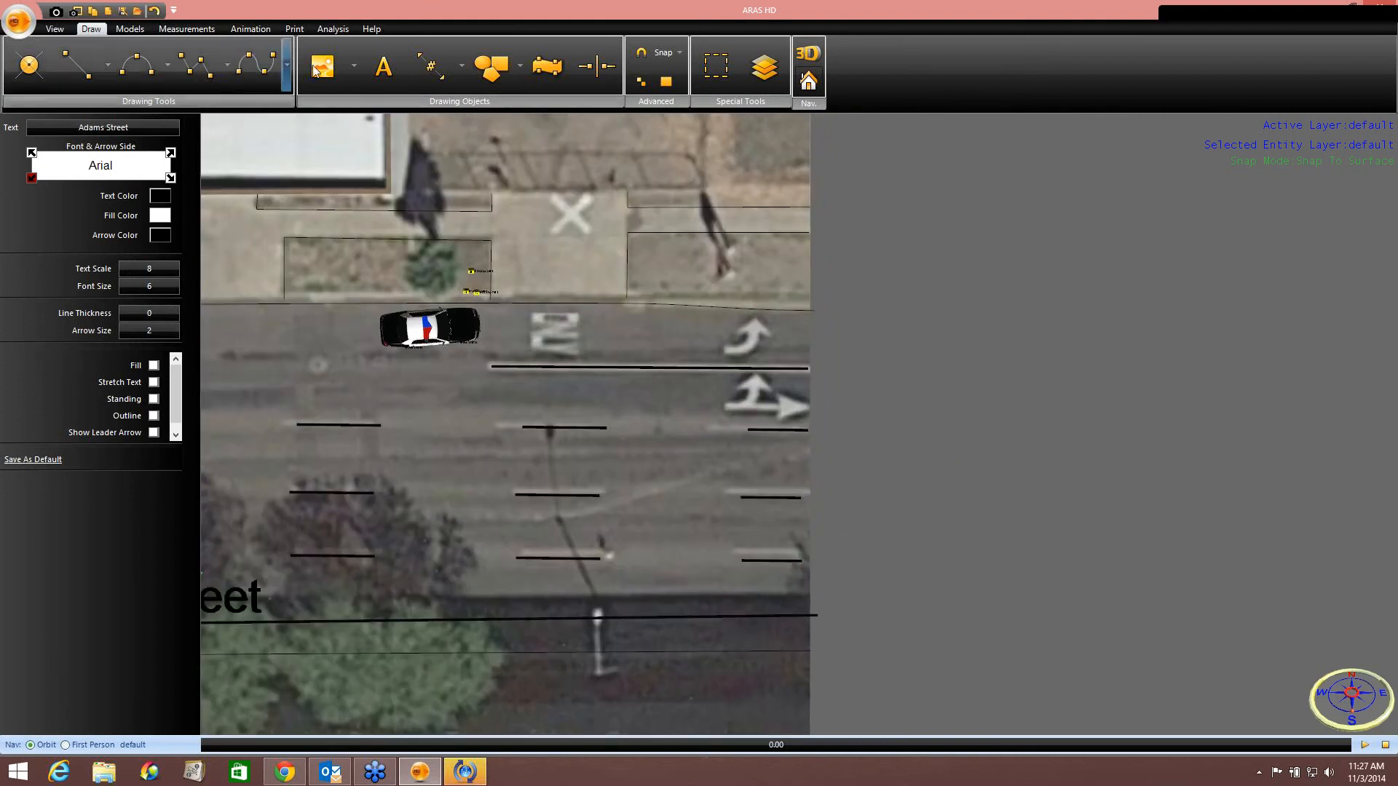
{"action": "left_click", "coordinate": [383, 69]}
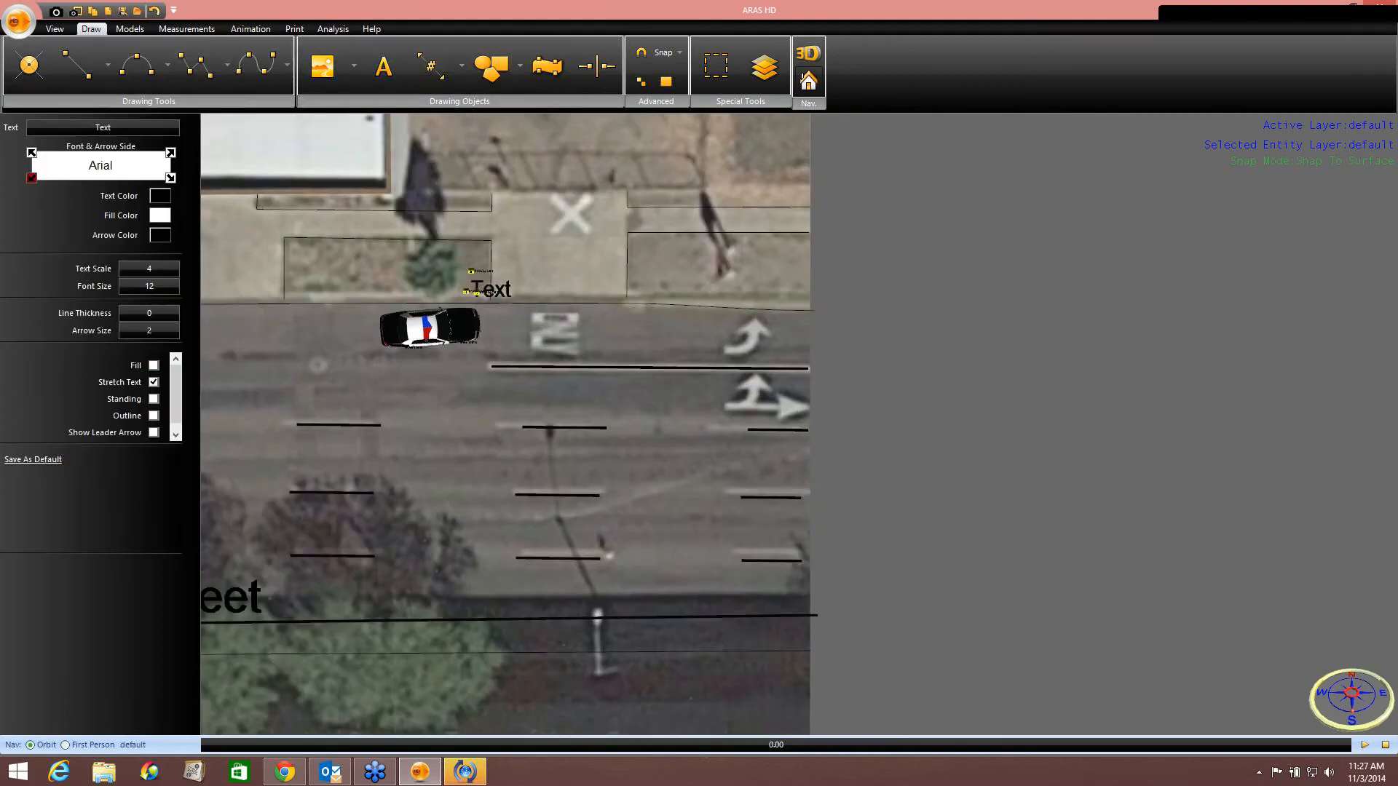
{"action": "left_click", "coordinate": [512, 354]}
{"action": "left_click_drag", "start_coordinate": [568, 344], "coordinate": [537, 373]}
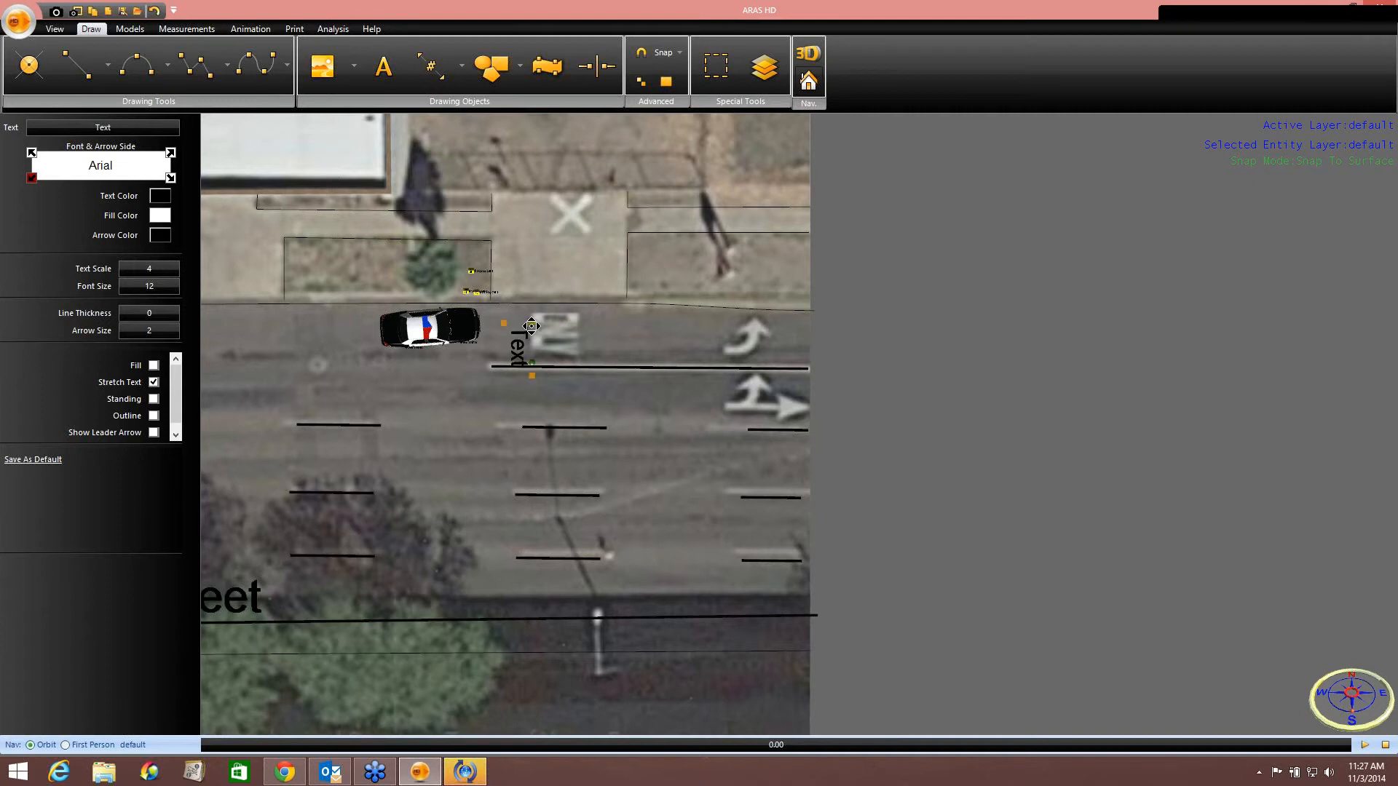
{"action": "left_click_drag", "start_coordinate": [532, 324], "coordinate": [566, 309]}
{"action": "left_click", "coordinate": [137, 131]}
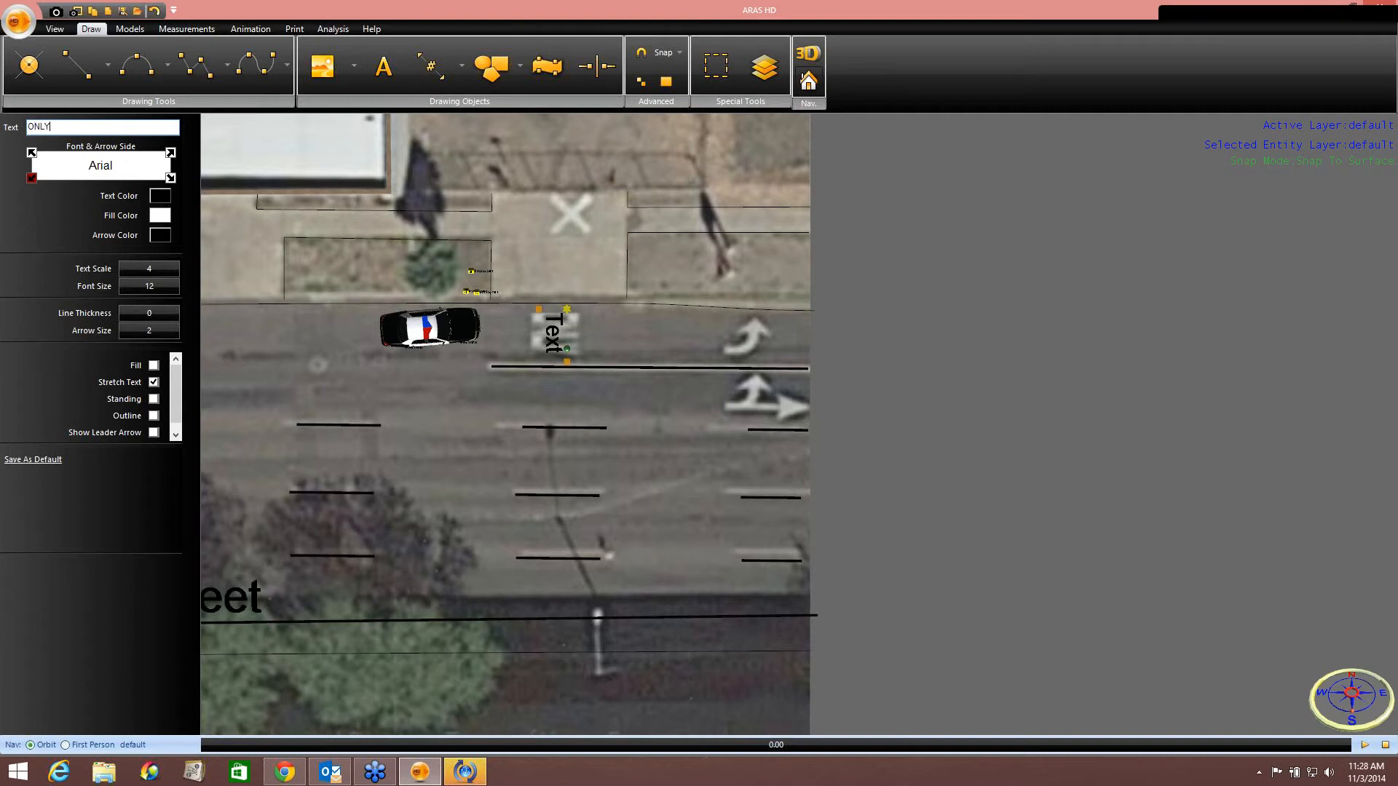
{"action": "key", "text": "Return"}
{"action": "scroll", "coordinate": [428, 413], "scroll_direction": "up", "scroll_amount": 5}
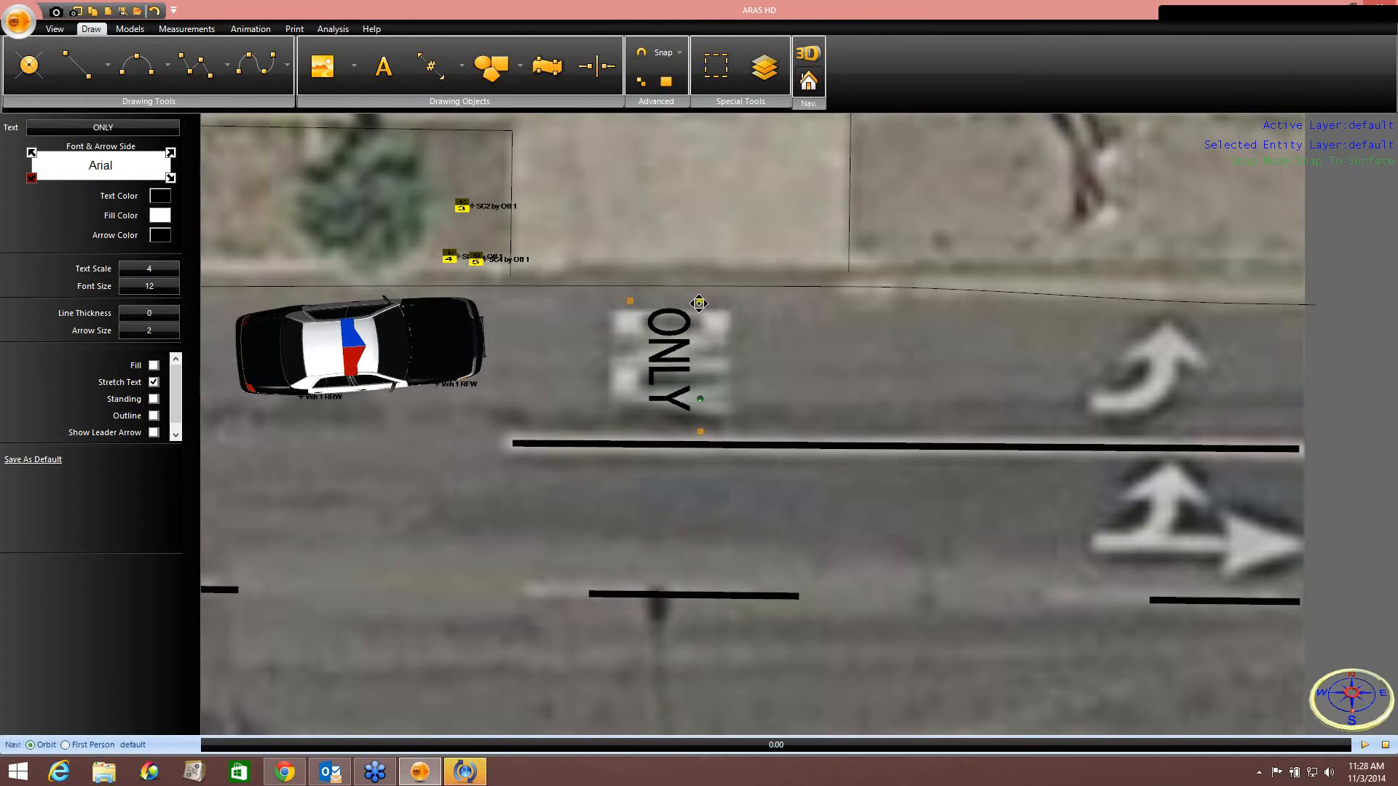
Rotate the ONLY label to face the opposite direction and shift it slightly right.
{"action": "left_click_drag", "start_coordinate": [700, 301], "coordinate": [564, 302]}
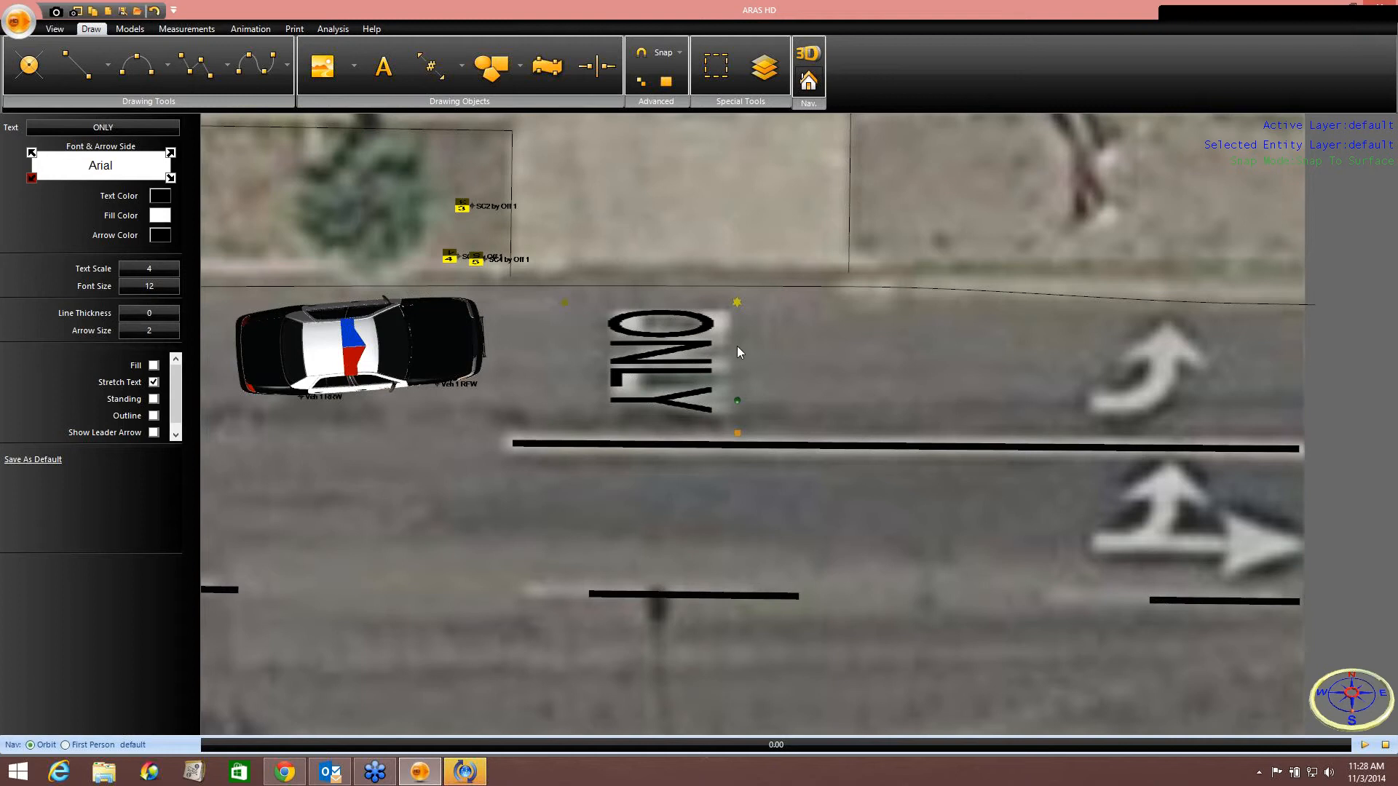
{"action": "left_click_drag", "start_coordinate": [734, 305], "coordinate": [742, 305]}
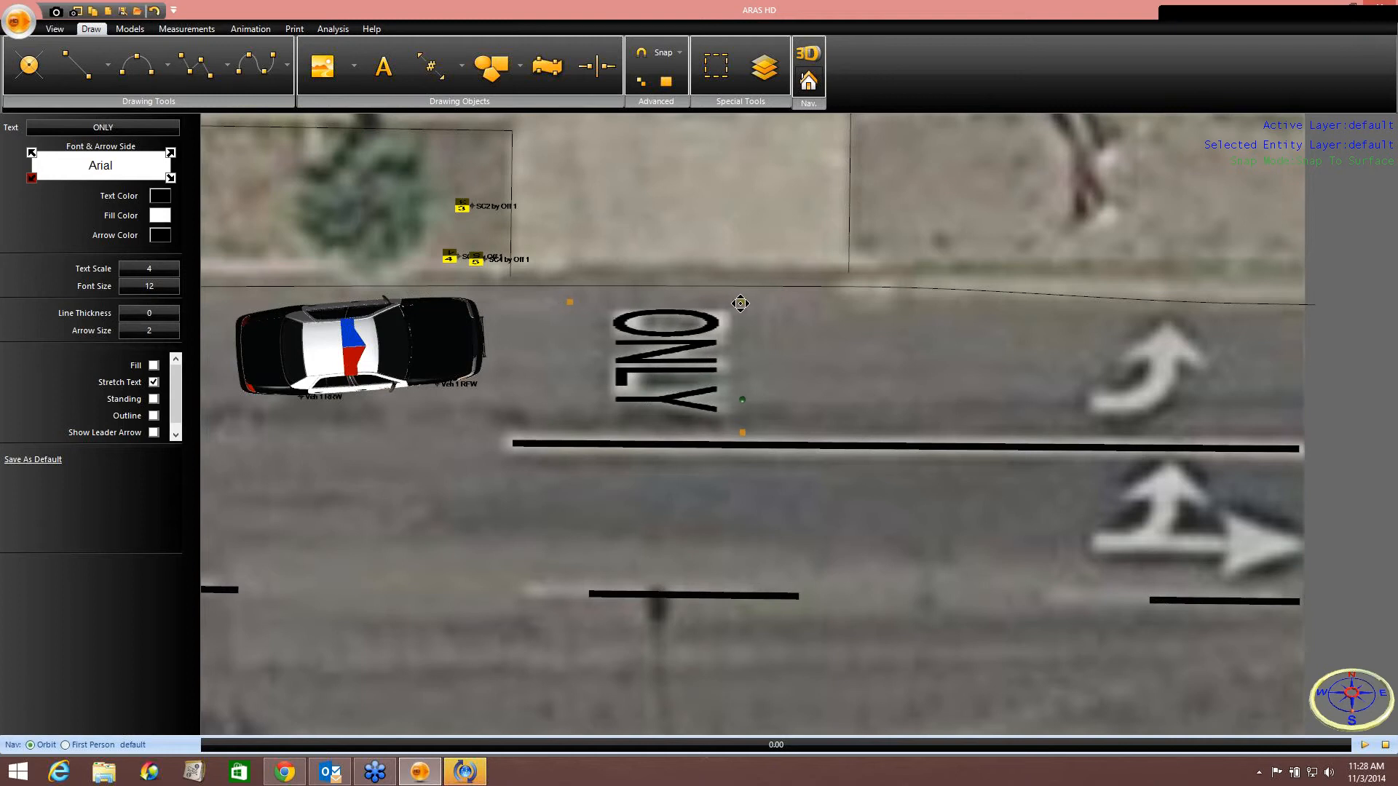
{"action": "left_click", "coordinate": [833, 375]}
{"action": "scroll", "coordinate": [831, 372], "scroll_direction": "down", "scroll_amount": 5}
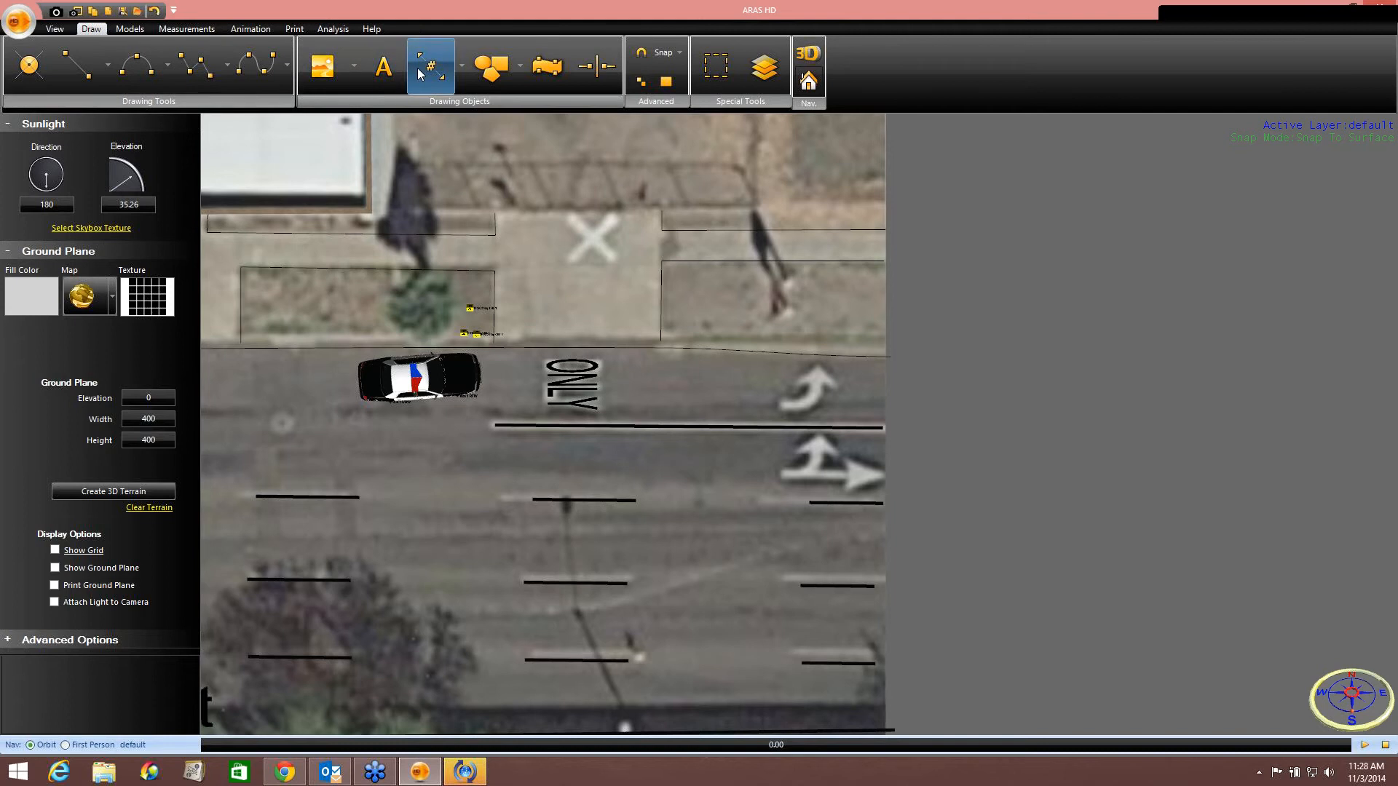
Place a turning lane arrow model from the street library over the painted turn arrow in the lane.
{"action": "left_click", "coordinate": [130, 29]}
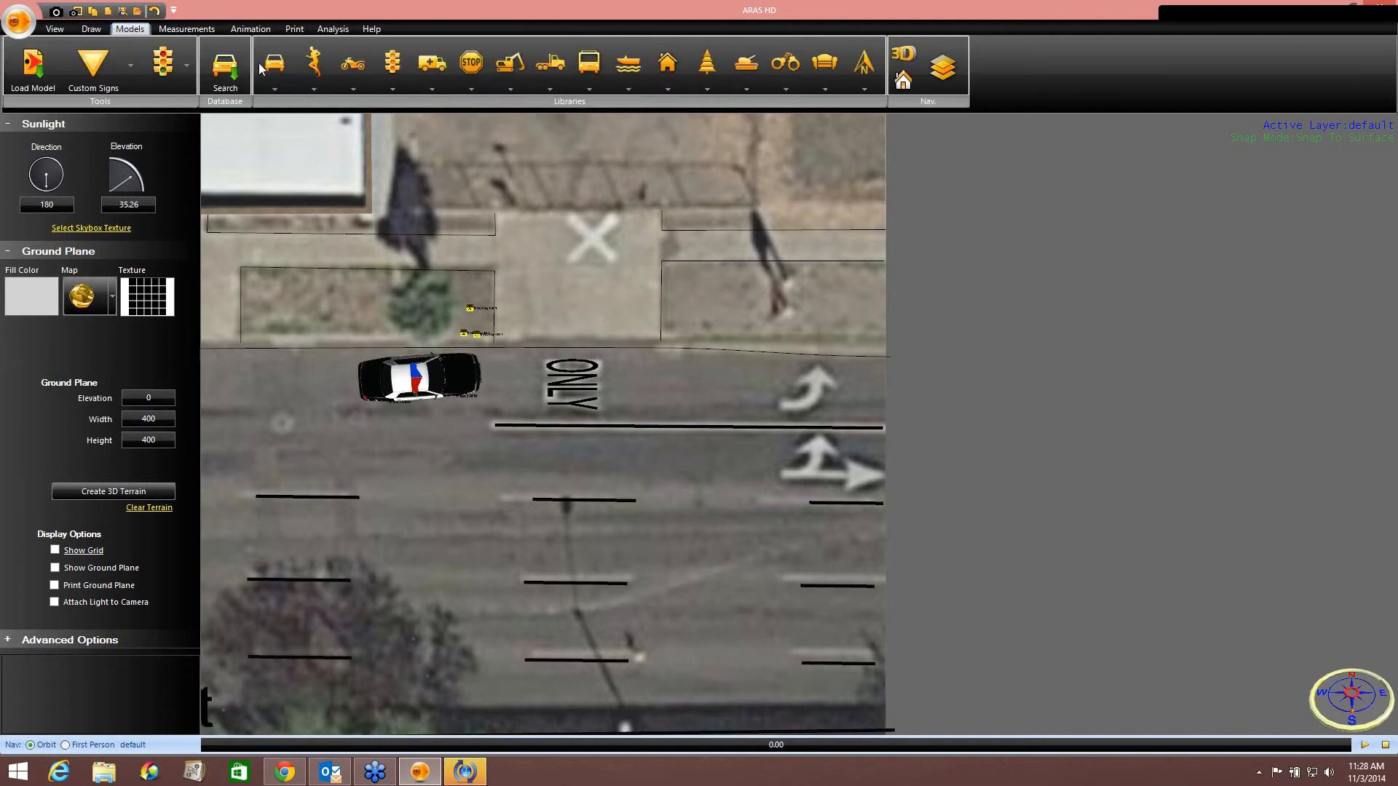
{"action": "left_click", "coordinate": [471, 69]}
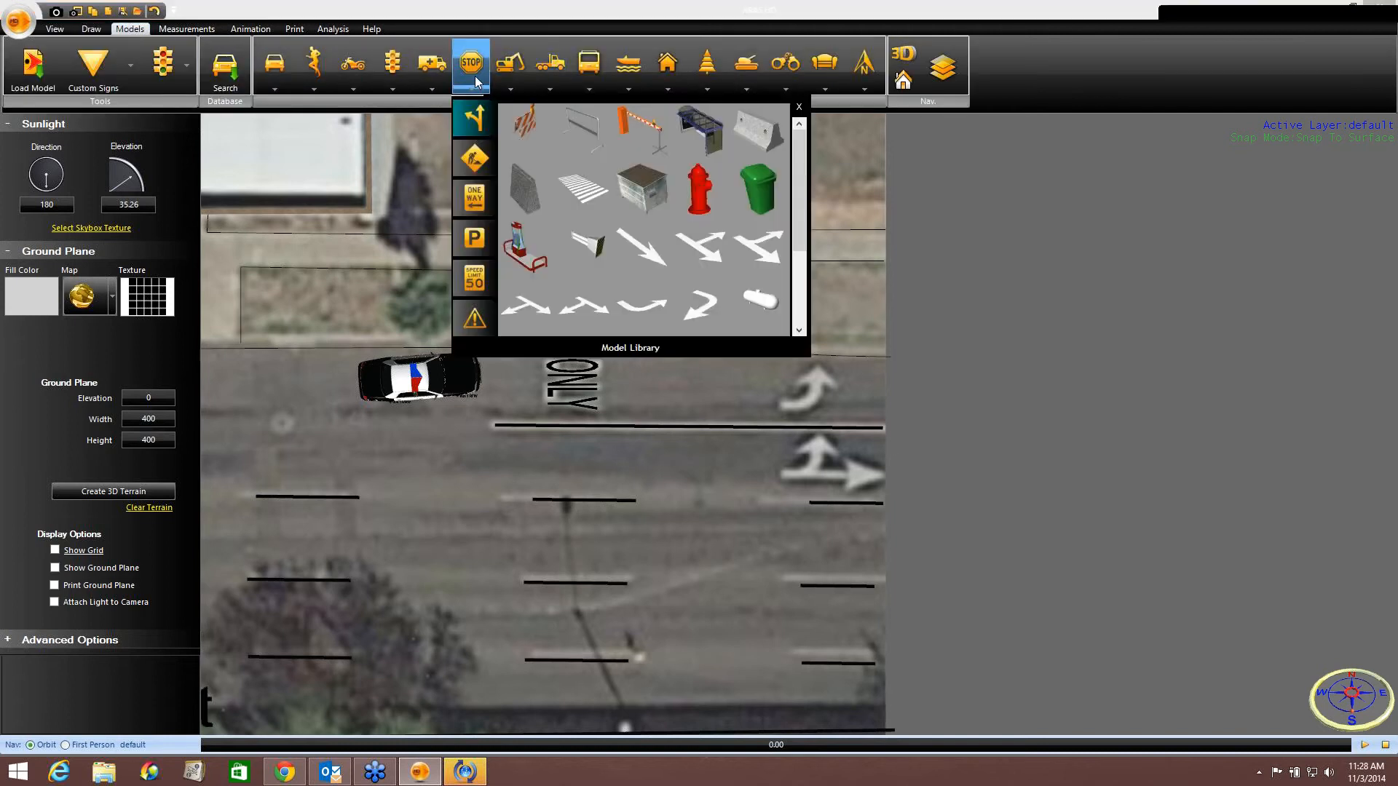
{"action": "left_click", "coordinate": [654, 304]}
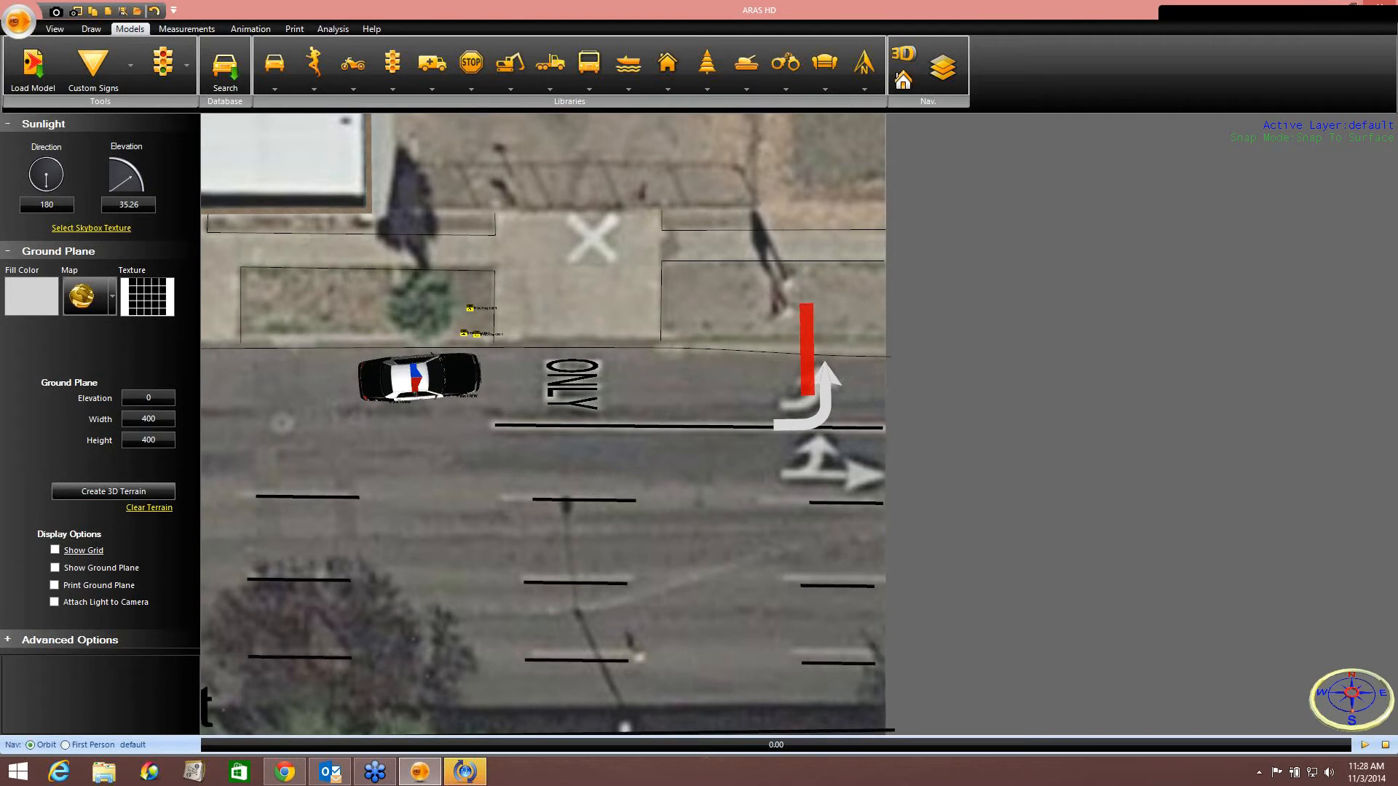
{"action": "right_click", "coordinate": [813, 313]}
{"action": "left_click", "coordinate": [859, 313]}
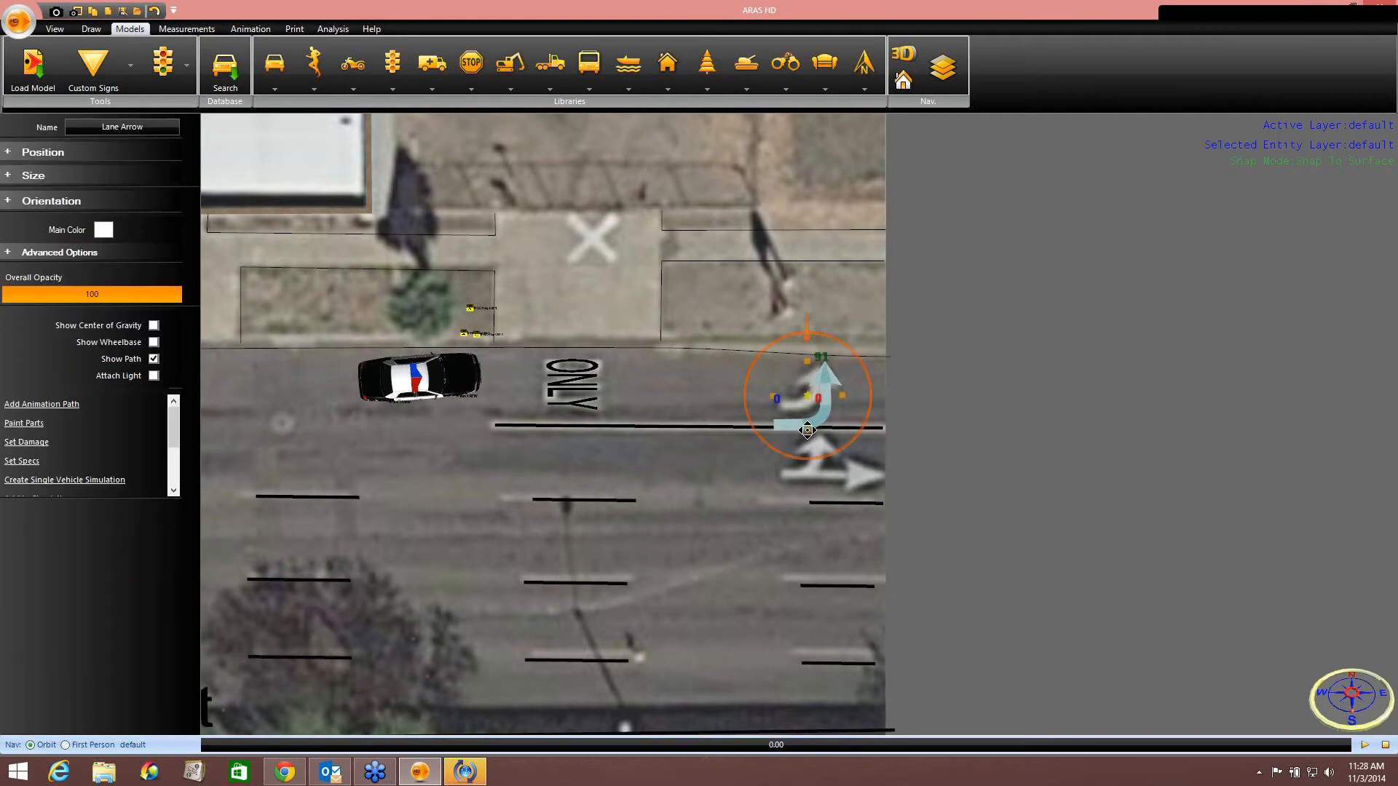
{"action": "left_click_drag", "start_coordinate": [808, 433], "coordinate": [806, 388]}
Change the turning lane arrow's main colour to black.
{"action": "left_click", "coordinate": [103, 230]}
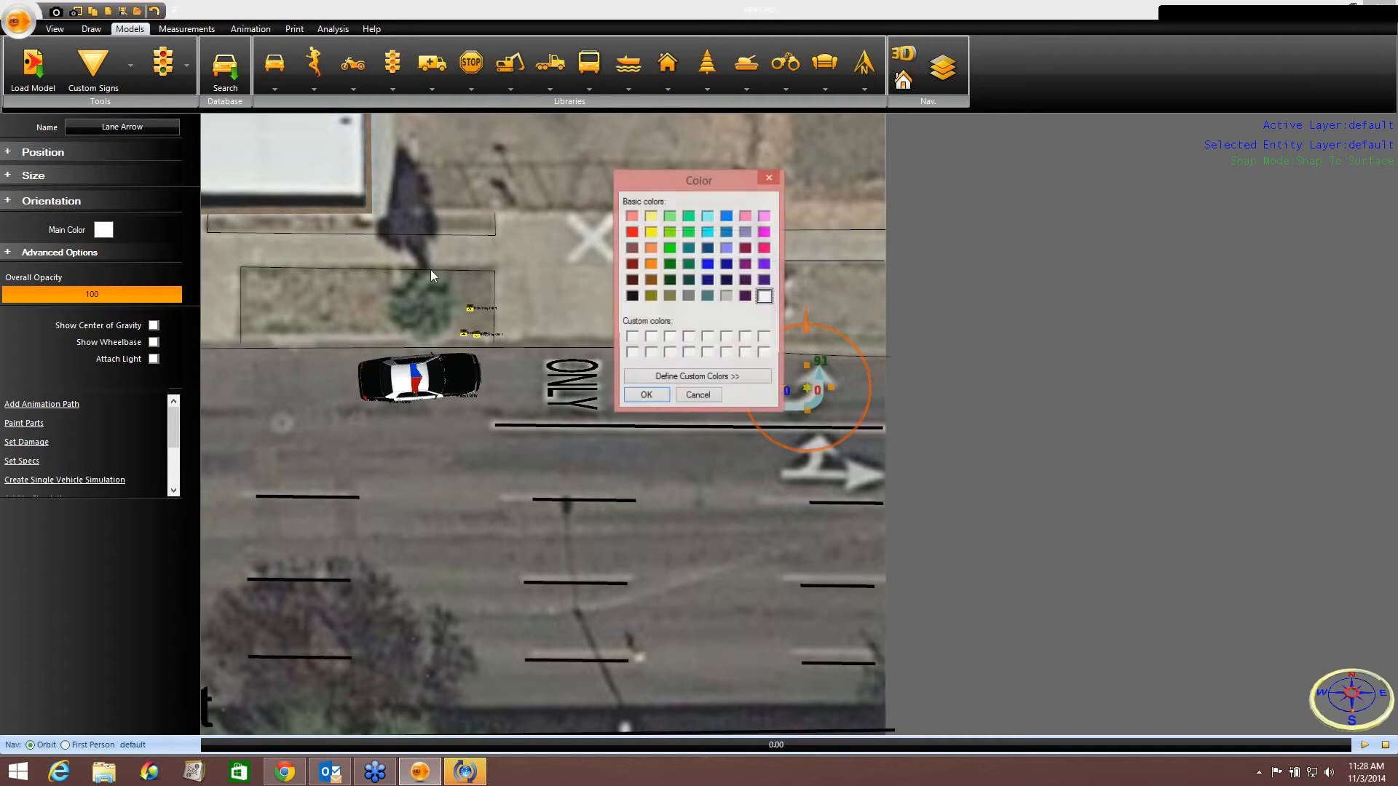
{"action": "left_click", "coordinate": [632, 296]}
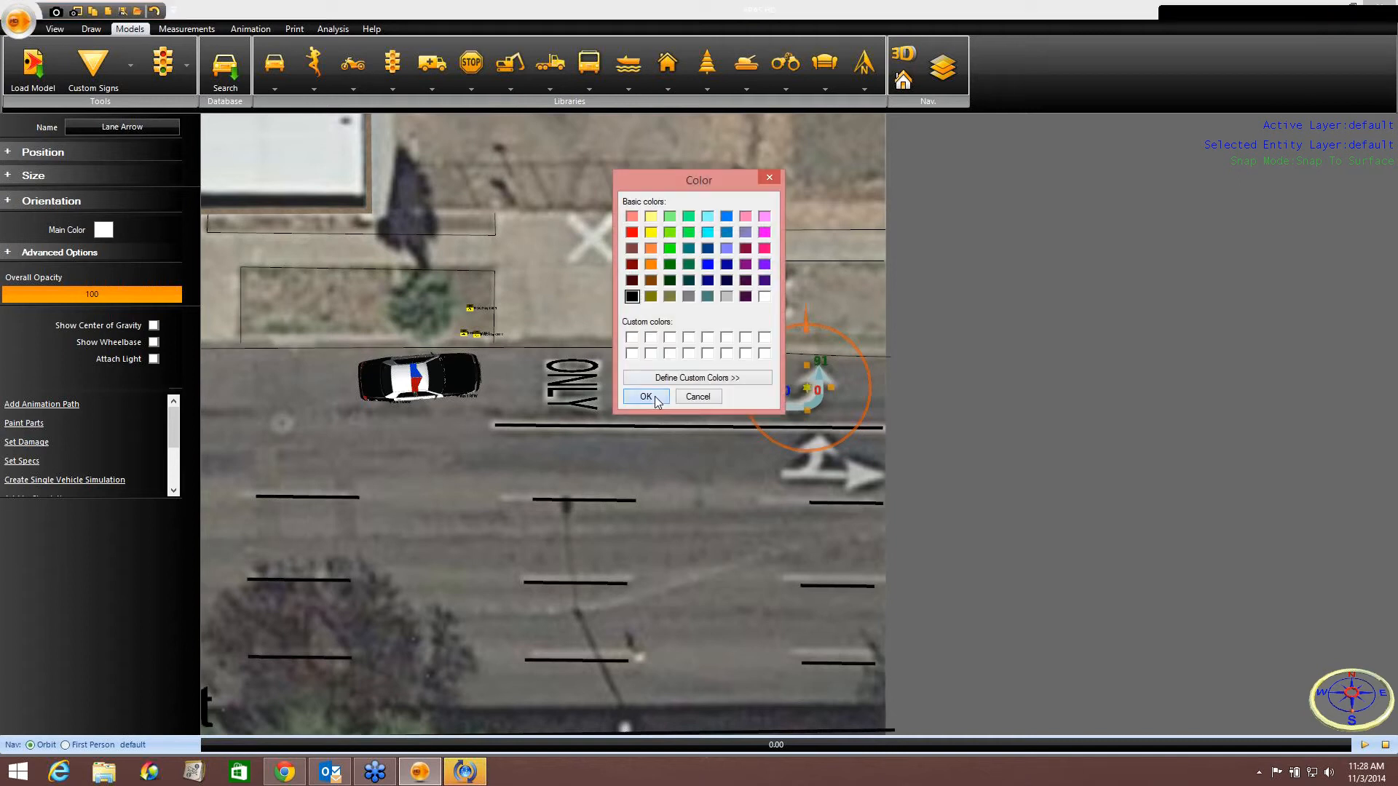
{"action": "left_click", "coordinate": [646, 396]}
Place a forward-or-right lane arrow model over the painted straight-and-right arrow.
{"action": "middle_click_drag", "start_coordinate": [683, 461], "coordinate": [661, 387]}
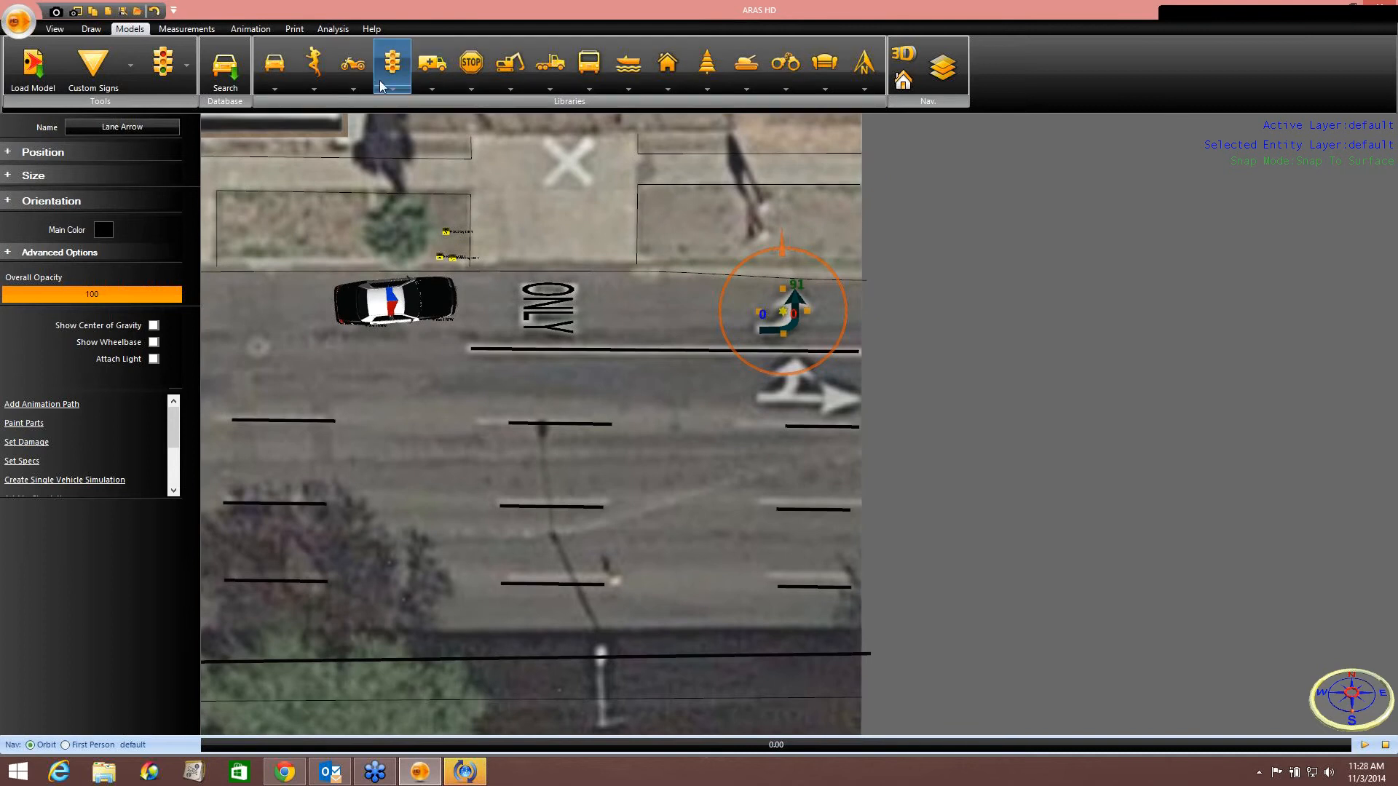
{"action": "left_click", "coordinate": [471, 66]}
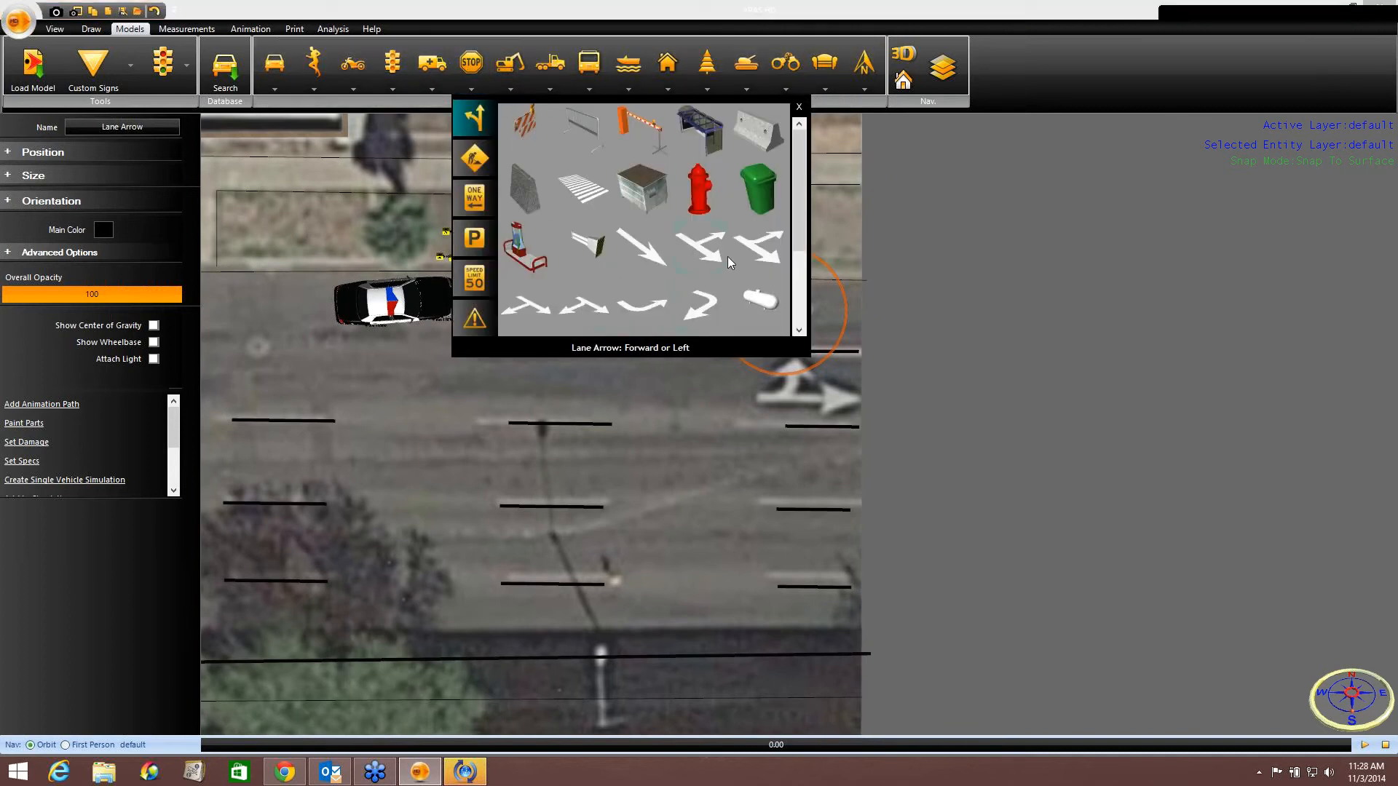
{"action": "left_click", "coordinate": [760, 249]}
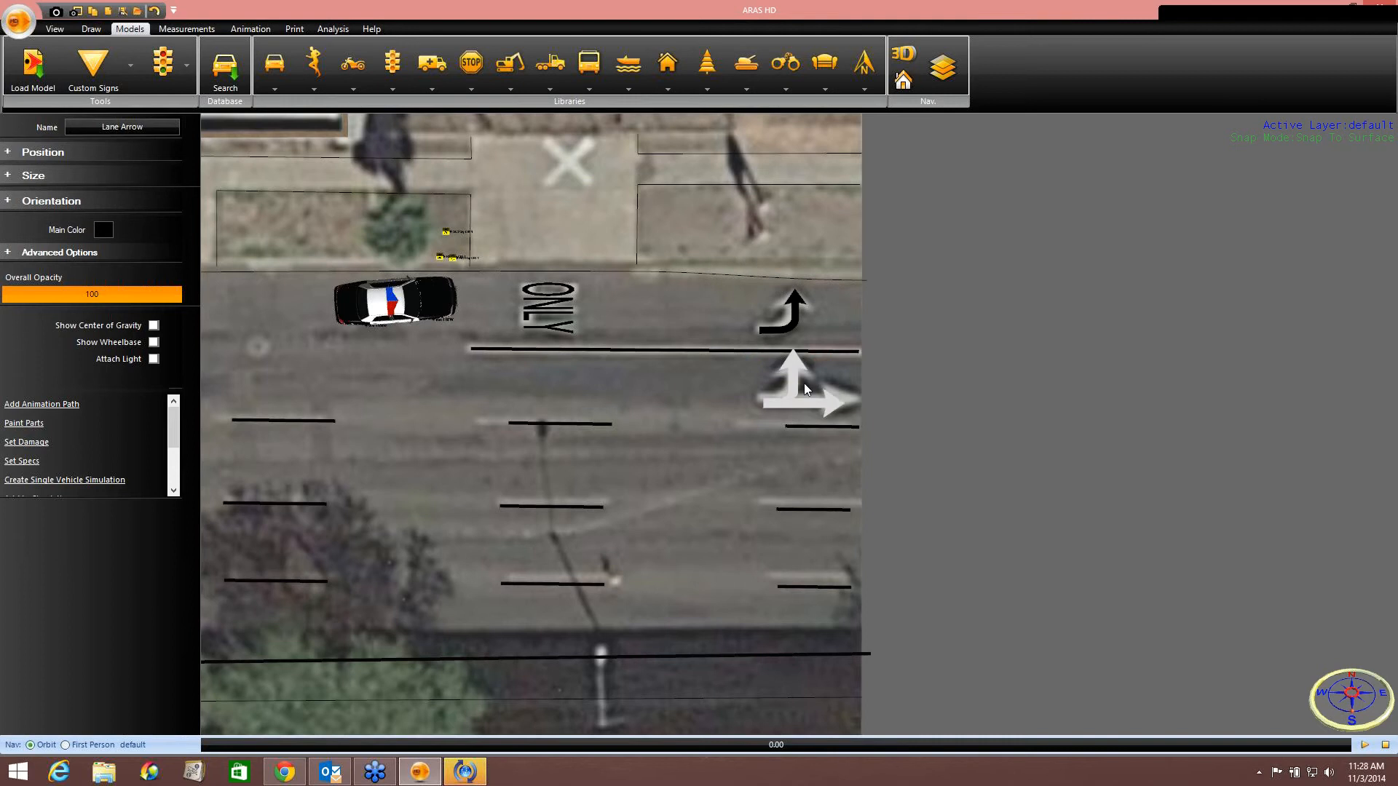
{"action": "left_click", "coordinate": [807, 378]}
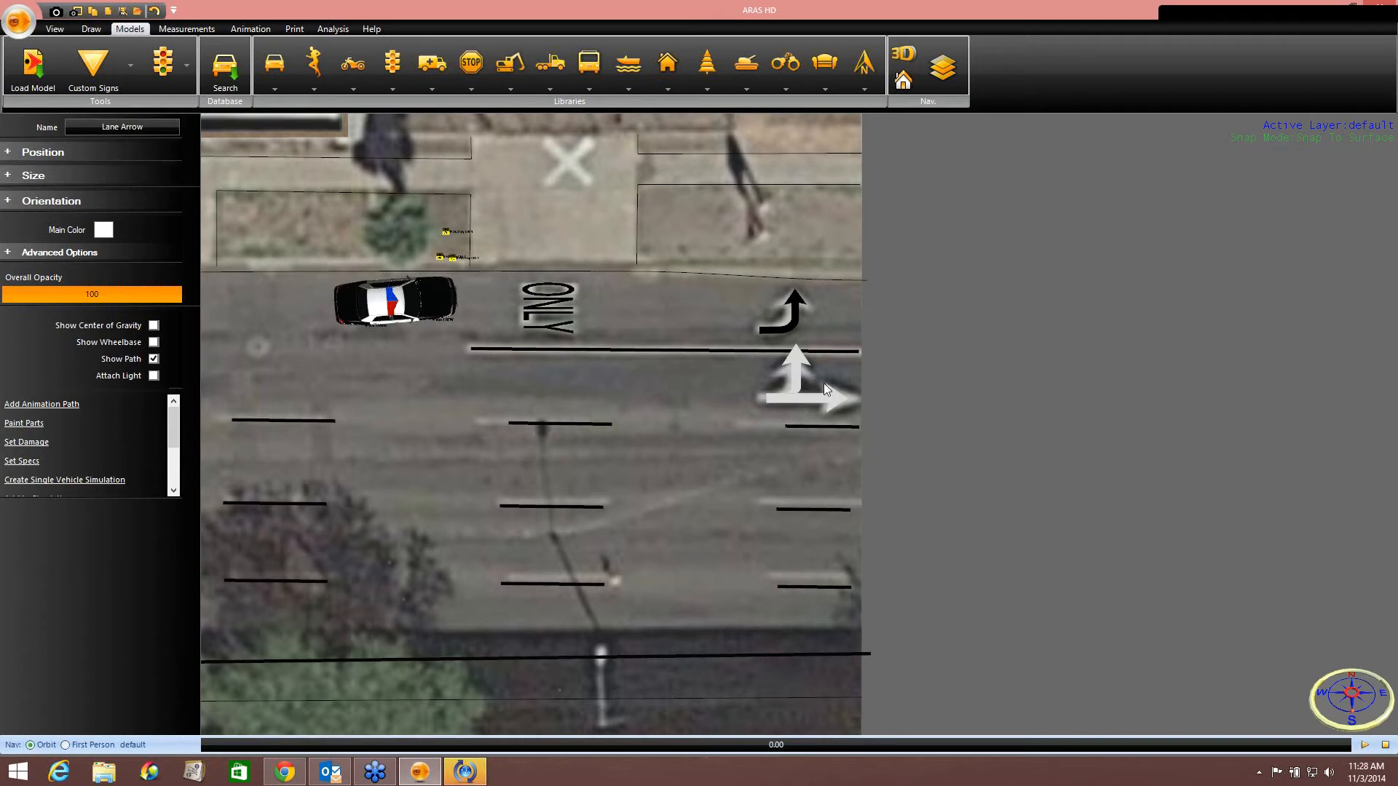
{"action": "left_click_drag", "start_coordinate": [807, 344], "coordinate": [808, 385]}
Change the forward-or-right lane arrow's main colour to black.
{"action": "left_click", "coordinate": [121, 230]}
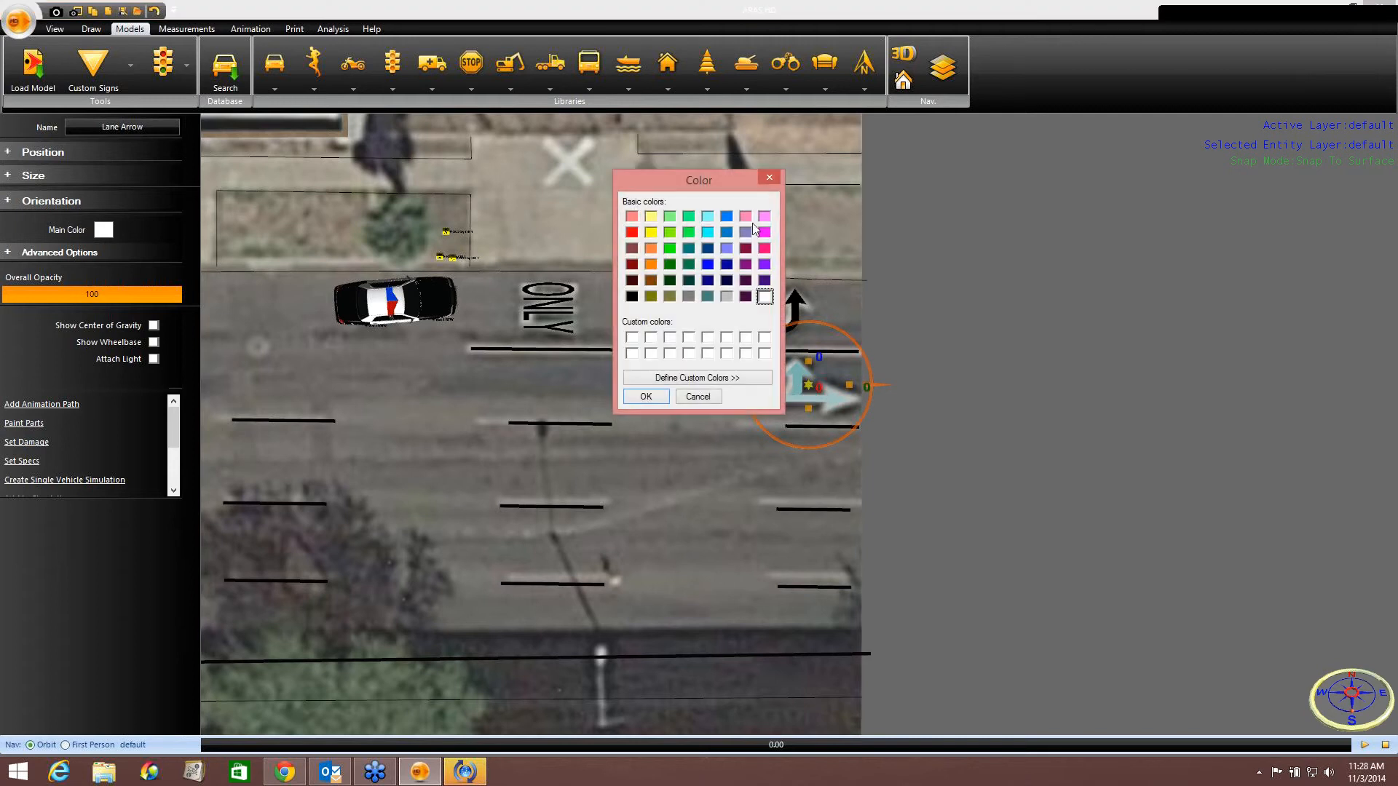
{"action": "left_click", "coordinate": [632, 300]}
{"action": "left_click", "coordinate": [645, 396]}
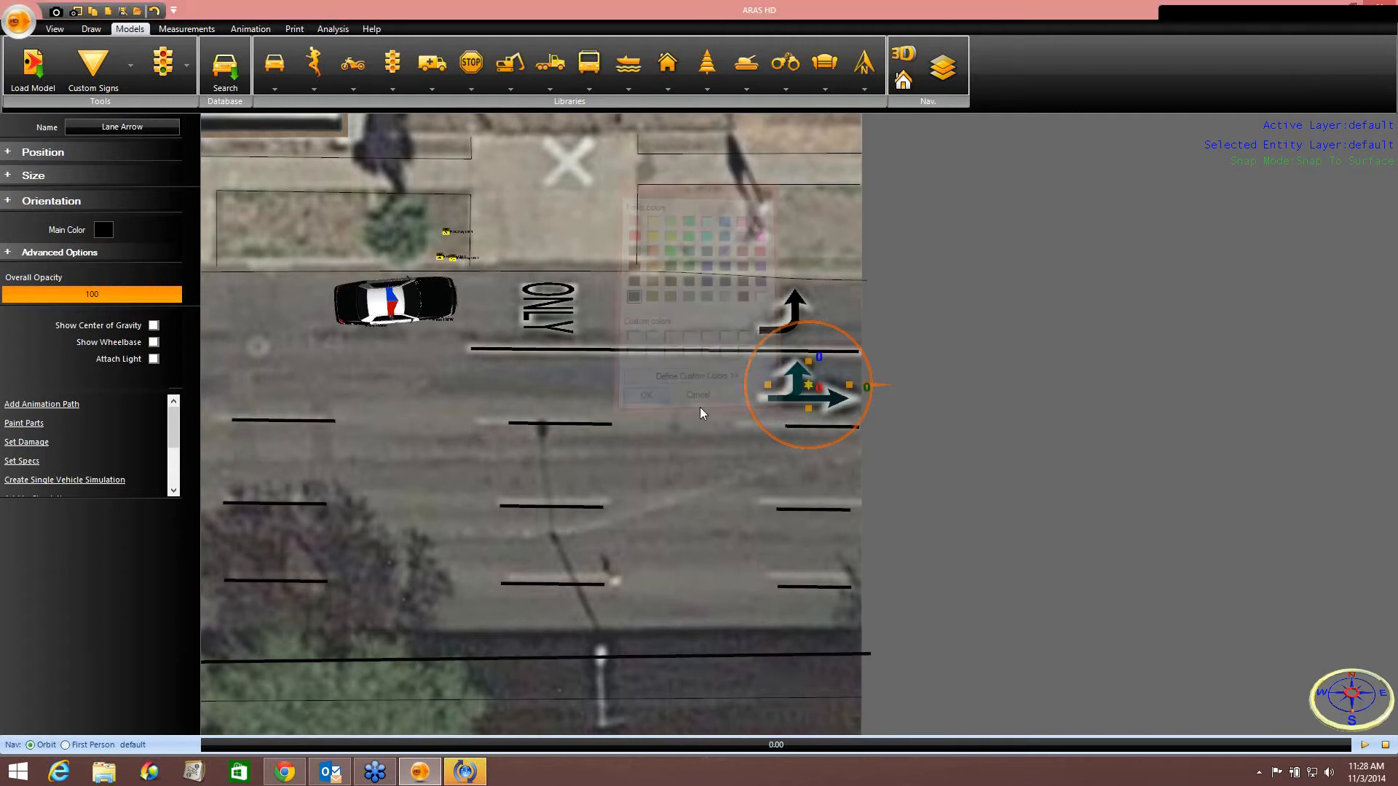
{"action": "left_click", "coordinate": [950, 464]}
Save the scene as CrimeScene on the Desktop.
{"action": "scroll", "coordinate": [951, 463], "scroll_direction": "down", "scroll_amount": 2}
{"action": "scroll", "coordinate": [951, 461], "scroll_direction": "down", "scroll_amount": 4}
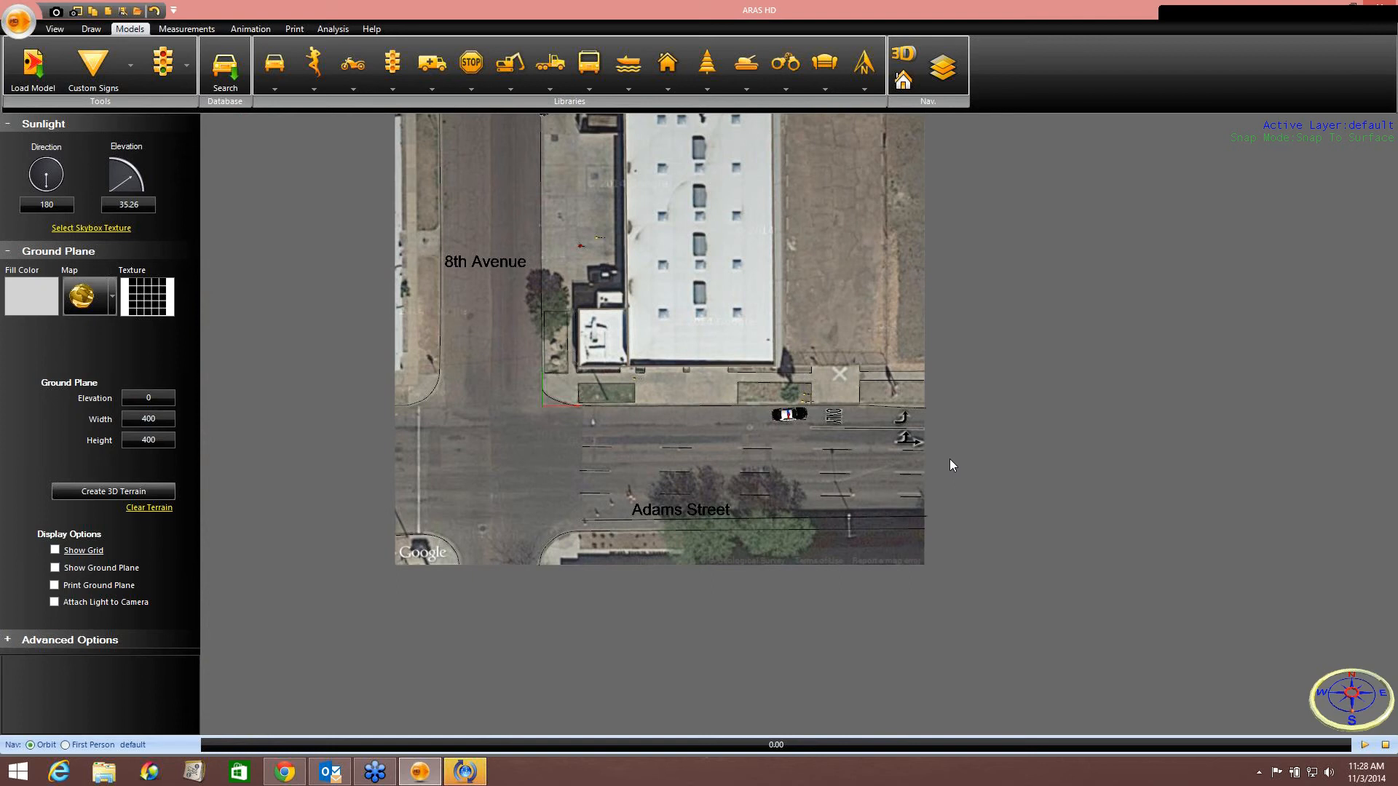
{"action": "middle_click_drag", "start_coordinate": [677, 338], "coordinate": [694, 428]}
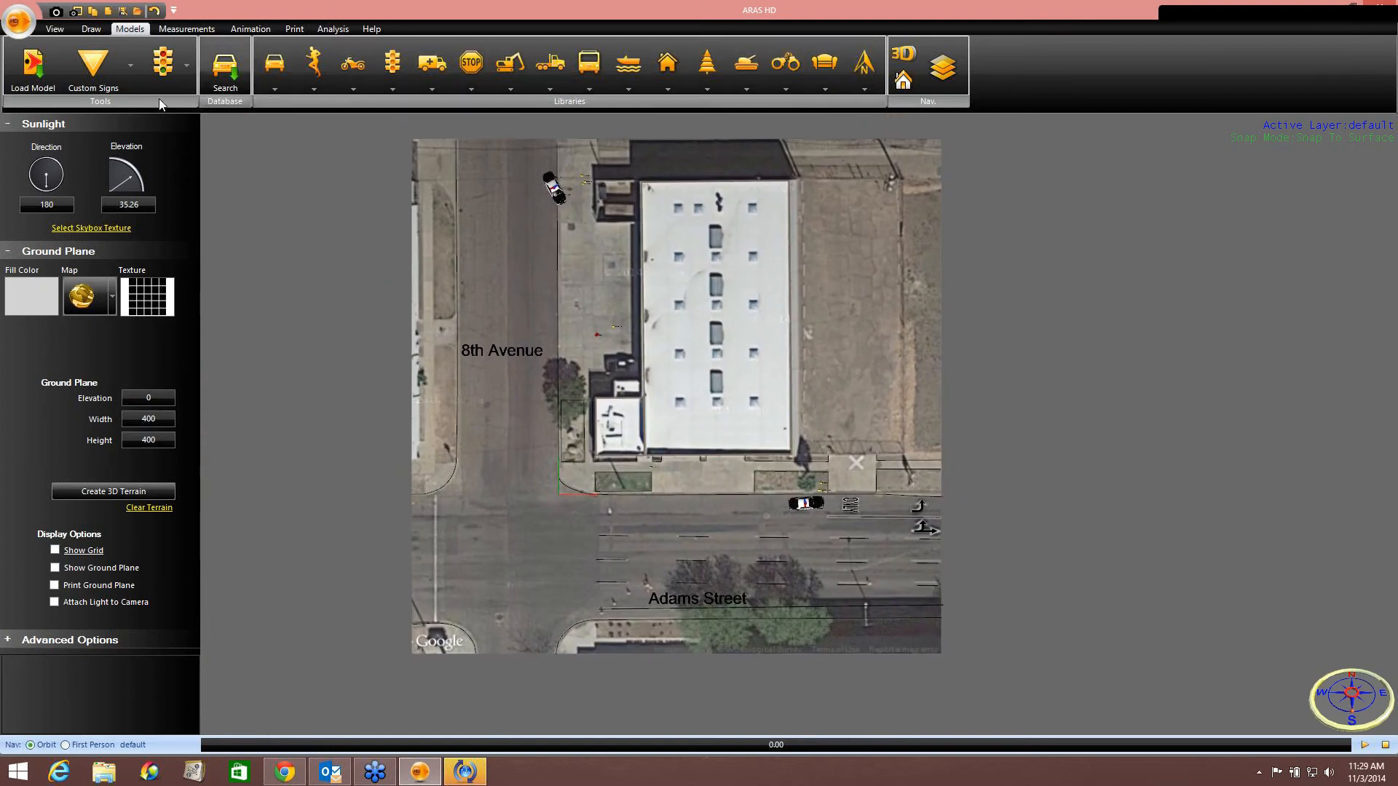
{"action": "left_click", "coordinate": [22, 22]}
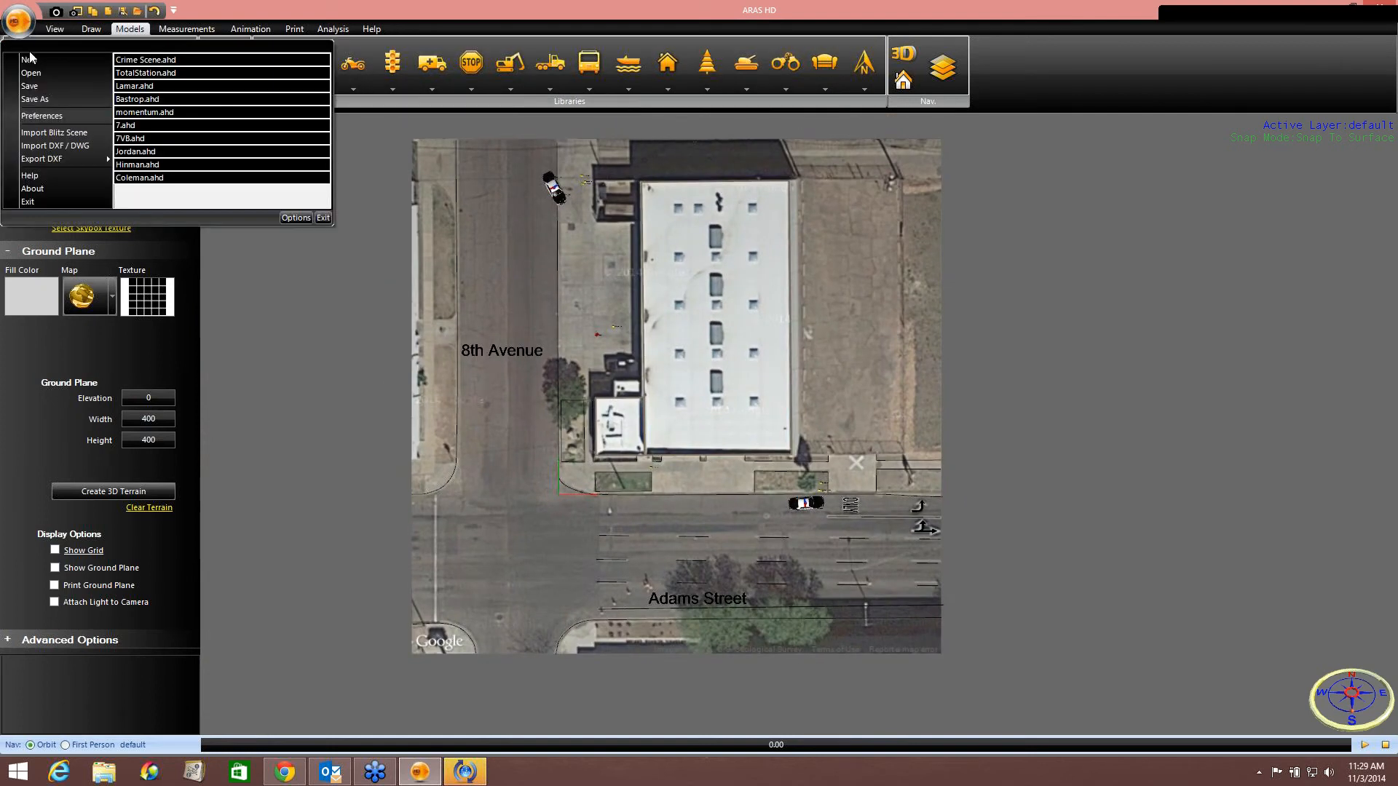
{"action": "left_click", "coordinate": [35, 101]}
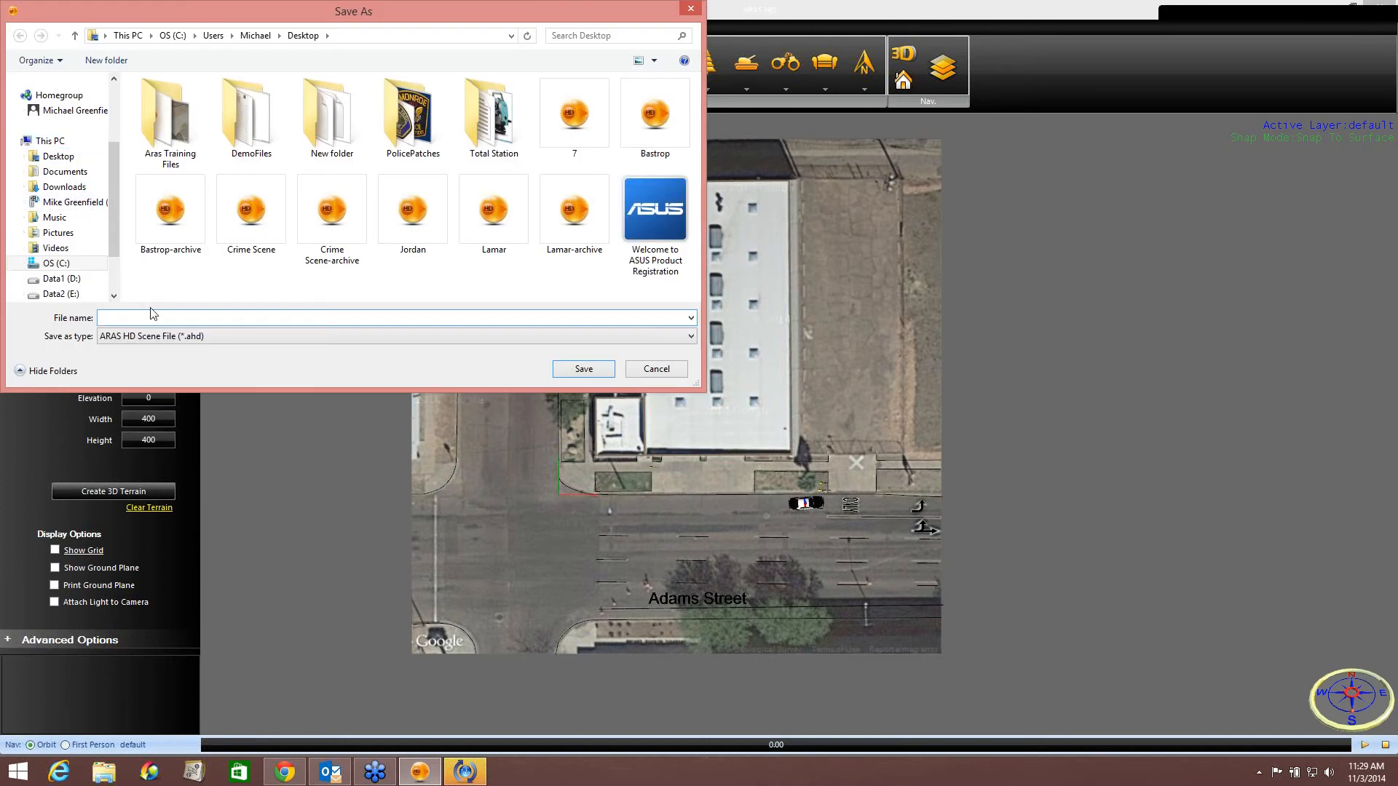
{"action": "type", "text": "Crime"}
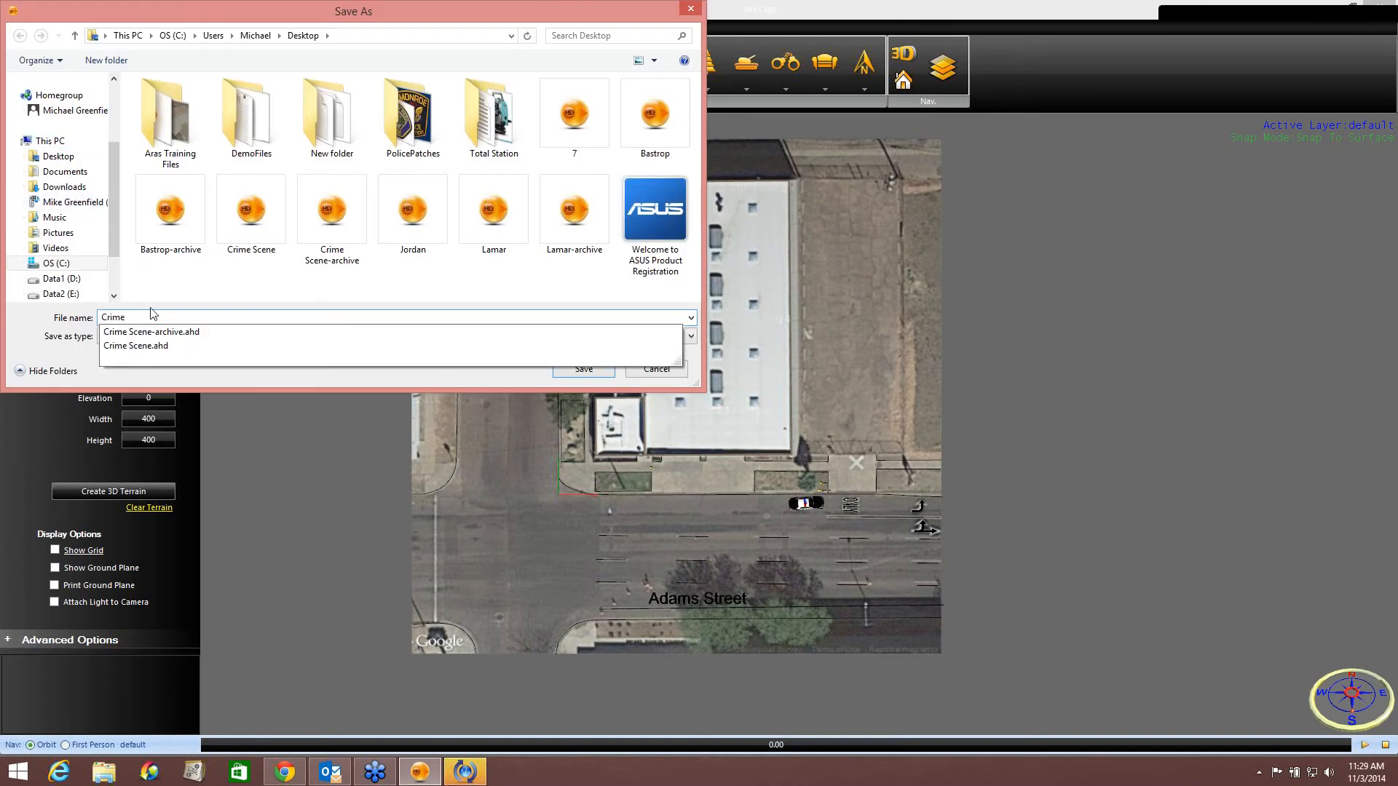
{"action": "type", "text": "Scene"}
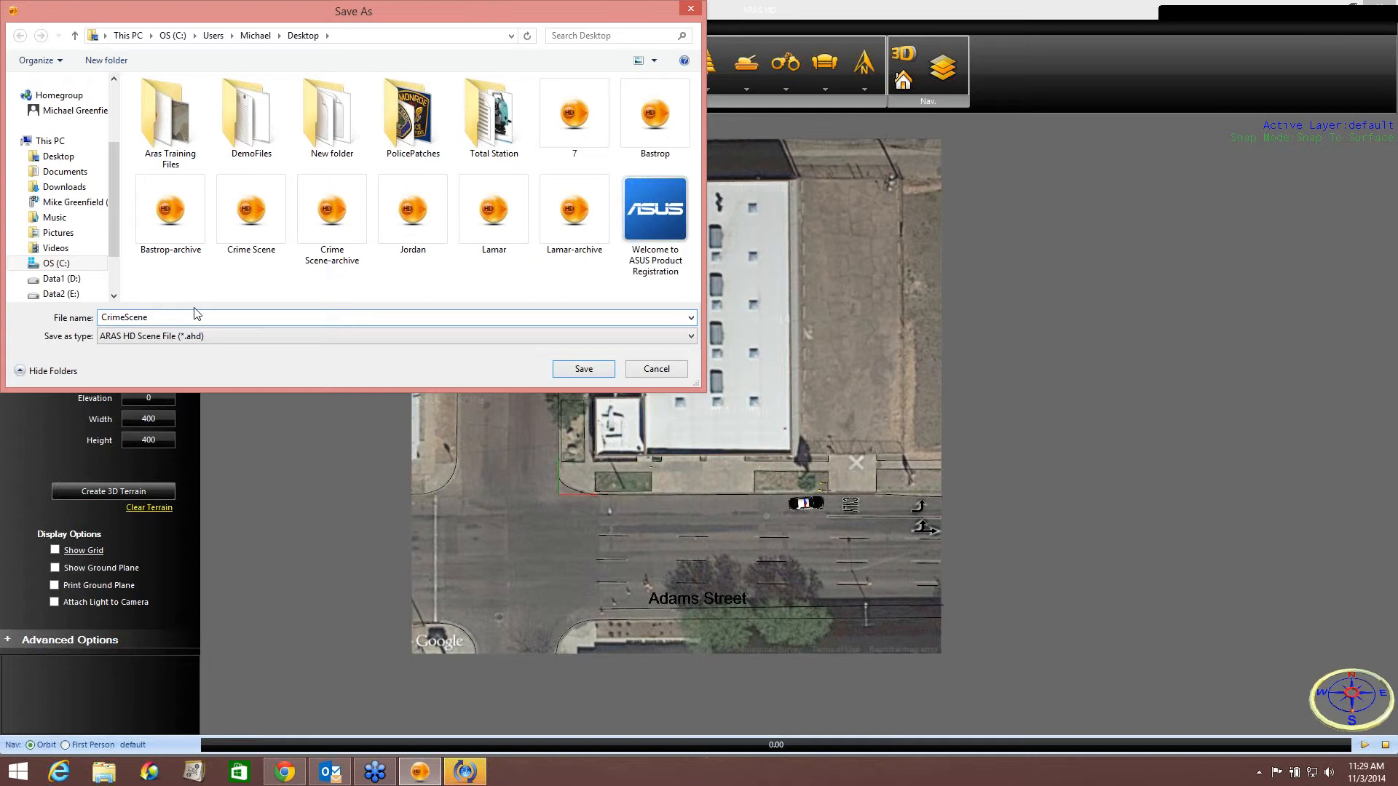
{"action": "left_click", "coordinate": [588, 370]}
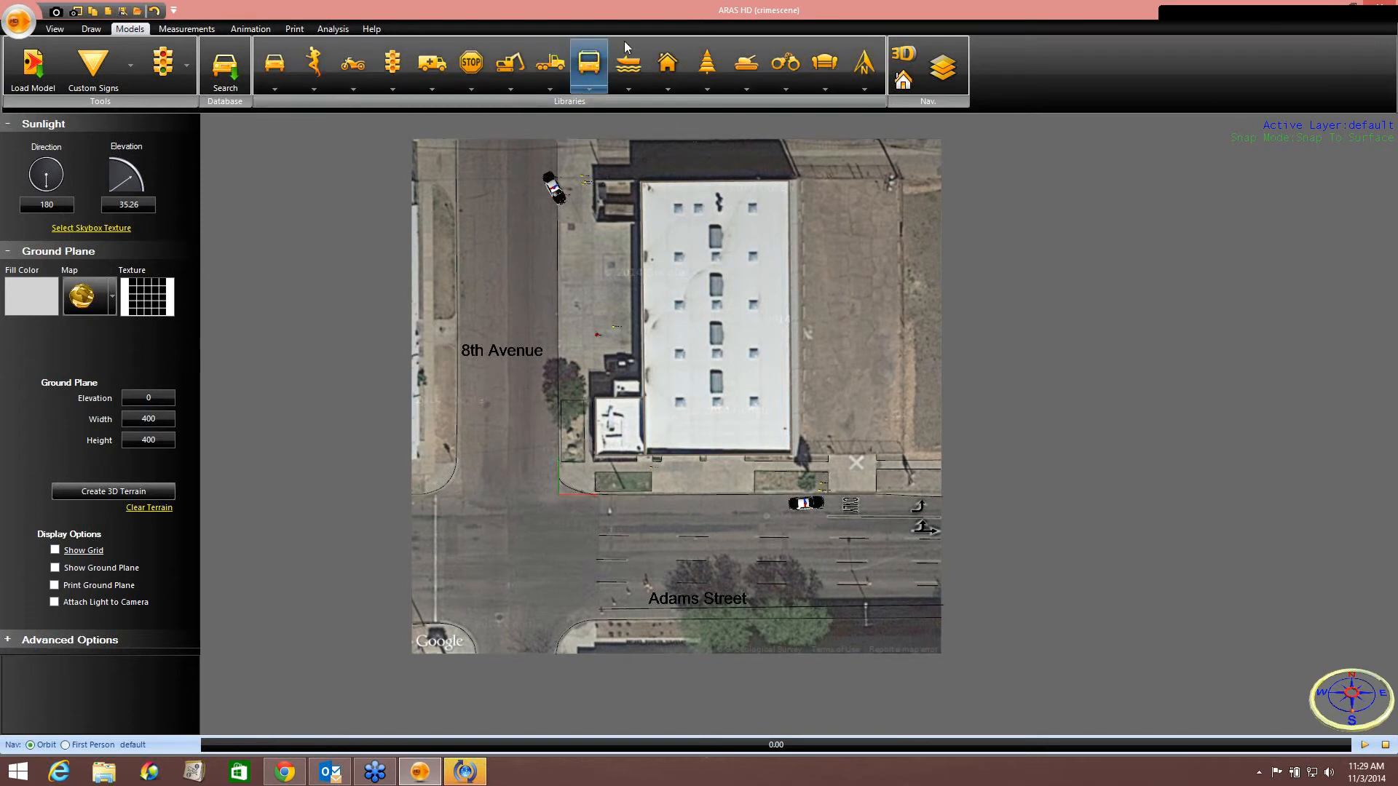
Open the print preview of the diagram, then close it.
{"action": "left_click", "coordinate": [295, 29]}
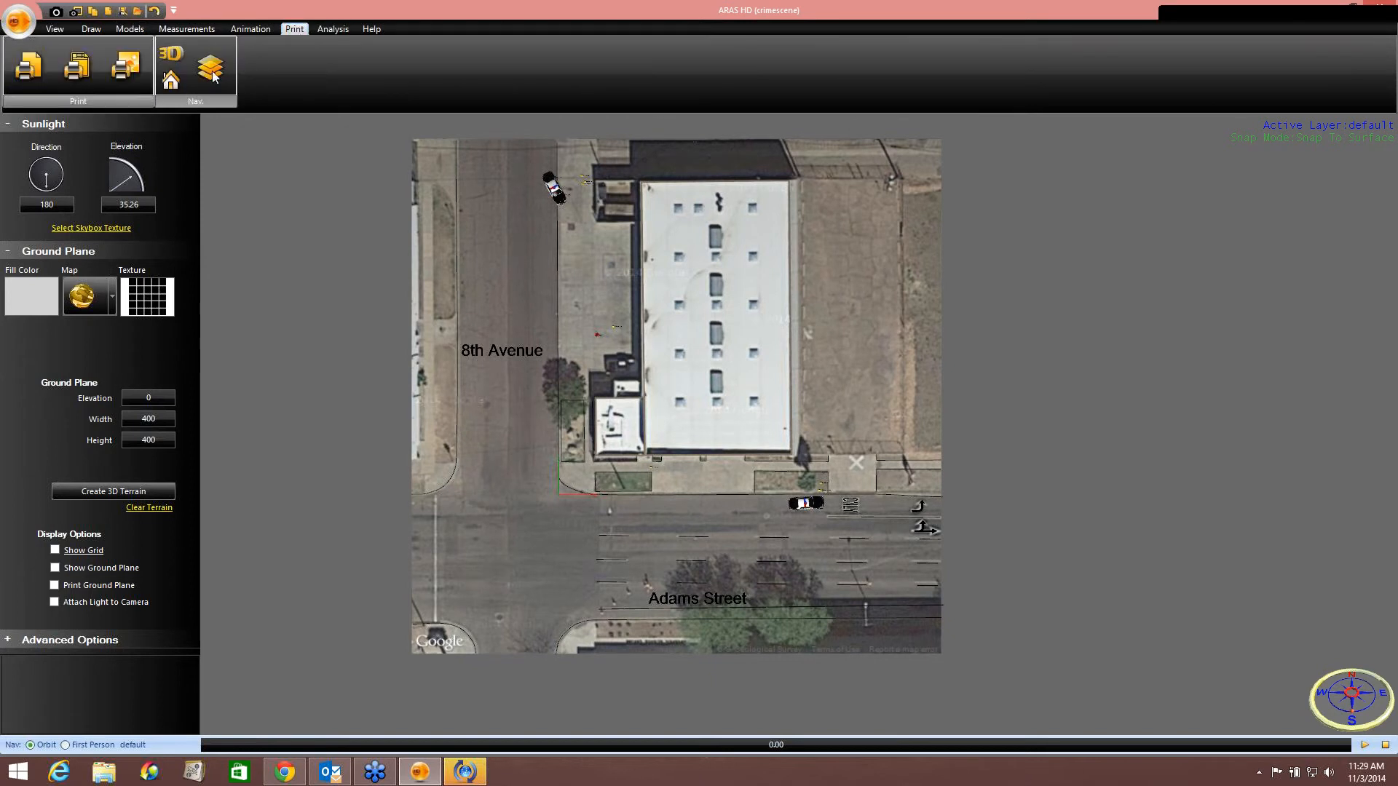
{"action": "left_click", "coordinate": [33, 70]}
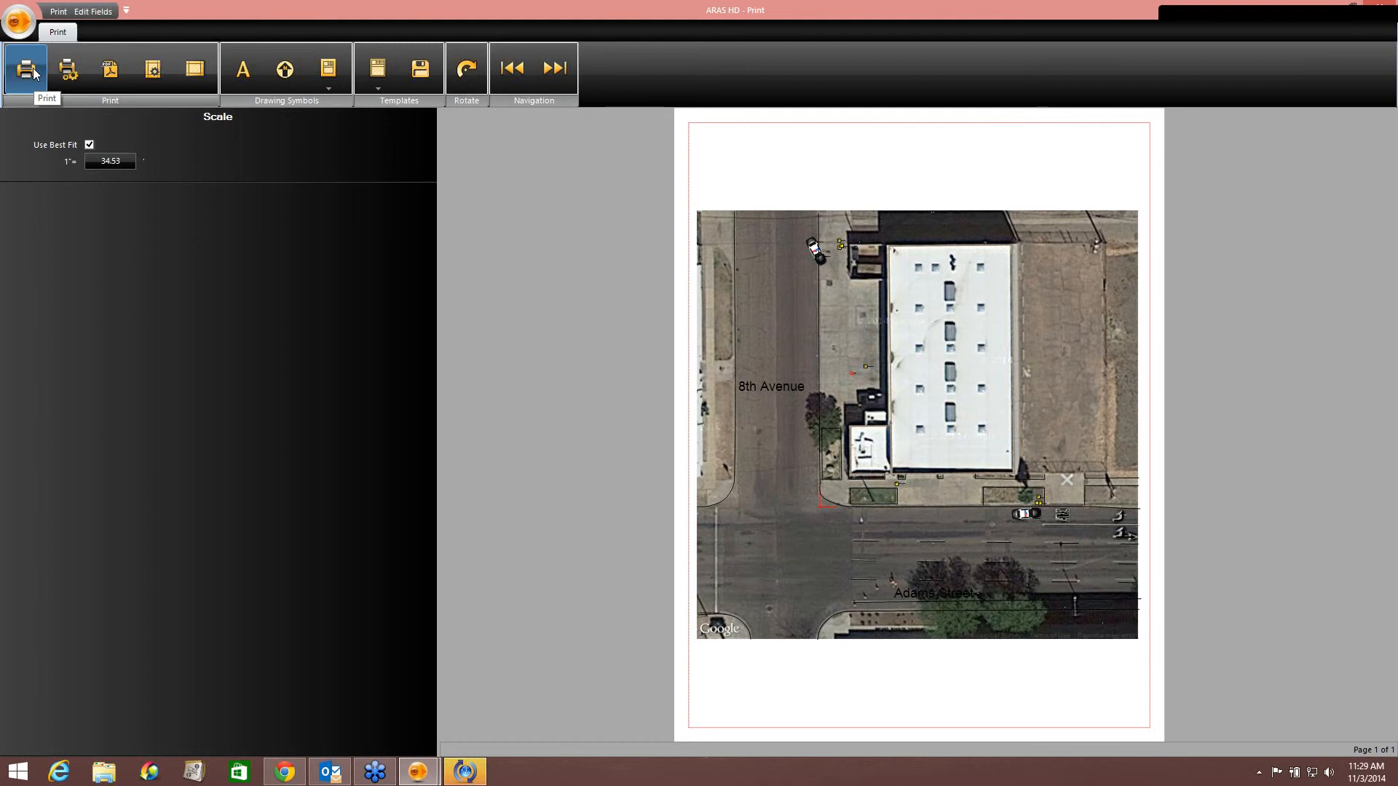
{"action": "left_click", "coordinate": [1381, 8]}
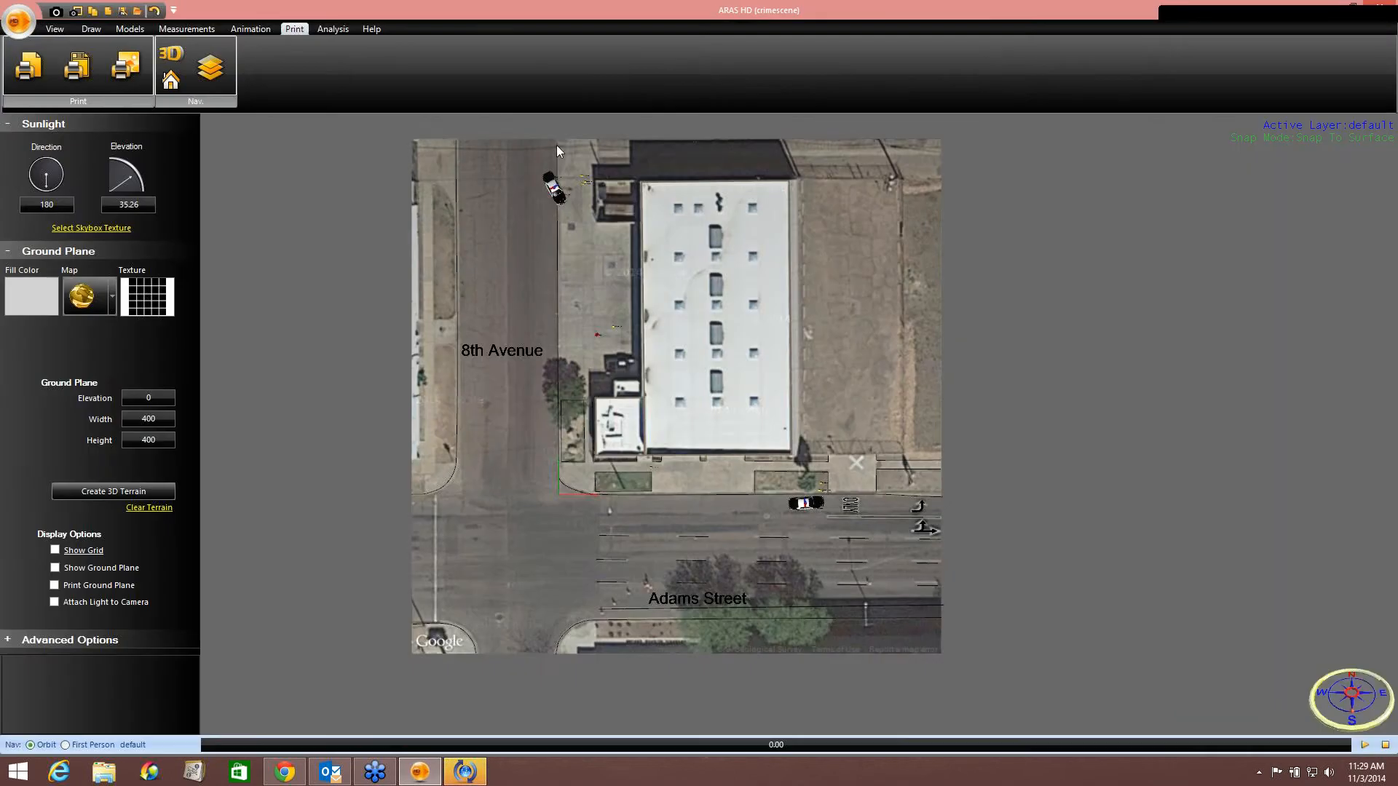
Hide the Google Map layer in the layers list.
{"action": "left_click", "coordinate": [210, 68]}
{"action": "left_click", "coordinate": [149, 198]}
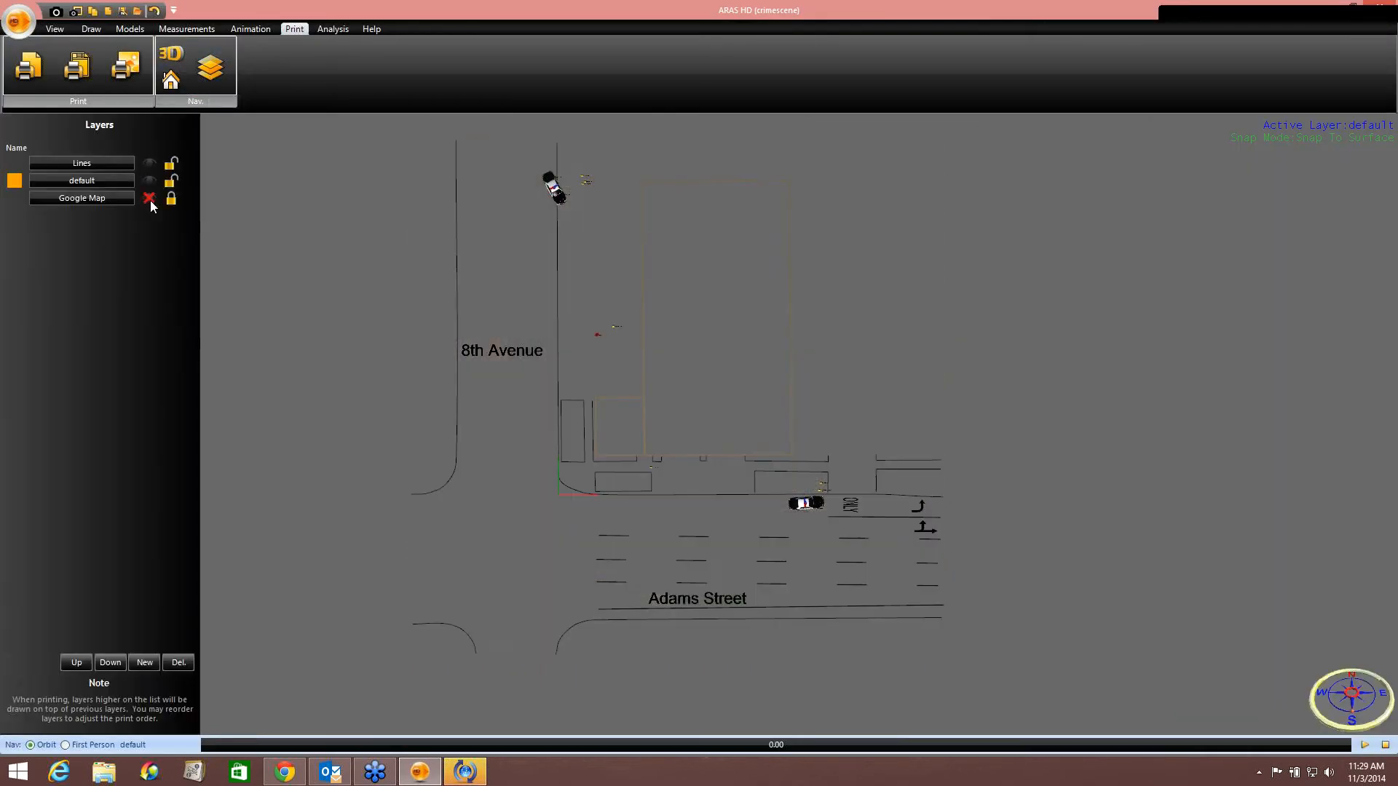
Open the print preview of the diagram and apply the Professional report template.
{"action": "left_click", "coordinate": [29, 71]}
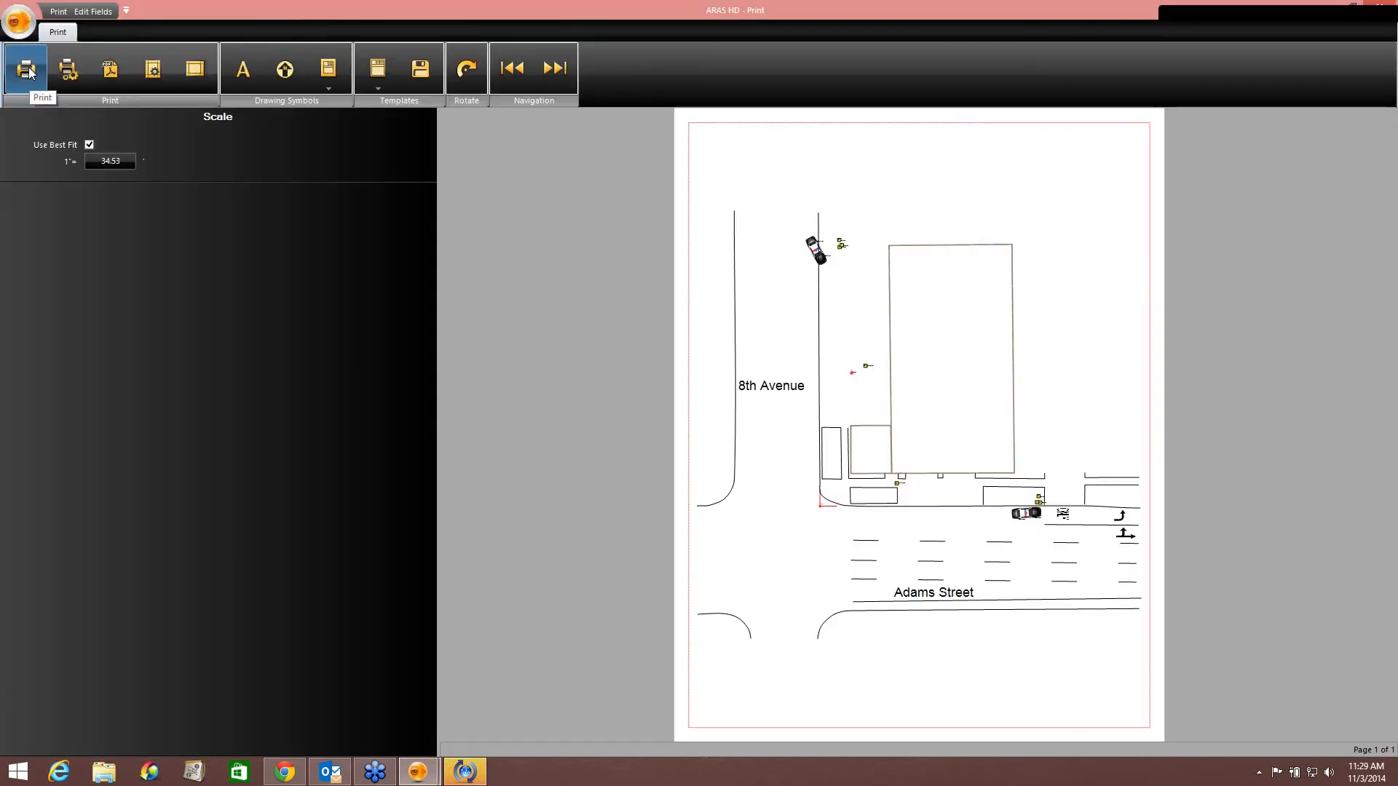
{"action": "left_click", "coordinate": [377, 78]}
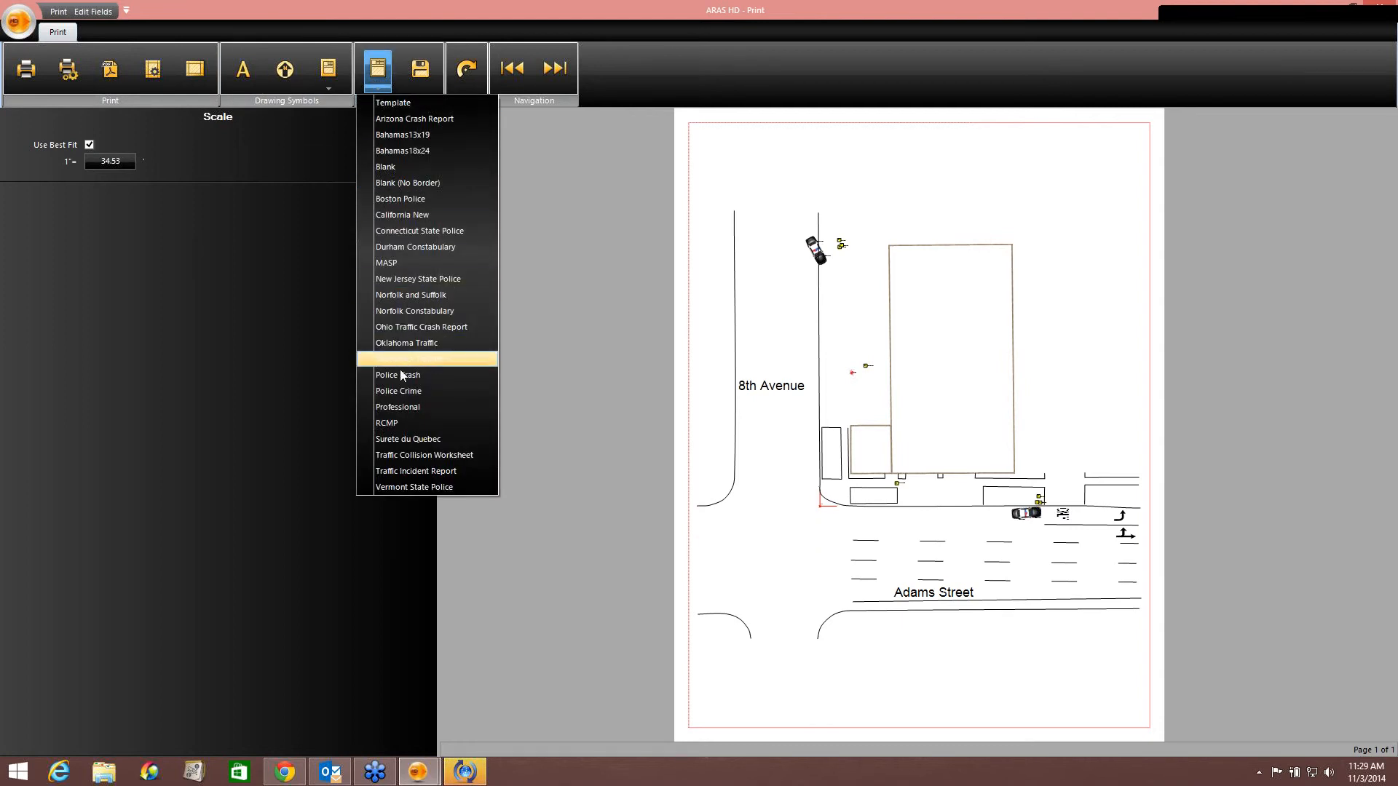
{"action": "left_click", "coordinate": [399, 408]}
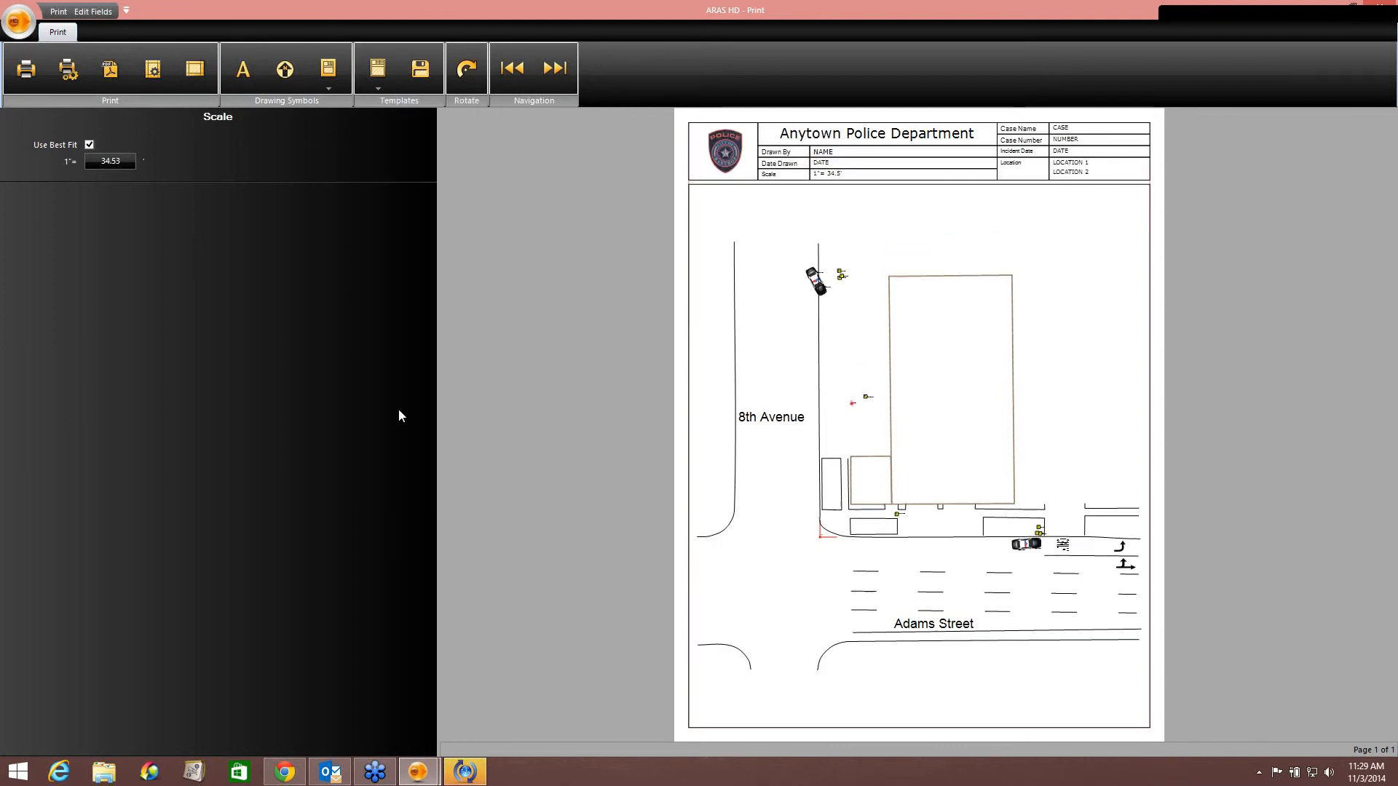
Set the template's organization to Phoenix Police Department and close the print preview.
{"action": "left_click", "coordinate": [805, 140]}
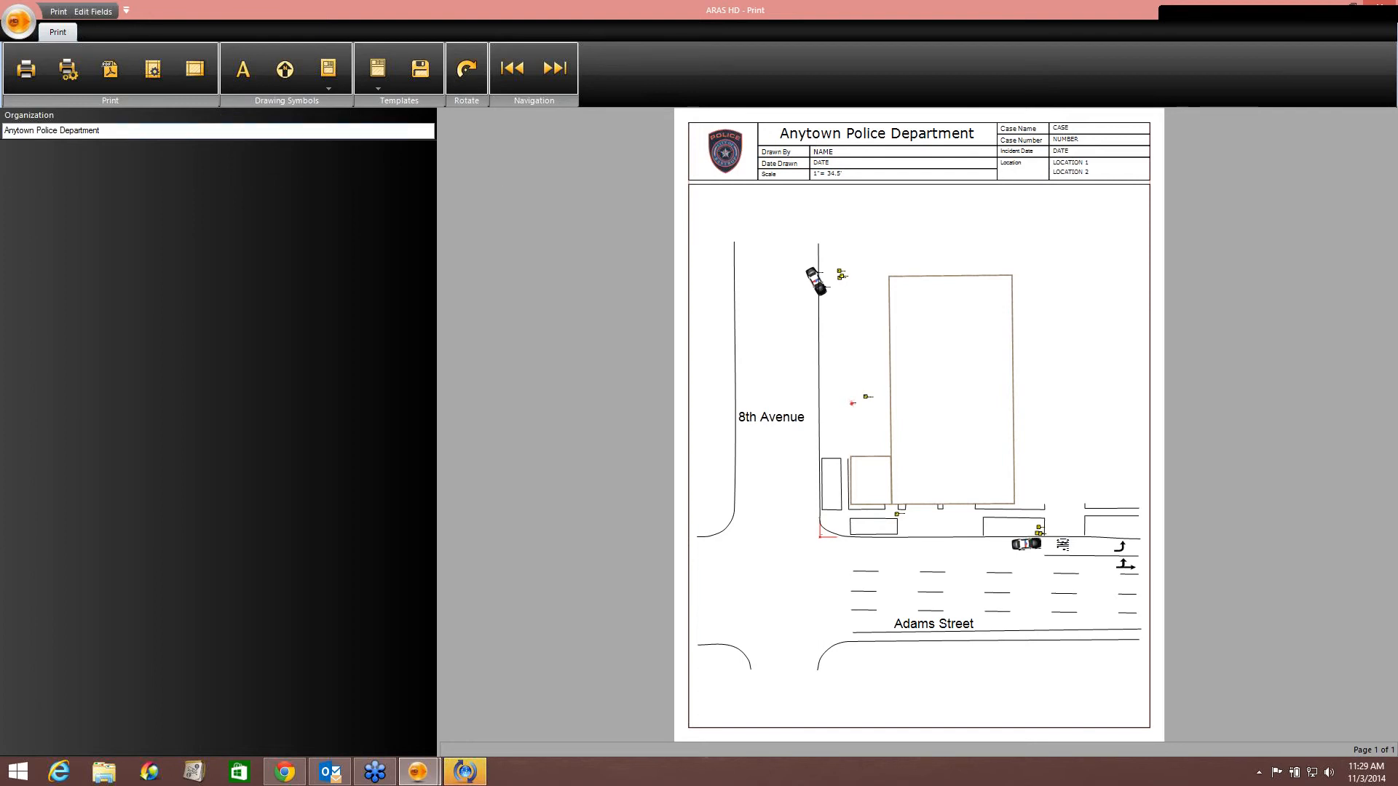
{"action": "key", "text": "BackSpace"}
{"action": "key", "text": "BackSpace"}
{"action": "key", "text": "BackSpace"}
{"action": "key", "text": "BackSpace"}
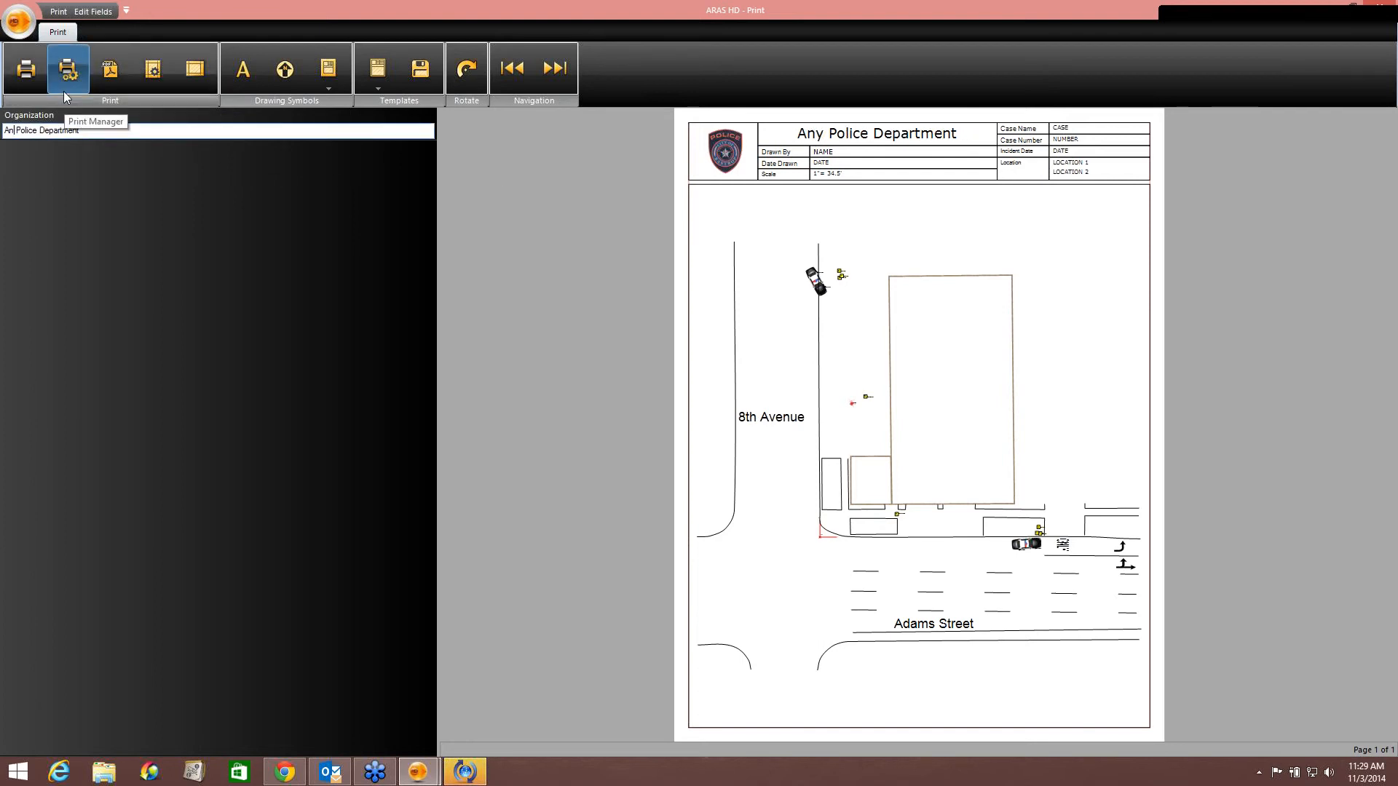
{"action": "key", "text": "BackSpace"}
{"action": "key", "text": "BackSpace"}
{"action": "type", "text": "Phoeni"}
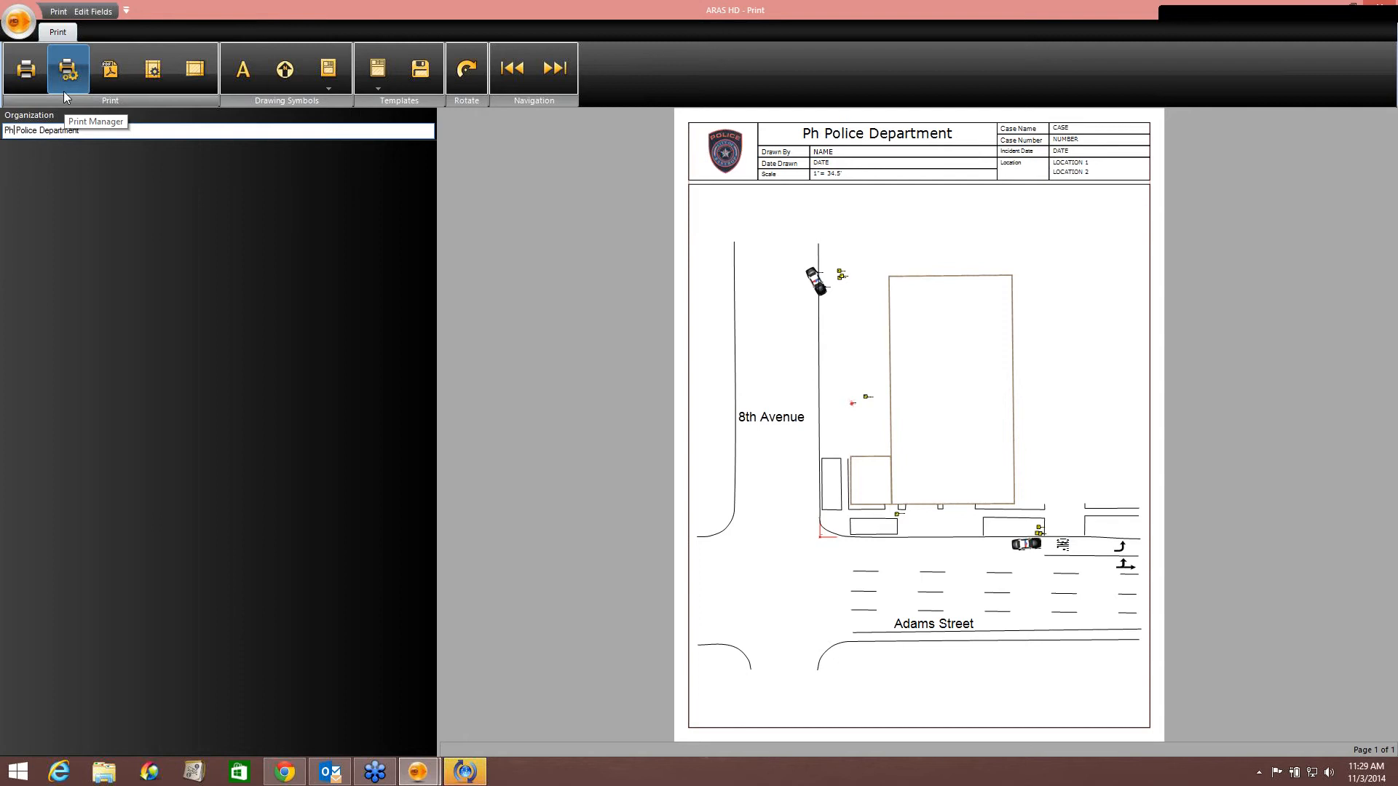
{"action": "type", "text": "x"}
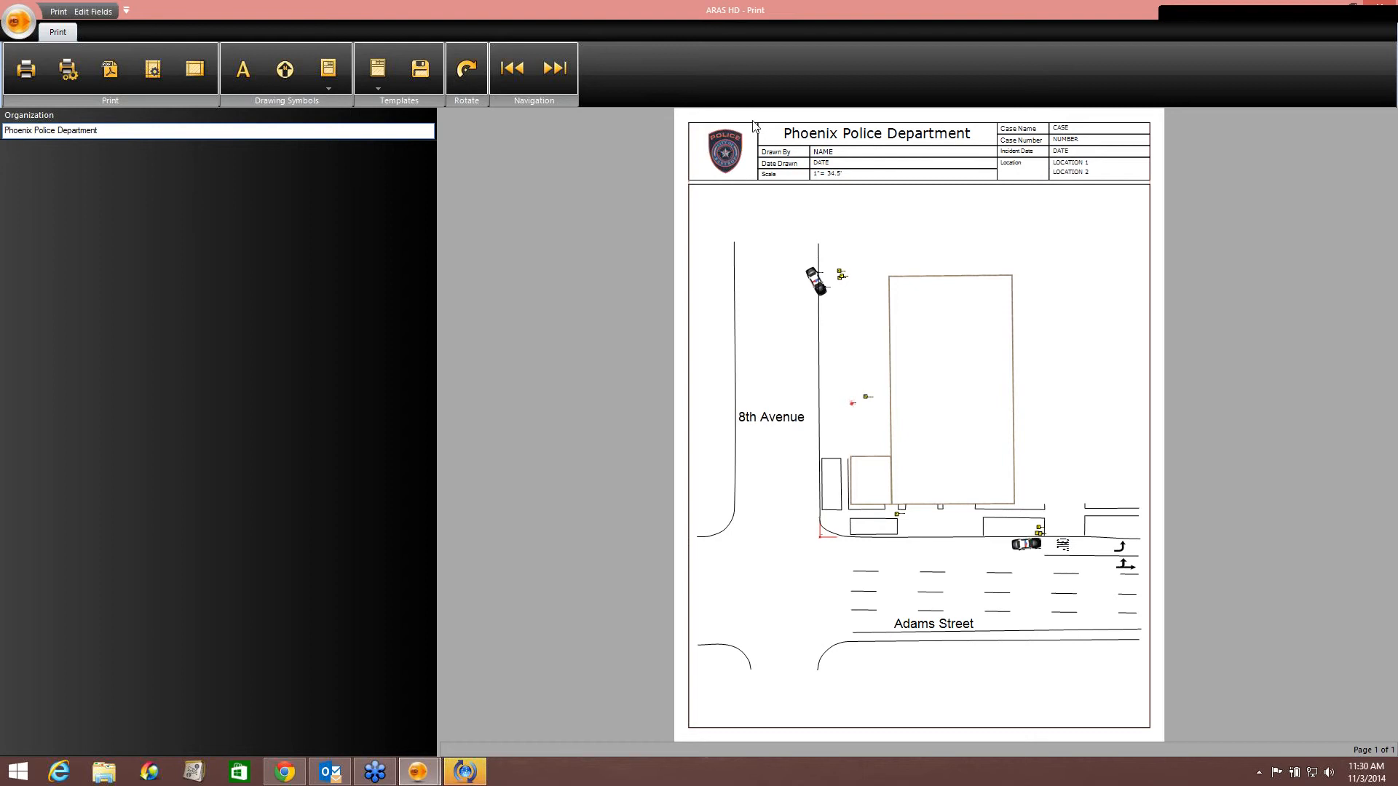
{"action": "left_click", "coordinate": [1382, 8]}
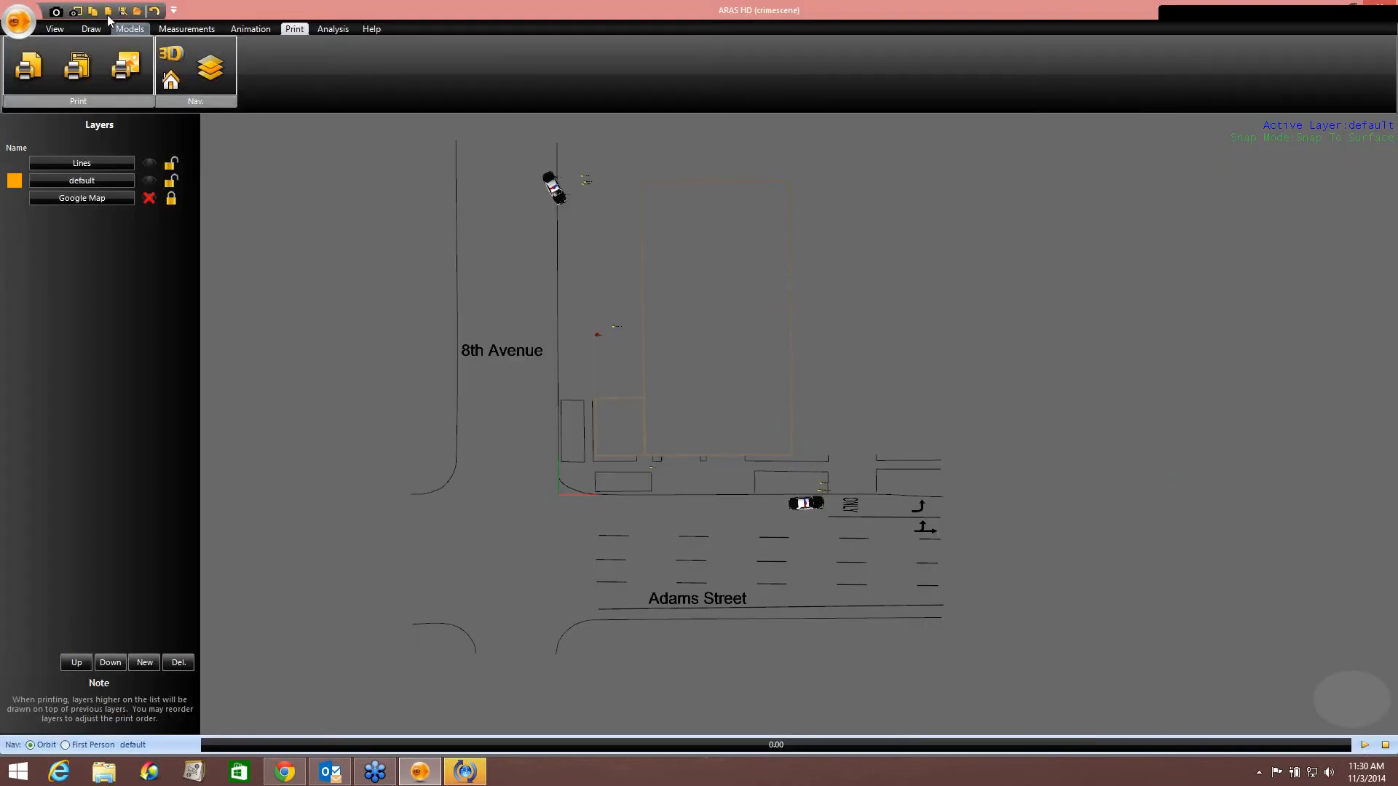
Set the printing logo in Preferences to the PhoenixPD image from the Desktop and apply the preferences.
{"action": "left_click", "coordinate": [14, 24]}
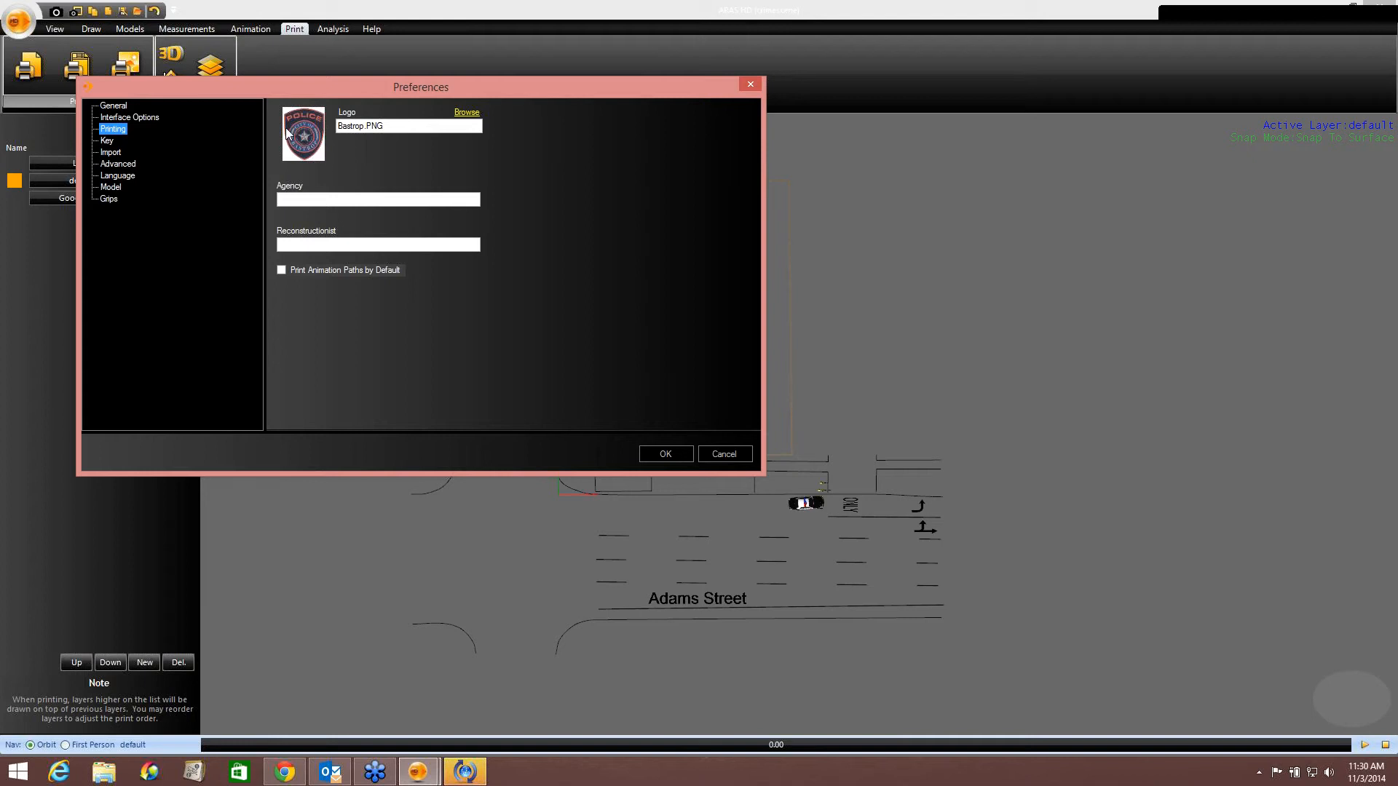
{"action": "left_click", "coordinate": [464, 113]}
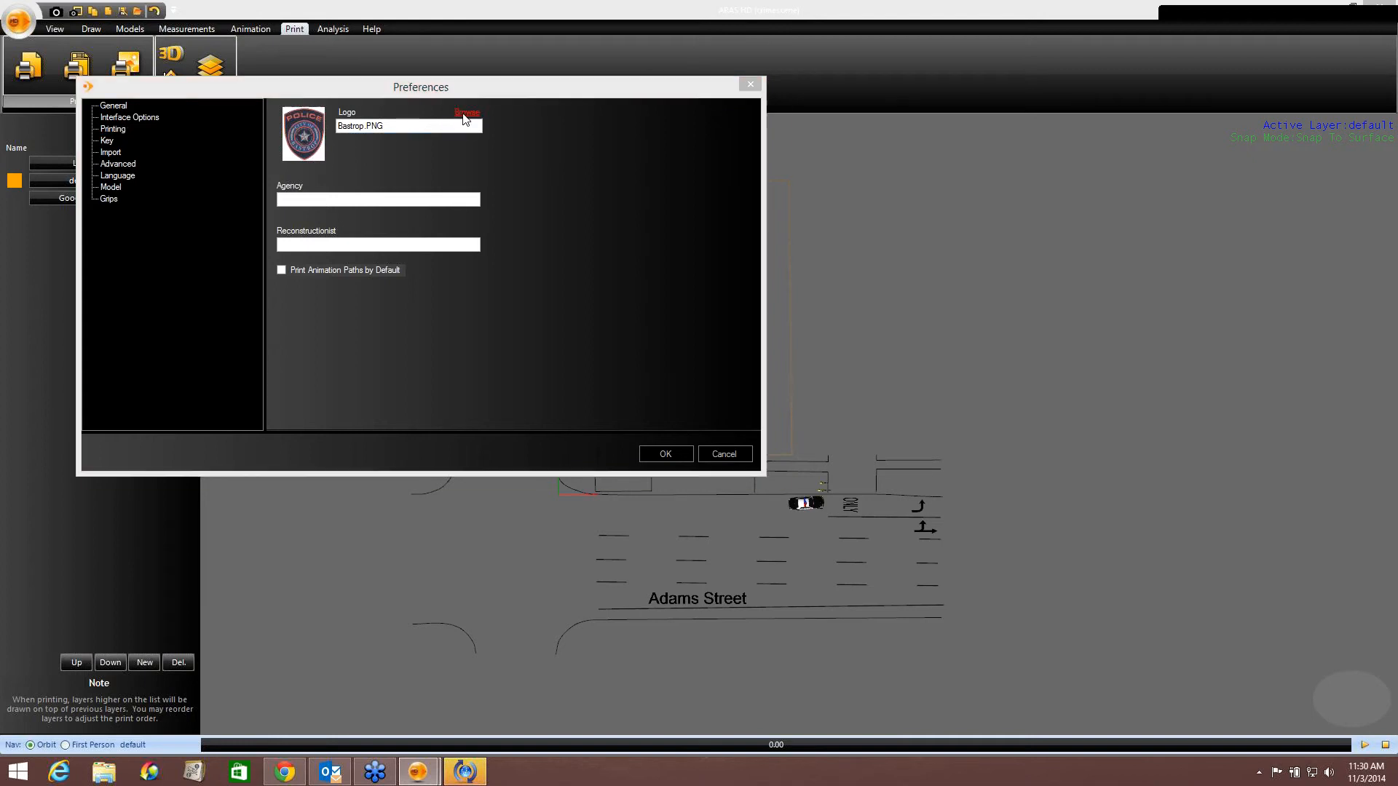
{"action": "left_click", "coordinate": [345, 291]}
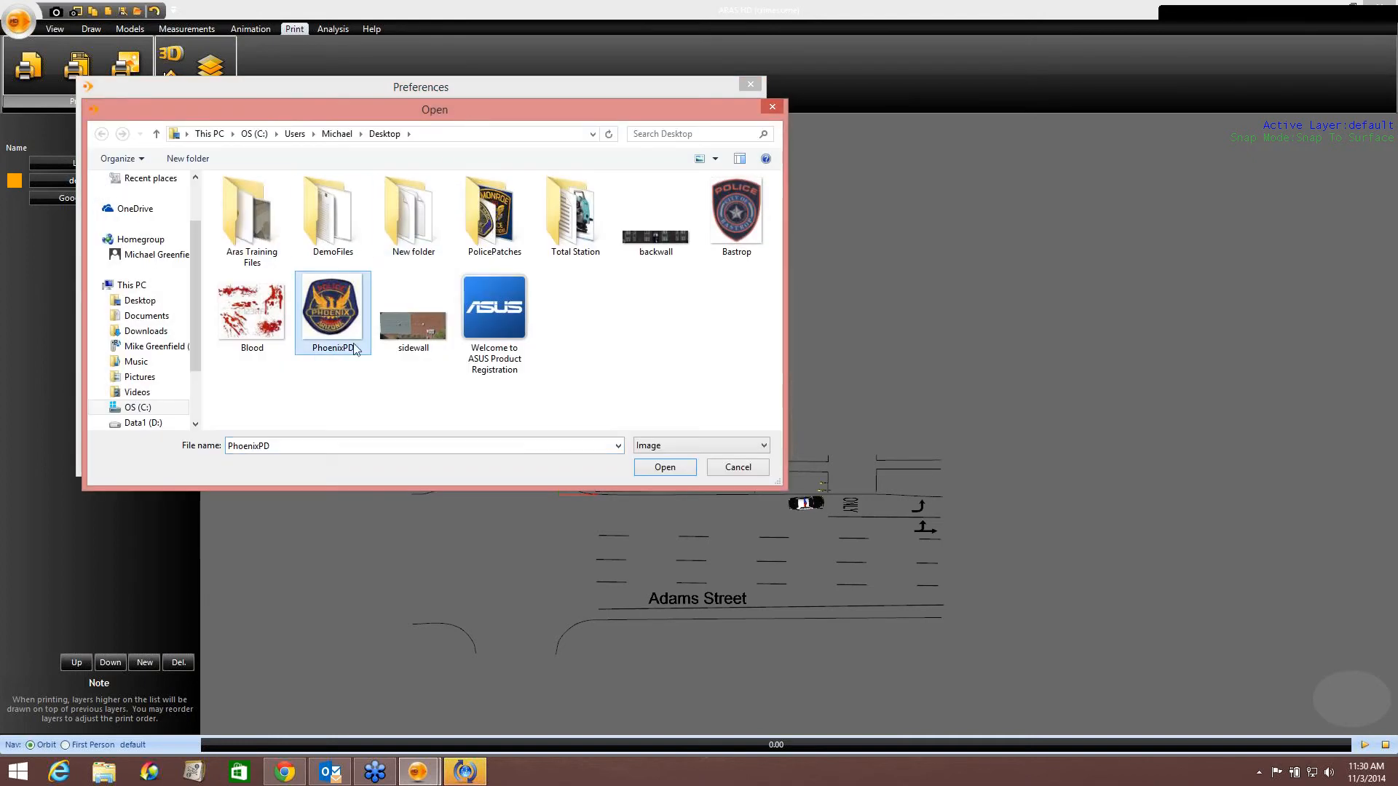
{"action": "left_click", "coordinate": [666, 467]}
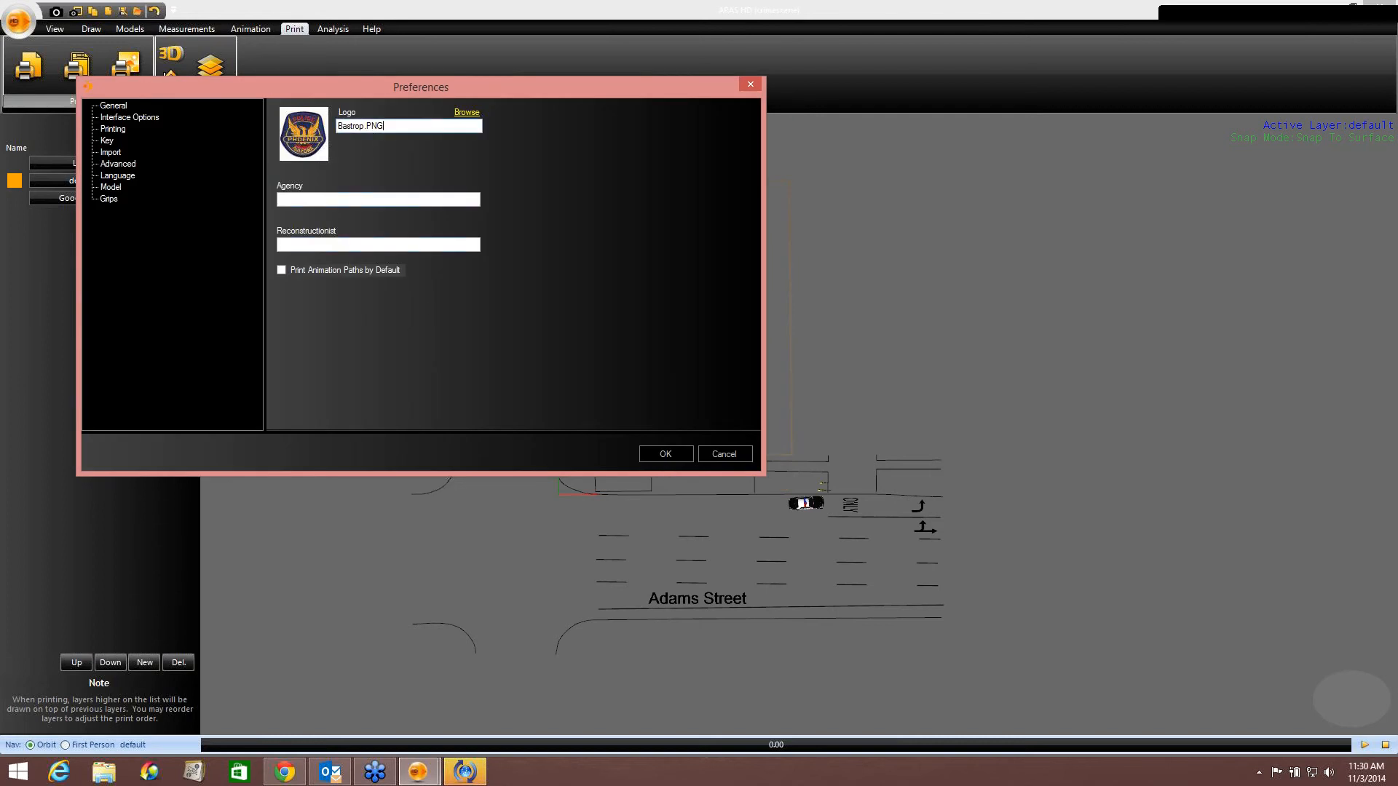
{"action": "key", "text": "BackSpace"}
{"action": "key", "text": "BackSpace"}
{"action": "key", "text": "BackSpace"}
{"action": "key", "text": "BackSpace"}
{"action": "key", "text": "BackSpace"}
{"action": "key", "text": "BackSpace"}
{"action": "key", "text": "BackSpace"}
{"action": "left_click", "coordinate": [671, 453]}
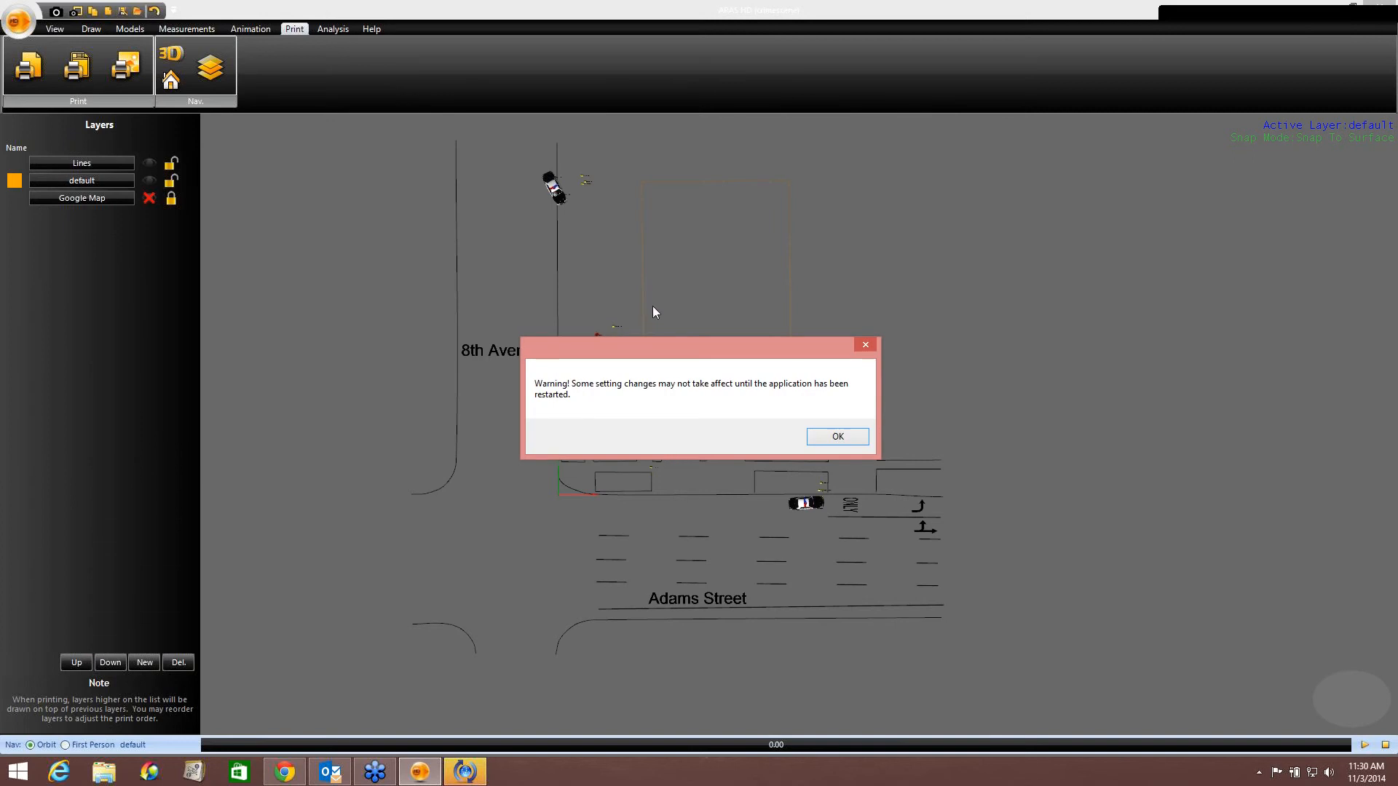
{"action": "left_click", "coordinate": [838, 437]}
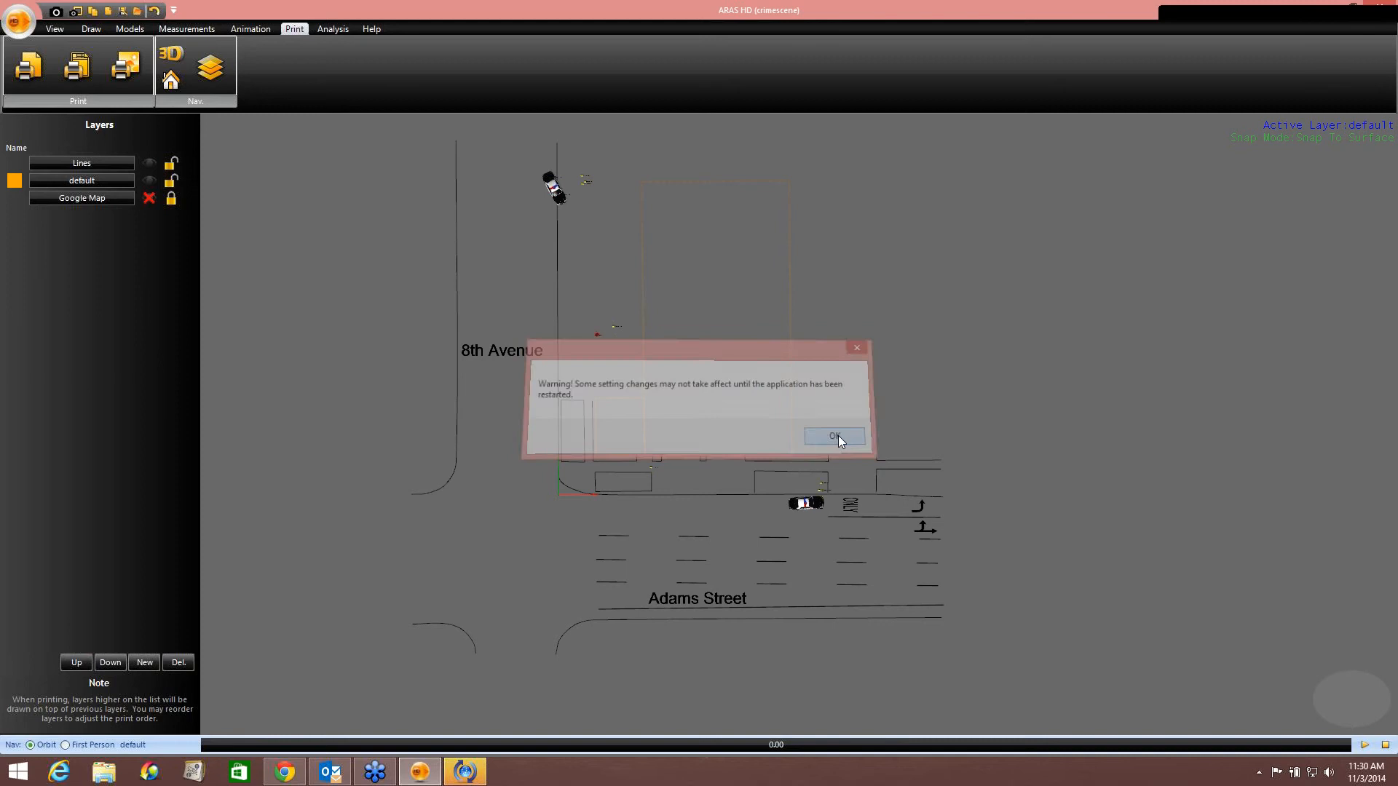
Restart ARAS 360 HD from the desktop and reopen the crime scene.
{"action": "left_click", "coordinate": [1380, 7]}
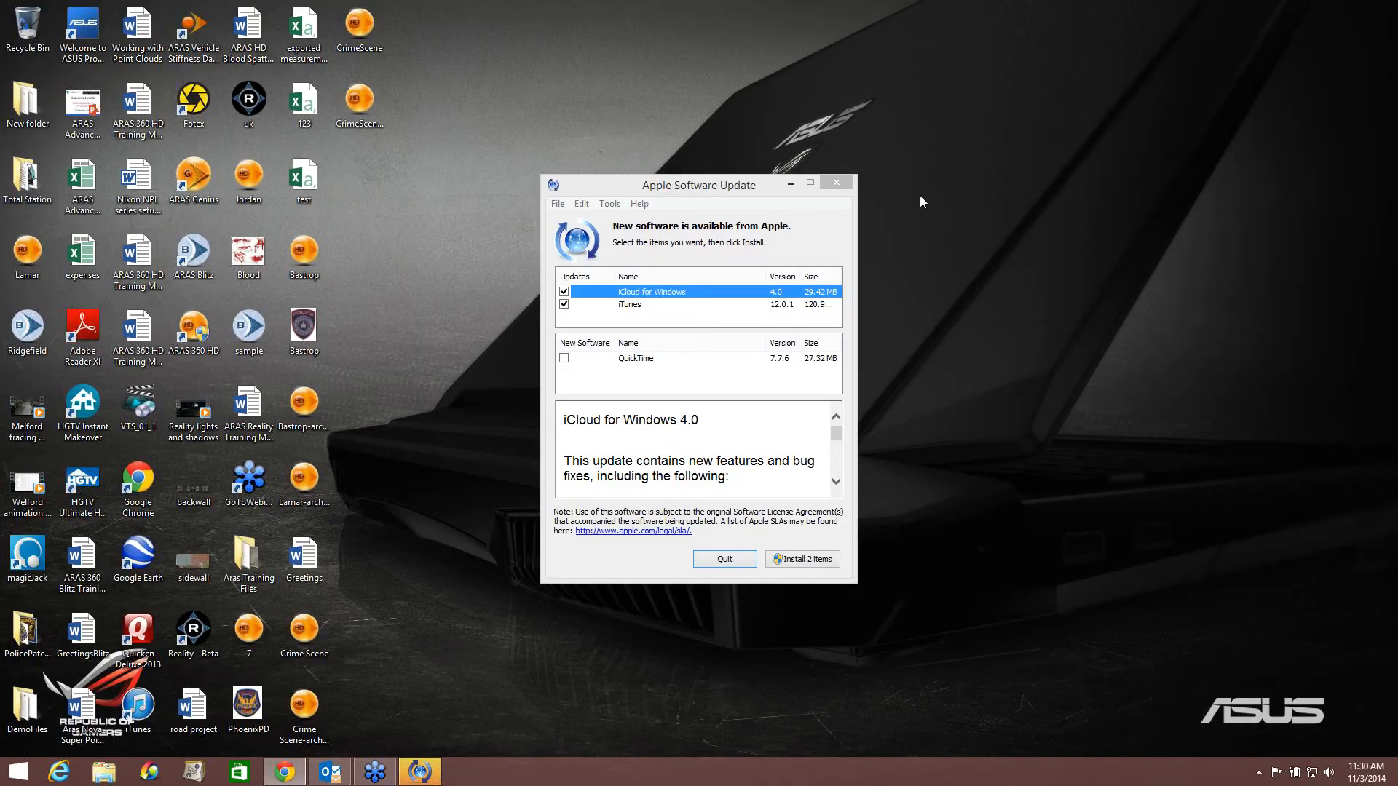
{"action": "left_click", "coordinate": [836, 184]}
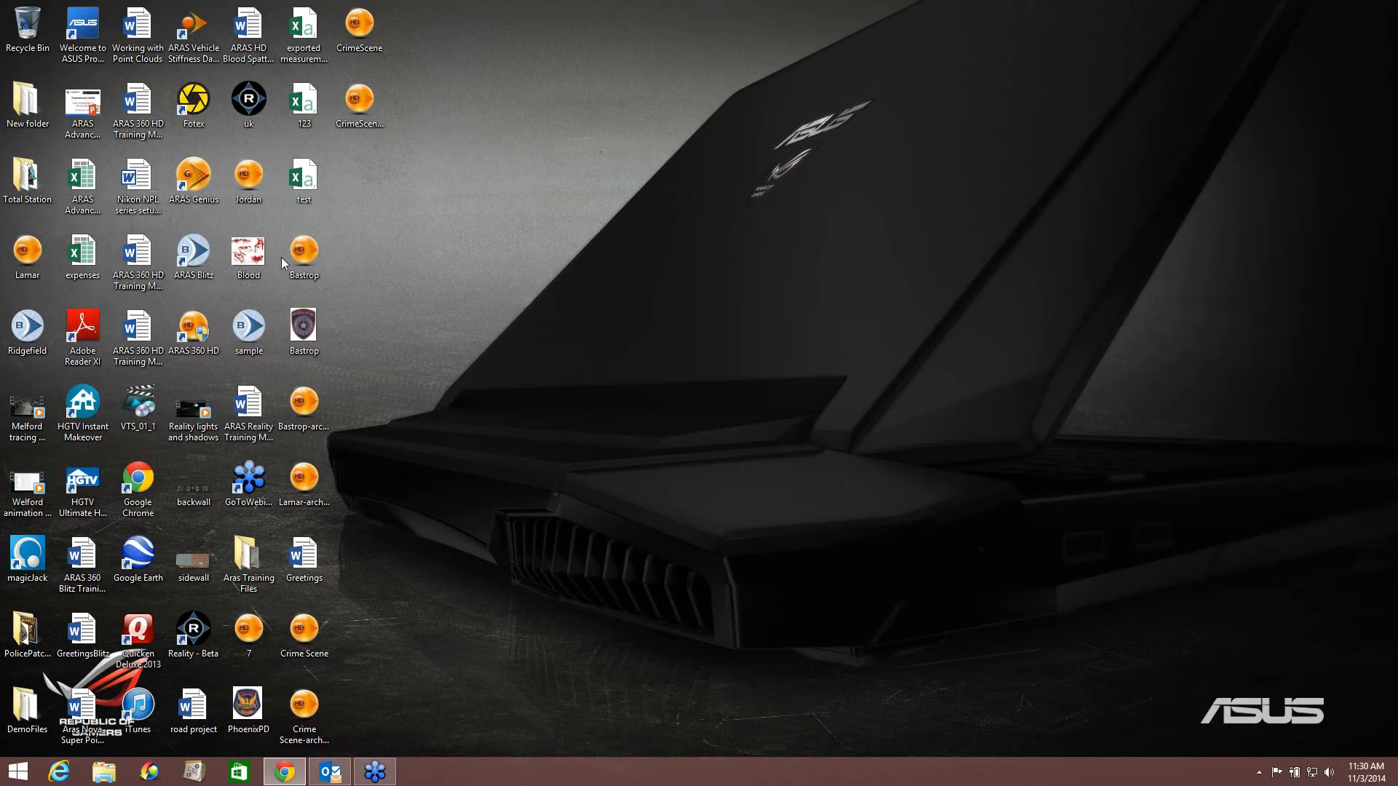
{"action": "double_click", "coordinate": [193, 331]}
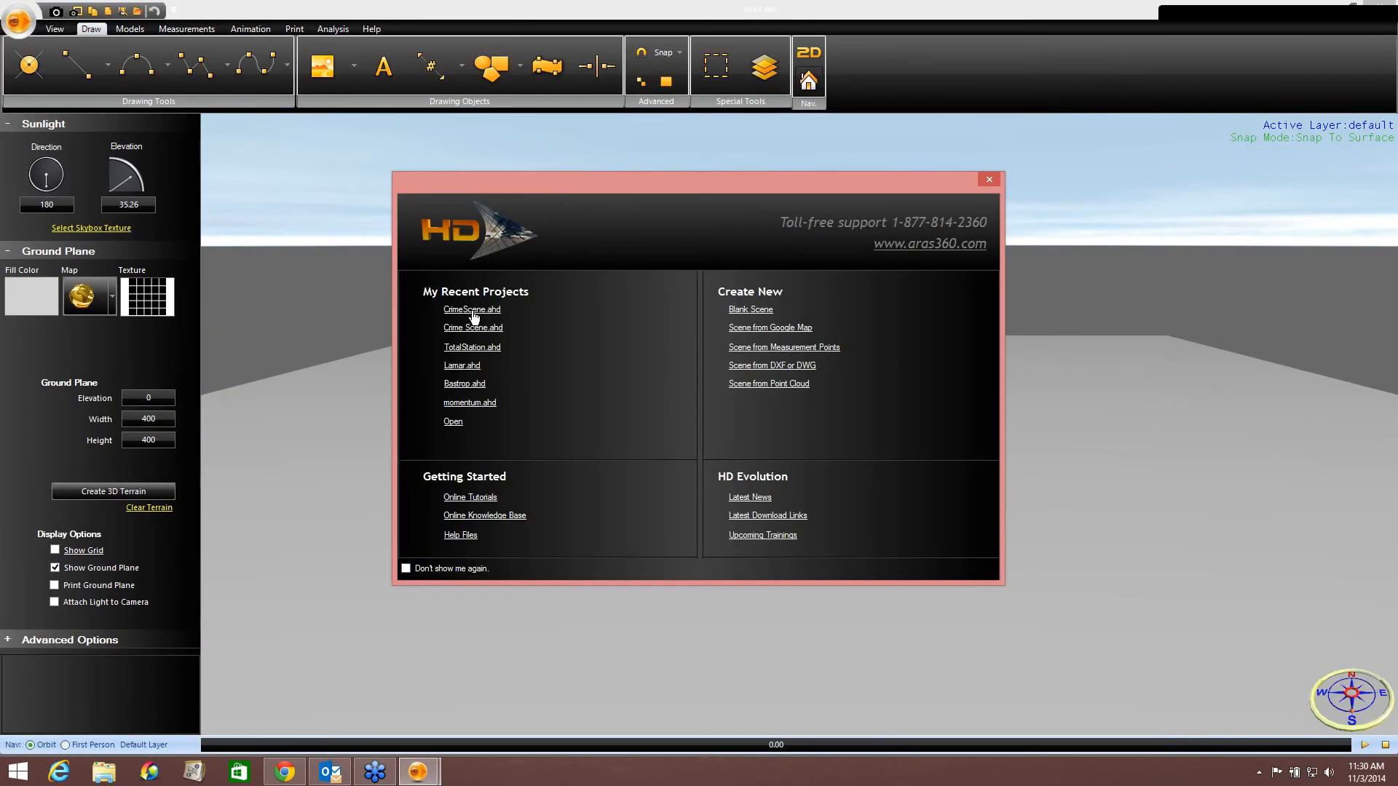
{"action": "left_click", "coordinate": [472, 310]}
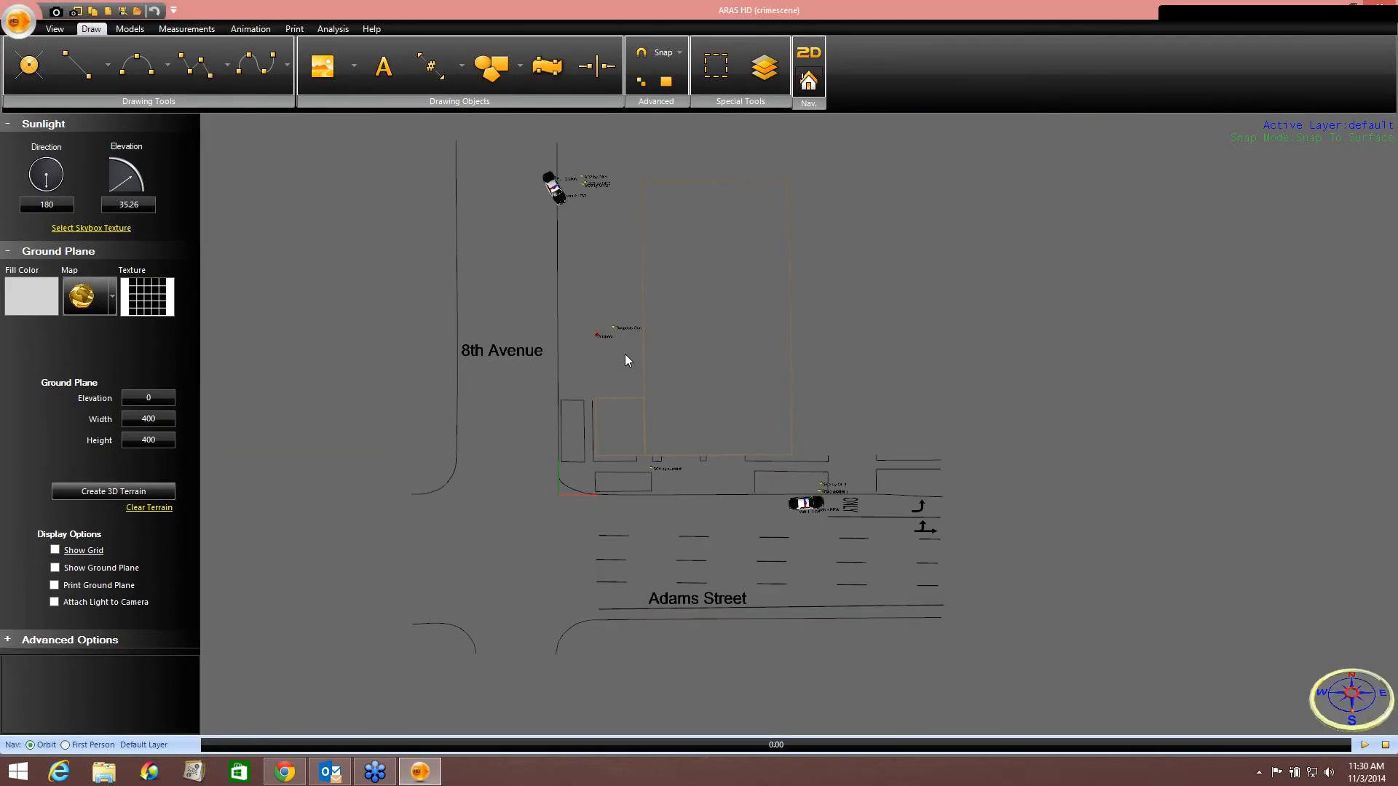
Open the print preview of the diagram and apply the Professional report template.
{"action": "left_click", "coordinate": [294, 29]}
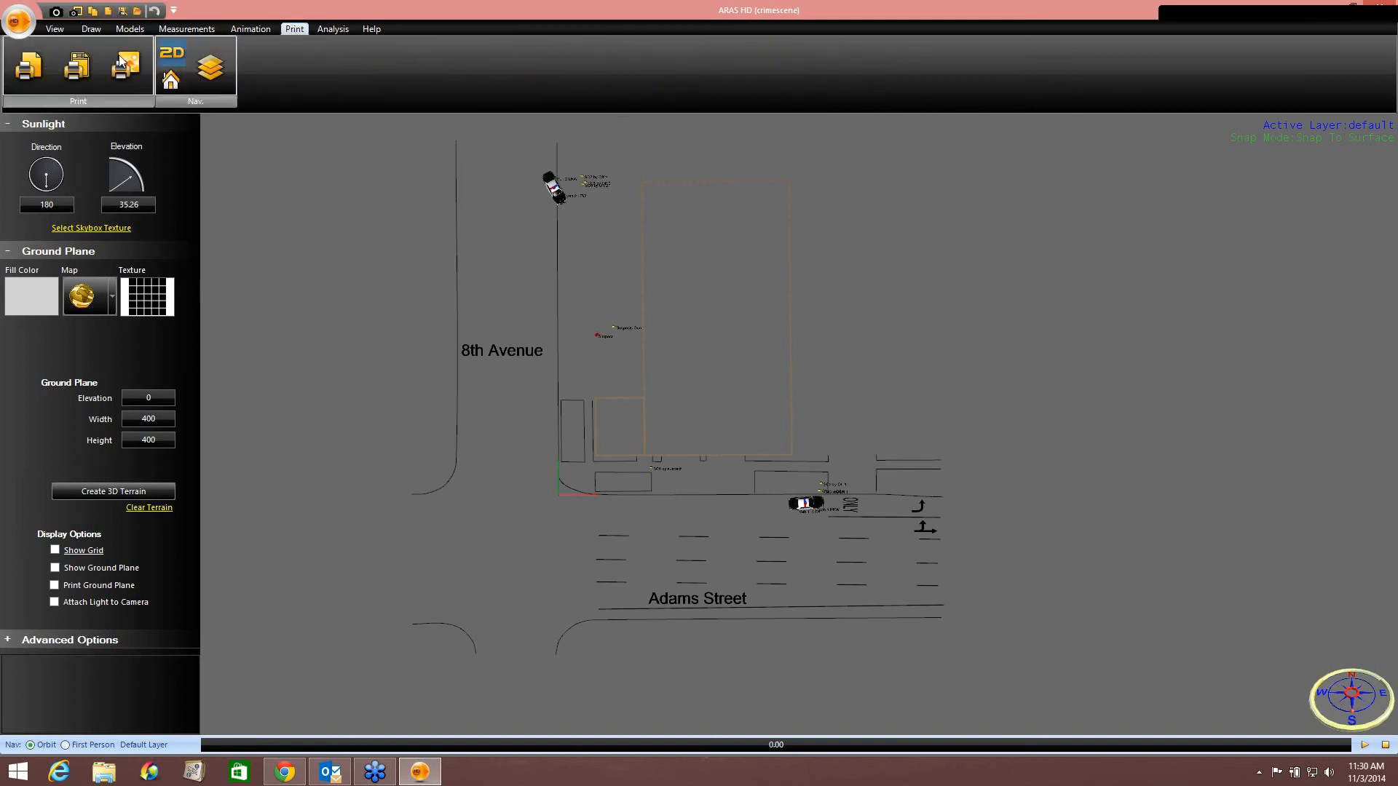
{"action": "left_click", "coordinate": [34, 76]}
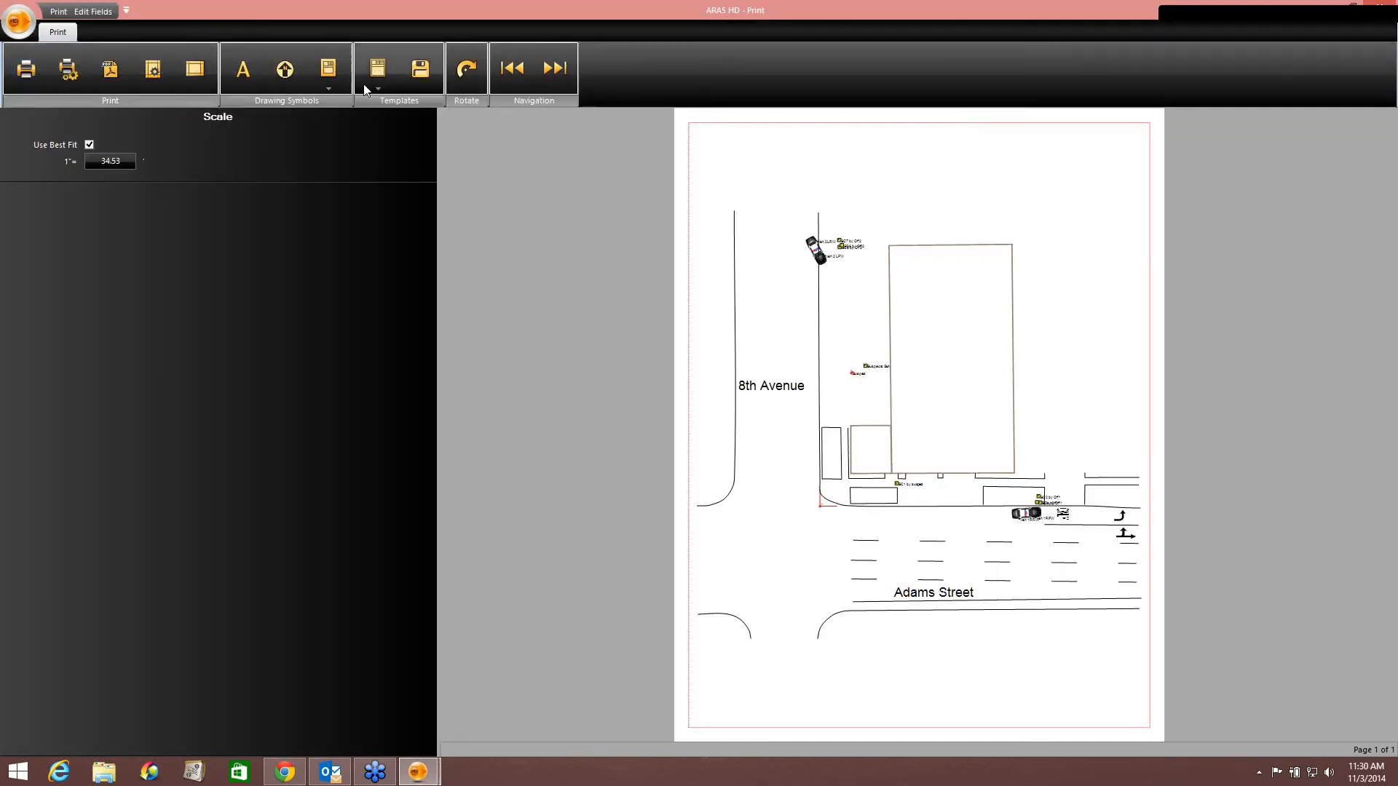
{"action": "left_click", "coordinate": [369, 84]}
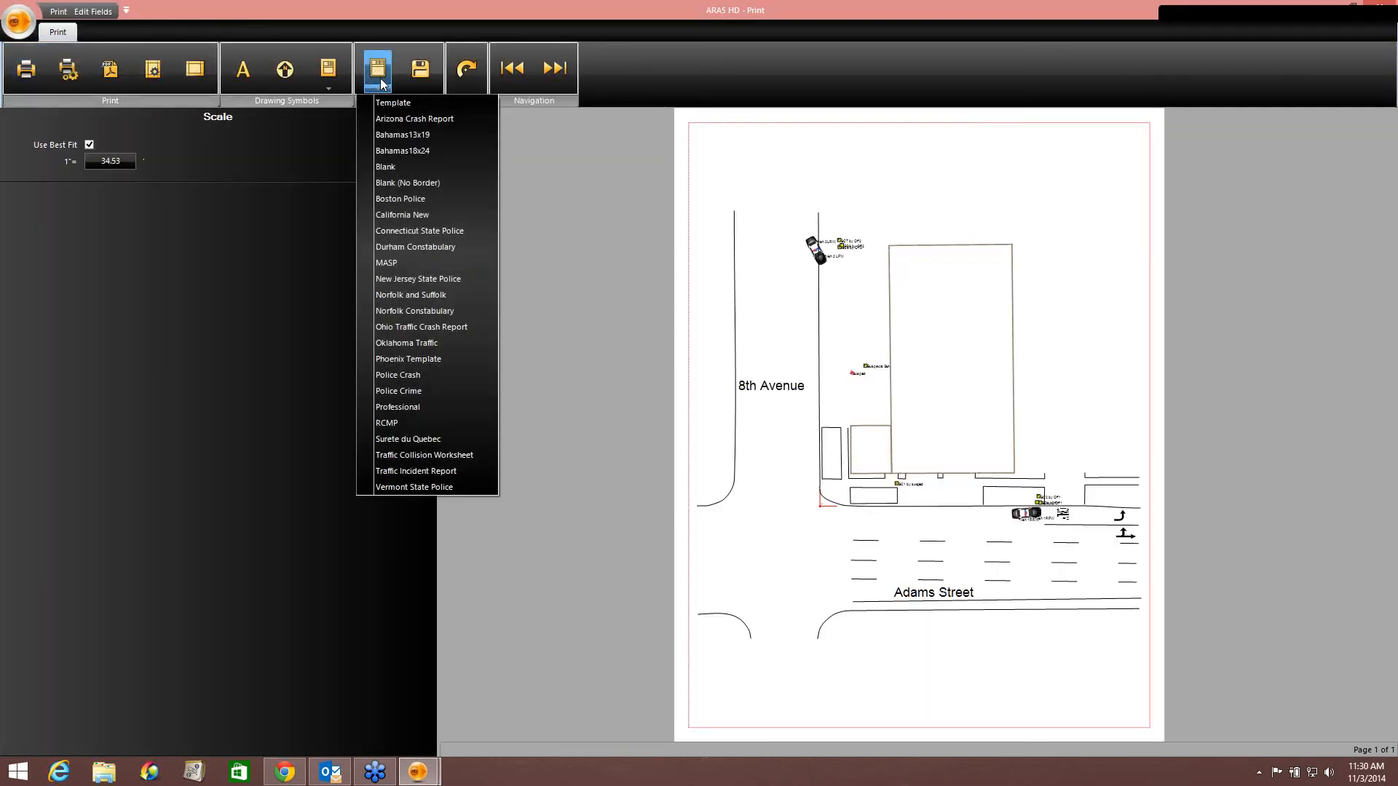
{"action": "left_click", "coordinate": [399, 409]}
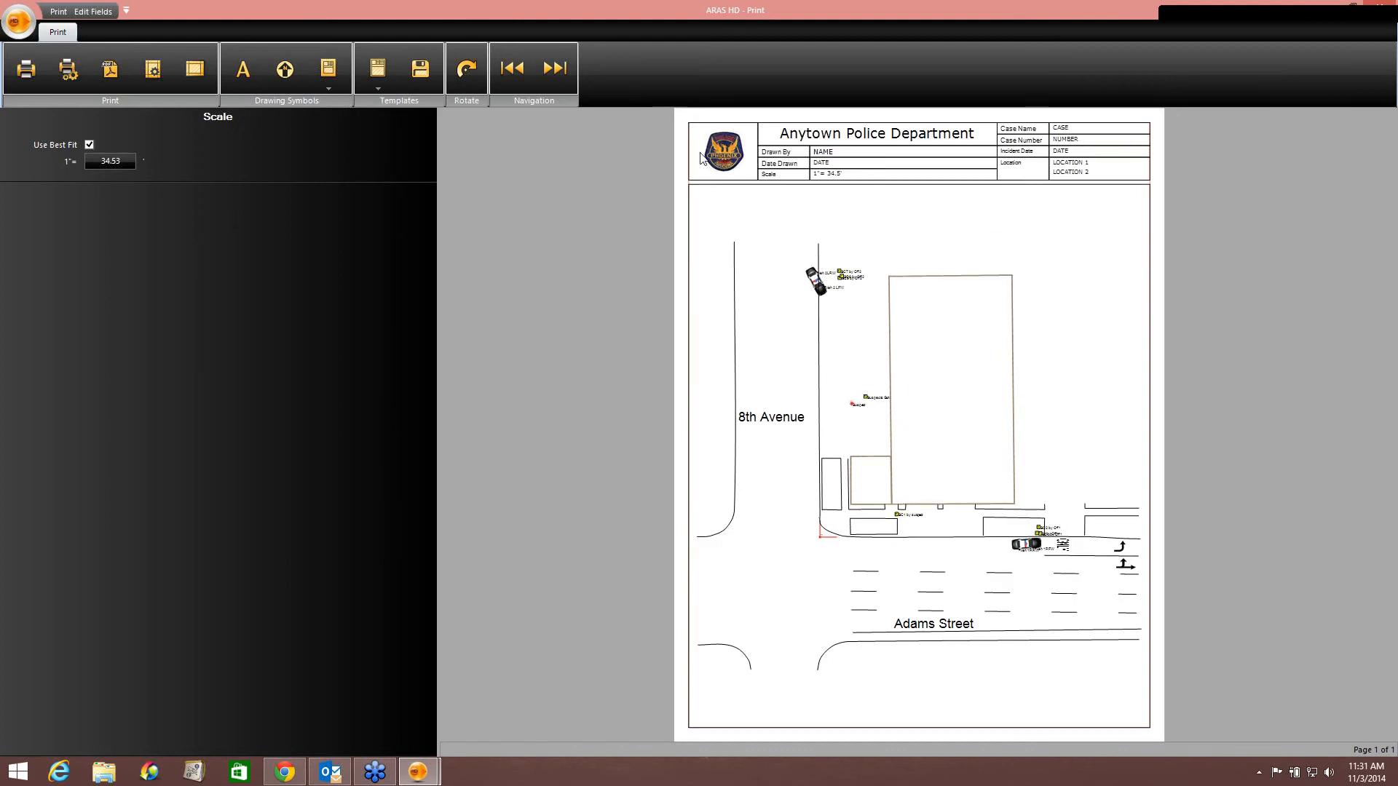
Set the template's organization field to Phoenix Police Department.
{"action": "left_click", "coordinate": [809, 140]}
{"action": "left_click", "coordinate": [37, 131]}
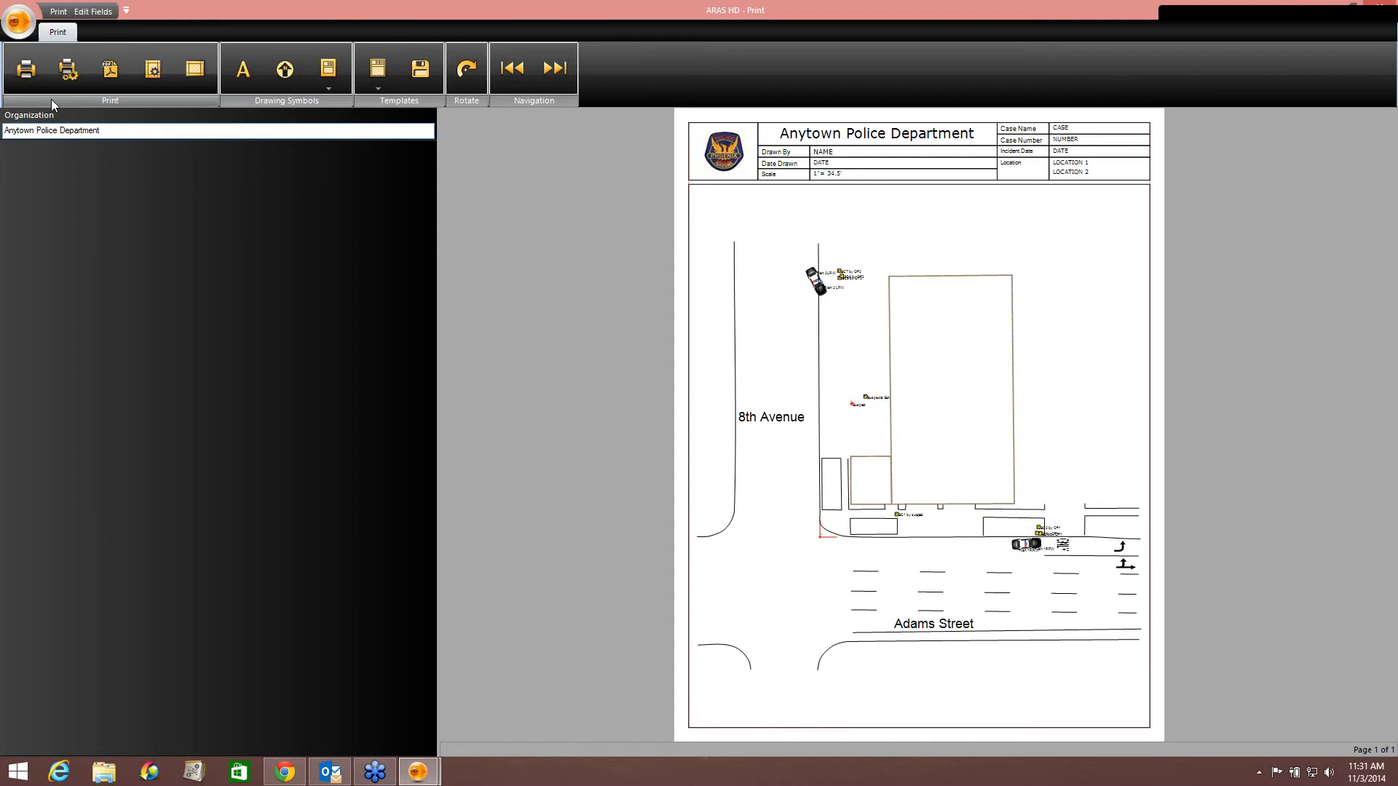
{"action": "key", "text": "BackSpace"}
{"action": "key", "text": "BackSpace"}
{"action": "key", "text": "BackSpace"}
{"action": "key", "text": "BackSpace"}
{"action": "key", "text": "BackSpace"}
{"action": "key", "text": "BackSpace"}
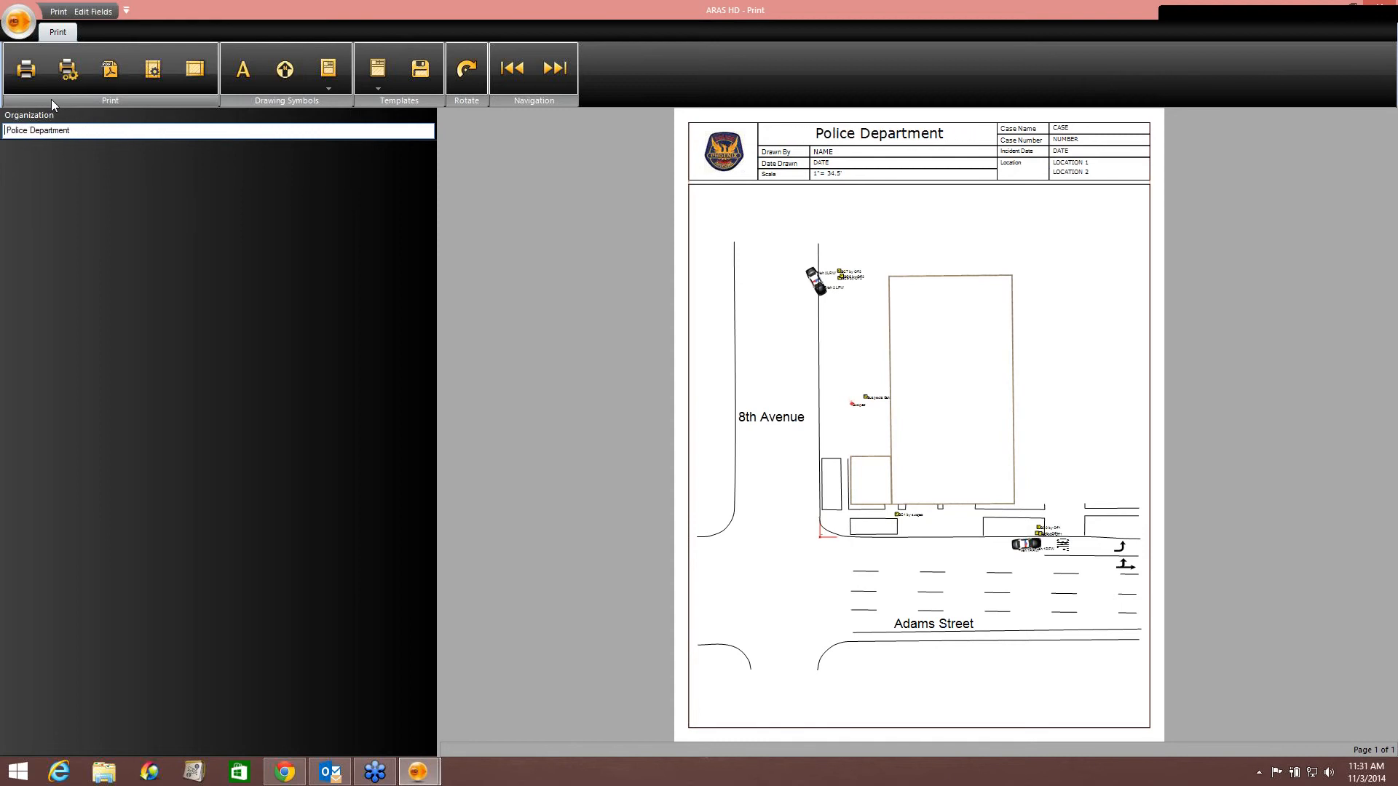
{"action": "type", "text": "Phoenix"}
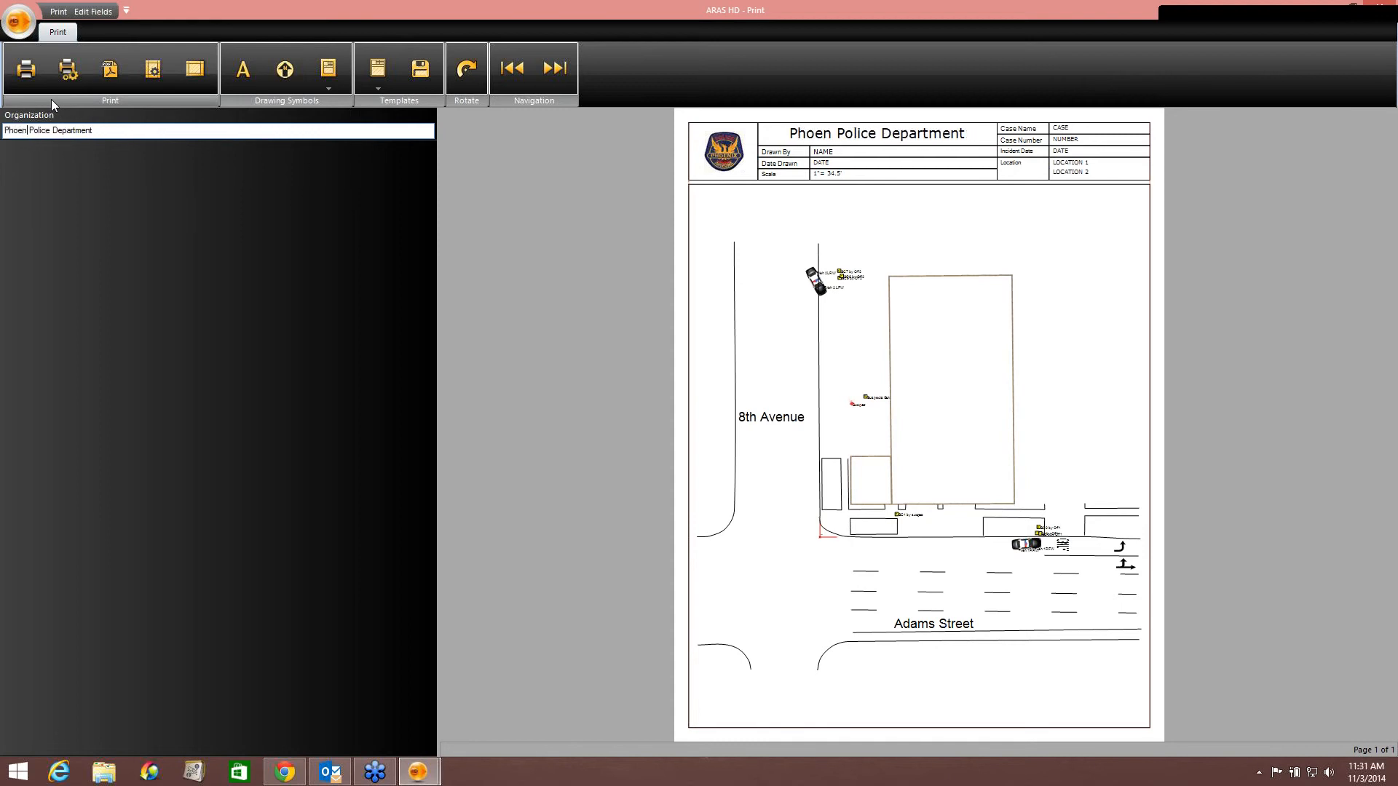
Enter the detective's name in the Drawn By field and close the print preview.
{"action": "left_click", "coordinate": [827, 155]}
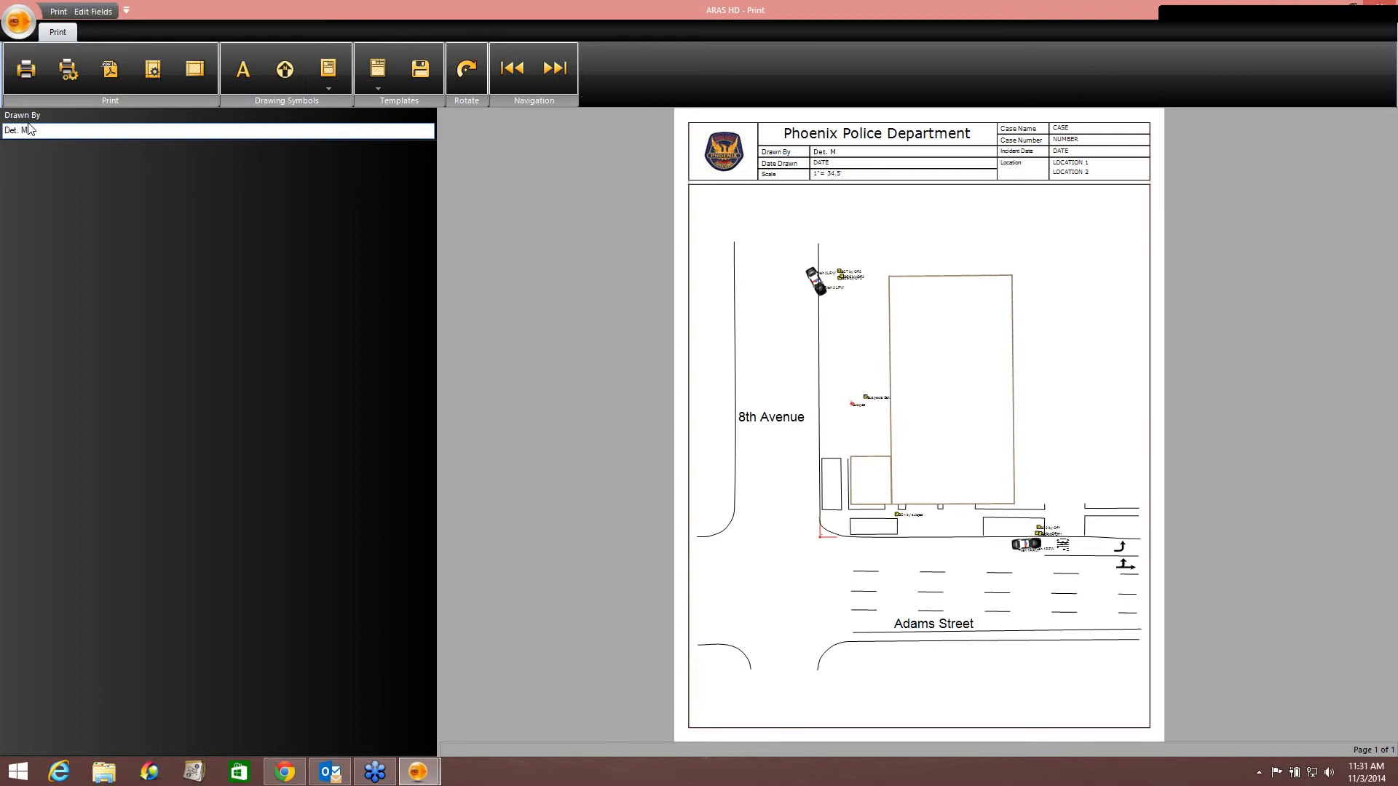
{"action": "type", "text": "Det. M. Greenfield"}
{"action": "left_click", "coordinate": [1381, 14]}
Place a North Arrow 4 symbol east of the building.
{"action": "middle_click_drag", "start_coordinate": [805, 418], "coordinate": [768, 430]}
{"action": "left_click", "coordinate": [130, 29]}
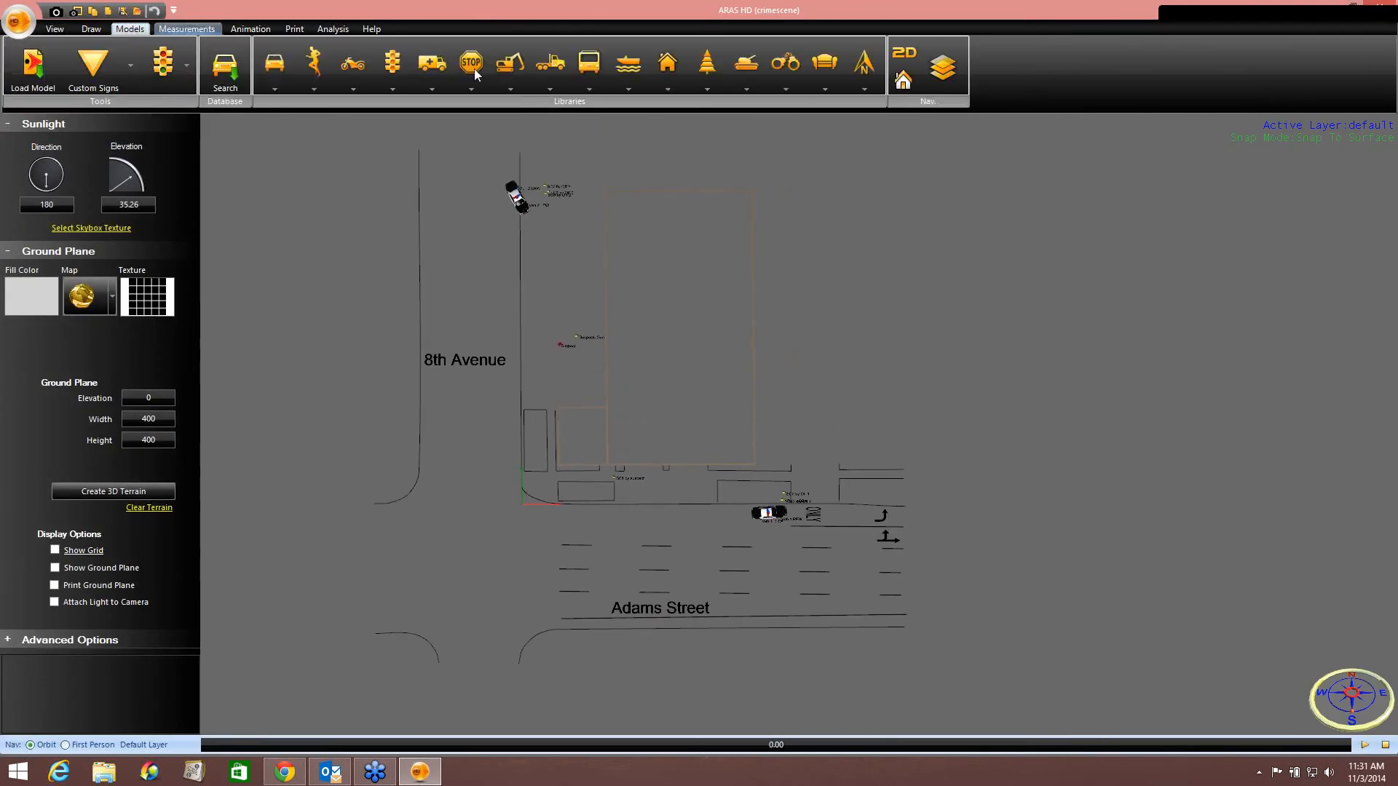
{"action": "left_click", "coordinate": [864, 64]}
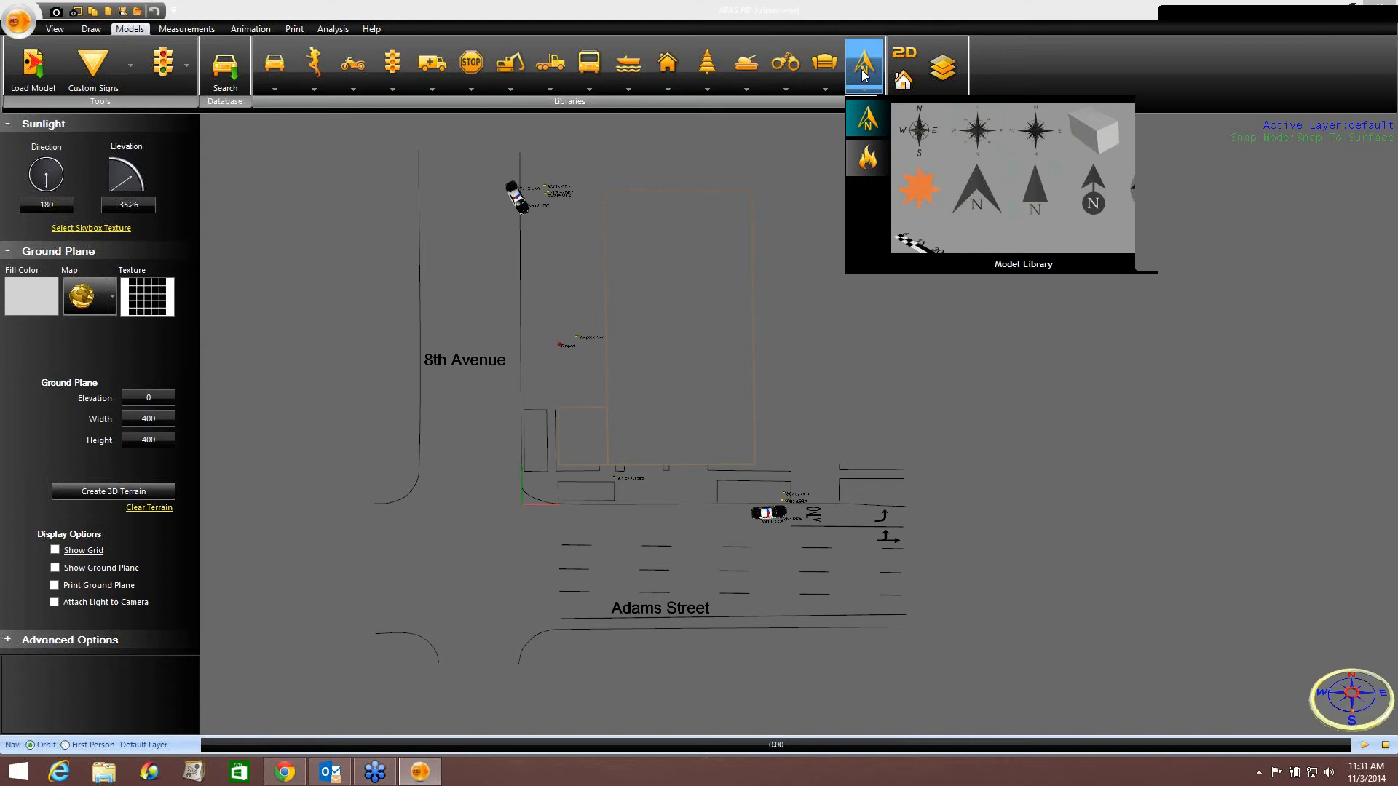
{"action": "left_click", "coordinate": [1147, 192]}
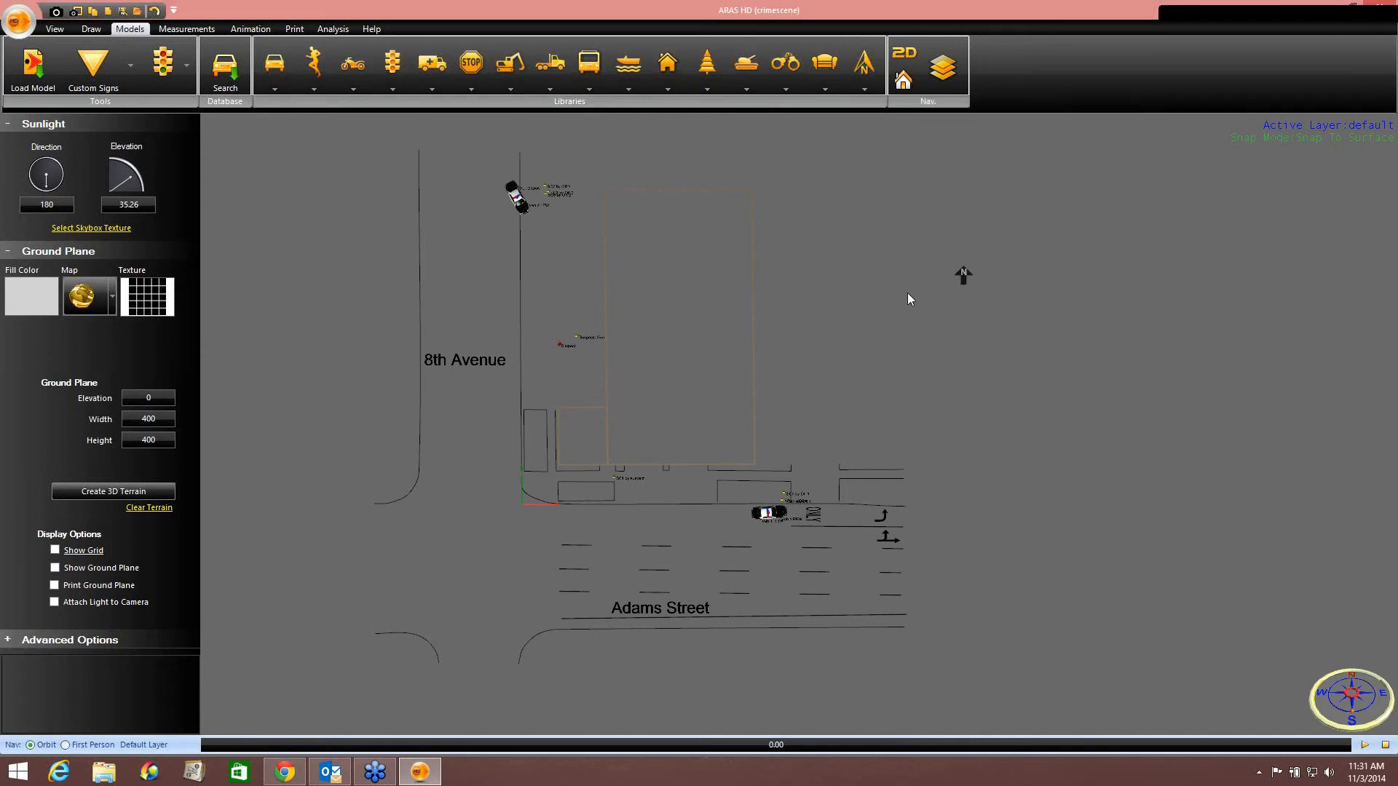
{"action": "left_click", "coordinate": [830, 301]}
Enlarge the north arrow by stretching its width and height.
{"action": "scroll", "coordinate": [901, 309], "scroll_direction": "up", "scroll_amount": 5}
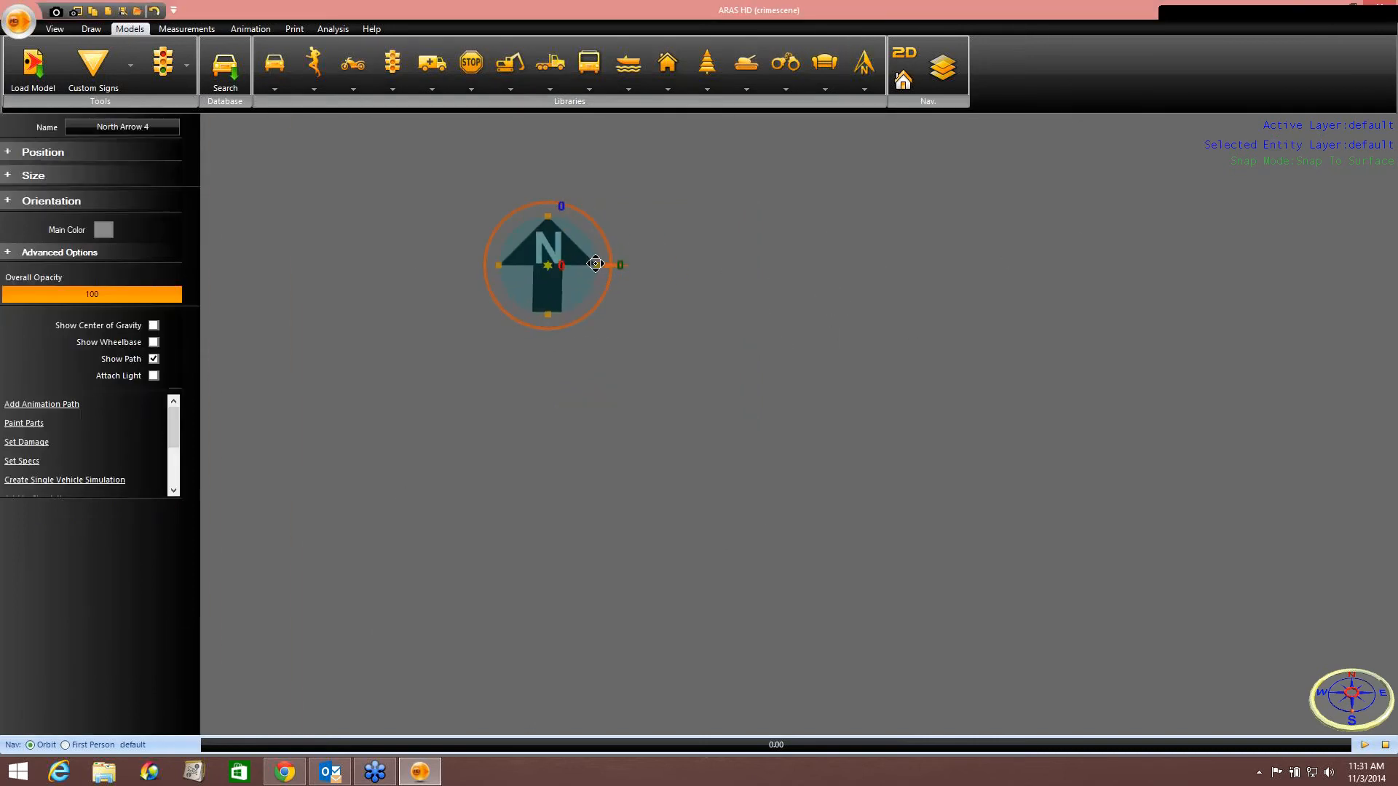
{"action": "left_click_drag", "start_coordinate": [595, 264], "coordinate": [690, 262]}
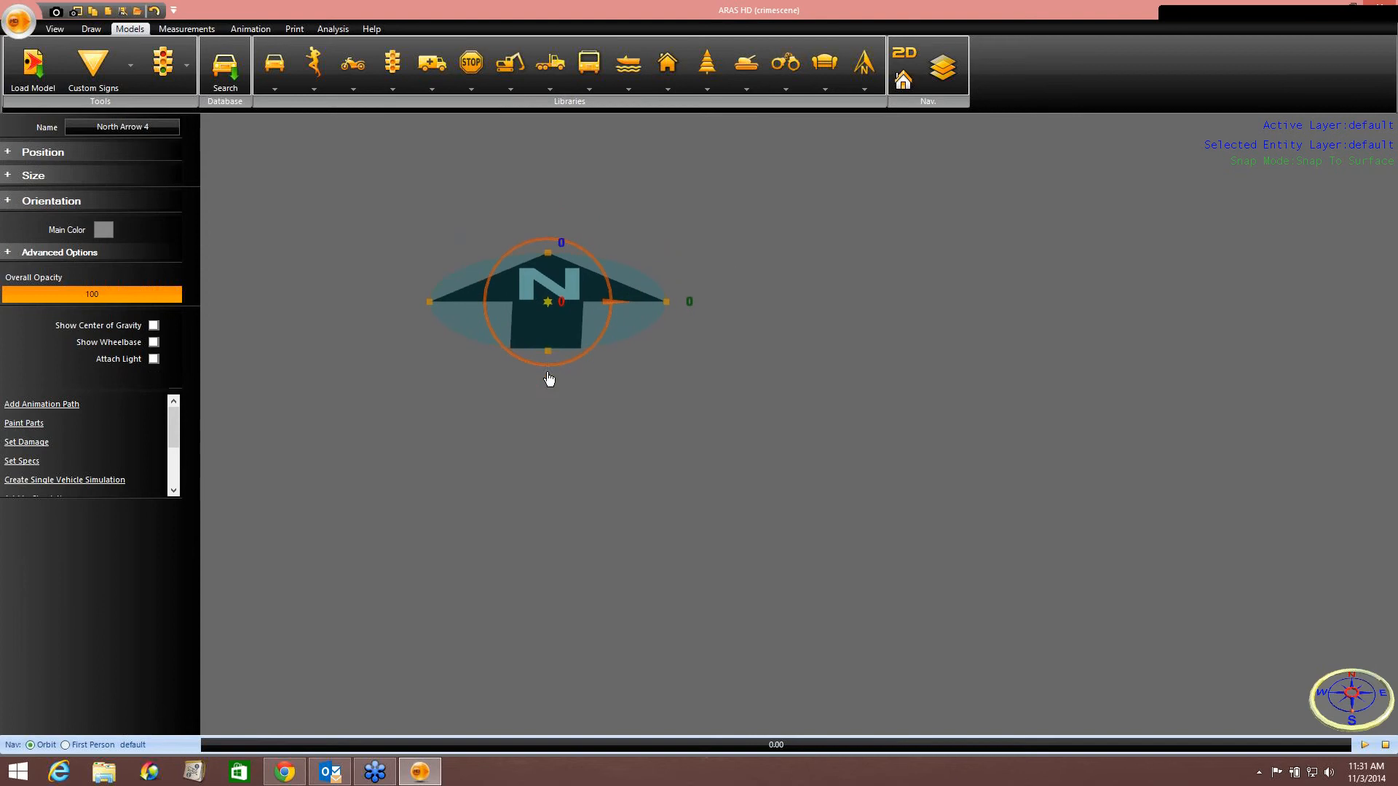
{"action": "left_click_drag", "start_coordinate": [549, 379], "coordinate": [546, 531]}
{"action": "left_click", "coordinate": [700, 502]}
{"action": "scroll", "coordinate": [703, 496], "scroll_direction": "down", "scroll_amount": 5}
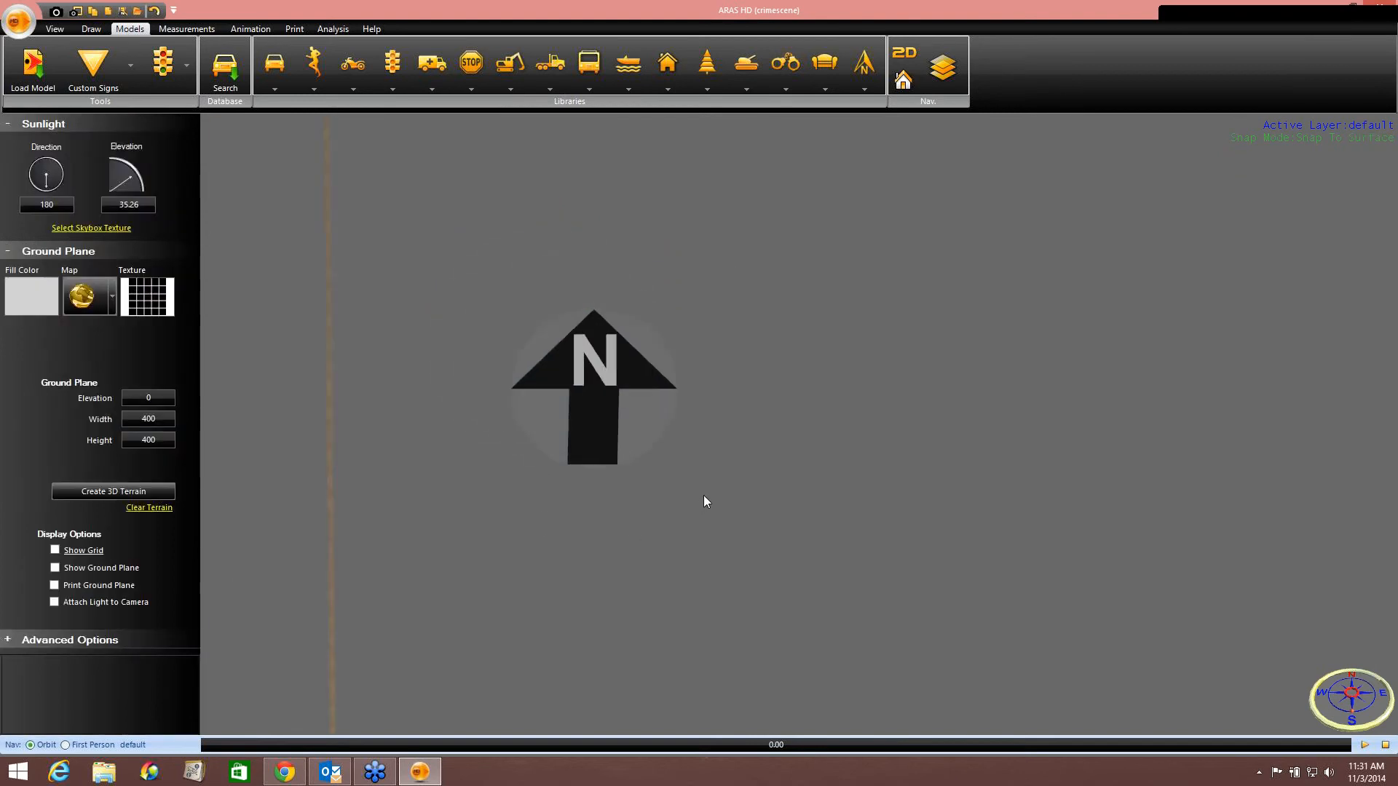
{"action": "scroll", "coordinate": [851, 271], "scroll_direction": "down", "scroll_amount": 5}
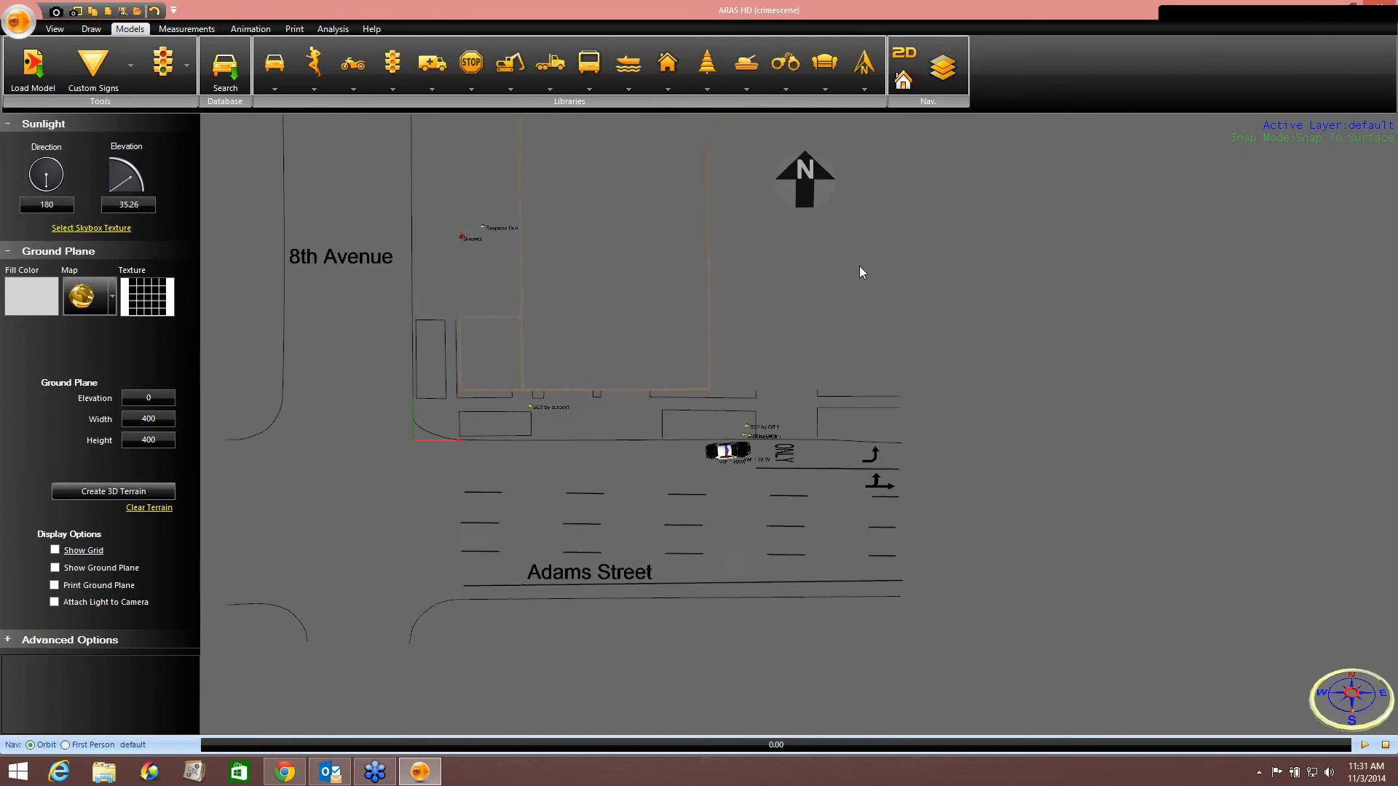
Insert a scale bar 100 wide and 5 high below the north arrow.
{"action": "left_click", "coordinate": [864, 69]}
{"action": "left_click", "coordinate": [910, 246]}
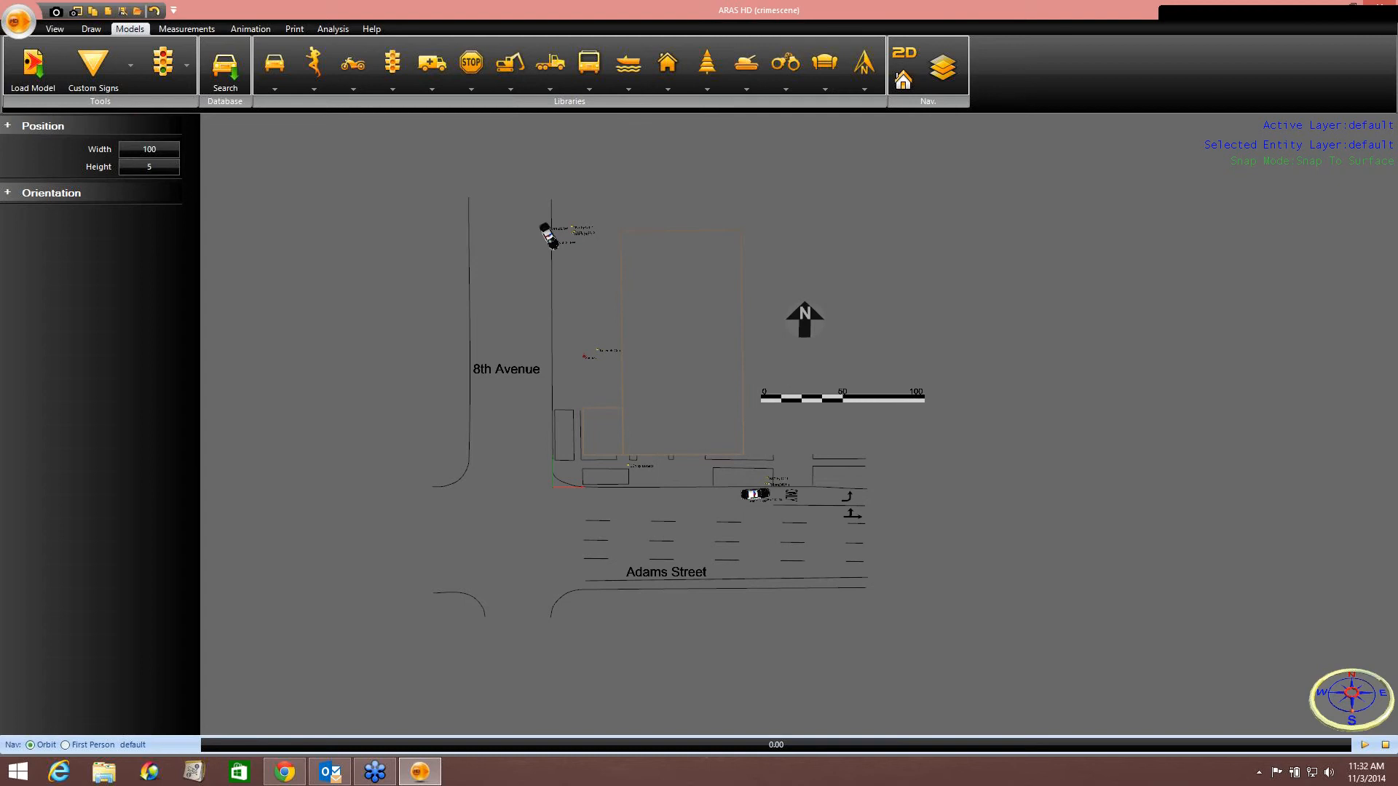
{"action": "left_click", "coordinate": [842, 399]}
{"action": "scroll", "coordinate": [914, 431], "scroll_direction": "up", "scroll_amount": 3}
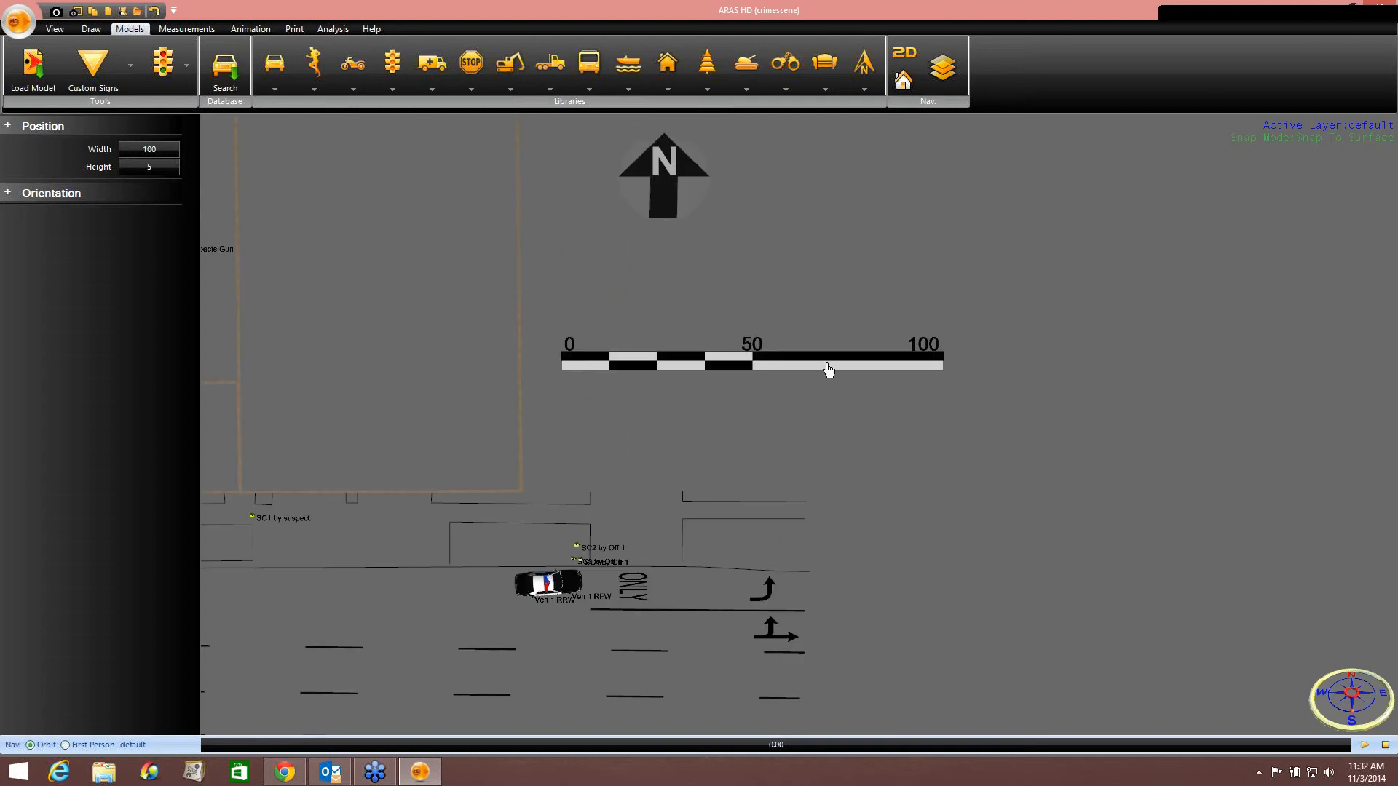
Shrink the scale bar to 40 wide and move it up just below the north arrow.
{"action": "left_click", "coordinate": [830, 369]}
{"action": "left_click_drag", "start_coordinate": [949, 368], "coordinate": [813, 365]}
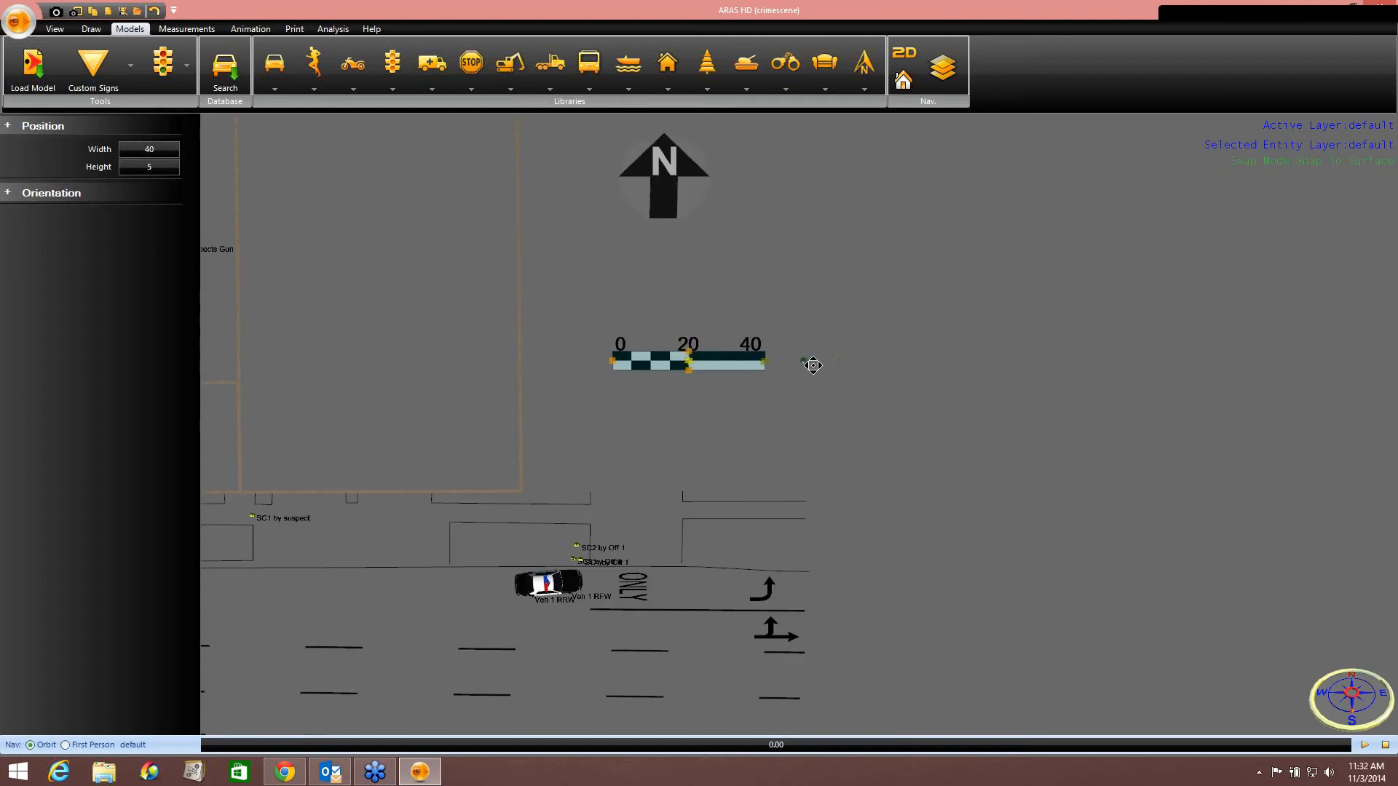
{"action": "left_click_drag", "start_coordinate": [690, 360], "coordinate": [666, 311]}
{"action": "left_click", "coordinate": [701, 384]}
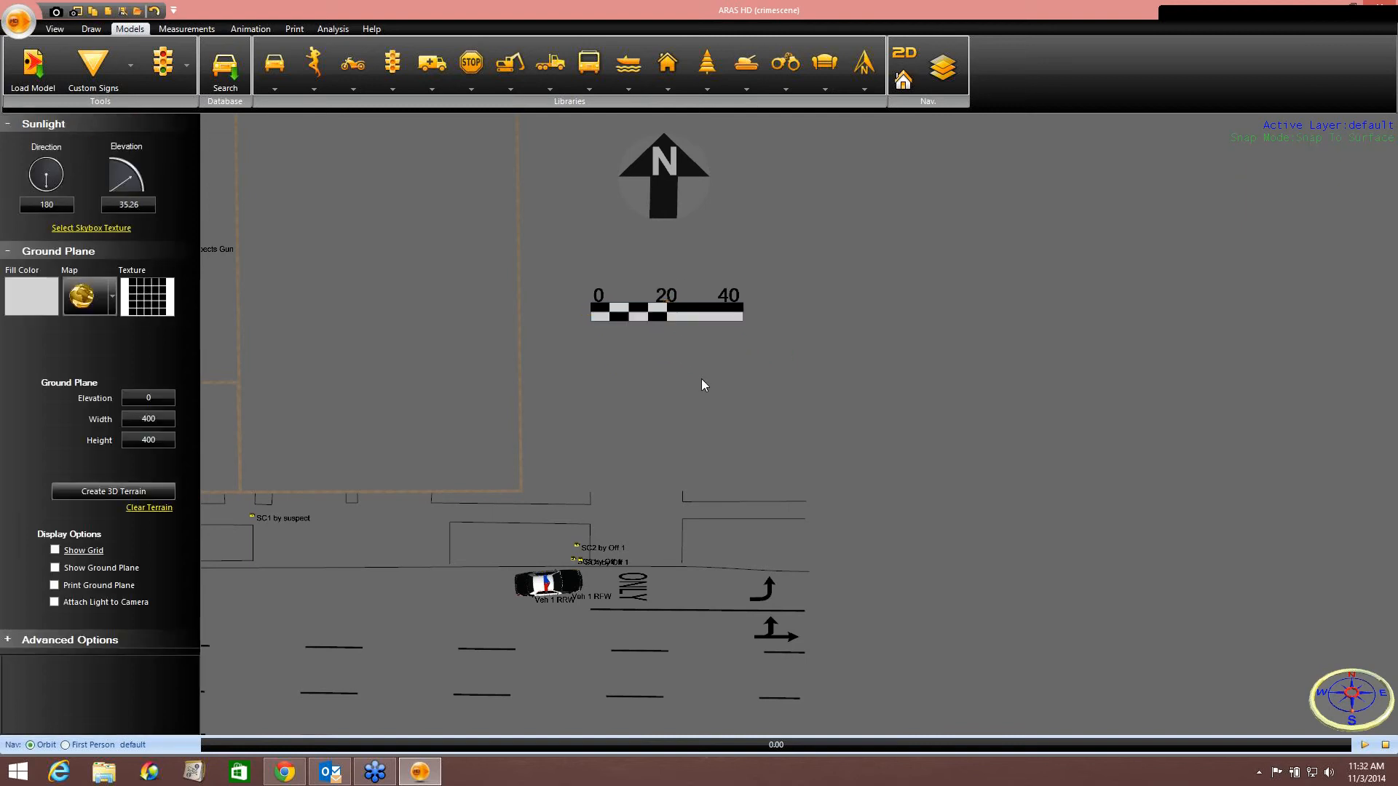
Open the print preview and set the print scale to 1 inch = 40 instead of best fit.
{"action": "scroll", "coordinate": [703, 385], "scroll_direction": "down", "scroll_amount": 3}
{"action": "middle_click_drag", "start_coordinate": [704, 381], "coordinate": [1002, 390]}
{"action": "left_click", "coordinate": [296, 29]}
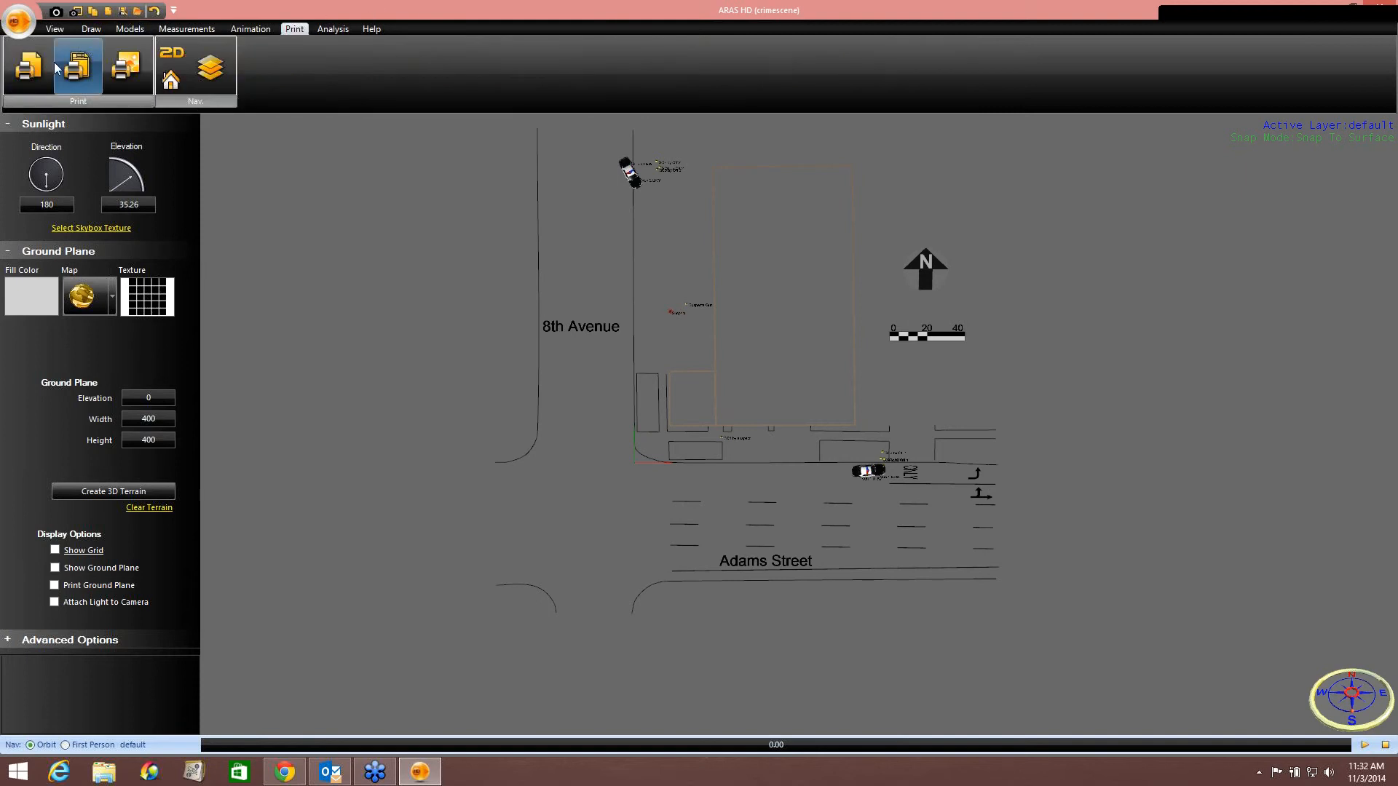
{"action": "left_click", "coordinate": [28, 67]}
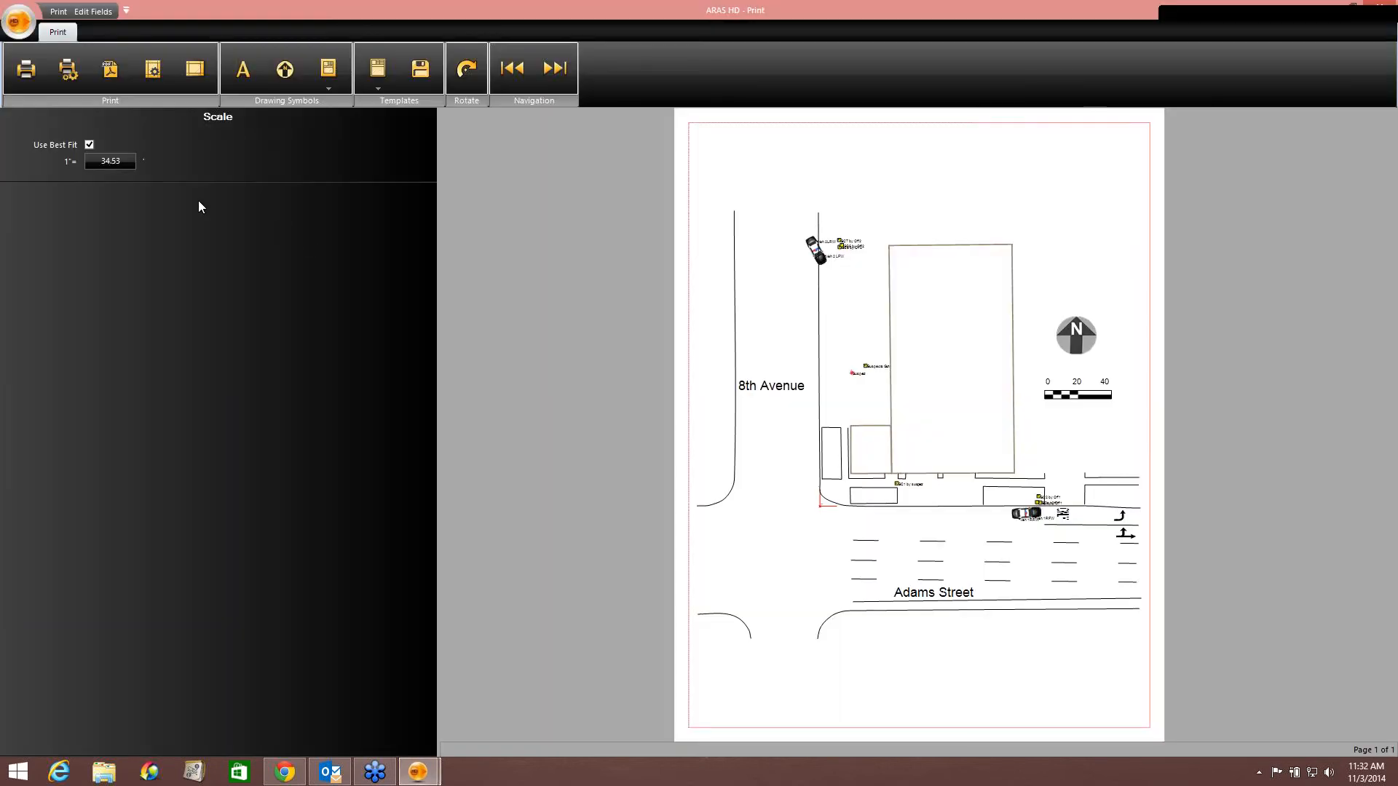
{"action": "left_click", "coordinate": [107, 164]}
{"action": "left_click_drag", "start_coordinate": [108, 161], "coordinate": [64, 159]}
{"action": "type", "text": "40"}
{"action": "left_click", "coordinate": [941, 339]}
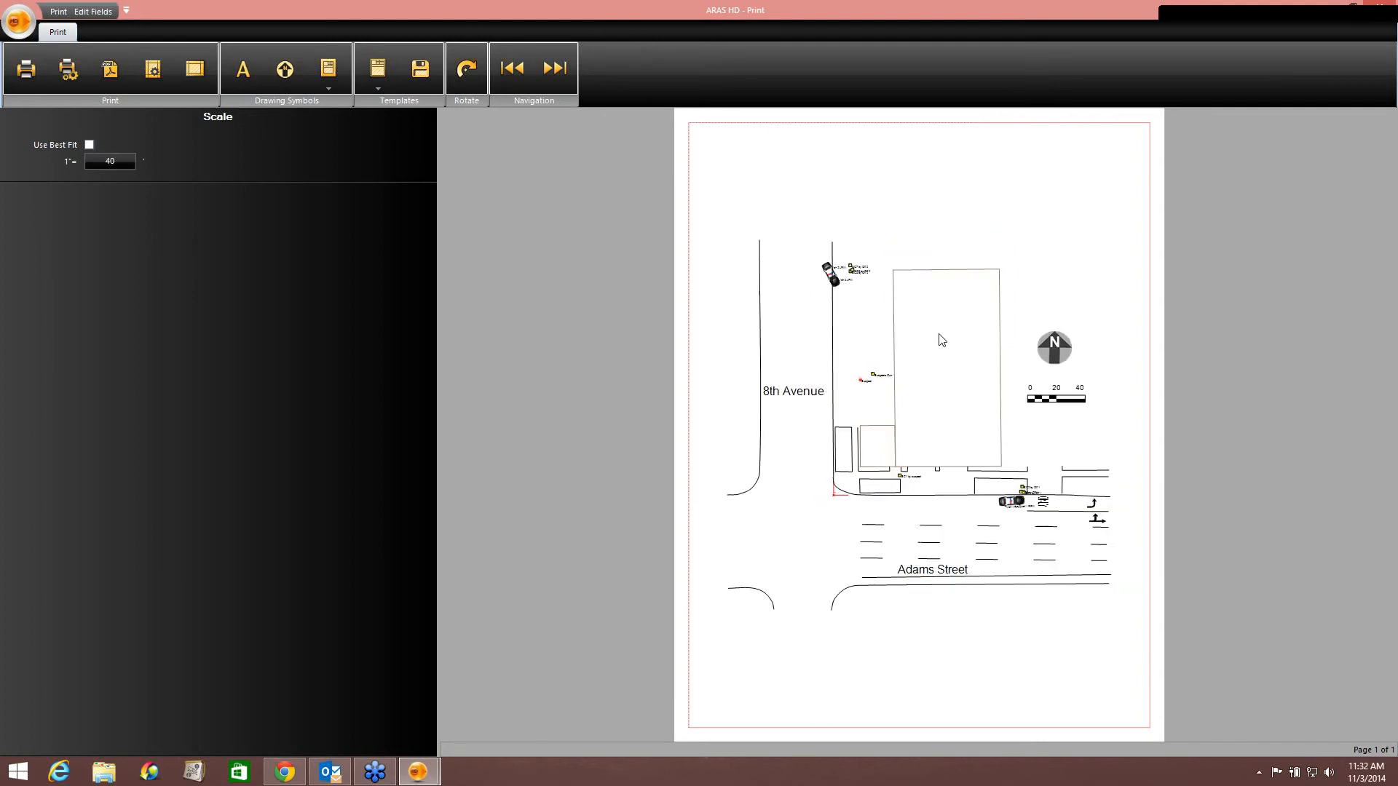
Apply the Phoenix Template to the printed diagram and close the print preview.
{"action": "left_click", "coordinate": [378, 72]}
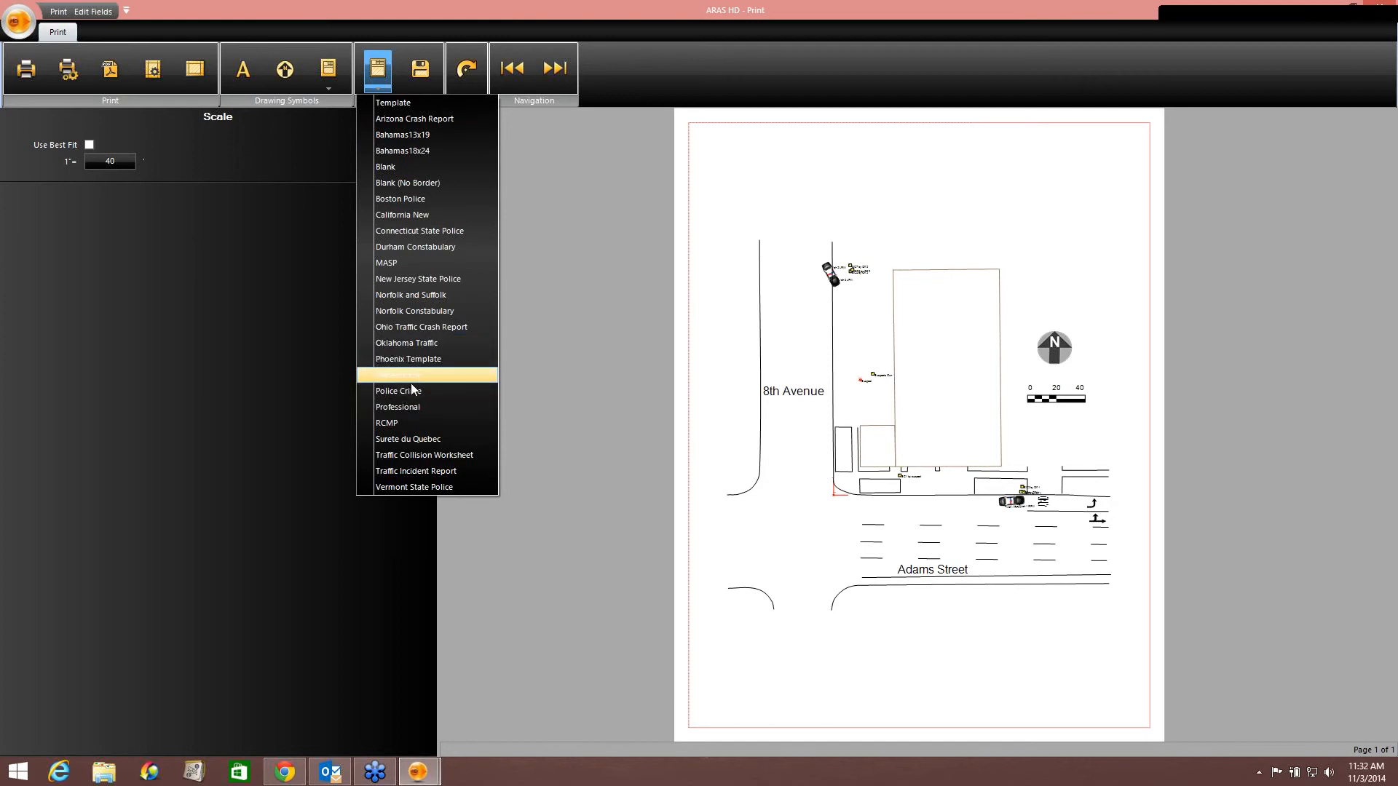
{"action": "left_click", "coordinate": [410, 359]}
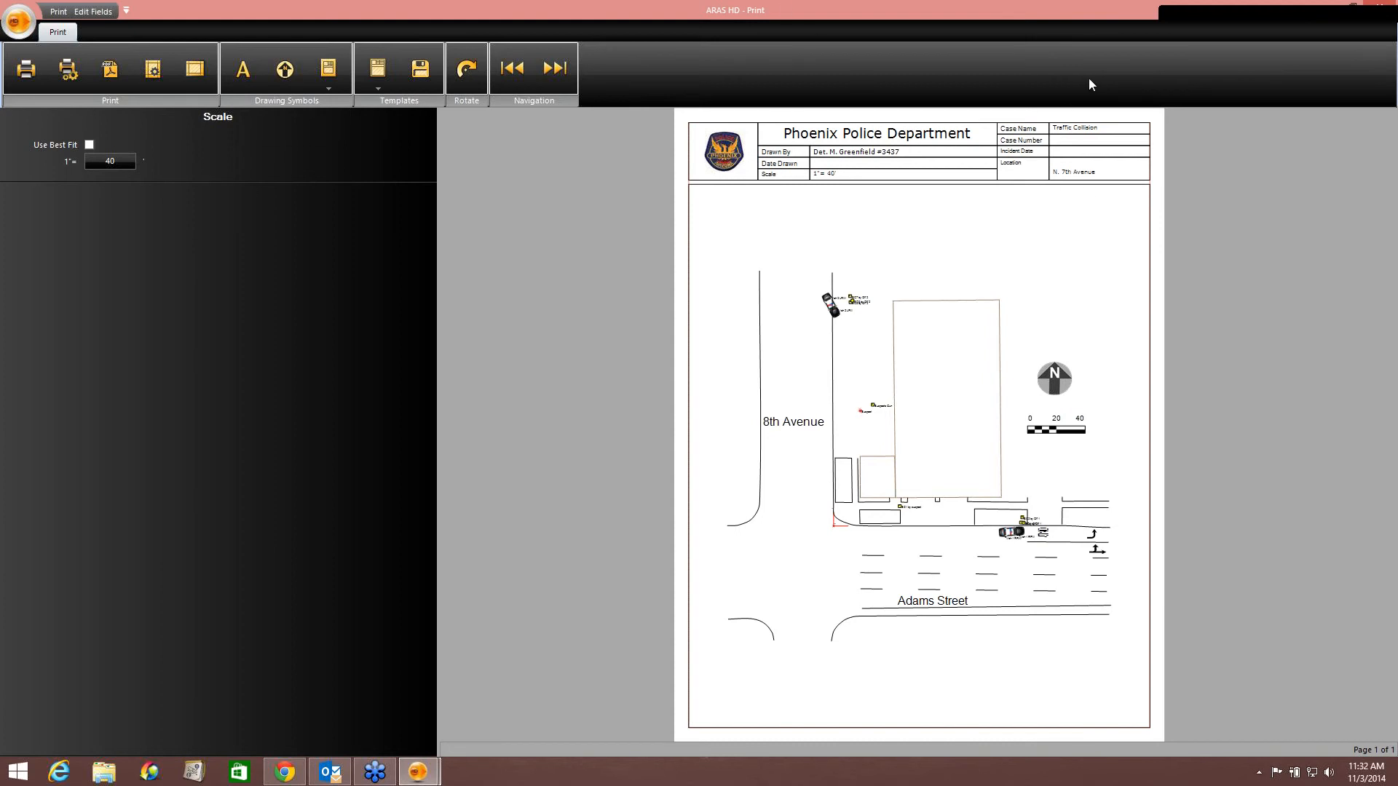
{"action": "left_click", "coordinate": [1378, 11]}
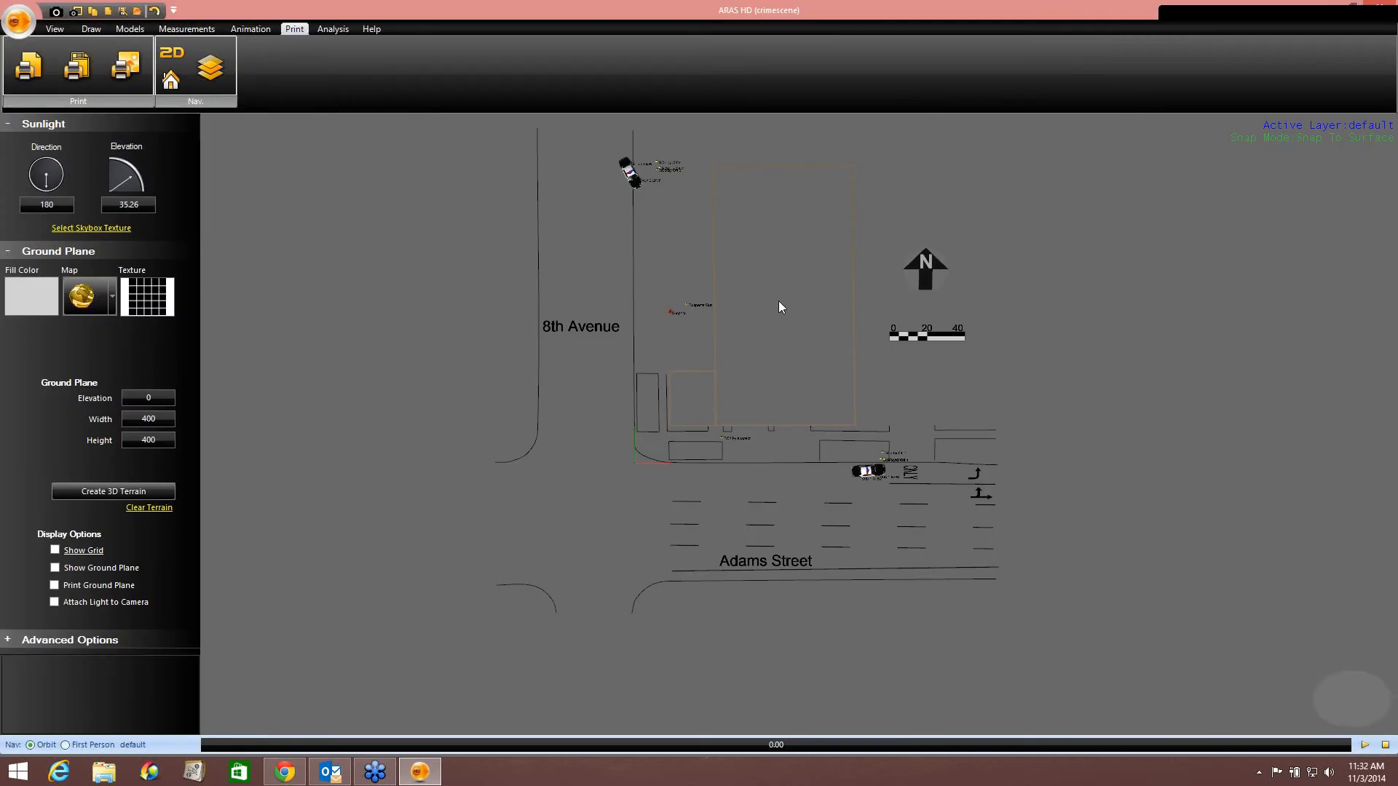
Make the Google Map layer visible again and switch the scene to 3D view.
{"action": "left_click", "coordinate": [211, 69]}
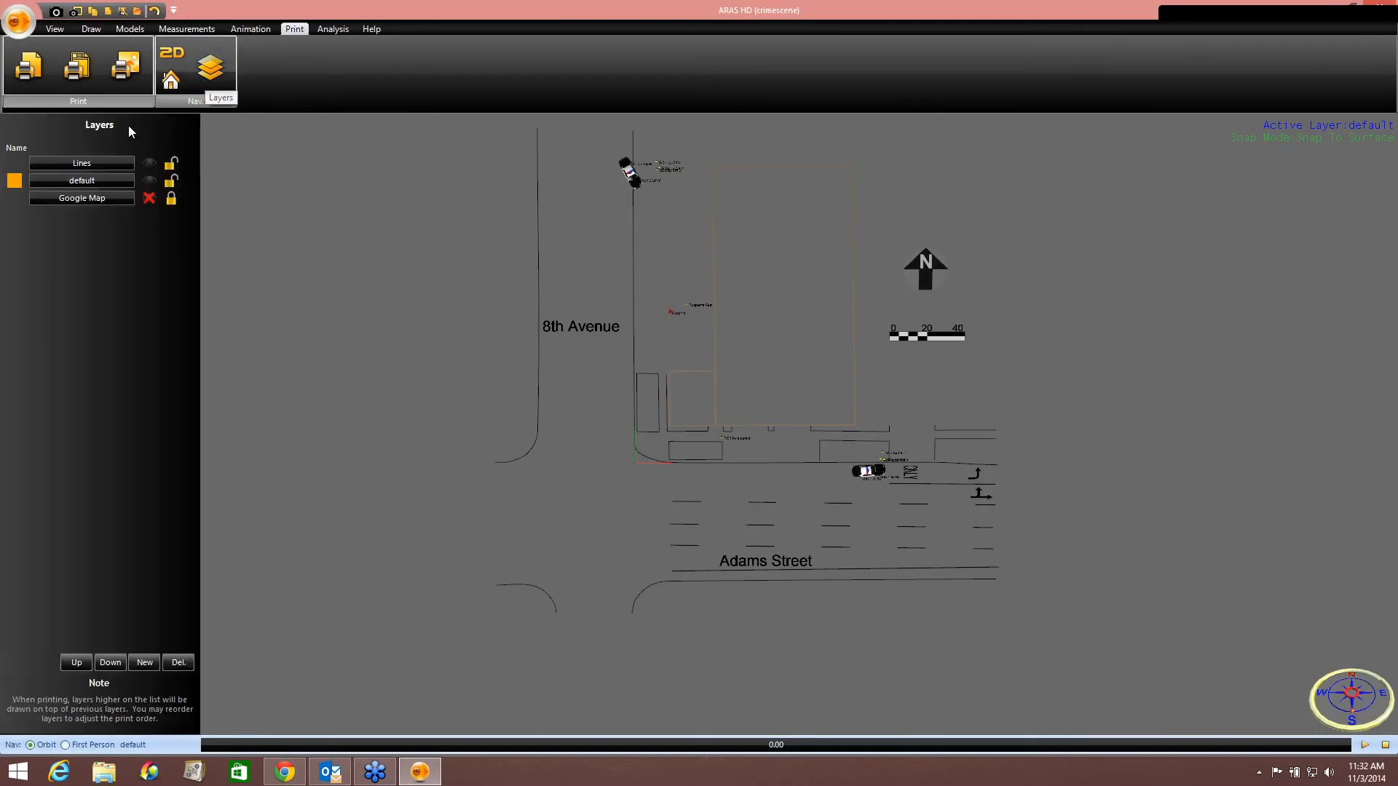
{"action": "left_click", "coordinate": [149, 198]}
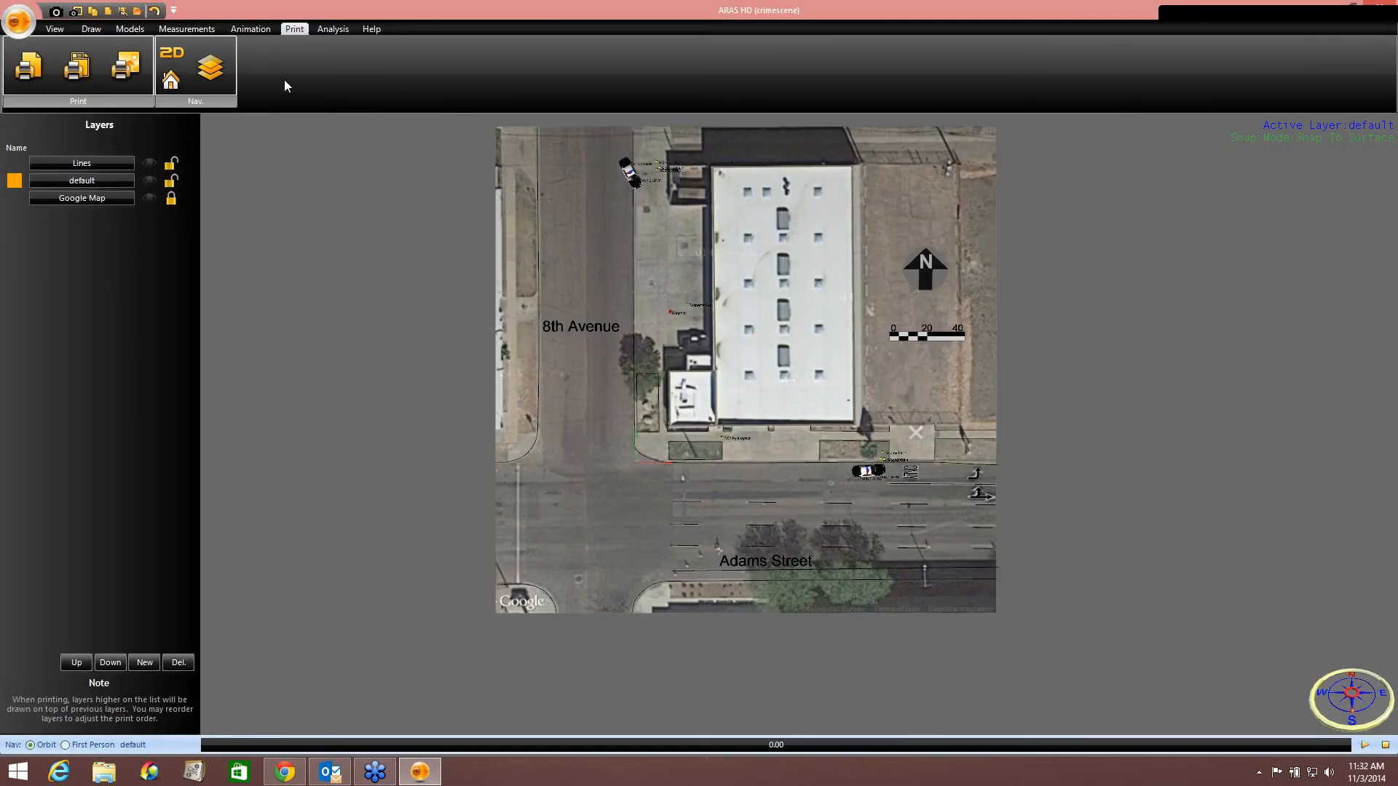
{"action": "left_click", "coordinate": [91, 28]}
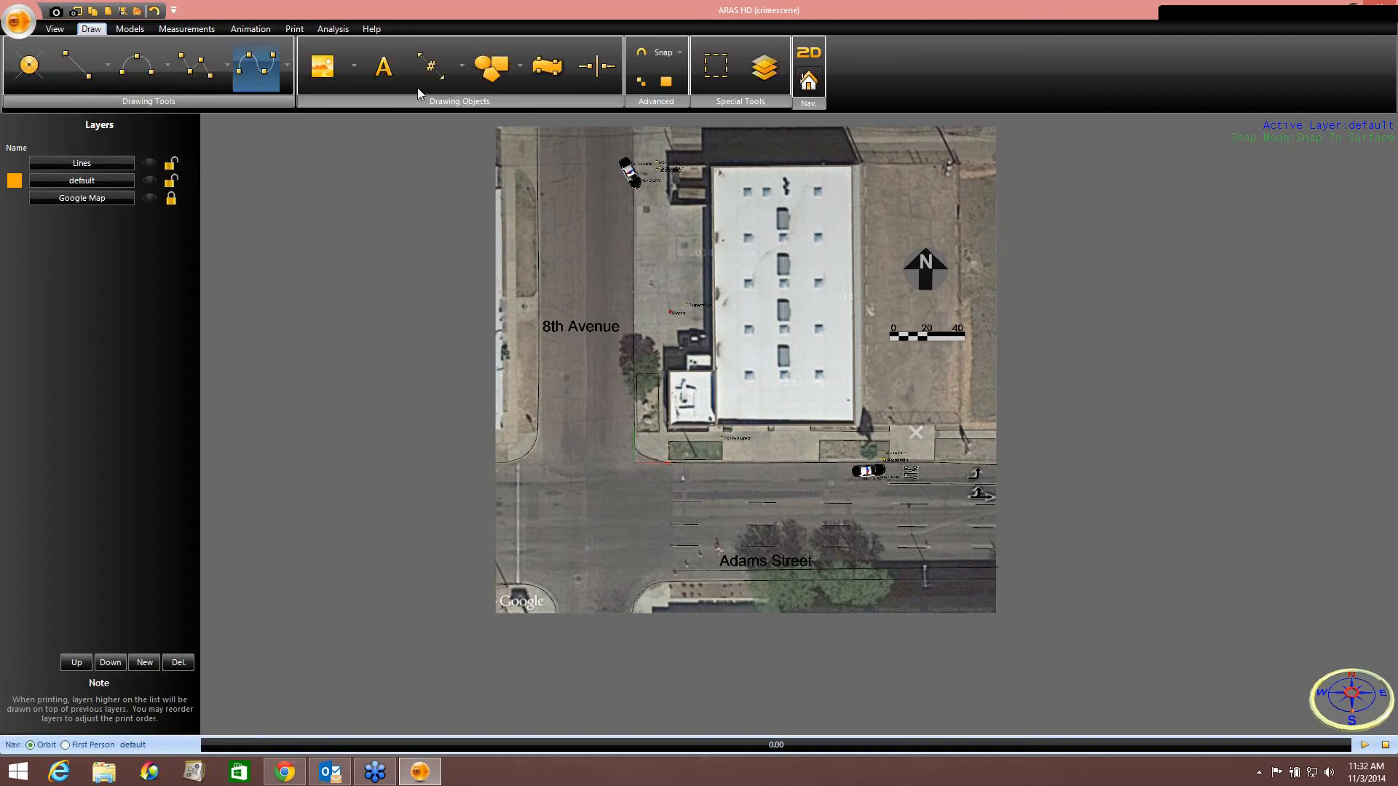
{"action": "left_click", "coordinate": [809, 58]}
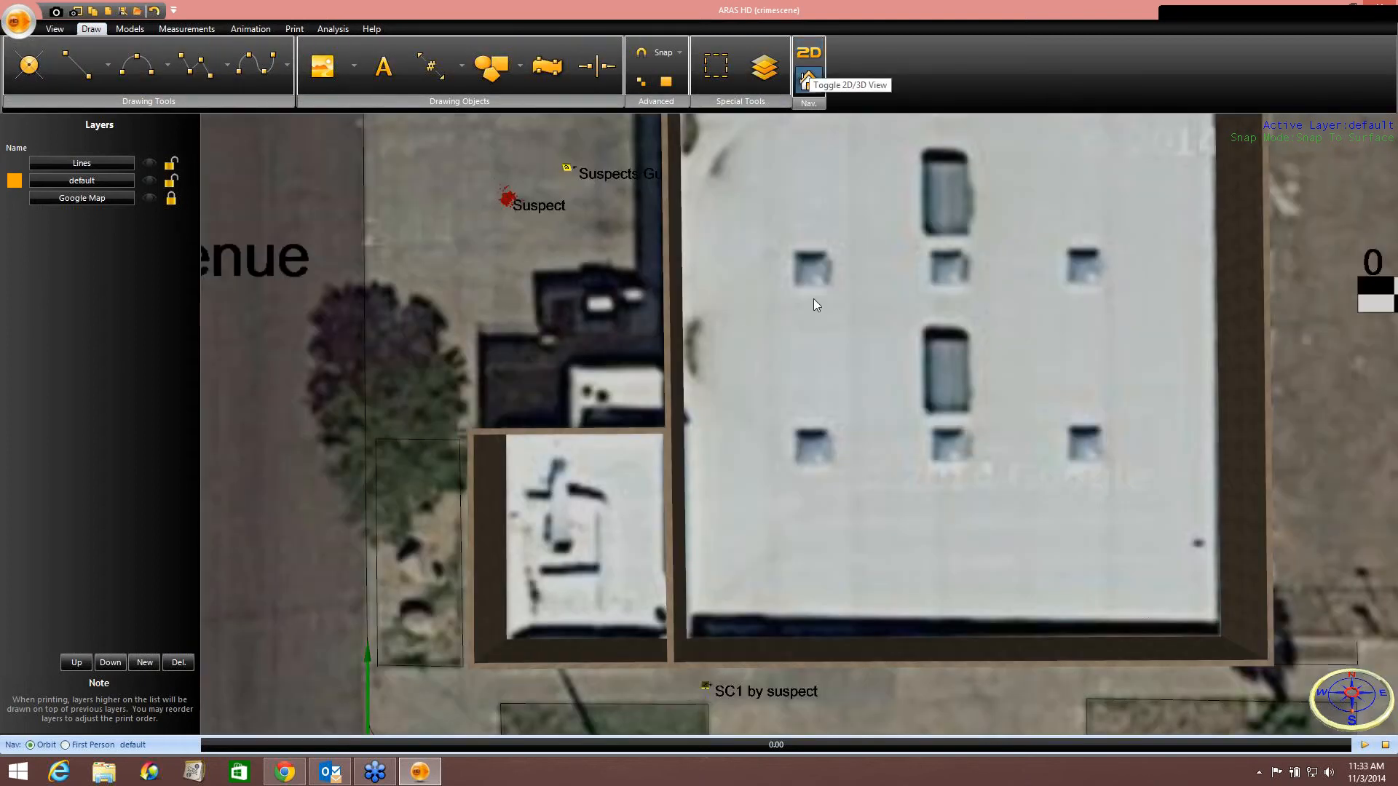
Orbit and zoom around the 3D scene to inspect the building walls, vehicles and markers.
{"action": "scroll", "coordinate": [803, 333], "scroll_direction": "down", "scroll_amount": 4}
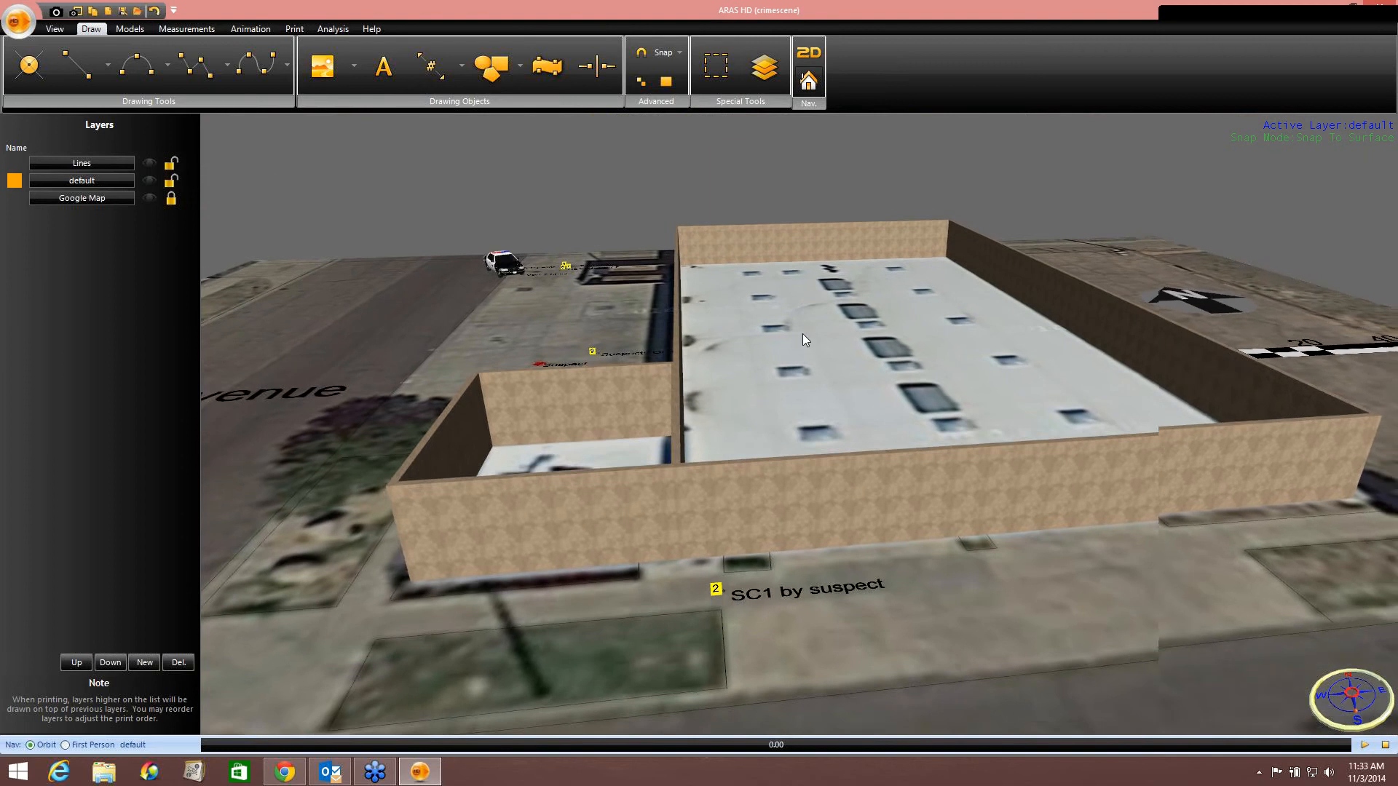
{"action": "middle_click_drag", "start_coordinate": [803, 334], "coordinate": [758, 228]}
{"action": "scroll", "coordinate": [808, 367], "scroll_direction": "down", "scroll_amount": 4}
{"action": "scroll", "coordinate": [802, 409], "scroll_direction": "down", "scroll_amount": 1}
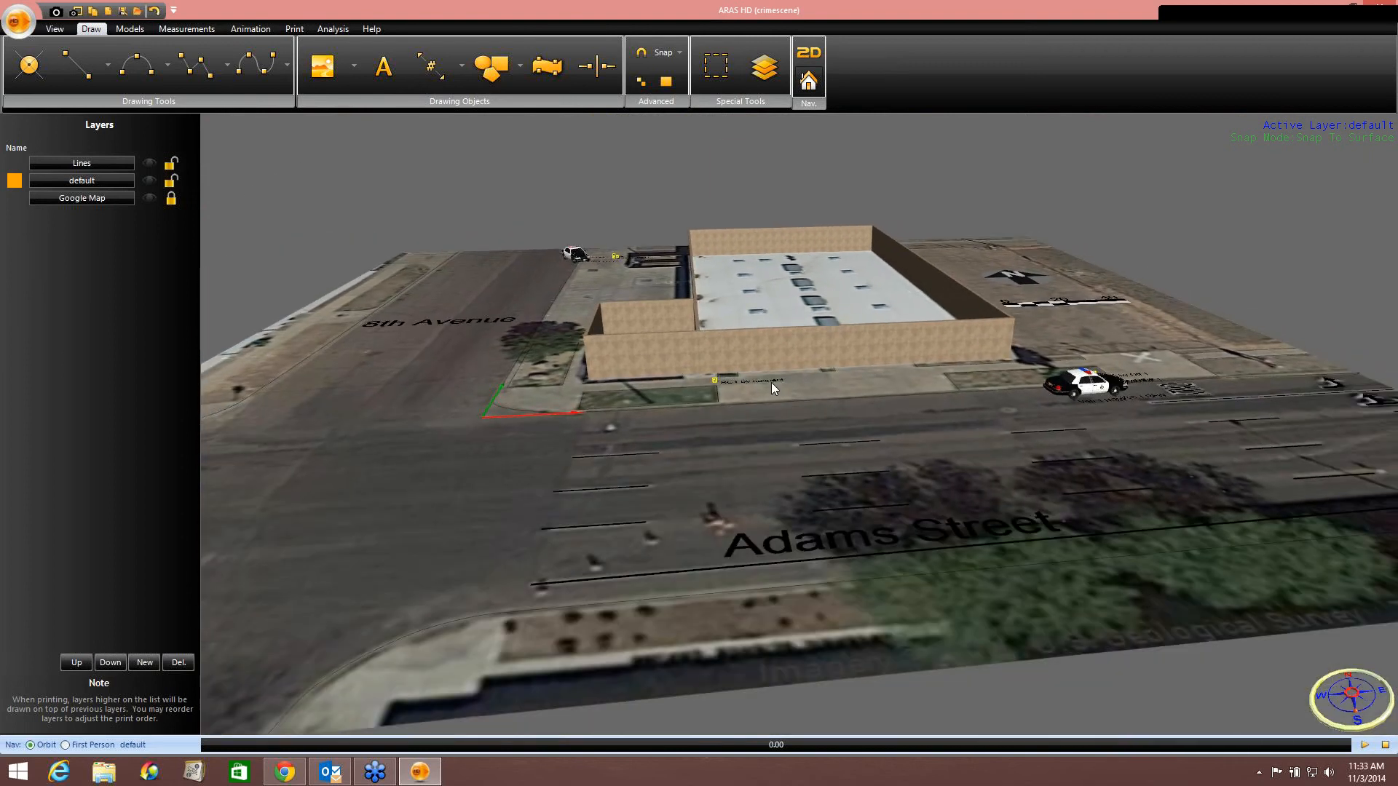
{"action": "mouse_move", "coordinate": [771, 382]}
{"action": "right_mouse_down"}
{"action": "mouse_move", "coordinate": [727, 391]}
{"action": "mouse_move", "coordinate": [786, 378]}
{"action": "mouse_move", "coordinate": [752, 397]}
{"action": "mouse_move", "coordinate": [764, 393]}
{"action": "right_mouse_up"}
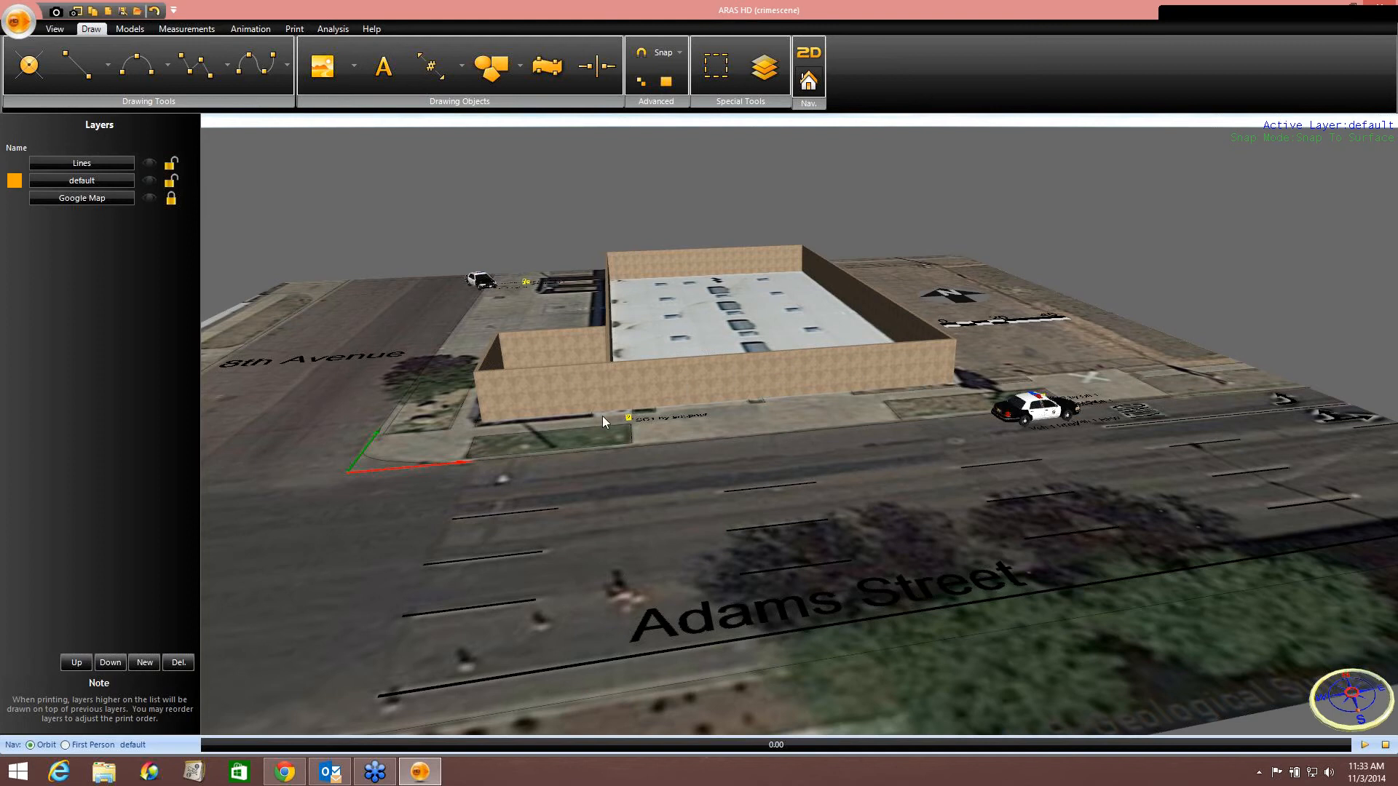
{"action": "right_click_drag", "start_coordinate": [602, 416], "coordinate": [674, 429]}
{"action": "scroll", "coordinate": [717, 377], "scroll_direction": "up", "scroll_amount": 3}
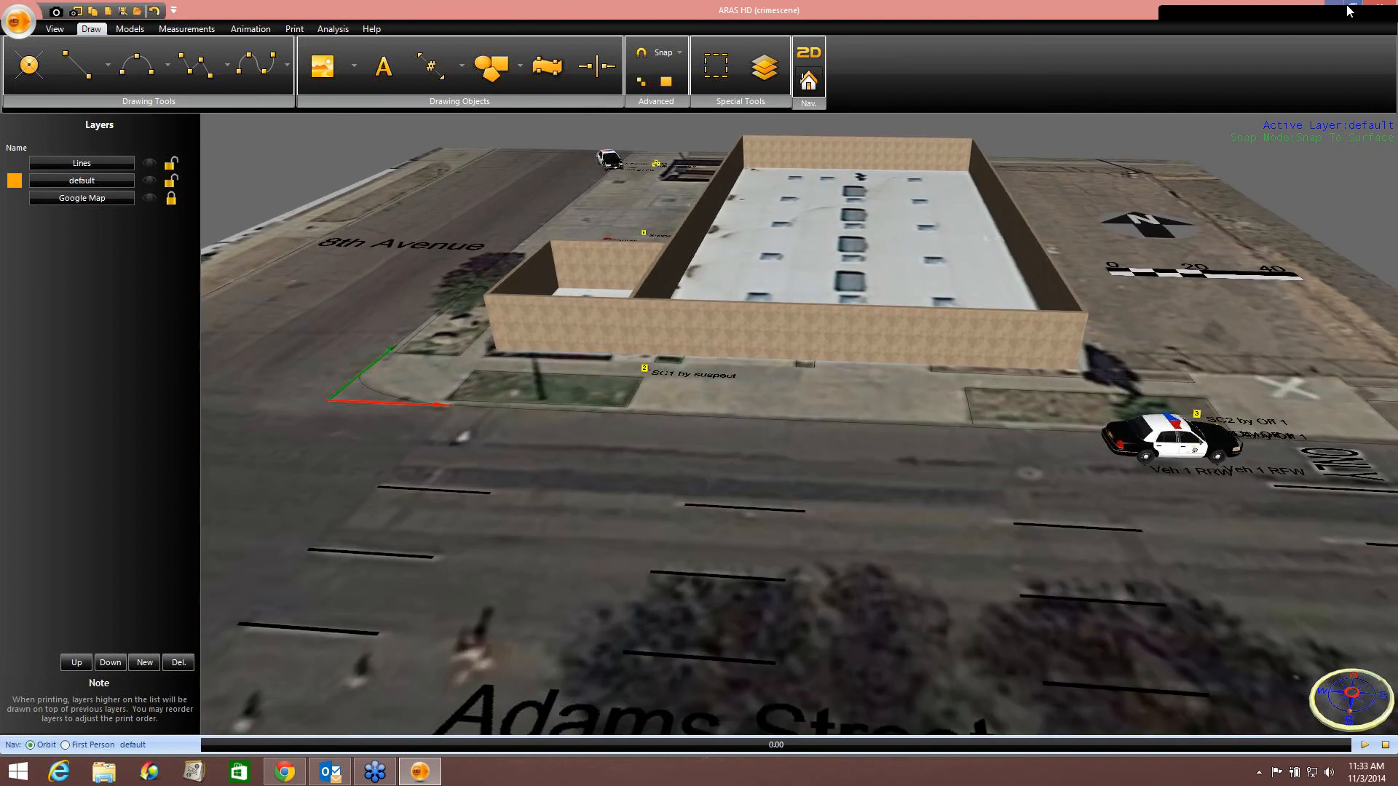
{"action": "right_click_drag", "start_coordinate": [863, 502], "coordinate": [792, 434]}
{"action": "scroll", "coordinate": [792, 435], "scroll_direction": "up", "scroll_amount": 5}
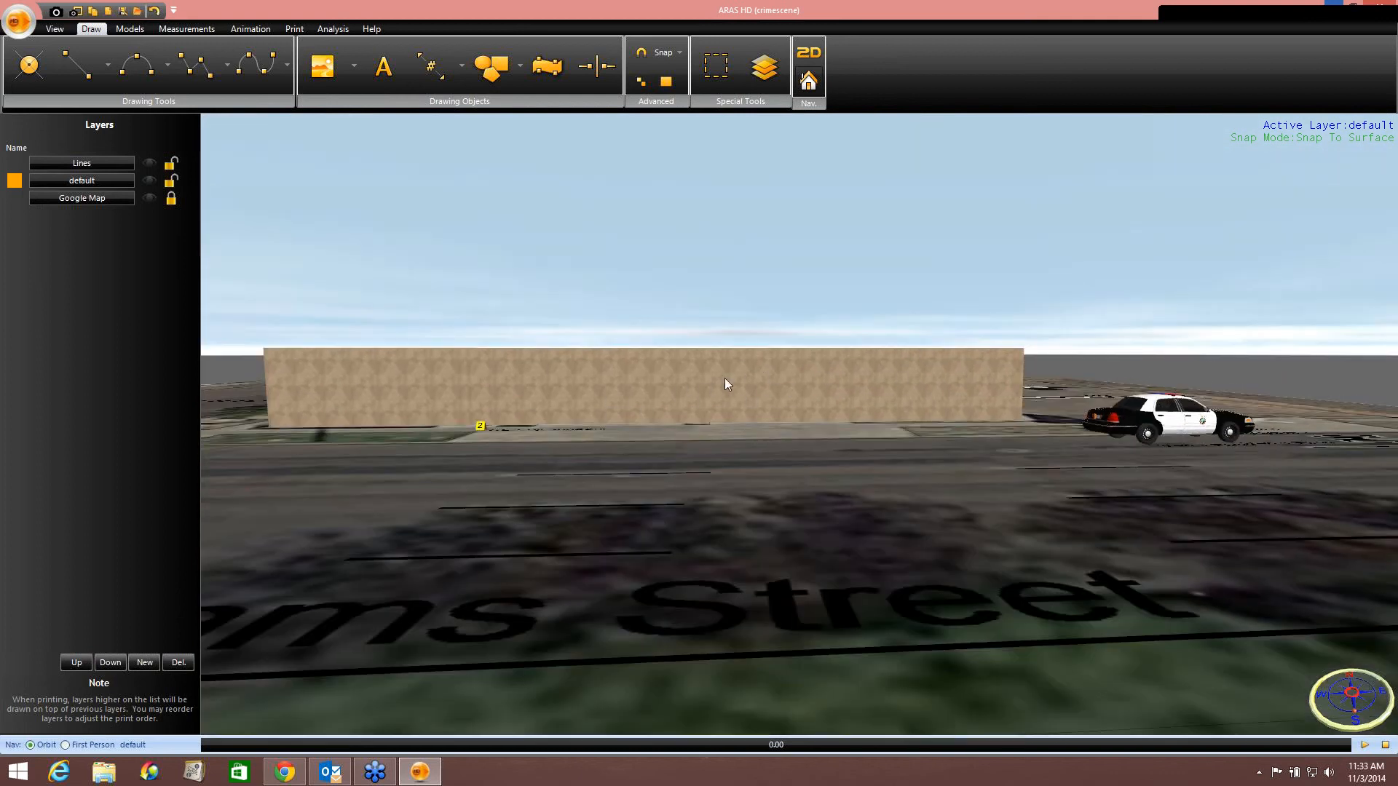
{"action": "middle_click_drag", "start_coordinate": [763, 466], "coordinate": [770, 495]}
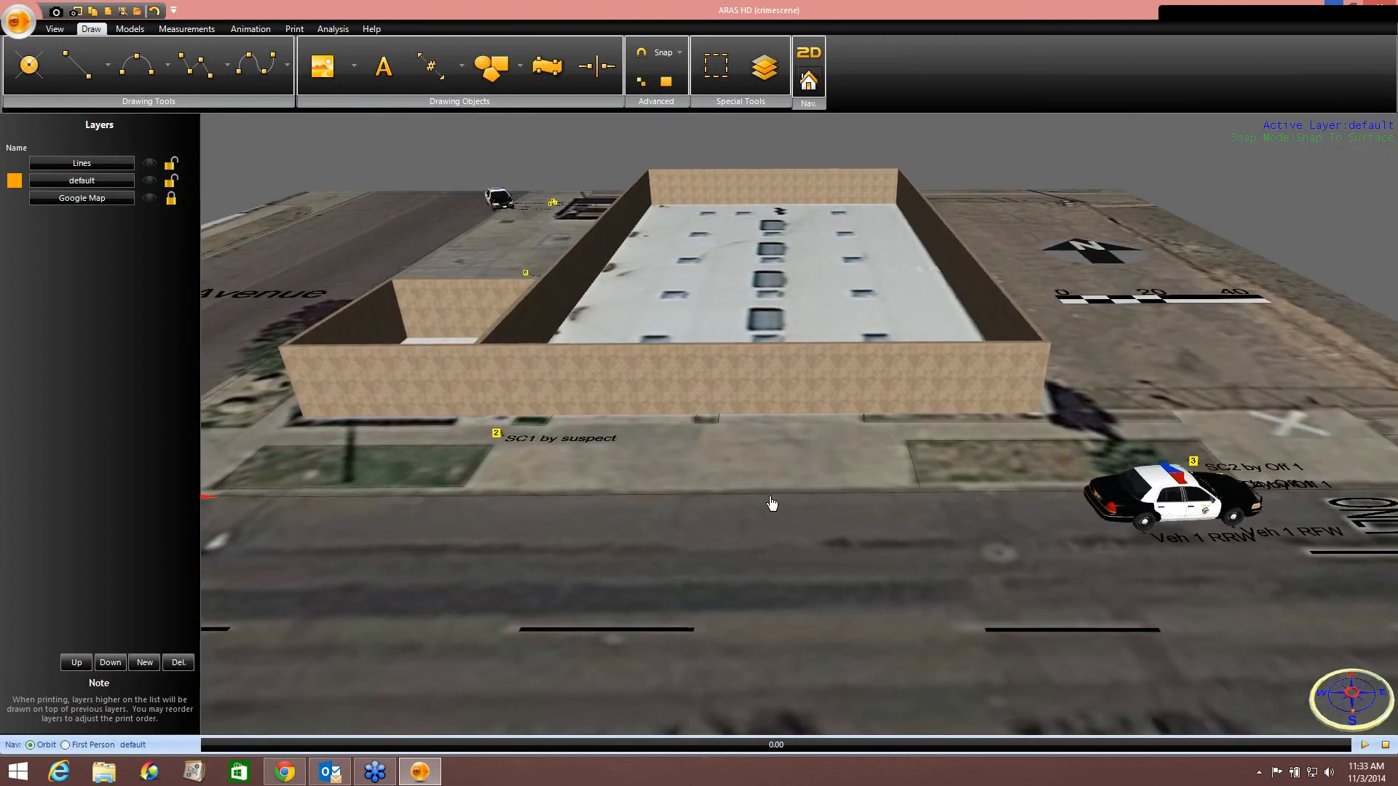
{"action": "scroll", "coordinate": [692, 326], "scroll_direction": "down", "scroll_amount": 5}
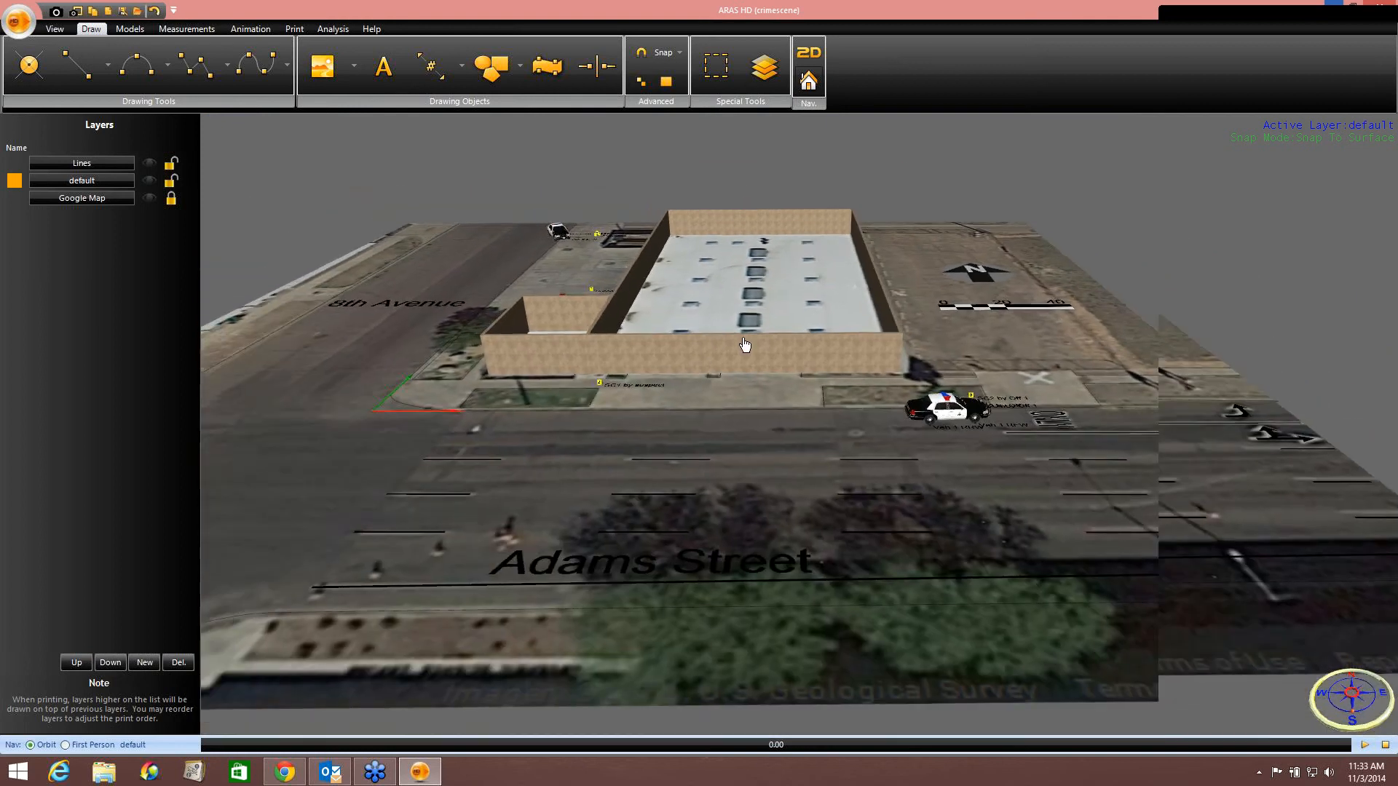
{"action": "left_click_drag", "start_coordinate": [745, 344], "coordinate": [796, 342]}
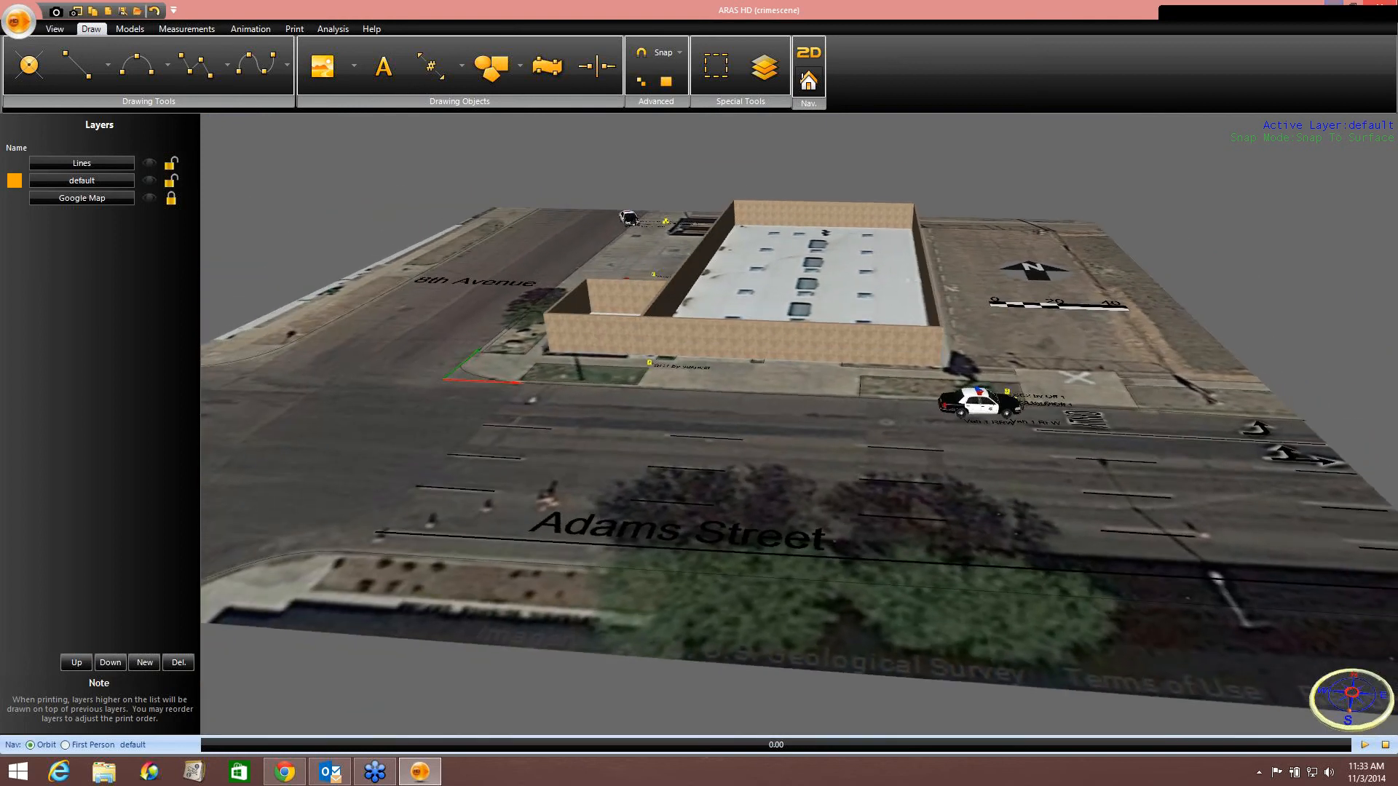
Minimize the program, open Google Earth and close its start-up tip.
{"action": "left_click", "coordinate": [1332, 9]}
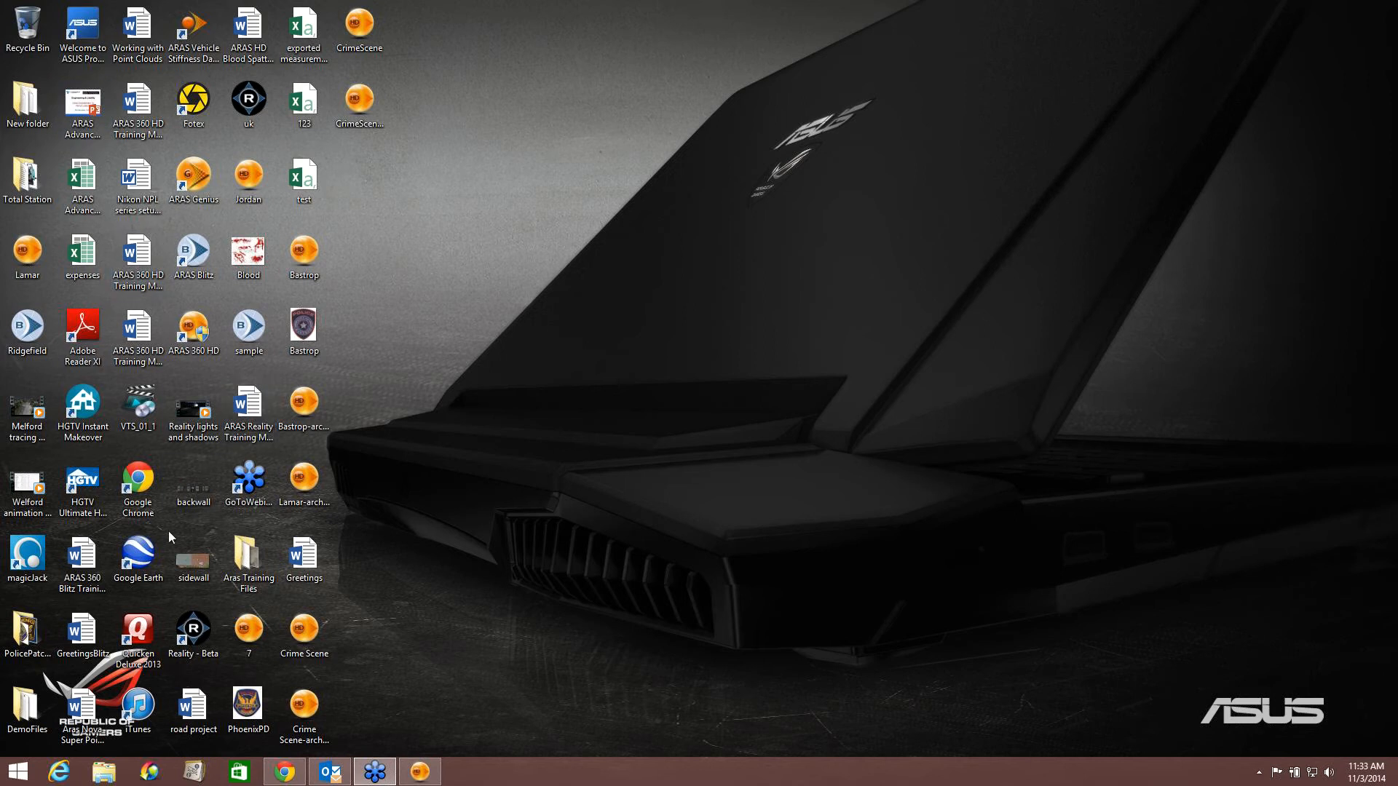
{"action": "double_click", "coordinate": [139, 557]}
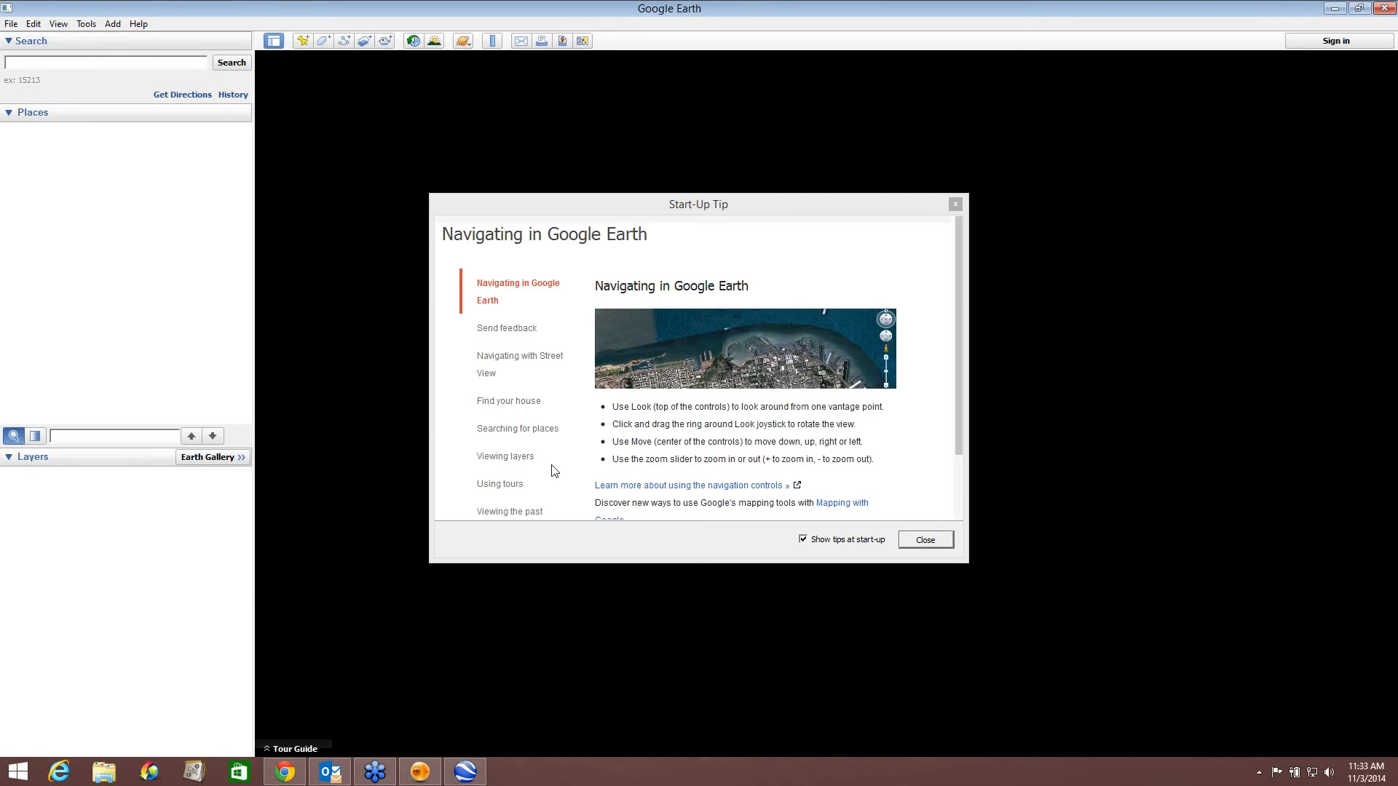
{"action": "left_click", "coordinate": [955, 204]}
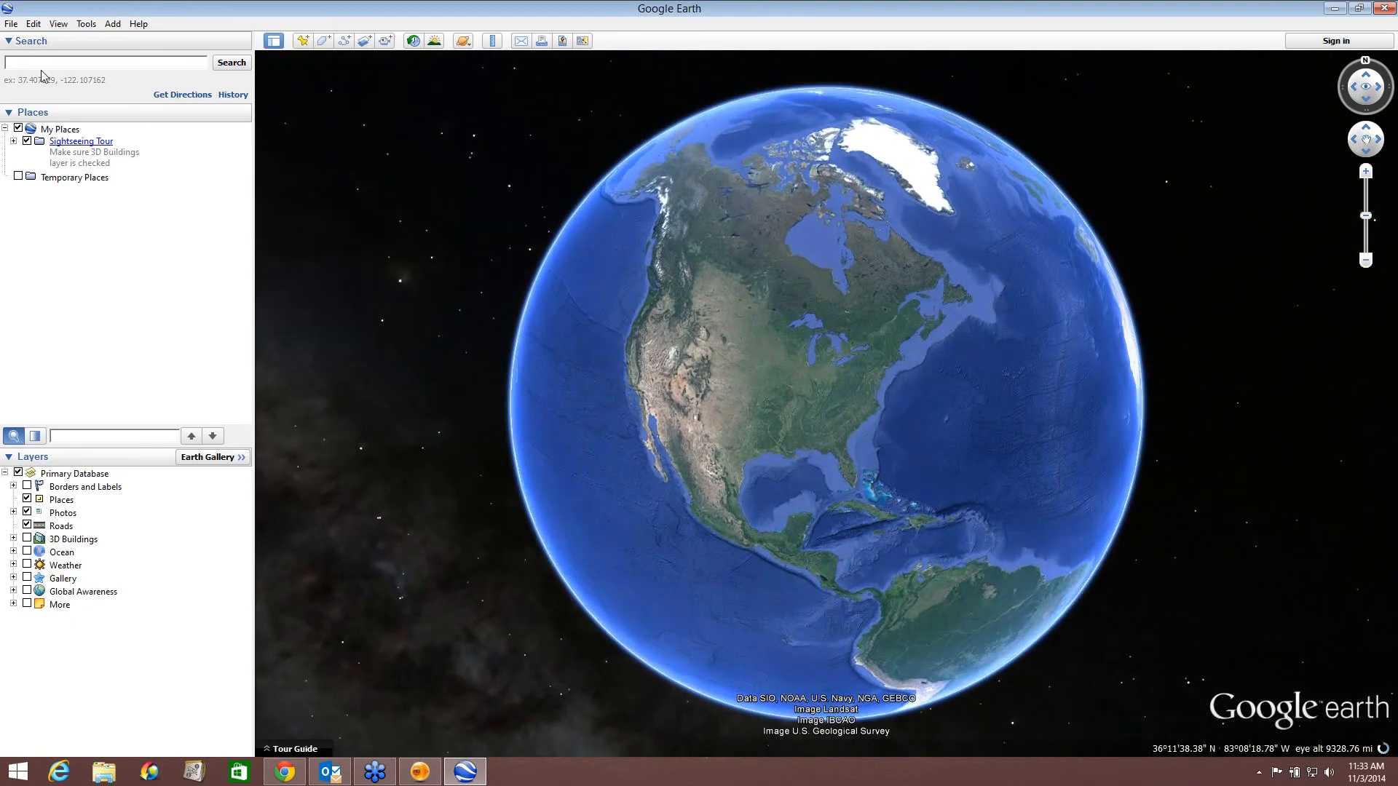
Search Google Earth for Phoenix, AZ.
{"action": "left_click", "coordinate": [41, 63]}
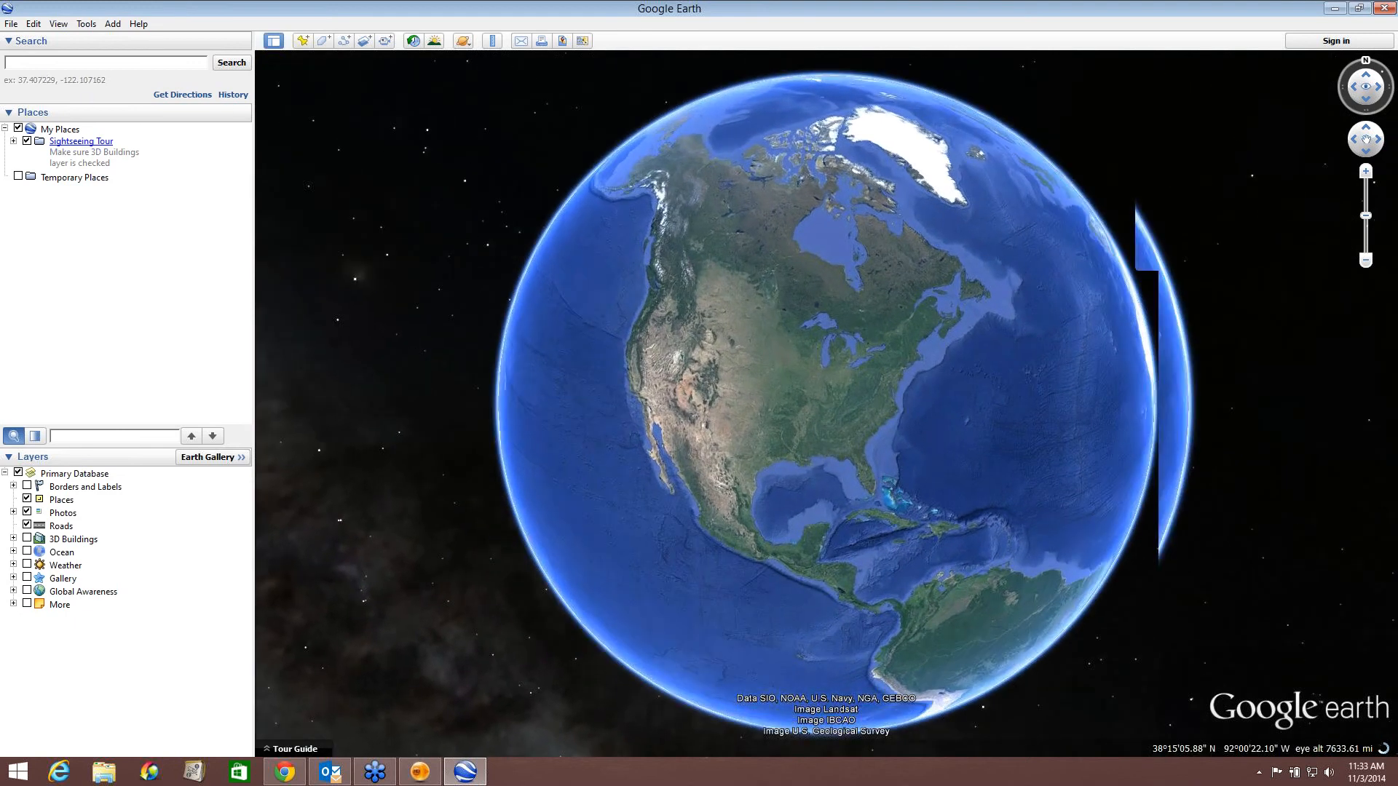
{"action": "type", "text": "Phoenix, AZ"}
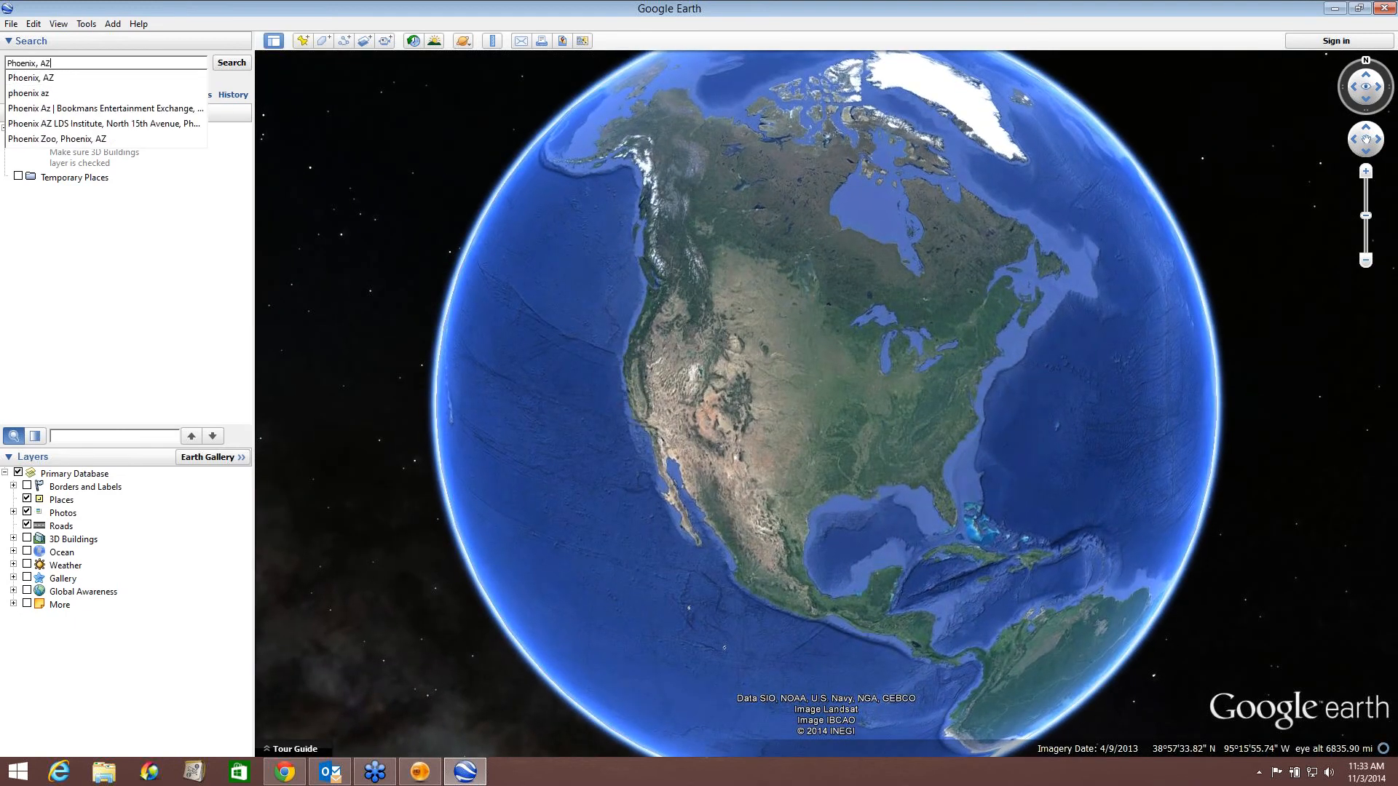
{"action": "left_click", "coordinate": [231, 63]}
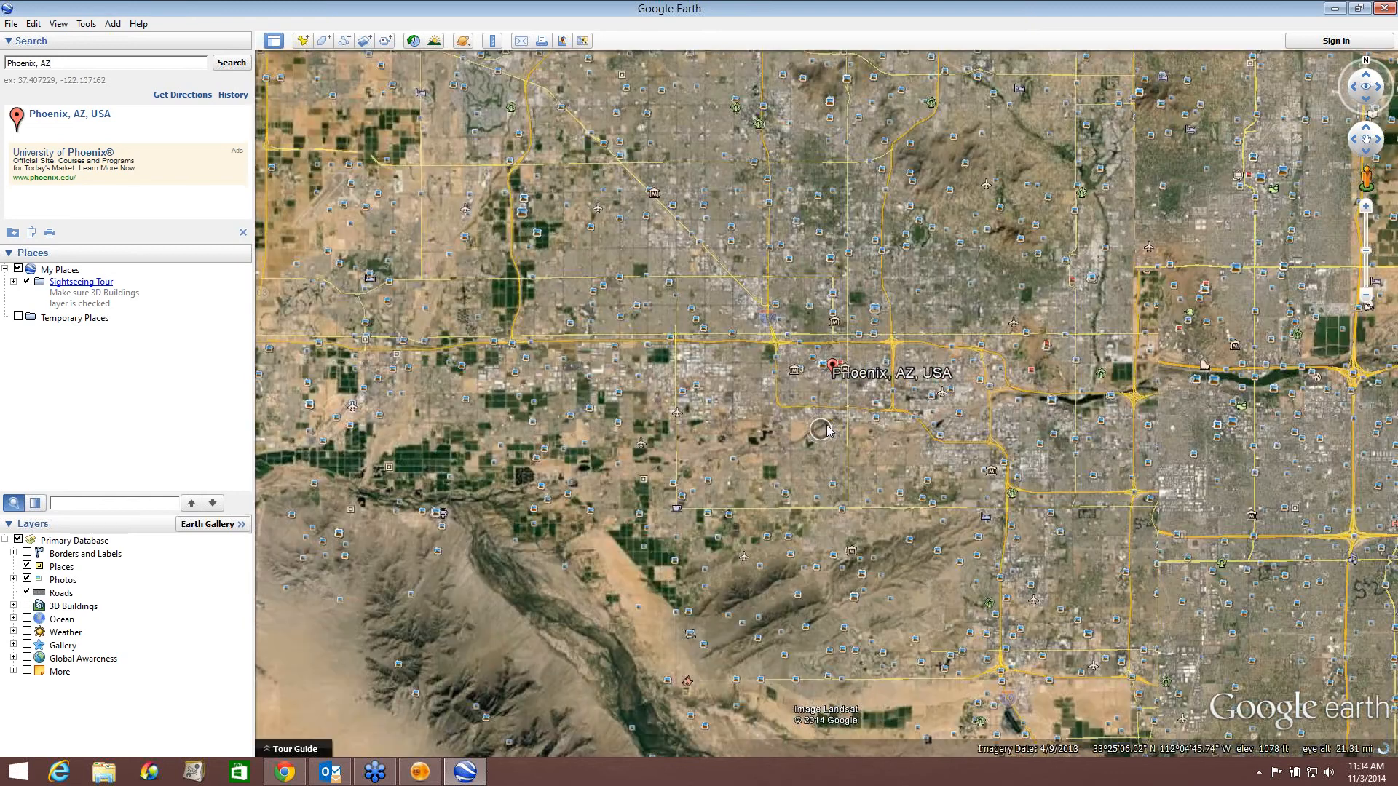
Zoom in from Phoenix to the site on W Jefferson St and enter Street View facing the Dunbar Spring building.
{"action": "scroll", "coordinate": [827, 428], "scroll_direction": "up", "scroll_amount": 5}
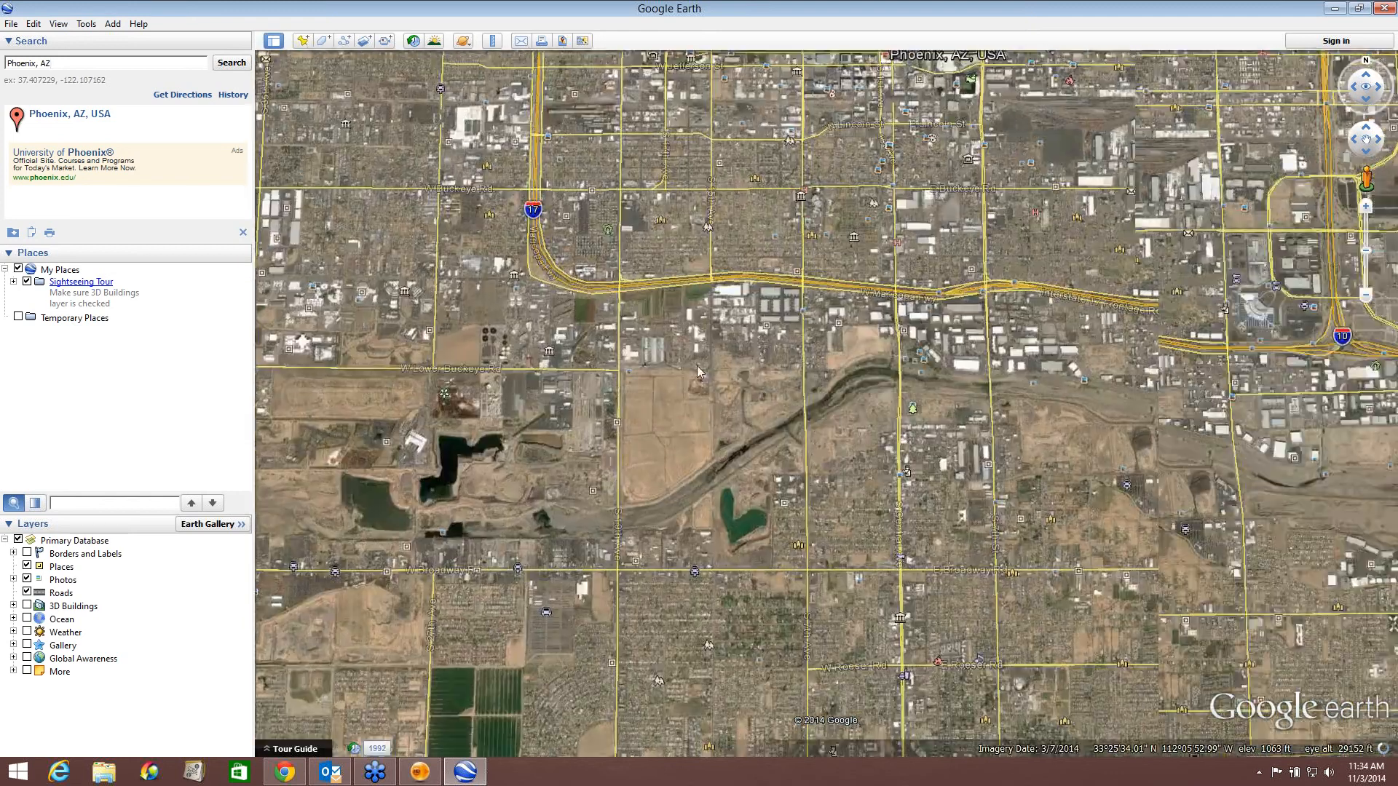
{"action": "left_click_drag", "start_coordinate": [630, 411], "coordinate": [678, 584]}
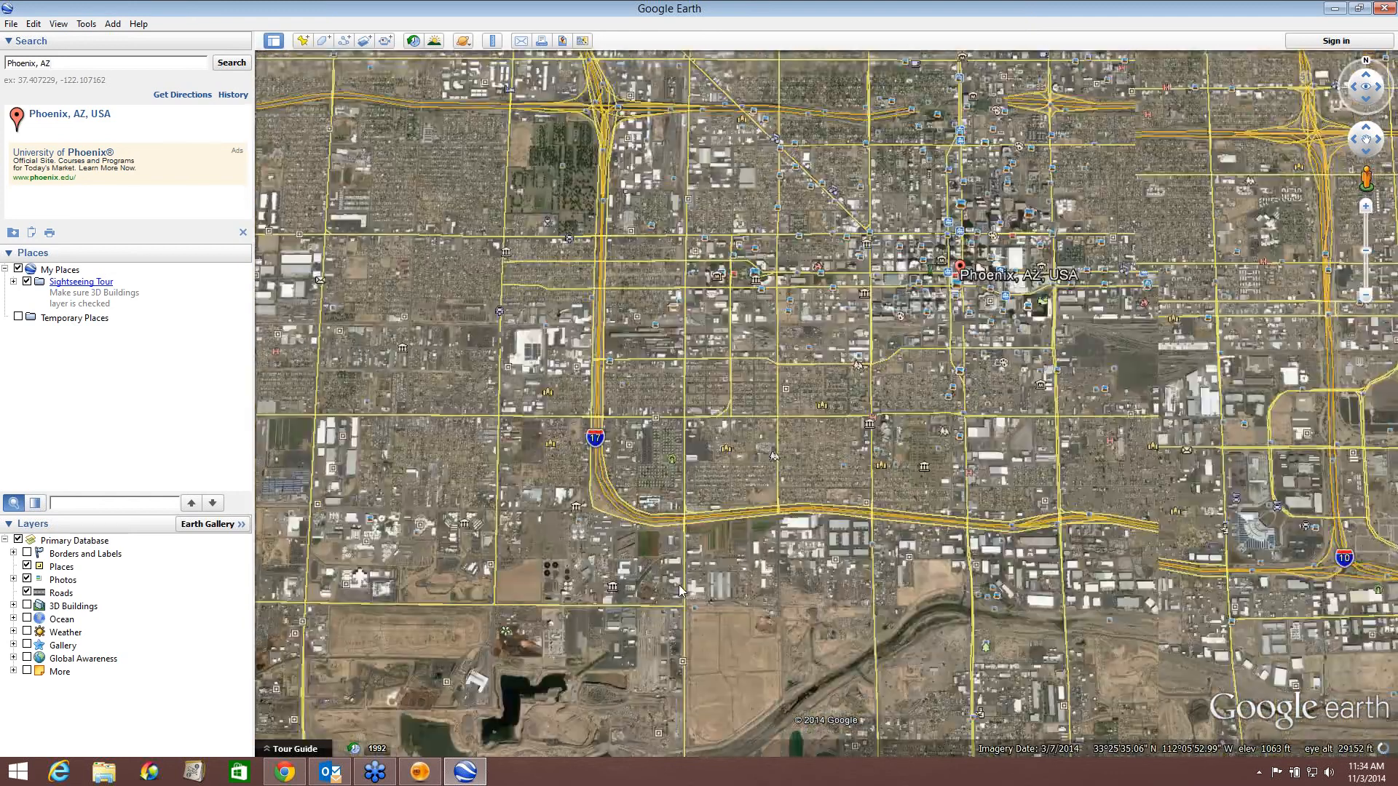
{"action": "left_click_drag", "start_coordinate": [874, 247], "coordinate": [743, 422]}
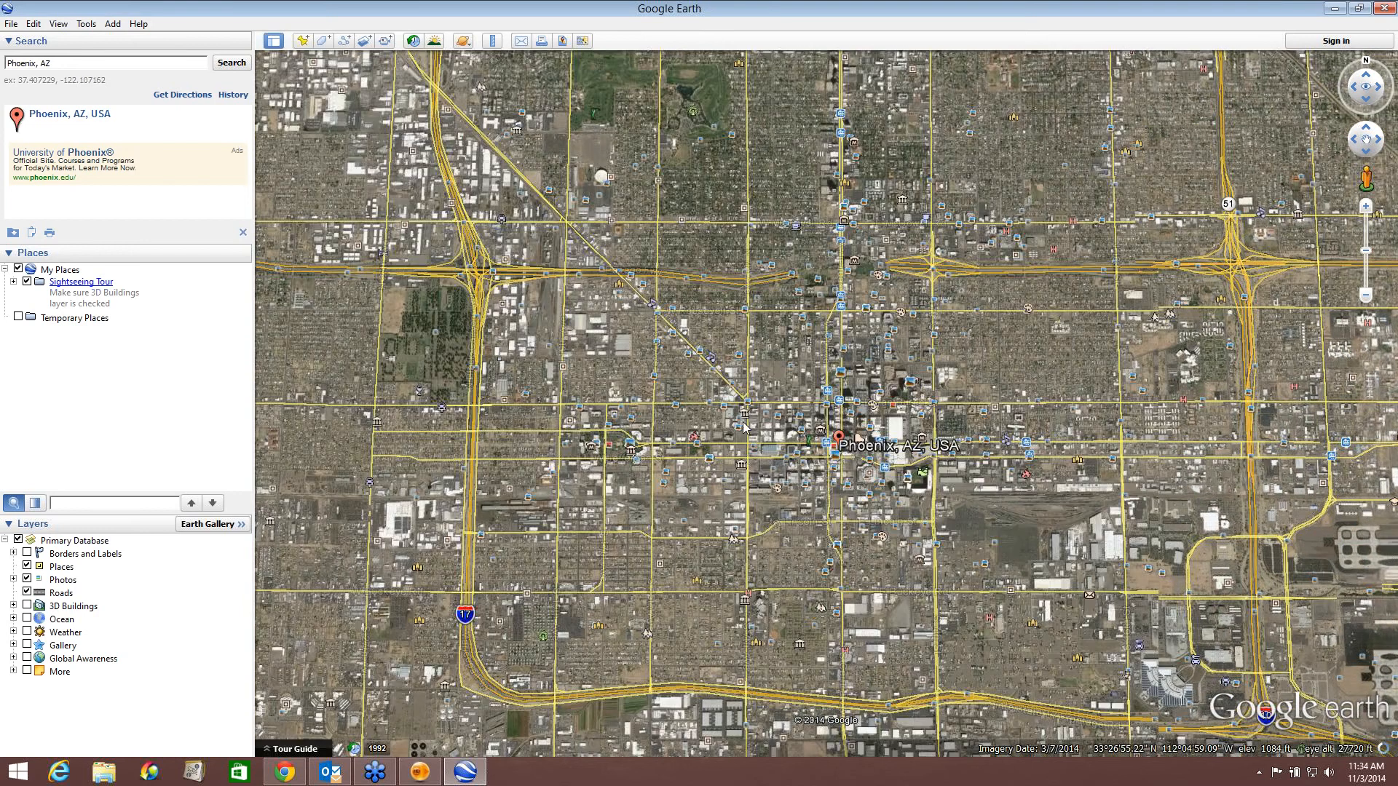
{"action": "scroll", "coordinate": [744, 427], "scroll_direction": "up", "scroll_amount": 7}
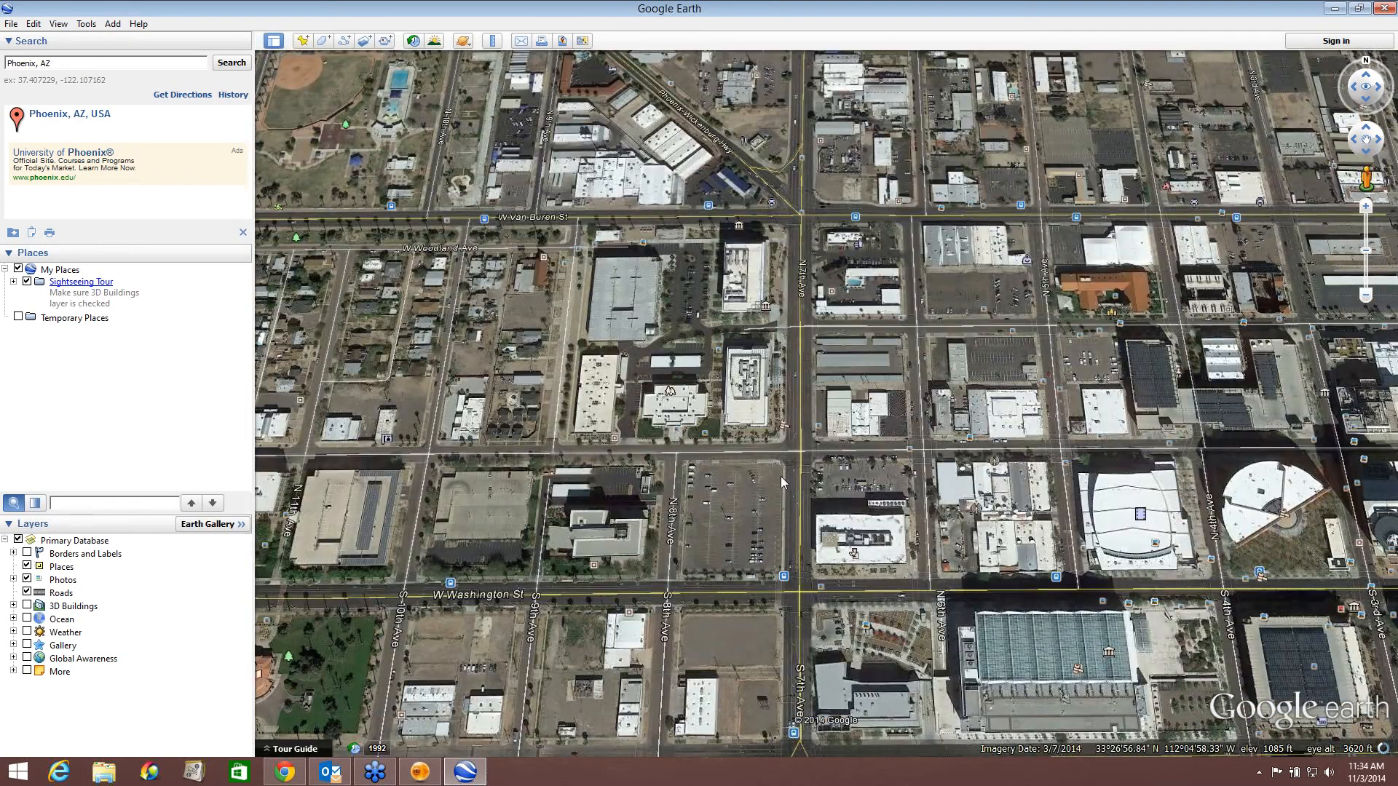
{"action": "left_click_drag", "start_coordinate": [780, 513], "coordinate": [805, 406]}
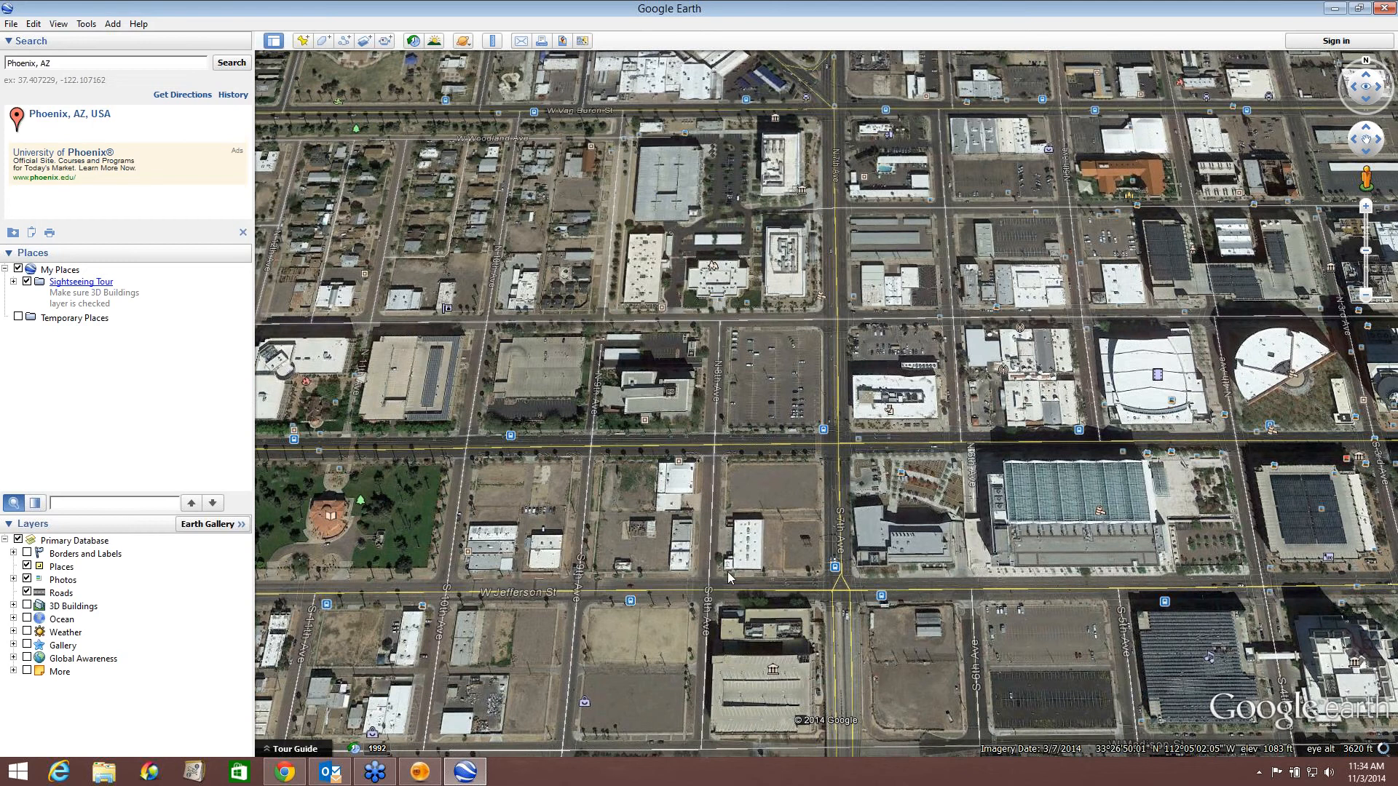
{"action": "scroll", "coordinate": [751, 569], "scroll_direction": "up", "scroll_amount": 3}
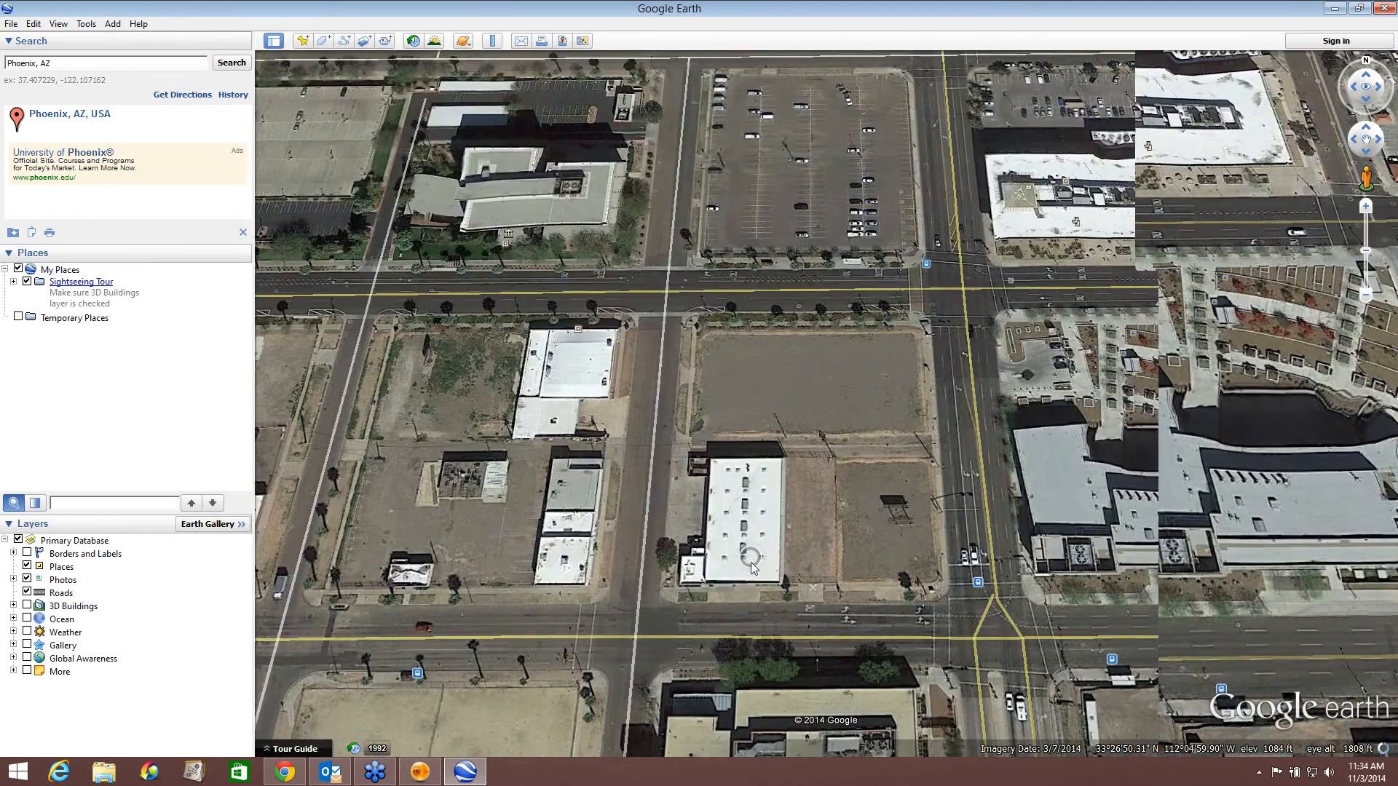
{"action": "scroll", "coordinate": [751, 563], "scroll_direction": "up", "scroll_amount": 2}
{"action": "left_click_drag", "start_coordinate": [751, 562], "coordinate": [712, 477]}
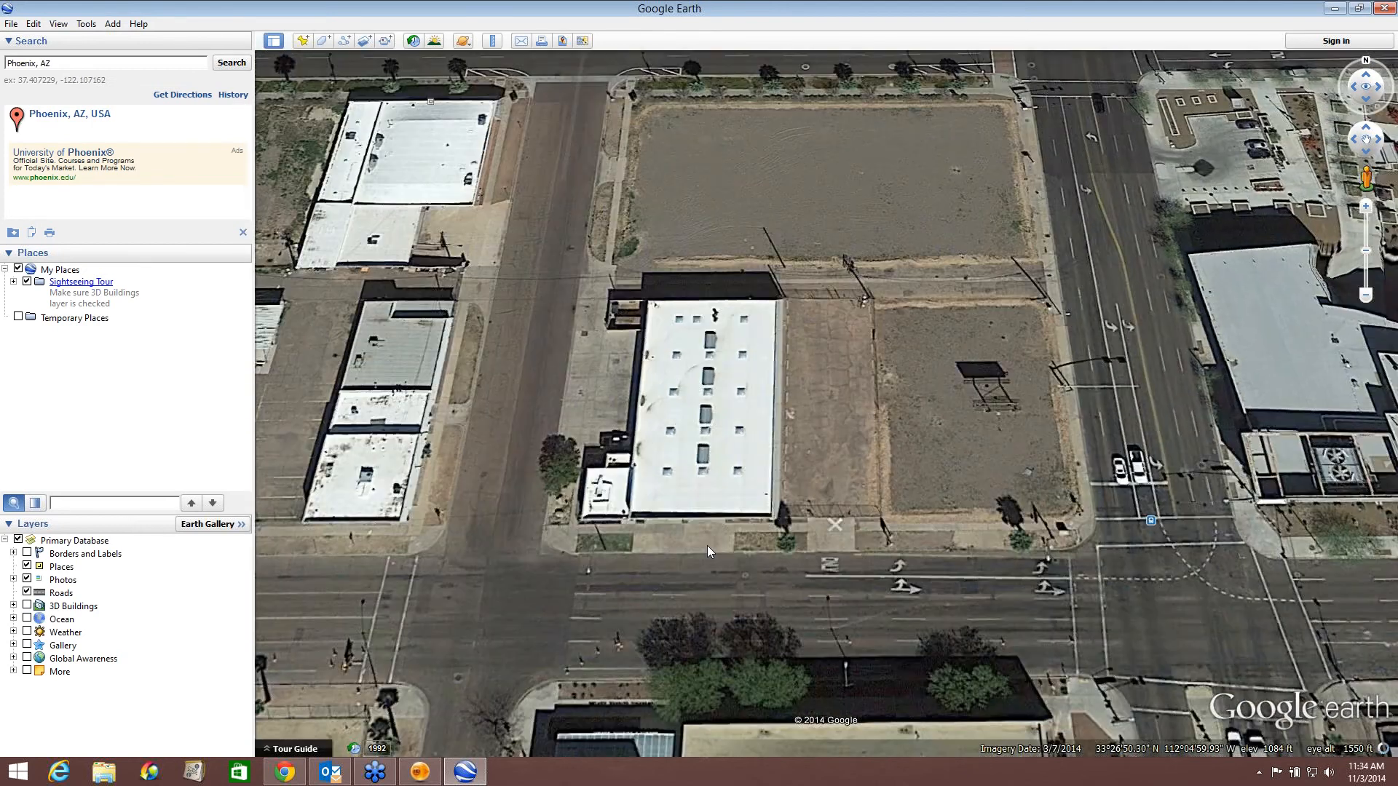
{"action": "scroll", "coordinate": [706, 544], "scroll_direction": "up", "scroll_amount": 1}
{"action": "scroll", "coordinate": [706, 543], "scroll_direction": "up", "scroll_amount": 1}
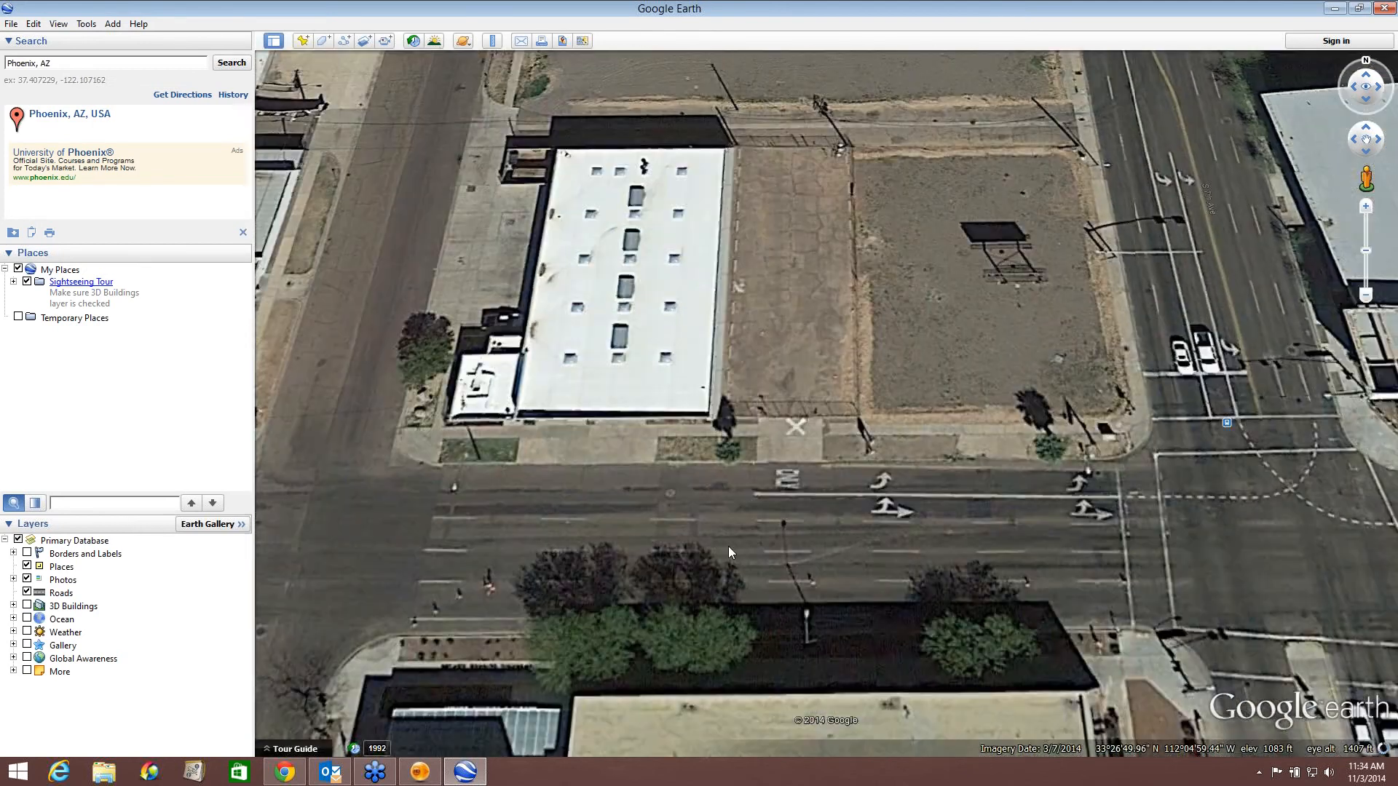
{"action": "scroll", "coordinate": [728, 544], "scroll_direction": "up", "scroll_amount": 1}
{"action": "scroll", "coordinate": [727, 536], "scroll_direction": "up", "scroll_amount": 1}
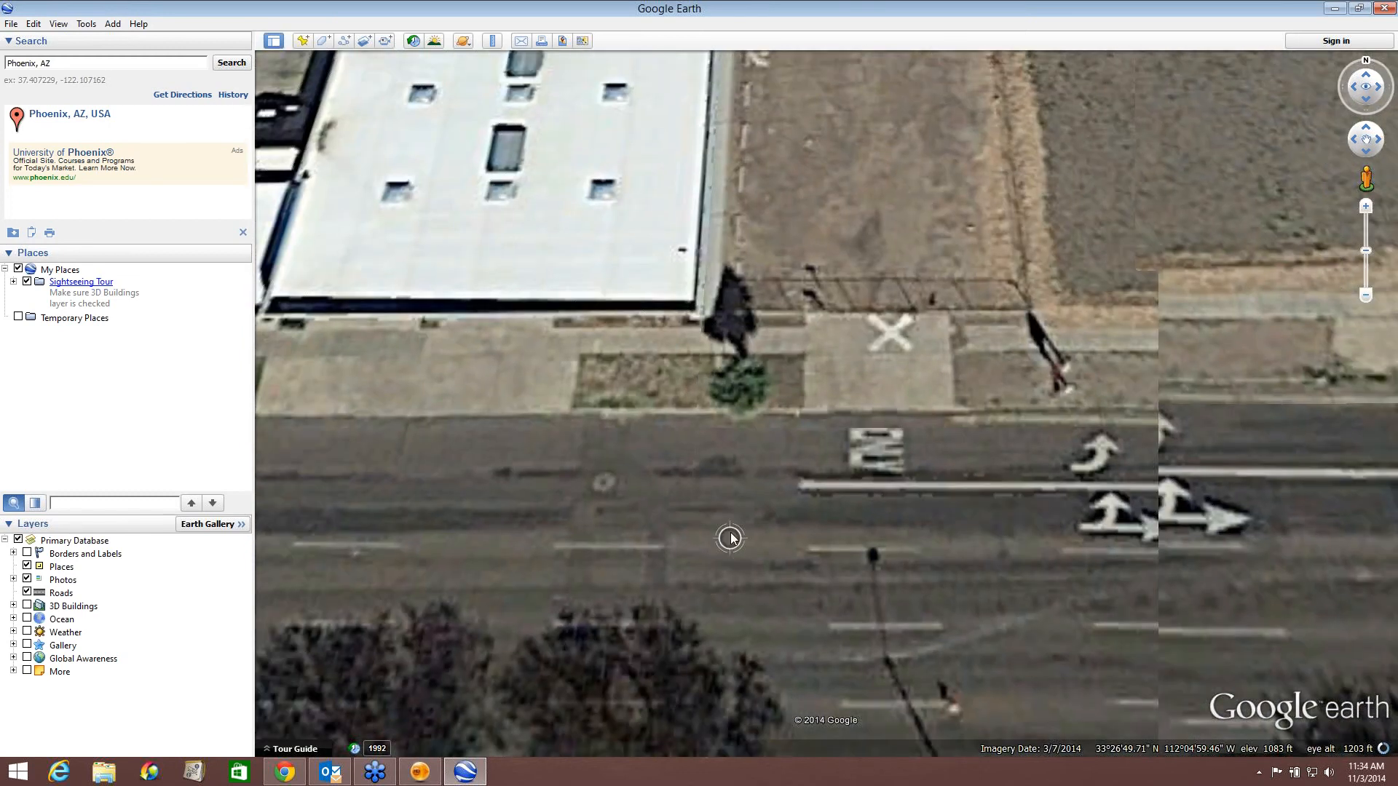
{"action": "scroll", "coordinate": [731, 538], "scroll_direction": "up", "scroll_amount": 2}
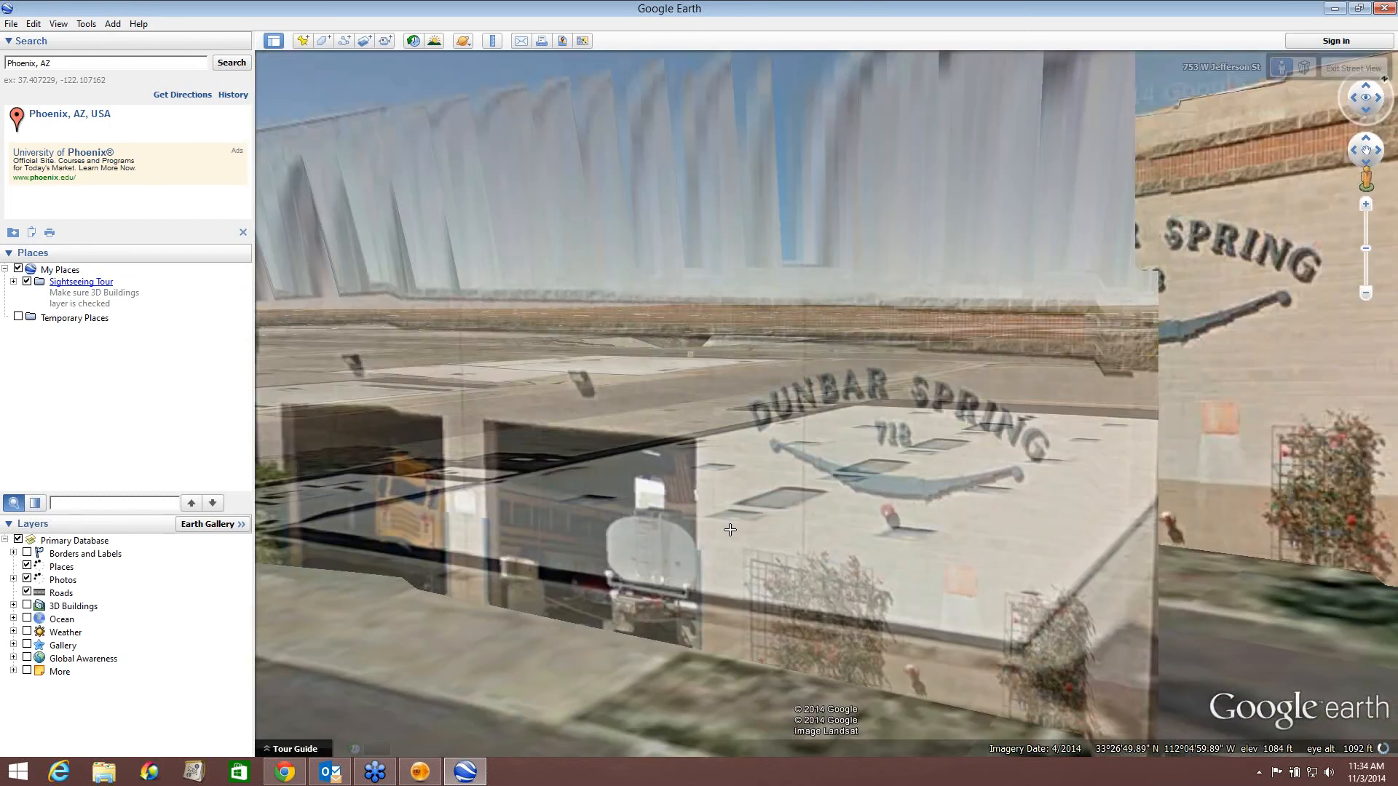
{"action": "left_click_drag", "start_coordinate": [627, 521], "coordinate": [921, 396]}
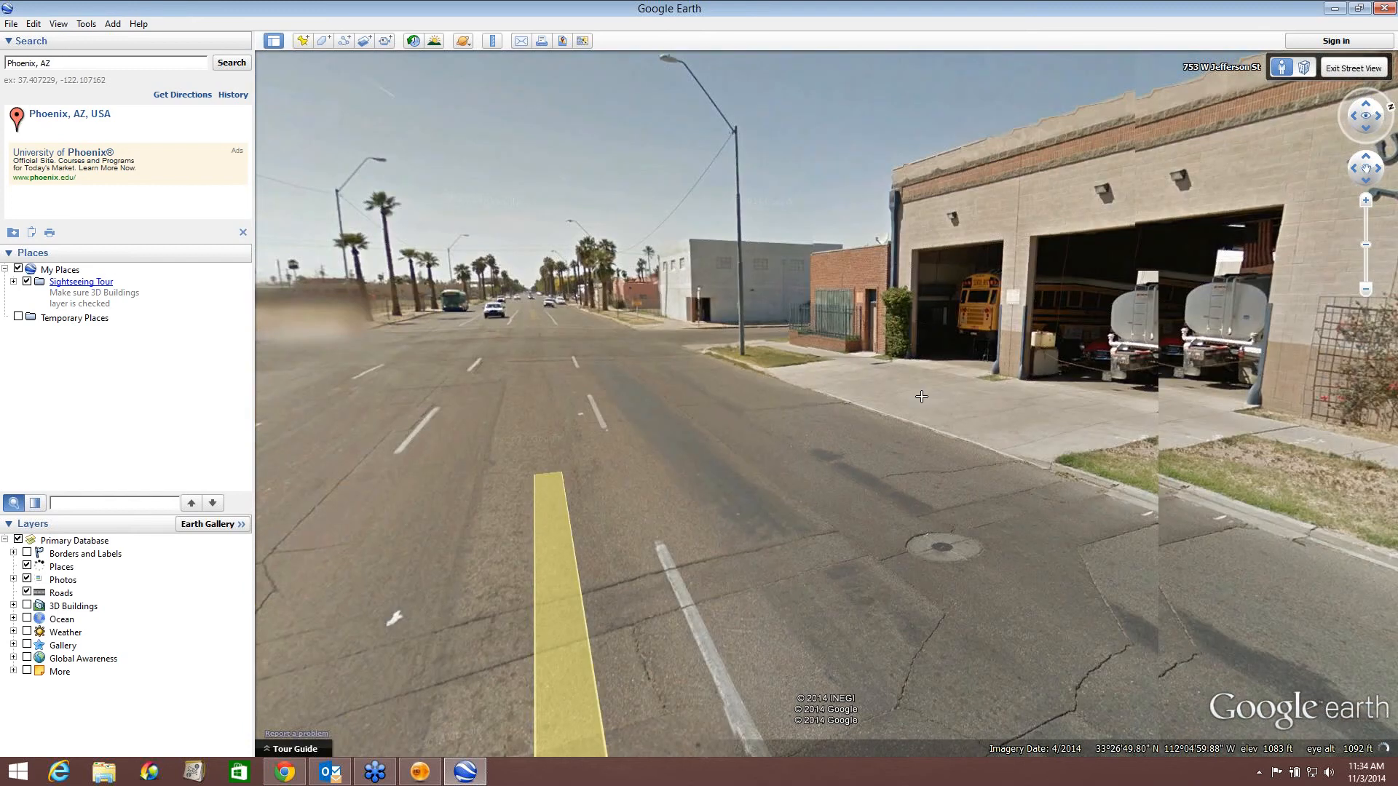
{"action": "double_click", "coordinate": [922, 397]}
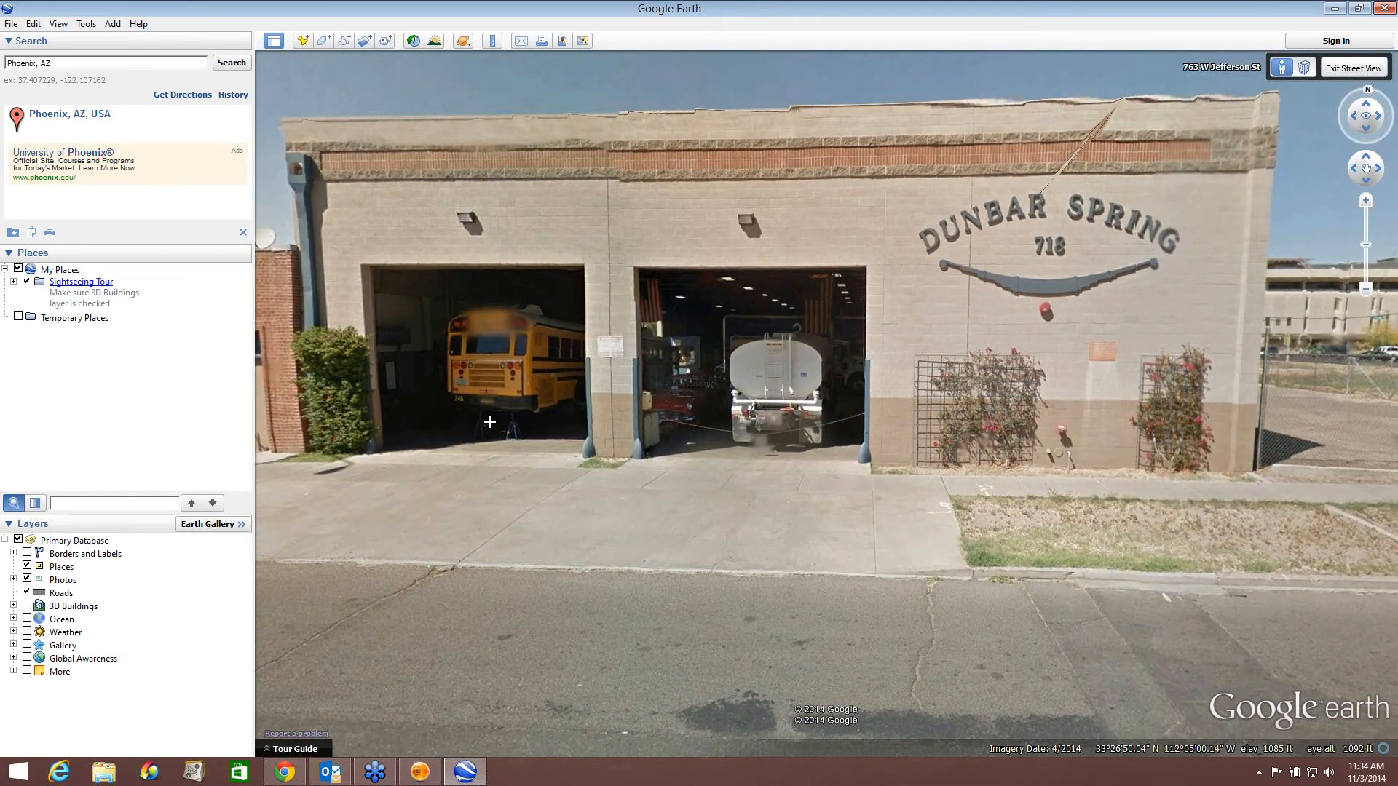
Snip the Dunbar Spring building front with the Snipping Tool, save it to the Desktop as Wall1, and close the tool.
{"action": "left_click_drag", "start_coordinate": [490, 423], "coordinate": [471, 483]}
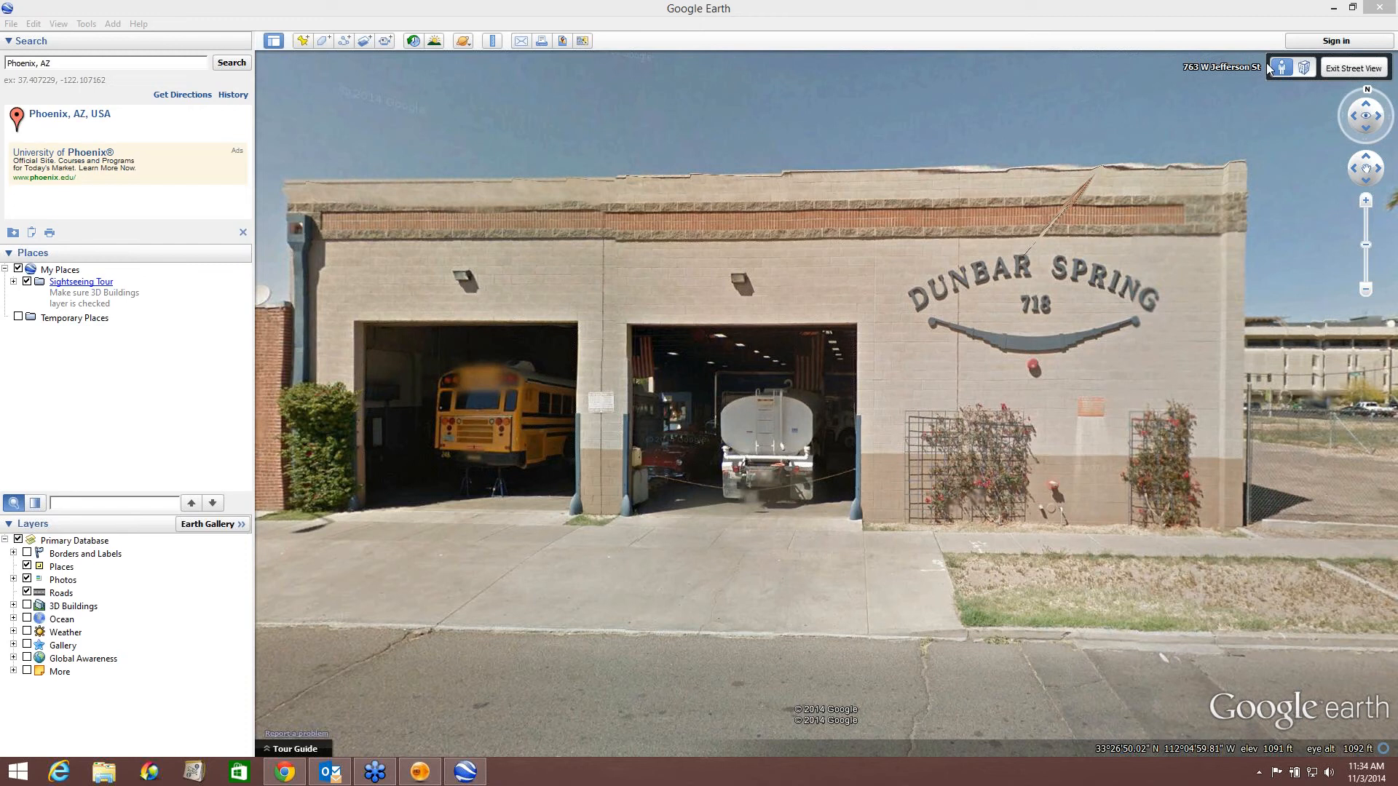
{"action": "mouse_move", "coordinate": [822, 438]}
{"action": "left_mouse_down"}
{"action": "mouse_move", "coordinate": [765, 456]}
{"action": "mouse_move", "coordinate": [793, 434]}
{"action": "mouse_move", "coordinate": [825, 448]}
{"action": "mouse_move", "coordinate": [815, 418]}
{"action": "left_mouse_up"}
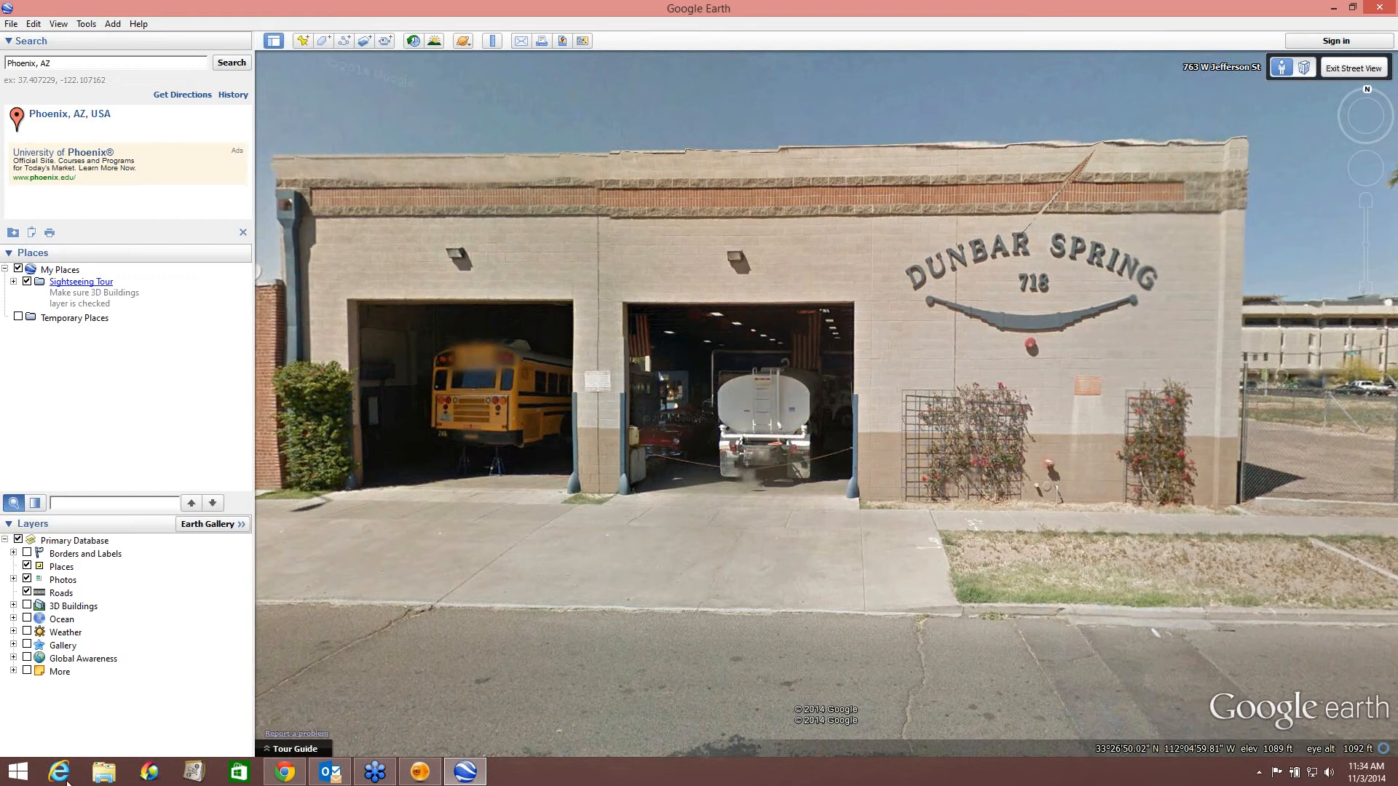
{"action": "left_click", "coordinate": [31, 784]}
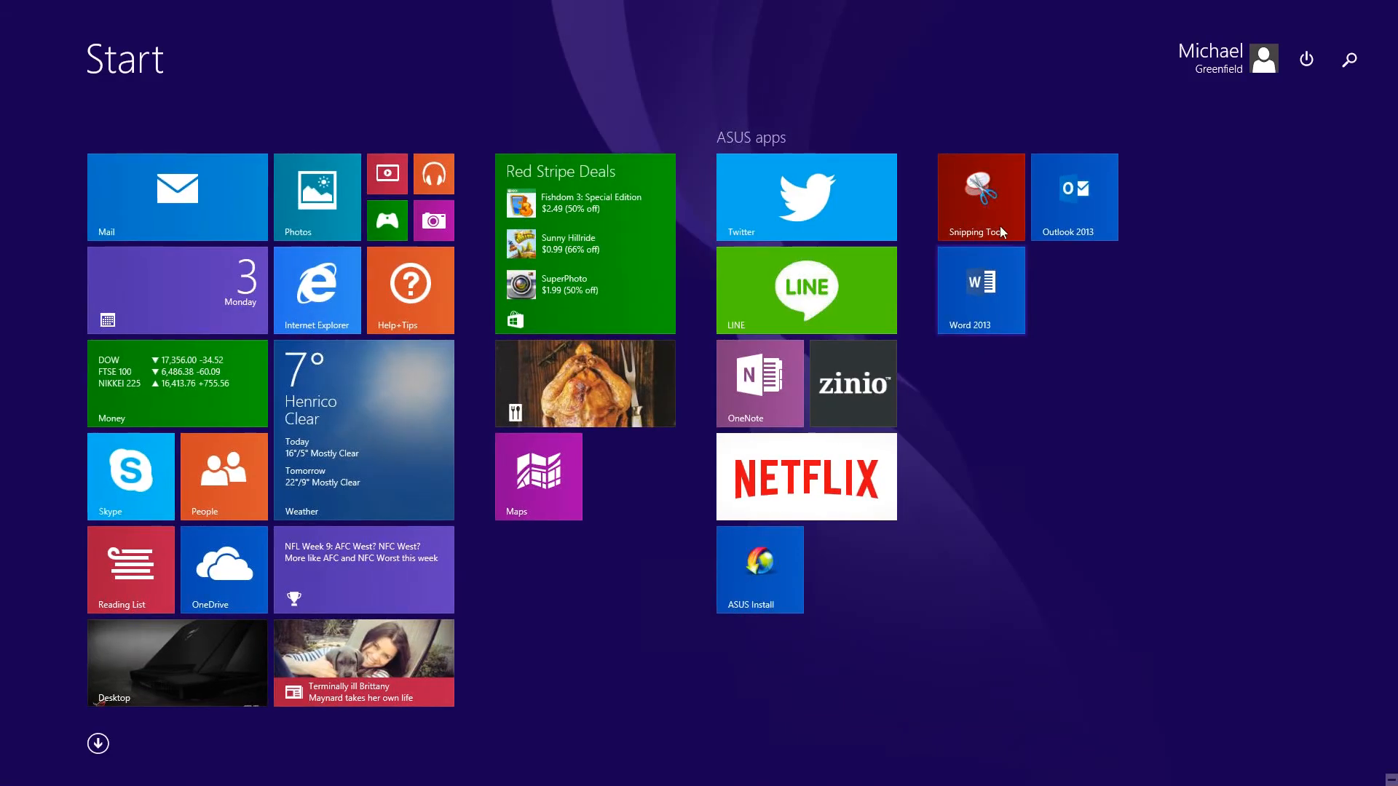
{"action": "left_click", "coordinate": [972, 206]}
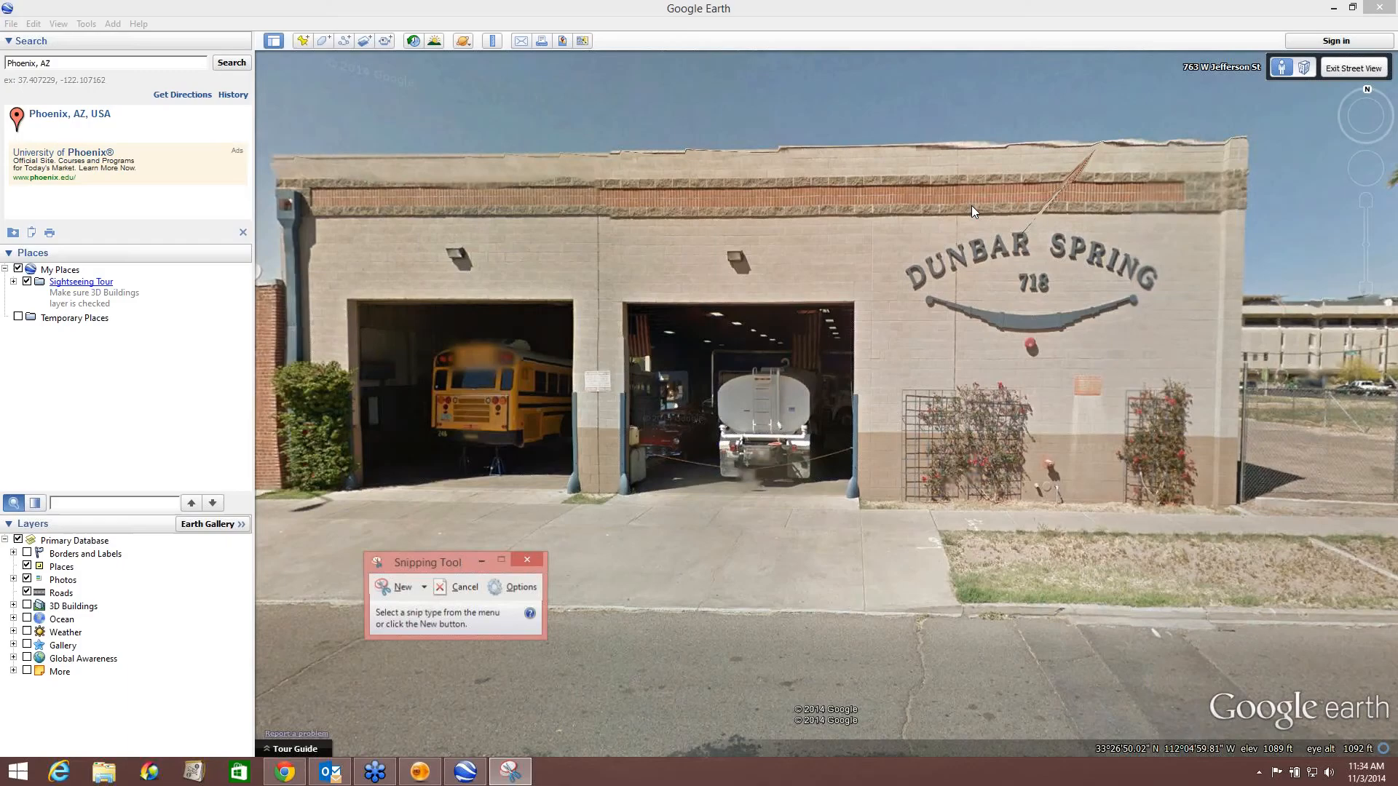
{"action": "left_click", "coordinate": [401, 589]}
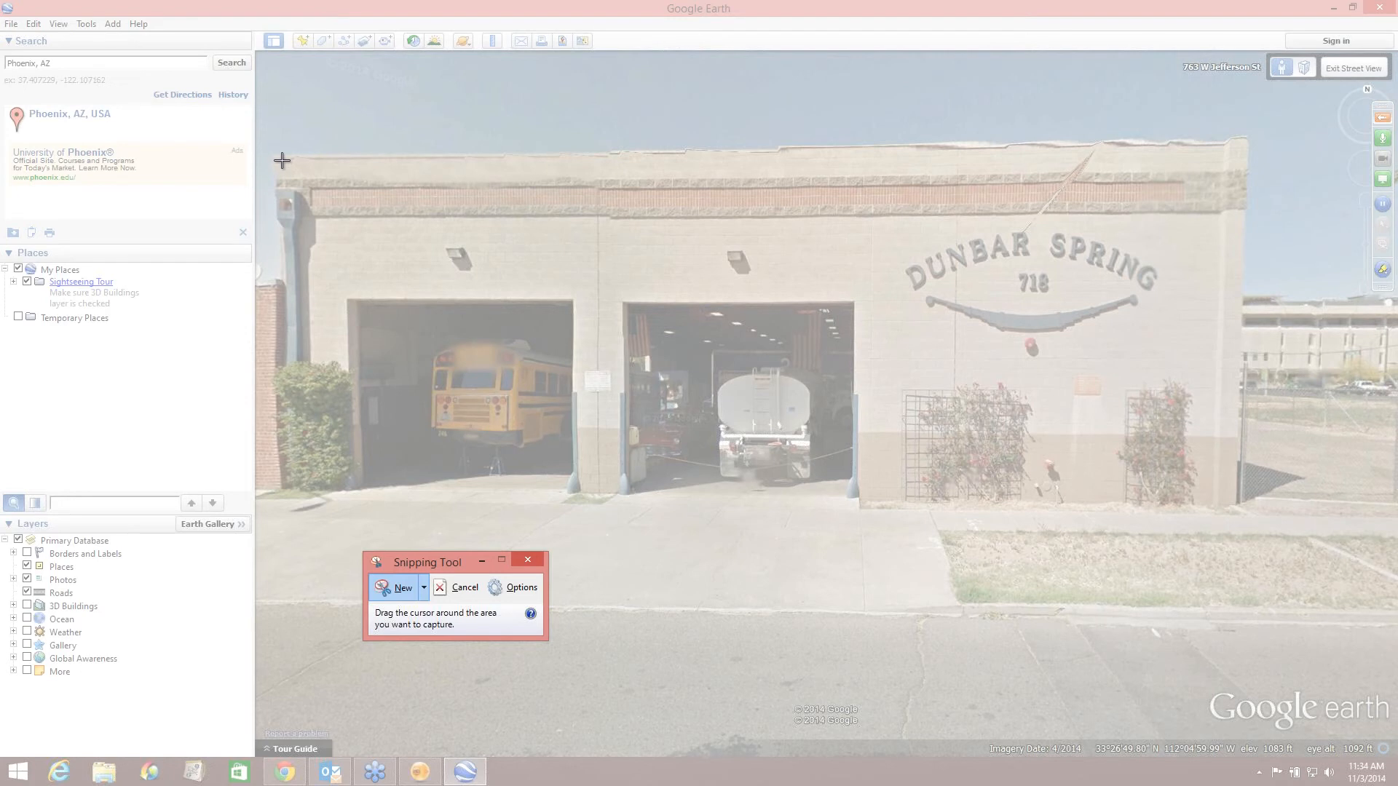
{"action": "left_click_drag", "start_coordinate": [280, 160], "coordinate": [1242, 501]}
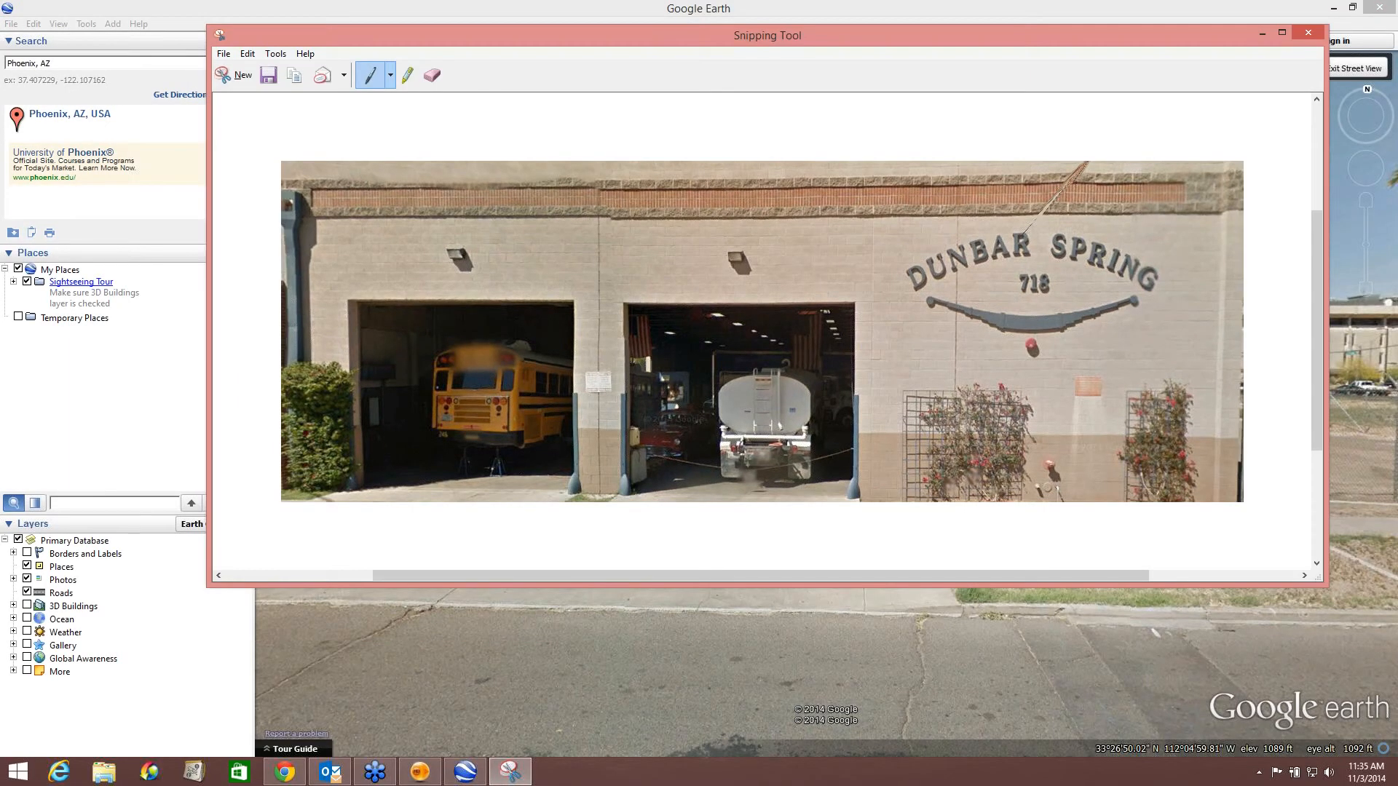
{"action": "left_click", "coordinate": [223, 54]}
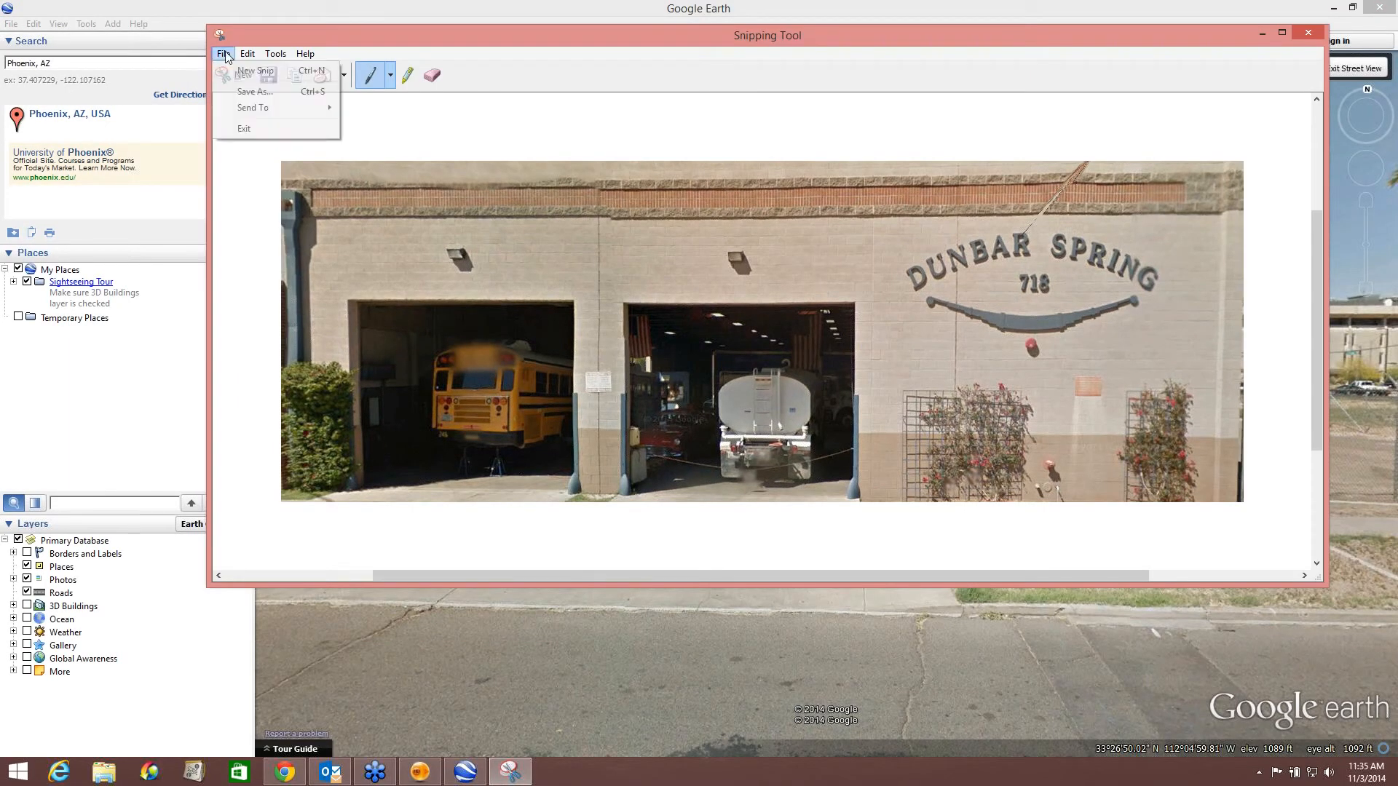
{"action": "left_click", "coordinate": [250, 93]}
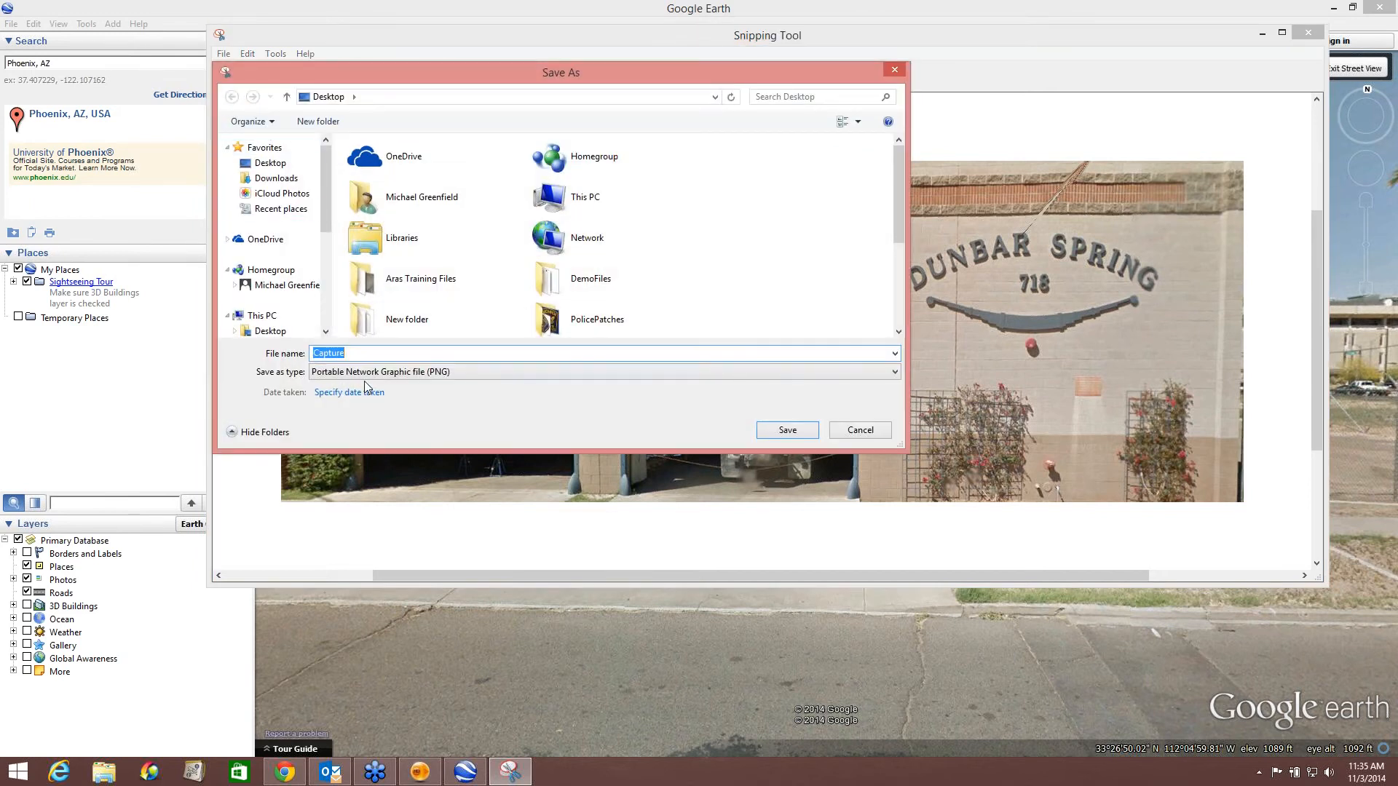
{"action": "type", "text": "Wall1"}
{"action": "left_click", "coordinate": [787, 429]}
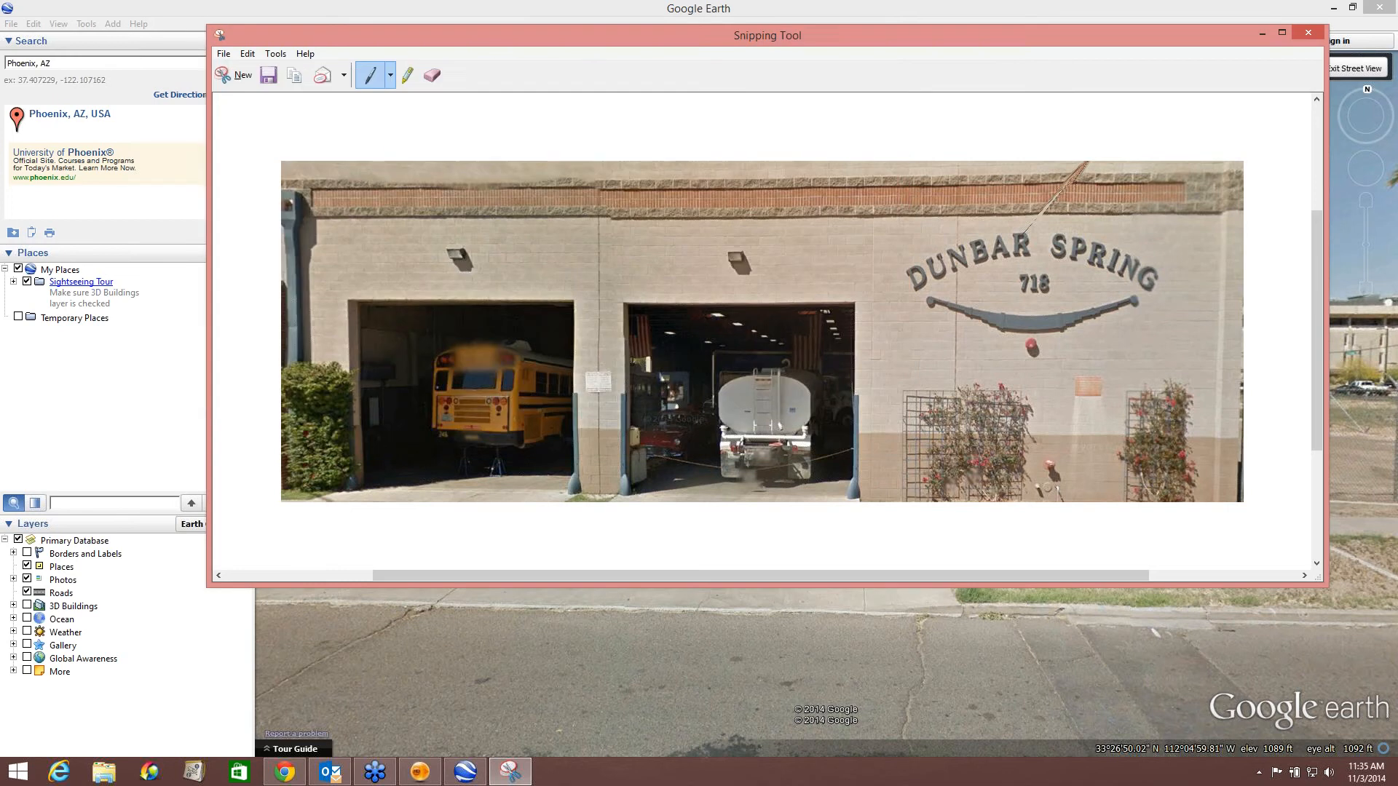
{"action": "left_click", "coordinate": [1296, 36]}
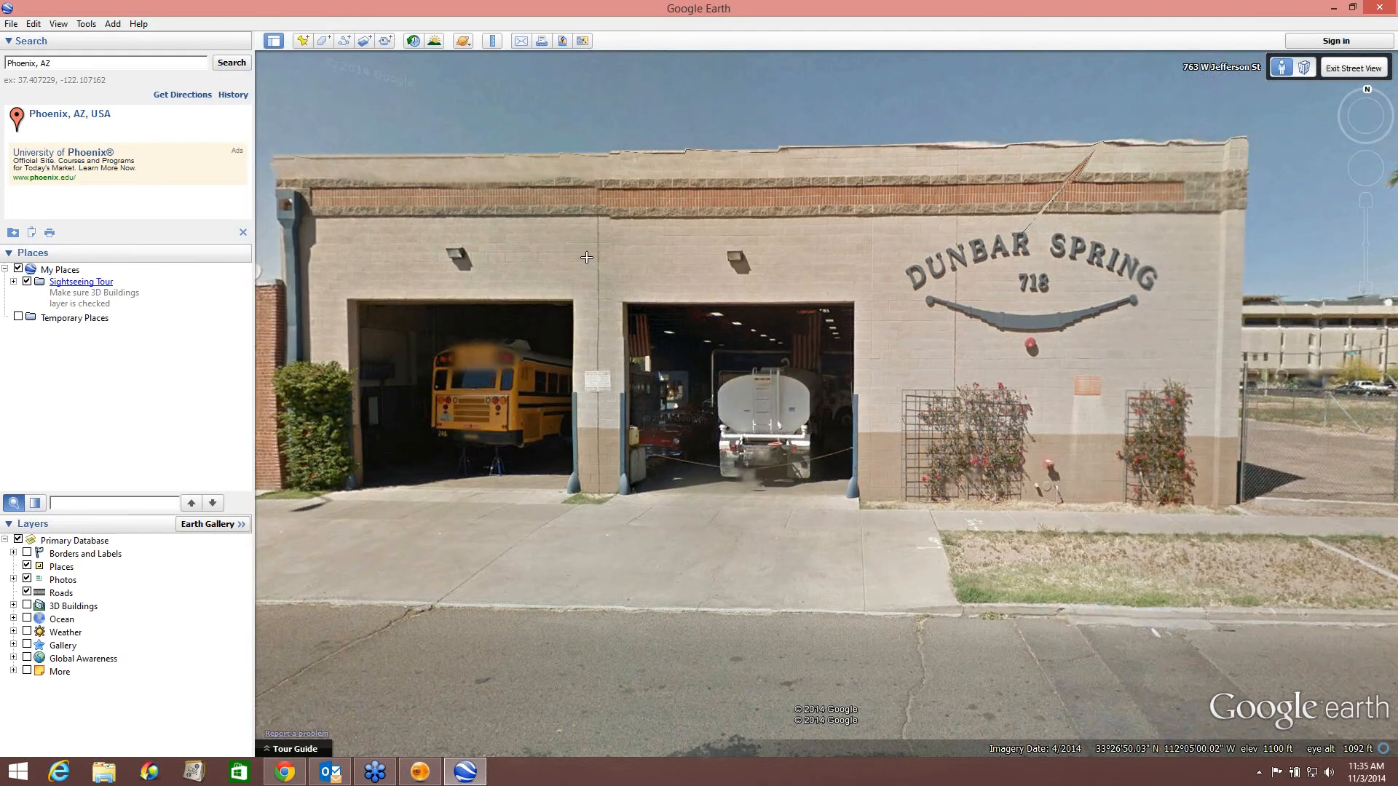
Move along the street to the brick building, snip its wall, save it to the Desktop as Wall2, and close the tool.
{"action": "left_click_drag", "start_coordinate": [587, 257], "coordinate": [760, 249]}
{"action": "left_click_drag", "start_coordinate": [569, 320], "coordinate": [788, 380]}
{"action": "double_click", "coordinate": [788, 380]}
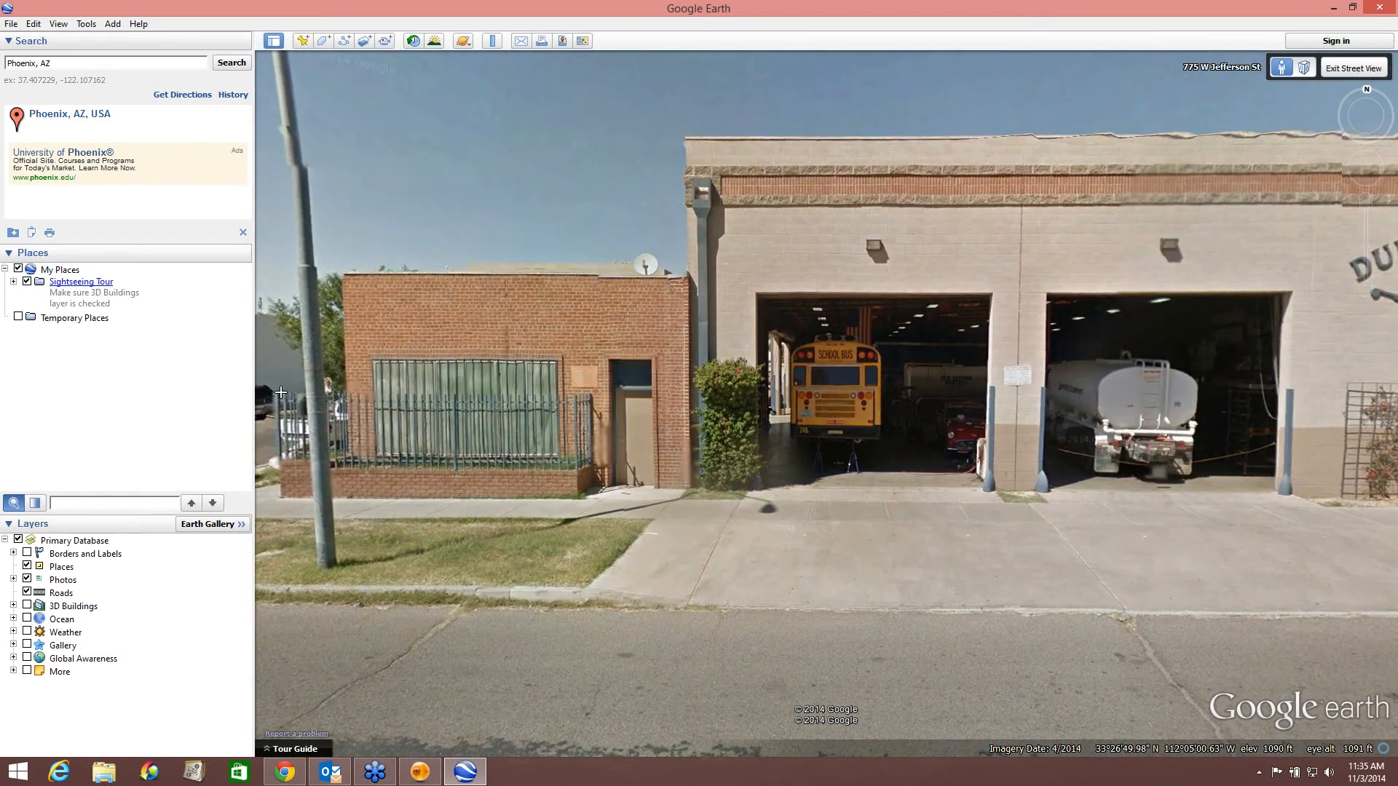
{"action": "left_click", "coordinate": [18, 771]}
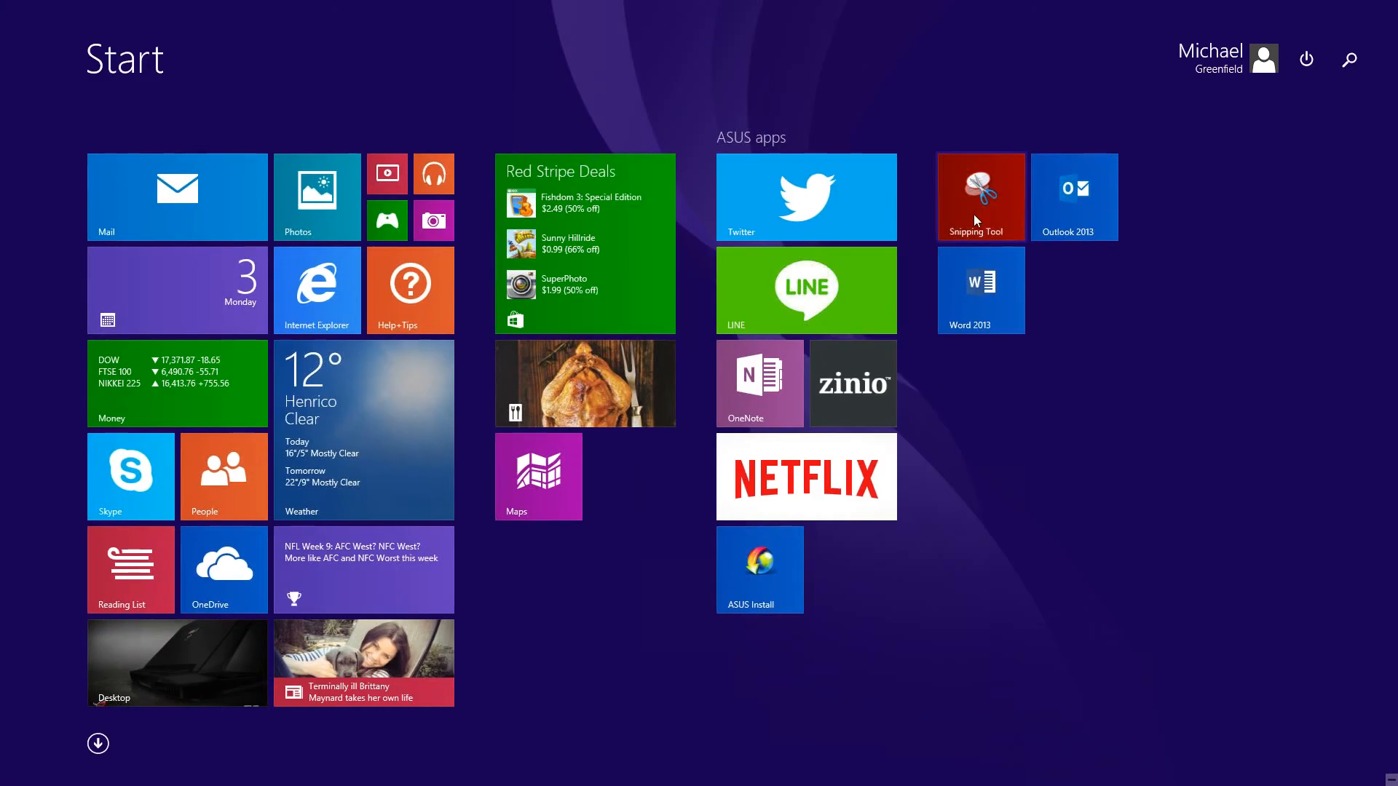
{"action": "left_click", "coordinate": [972, 214]}
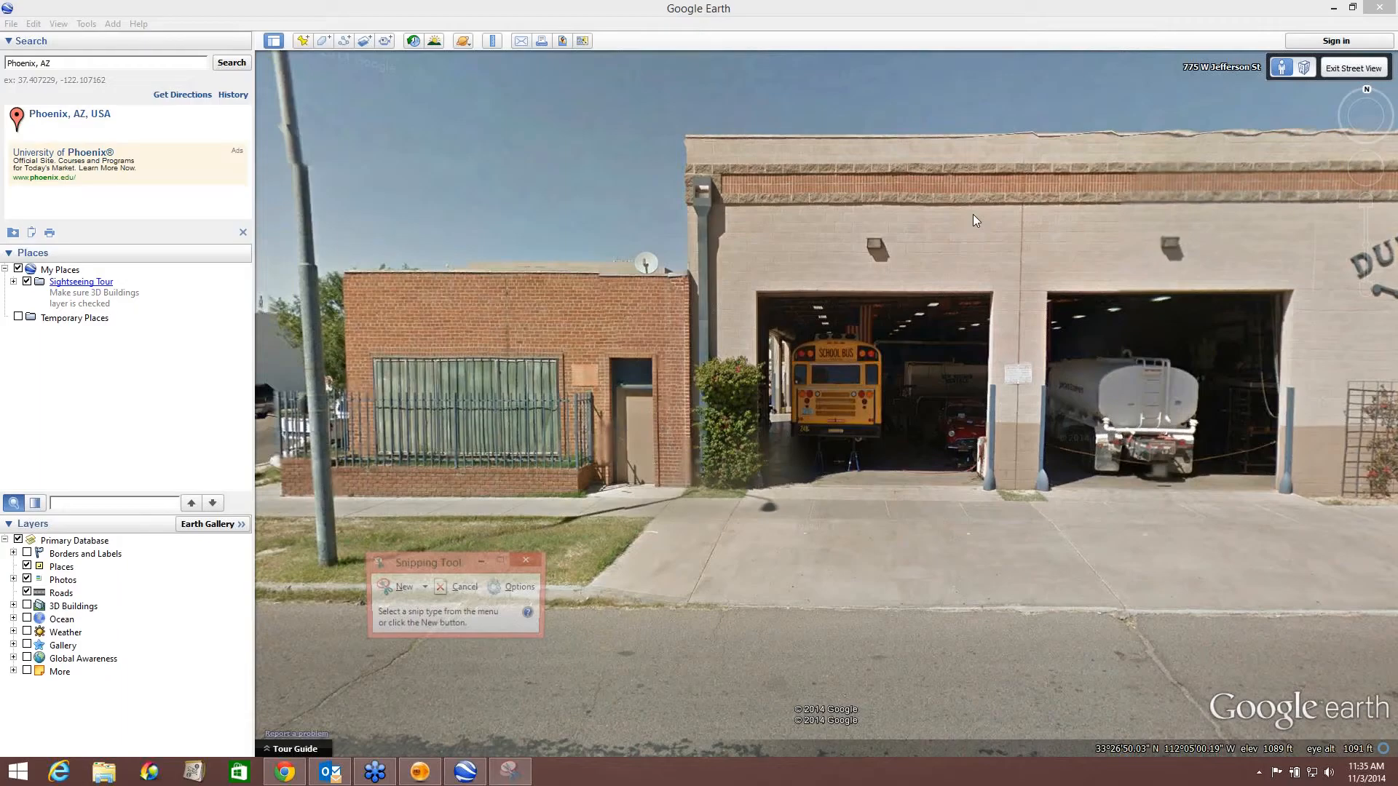
{"action": "left_click", "coordinate": [396, 590]}
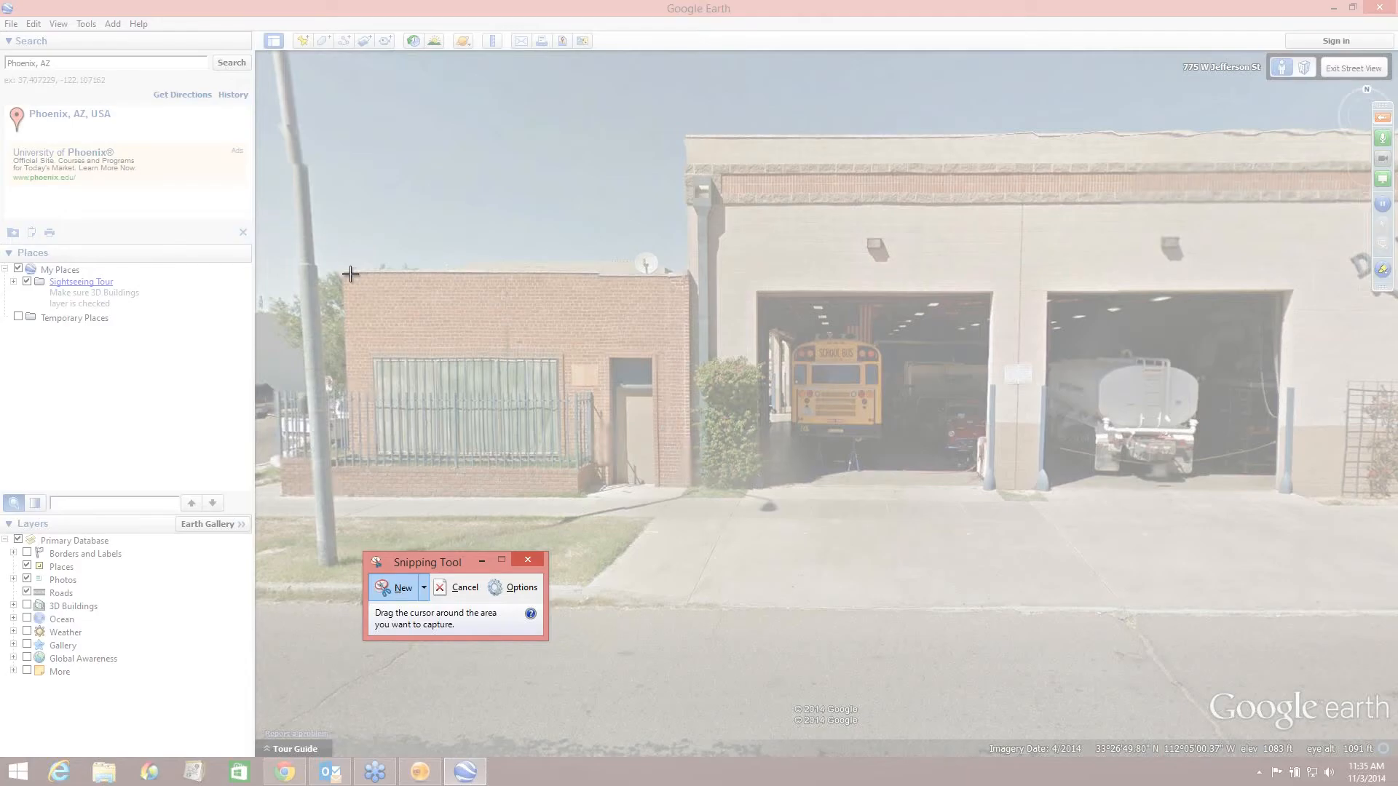
{"action": "left_click_drag", "start_coordinate": [345, 274], "coordinate": [688, 486]}
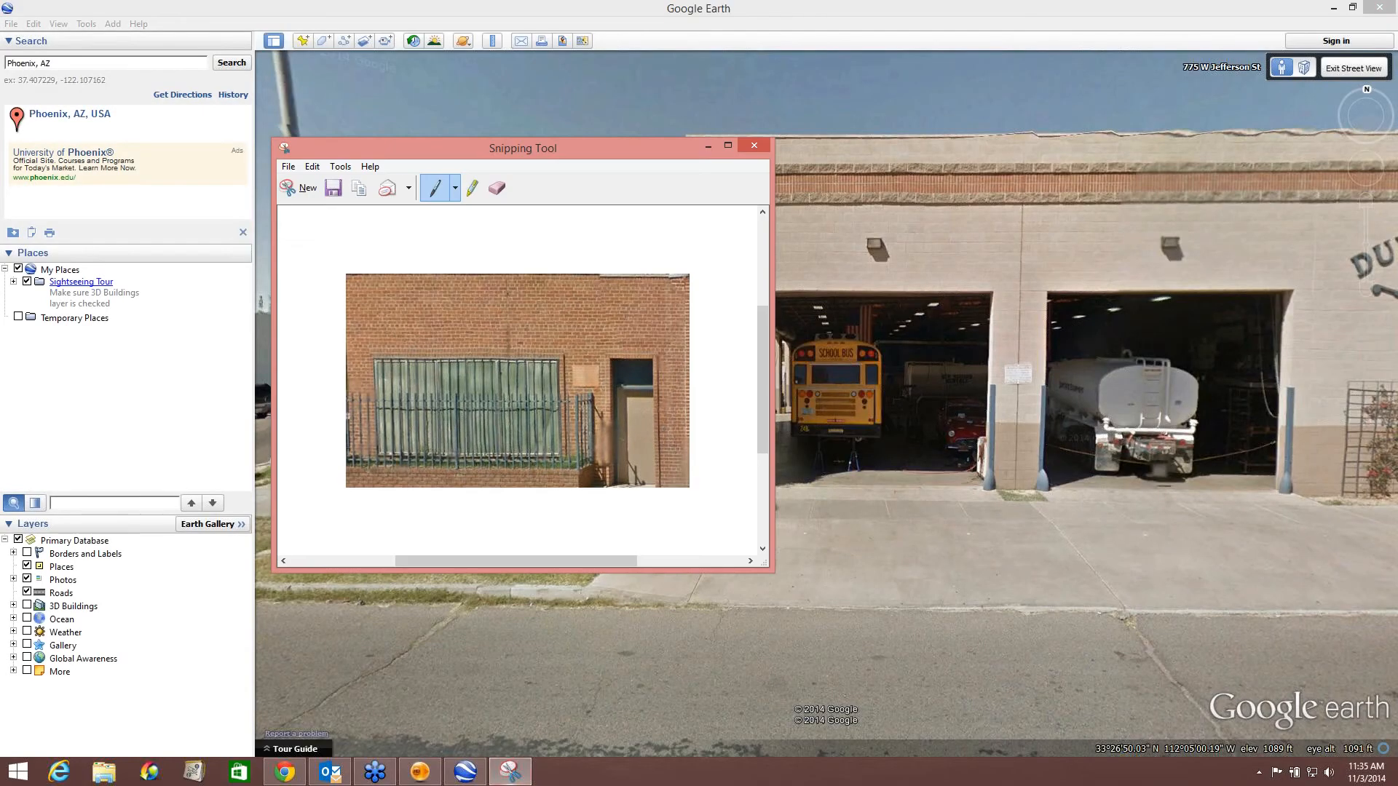
{"action": "left_click", "coordinate": [289, 167]}
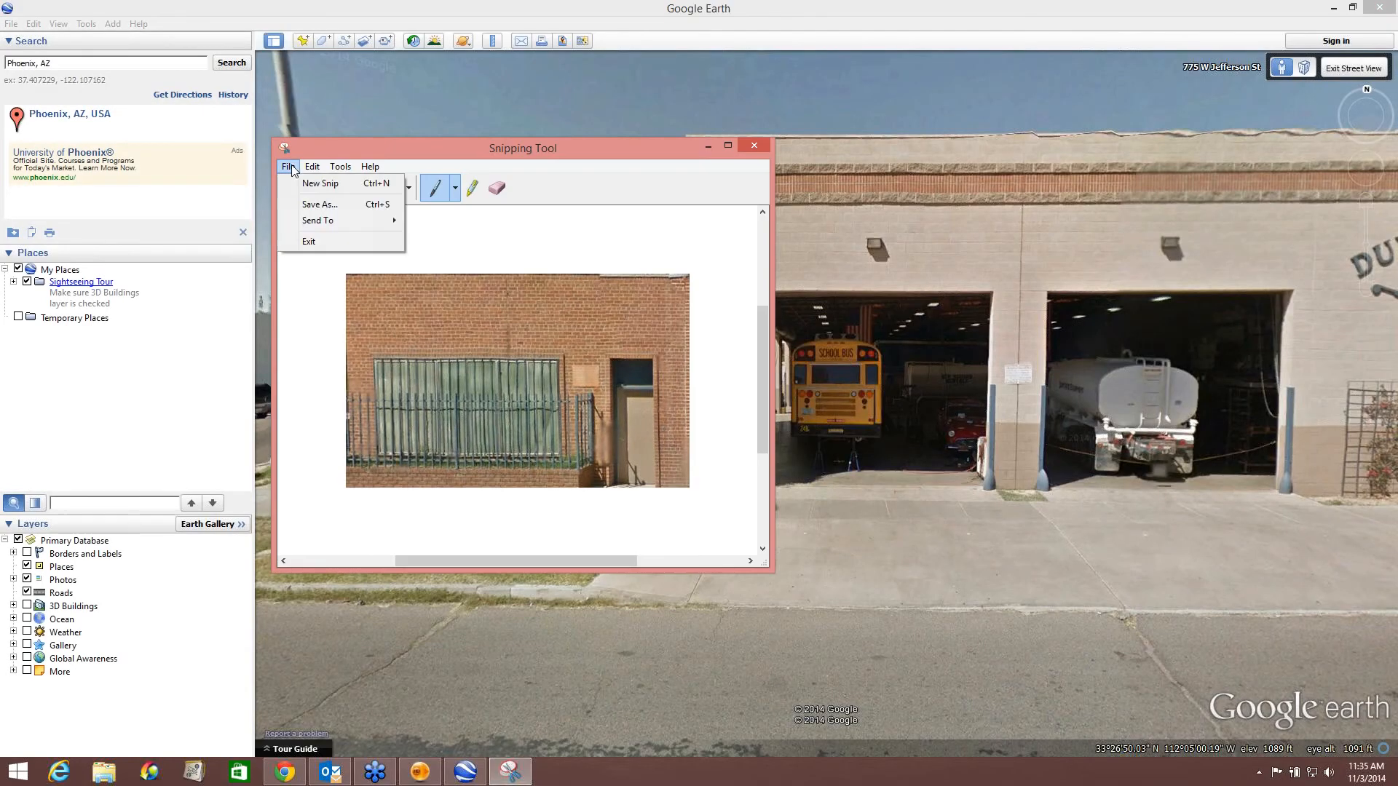
{"action": "left_click", "coordinate": [317, 205]}
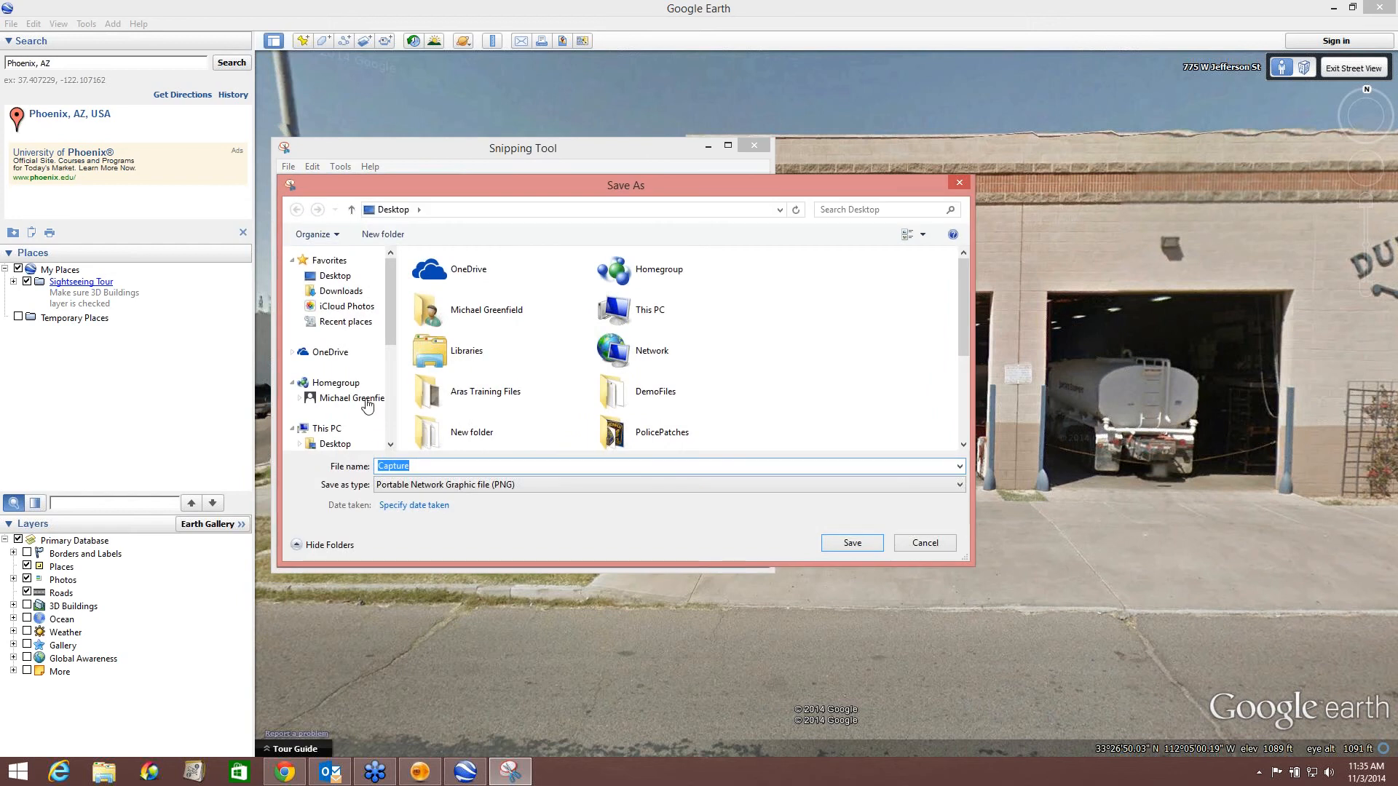
{"action": "type", "text": "Wall"}
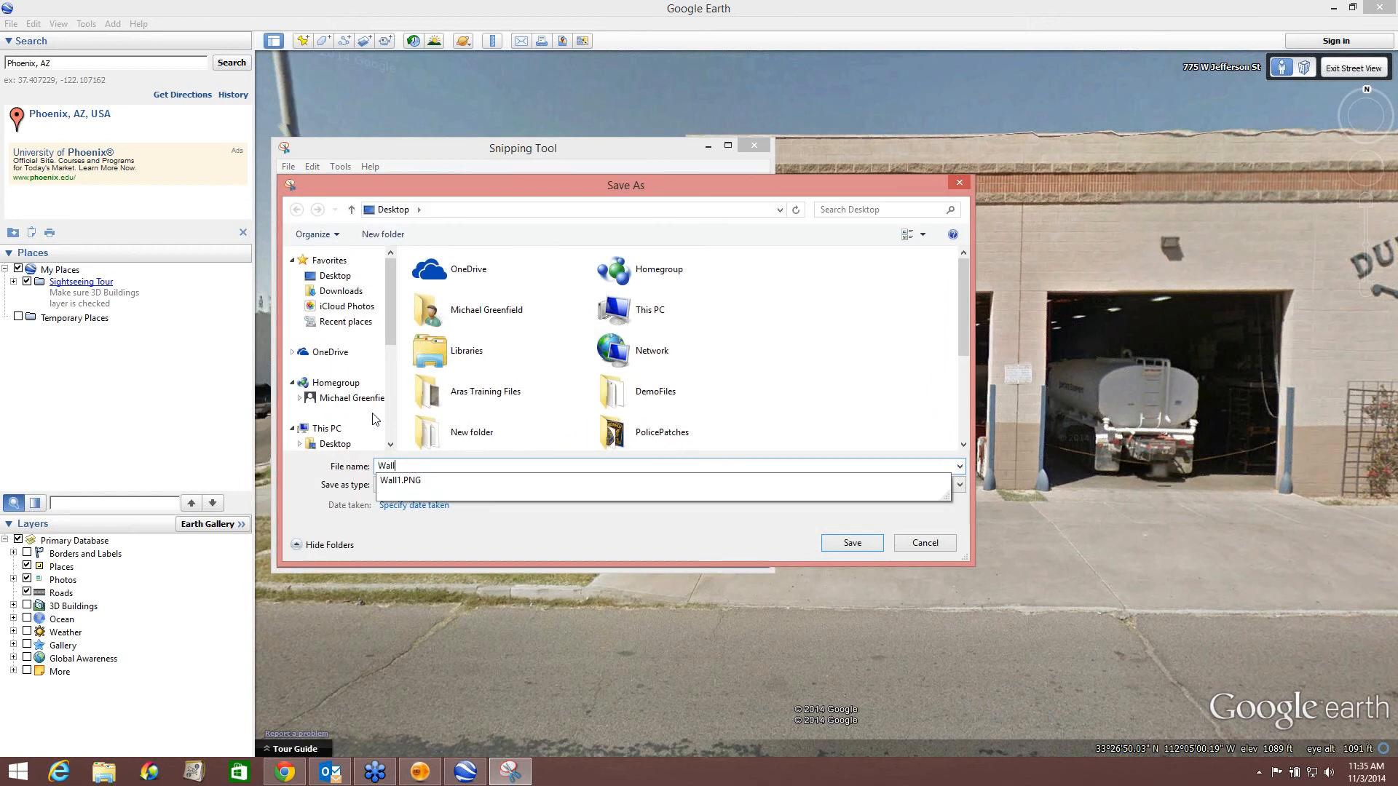
{"action": "type", "text": "2"}
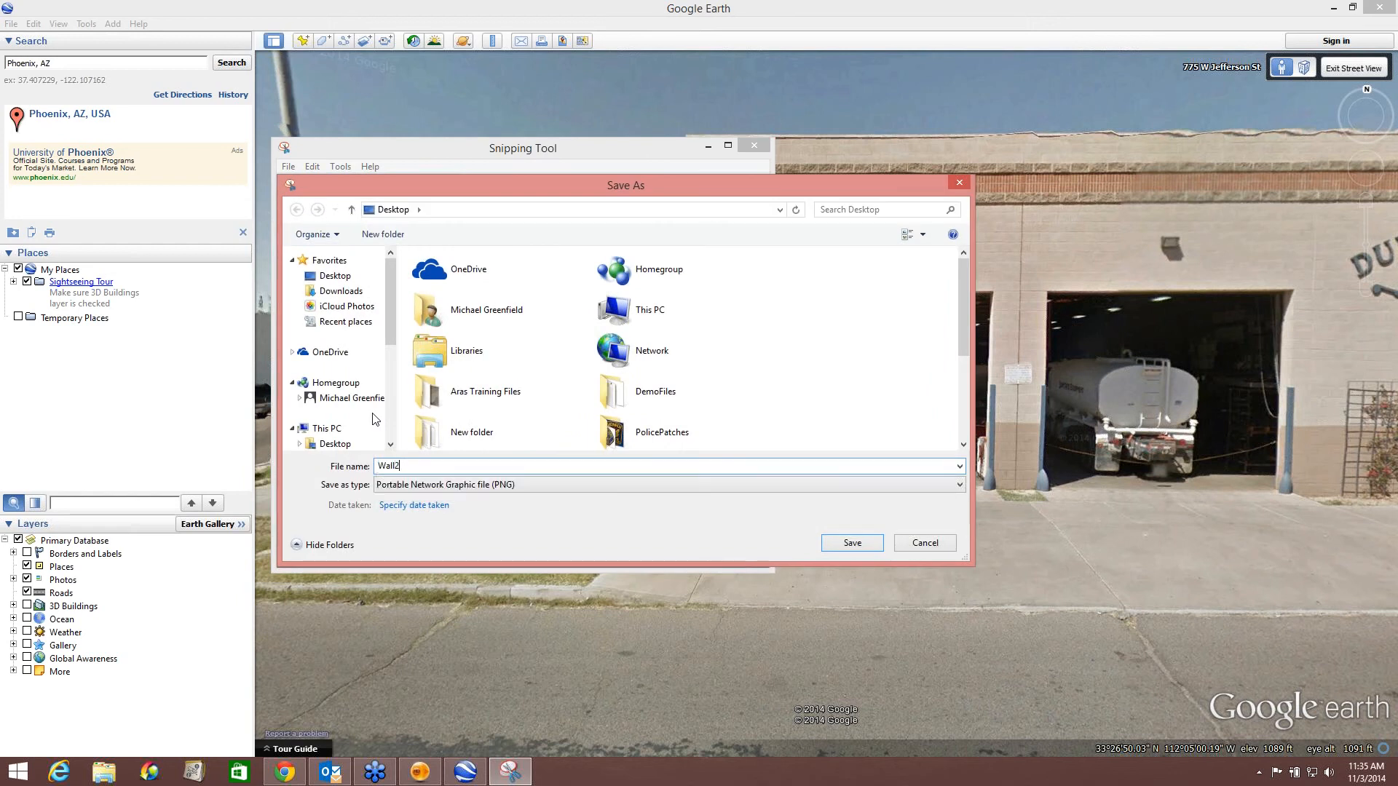
{"action": "left_click", "coordinate": [851, 544]}
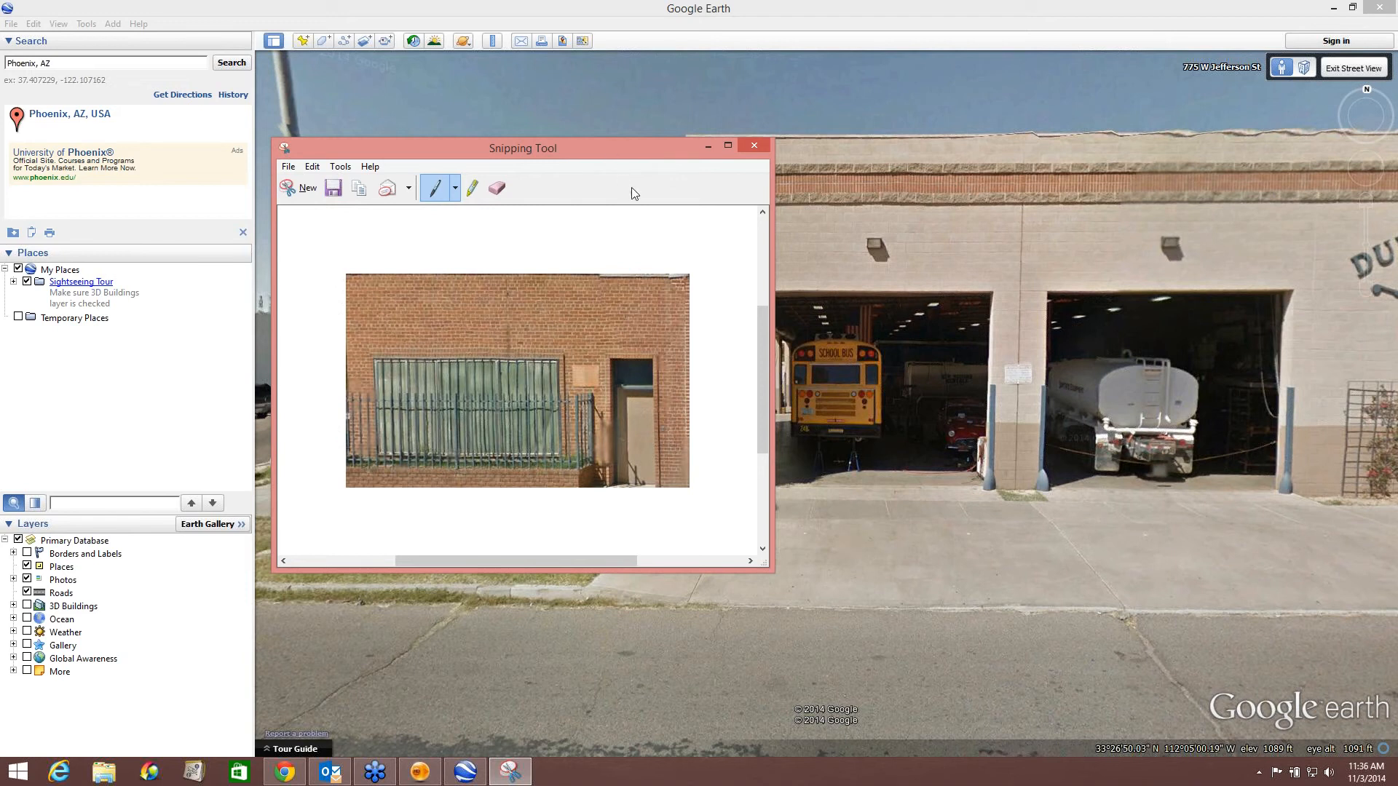
{"action": "left_click", "coordinate": [753, 146]}
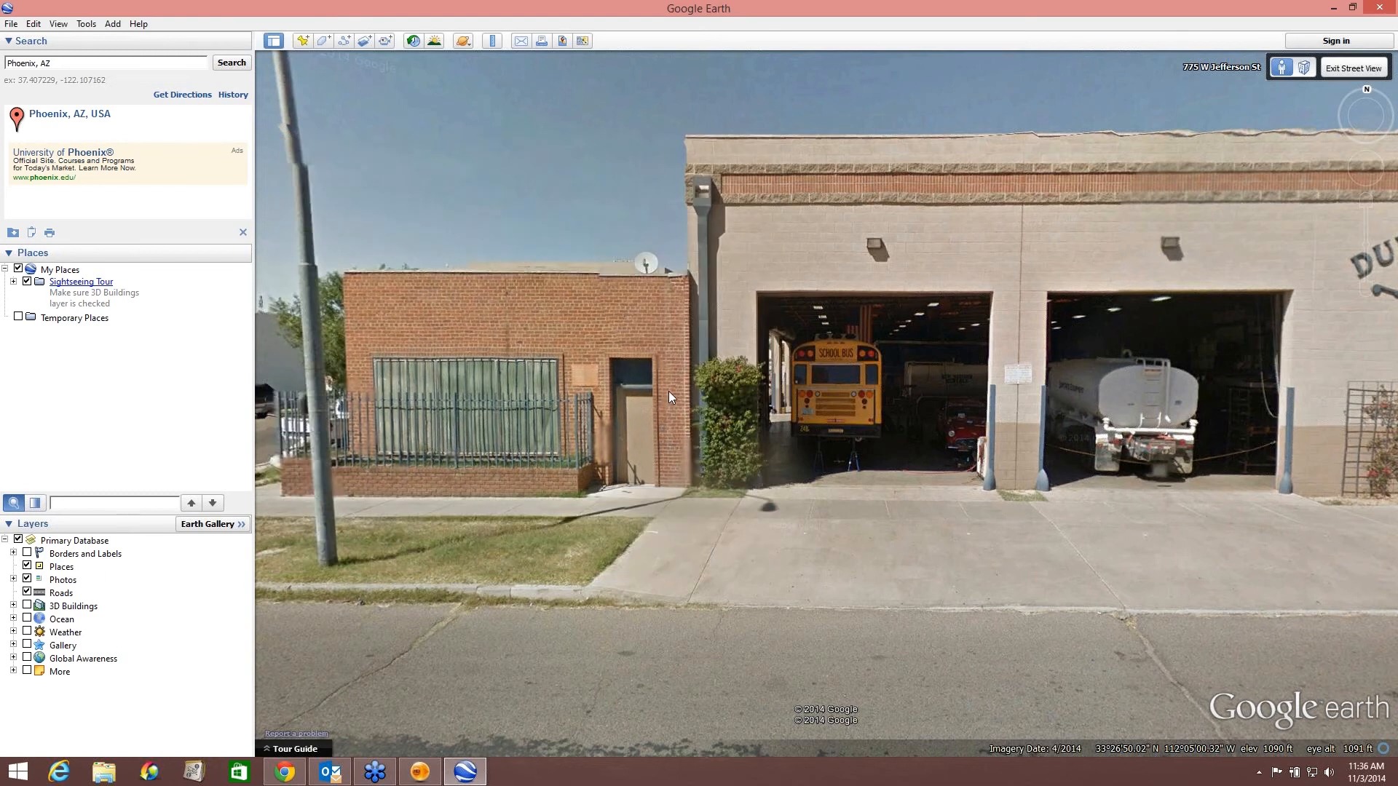
Pan the Street View back to the Dunbar Spring building and minimize Google Earth.
{"action": "left_click_drag", "start_coordinate": [638, 396], "coordinate": [990, 381]}
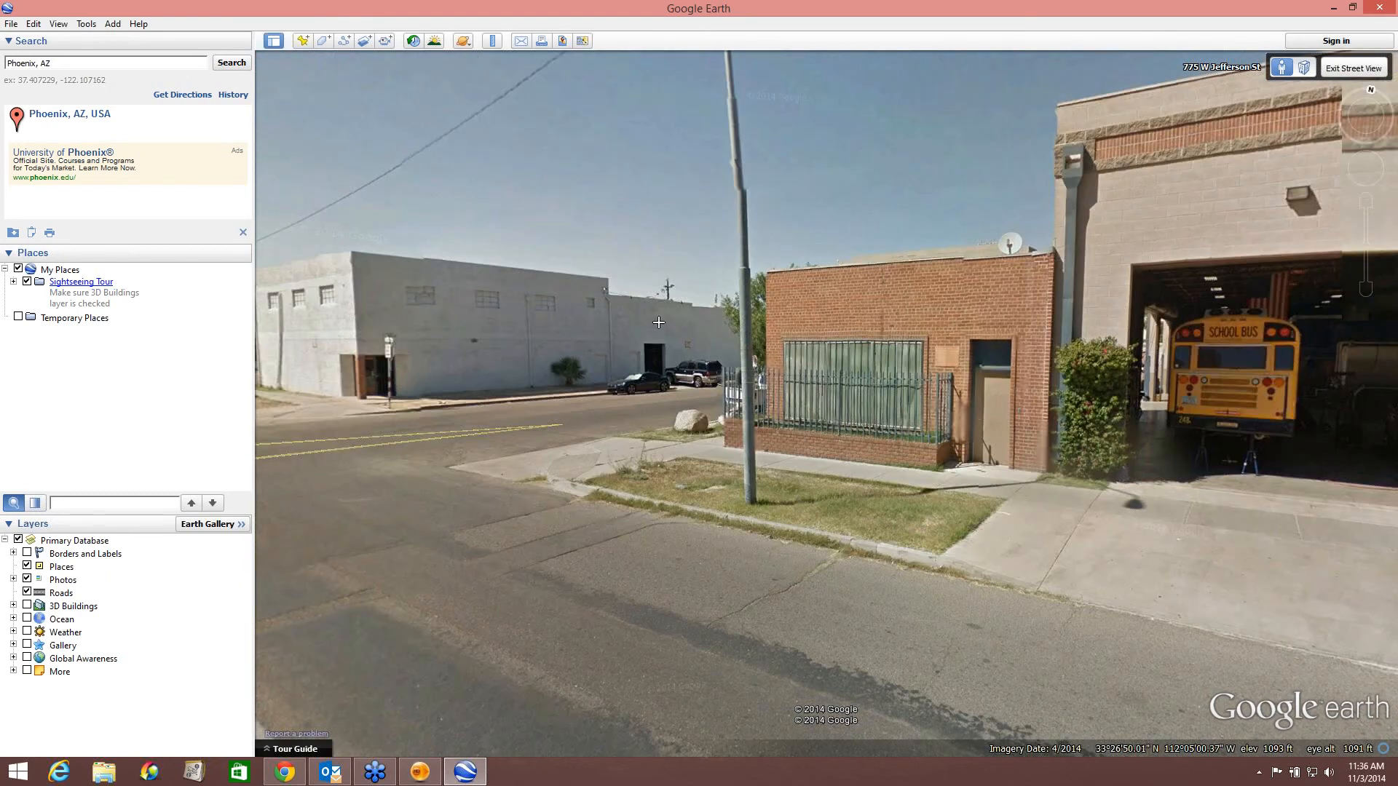
{"action": "left_click_drag", "start_coordinate": [1194, 360], "coordinate": [957, 337]}
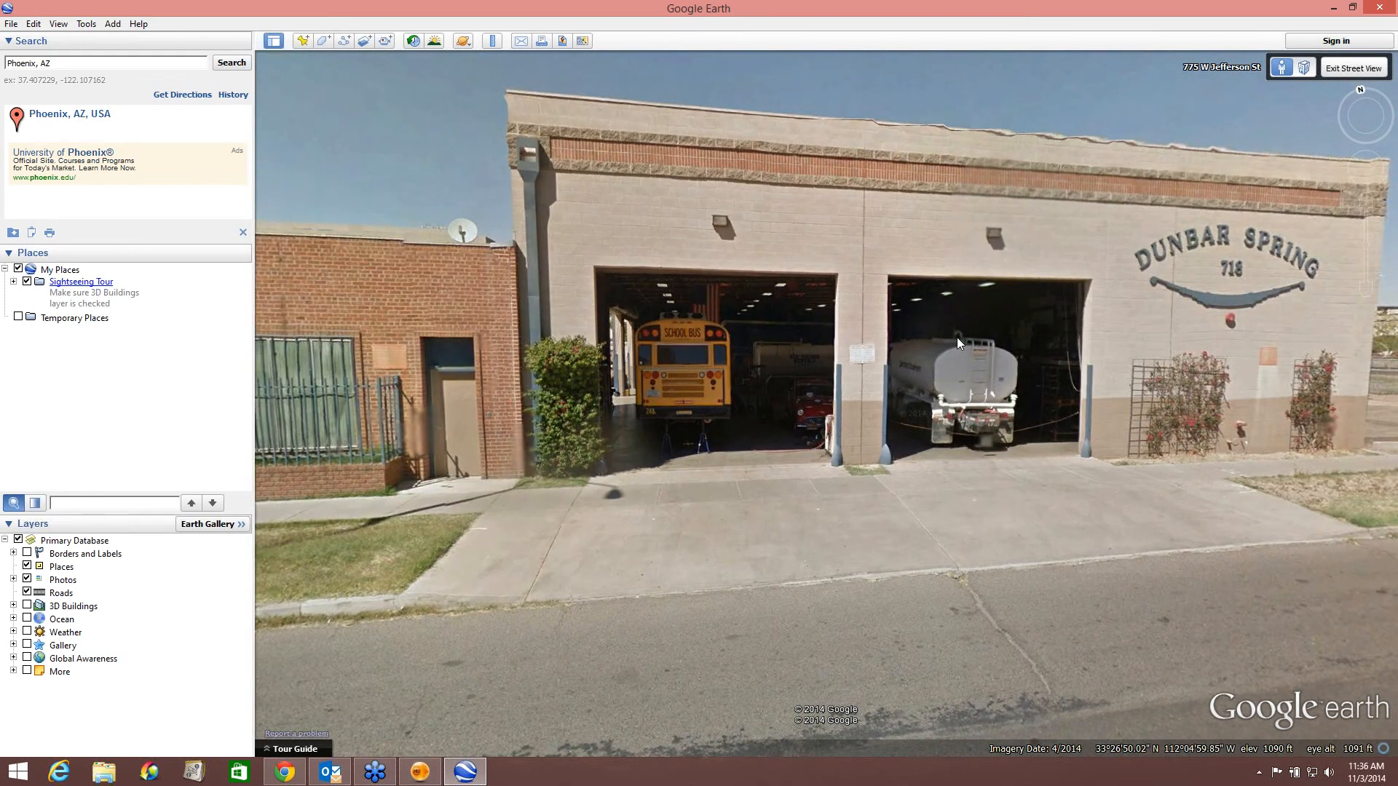
{"action": "left_click", "coordinate": [1335, 9]}
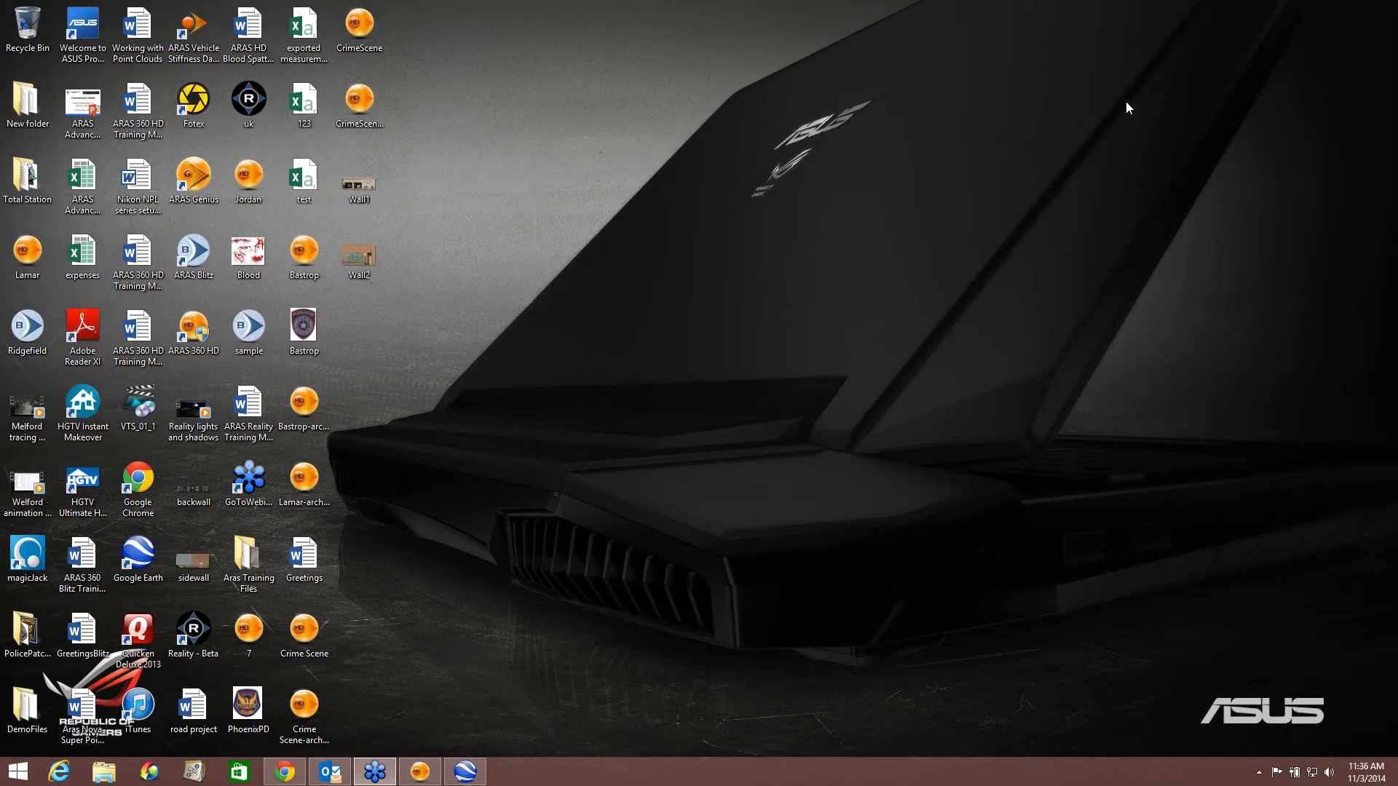
Return to the 3D crime scene and set the Dunbar Spring front wall's height to 22.
{"action": "left_click", "coordinate": [420, 772]}
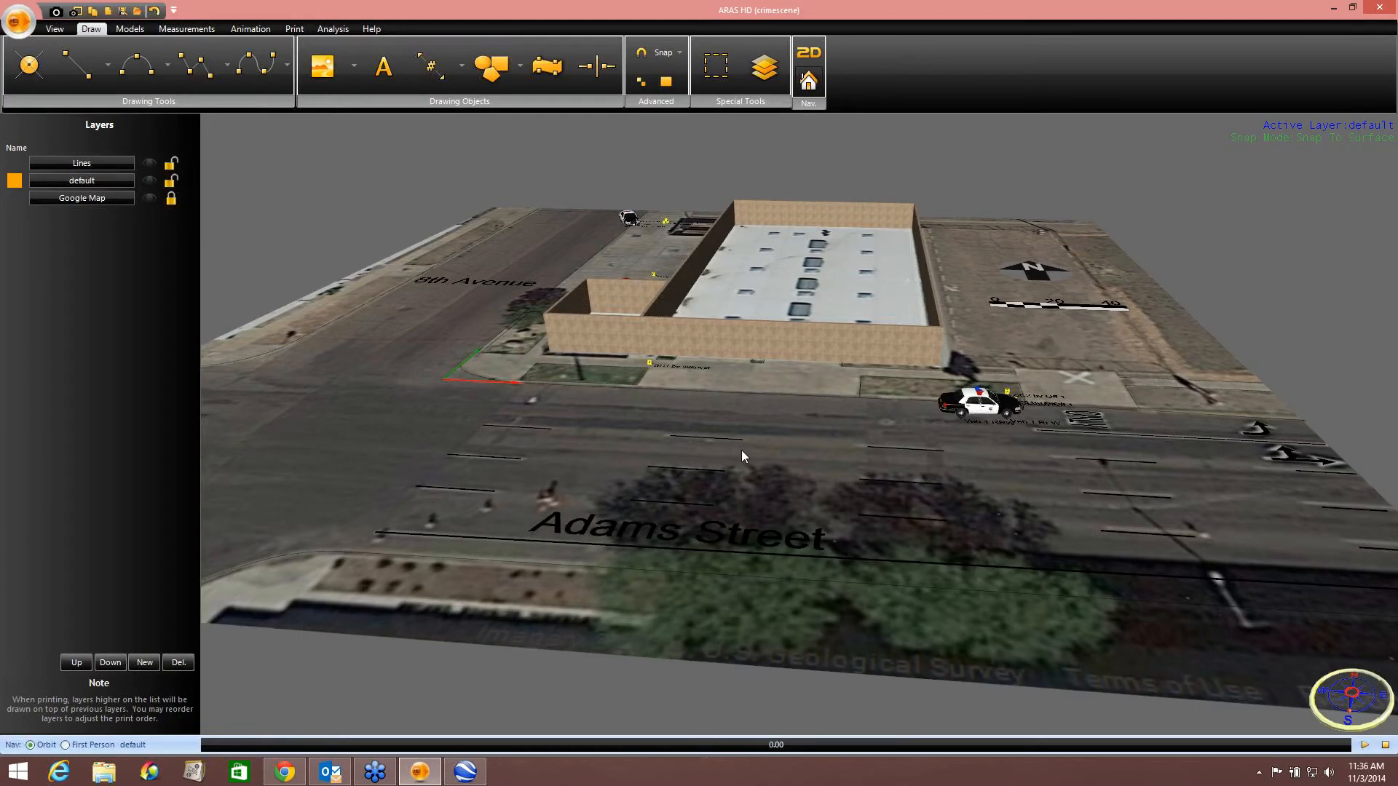
{"action": "scroll", "coordinate": [742, 450], "scroll_direction": "up", "scroll_amount": 5}
{"action": "left_click", "coordinate": [792, 345]}
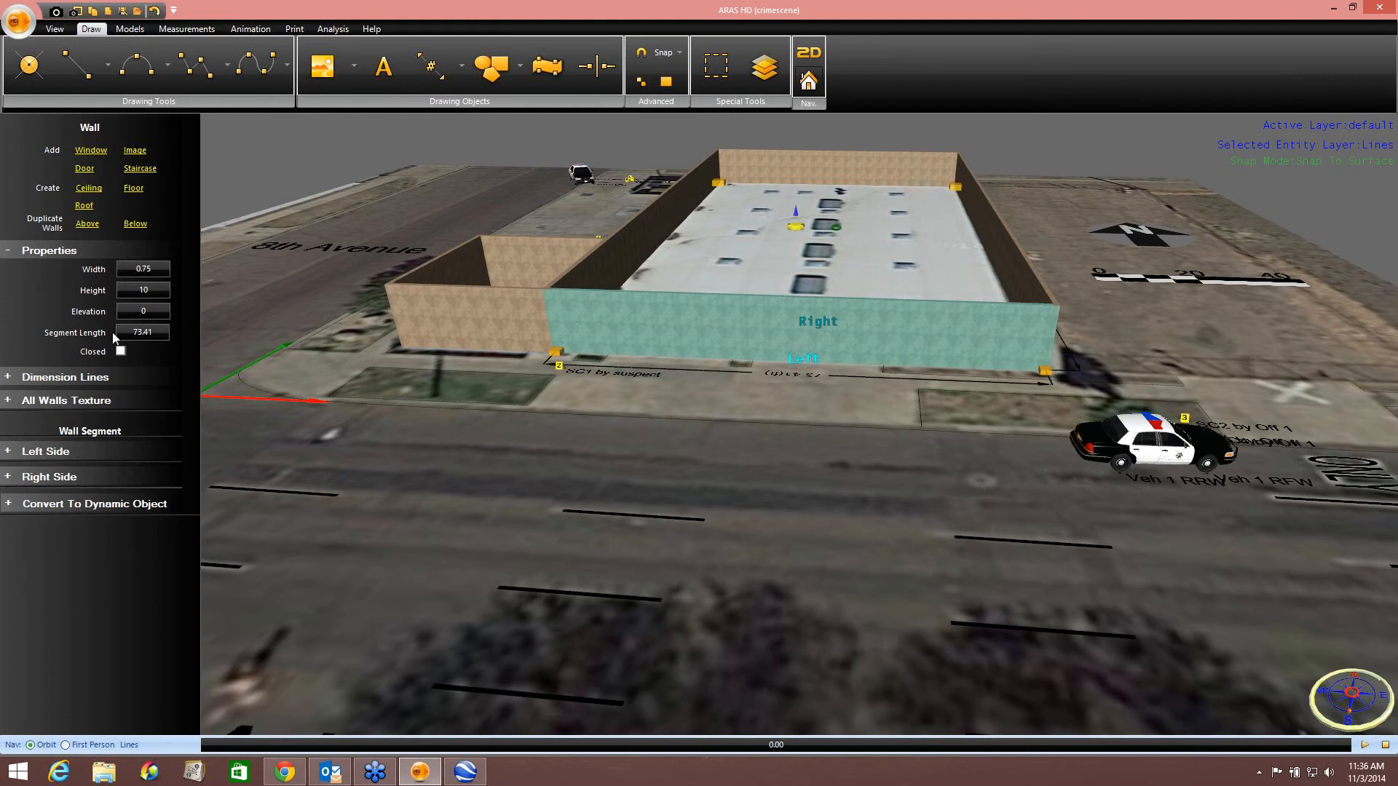
{"action": "left_click", "coordinate": [153, 291]}
{"action": "type", "text": "22"}
{"action": "key", "text": "Return"}
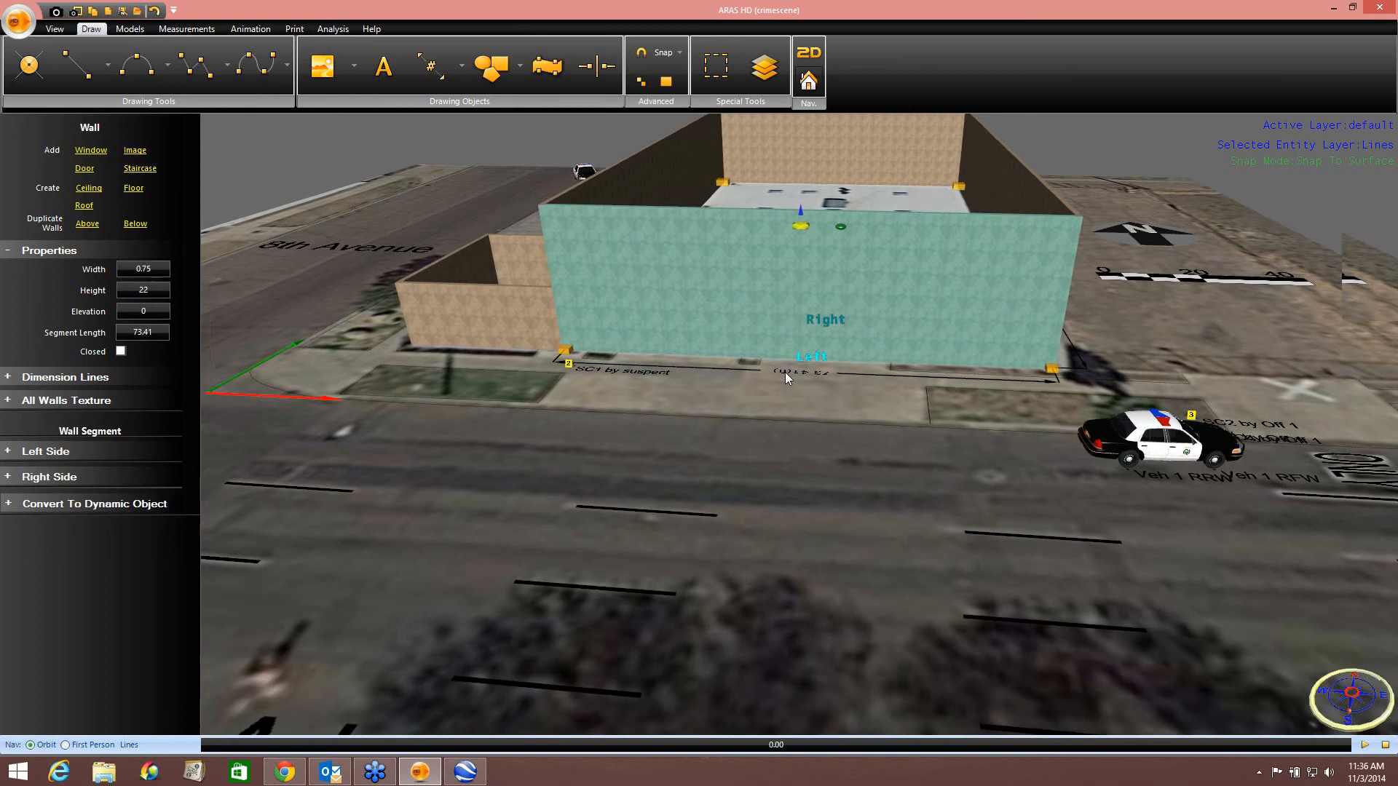
Select the brick building's front wall and set its height to 13.
{"action": "left_click_drag", "start_coordinate": [784, 373], "coordinate": [995, 374]}
{"action": "left_click", "coordinate": [679, 319]}
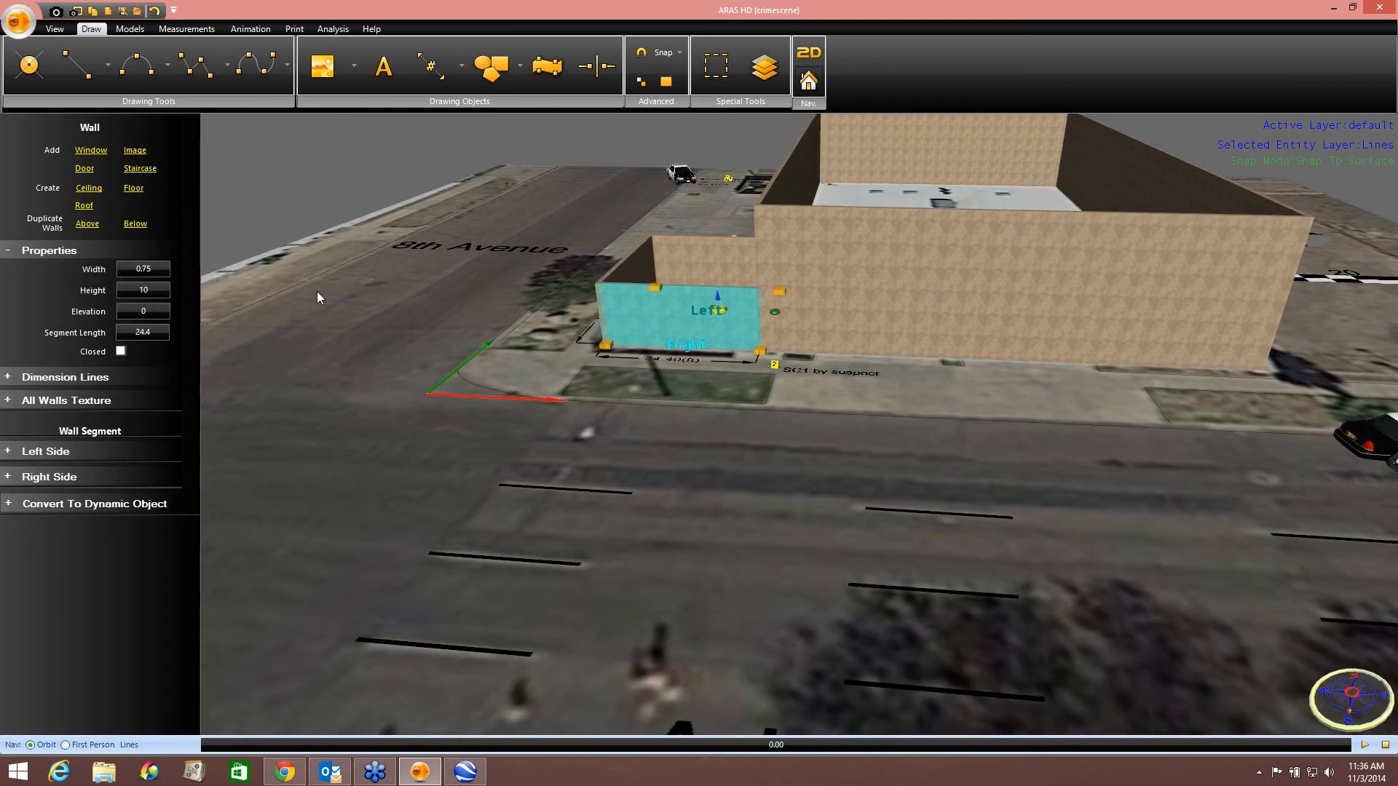
{"action": "left_click", "coordinate": [153, 291]}
{"action": "type", "text": "13"}
{"action": "key", "text": "Return"}
Apply the Wall1 image from the Desktop to the left side of the Dunbar Spring front wall.
{"action": "left_click_drag", "start_coordinate": [781, 370], "coordinate": [862, 271]}
{"action": "left_click", "coordinate": [863, 277]}
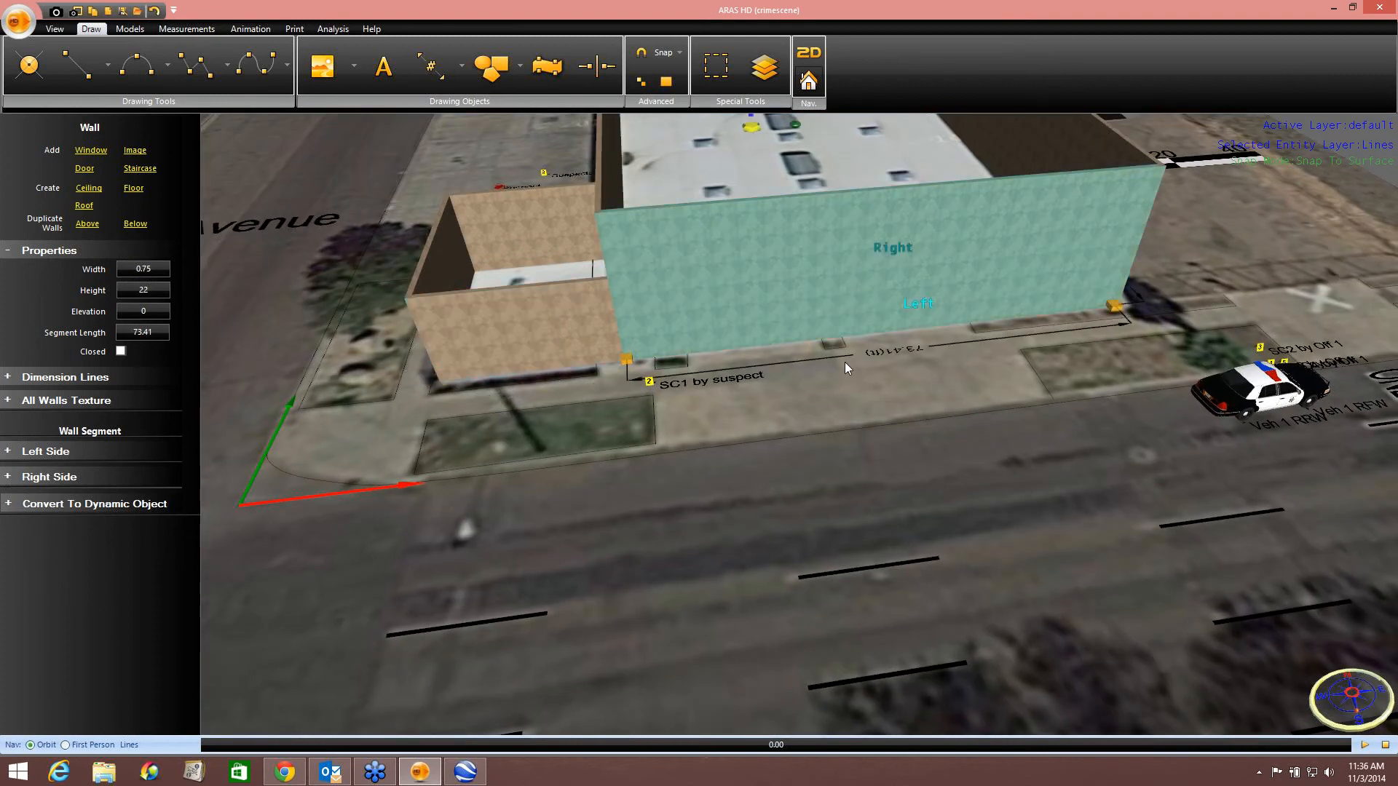
{"action": "left_click_drag", "start_coordinate": [845, 361], "coordinate": [864, 238]}
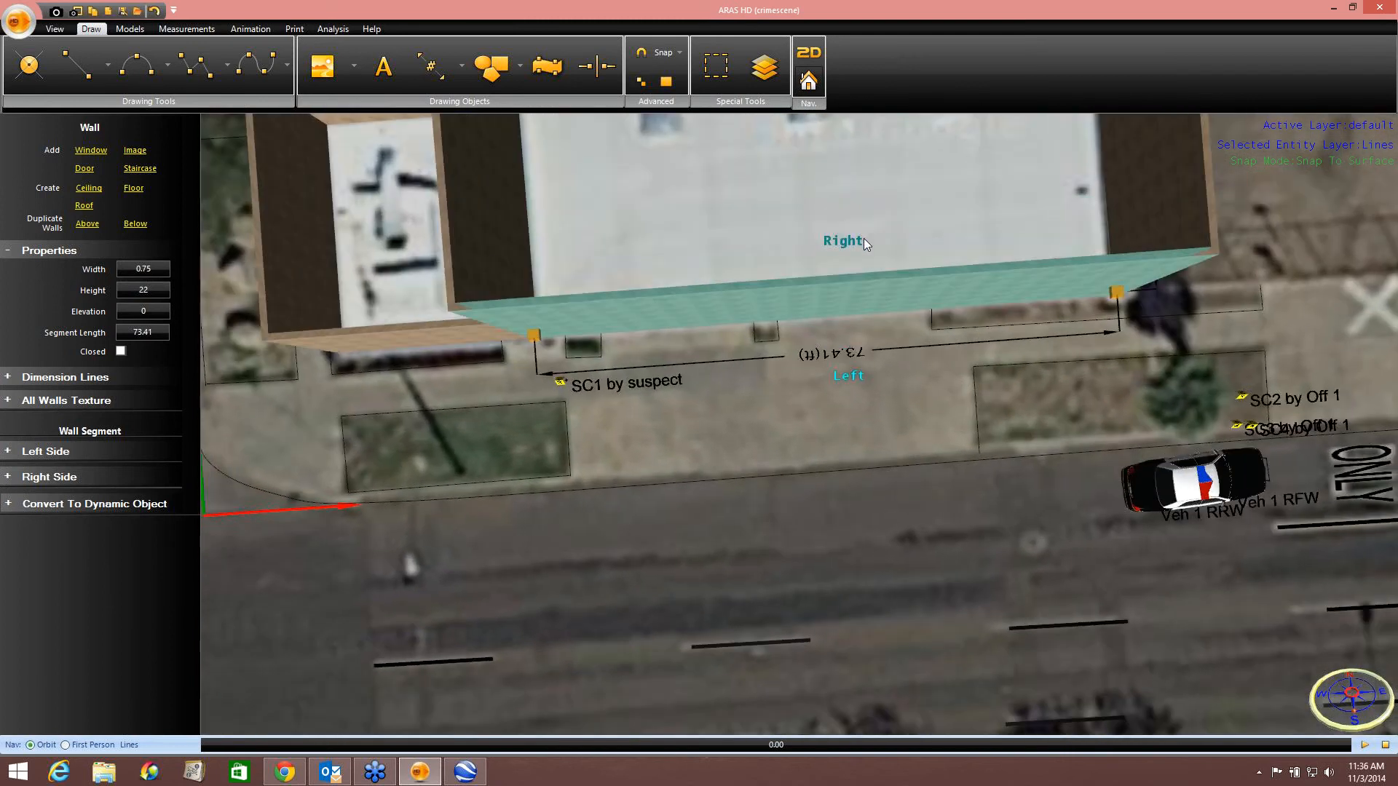
{"action": "left_click_drag", "start_coordinate": [871, 418], "coordinate": [848, 344]}
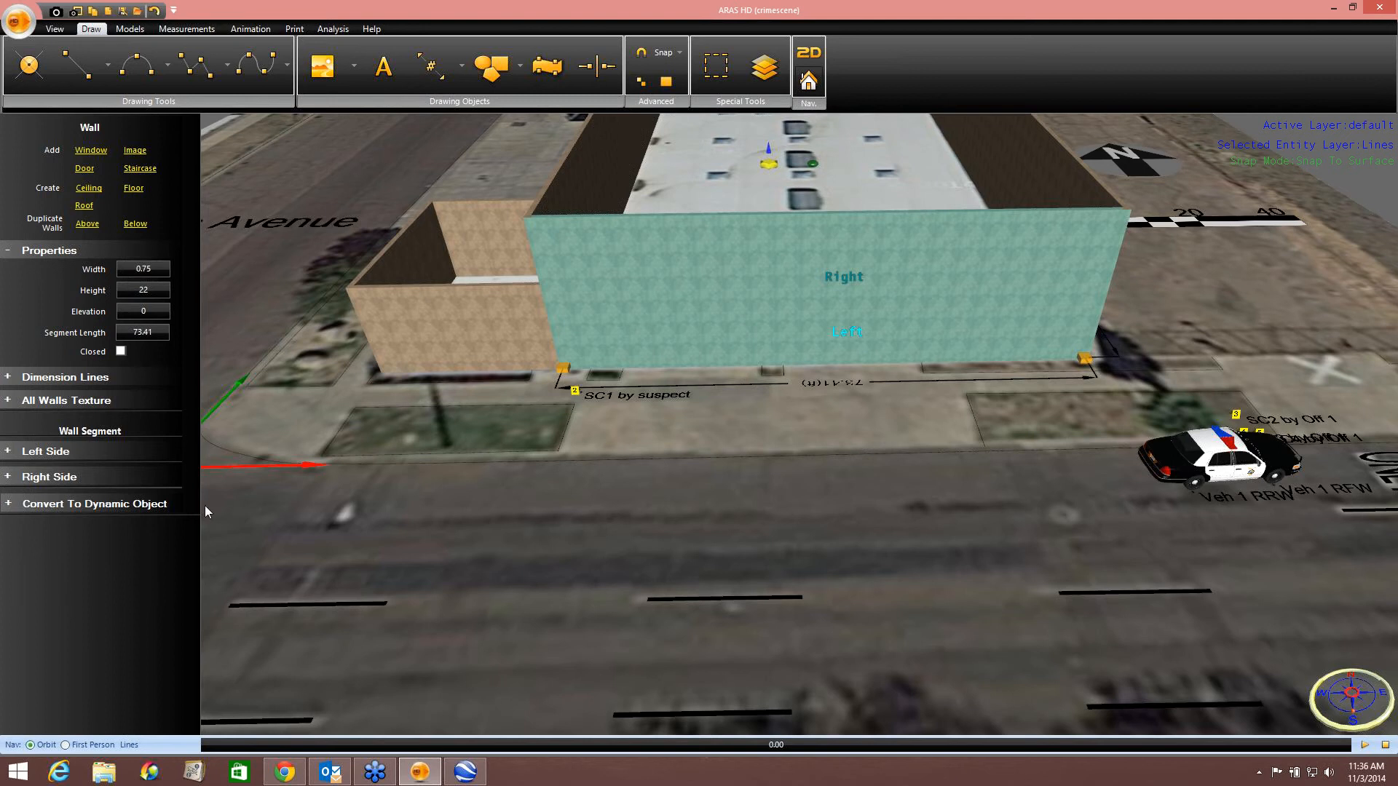
{"action": "left_click", "coordinate": [37, 459]}
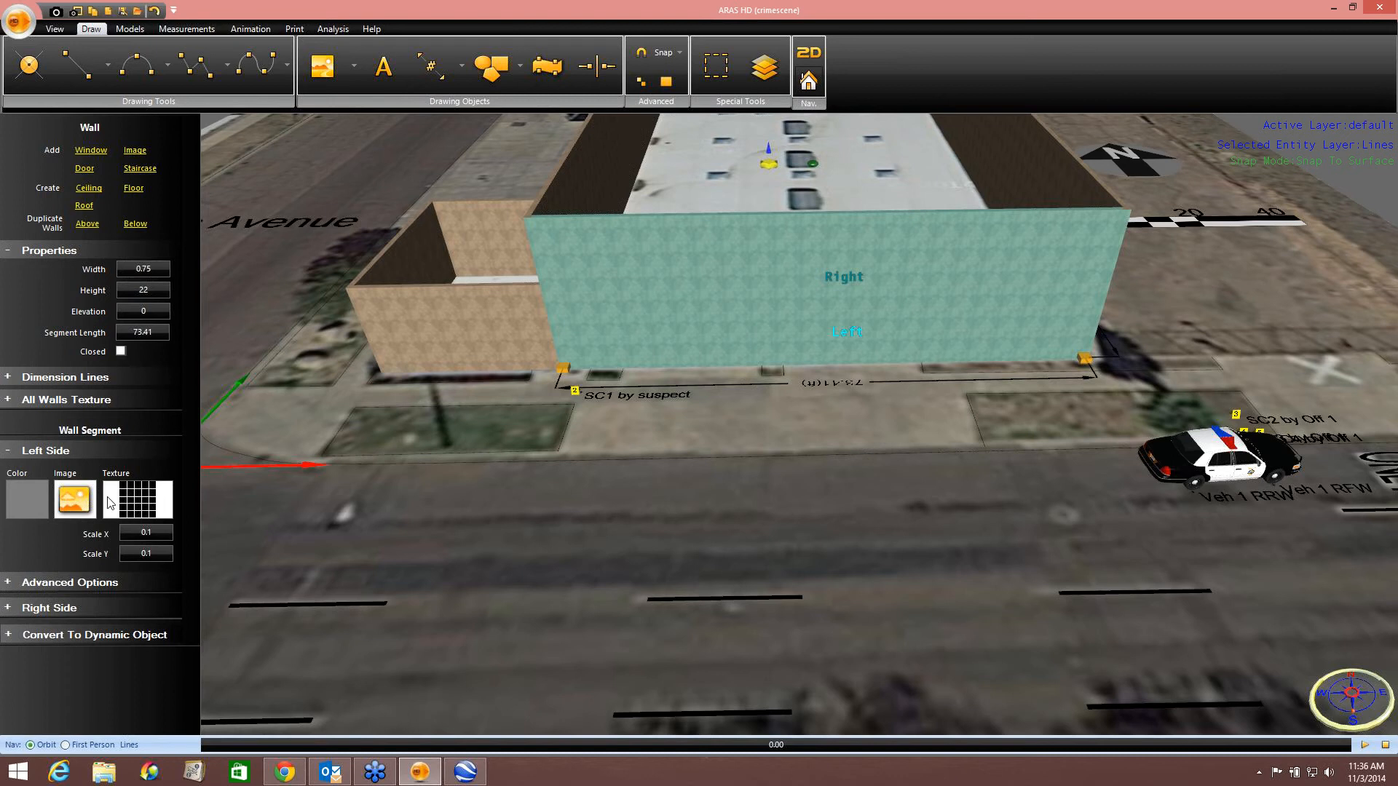
{"action": "left_click", "coordinate": [71, 504]}
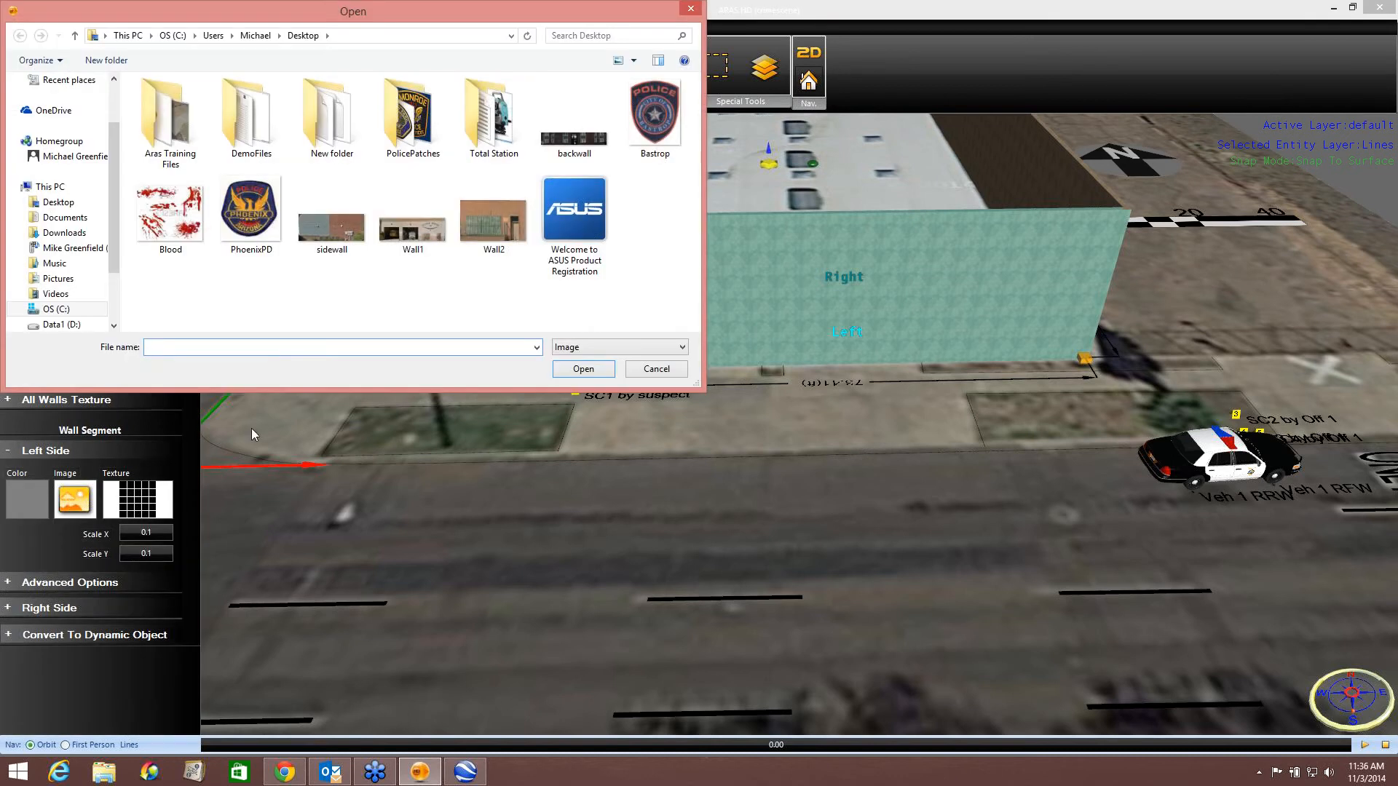
{"action": "left_click", "coordinate": [412, 237]}
{"action": "left_click", "coordinate": [584, 369]}
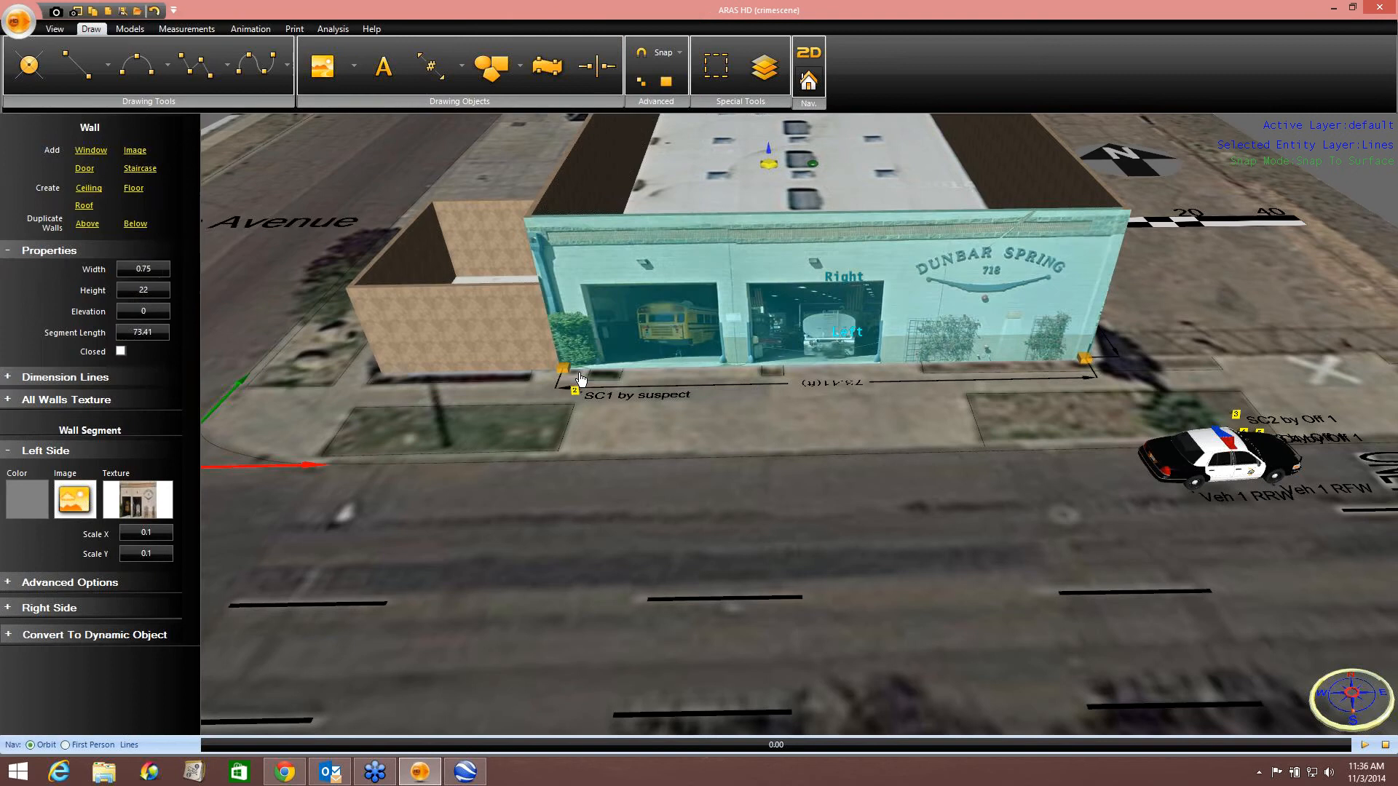
Apply the Wall2 image from the Desktop to the right side of the brick building's front wall.
{"action": "left_click", "coordinate": [762, 475]}
{"action": "right_click_drag", "start_coordinate": [801, 505], "coordinate": [801, 486]}
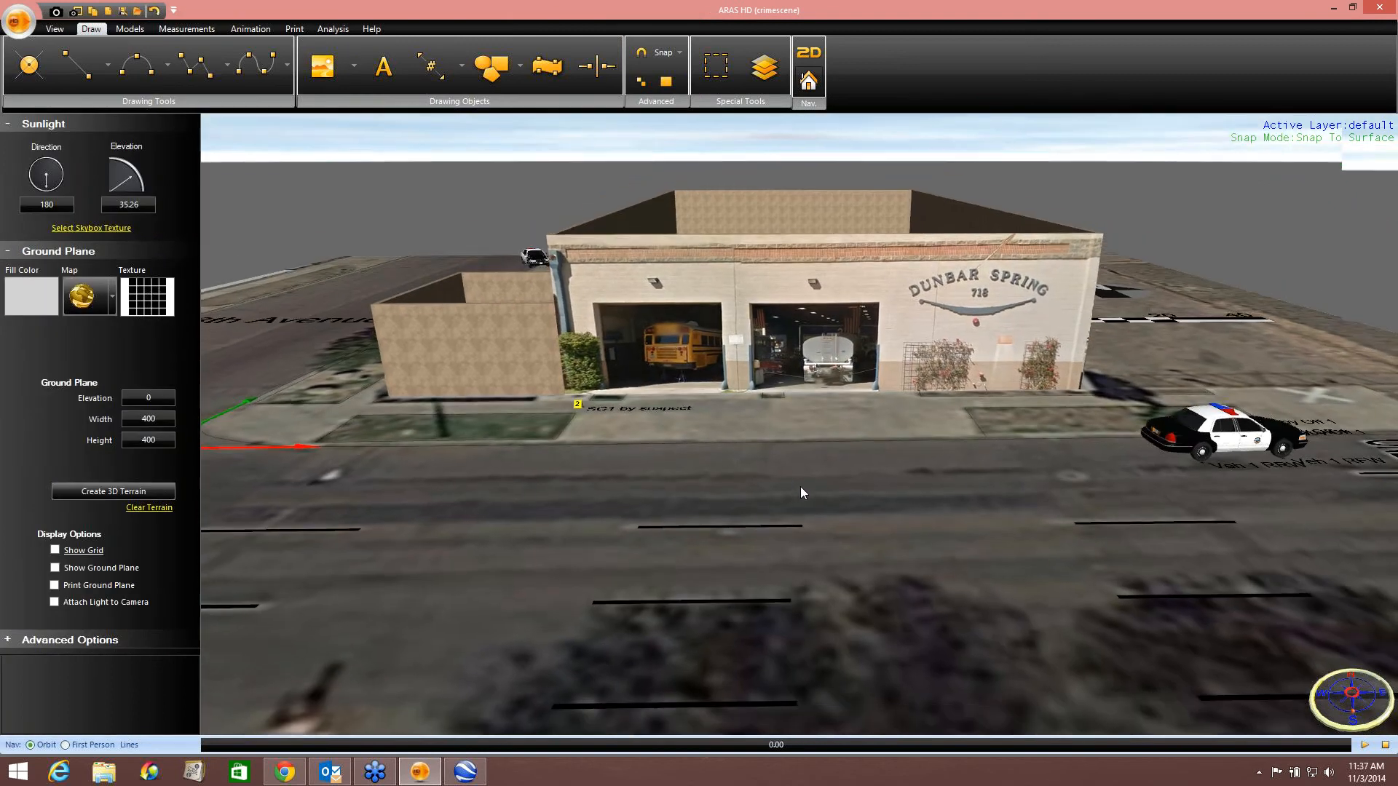
{"action": "left_click_drag", "start_coordinate": [708, 464], "coordinate": [929, 495]}
{"action": "left_click", "coordinate": [730, 374]}
{"action": "right_click_drag", "start_coordinate": [734, 436], "coordinate": [736, 468]}
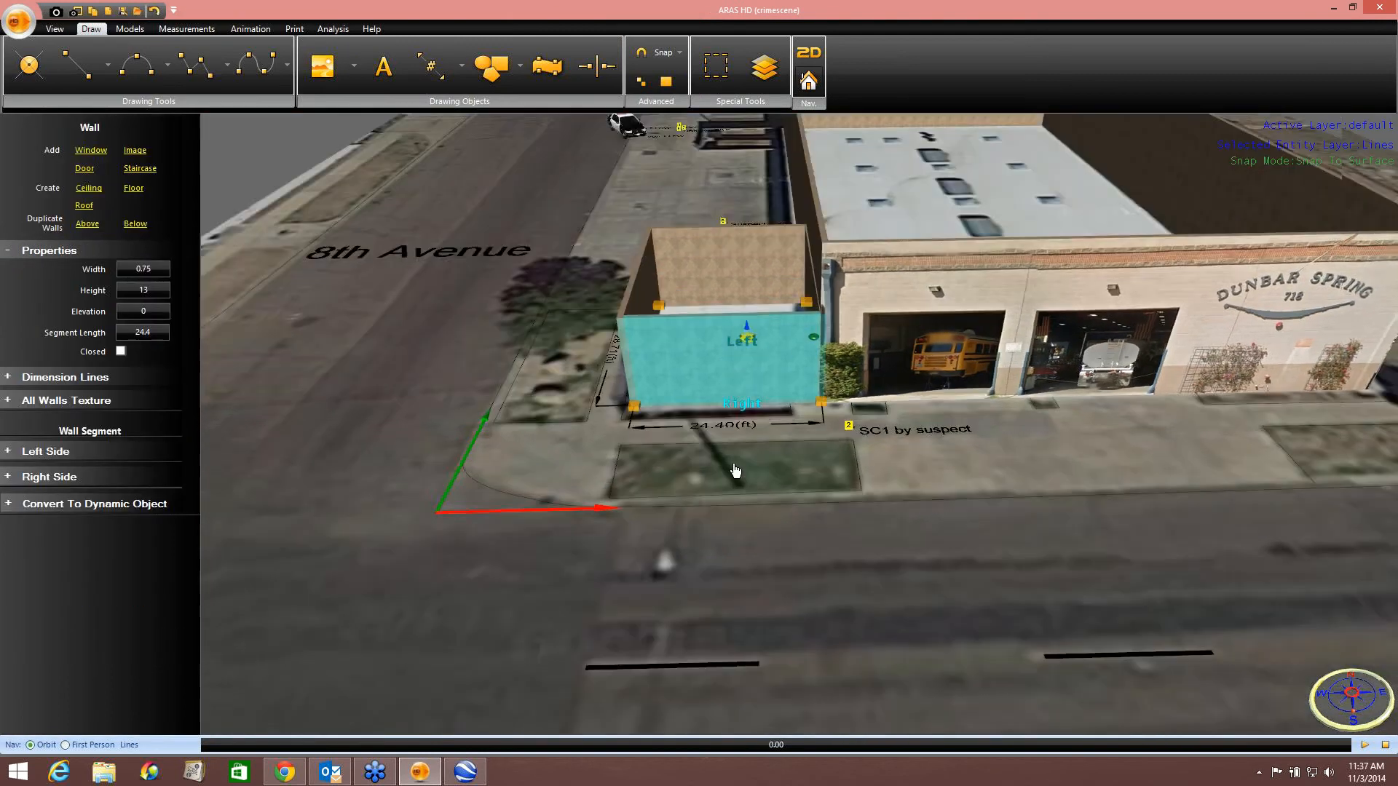
{"action": "left_click", "coordinate": [75, 477]}
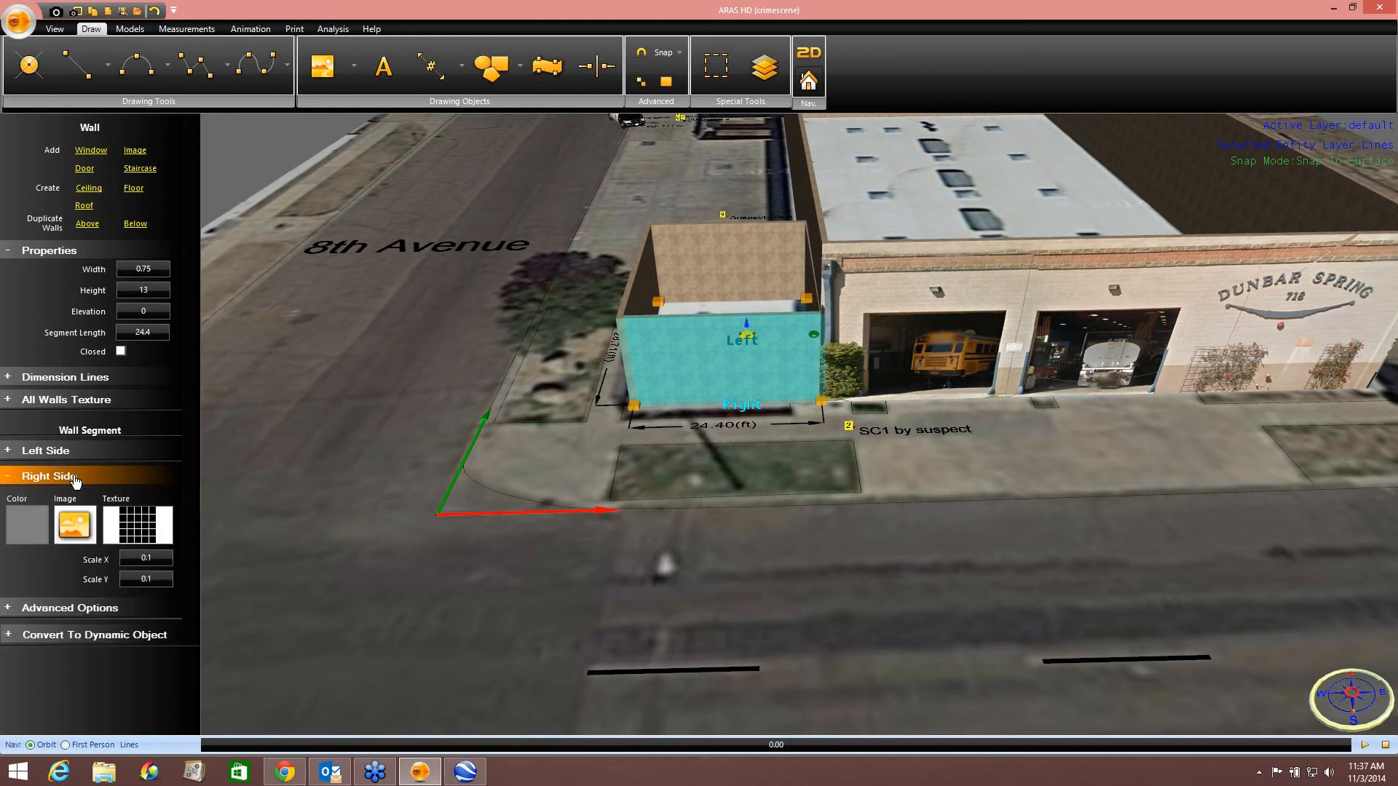
{"action": "left_click", "coordinate": [91, 526]}
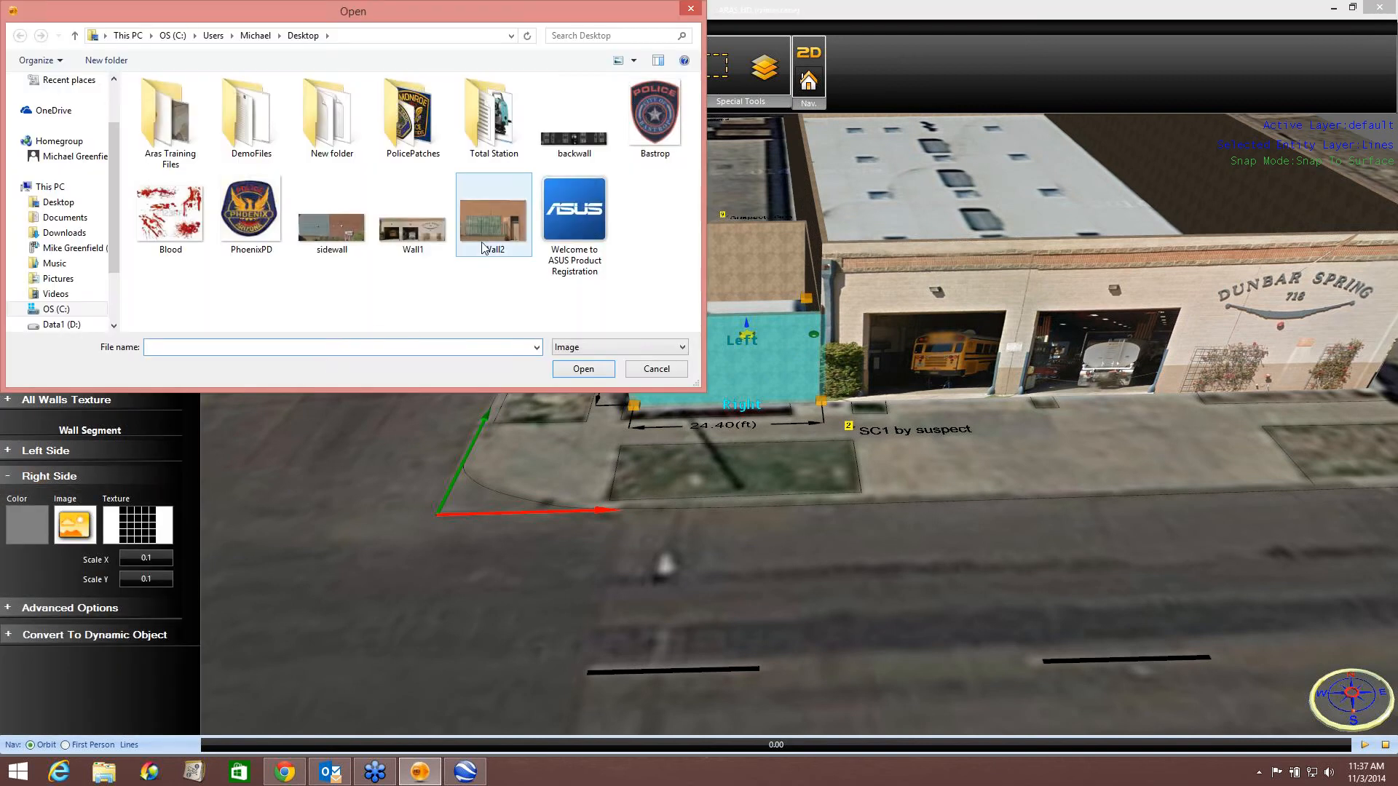
{"action": "left_click", "coordinate": [494, 215]}
{"action": "left_click", "coordinate": [582, 369]}
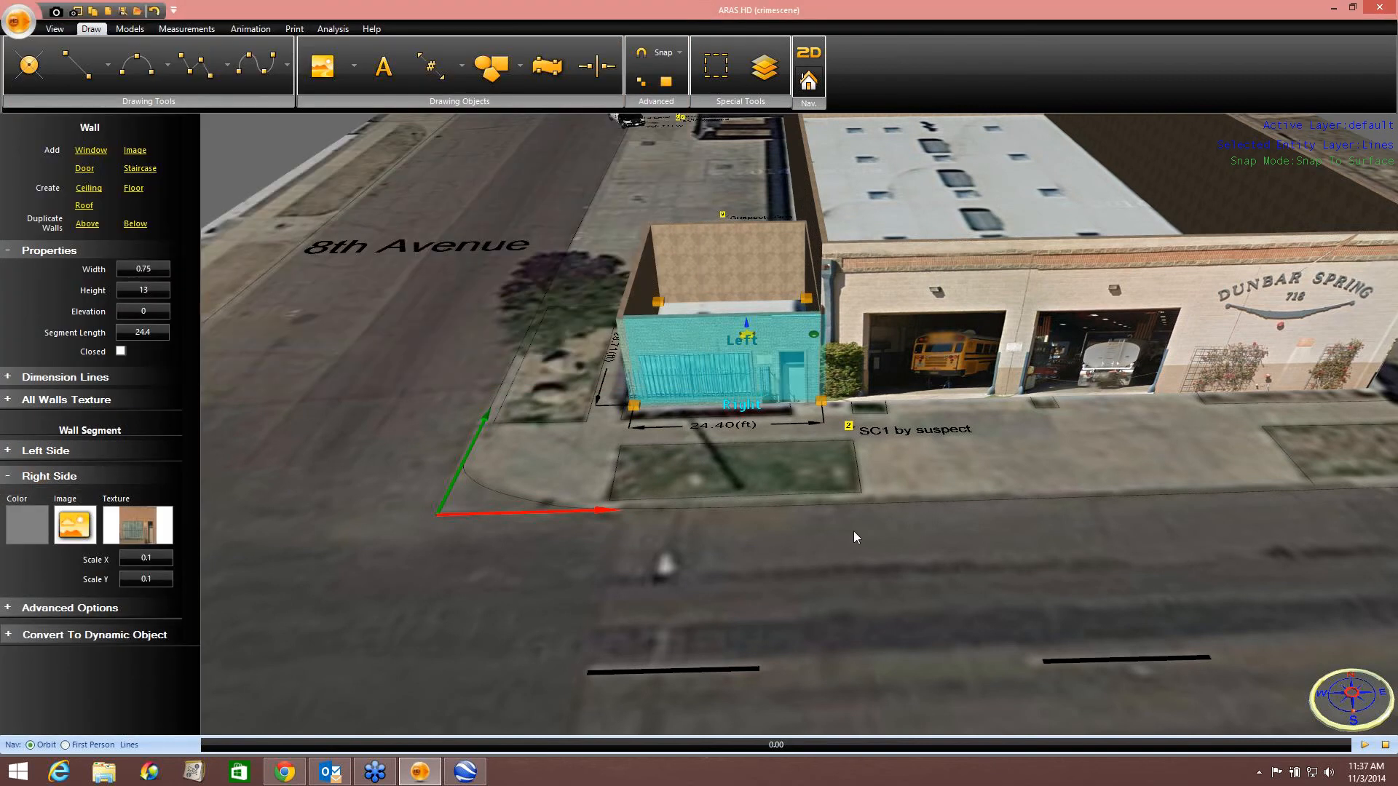
Compare the textured 3D buildings against the Street View of the site in Google Earth from several angles.
{"action": "left_click", "coordinate": [853, 531]}
{"action": "right_click_drag", "start_coordinate": [819, 515], "coordinate": [740, 453]}
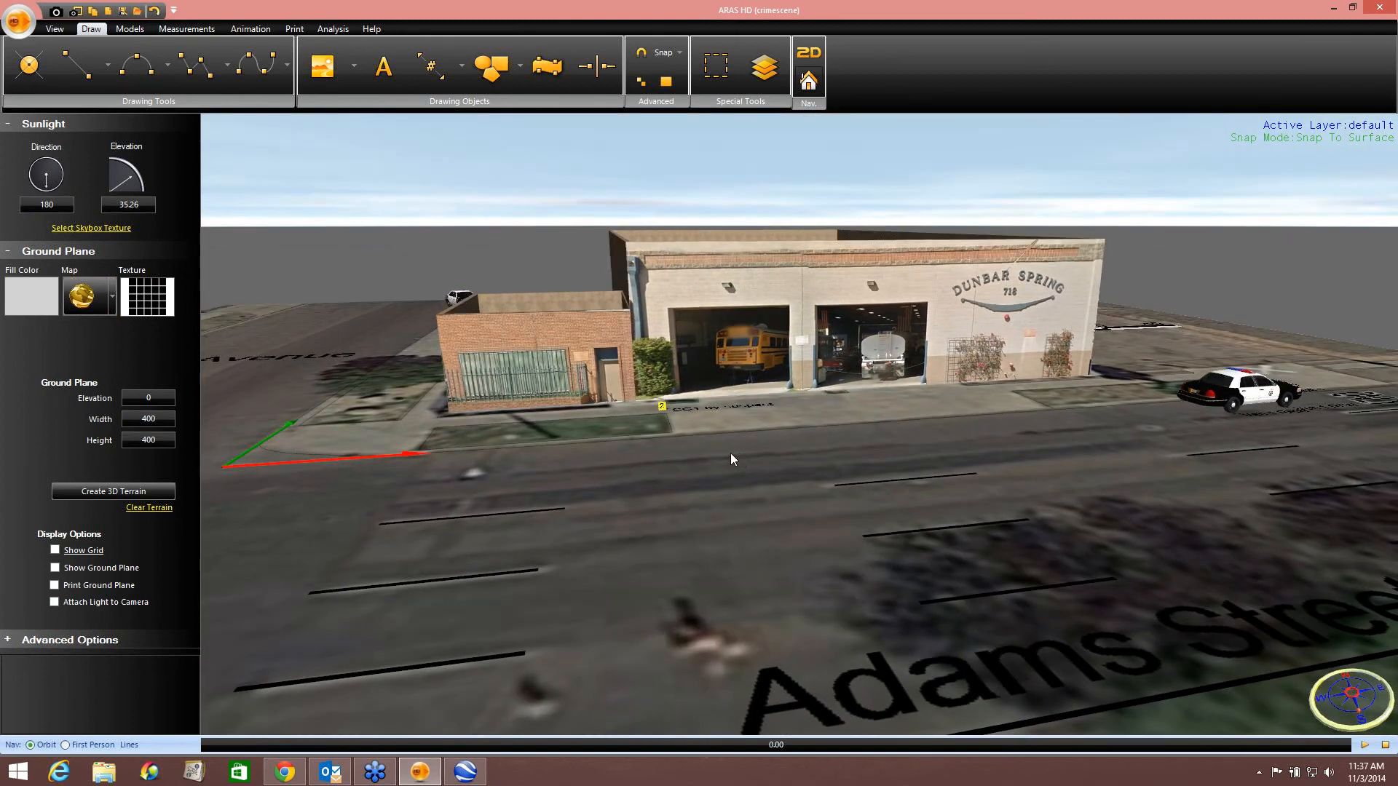
{"action": "mouse_move", "coordinate": [731, 453]}
{"action": "right_mouse_down"}
{"action": "mouse_move", "coordinate": [689, 482]}
{"action": "mouse_move", "coordinate": [728, 476]}
{"action": "mouse_move", "coordinate": [741, 455]}
{"action": "right_mouse_up"}
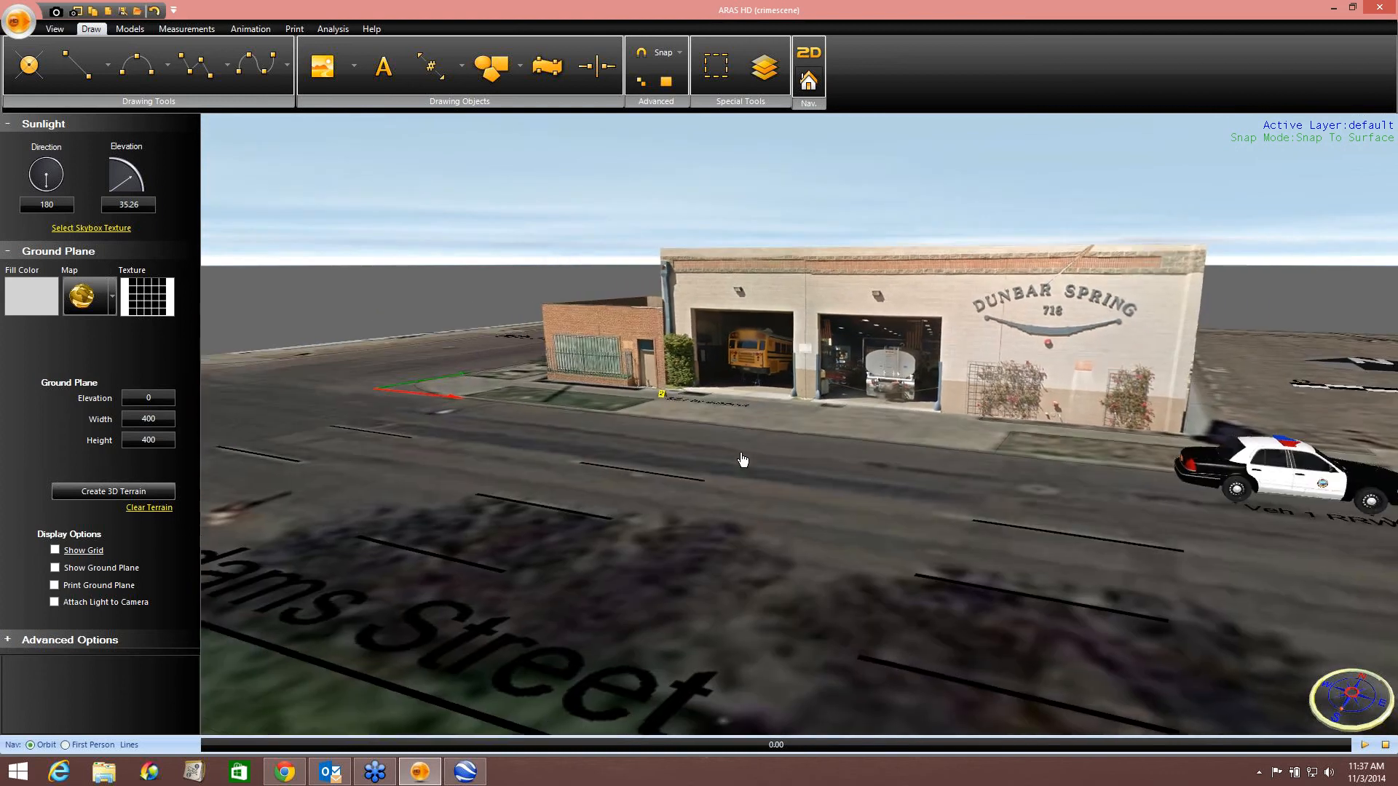
{"action": "left_click", "coordinate": [464, 771]}
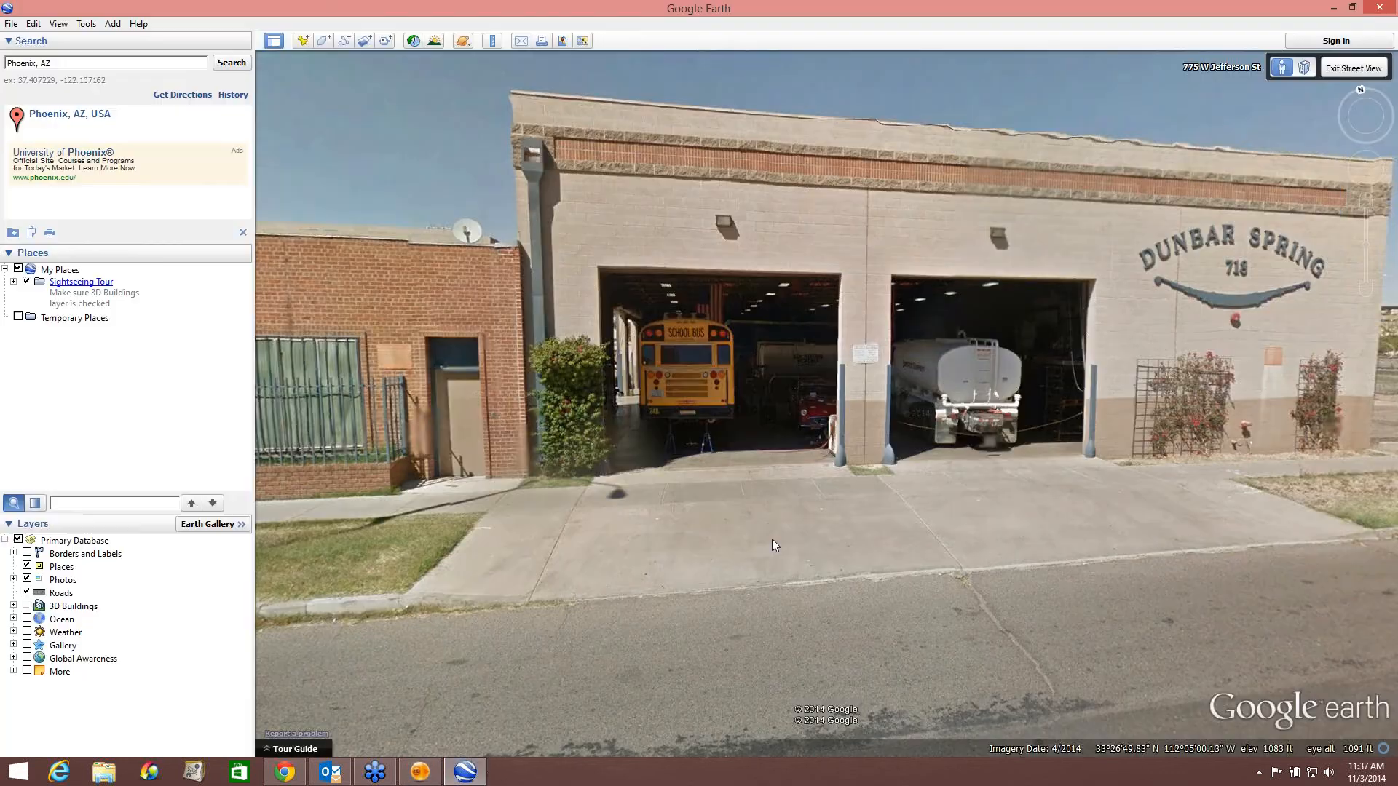
{"action": "scroll", "coordinate": [814, 543], "scroll_direction": "down", "scroll_amount": 1}
{"action": "left_click_drag", "start_coordinate": [914, 518], "coordinate": [617, 477]}
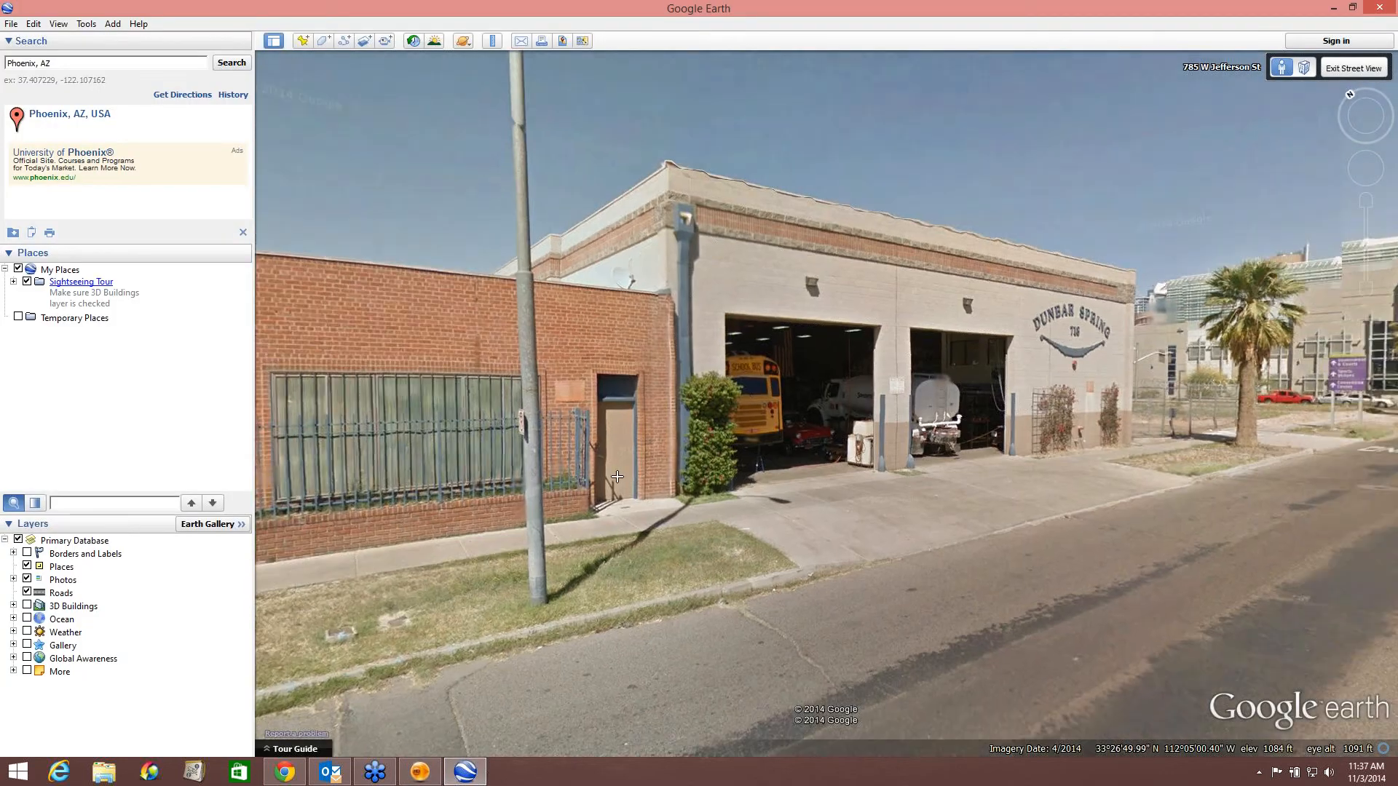
{"action": "left_click", "coordinate": [420, 771]}
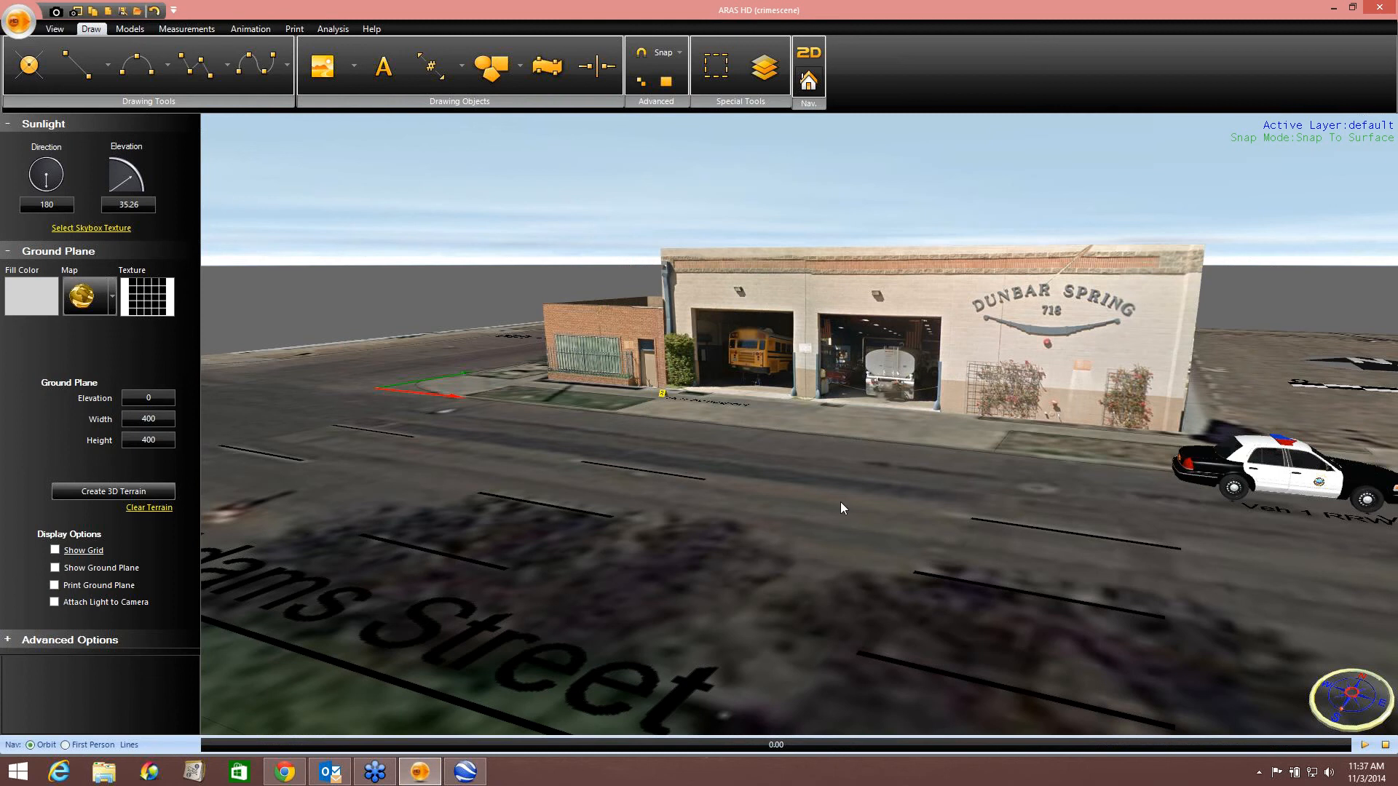
{"action": "middle_click_drag", "start_coordinate": [840, 501], "coordinate": [766, 482]}
{"action": "right_click_drag", "start_coordinate": [766, 482], "coordinate": [958, 455]}
{"action": "scroll", "coordinate": [959, 457], "scroll_direction": "down", "scroll_amount": 1}
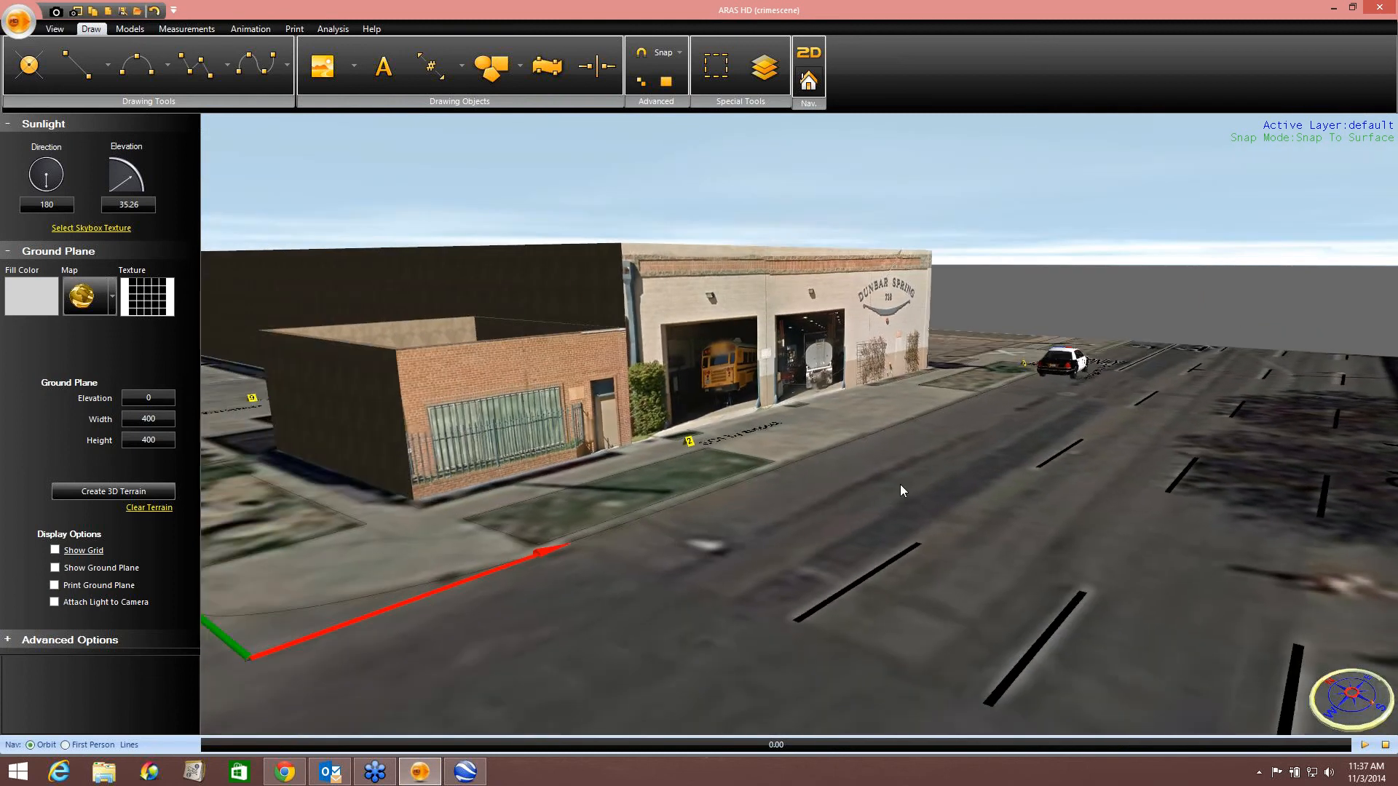
{"action": "middle_click_drag", "start_coordinate": [900, 485], "coordinate": [751, 626]}
{"action": "scroll", "coordinate": [887, 493], "scroll_direction": "up", "scroll_amount": 1}
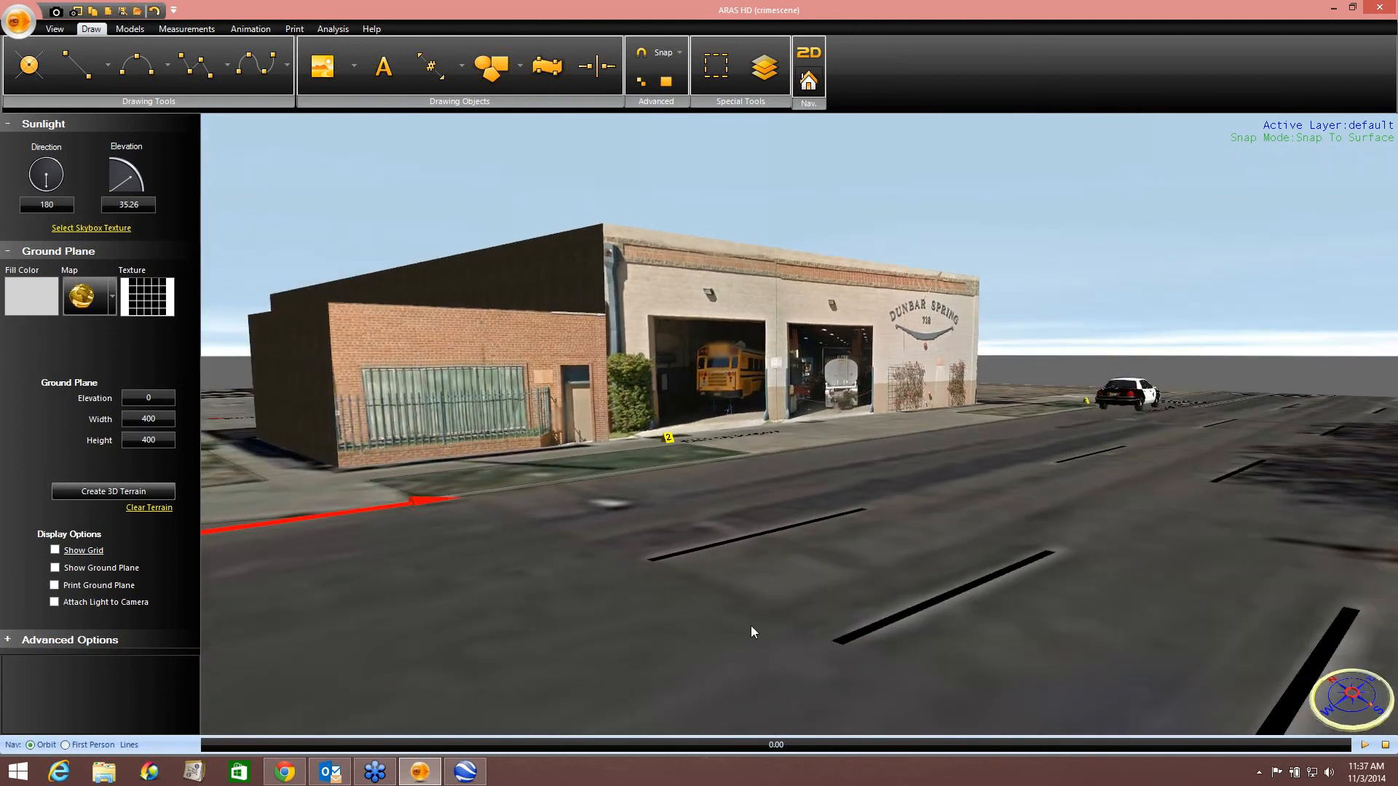
{"action": "left_click", "coordinate": [465, 771]}
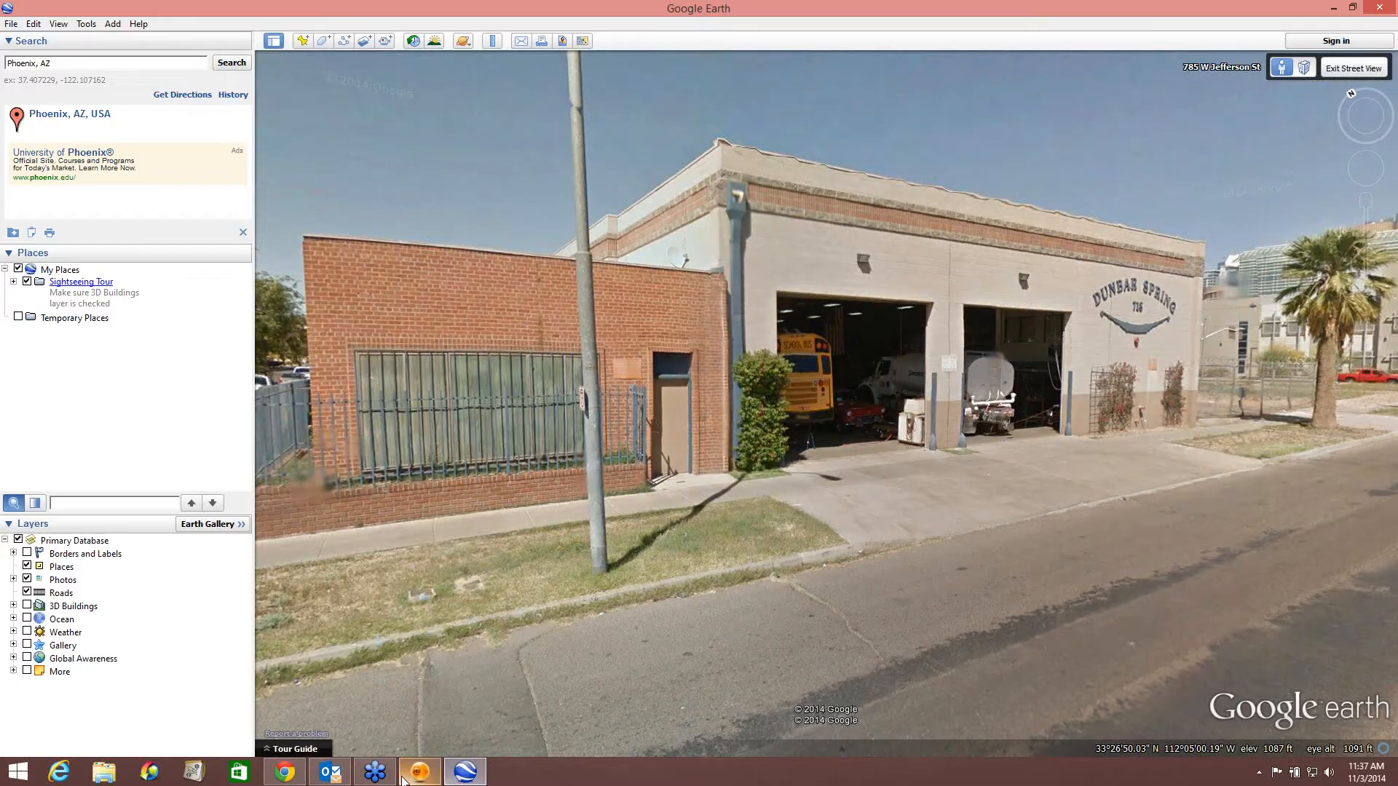
{"action": "left_click", "coordinate": [404, 776]}
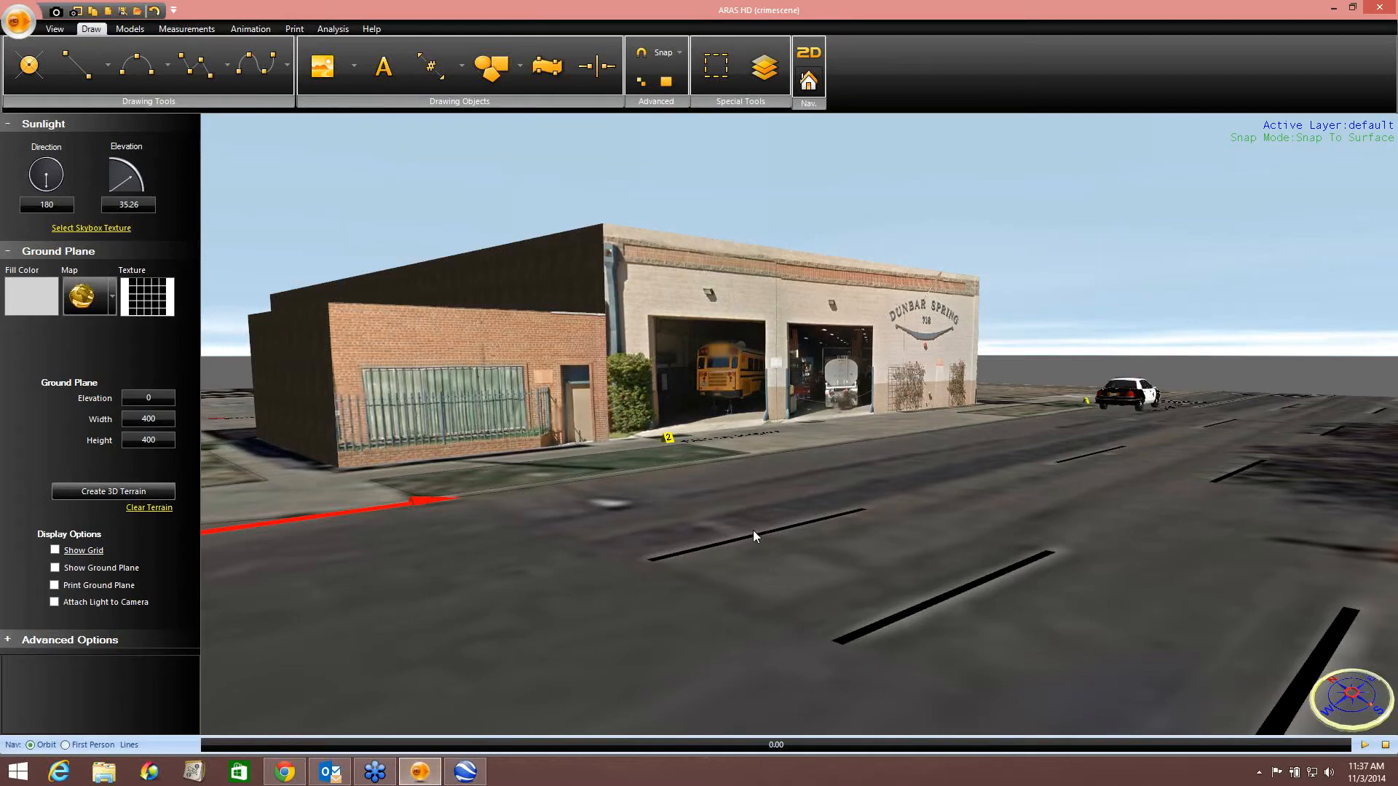
{"action": "middle_click_drag", "start_coordinate": [753, 532], "coordinate": [823, 294]}
{"action": "scroll", "coordinate": [701, 551], "scroll_direction": "up", "scroll_amount": 2}
{"action": "scroll", "coordinate": [730, 534], "scroll_direction": "down", "scroll_amount": 5}
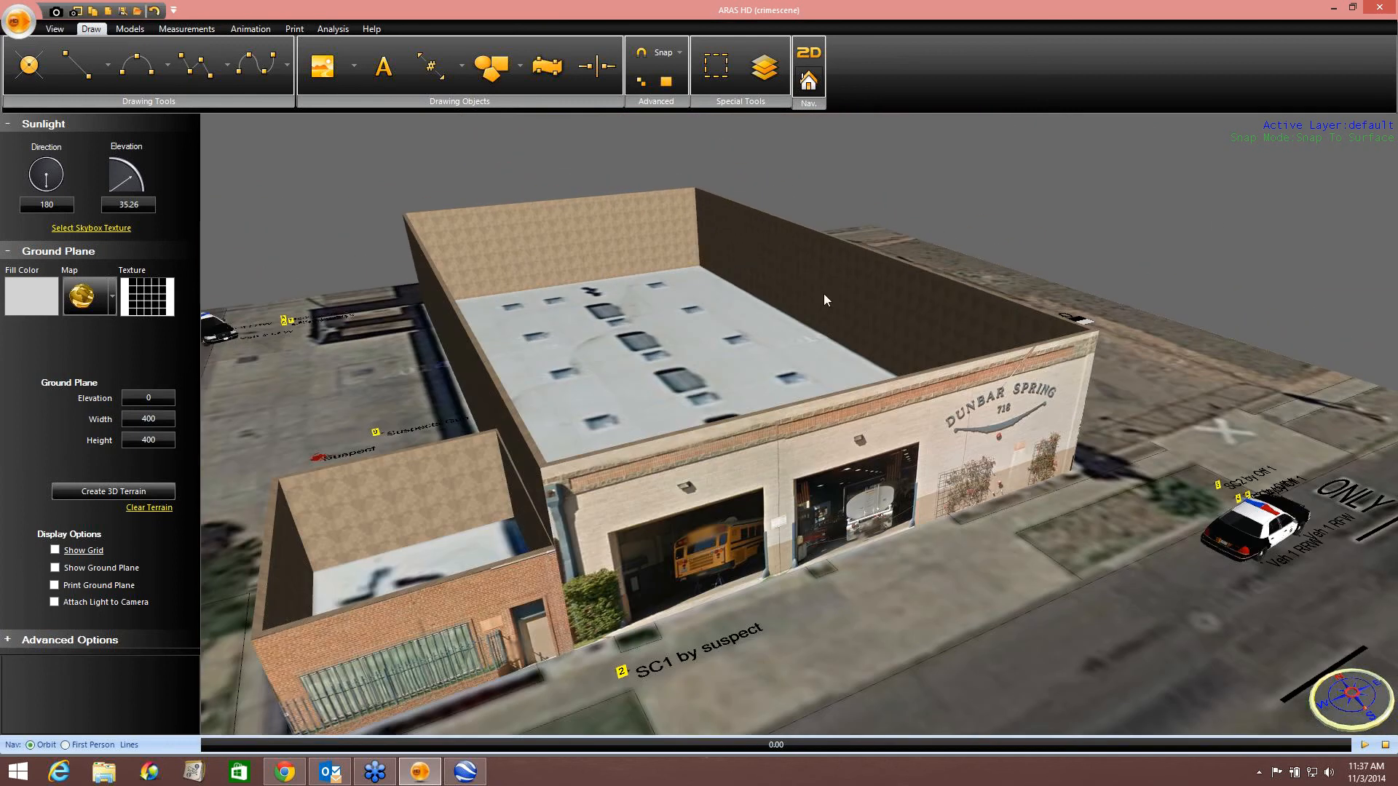
Select the Dunbar Spring building's side wall and create a floor for its walls.
{"action": "left_click", "coordinate": [814, 278]}
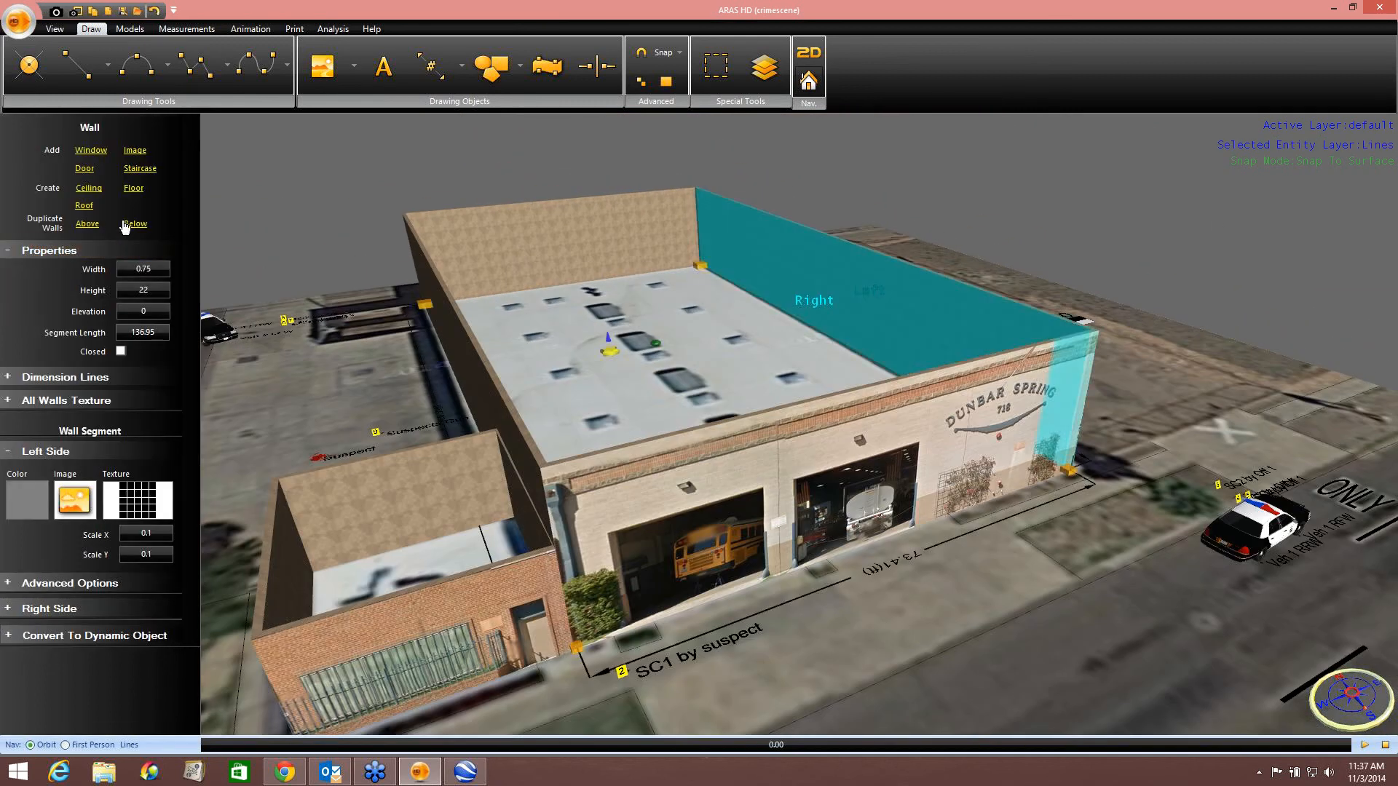
{"action": "left_click", "coordinate": [128, 192]}
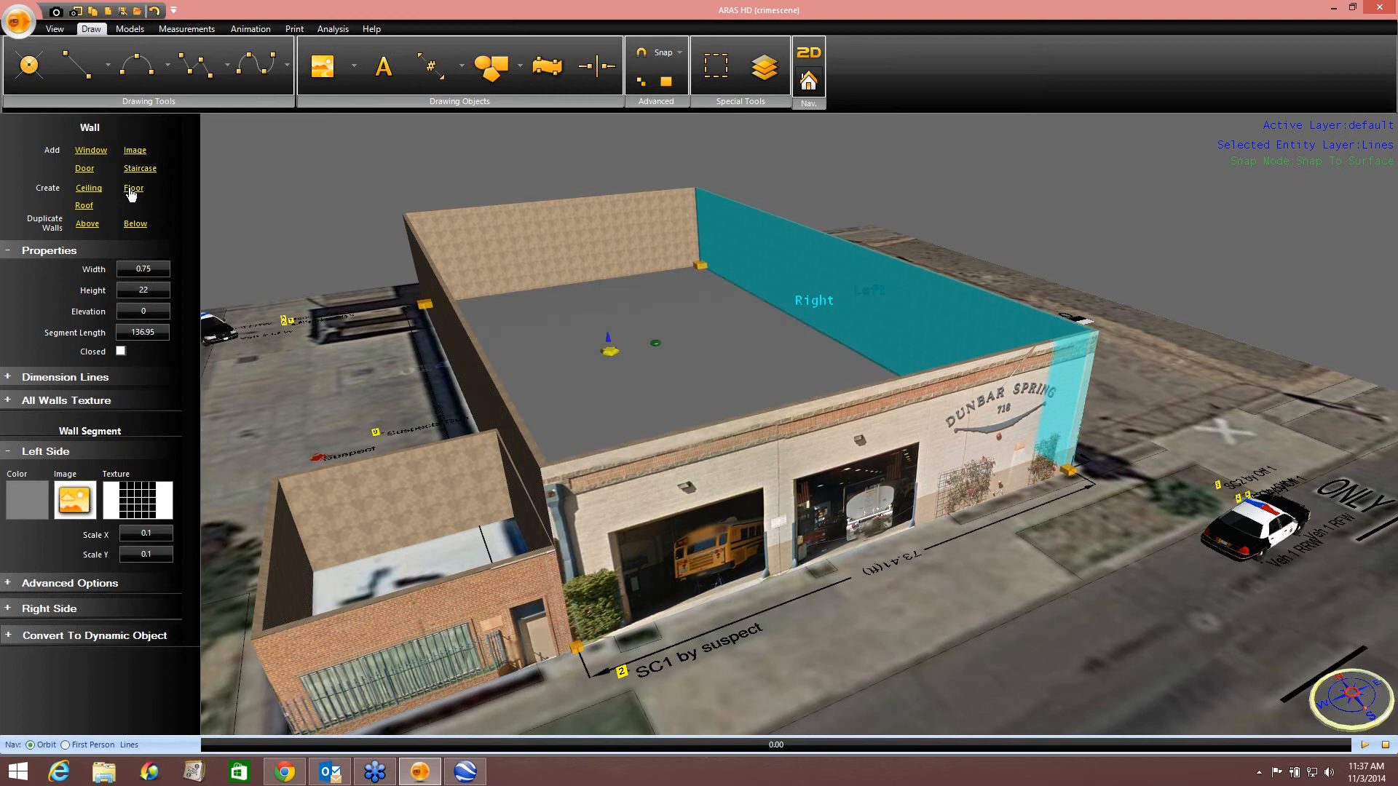
Add a door to the Dunbar Spring front wall at the right garage opening.
{"action": "left_click", "coordinate": [1054, 218]}
{"action": "middle_click_drag", "start_coordinate": [1059, 242], "coordinate": [1024, 444]}
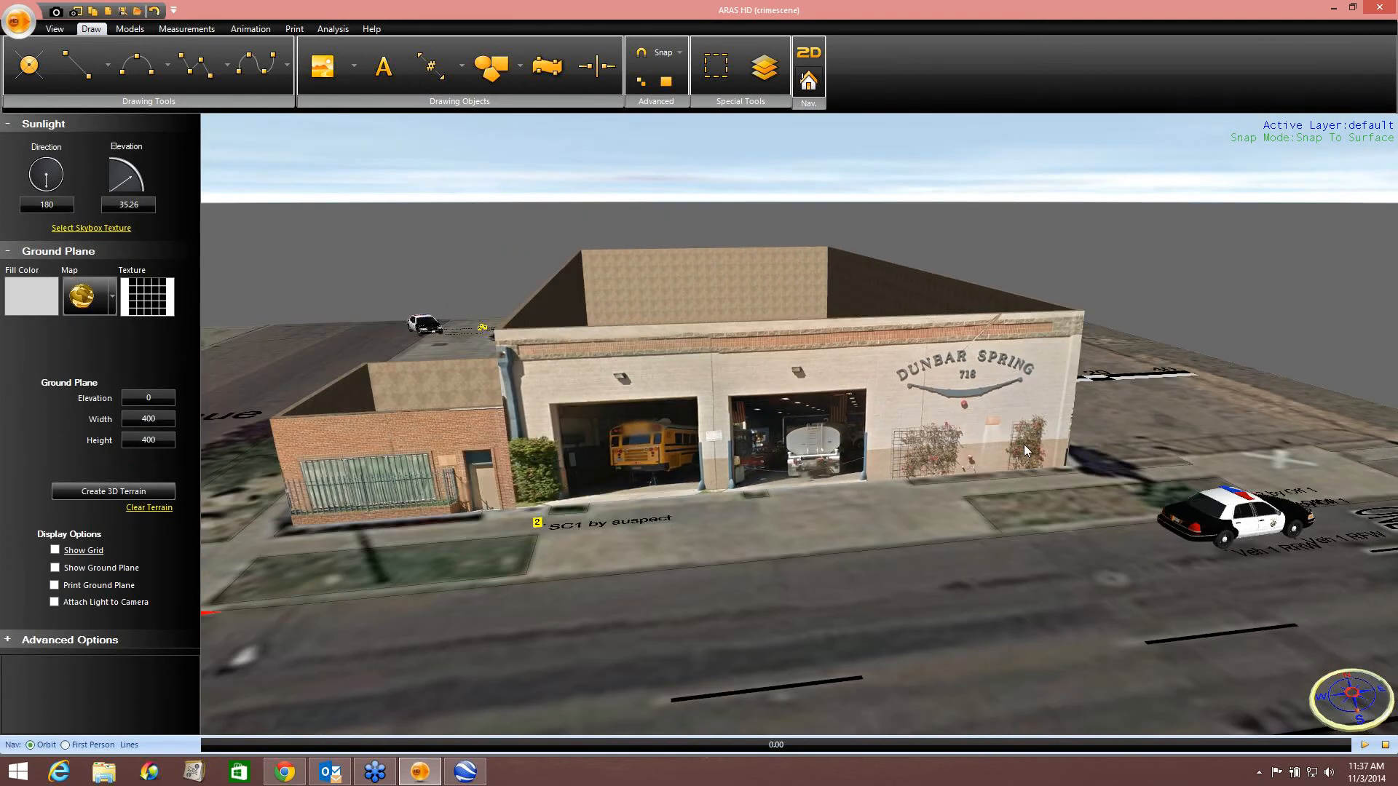
{"action": "middle_click_drag", "start_coordinate": [778, 459], "coordinate": [759, 419]}
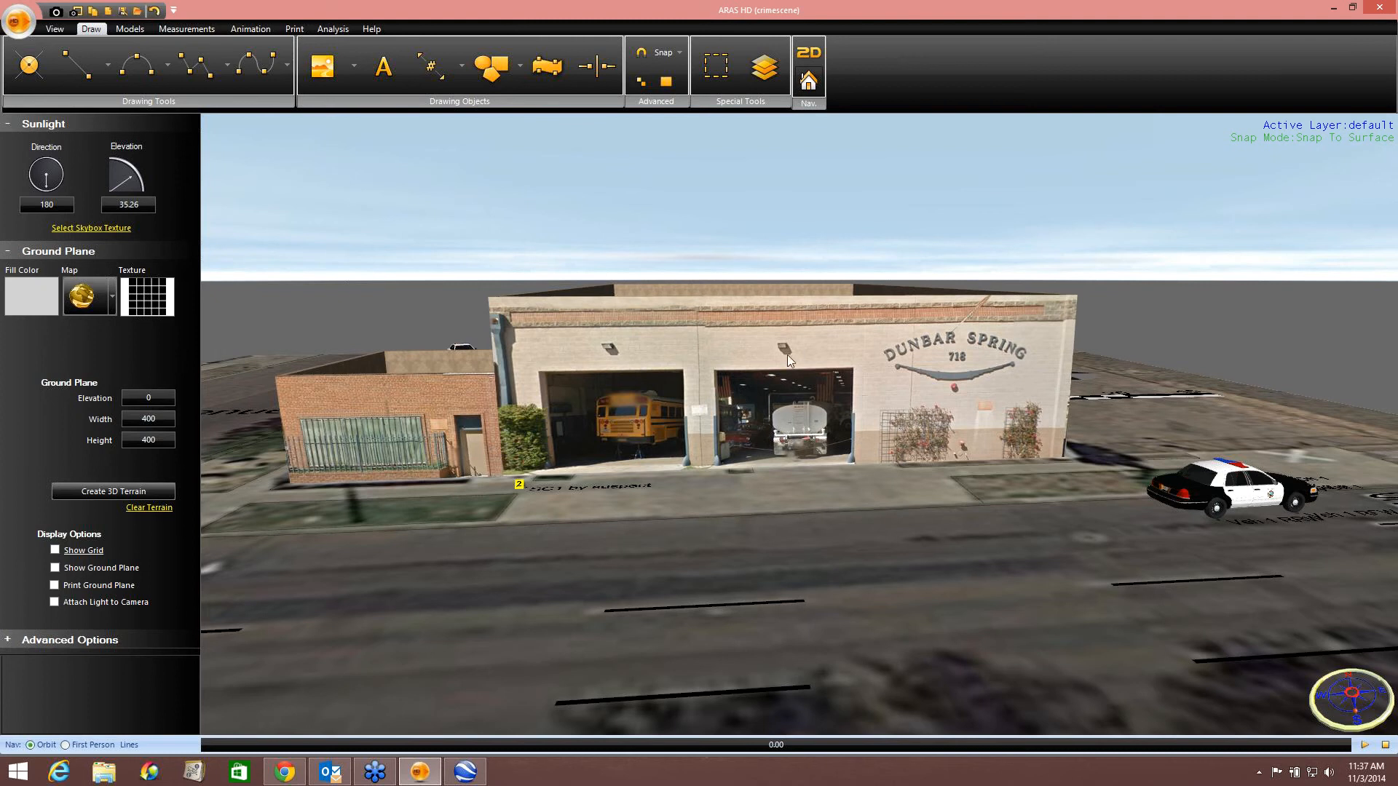
{"action": "left_click", "coordinate": [772, 420]}
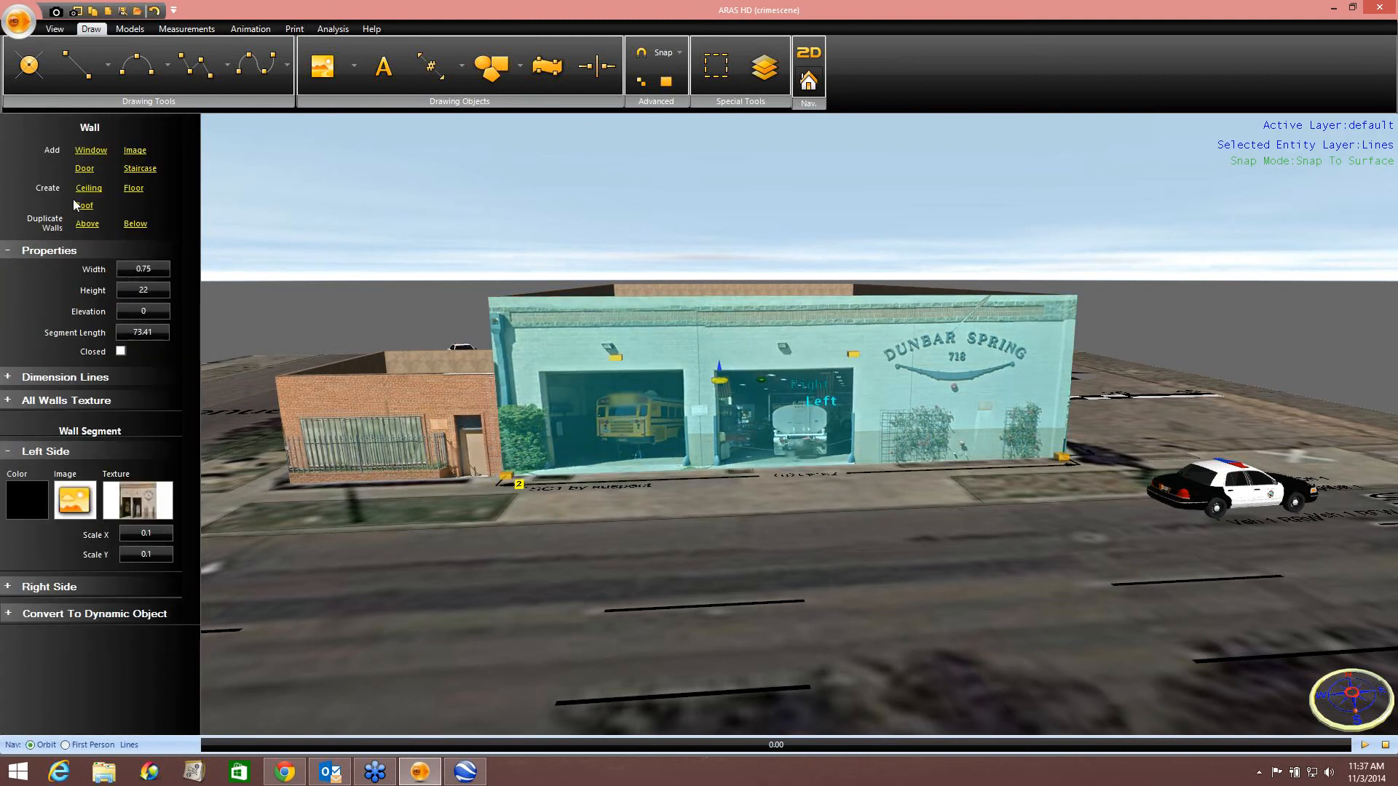
{"action": "left_click", "coordinate": [85, 168]}
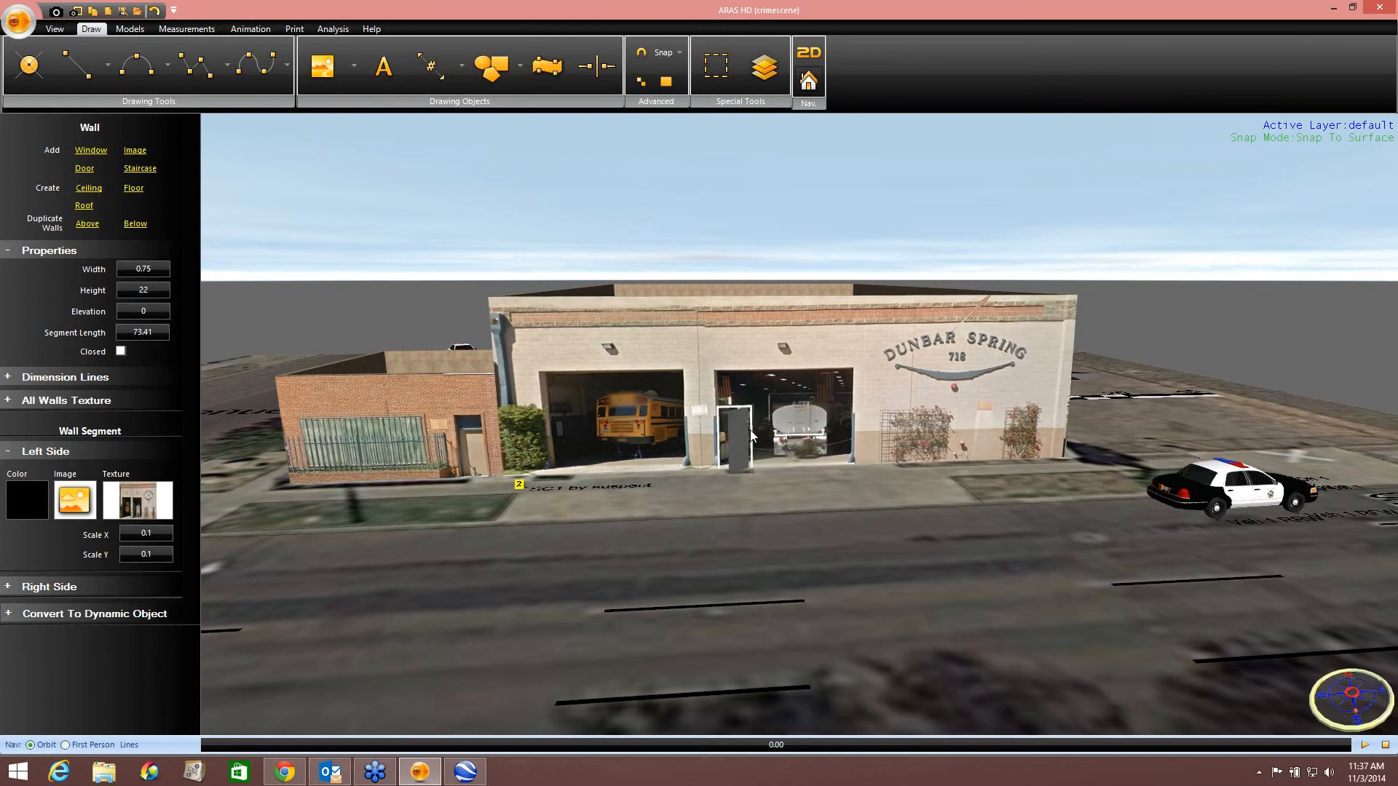
{"action": "left_click", "coordinate": [740, 455]}
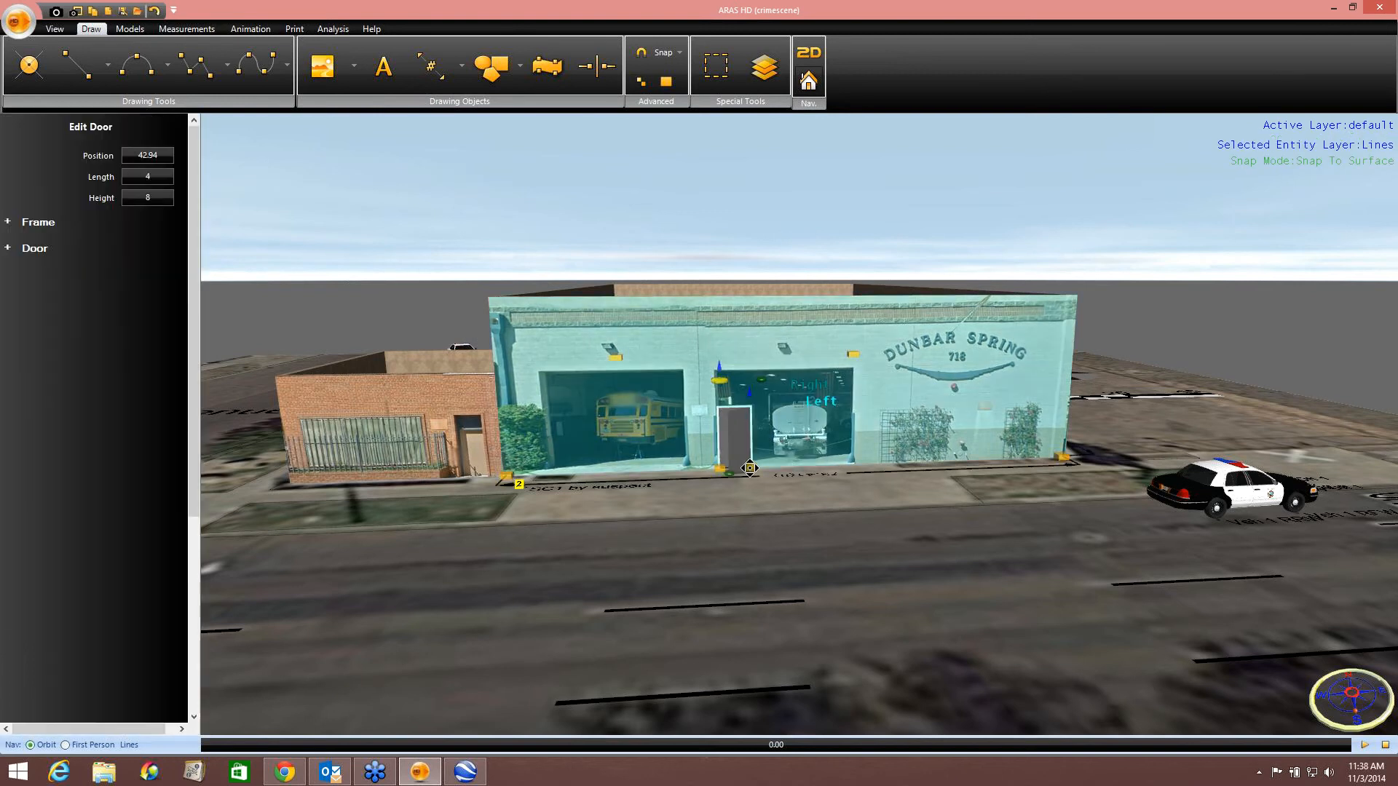
Resize the door to fill the right garage opening, about 17.2 long and 12.5 high, and expand its door options.
{"action": "left_click_drag", "start_coordinate": [750, 465], "coordinate": [716, 476]}
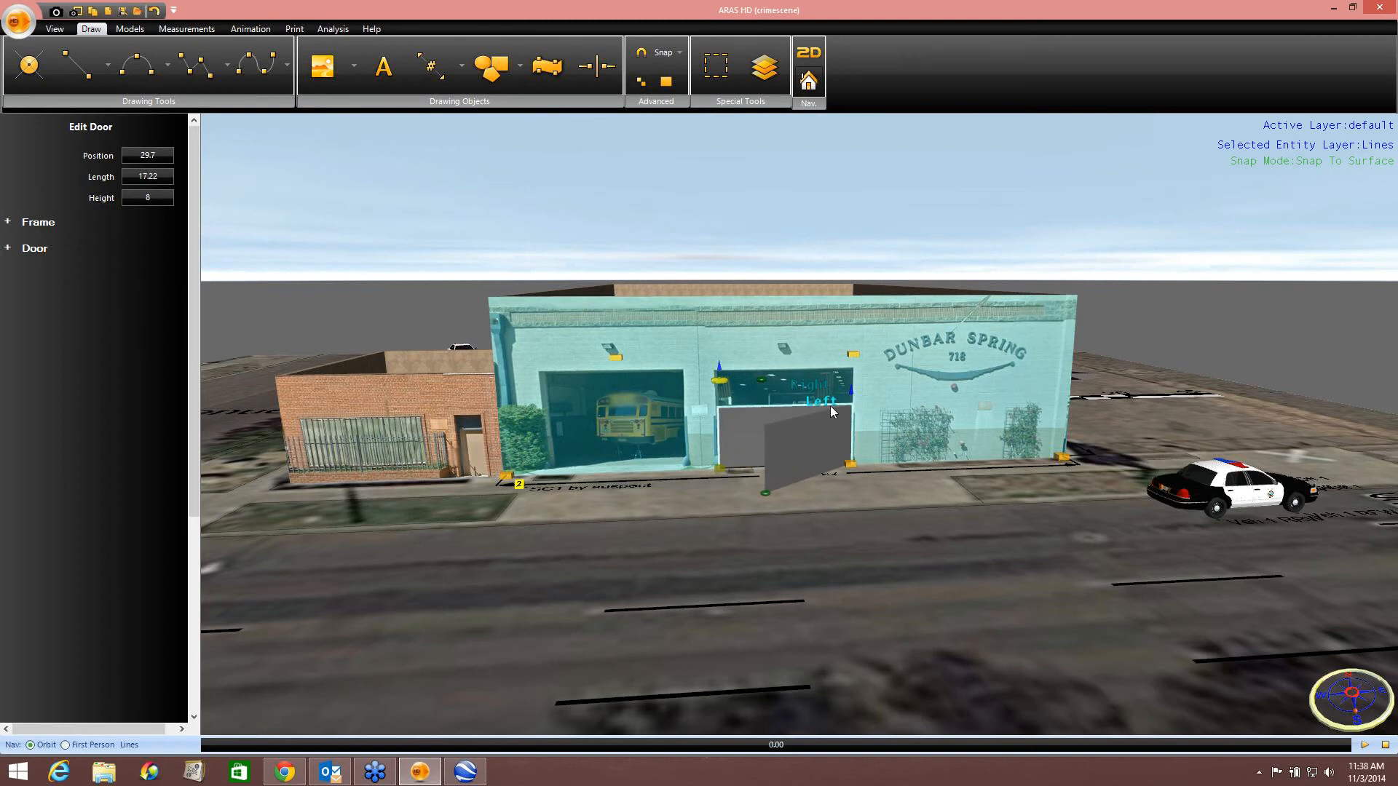
{"action": "left_click_drag", "start_coordinate": [847, 395], "coordinate": [848, 361]}
{"action": "left_click_drag", "start_coordinate": [763, 493], "coordinate": [743, 469]}
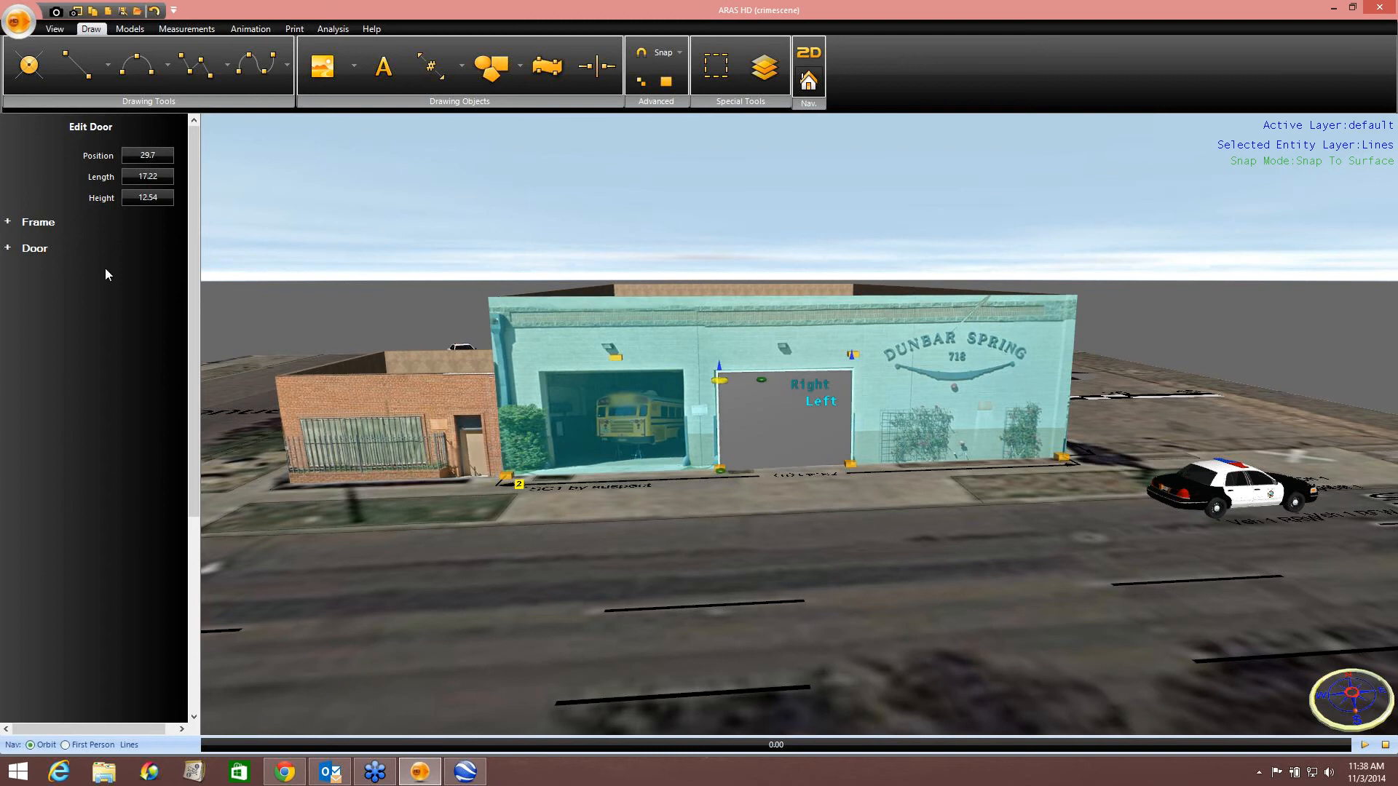
{"action": "left_click", "coordinate": [11, 248]}
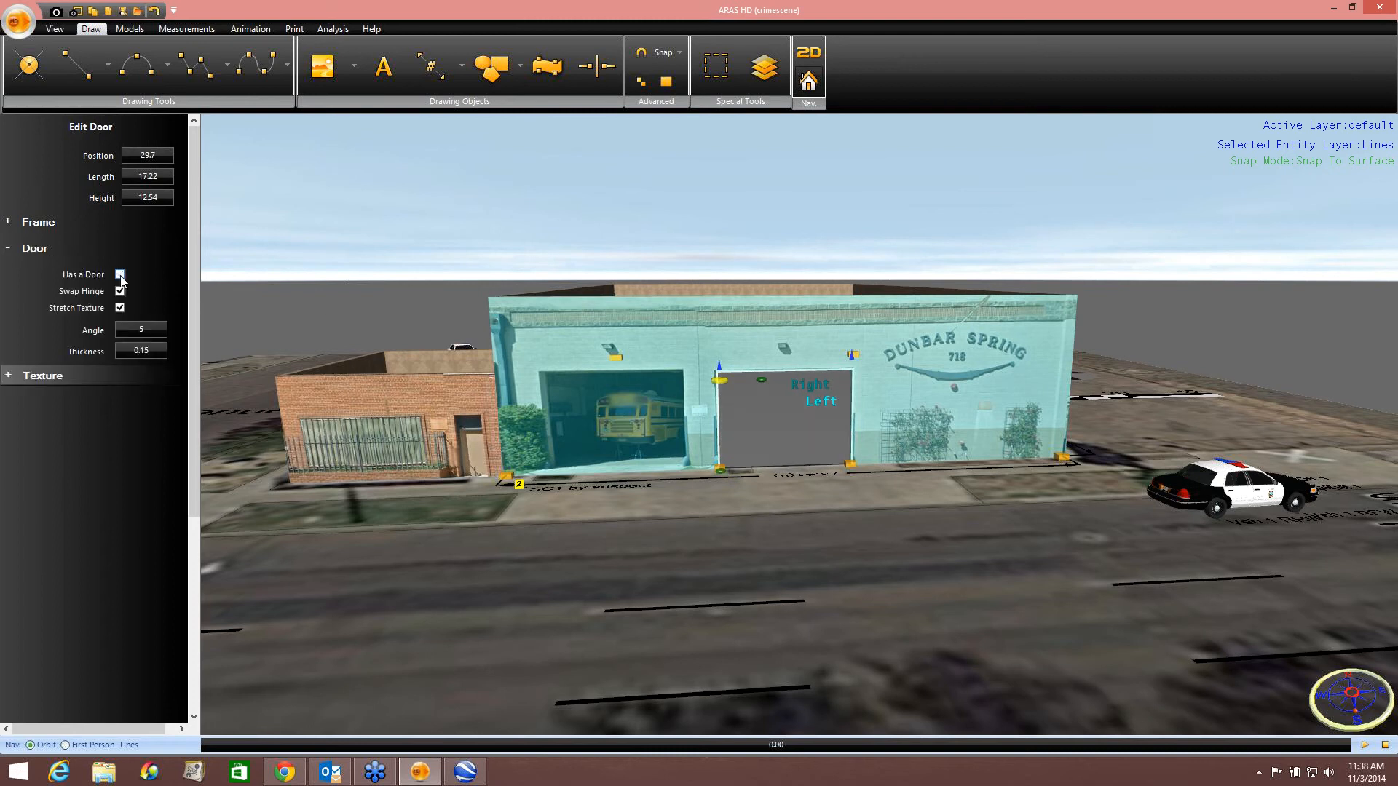
{"action": "left_click", "coordinate": [948, 235]}
Select the Dunbar Spring building's floor and apply the Concrete Formed texture to its top material.
{"action": "middle_click_drag", "start_coordinate": [945, 364], "coordinate": [795, 509]}
{"action": "left_click", "coordinate": [728, 514]}
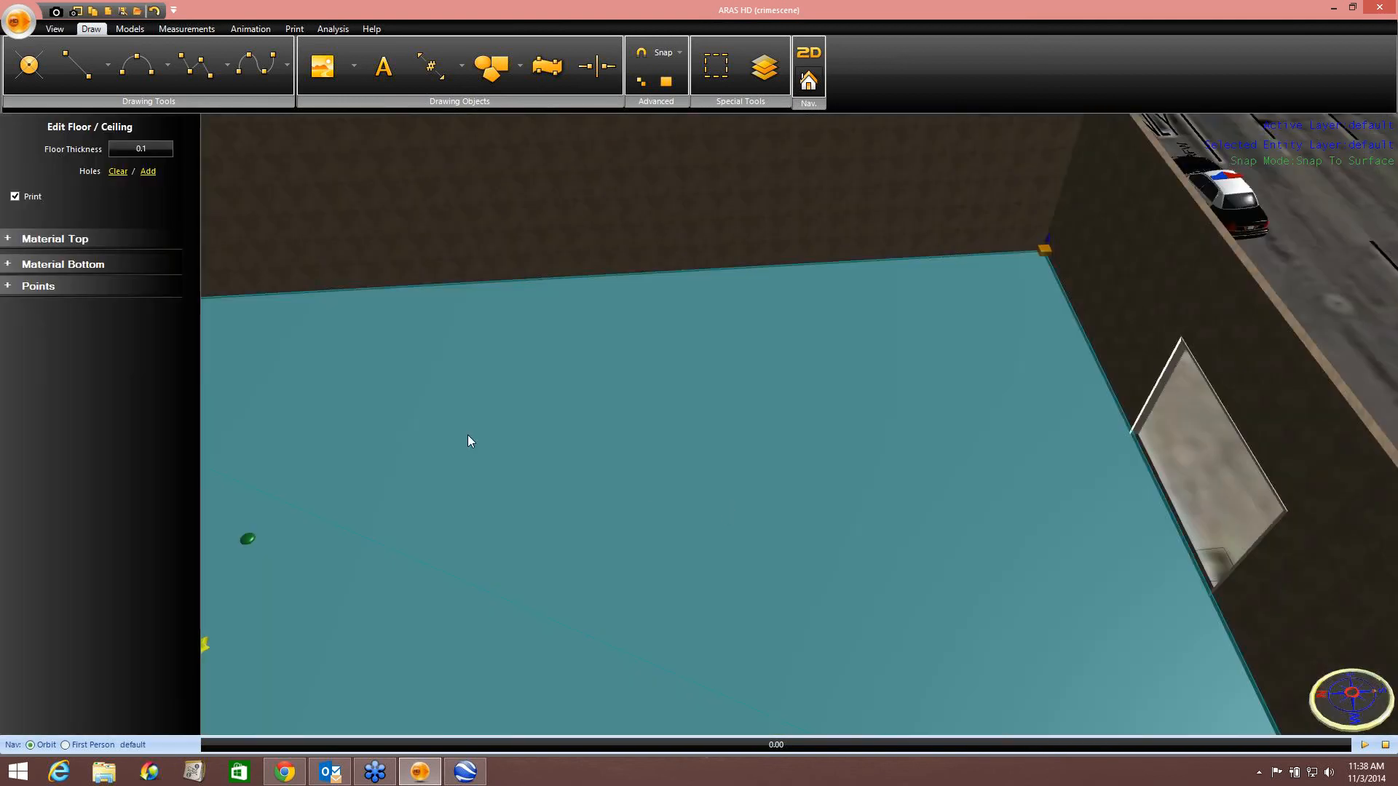
{"action": "left_click", "coordinate": [78, 242]}
{"action": "left_click", "coordinate": [73, 287]}
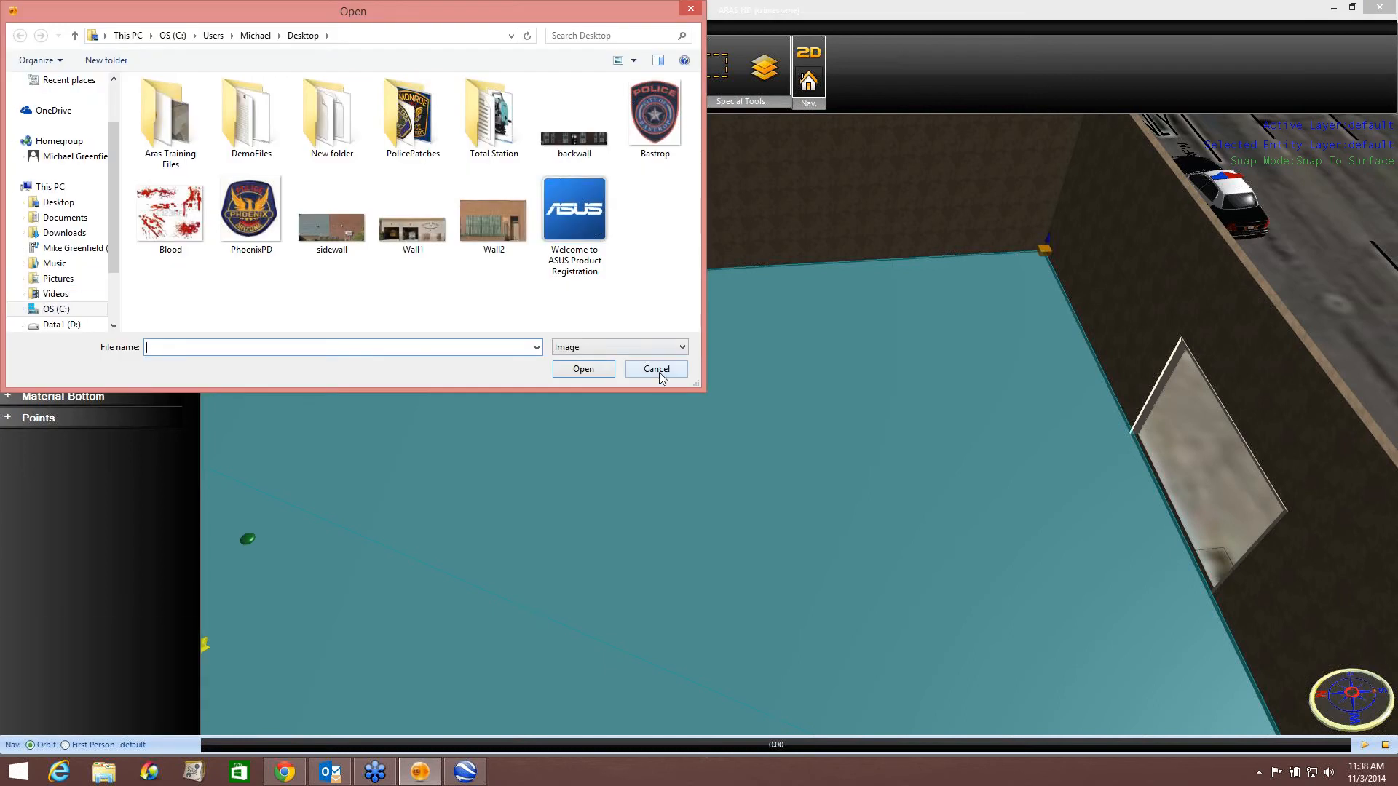
{"action": "left_click", "coordinate": [658, 373]}
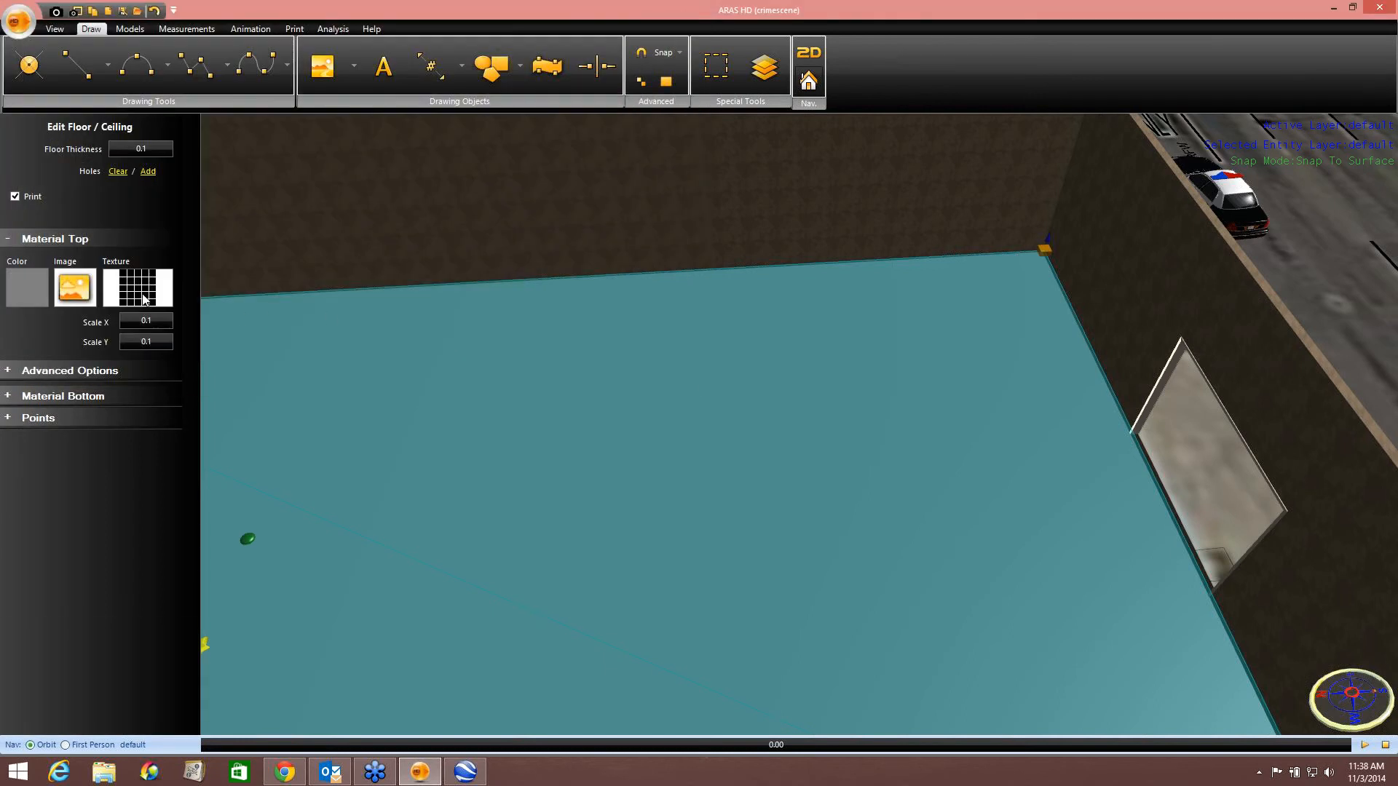
{"action": "left_click", "coordinate": [143, 298]}
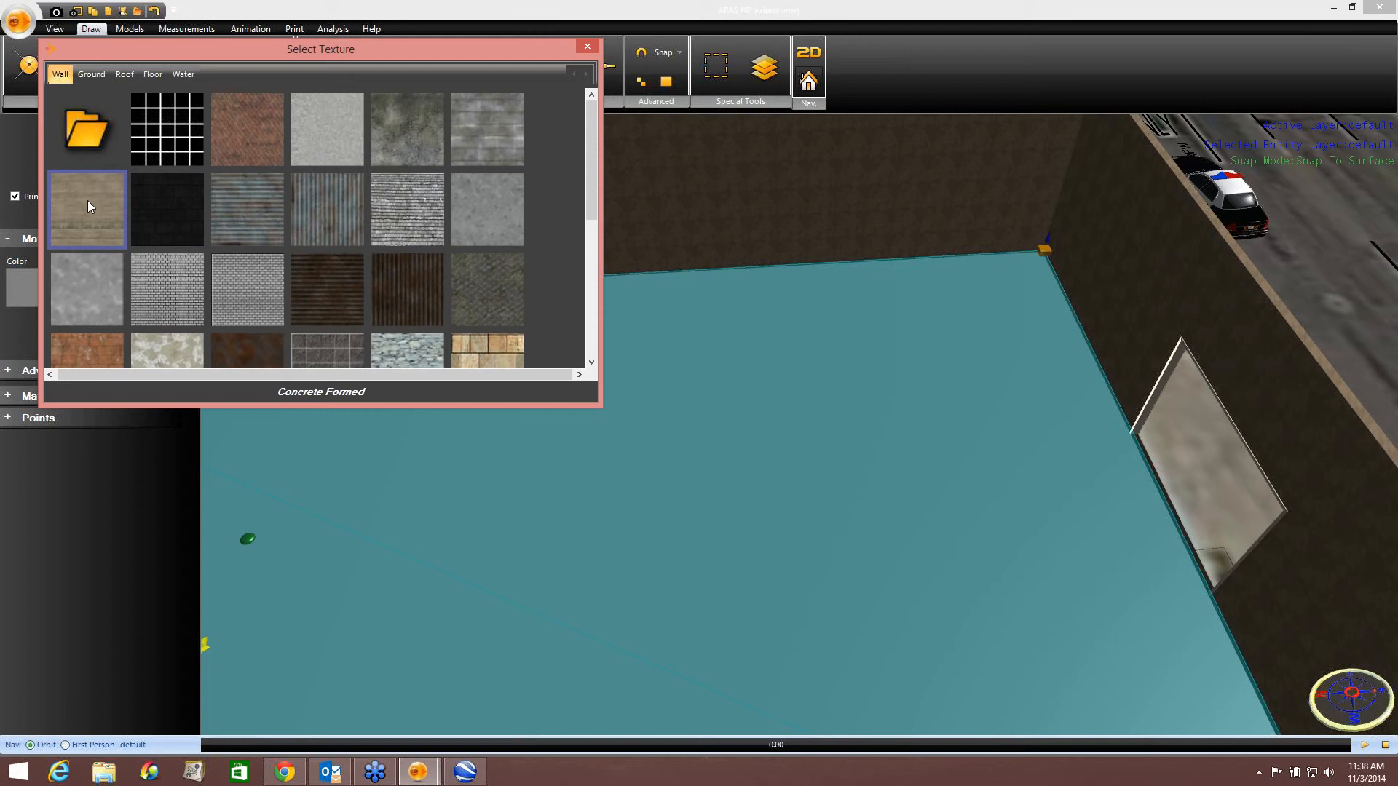
{"action": "left_click", "coordinate": [88, 206]}
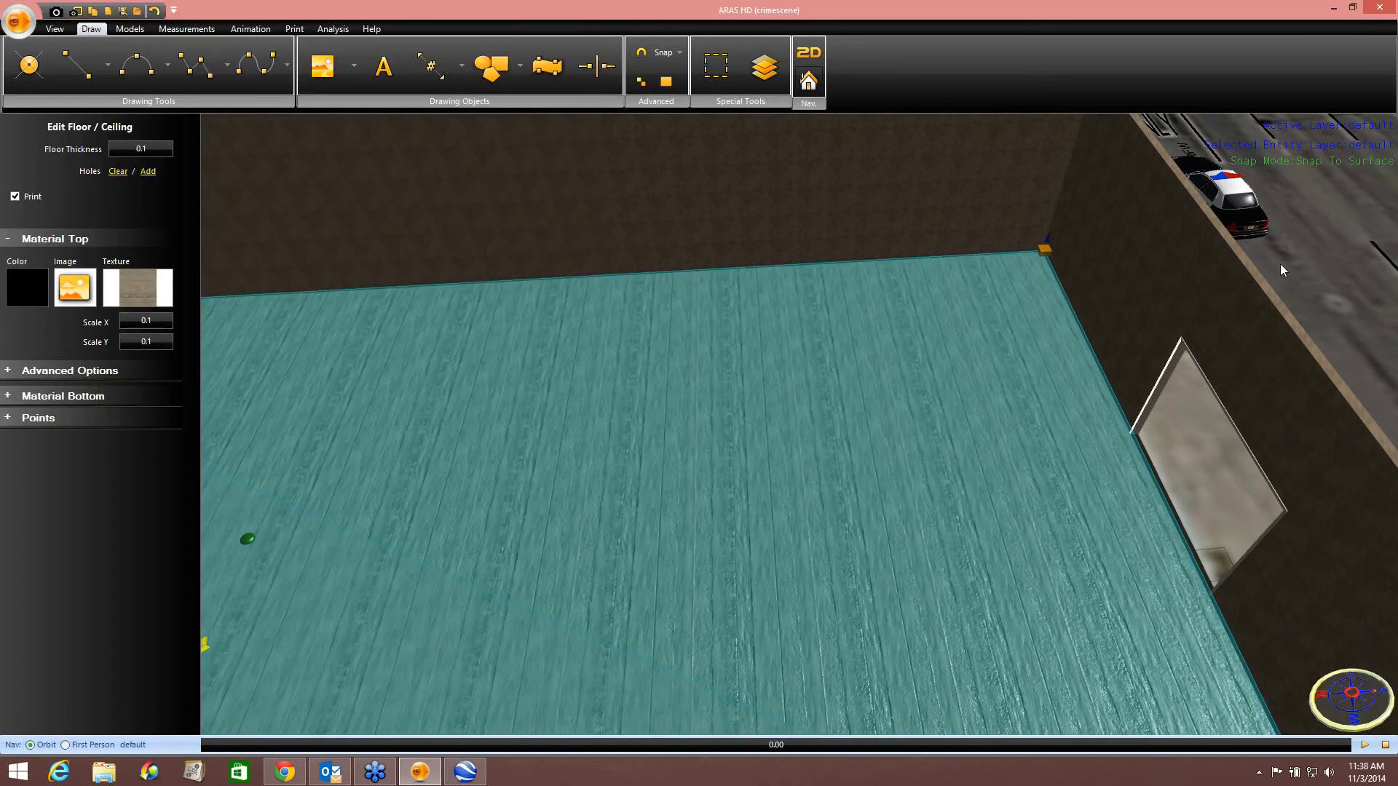
Place a yellow school bus model inside the right garage opening, facing out toward the street.
{"action": "left_click", "coordinate": [1296, 255]}
{"action": "right_click_drag", "start_coordinate": [978, 464], "coordinate": [895, 499]}
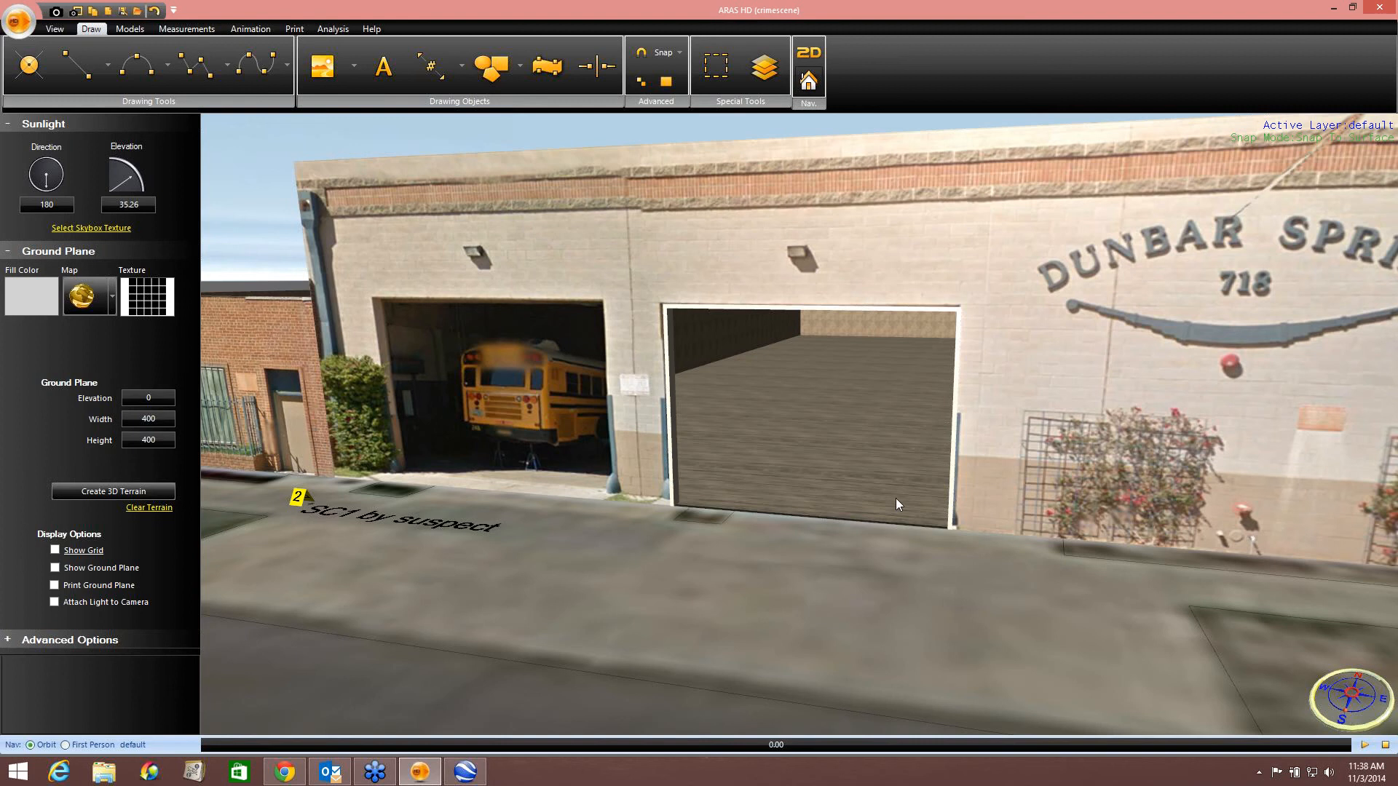
{"action": "scroll", "coordinate": [916, 450], "scroll_direction": "down", "scroll_amount": 5}
{"action": "right_click_drag", "start_coordinate": [919, 434], "coordinate": [867, 439]}
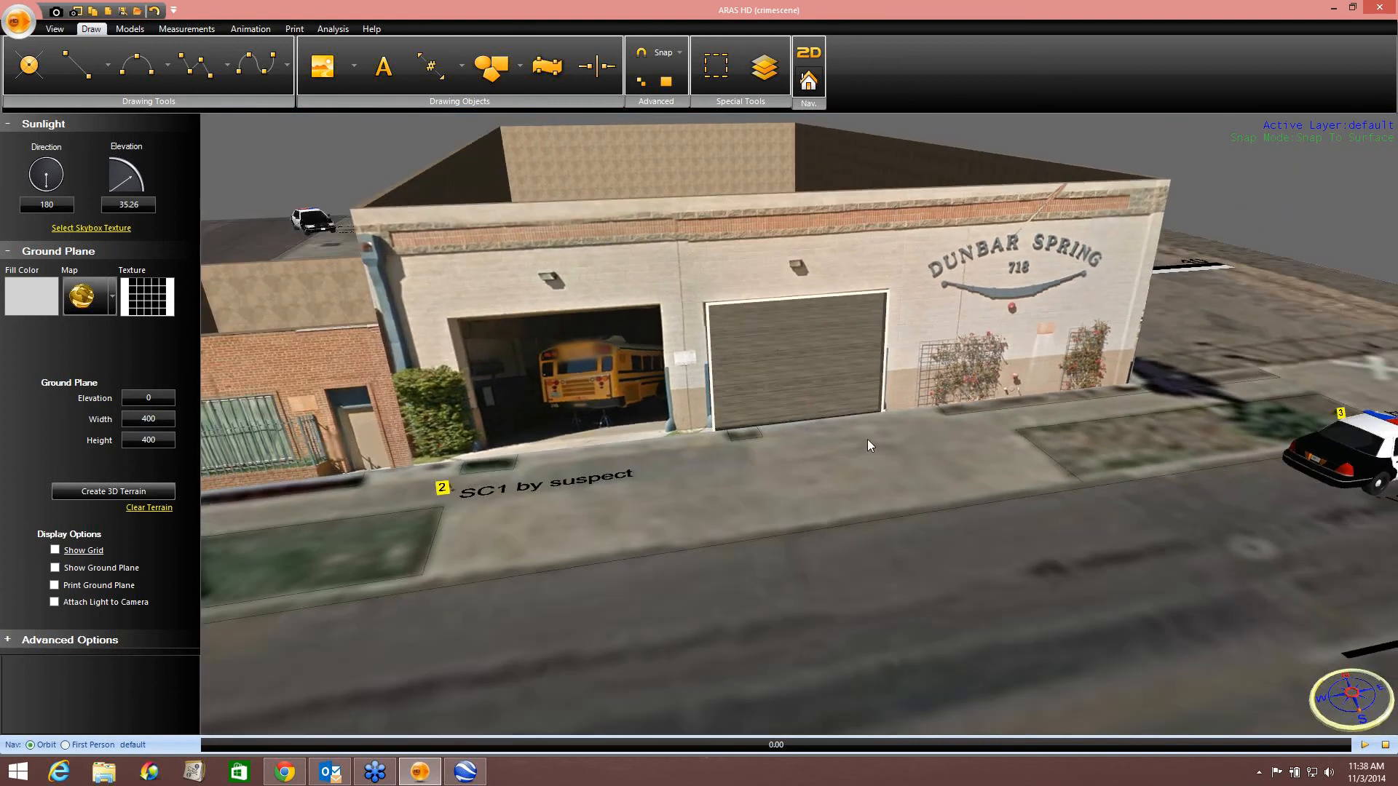
{"action": "mouse_move", "coordinate": [784, 415]}
{"action": "right_mouse_down"}
{"action": "mouse_move", "coordinate": [753, 439]}
{"action": "mouse_move", "coordinate": [762, 428]}
{"action": "right_mouse_up"}
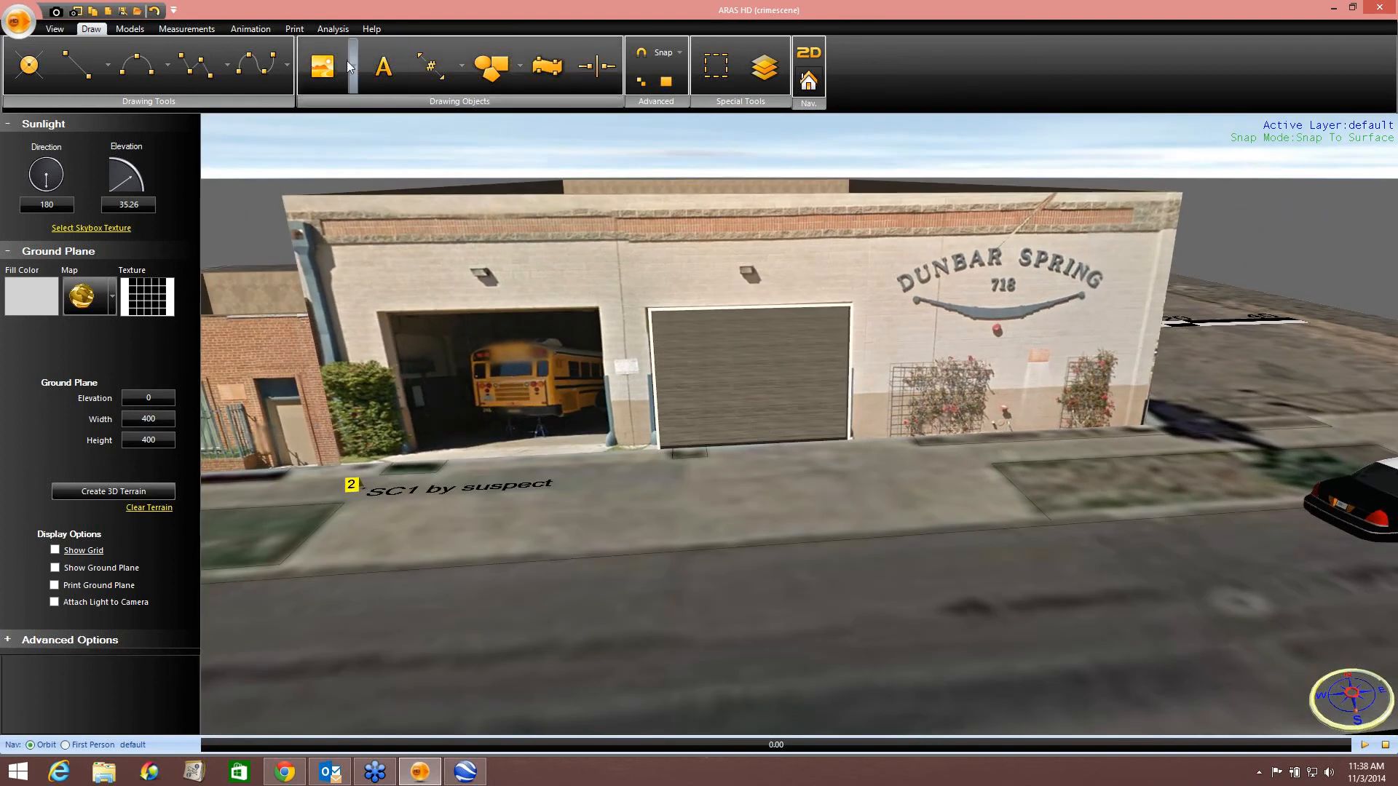
{"action": "left_click", "coordinate": [130, 29]}
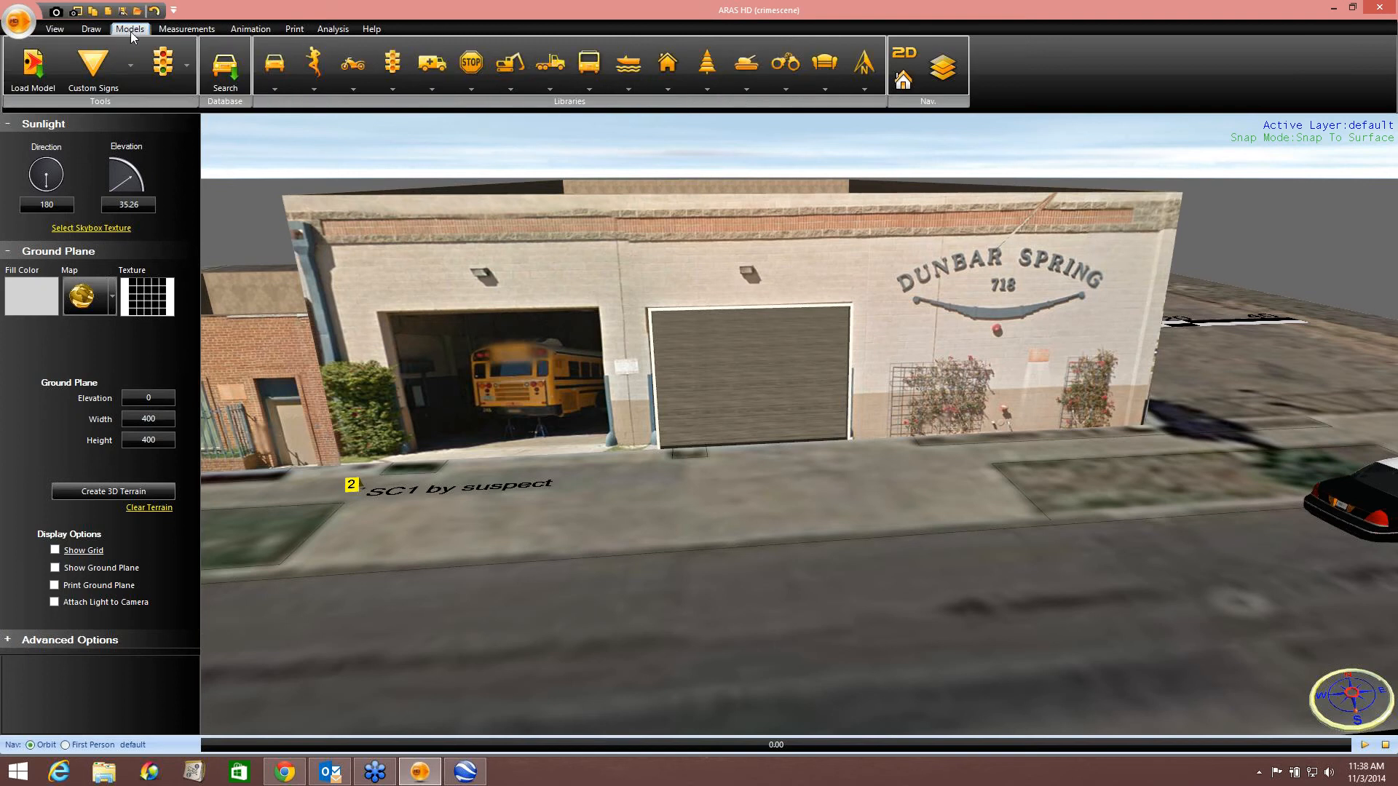
{"action": "left_click", "coordinate": [588, 64]}
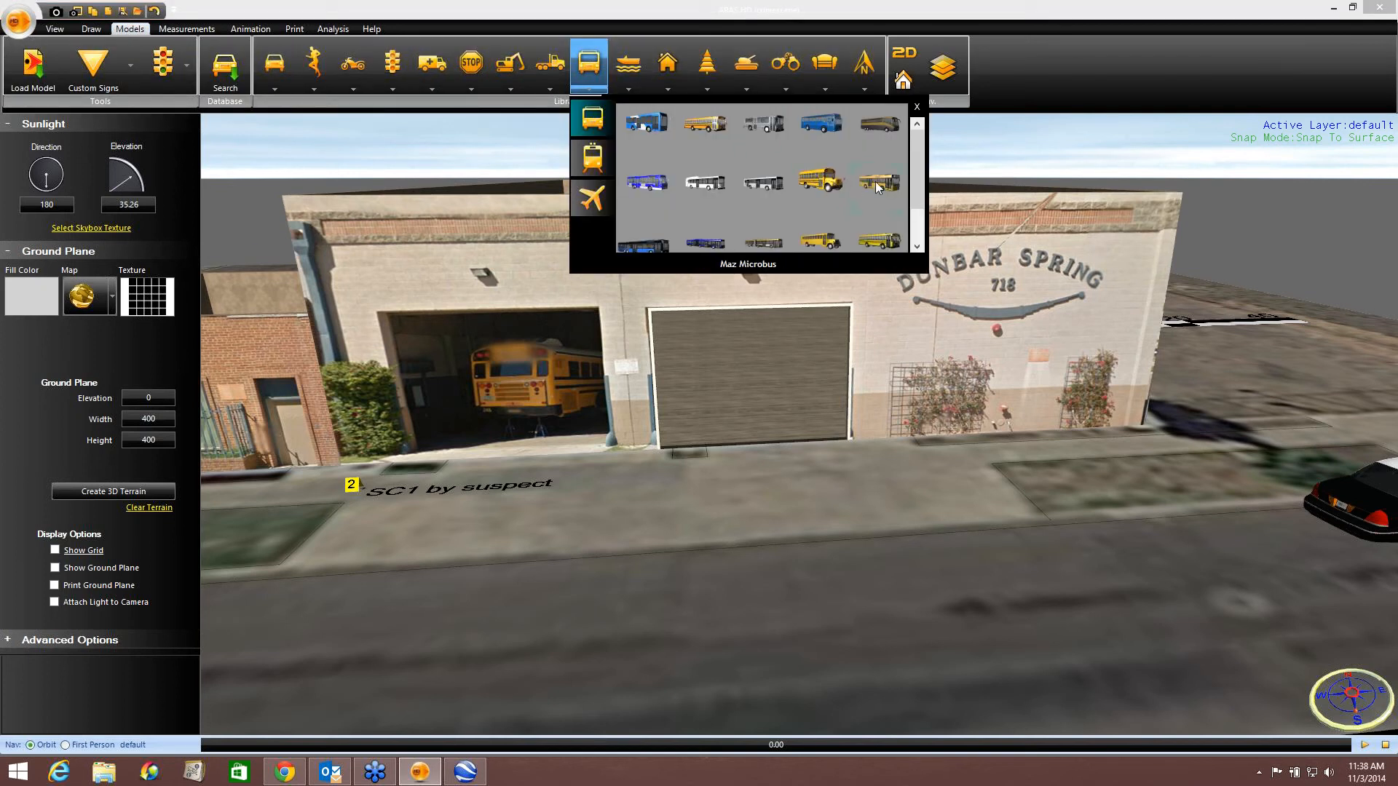
{"action": "left_click", "coordinate": [882, 240]}
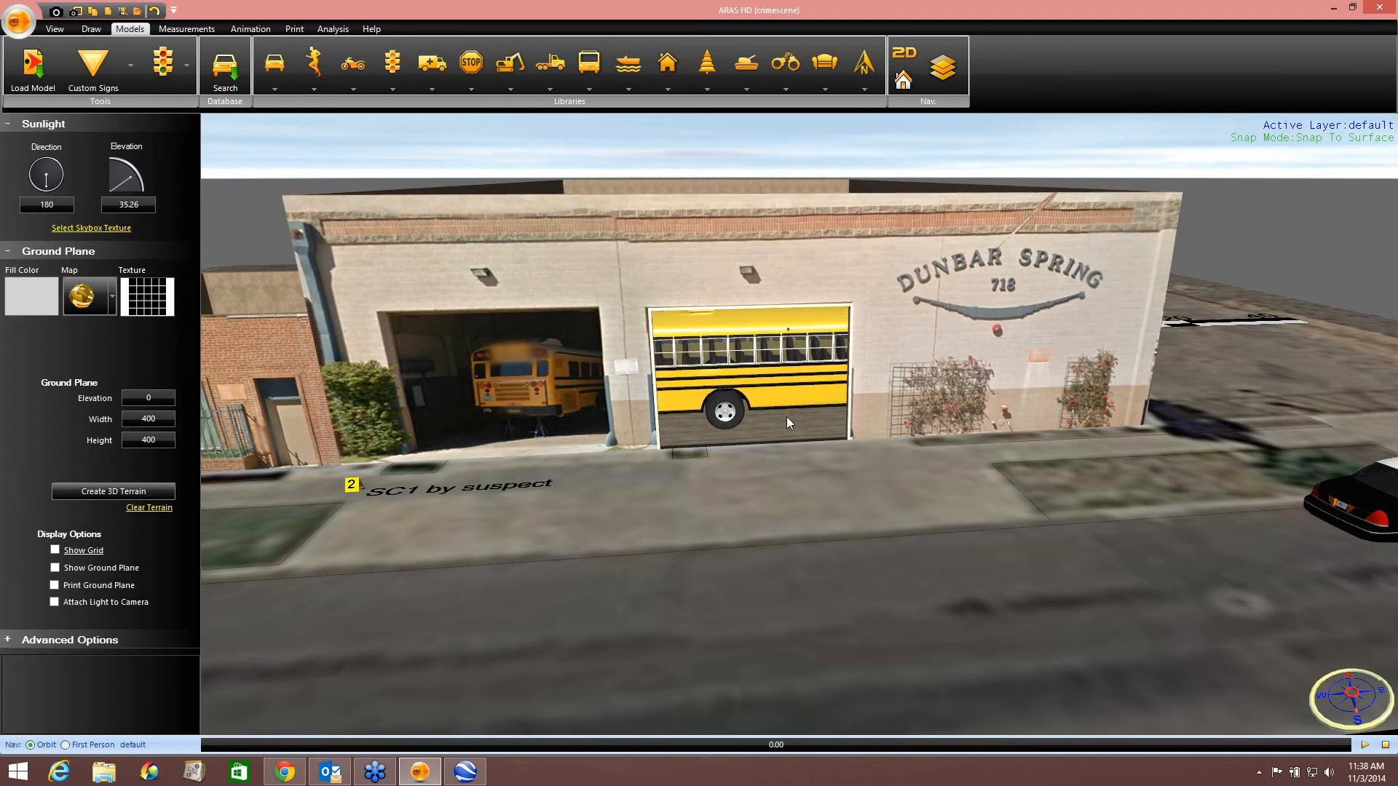
{"action": "mouse_move", "coordinate": [787, 399]}
{"action": "left_mouse_down"}
{"action": "mouse_move", "coordinate": [845, 399]}
{"action": "mouse_move", "coordinate": [814, 350]}
{"action": "mouse_move", "coordinate": [775, 342]}
{"action": "left_mouse_up"}
{"action": "right_click", "coordinate": [775, 342]}
{"action": "left_click", "coordinate": [785, 354]}
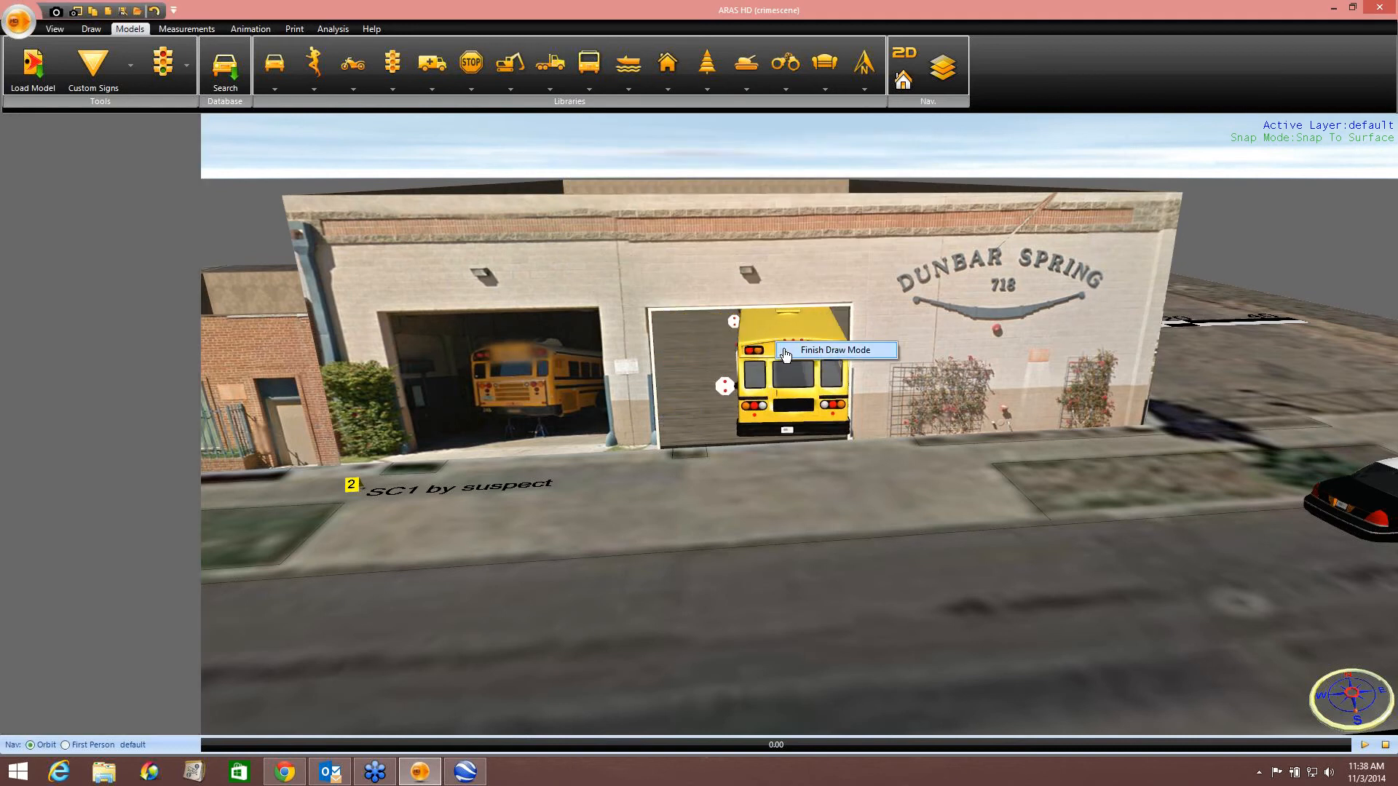
{"action": "left_click_drag", "start_coordinate": [782, 395], "coordinate": [746, 371]}
{"action": "left_click", "coordinate": [974, 567]}
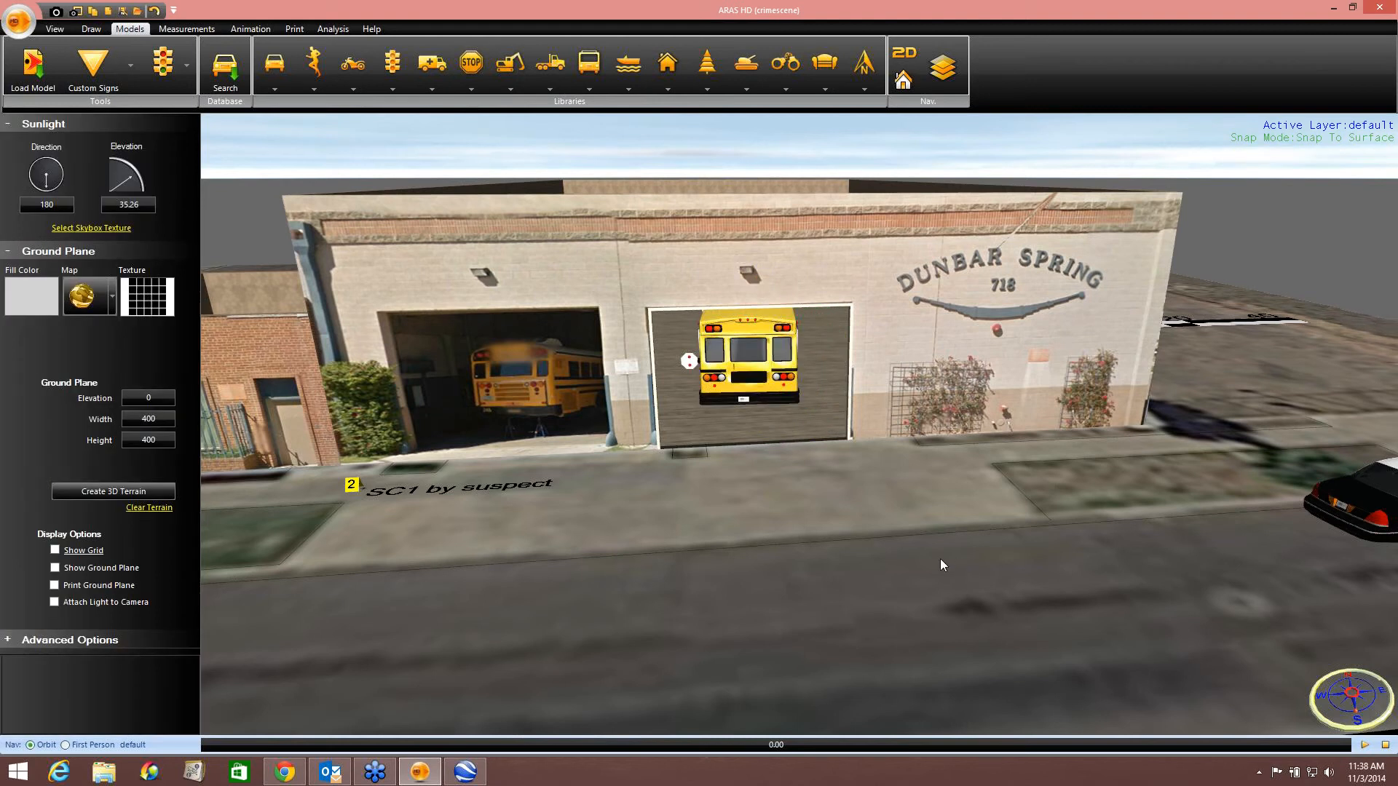
Orbit and zoom around the scene to review the textured buildings, bus and street from several angles.
{"action": "left_click_drag", "start_coordinate": [941, 558], "coordinate": [737, 414]}
{"action": "scroll", "coordinate": [736, 434], "scroll_direction": "down", "scroll_amount": 5}
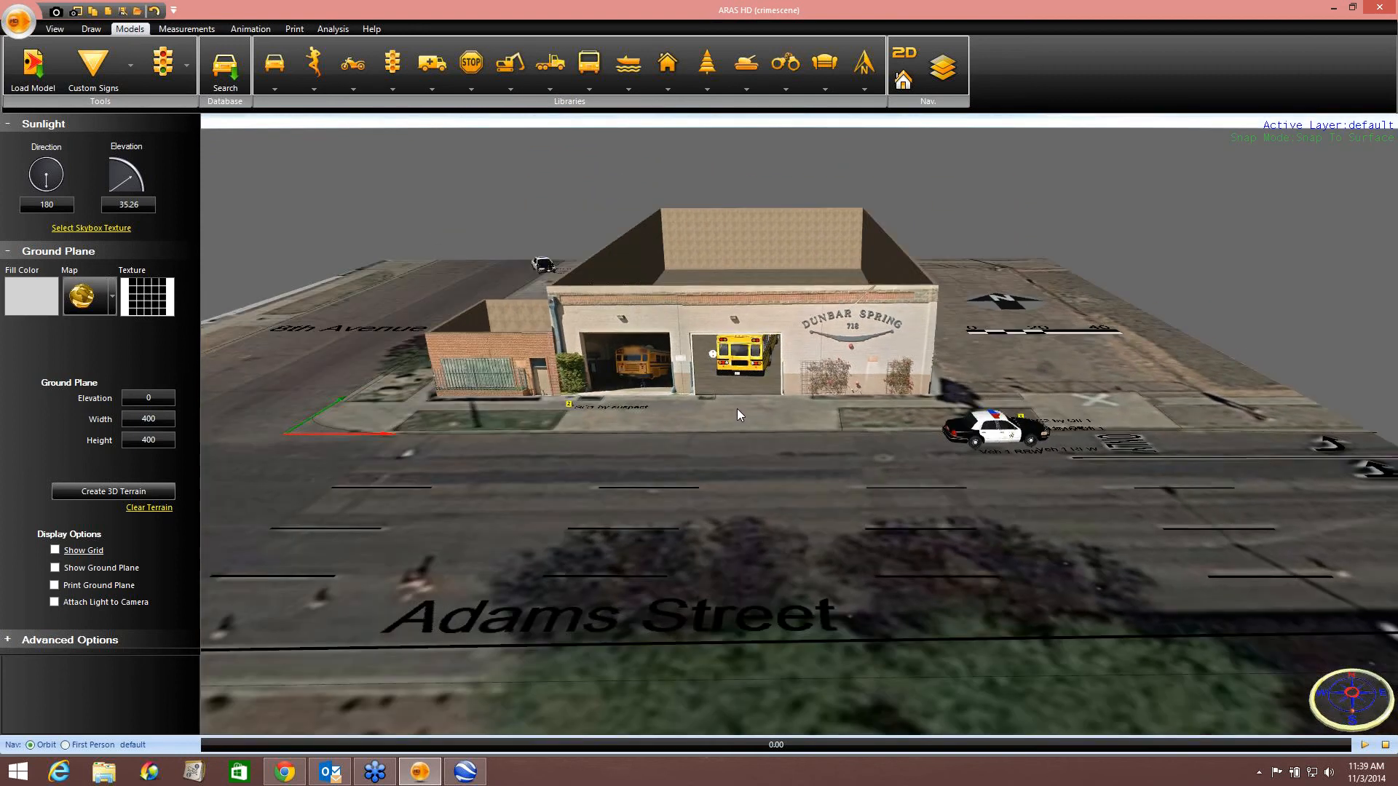
{"action": "scroll", "coordinate": [823, 408], "scroll_direction": "down", "scroll_amount": 3}
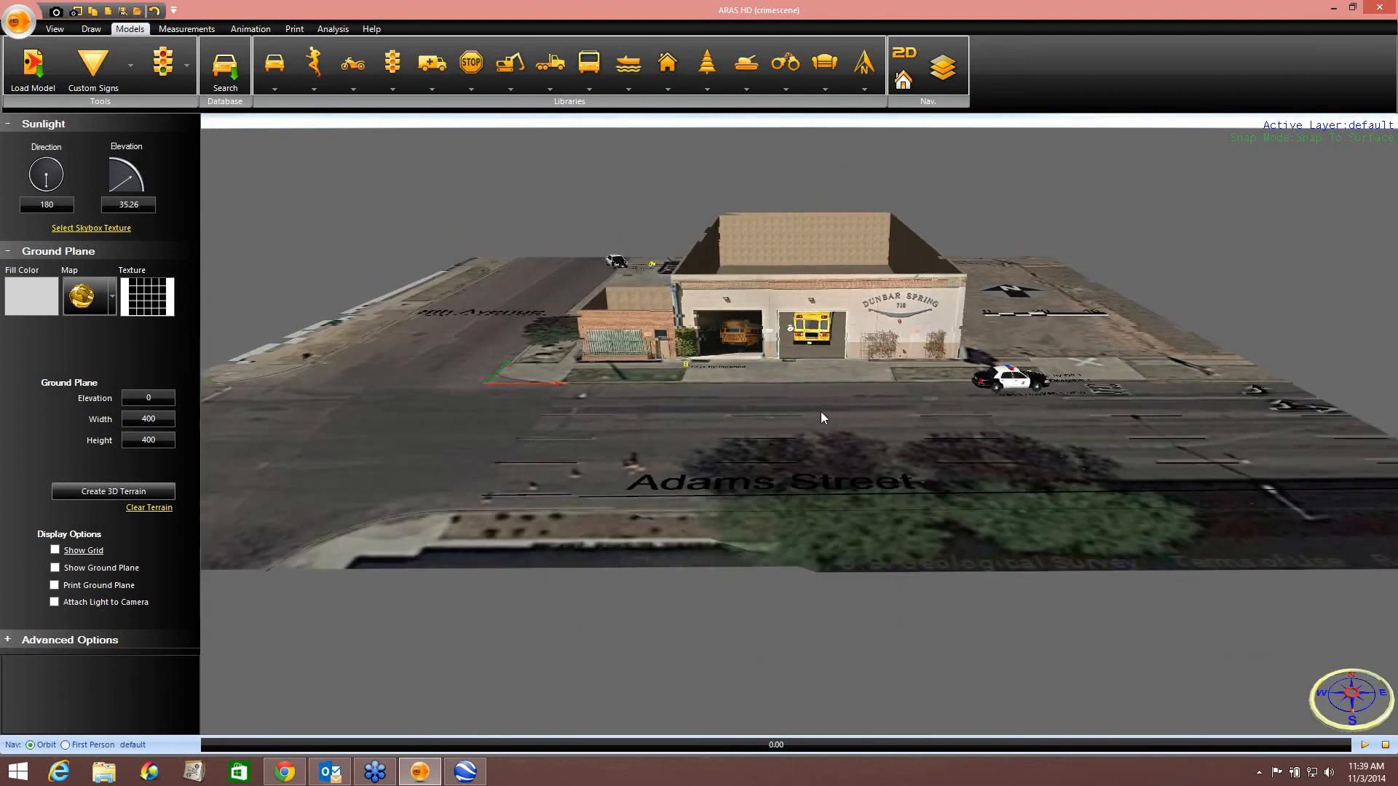
{"action": "scroll", "coordinate": [821, 416], "scroll_direction": "down", "scroll_amount": 2}
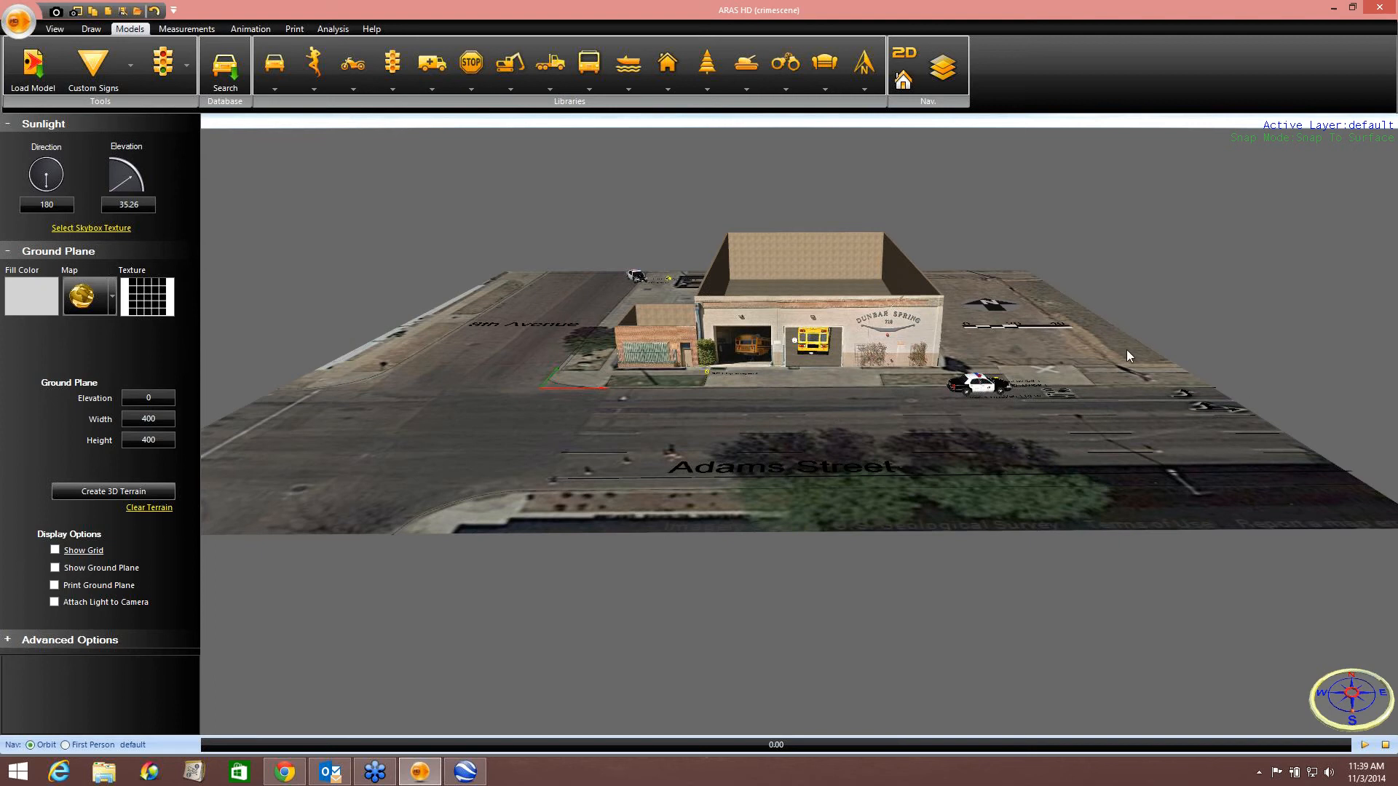
{"action": "left_click", "coordinate": [1380, 118]}
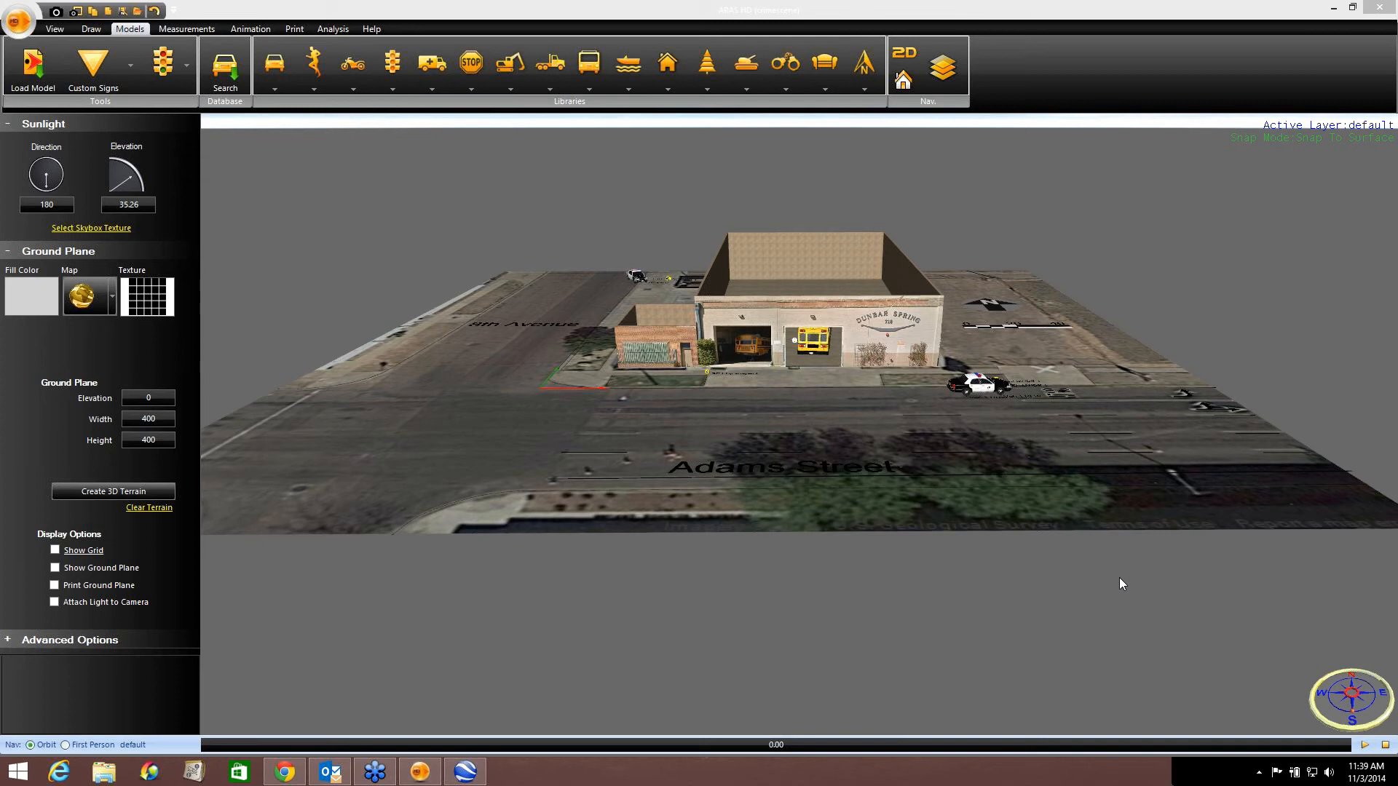
{"action": "left_click_drag", "start_coordinate": [862, 467], "coordinate": [823, 444]}
{"action": "scroll", "coordinate": [823, 448], "scroll_direction": "up", "scroll_amount": 10}
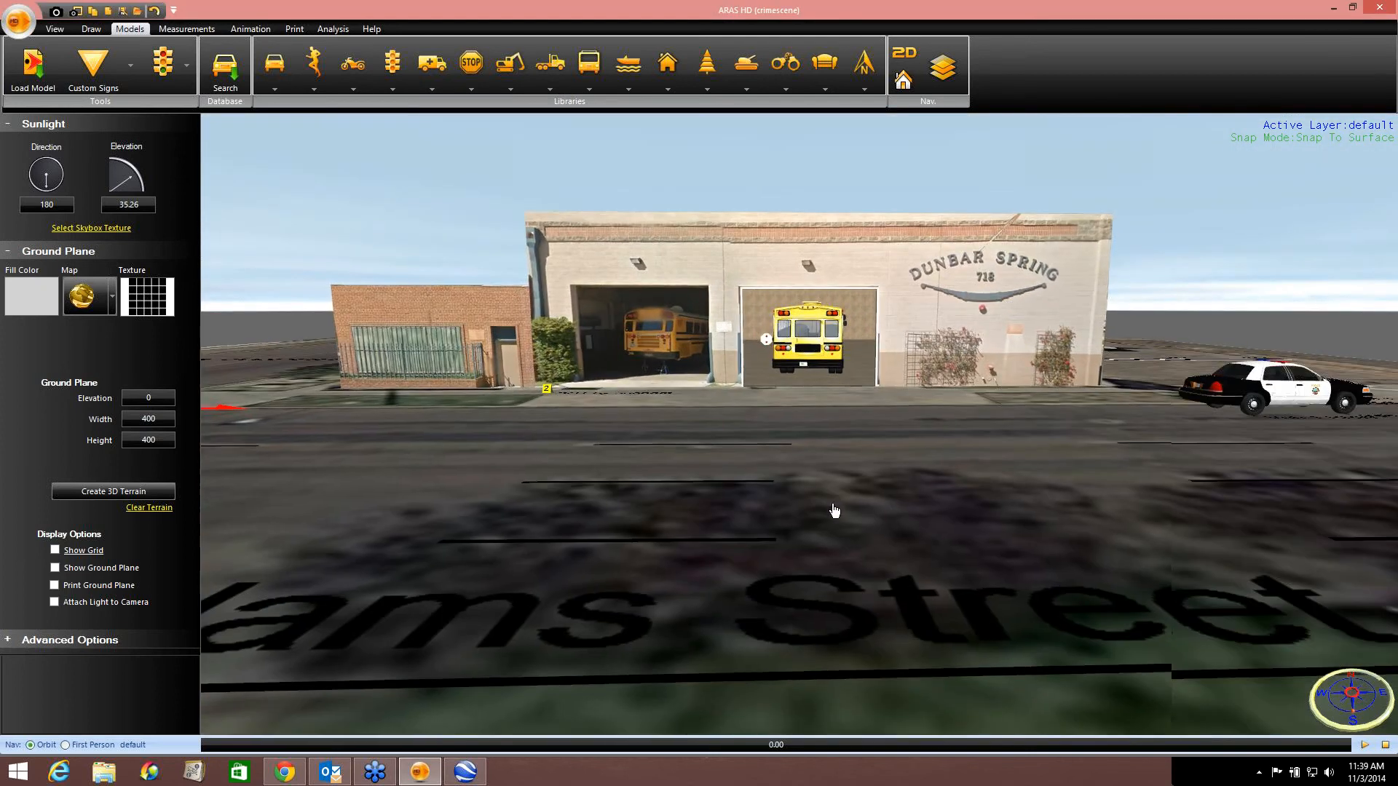
{"action": "left_click_drag", "start_coordinate": [833, 489], "coordinate": [751, 422]}
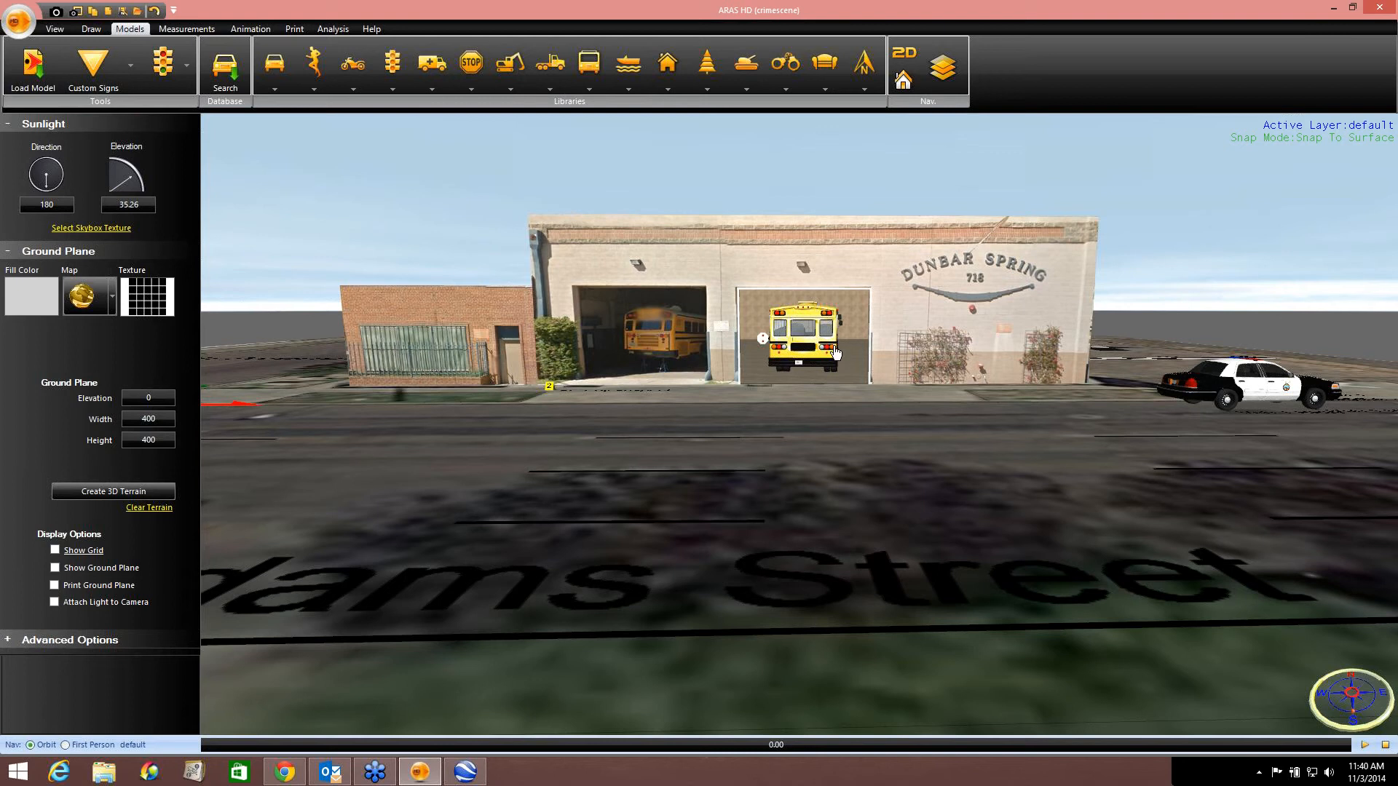
{"action": "left_click", "coordinate": [1385, 445]}
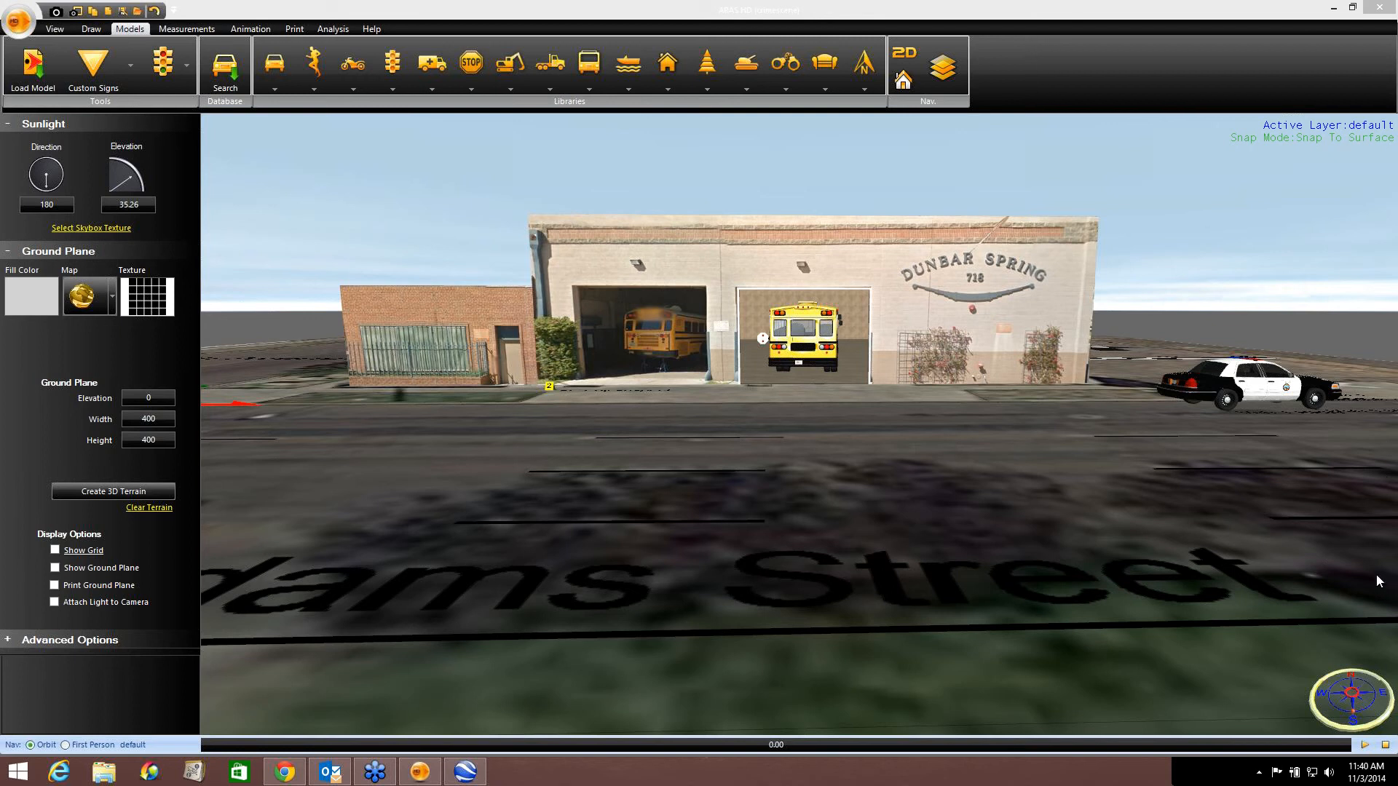
{"action": "middle_click_drag", "start_coordinate": [888, 509], "coordinate": [885, 522]}
{"action": "scroll", "coordinate": [884, 522], "scroll_direction": "down", "scroll_amount": 5}
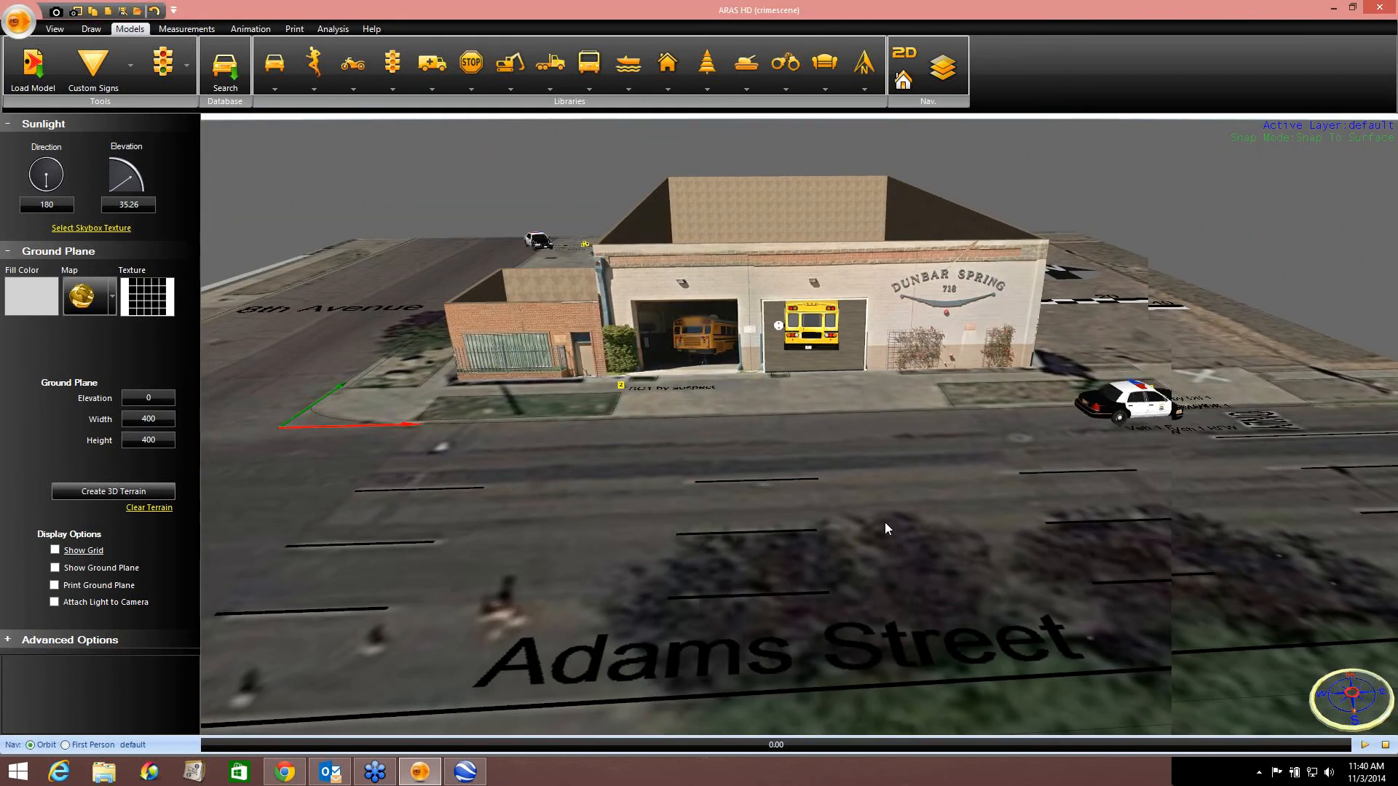
{"action": "middle_click_drag", "start_coordinate": [799, 470], "coordinate": [759, 445]}
{"action": "scroll", "coordinate": [780, 476], "scroll_direction": "down", "scroll_amount": 3}
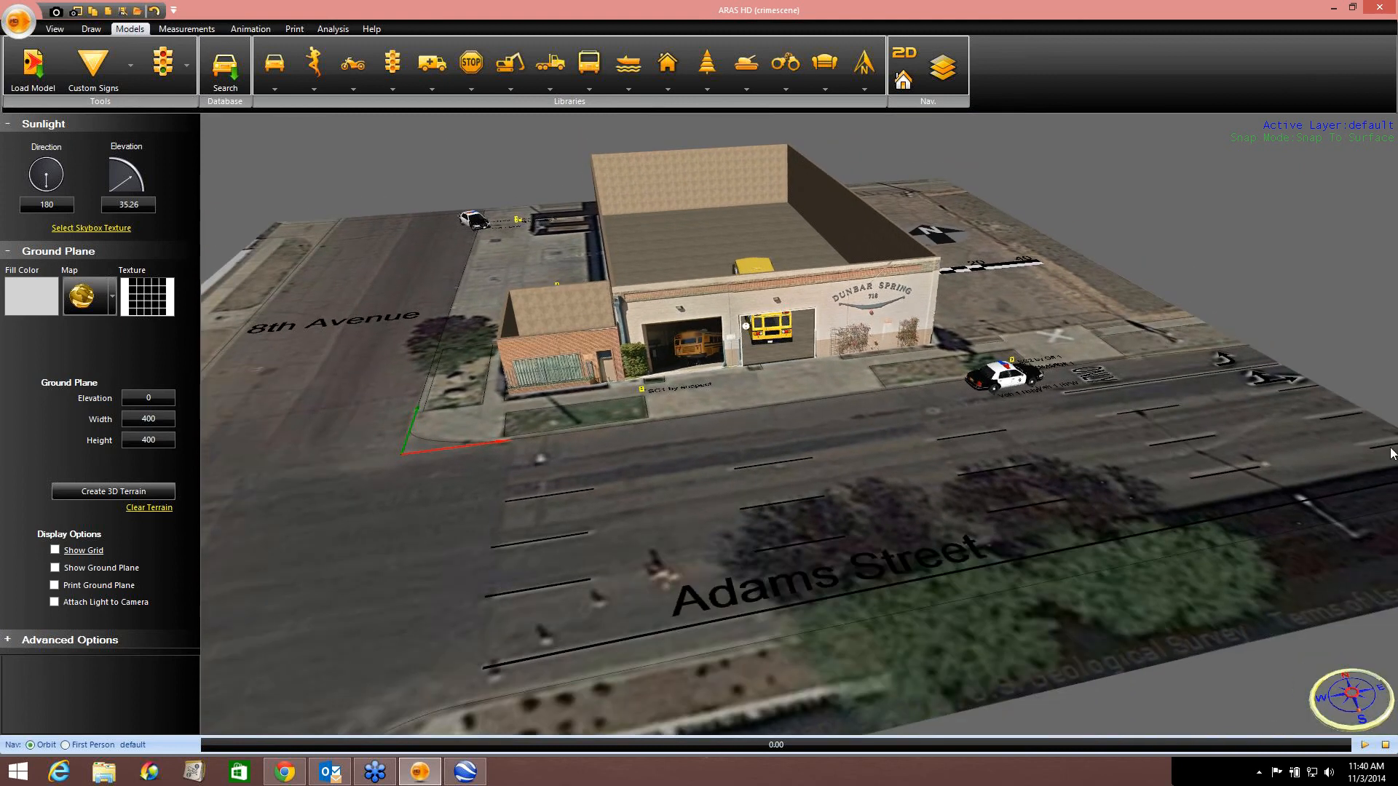
{"action": "middle_click_drag", "start_coordinate": [827, 420], "coordinate": [837, 373]}
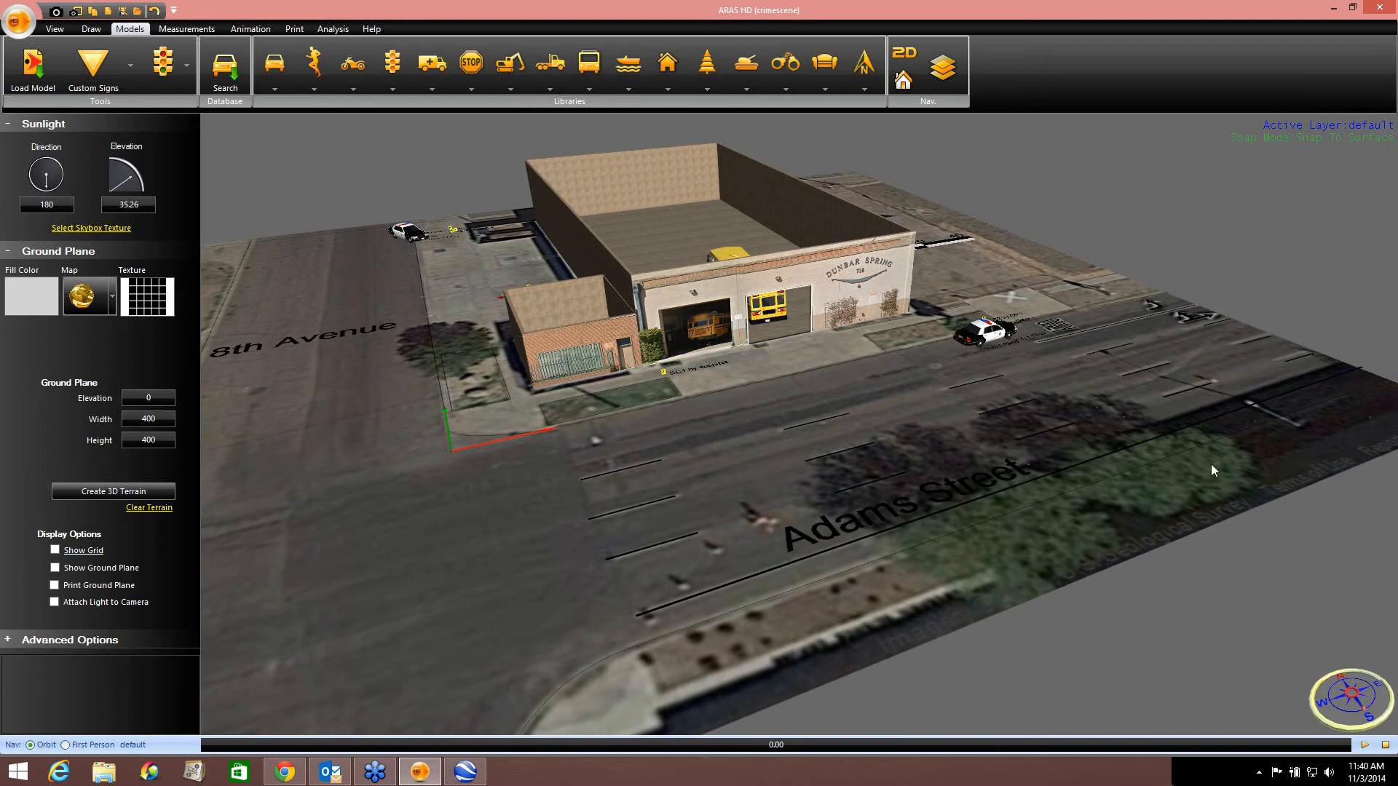
{"action": "left_click", "coordinate": [1212, 688]}
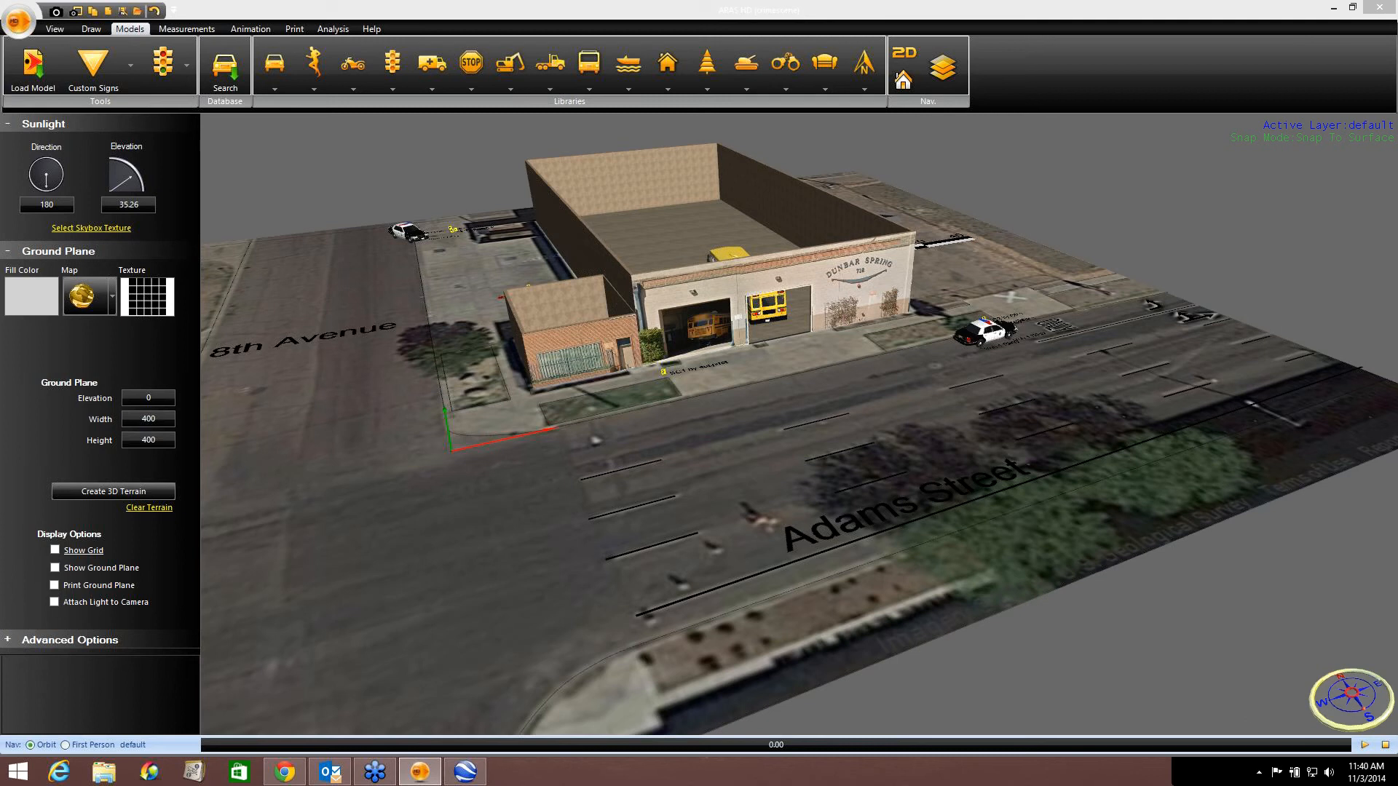
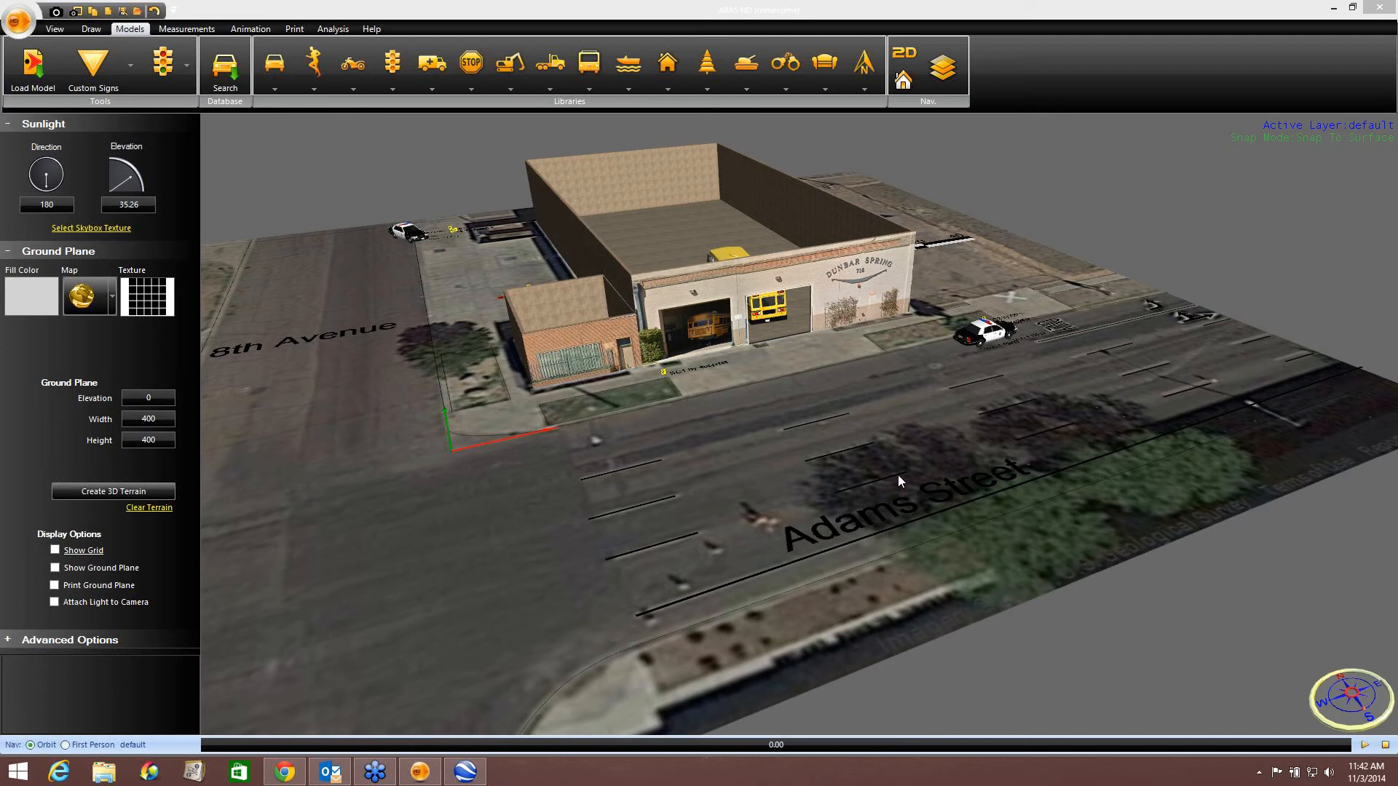
Place an animated jogging dummy figure at the SC1 marker in front of the garage doors.
{"action": "middle_click_drag", "start_coordinate": [767, 464], "coordinate": [642, 461]}
{"action": "right_click_drag", "start_coordinate": [642, 439], "coordinate": [638, 448]}
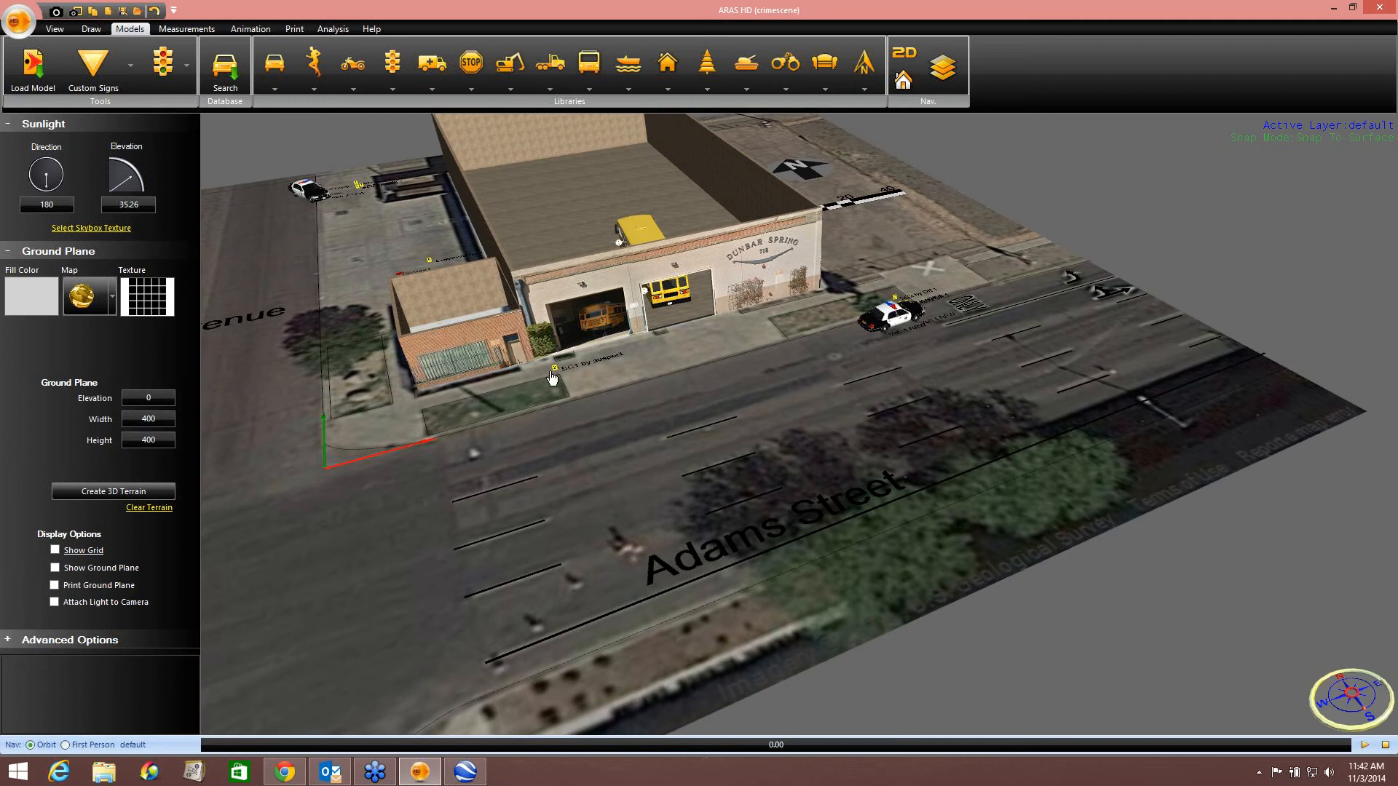
{"action": "middle_click_drag", "start_coordinate": [596, 366], "coordinate": [644, 355]}
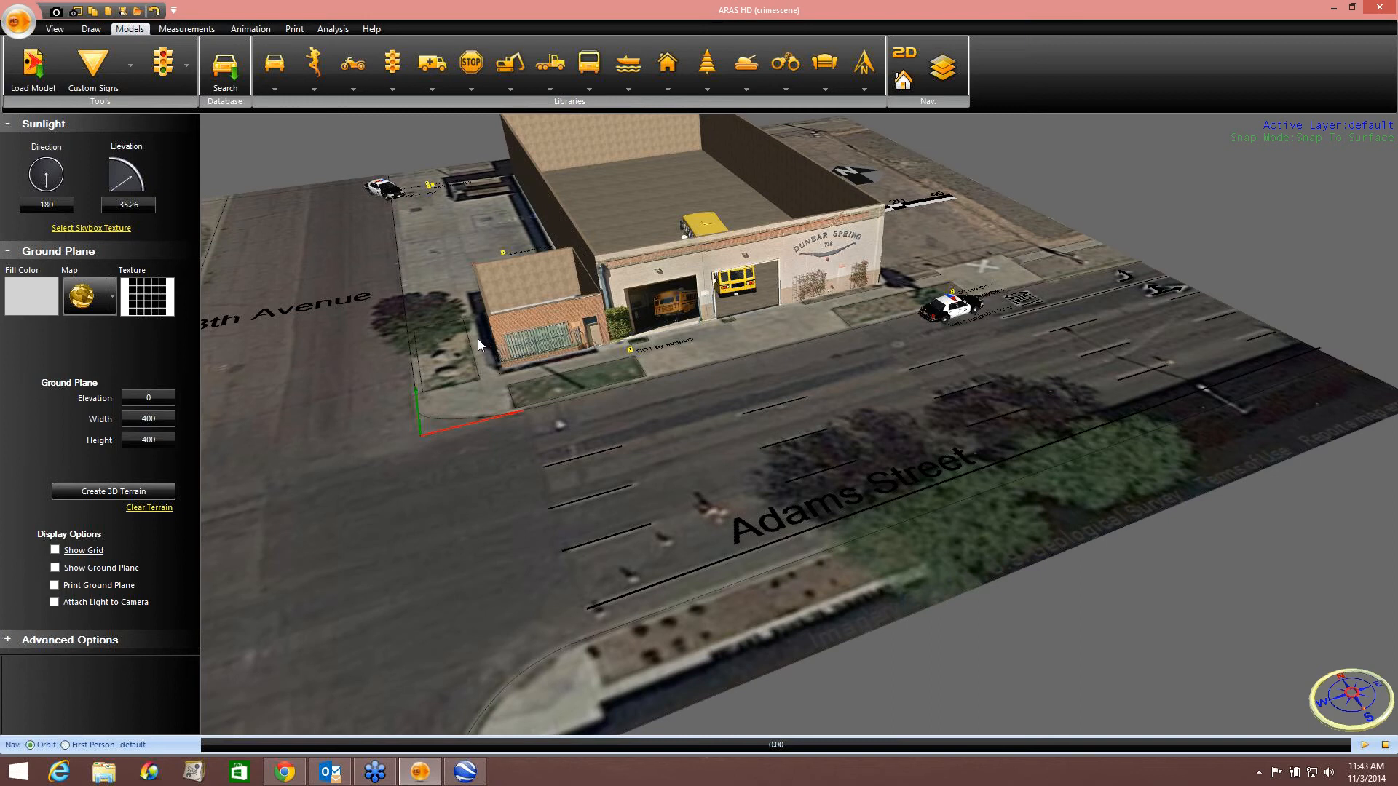
{"action": "scroll", "coordinate": [447, 250], "scroll_direction": "up", "scroll_amount": 6}
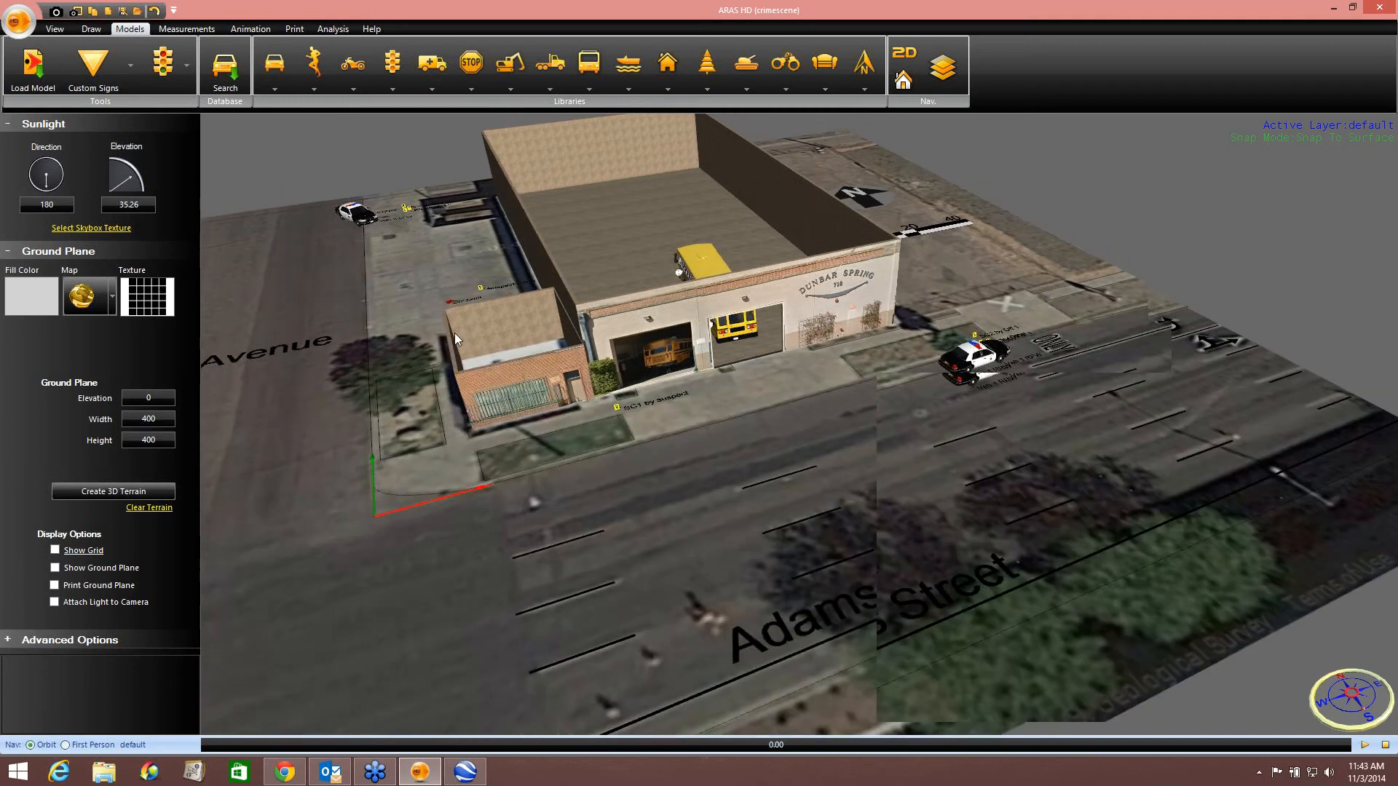
{"action": "scroll", "coordinate": [471, 391], "scroll_direction": "up", "scroll_amount": 2}
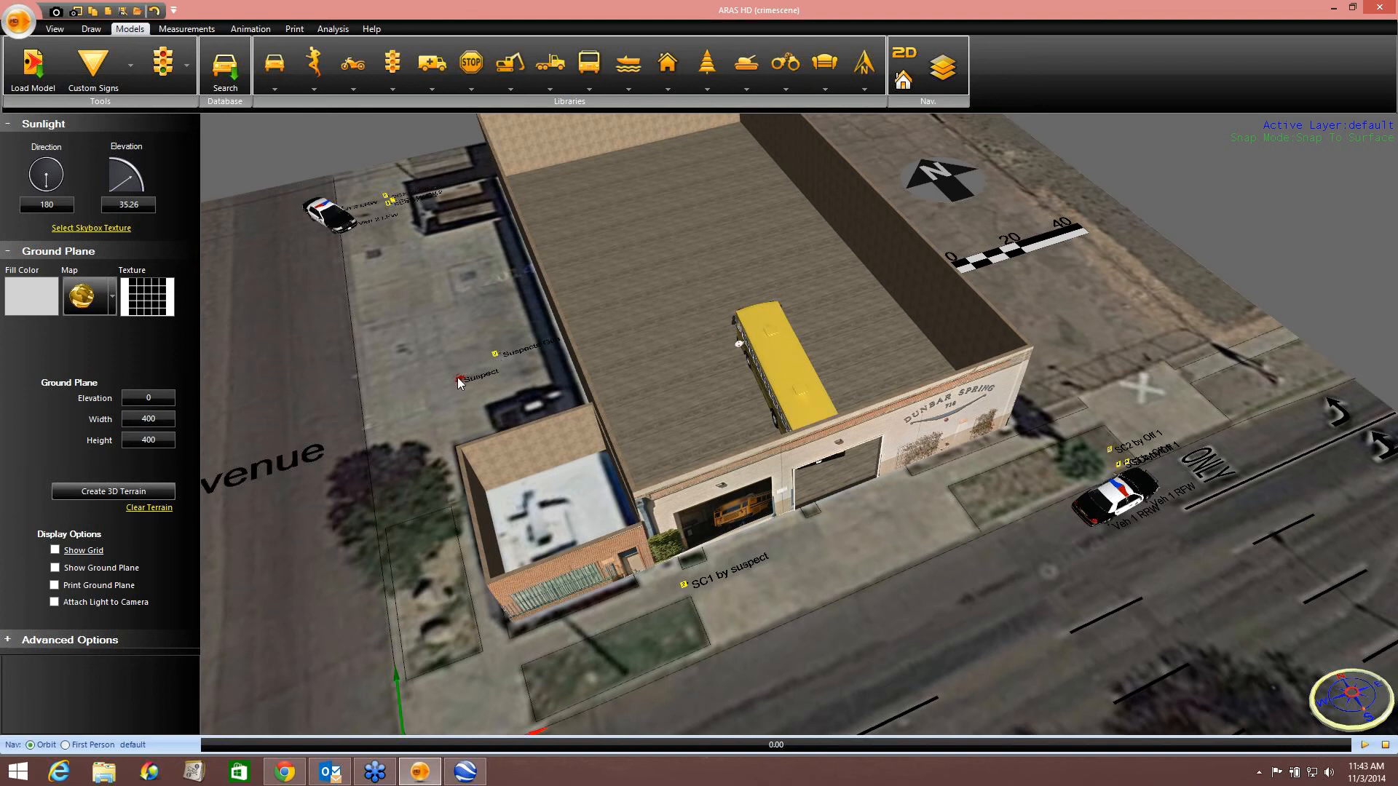
{"action": "middle_click_drag", "start_coordinate": [459, 377], "coordinate": [469, 367]}
{"action": "middle_click_drag", "start_coordinate": [472, 379], "coordinate": [397, 285]}
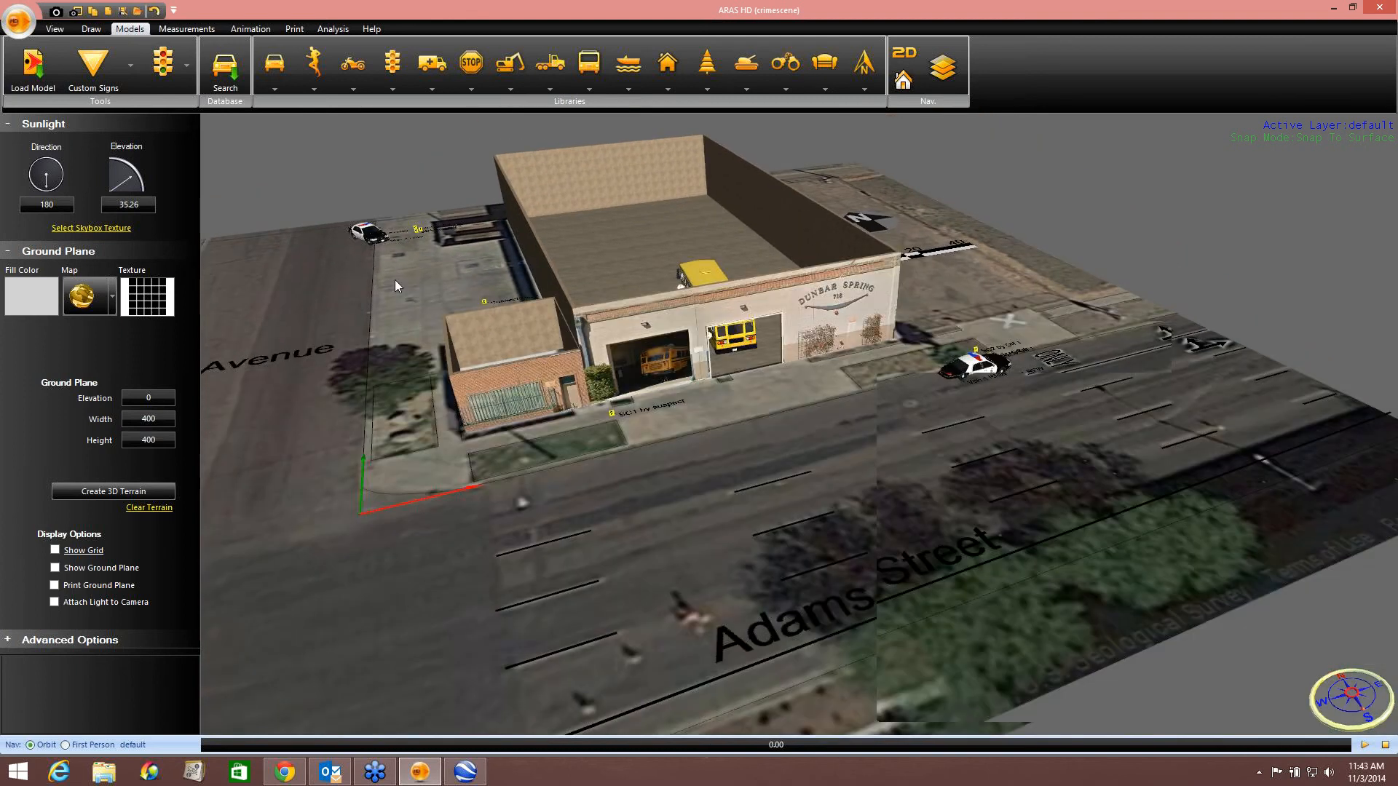
{"action": "right_click_drag", "start_coordinate": [612, 426], "coordinate": [562, 323]}
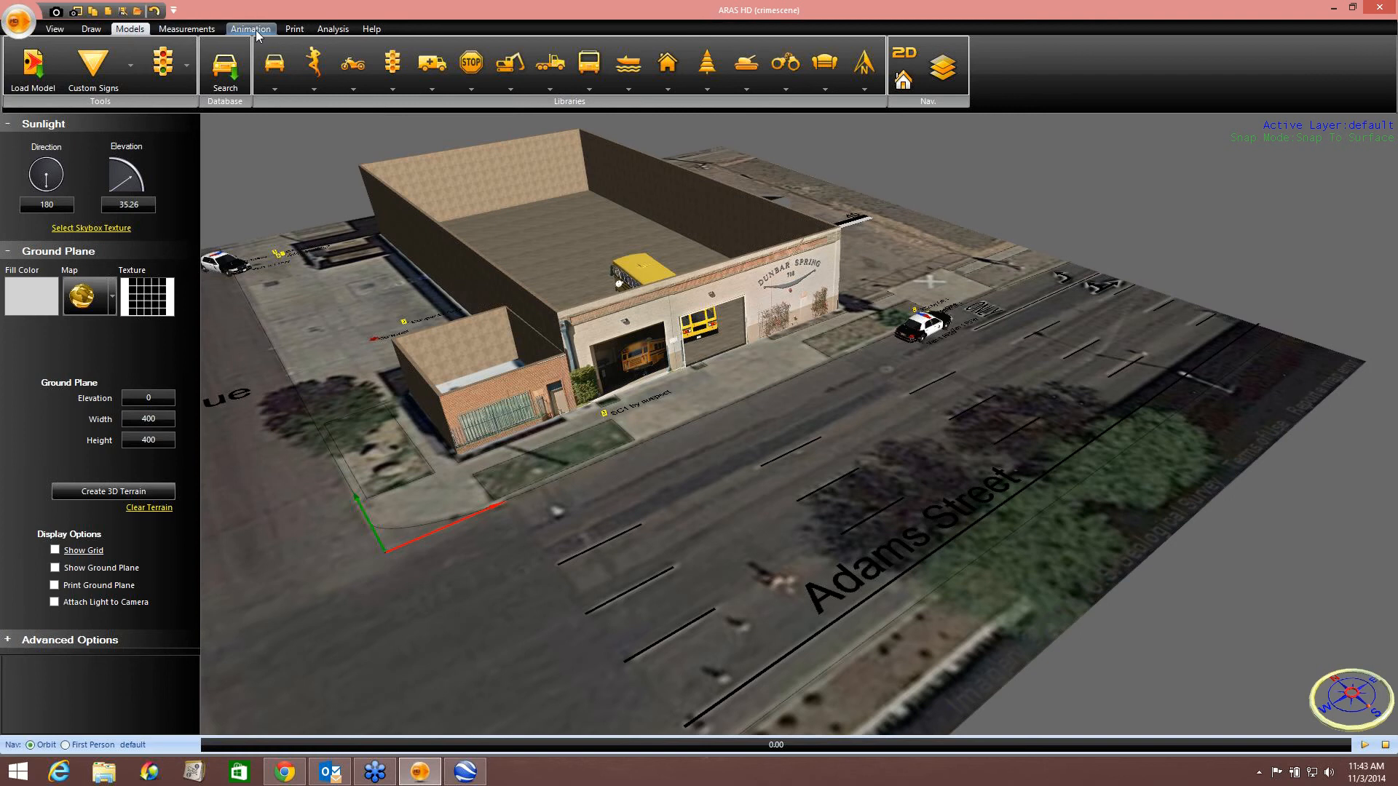
{"action": "left_click", "coordinate": [314, 64]}
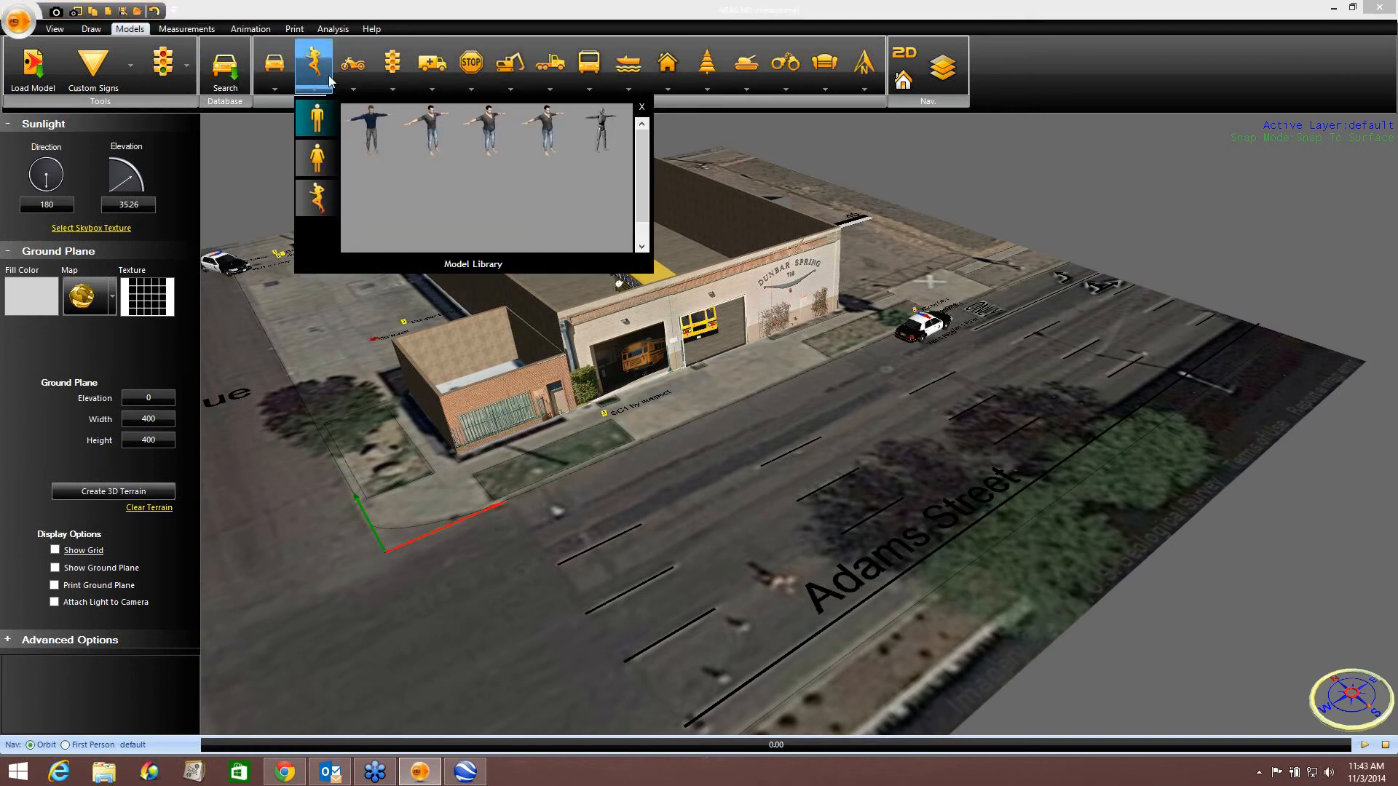
{"action": "left_click", "coordinate": [316, 197]}
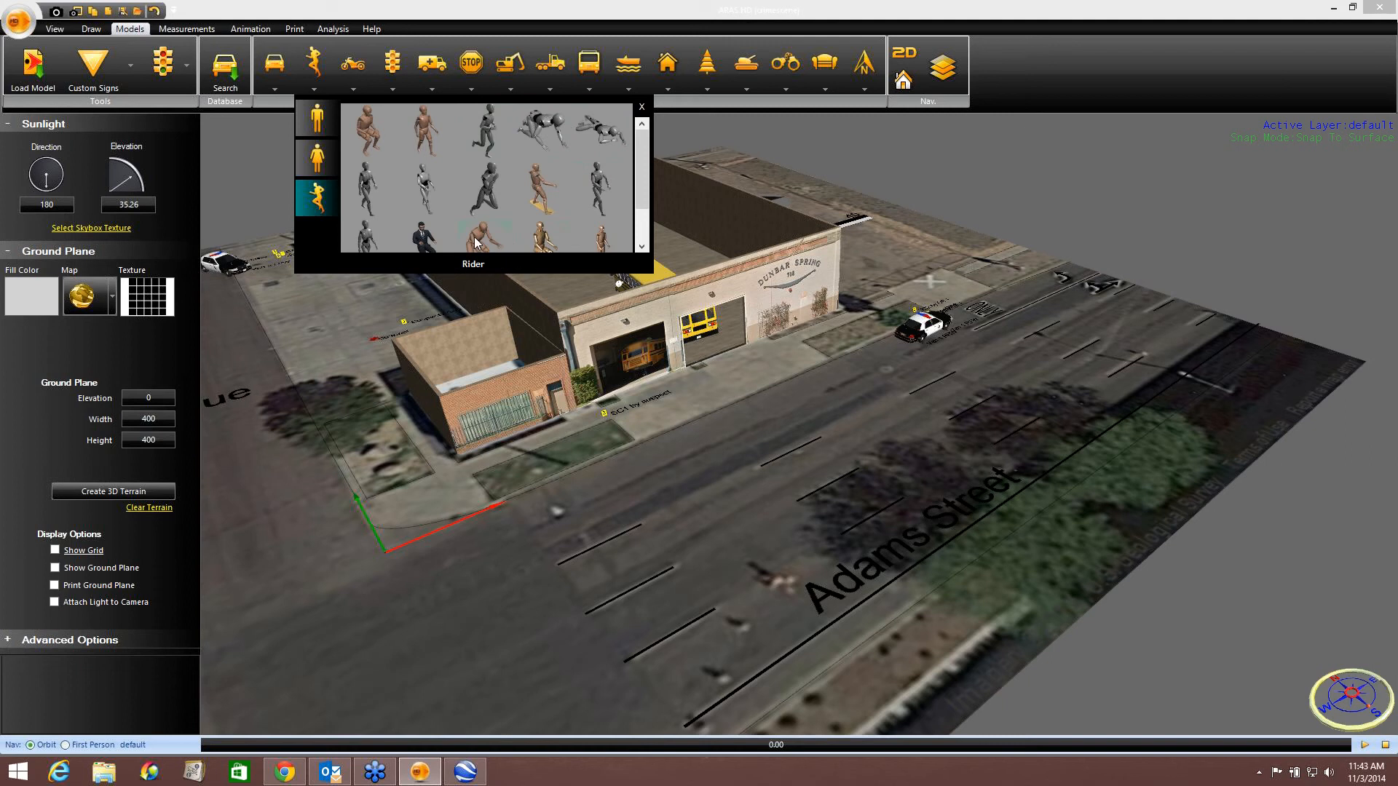
{"action": "left_click", "coordinate": [487, 135]}
{"action": "left_click", "coordinate": [624, 413]}
Draw an animation path for the jogger from the SC1 marker west along the sidewalk and north past the building's corner.
{"action": "scroll", "coordinate": [624, 414], "scroll_direction": "up", "scroll_amount": 5}
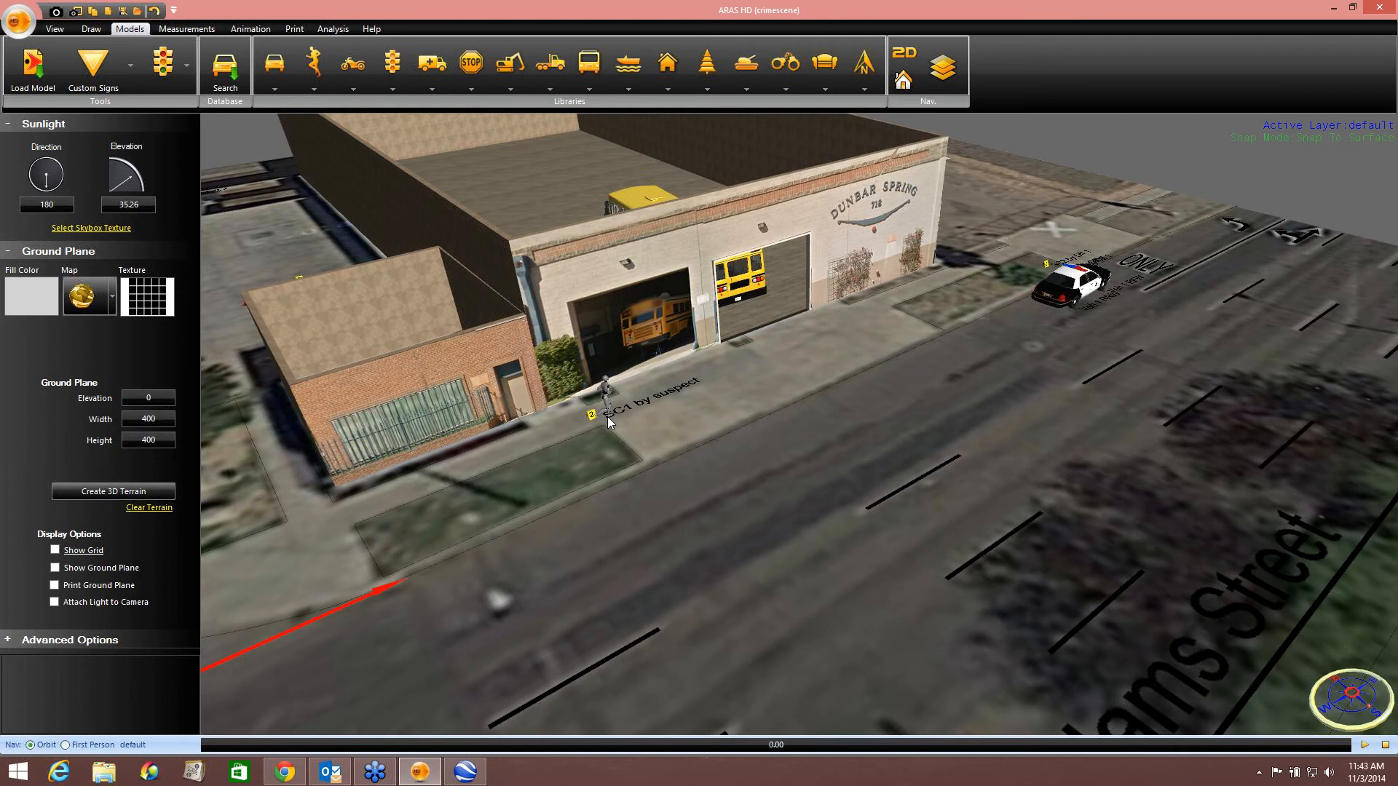
{"action": "mouse_move", "coordinate": [608, 422]}
{"action": "left_mouse_down"}
{"action": "mouse_move", "coordinate": [393, 499]}
{"action": "mouse_move", "coordinate": [295, 504]}
{"action": "mouse_move", "coordinate": [263, 413]}
{"action": "left_mouse_up"}
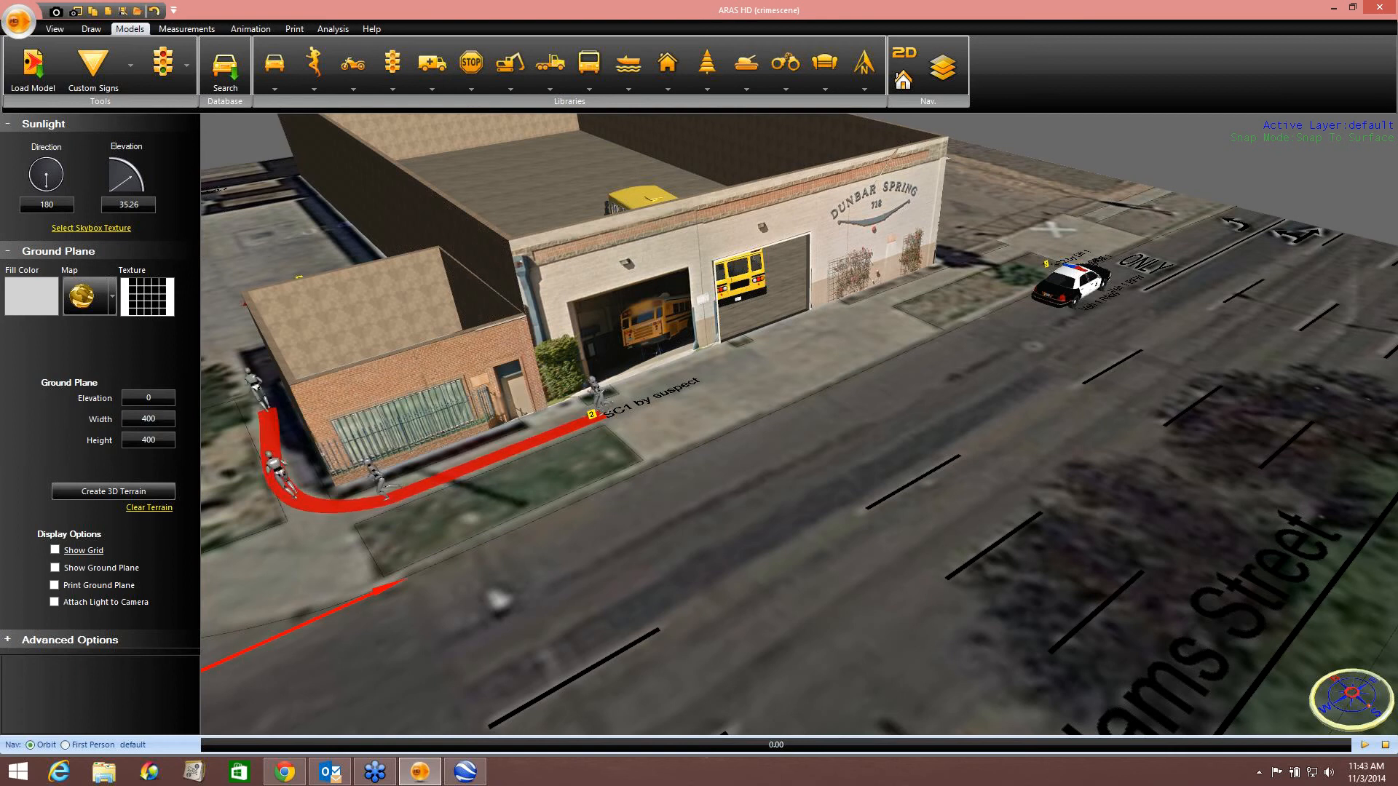
{"action": "middle_click_drag", "start_coordinate": [248, 386], "coordinate": [281, 469]}
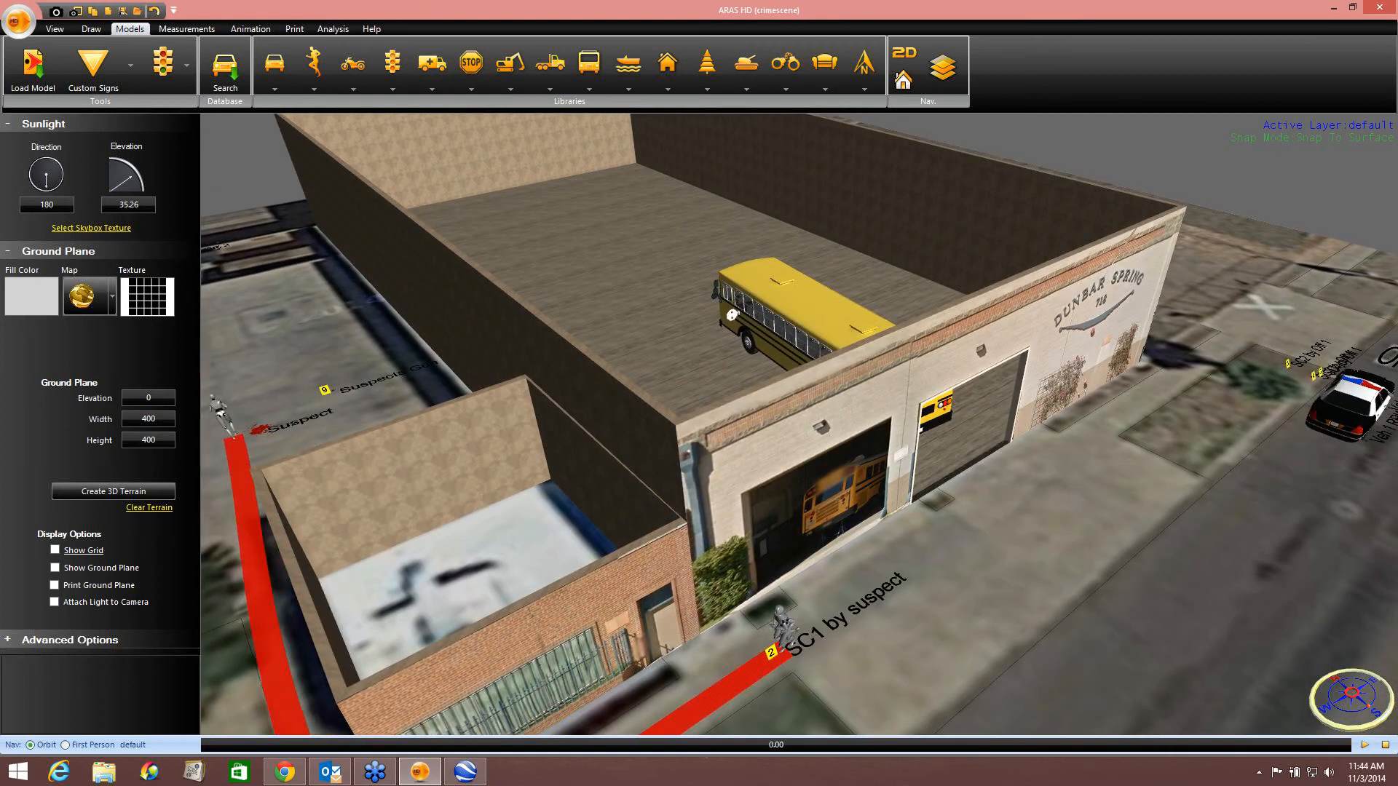
{"action": "left_click", "coordinate": [236, 436]}
{"action": "right_click", "coordinate": [245, 436]}
{"action": "left_click", "coordinate": [295, 451]}
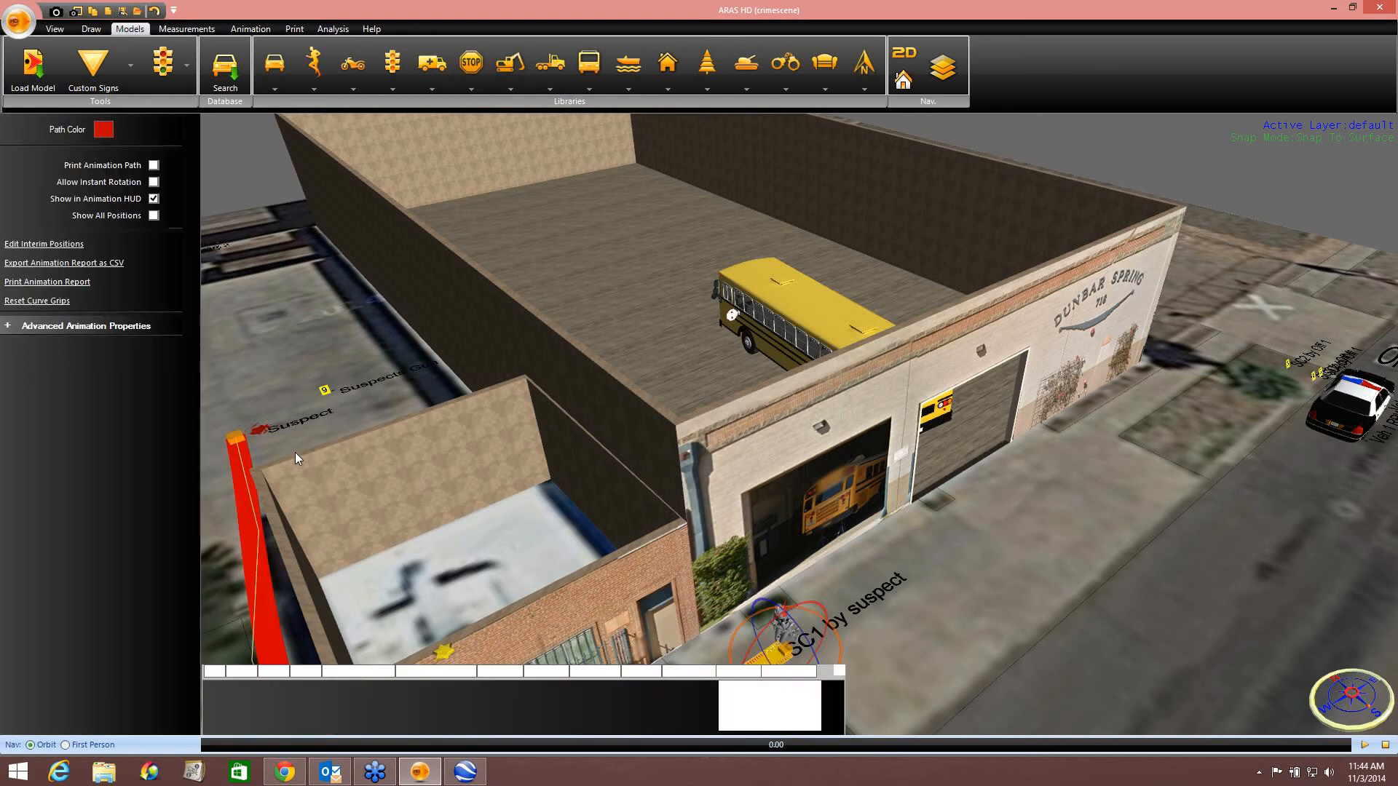
Set the initial and final velocities of all three jogger path segments to 10 mph.
{"action": "scroll", "coordinate": [343, 397], "scroll_direction": "down", "scroll_amount": 3}
{"action": "middle_click_drag", "start_coordinate": [343, 396], "coordinate": [340, 262]}
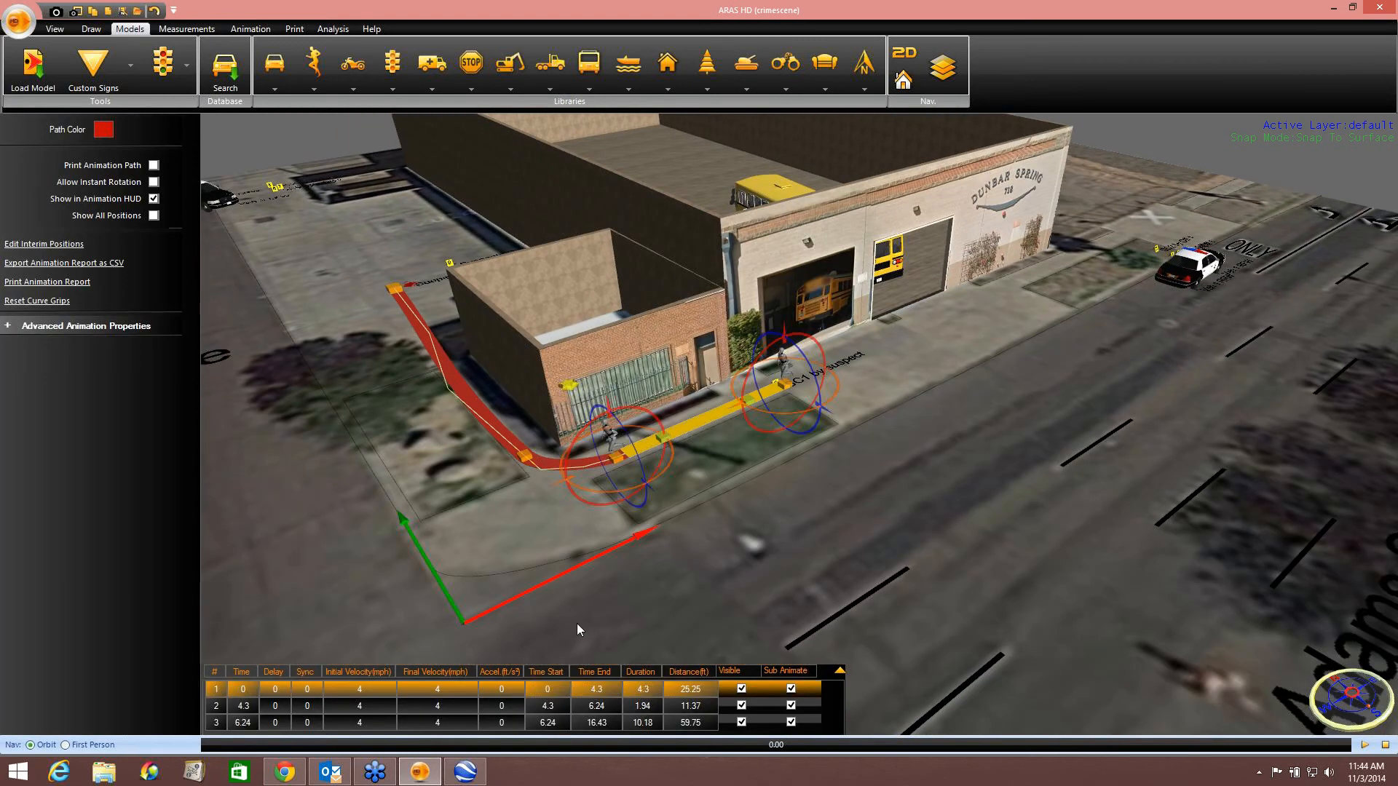
{"action": "left_click", "coordinate": [384, 692]}
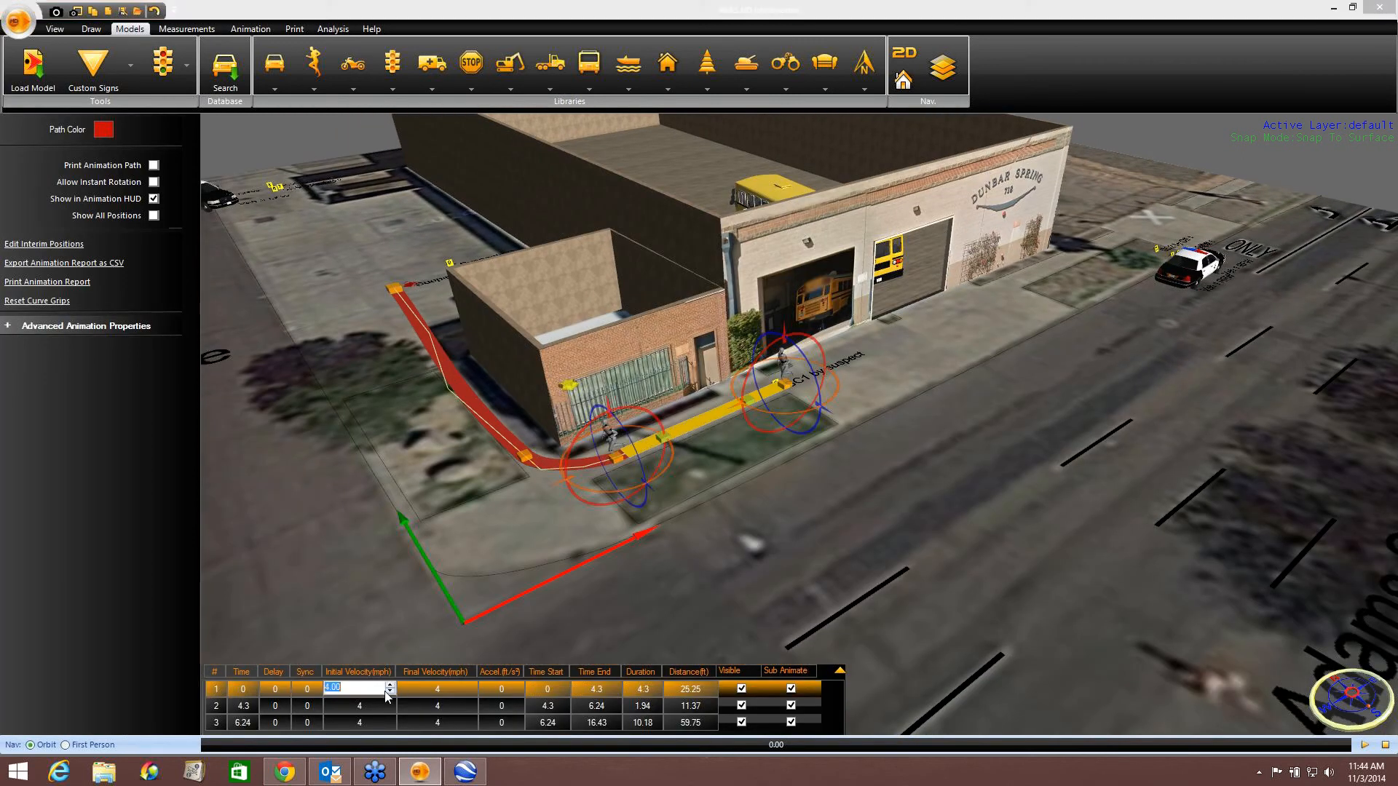
{"action": "type", "text": "10"}
{"action": "left_click", "coordinate": [439, 690]}
{"action": "type", "text": "10"}
{"action": "left_click", "coordinate": [368, 706]}
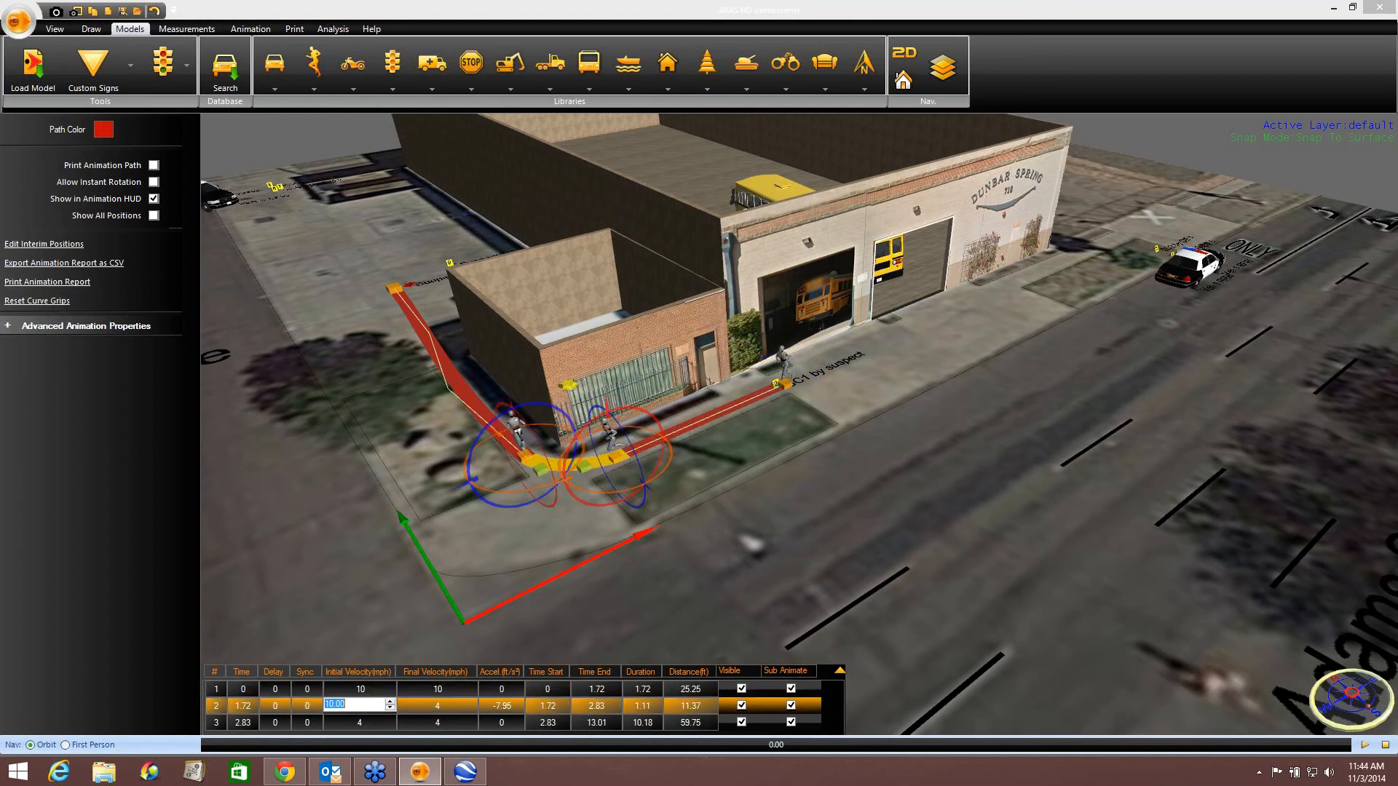
{"action": "type", "text": "10"}
{"action": "left_click", "coordinate": [422, 711]}
{"action": "type", "text": "10"}
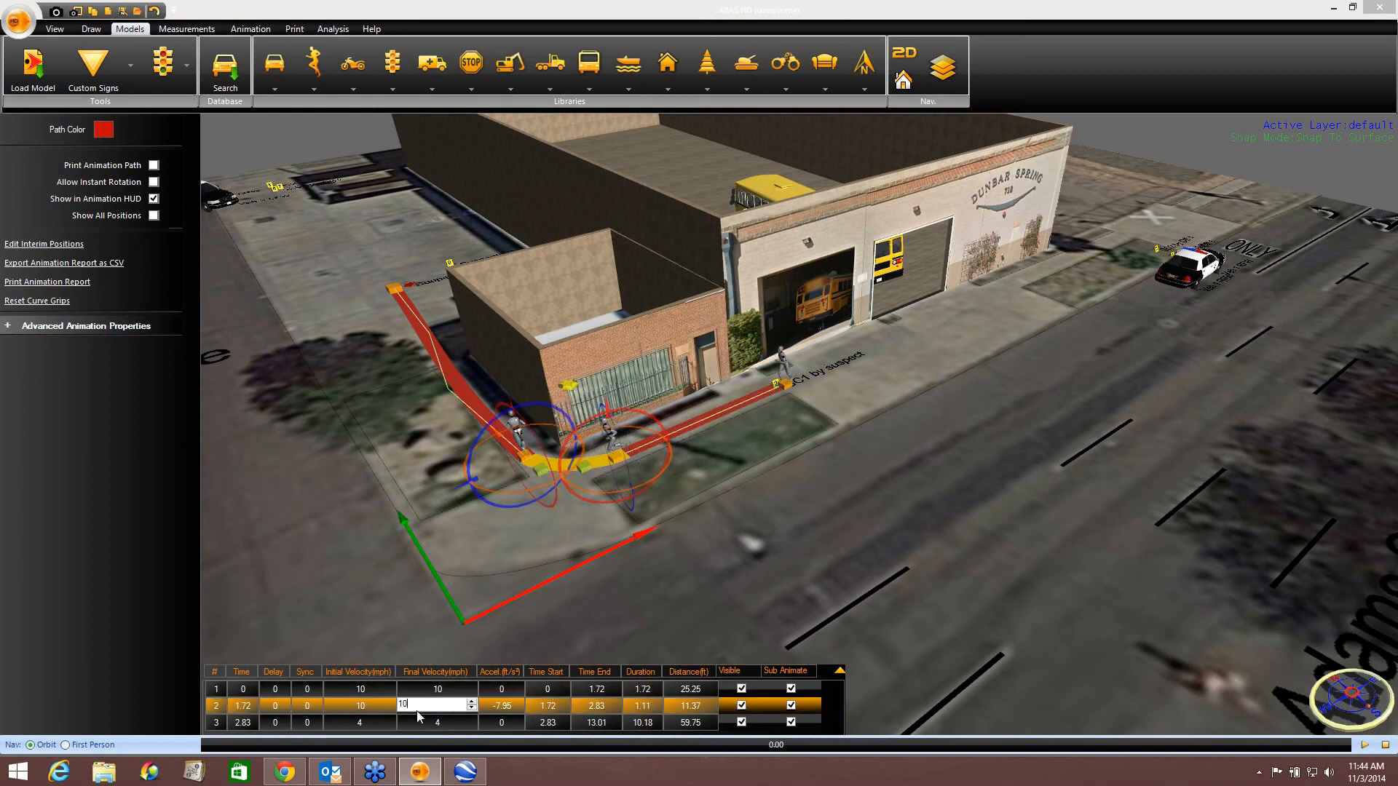
{"action": "left_click", "coordinate": [370, 724]}
{"action": "type", "text": "10"}
{"action": "left_click", "coordinate": [432, 725]}
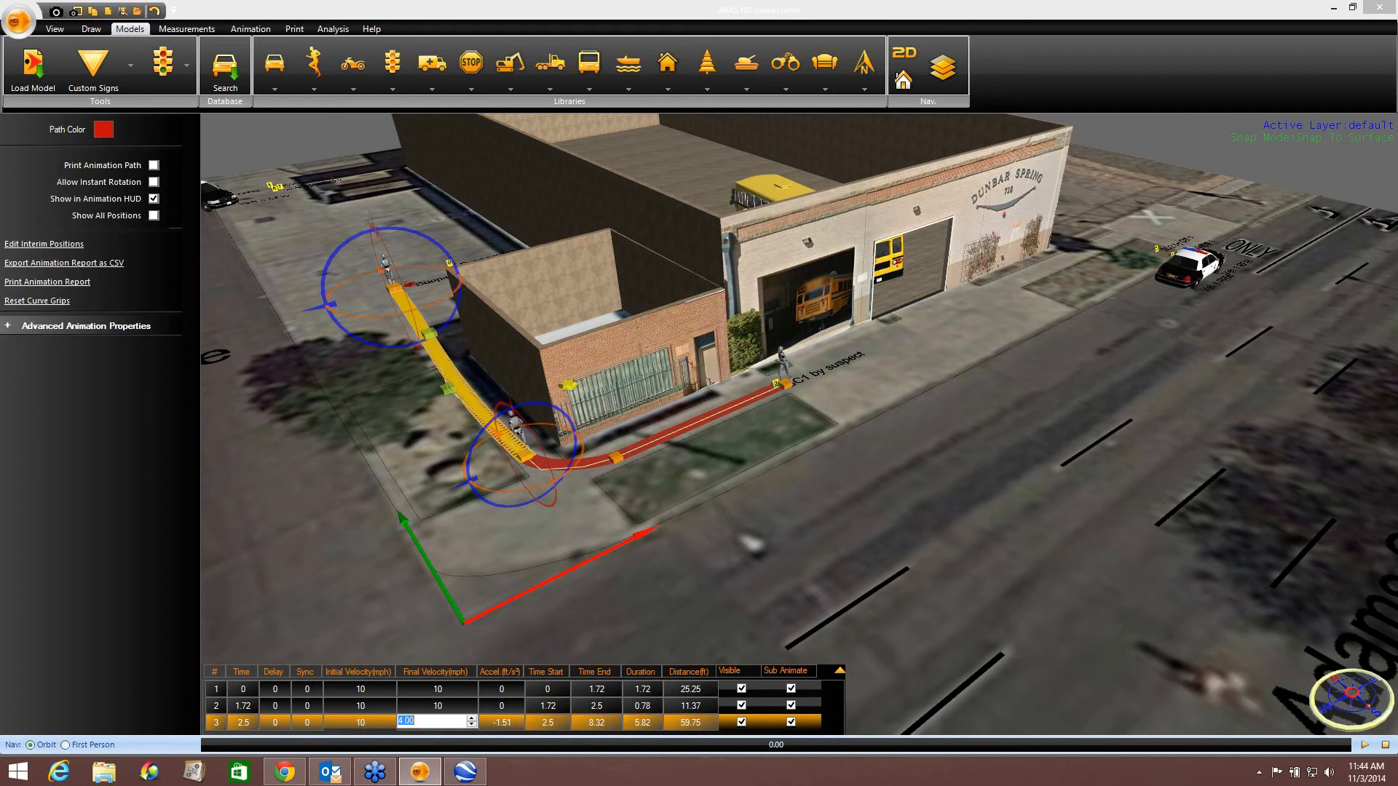
{"action": "type", "text": "10"}
{"action": "left_click", "coordinate": [654, 648]}
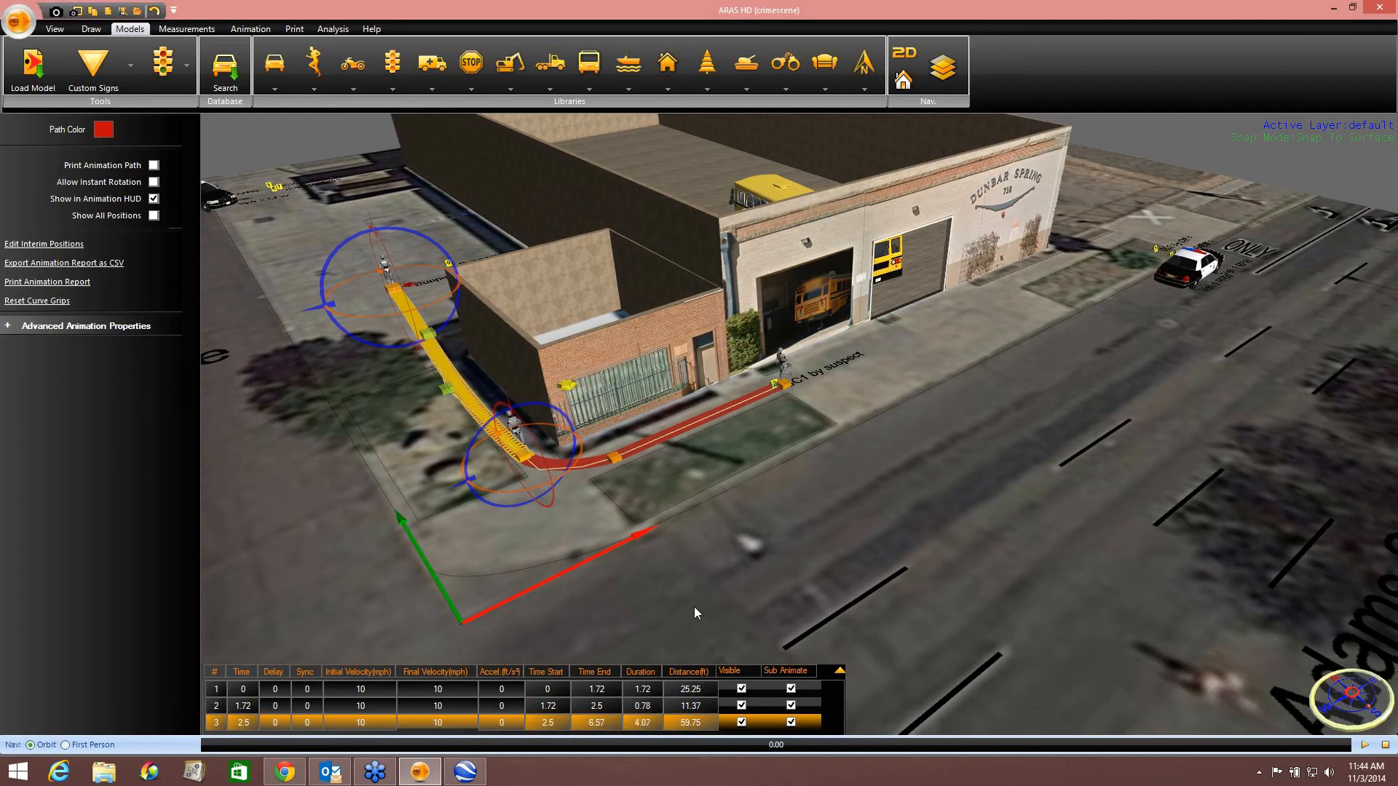
Play the animation to preview the jogger's run, then reselect the path.
{"action": "middle_click_drag", "start_coordinate": [695, 606], "coordinate": [610, 548]}
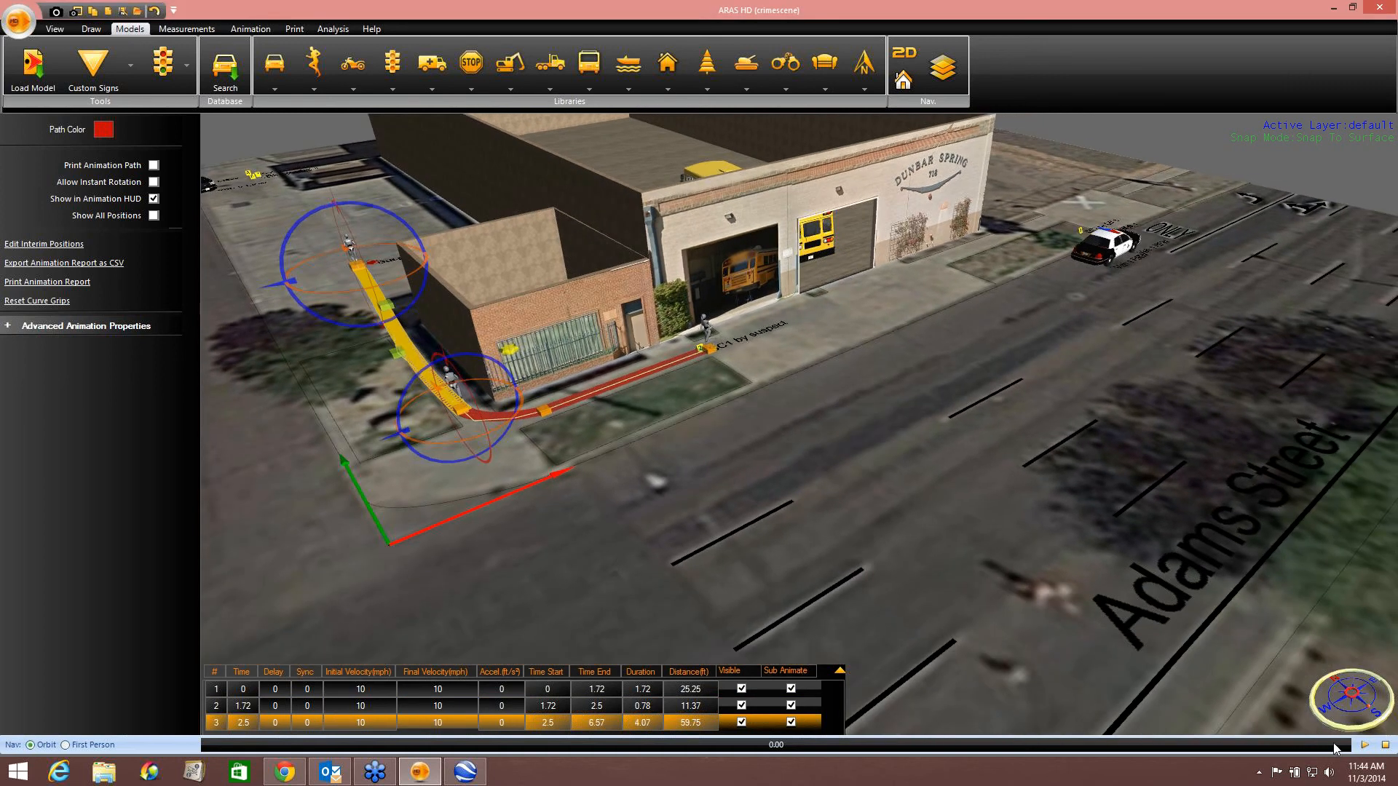
{"action": "left_click", "coordinate": [1095, 461]}
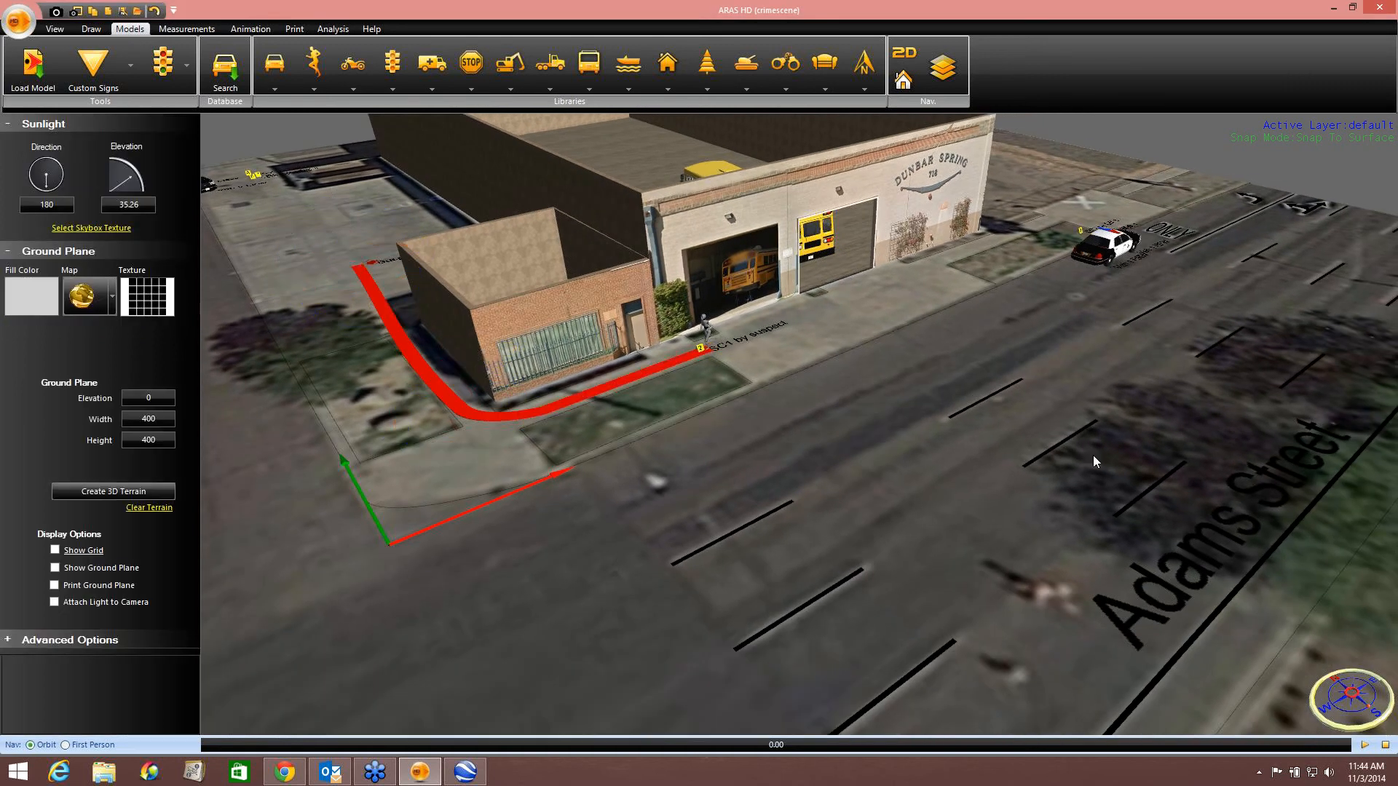
{"action": "left_click", "coordinate": [1365, 745]}
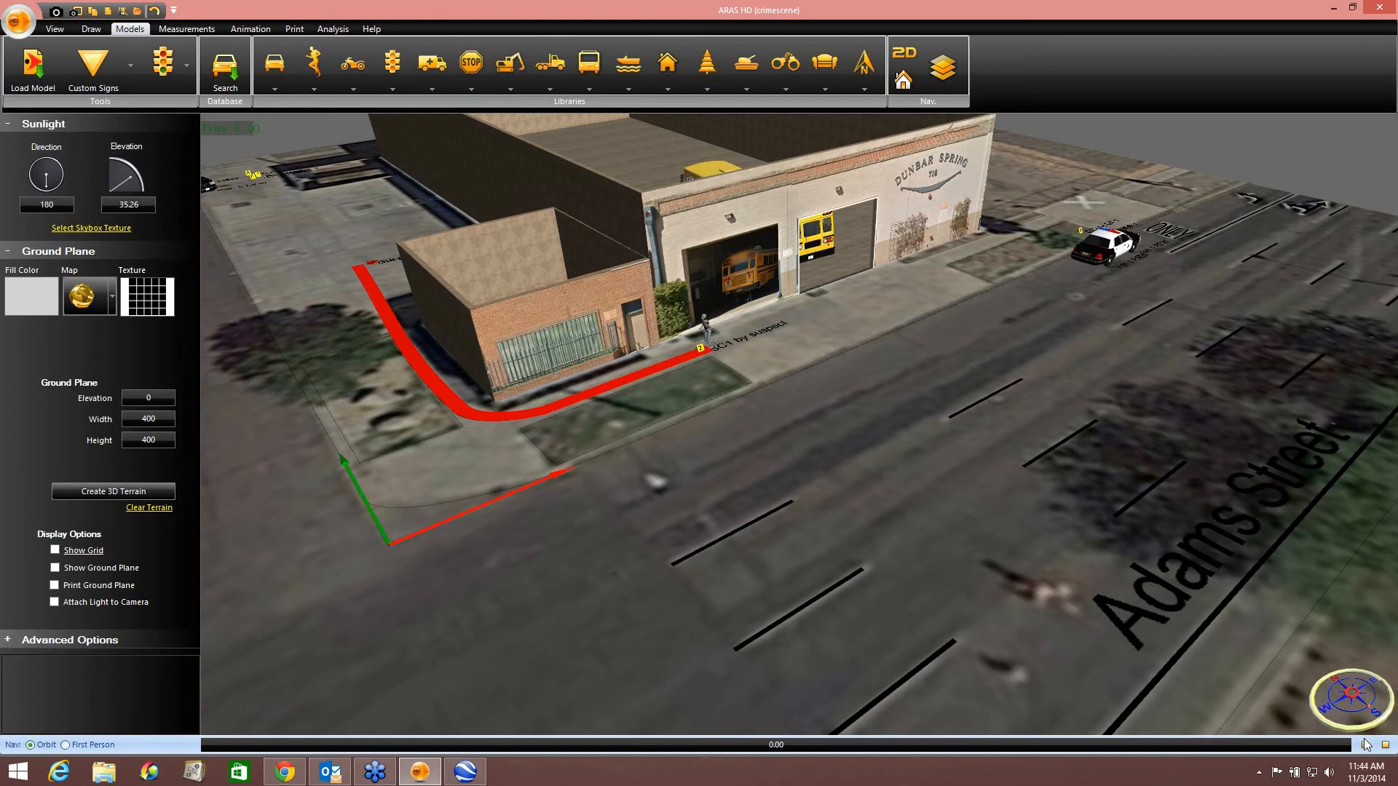
{"action": "left_click", "coordinate": [479, 421]}
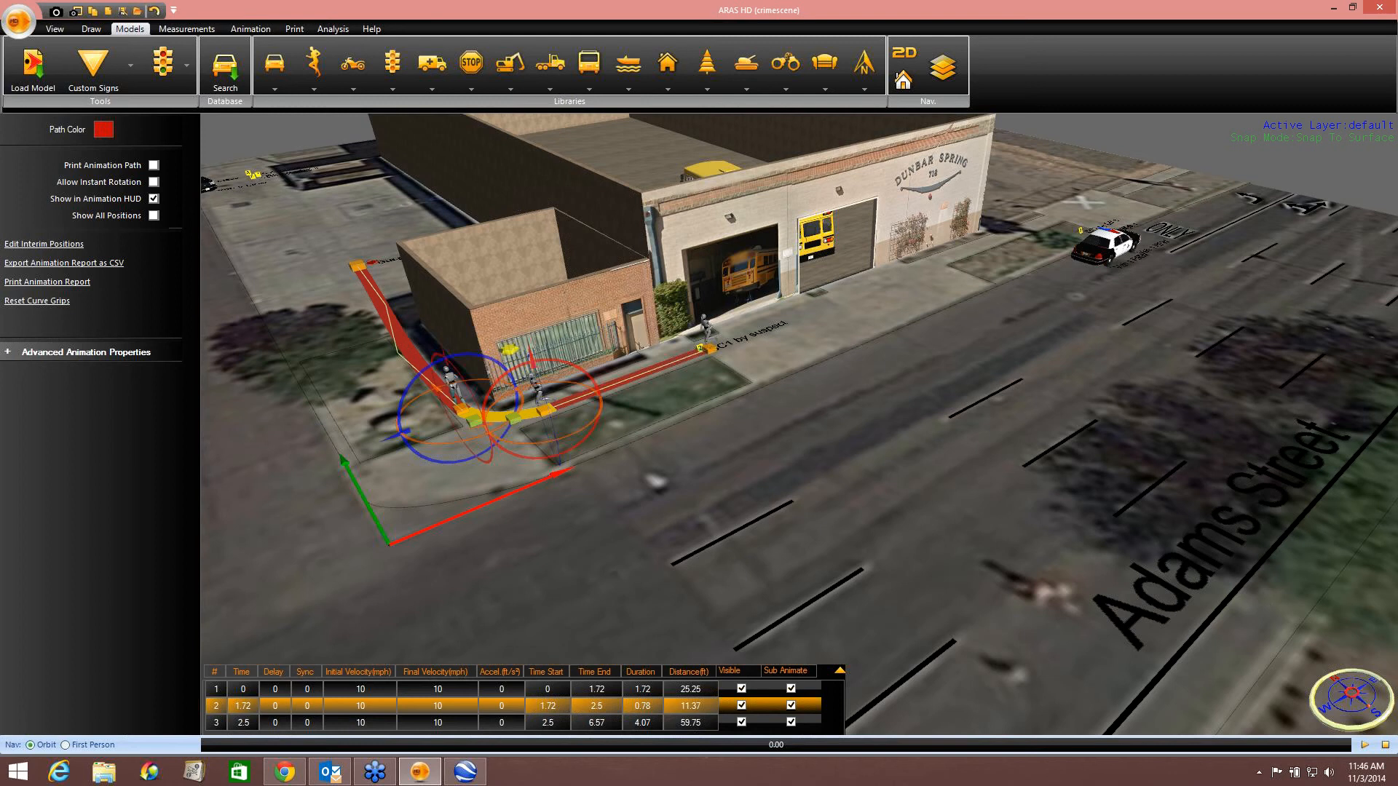
Move the police car from near the building to the 8th Avenue intersection on Adams Street.
{"action": "middle_click_drag", "start_coordinate": [976, 370], "coordinate": [704, 370]}
{"action": "scroll", "coordinate": [792, 334], "scroll_direction": "down", "scroll_amount": 3}
{"action": "left_click", "coordinate": [873, 263]}
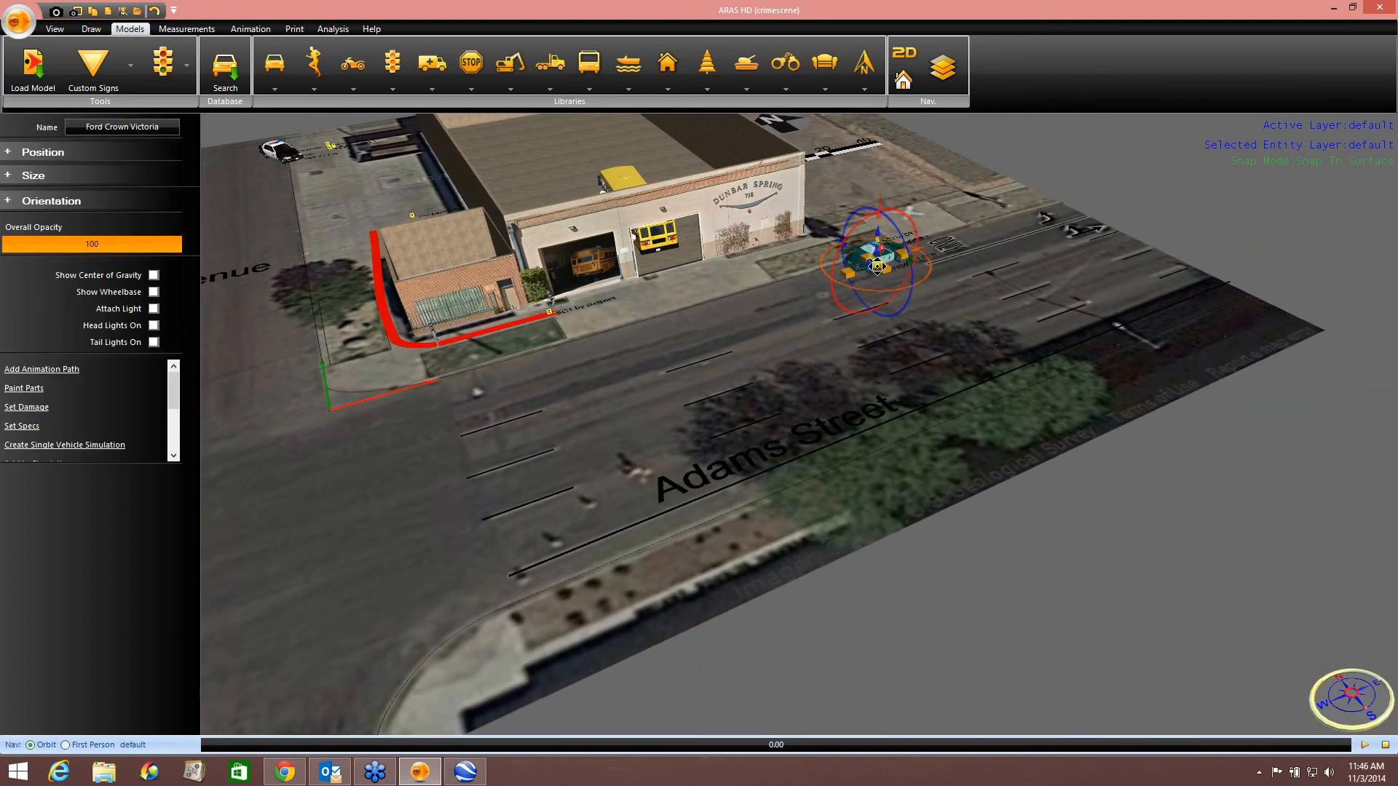
{"action": "left_click_drag", "start_coordinate": [849, 273], "coordinate": [273, 490]}
{"action": "middle_click_drag", "start_coordinate": [504, 416], "coordinate": [560, 503]}
{"action": "scroll", "coordinate": [624, 390], "scroll_direction": "down", "scroll_amount": 2}
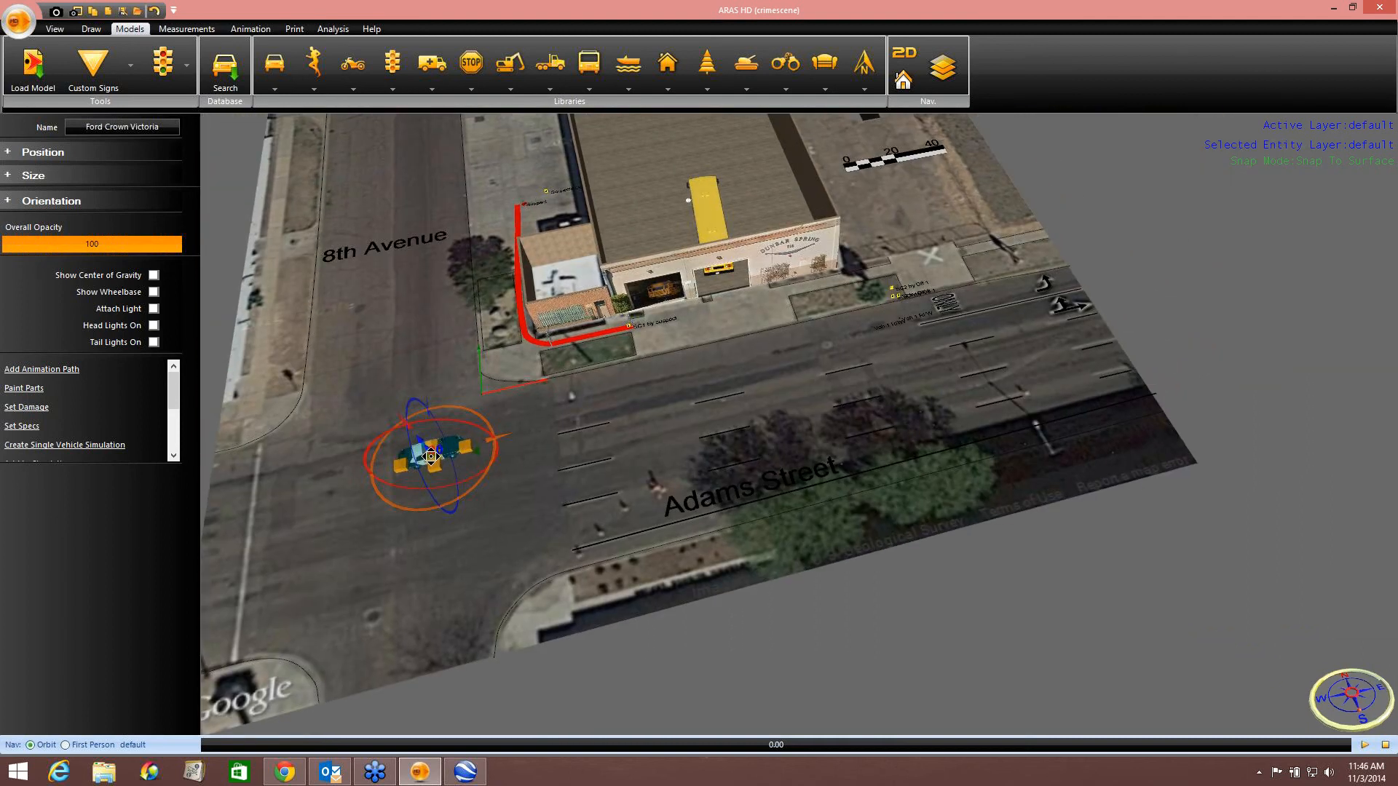
{"action": "left_click_drag", "start_coordinate": [434, 458], "coordinate": [406, 450]}
Add an animation path for the police car running east along Adams Street to past the garage, with two segments.
{"action": "right_click", "coordinate": [406, 449]}
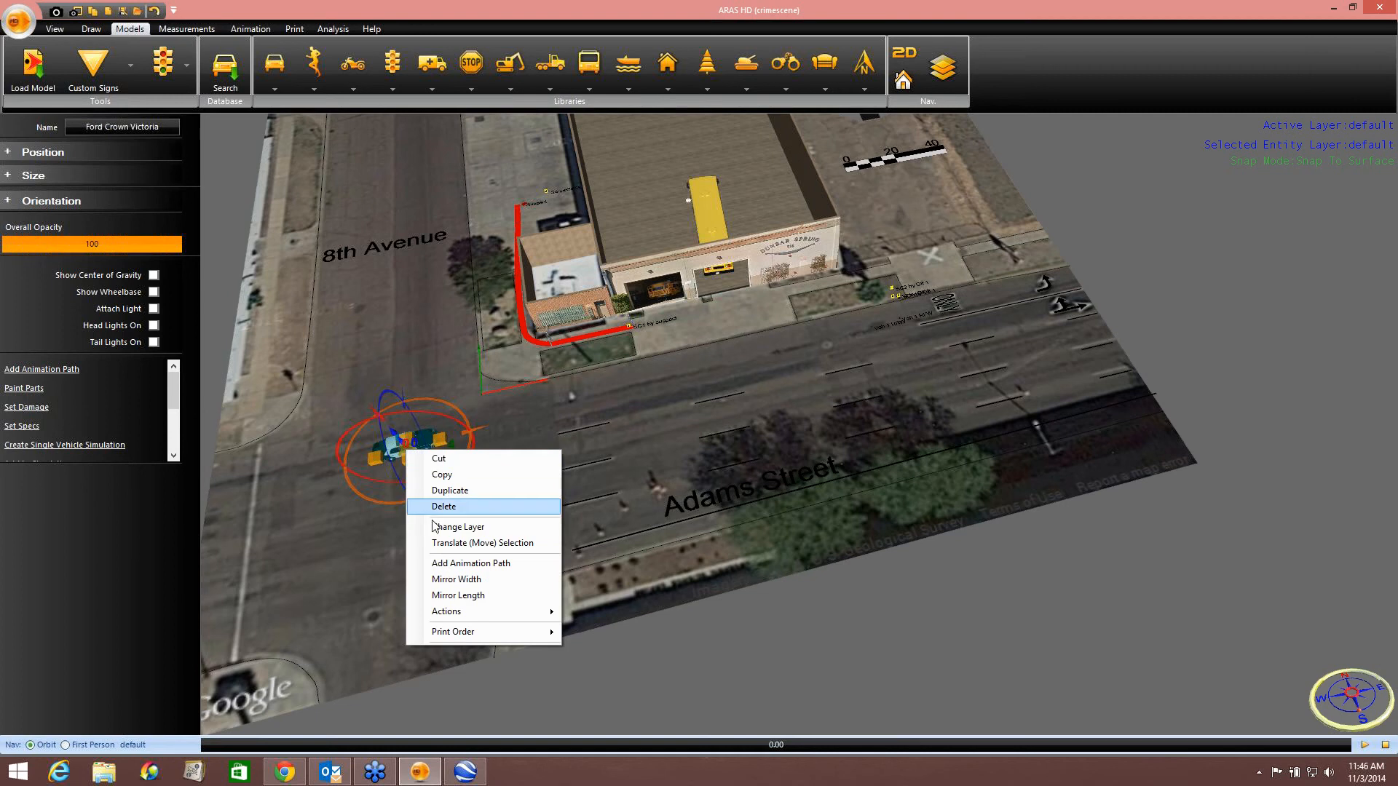
{"action": "left_click", "coordinate": [451, 562]}
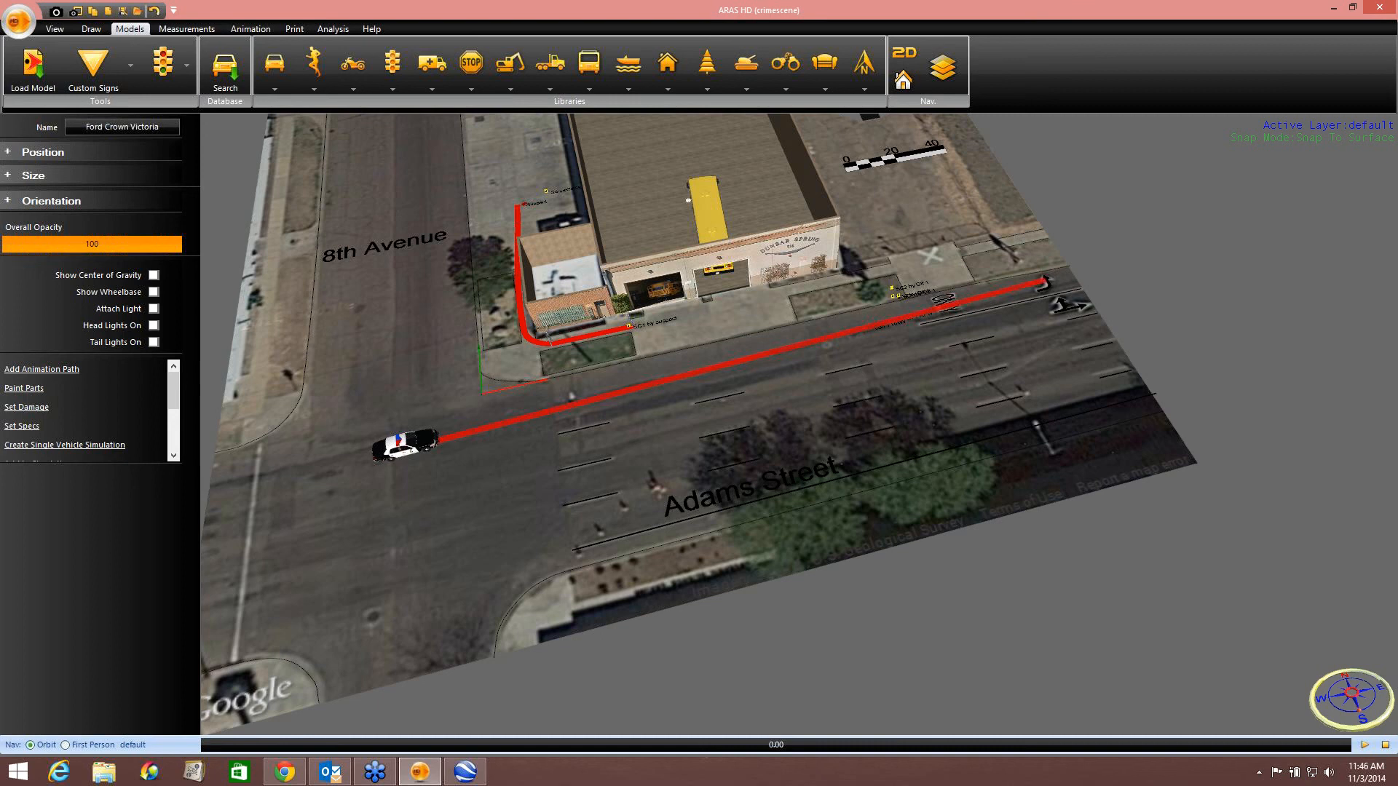
{"action": "right_click", "coordinate": [1050, 279]}
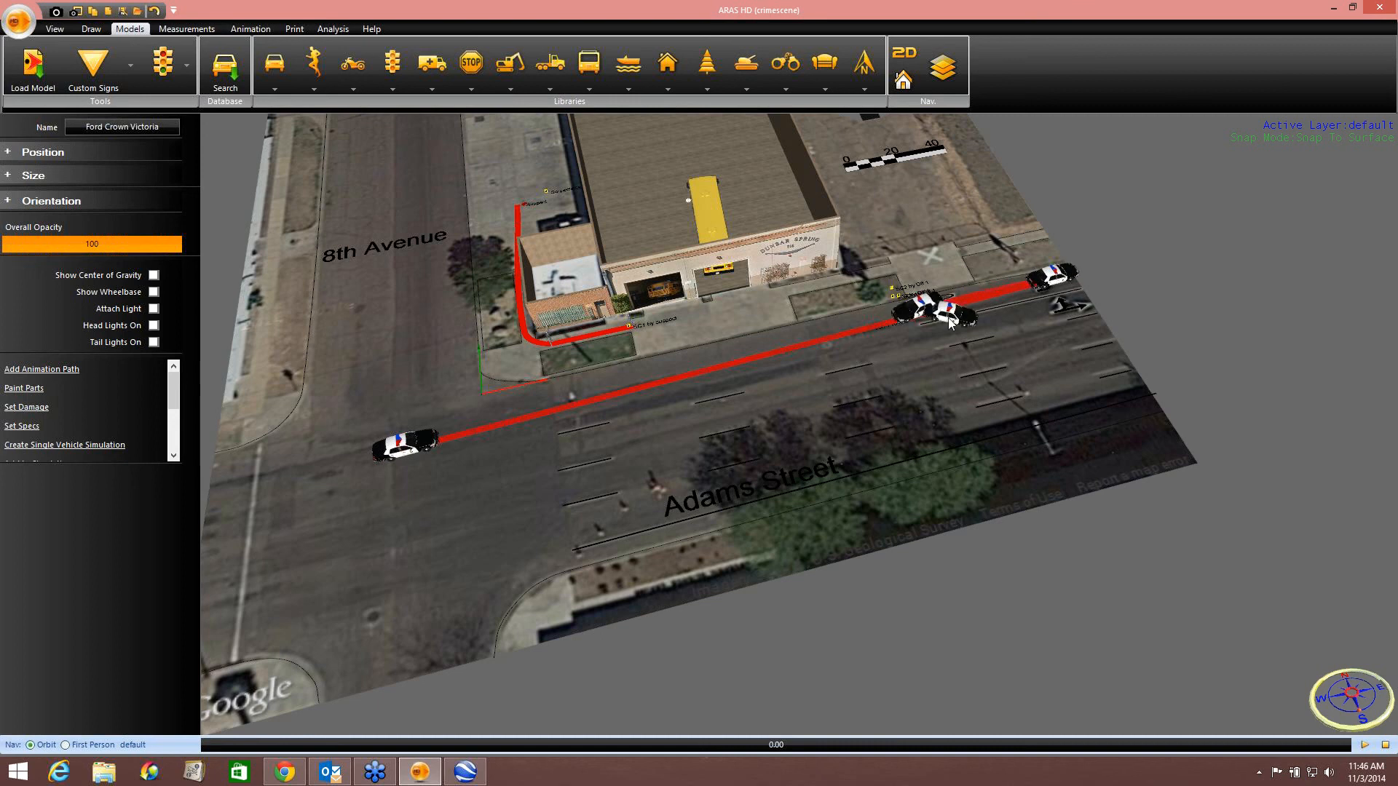
{"action": "right_click", "coordinate": [949, 318]}
{"action": "left_click", "coordinate": [970, 327]}
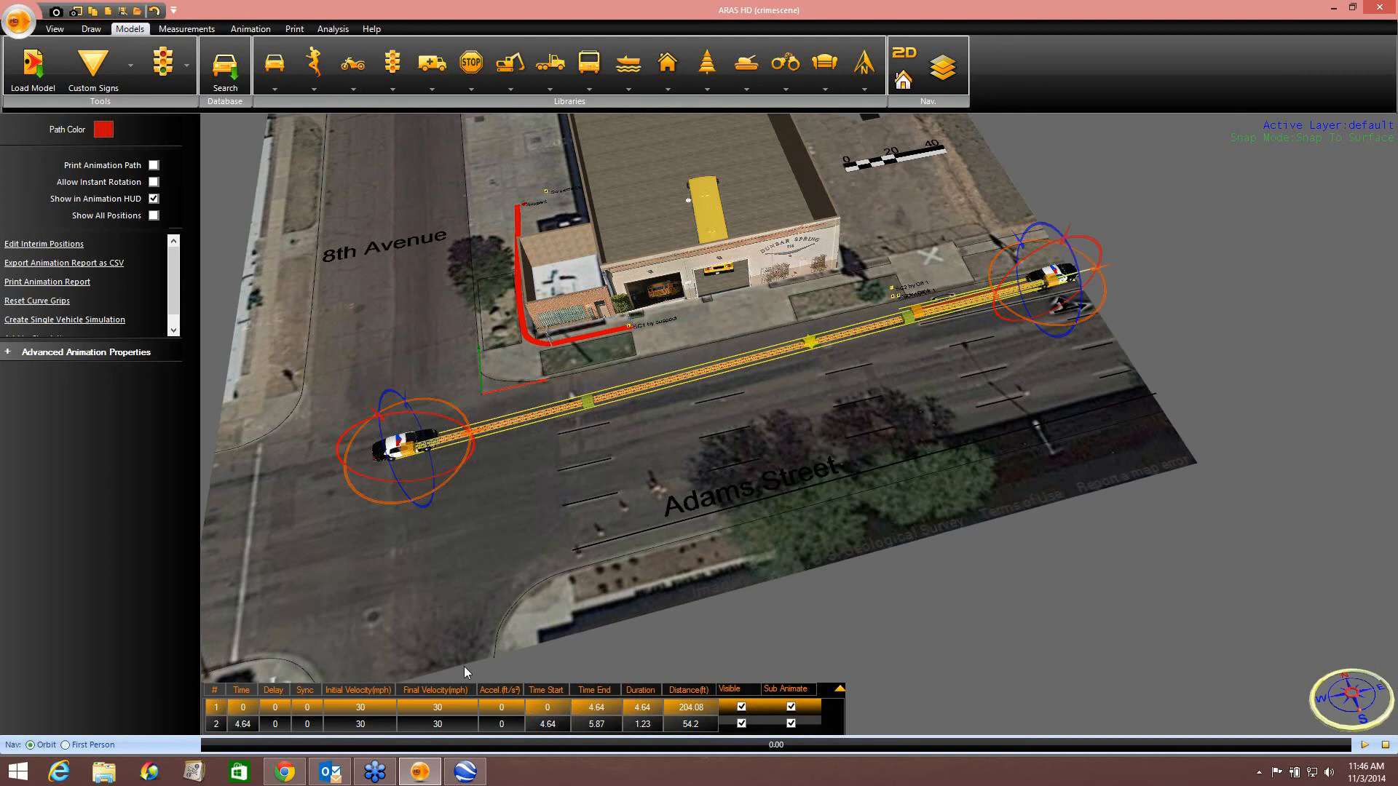
Set the first segment's final velocity to 0 and the second segment's initial velocity to 0 and final velocity to 10 mph.
{"action": "double_click", "coordinate": [435, 706]}
{"action": "type", "text": "0"}
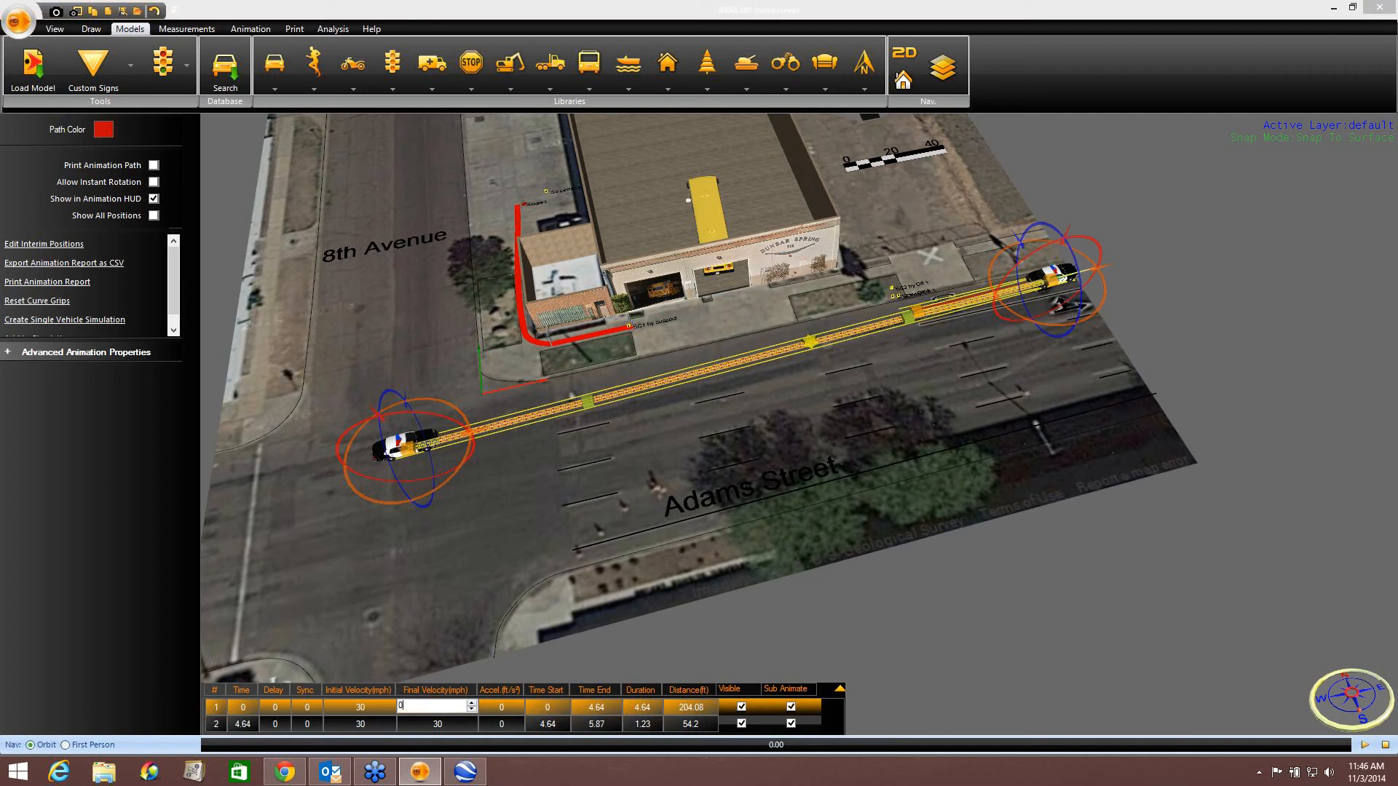
{"action": "key", "text": "Return"}
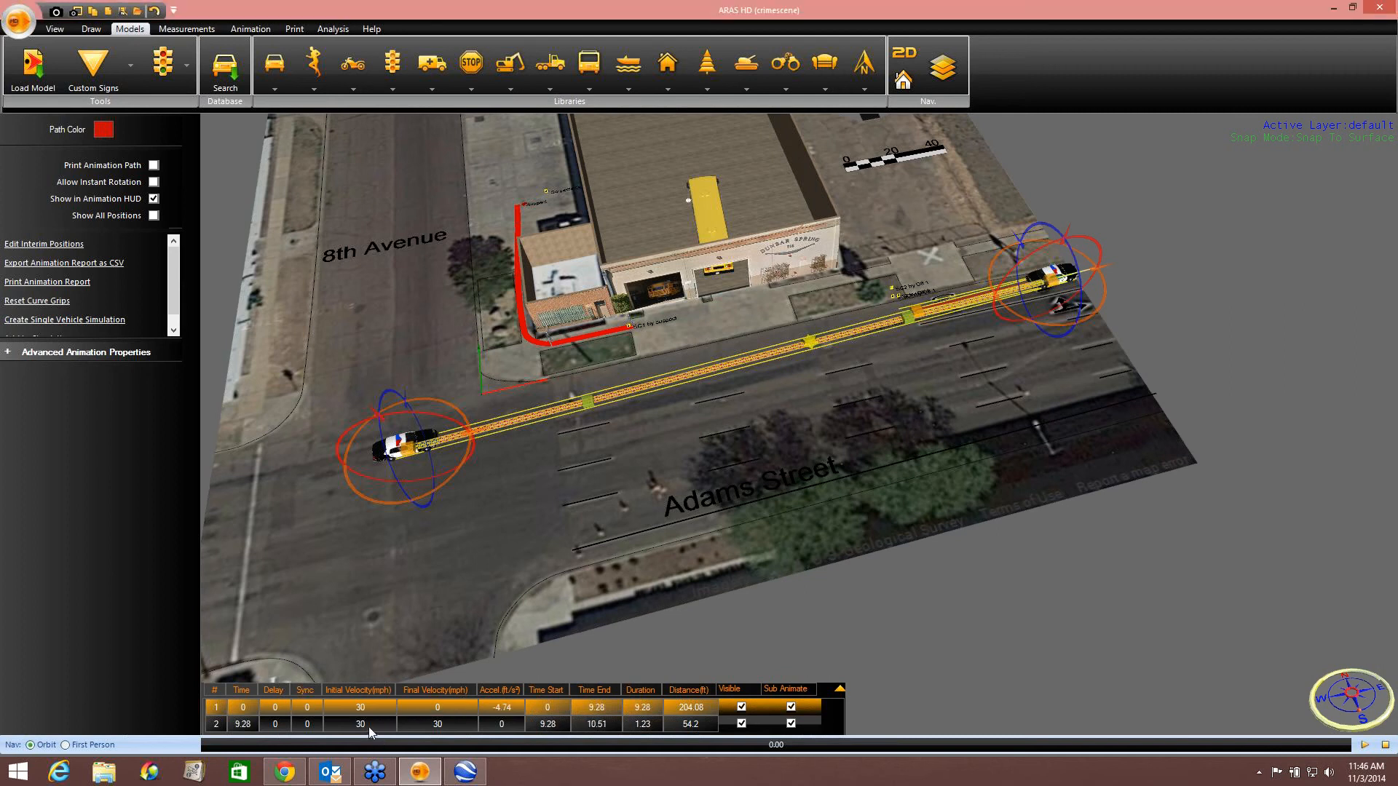
{"action": "double_click", "coordinate": [368, 725]}
{"action": "type", "text": "0"}
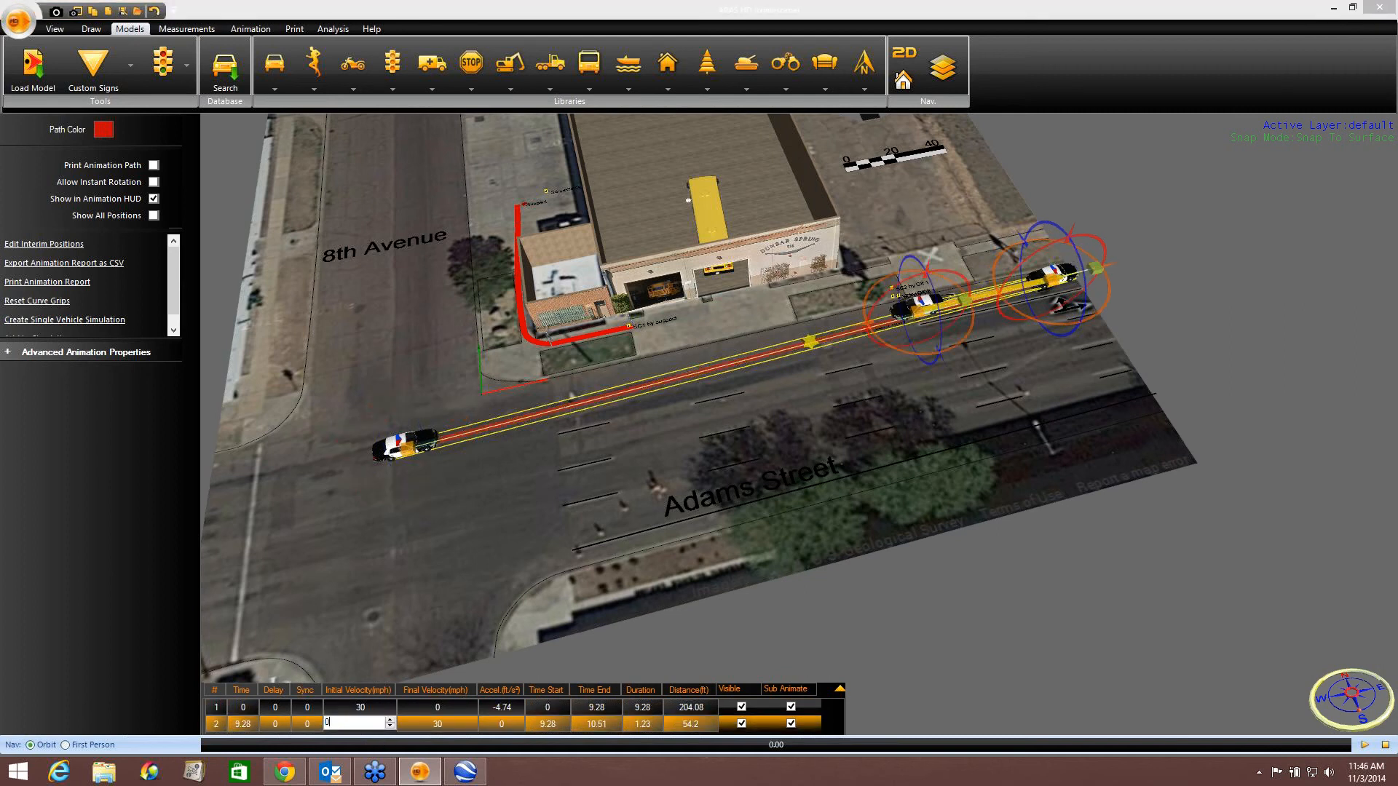
{"action": "double_click", "coordinate": [426, 722]}
{"action": "type", "text": "10"}
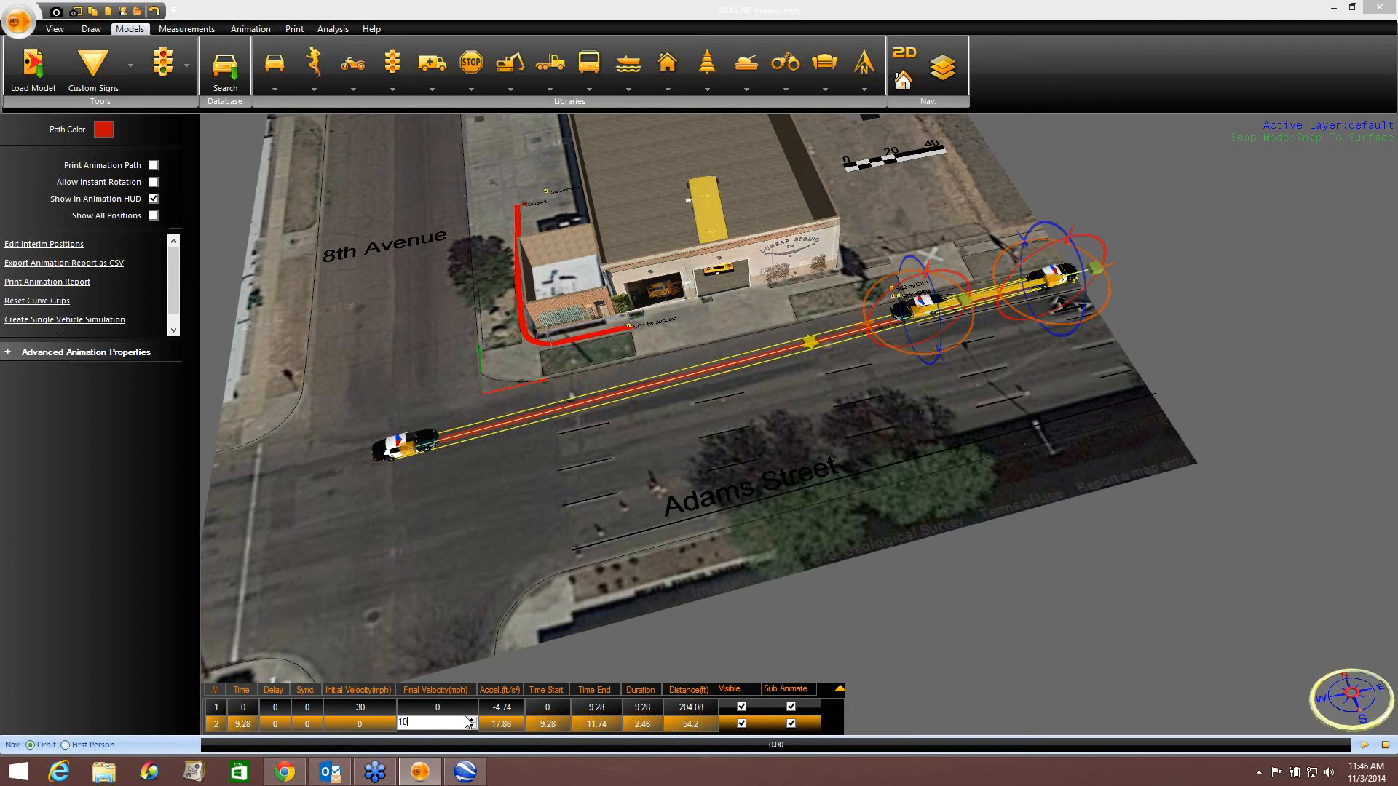
{"action": "left_click", "coordinate": [539, 655]}
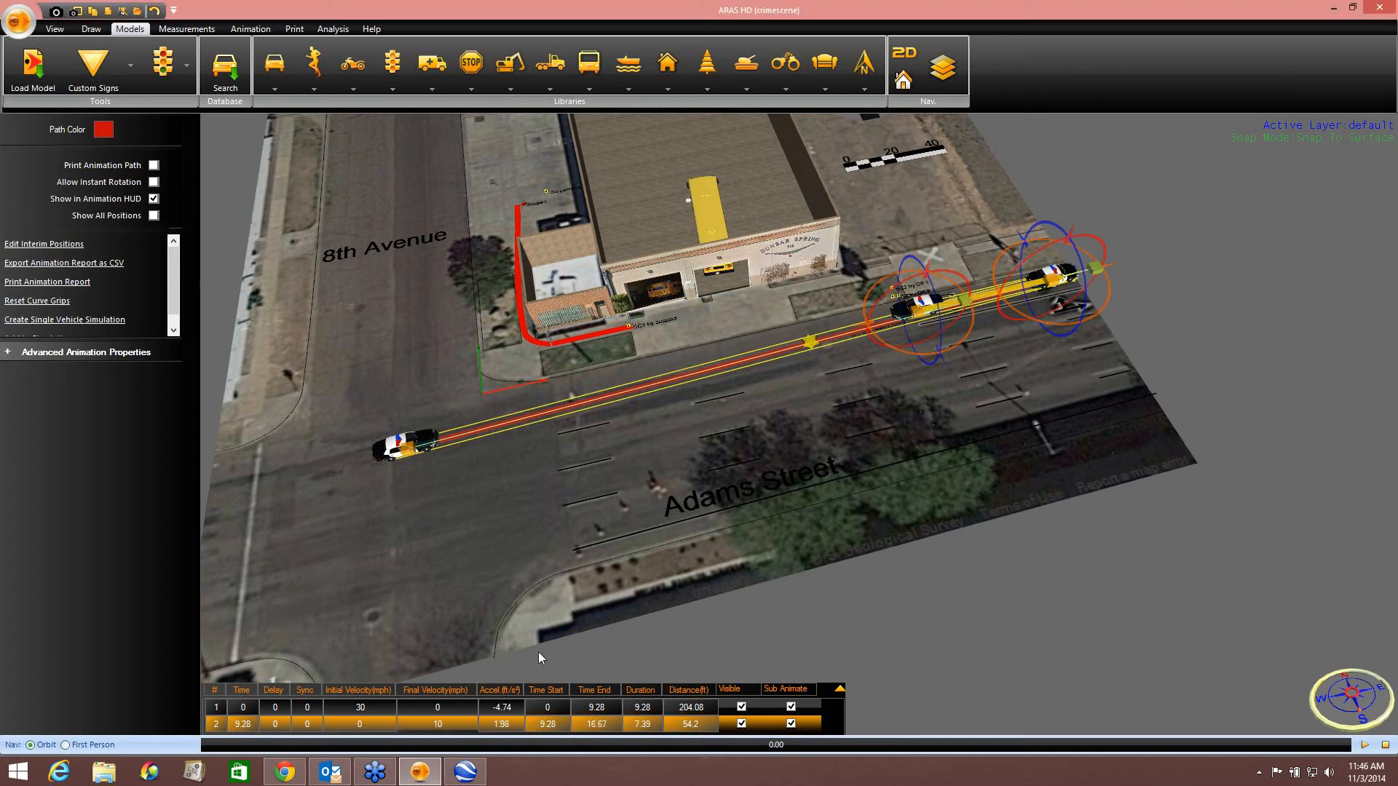
Open the advanced animation properties and enable Reverse for the second path segment.
{"action": "left_click", "coordinate": [54, 353]}
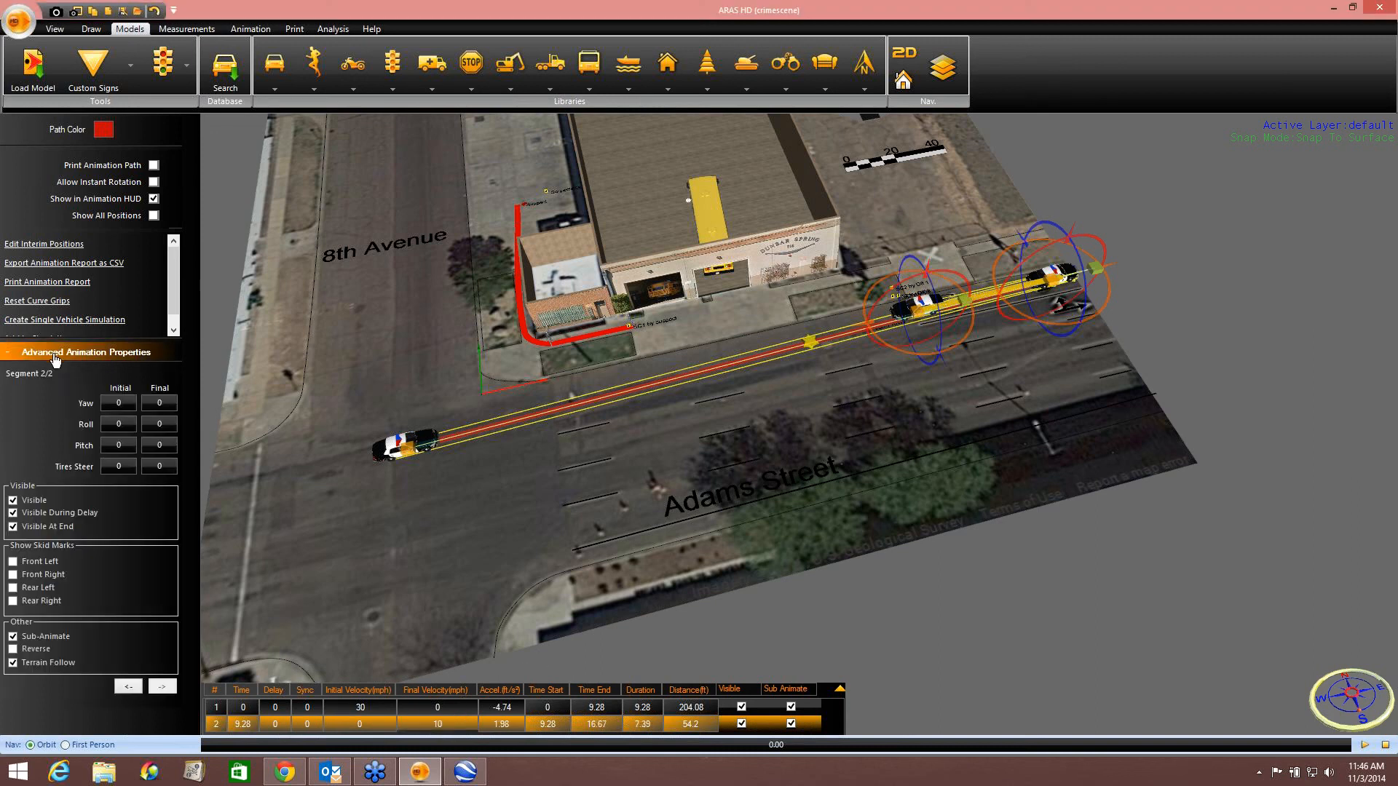
{"action": "left_click", "coordinate": [14, 650]}
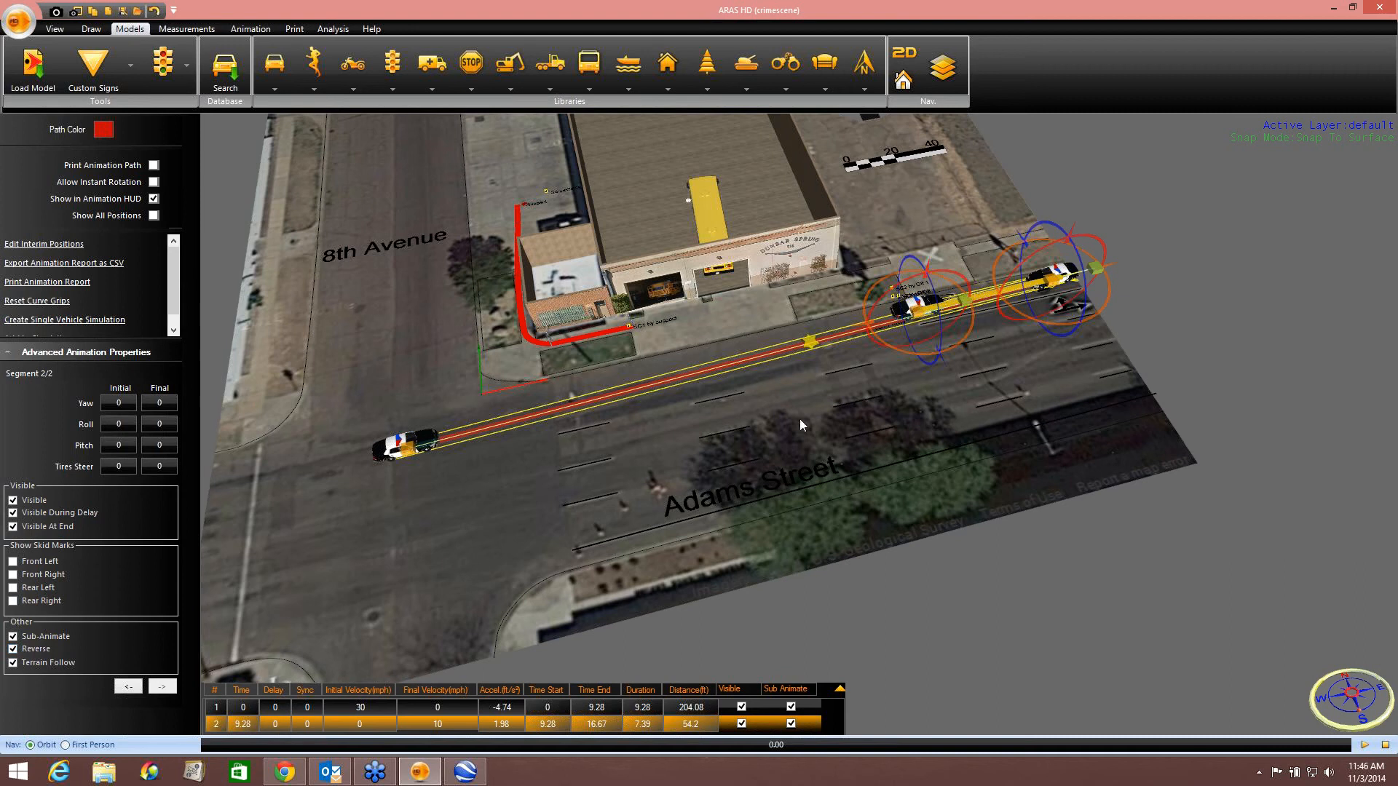
{"action": "scroll", "coordinate": [908, 357], "scroll_direction": "up", "scroll_amount": 10}
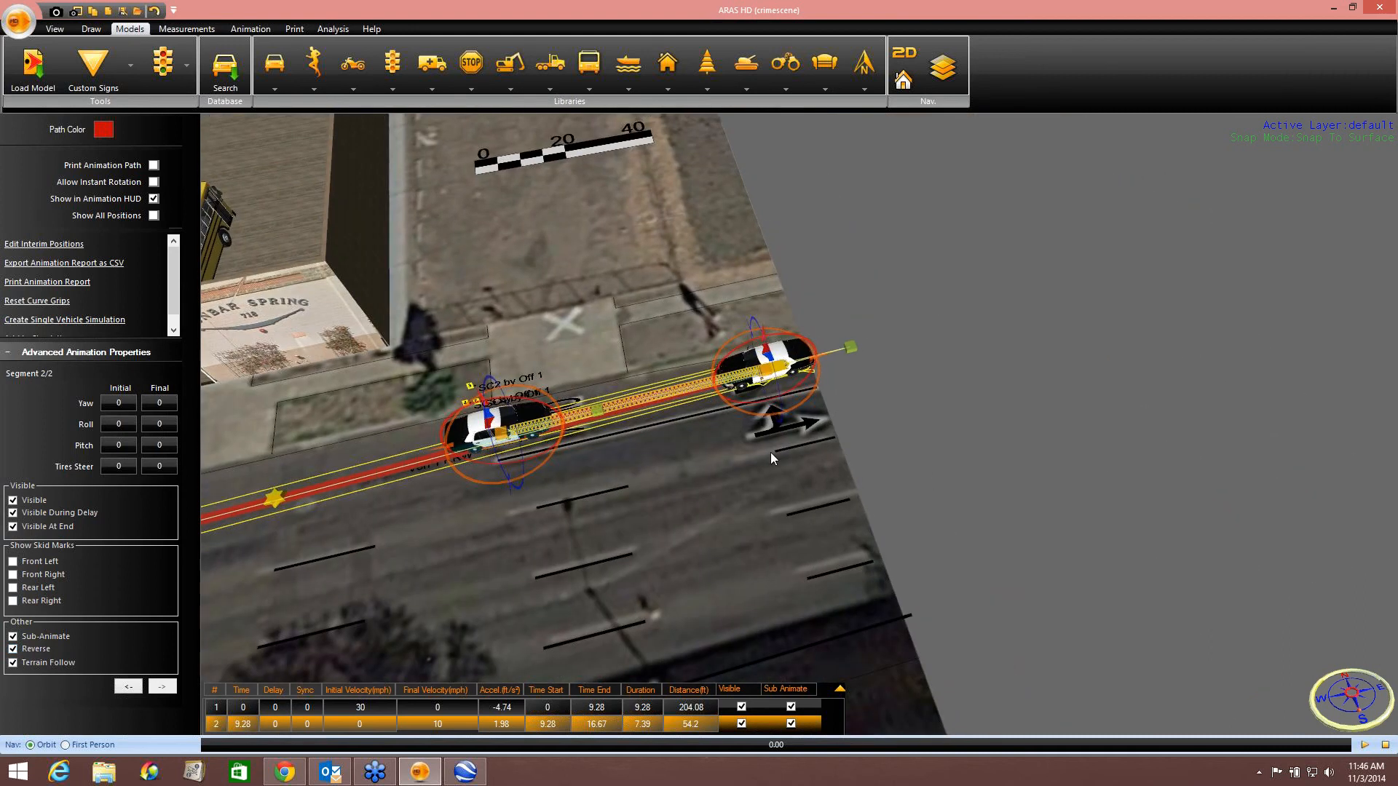
Pull the second path segment's end point back west along Adams Street, then play the animation to preview it.
{"action": "left_click_drag", "start_coordinate": [839, 356], "coordinate": [710, 386]}
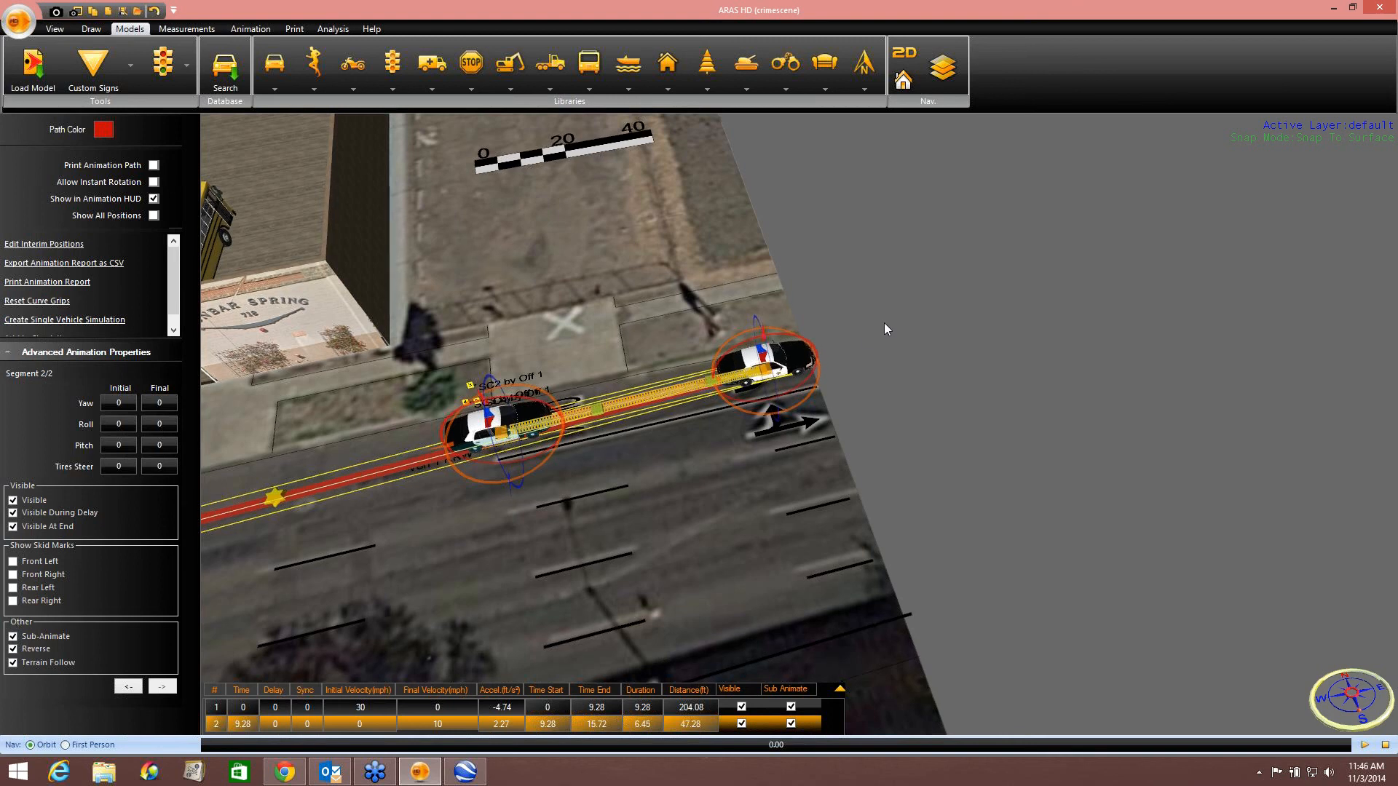
{"action": "middle_click_drag", "start_coordinate": [884, 322], "coordinate": [954, 216]}
{"action": "scroll", "coordinate": [868, 348], "scroll_direction": "down", "scroll_amount": 3}
{"action": "middle_click_drag", "start_coordinate": [983, 284], "coordinate": [1005, 265]}
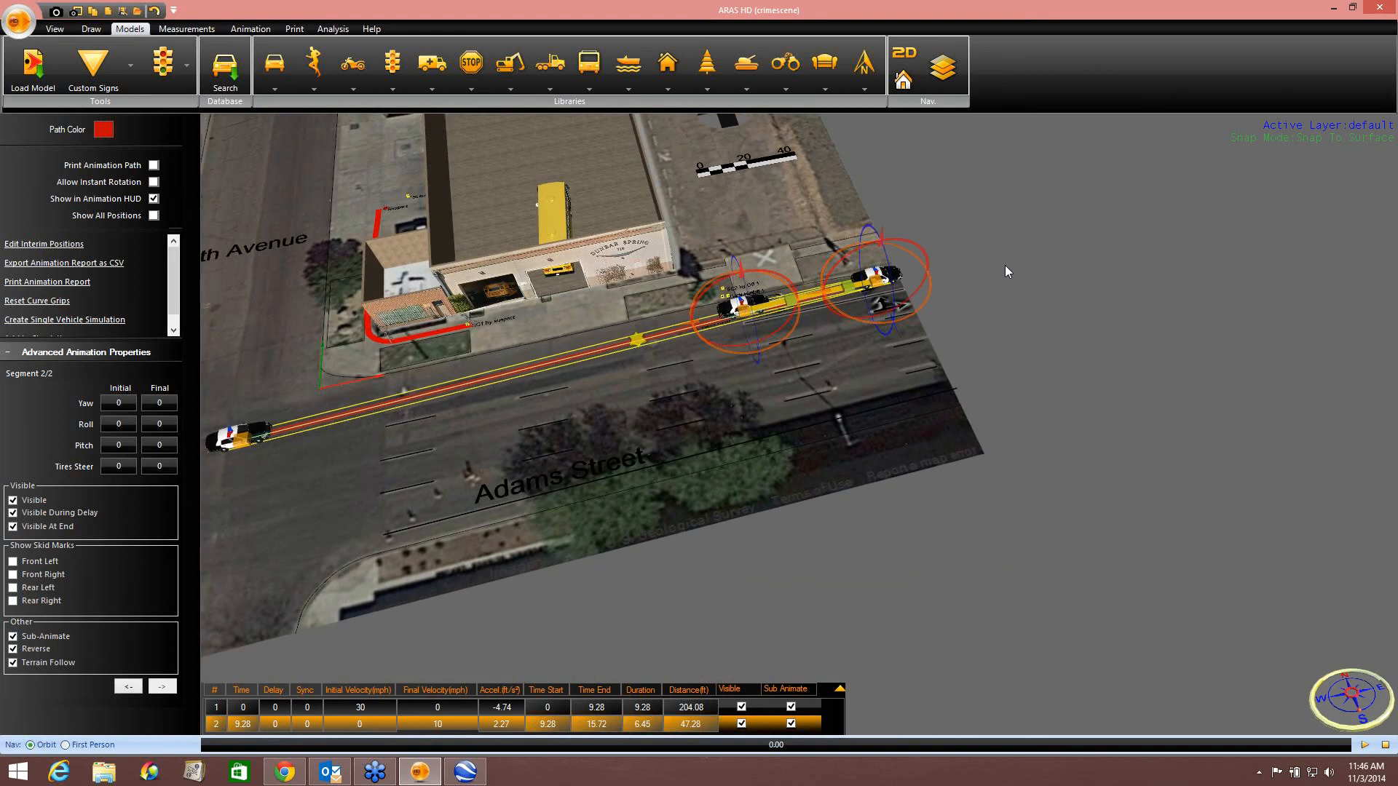
{"action": "left_click", "coordinate": [930, 374]}
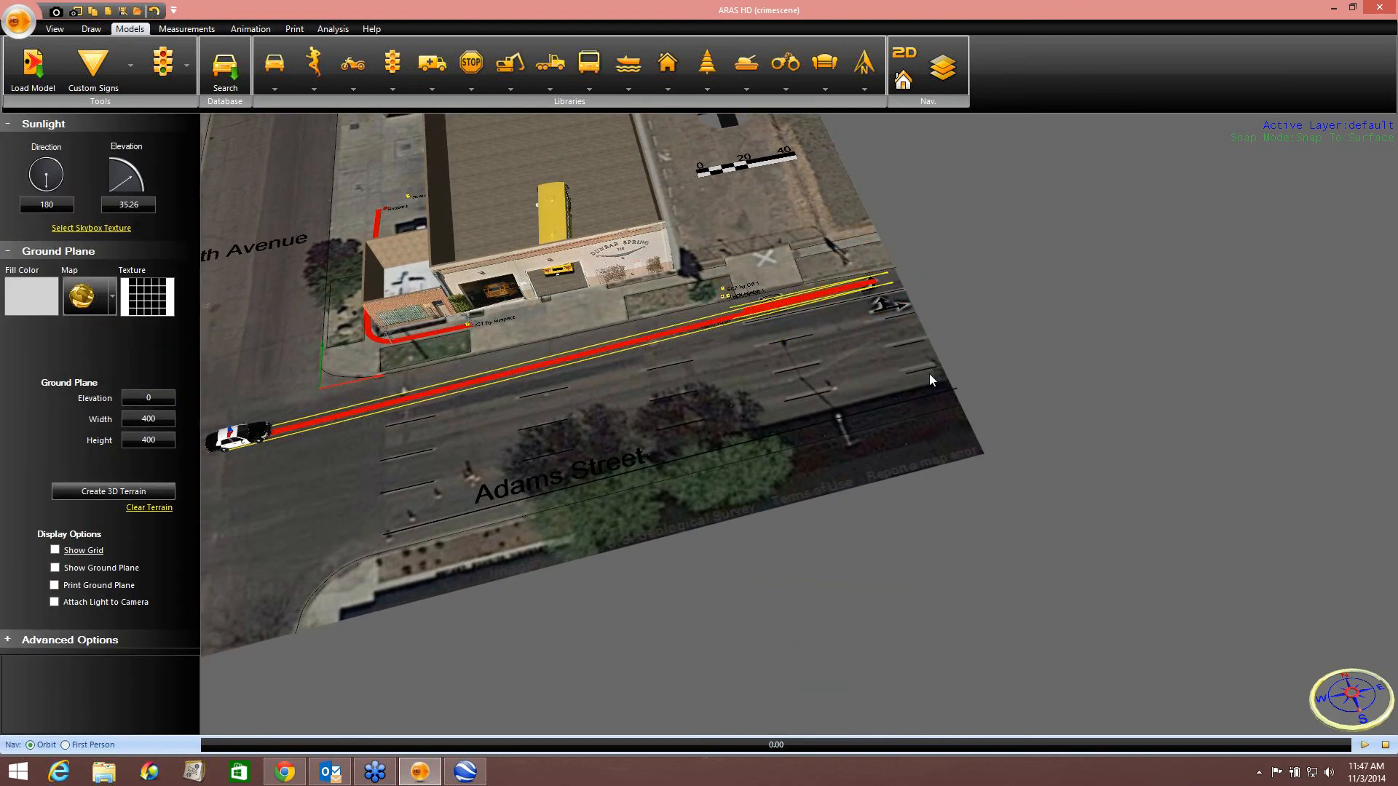
{"action": "left_click", "coordinate": [1366, 746]}
Select the police car's second path segment and toggle its Reverse option off and back on.
{"action": "left_click", "coordinate": [480, 387]}
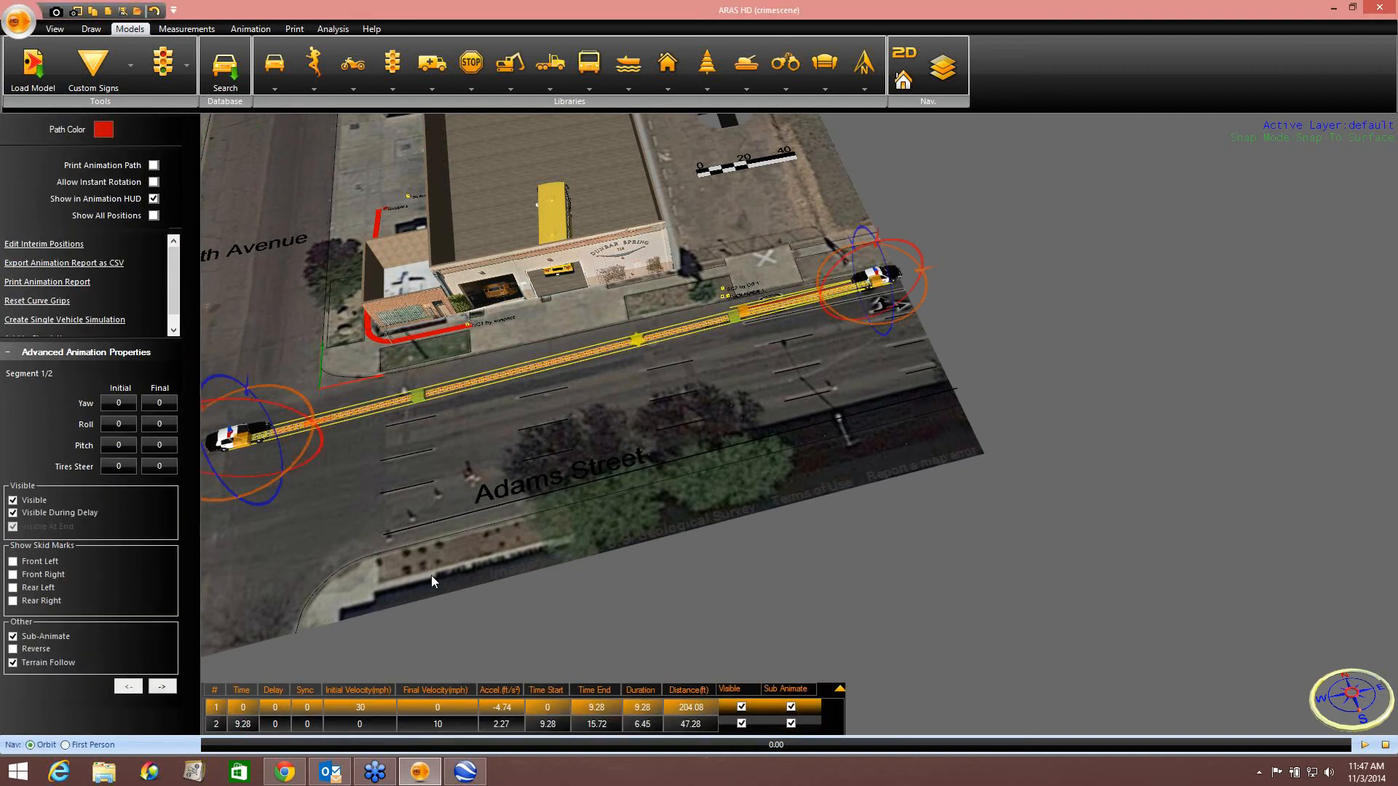
{"action": "double_click", "coordinate": [432, 724]}
{"action": "key", "text": "Return"}
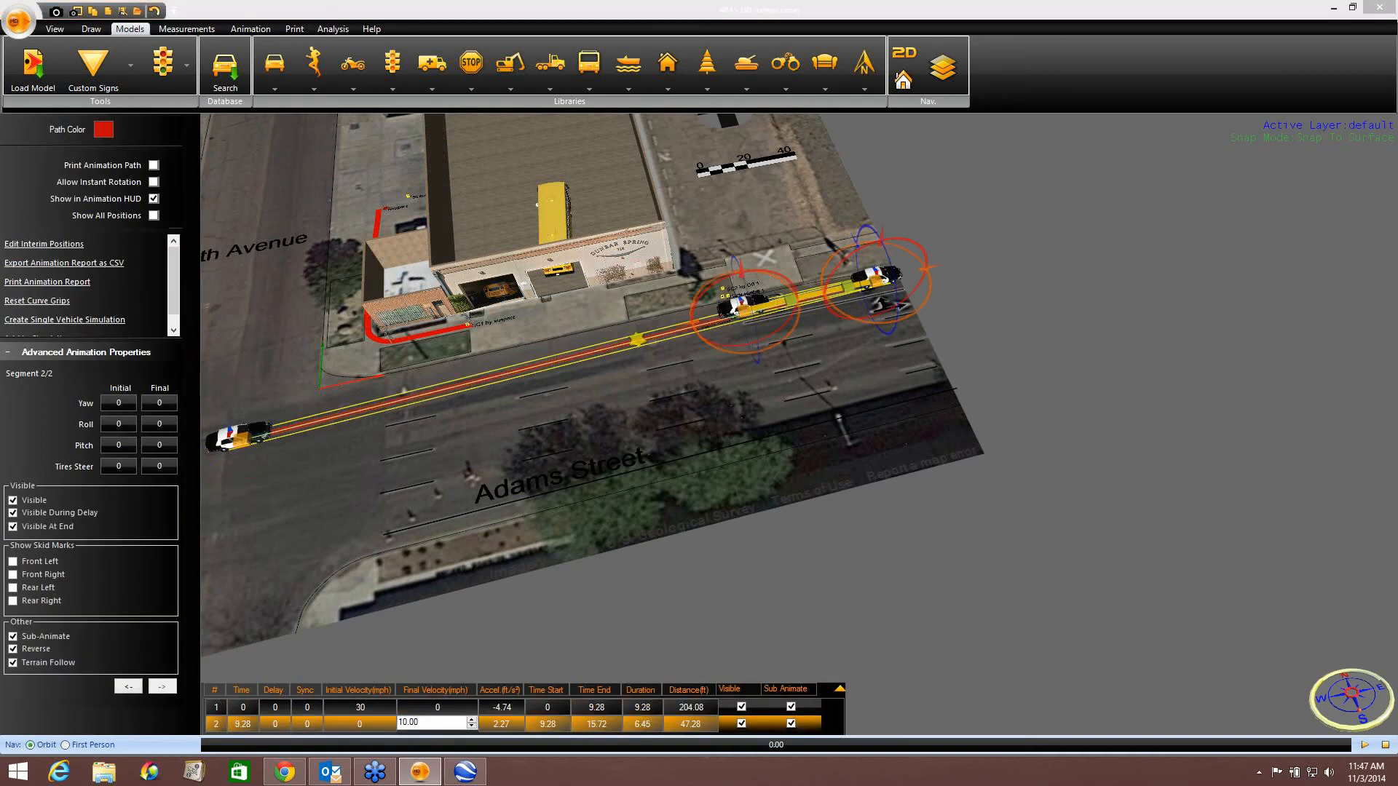
{"action": "left_click", "coordinate": [35, 353]}
{"action": "left_click", "coordinate": [34, 353]}
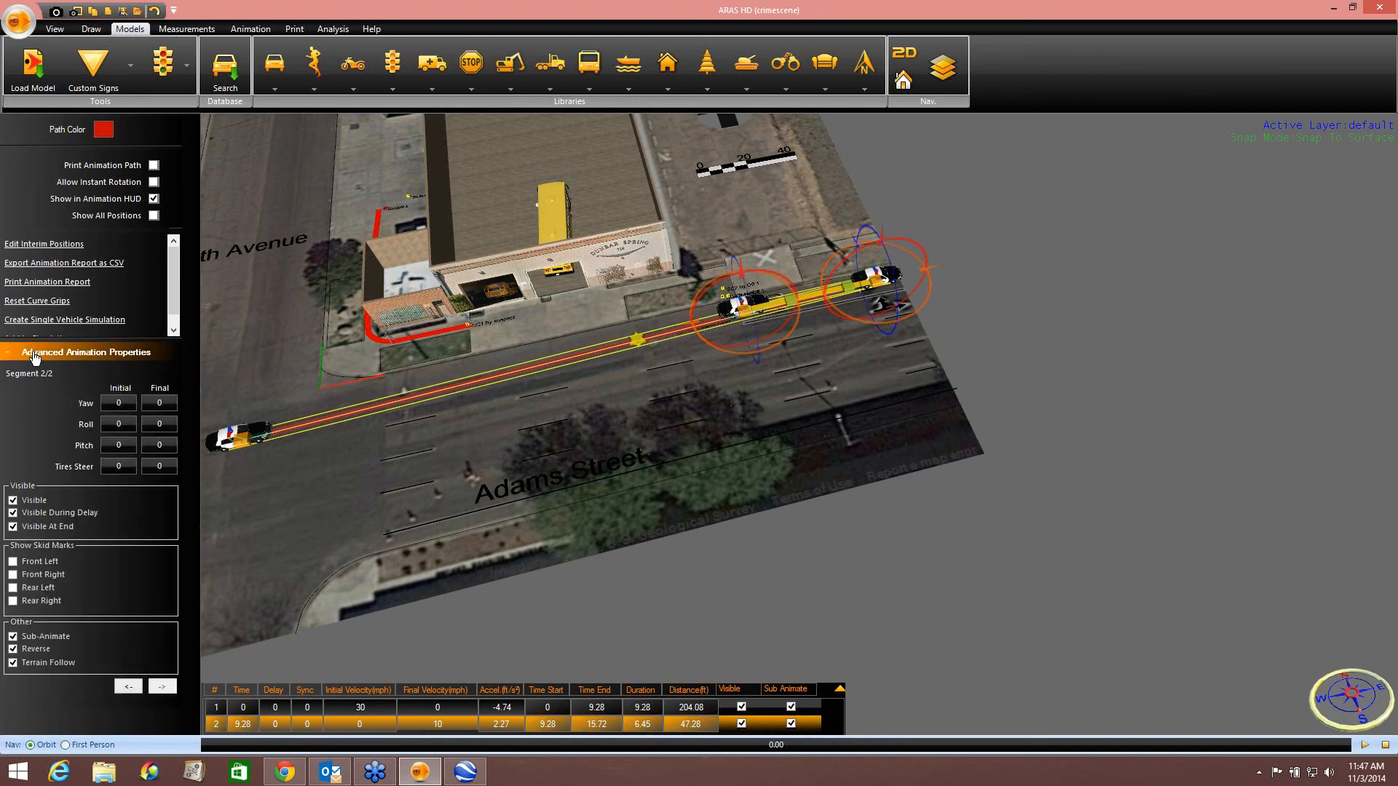
{"action": "left_click", "coordinate": [13, 649]}
{"action": "left_click", "coordinate": [13, 650]}
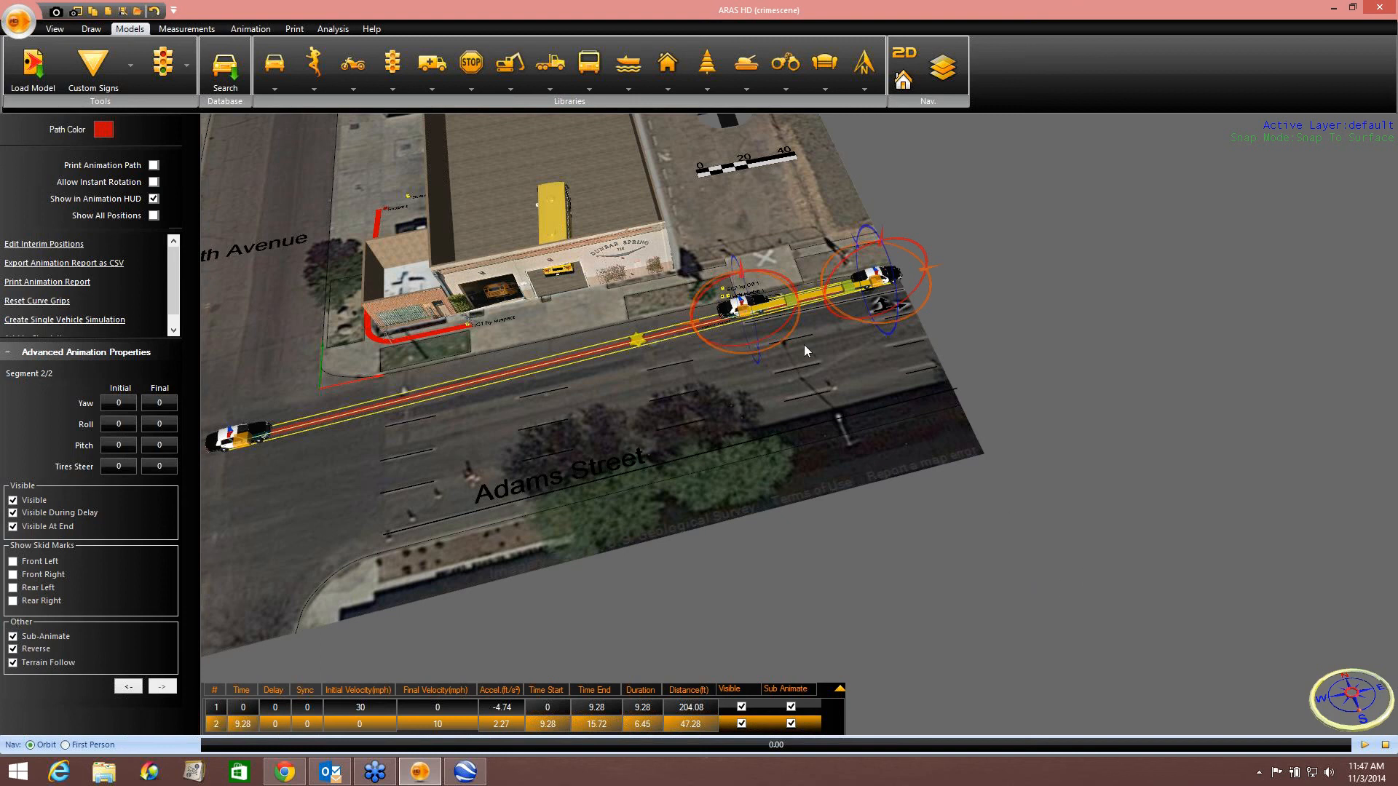
Readjust the reversing segment's end point along Adams Street, previewing the animation after each move.
{"action": "scroll", "coordinate": [807, 347], "scroll_direction": "up", "scroll_amount": 5}
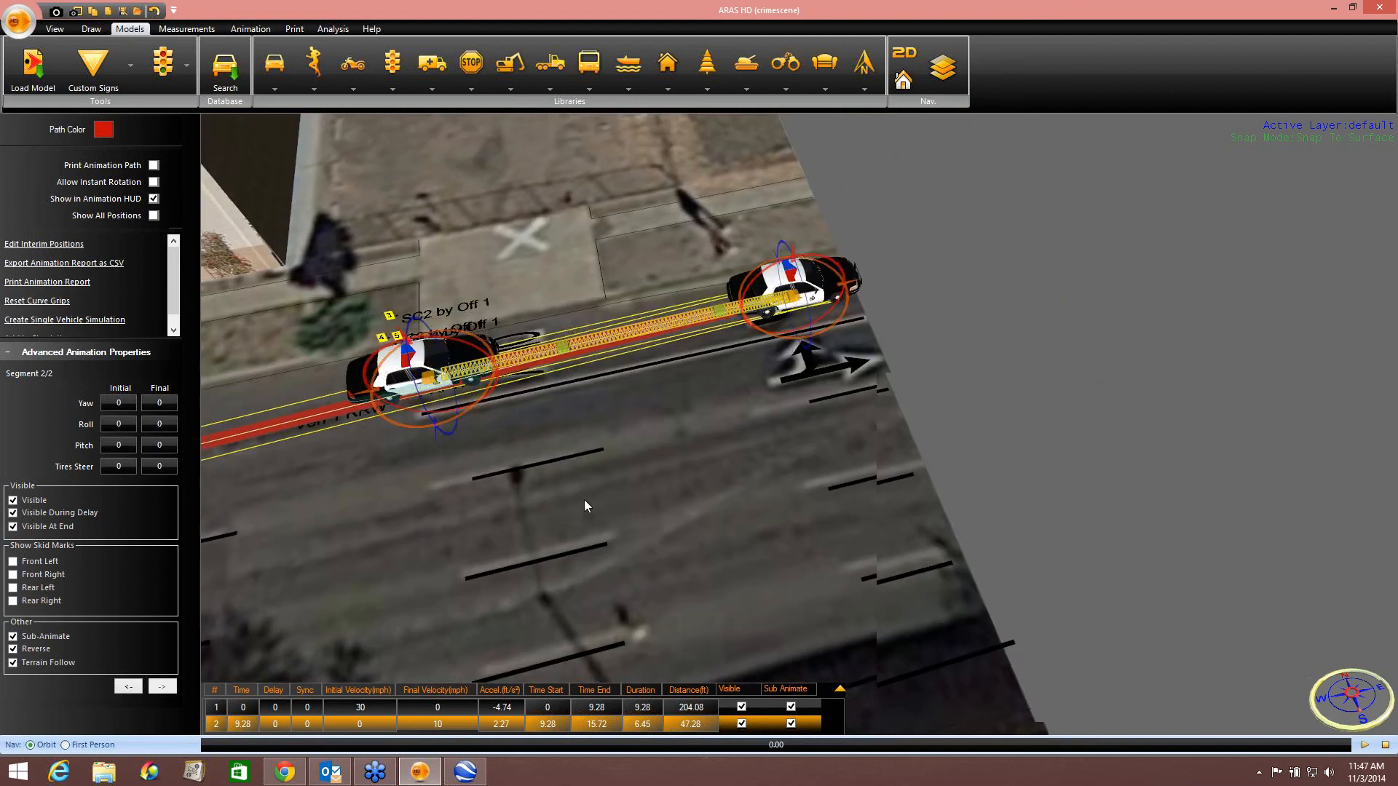
{"action": "middle_click_drag", "start_coordinate": [584, 499], "coordinate": [576, 508]}
{"action": "left_click_drag", "start_coordinate": [710, 322], "coordinate": [897, 273]}
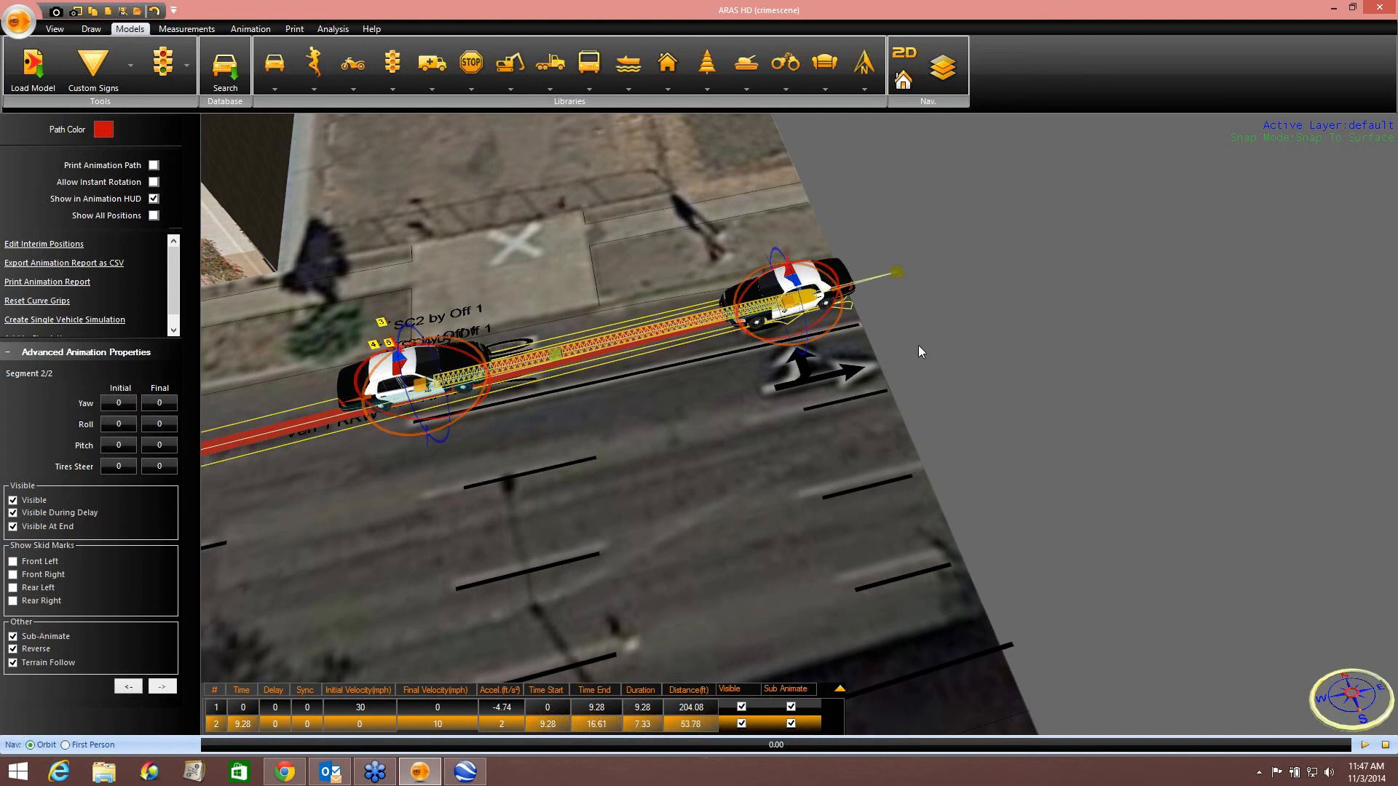
{"action": "left_click", "coordinate": [1366, 746]}
{"action": "mouse_move", "coordinate": [669, 323]}
{"action": "left_mouse_down"}
{"action": "mouse_move", "coordinate": [657, 332]}
{"action": "mouse_move", "coordinate": [638, 316]}
{"action": "mouse_move", "coordinate": [652, 336]}
{"action": "mouse_move", "coordinate": [645, 313]}
{"action": "left_mouse_up"}
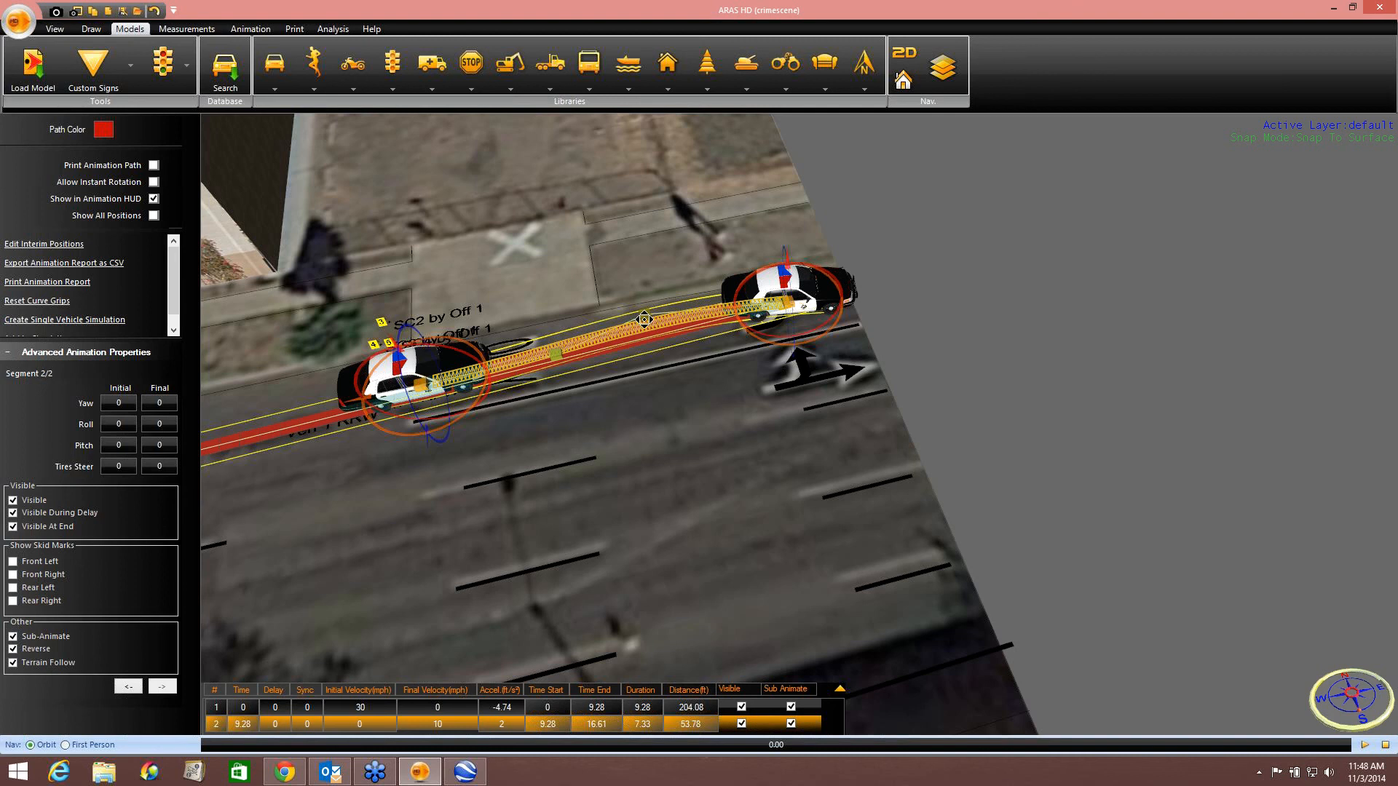
{"action": "left_click", "coordinate": [1366, 745]}
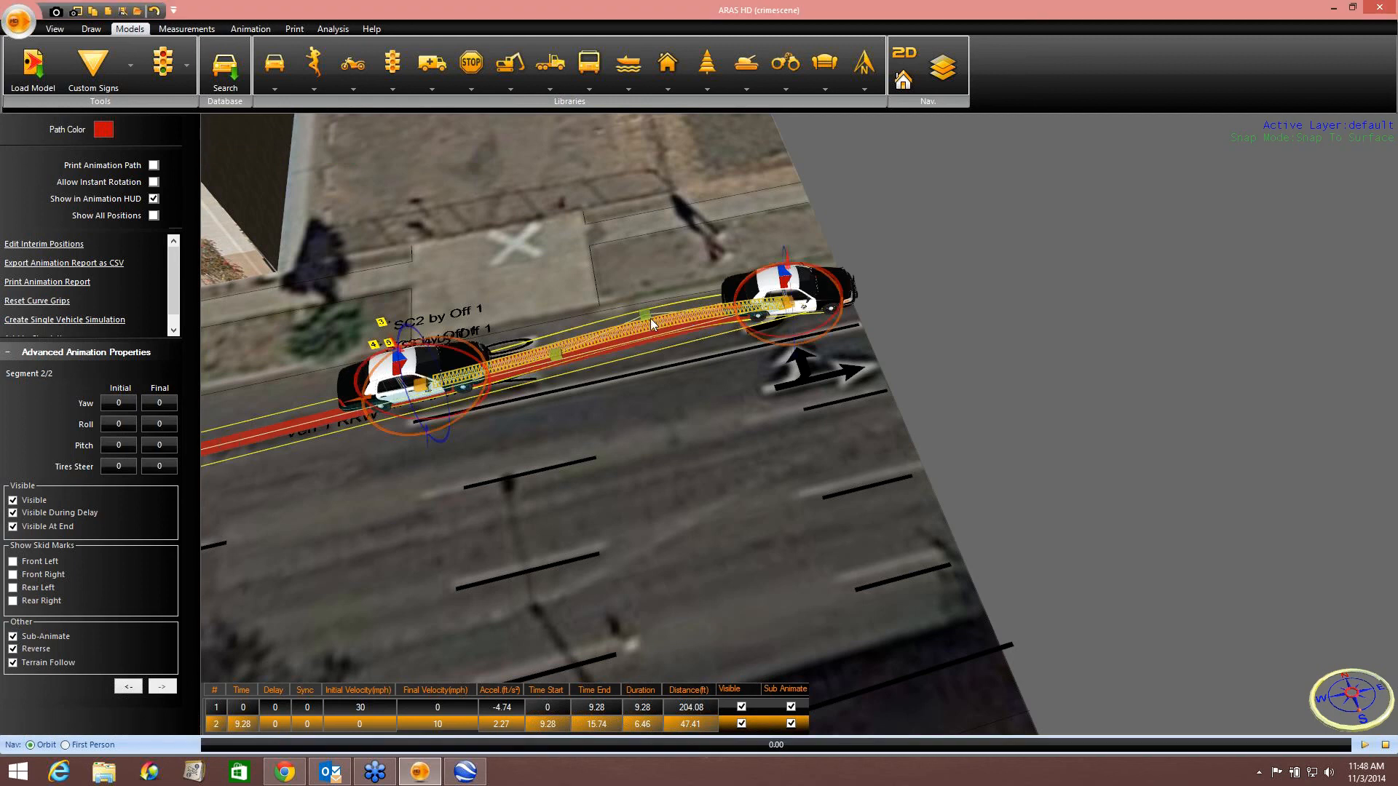
Bend the reversing segment into a slight curve with its curve grips and preview the animation.
{"action": "left_click_drag", "start_coordinate": [653, 325], "coordinate": [650, 340]}
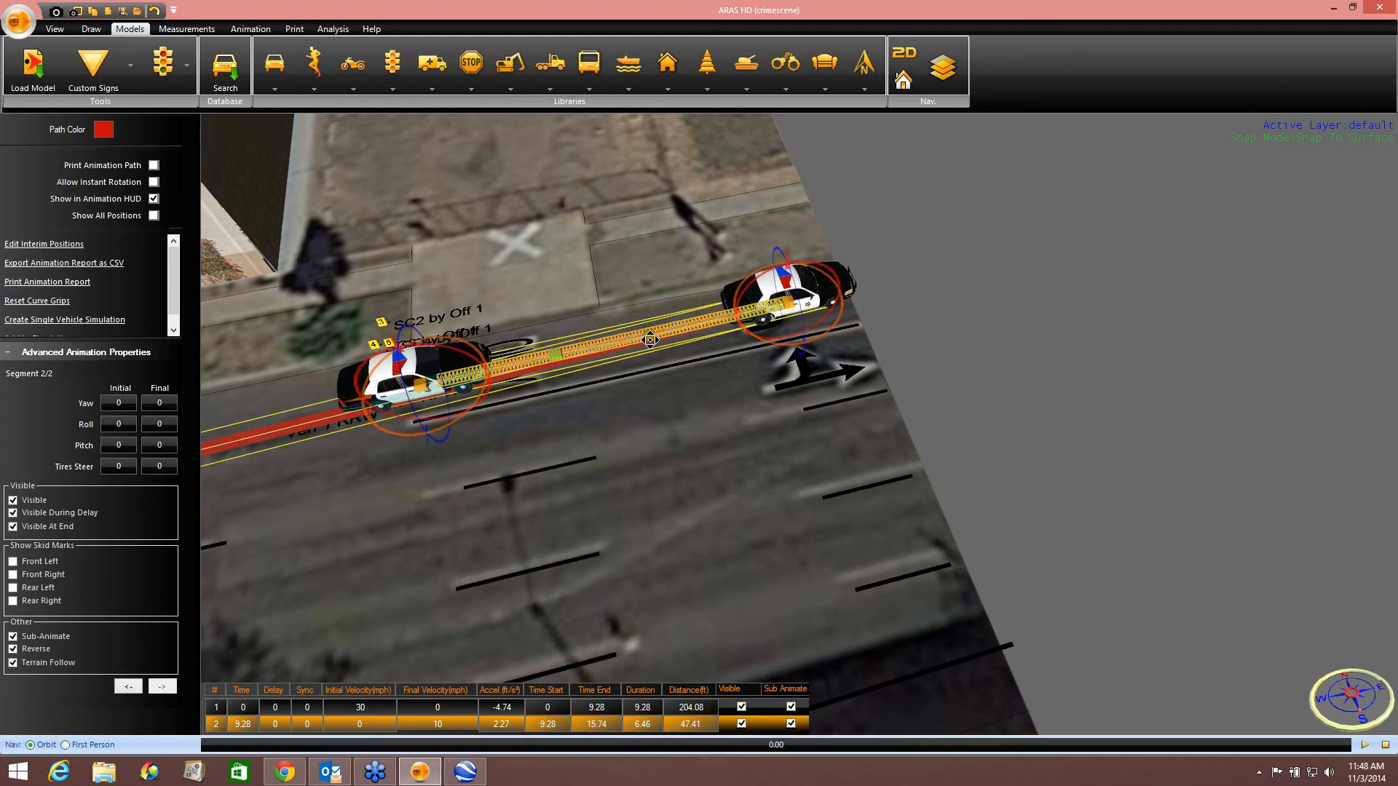
{"action": "left_click_drag", "start_coordinate": [557, 354], "coordinate": [552, 334]}
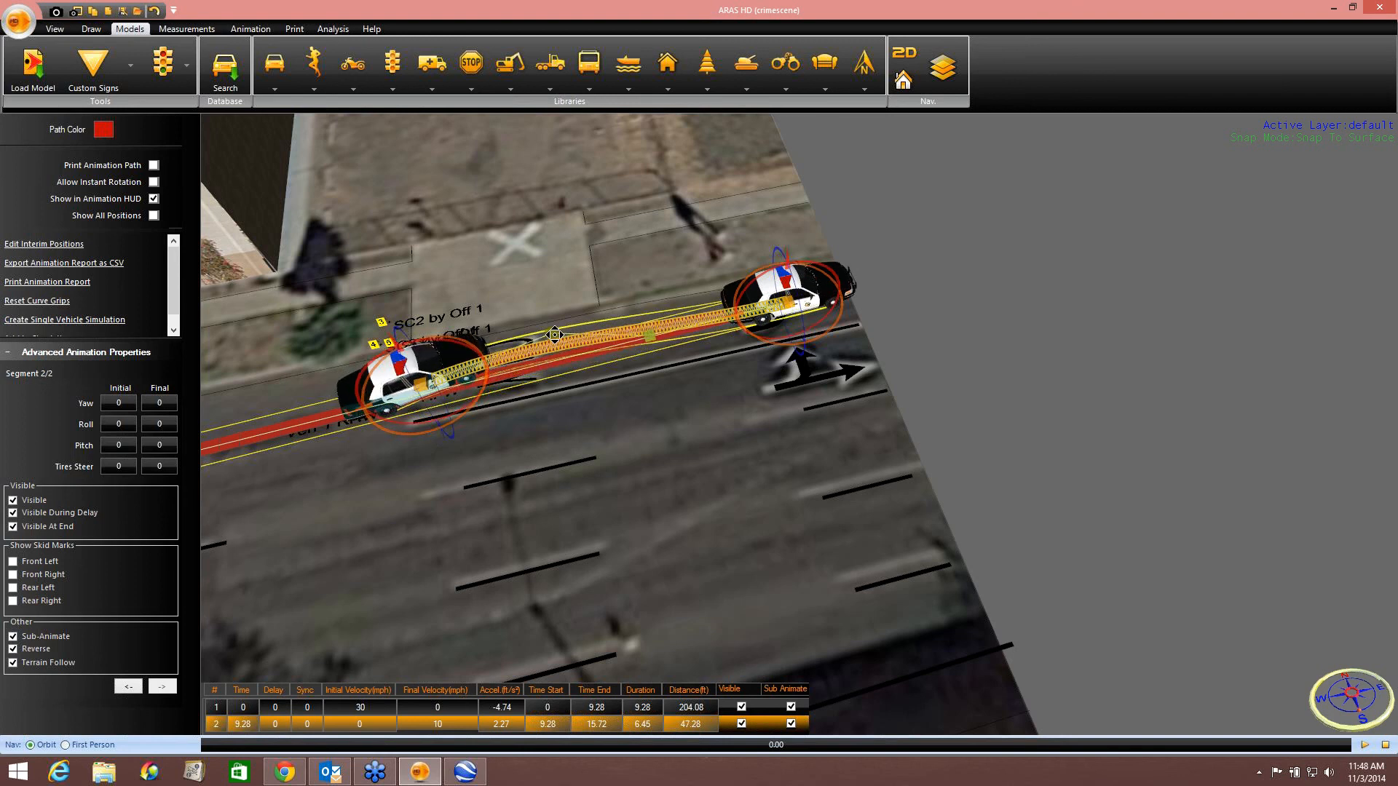
{"action": "left_click", "coordinate": [1365, 746]}
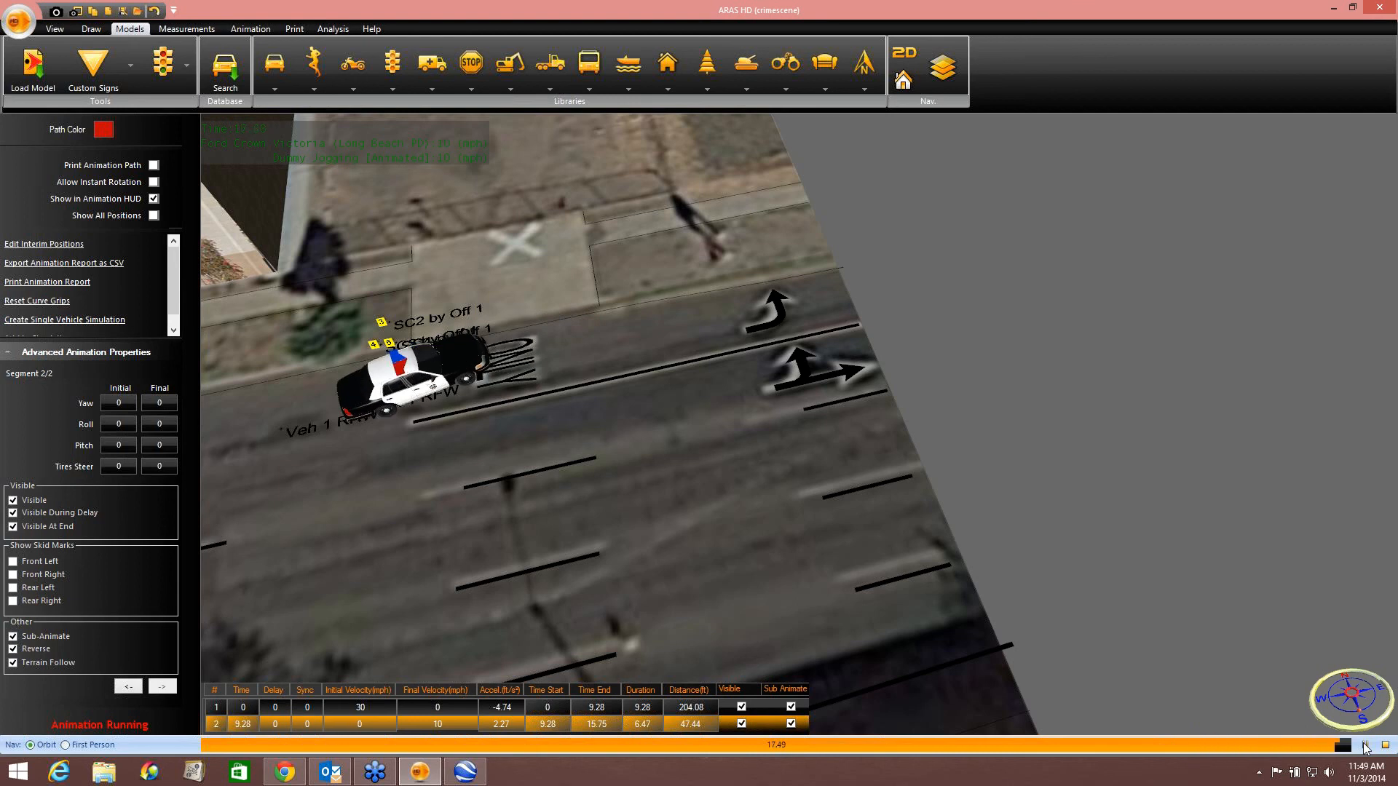
{"action": "left_click", "coordinate": [1365, 745]}
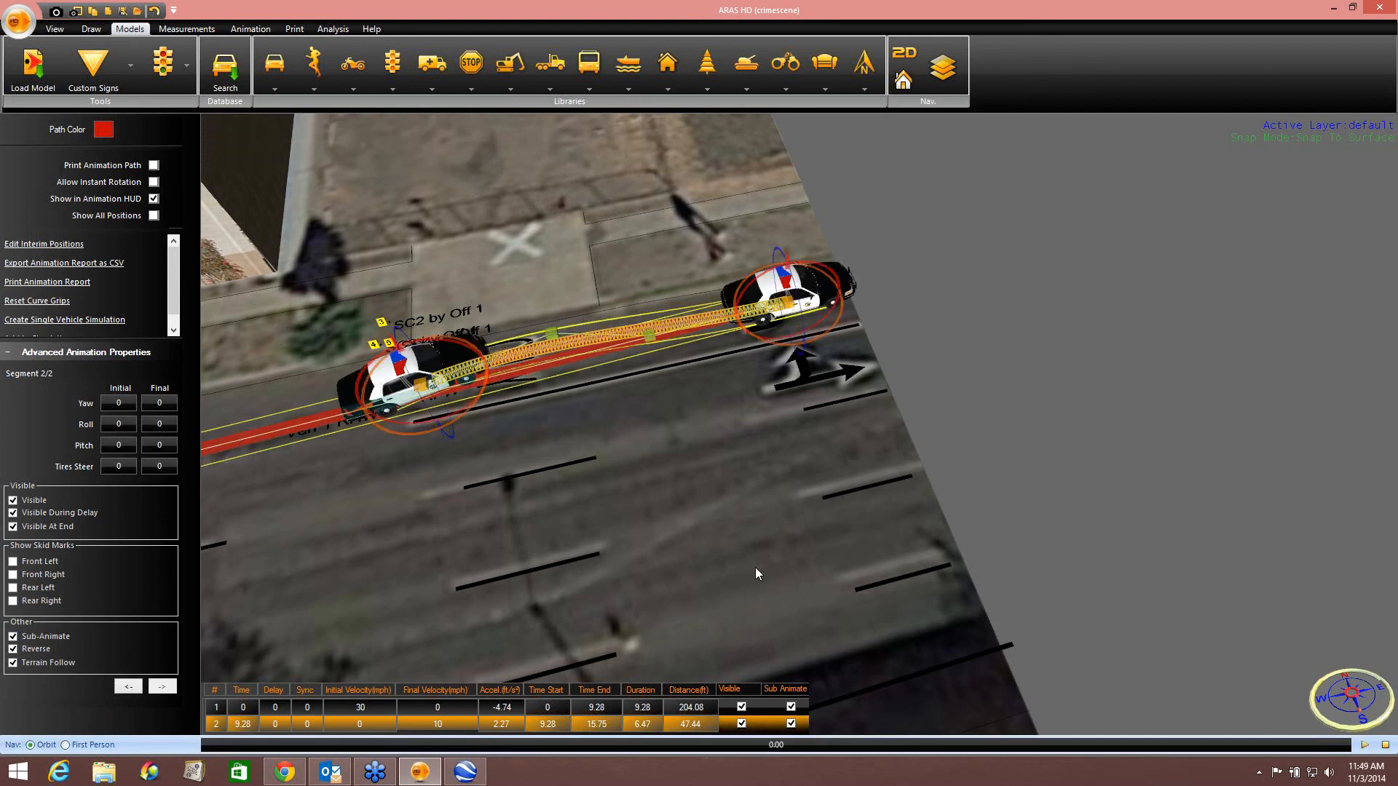
Zoom out and orbit to view the whole Adams Street scene around the garage.
{"action": "middle_click_drag", "start_coordinate": [755, 568], "coordinate": [943, 549]}
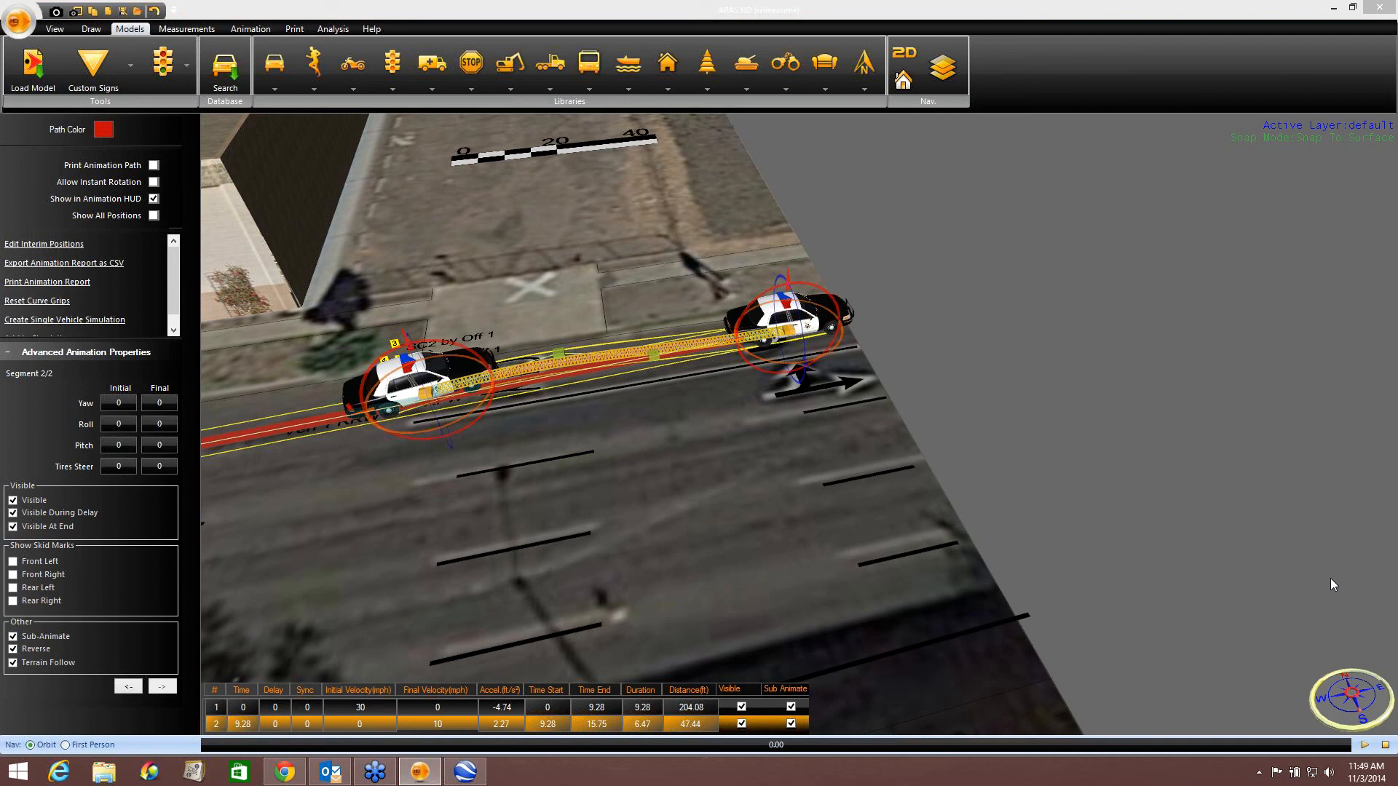
{"action": "middle_click_drag", "start_coordinate": [686, 515], "coordinate": [691, 486]}
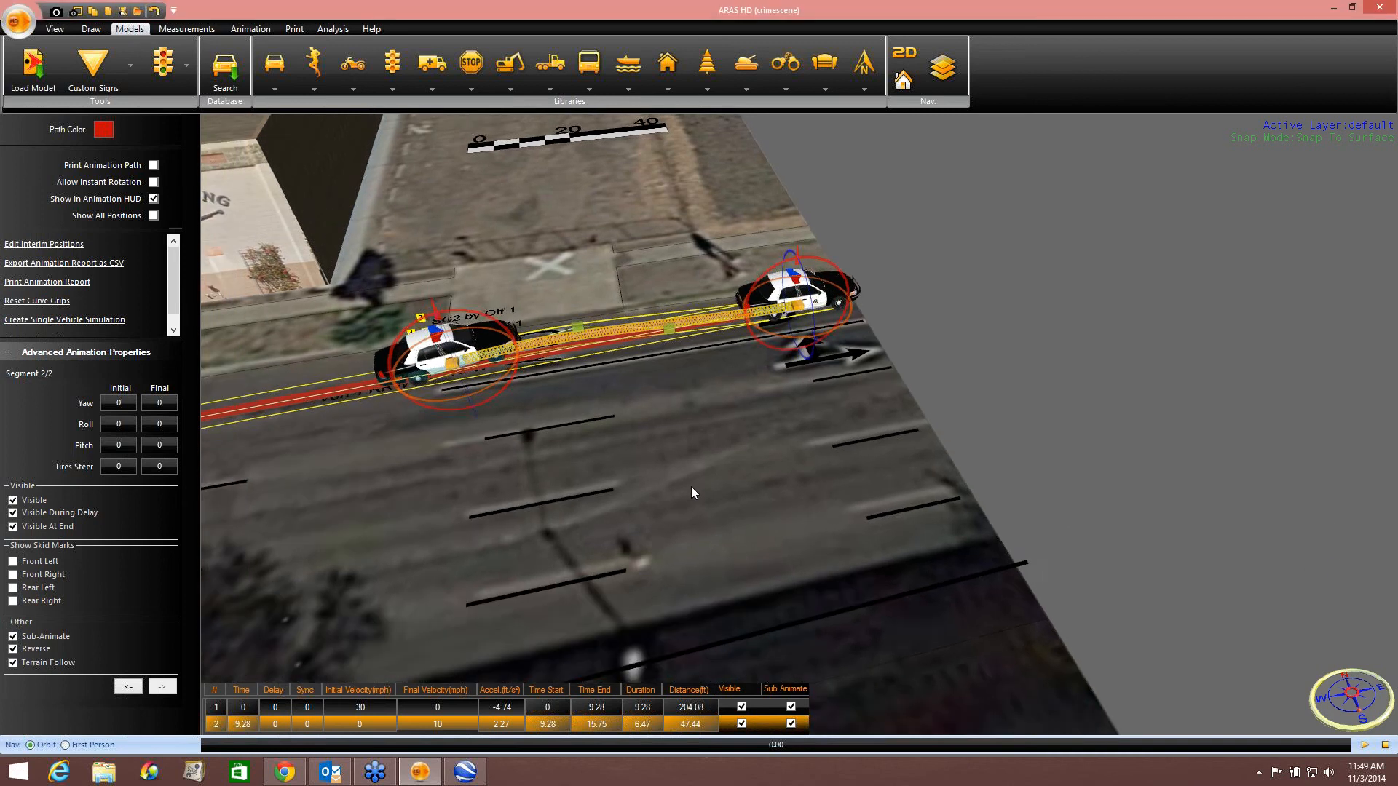
{"action": "scroll", "coordinate": [691, 486], "scroll_direction": "down", "scroll_amount": 4}
{"action": "scroll", "coordinate": [692, 493], "scroll_direction": "down", "scroll_amount": 2}
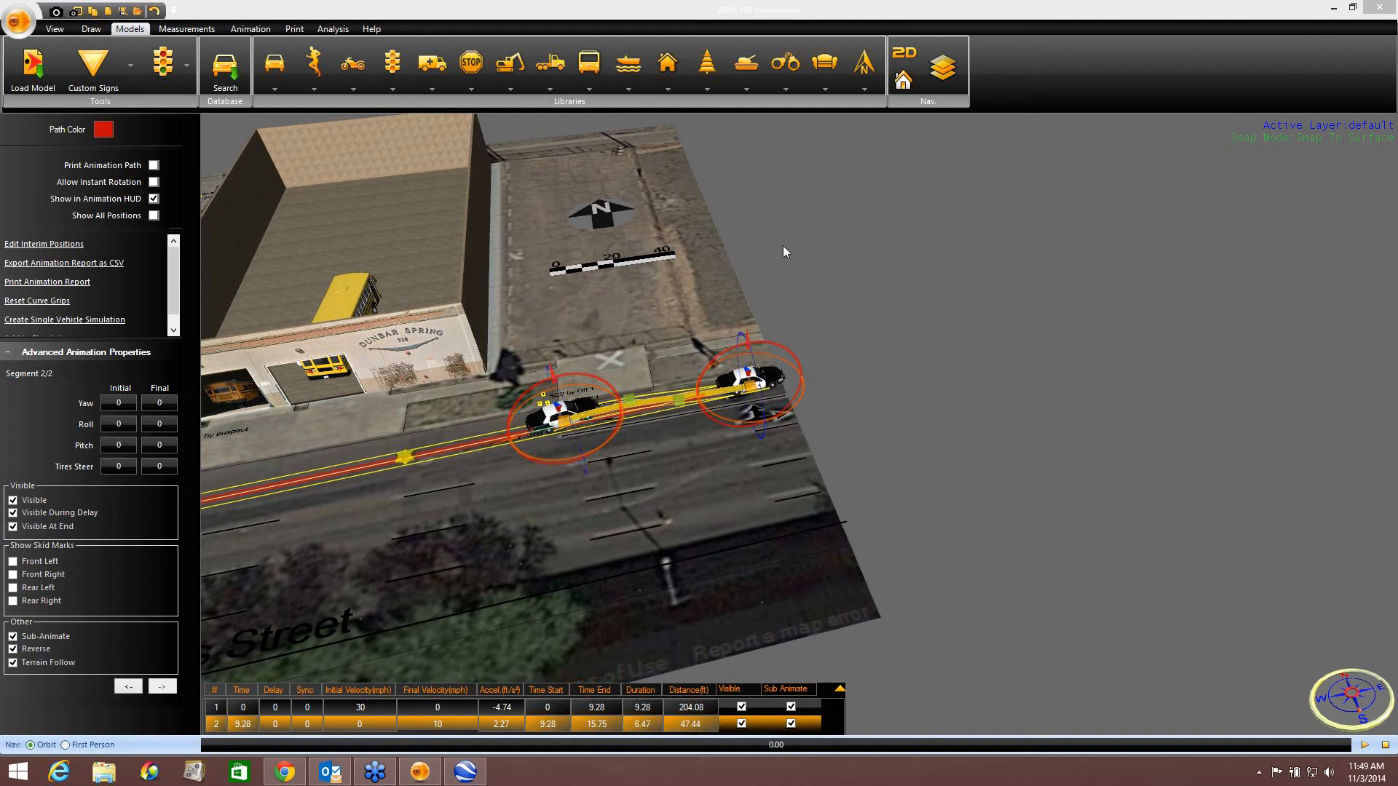
{"action": "middle_click_drag", "start_coordinate": [784, 246], "coordinate": [1034, 169]}
{"action": "middle_click_drag", "start_coordinate": [710, 334], "coordinate": [804, 287]}
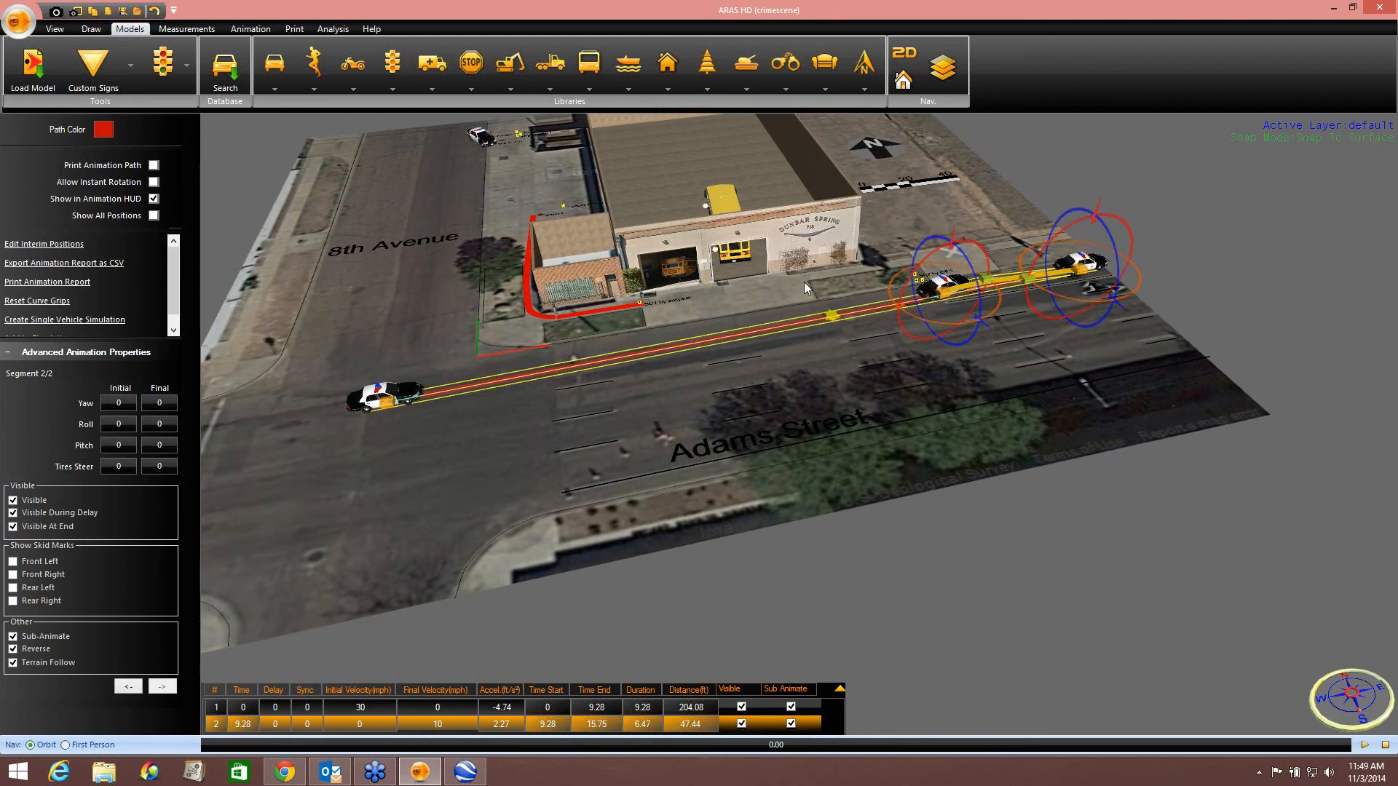
{"action": "left_click", "coordinate": [1047, 157]}
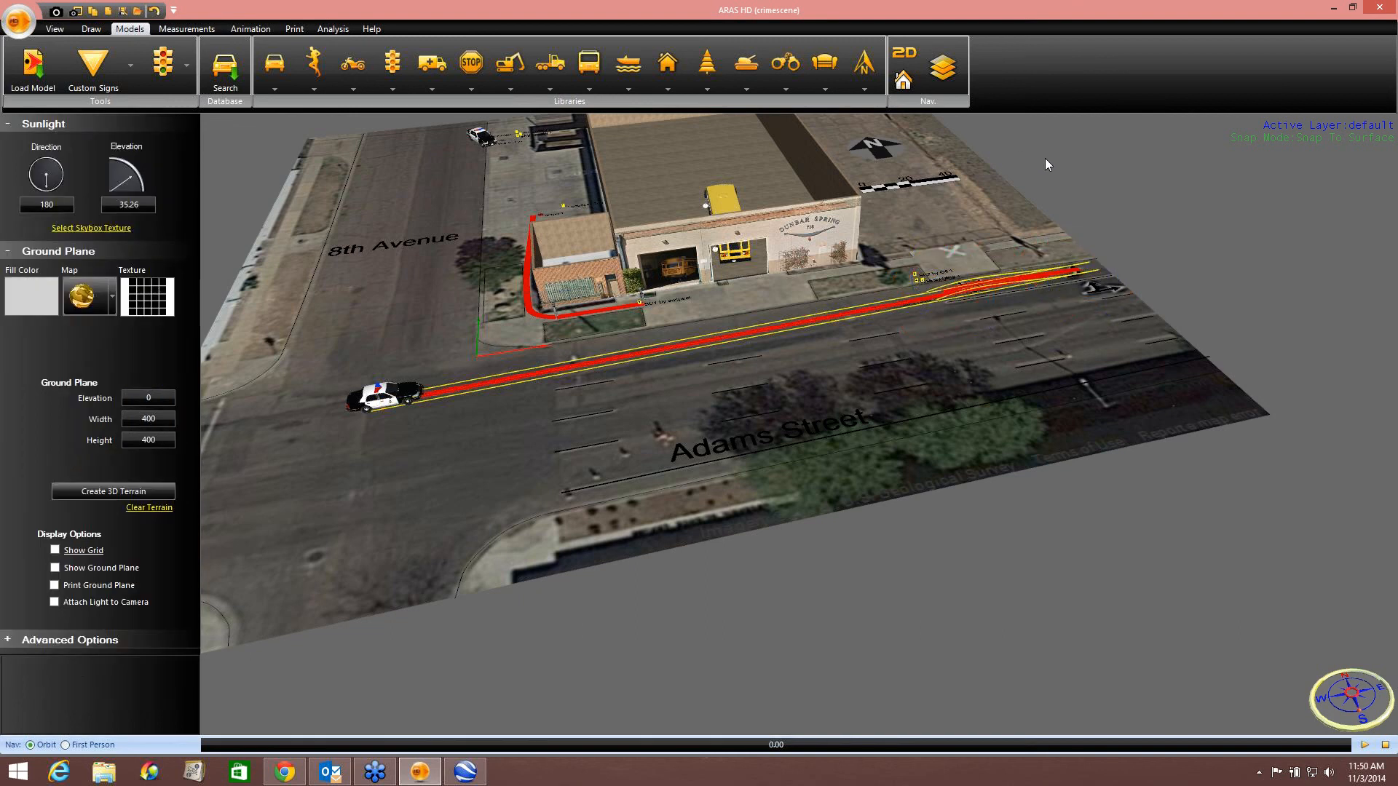
Select the police car's path and orbit around the scene to inspect it from several angles.
{"action": "left_click", "coordinate": [613, 366]}
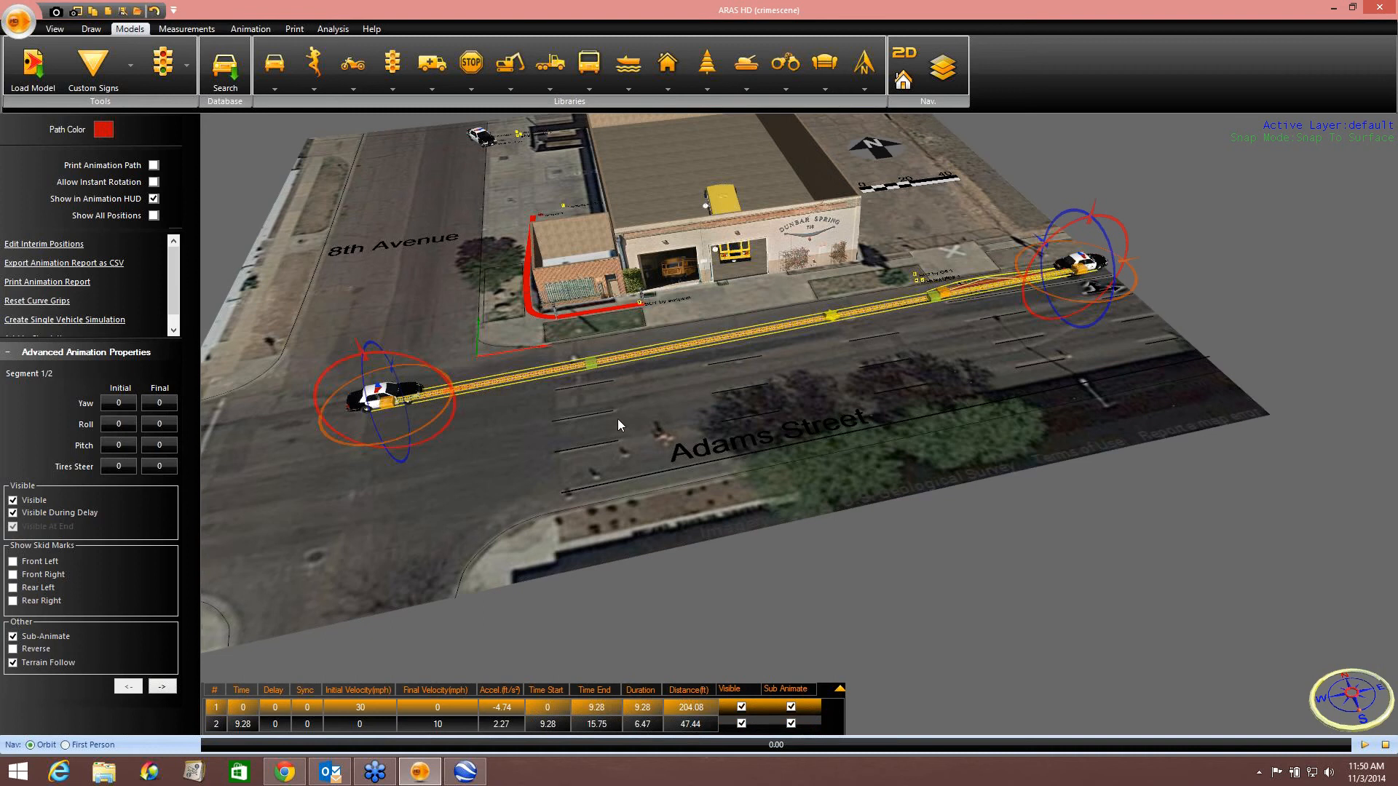
{"action": "middle_click_drag", "start_coordinate": [617, 420], "coordinate": [514, 423]}
{"action": "right_click_drag", "start_coordinate": [560, 424], "coordinate": [557, 432]}
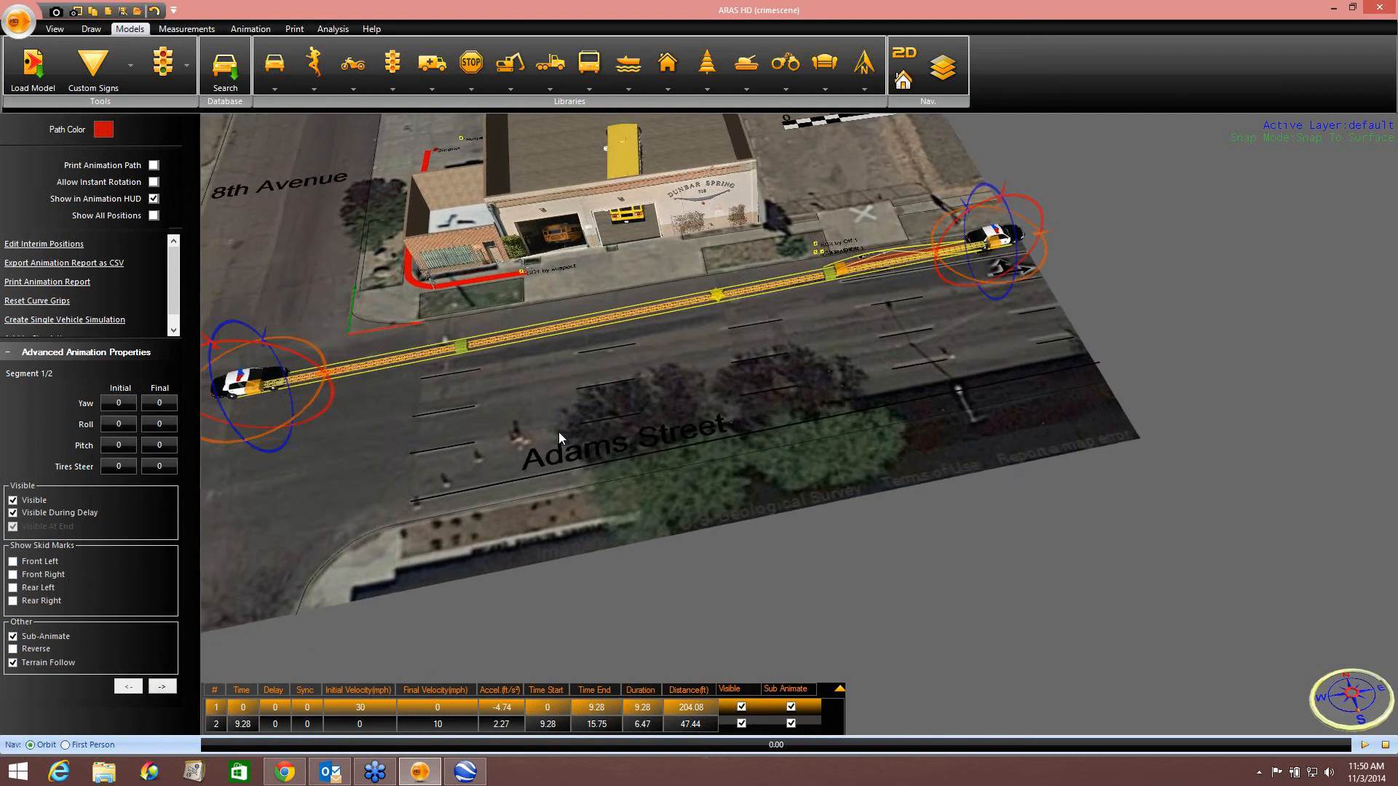
{"action": "scroll", "coordinate": [557, 421], "scroll_direction": "down", "scroll_amount": 5}
{"action": "middle_click_drag", "start_coordinate": [556, 420], "coordinate": [633, 462]}
{"action": "right_click_drag", "start_coordinate": [634, 467], "coordinate": [632, 451]}
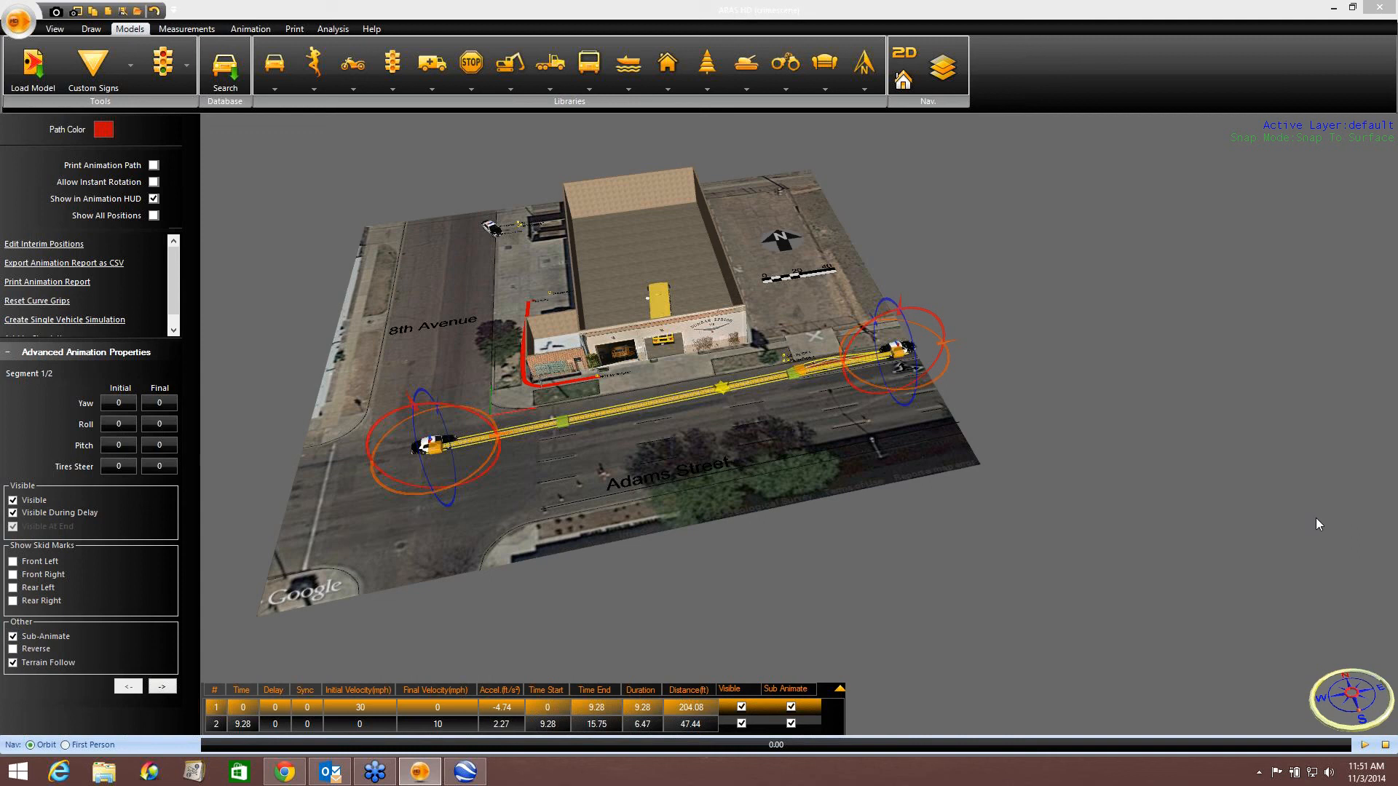
{"action": "middle_click_drag", "start_coordinate": [805, 283], "coordinate": [798, 273]}
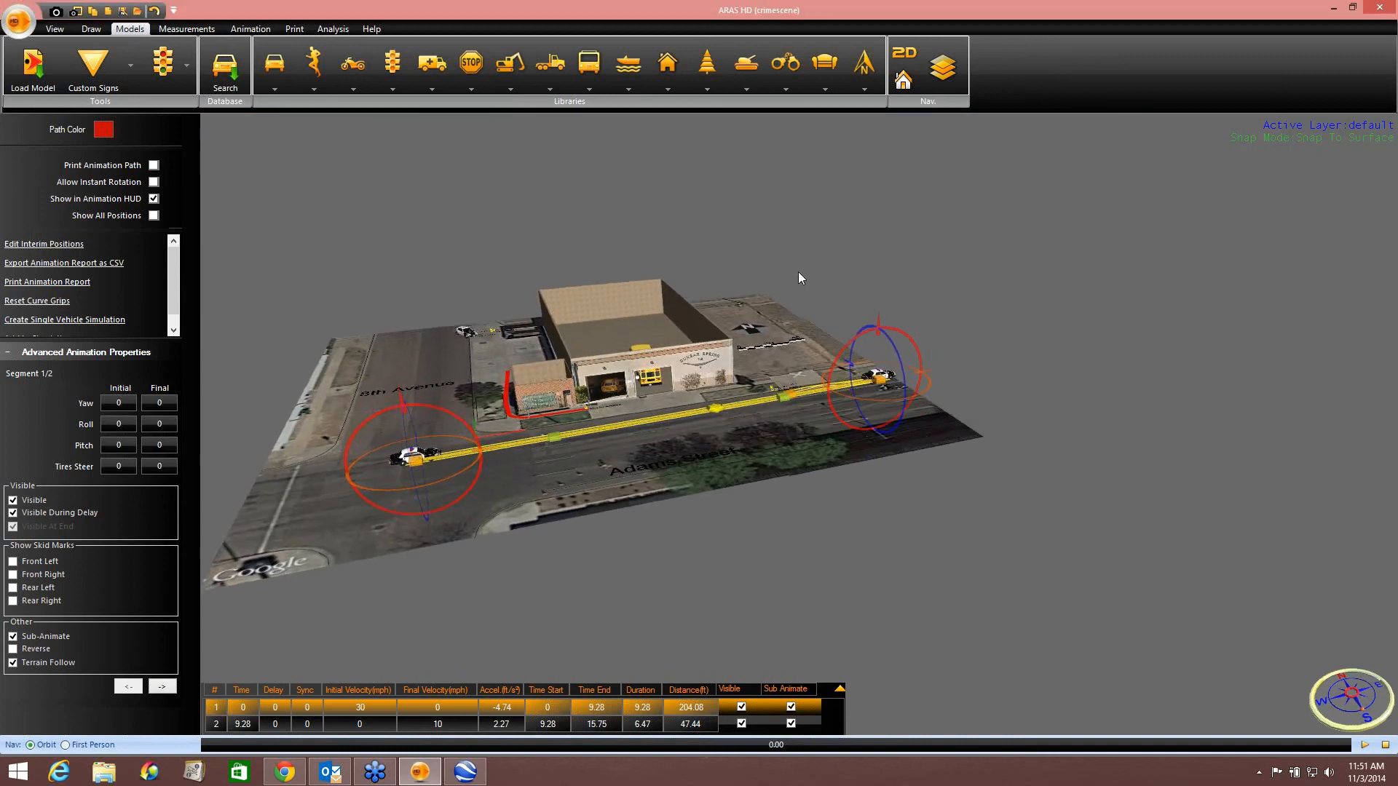
{"action": "scroll", "coordinate": [657, 362], "scroll_direction": "up", "scroll_amount": 4}
{"action": "middle_click_drag", "start_coordinate": [657, 362], "coordinate": [757, 299]}
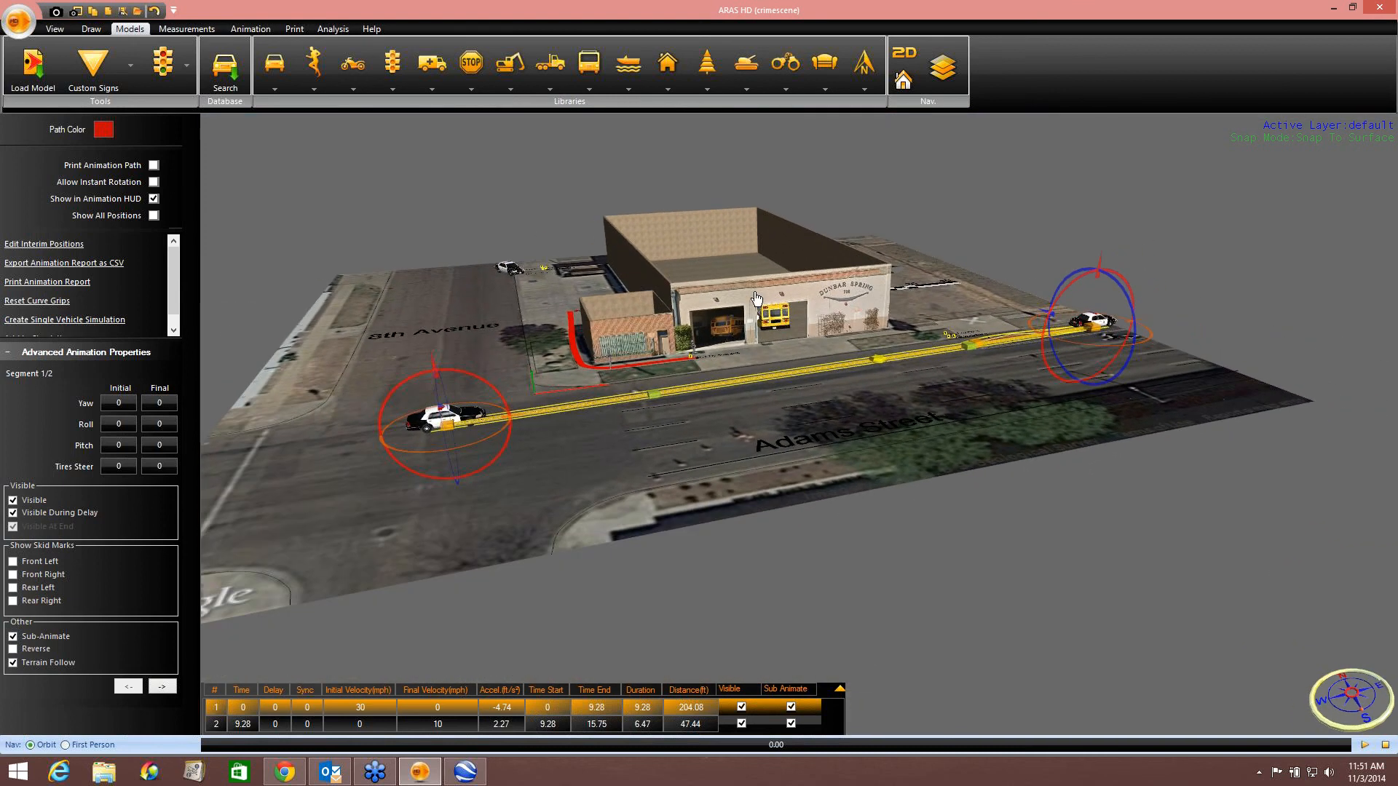